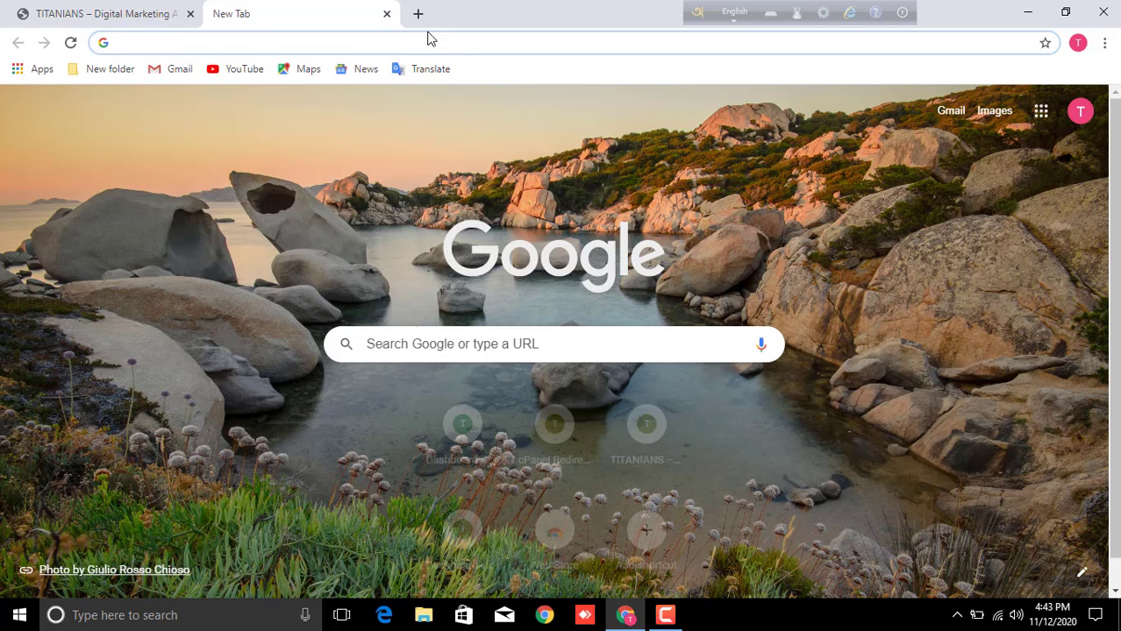
pyautogui.scroll(-1, 495, 94)
pyautogui.scroll(1, 535, 141)
pyautogui.scroll(-1, 363, 308)
pyautogui.scroll(1, 368, 316)
# Open YouTube, dismiss the notification request, and search for "rank math" to look through the videos.
pyautogui.click(231, 70)
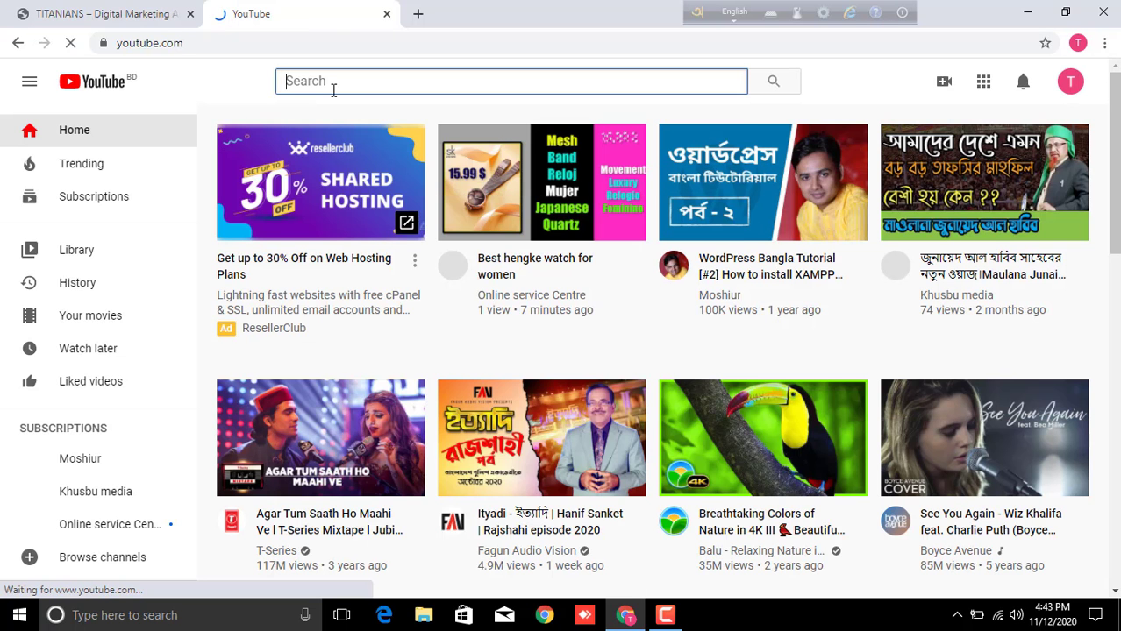
pyautogui.write('Rankmat')
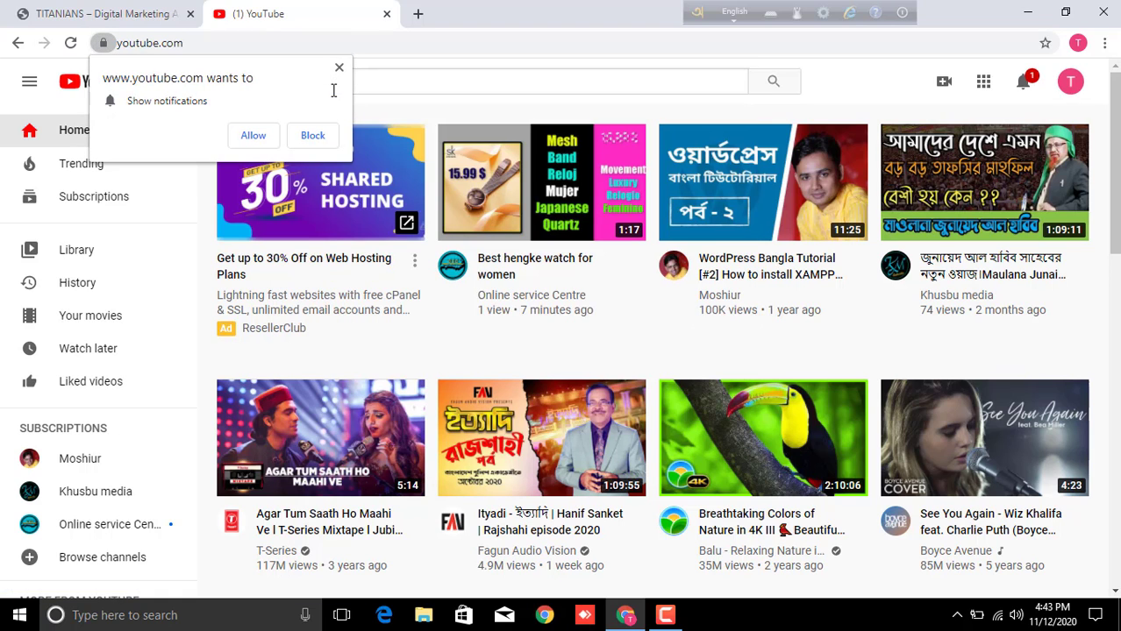
pyautogui.click(339, 68)
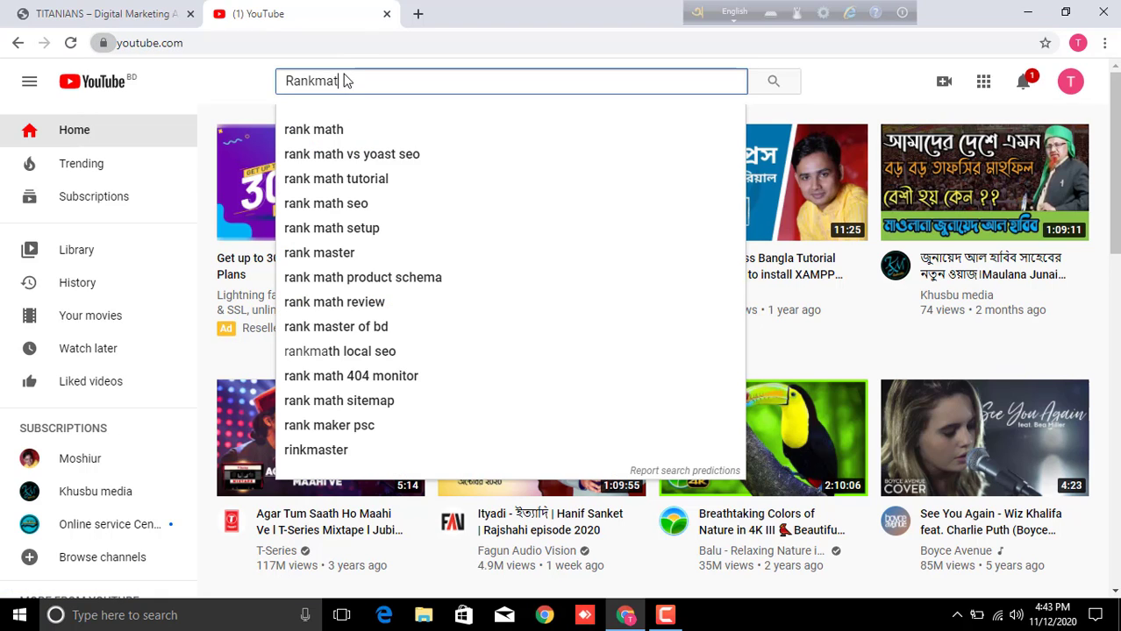
pyautogui.click(358, 124)
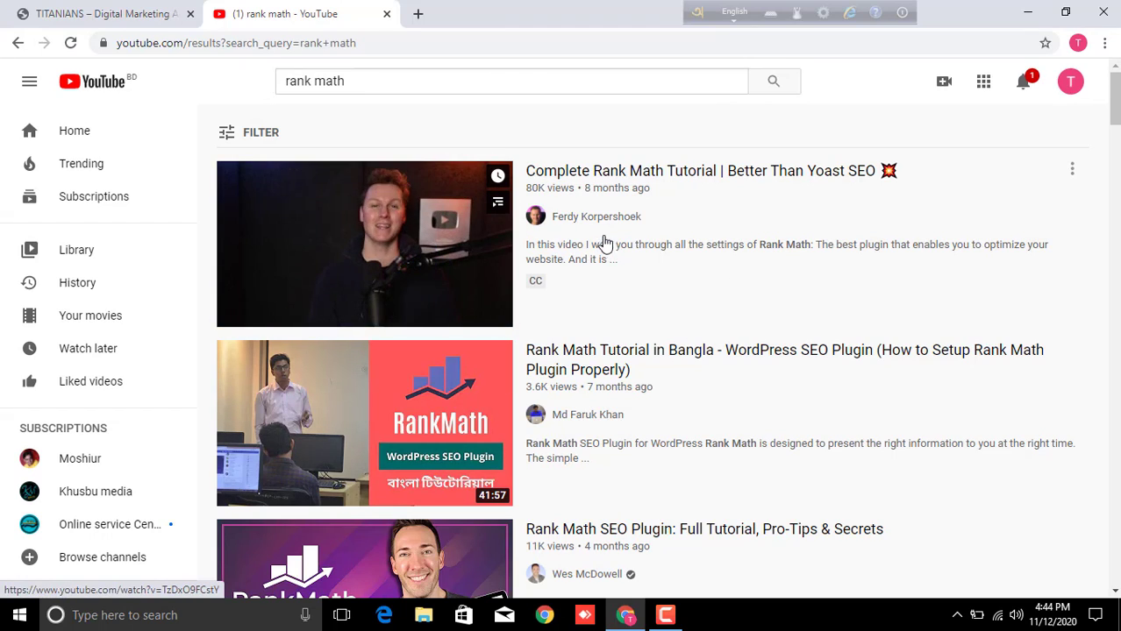
pyautogui.scroll(-10, 614, 210)
pyautogui.scroll(4, 619, 275)
pyautogui.scroll(5, 619, 276)
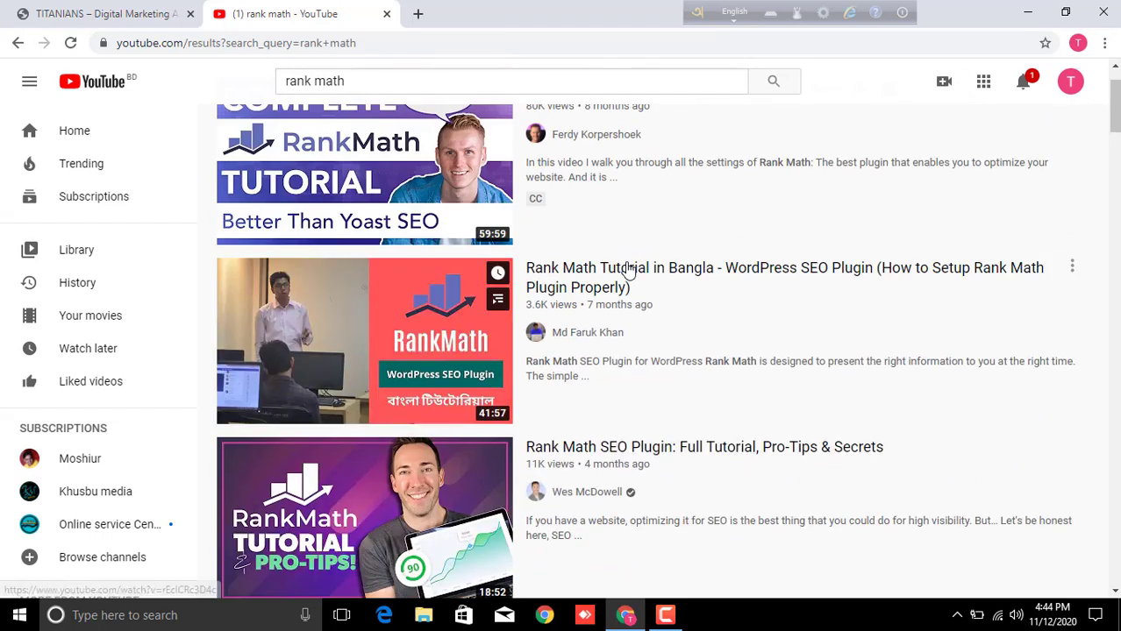
# Review the TITANIANS homepage down to the Our Services section, and open a new browser tab.
pyautogui.click(106, 13)
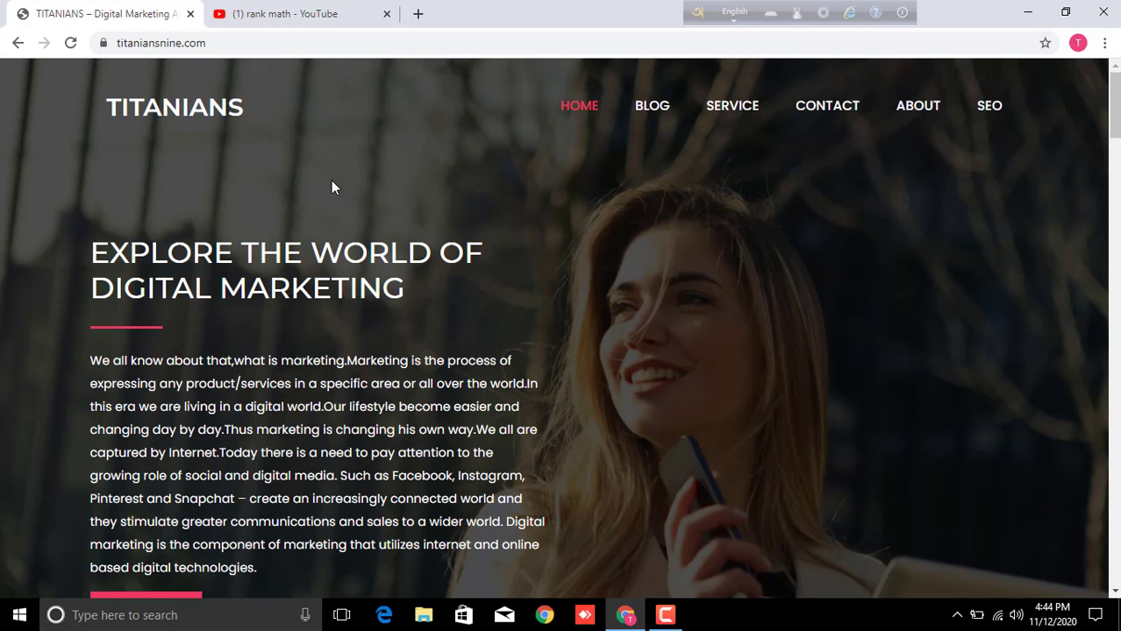
pyautogui.scroll(-15, 330, 181)
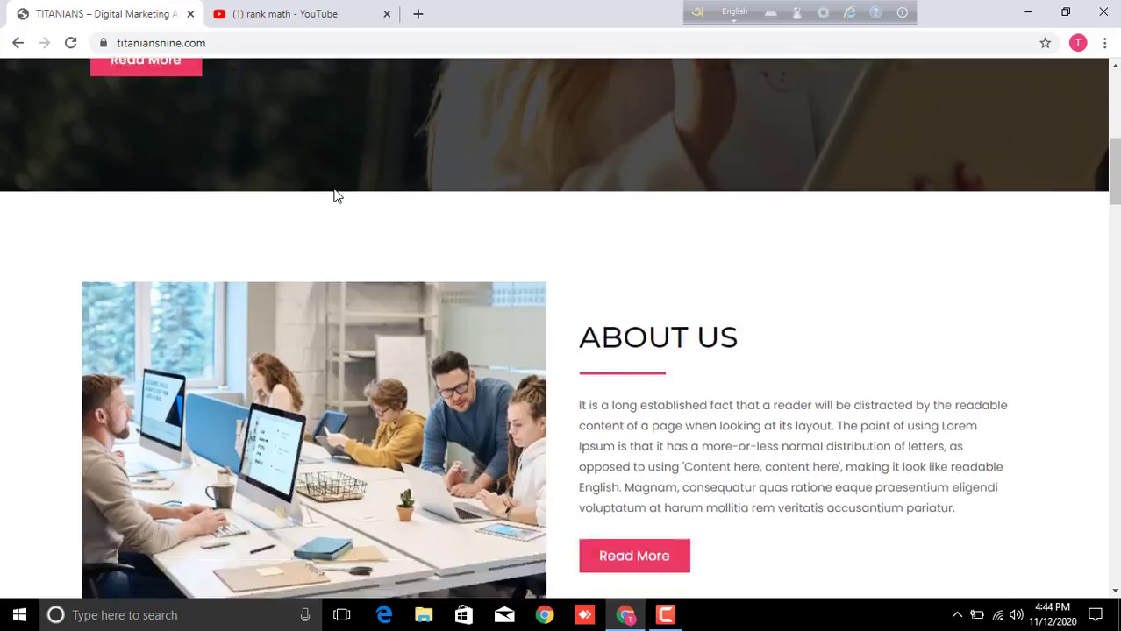
pyautogui.scroll(-10, 332, 192)
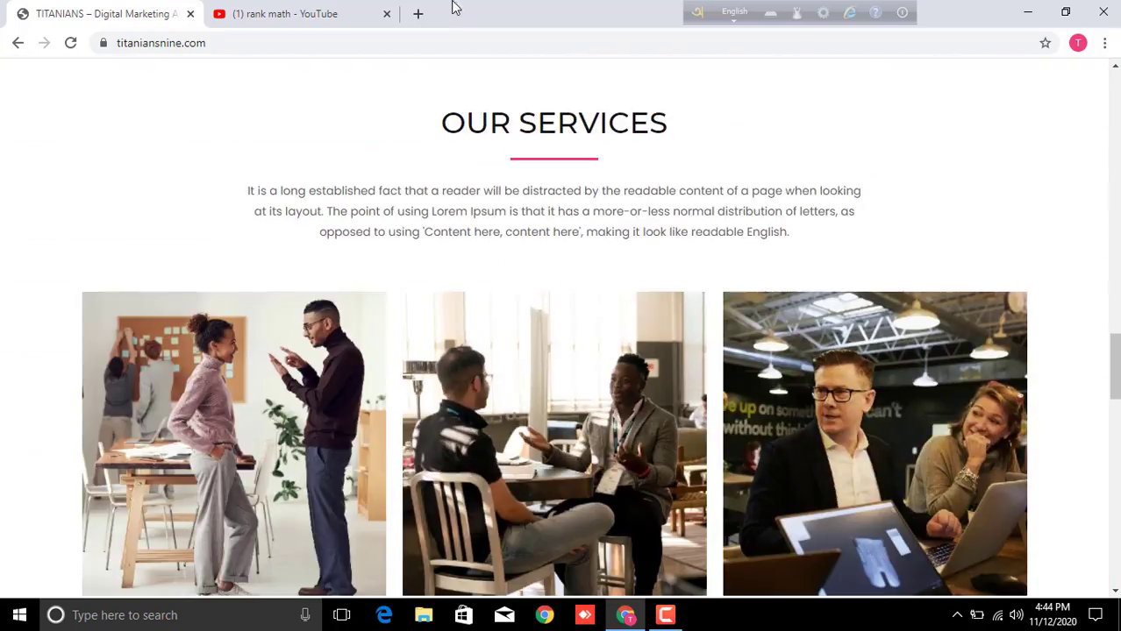
pyautogui.click(420, 14)
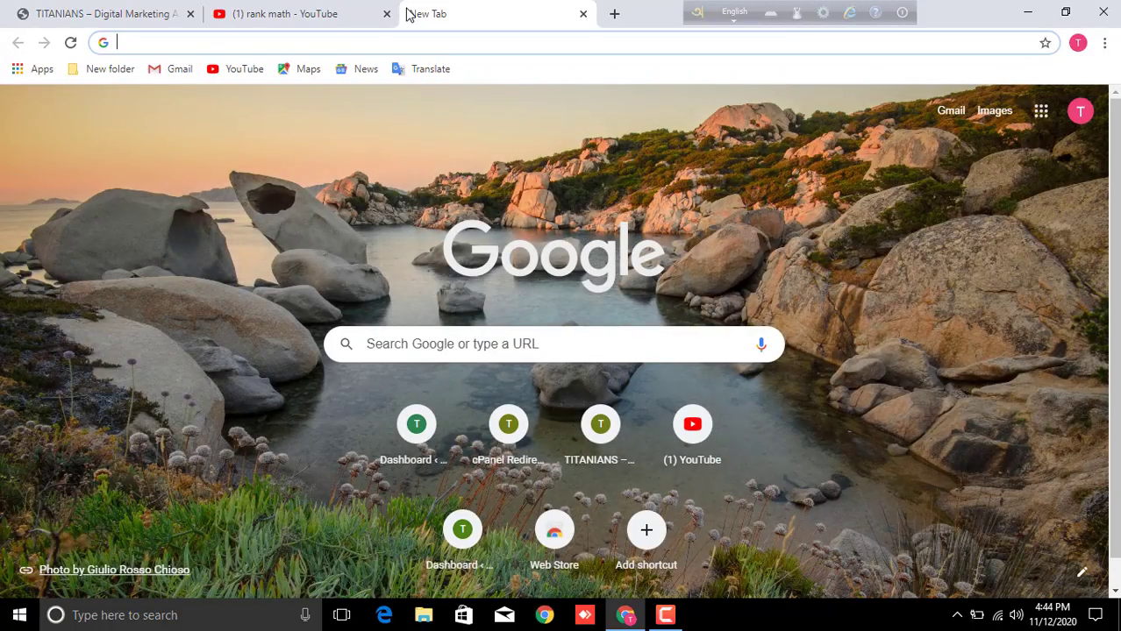
pyautogui.write('yo')
pyautogui.press('BackSpace')
pyautogui.press('BackSpace')
pyautogui.press('BackSpace')
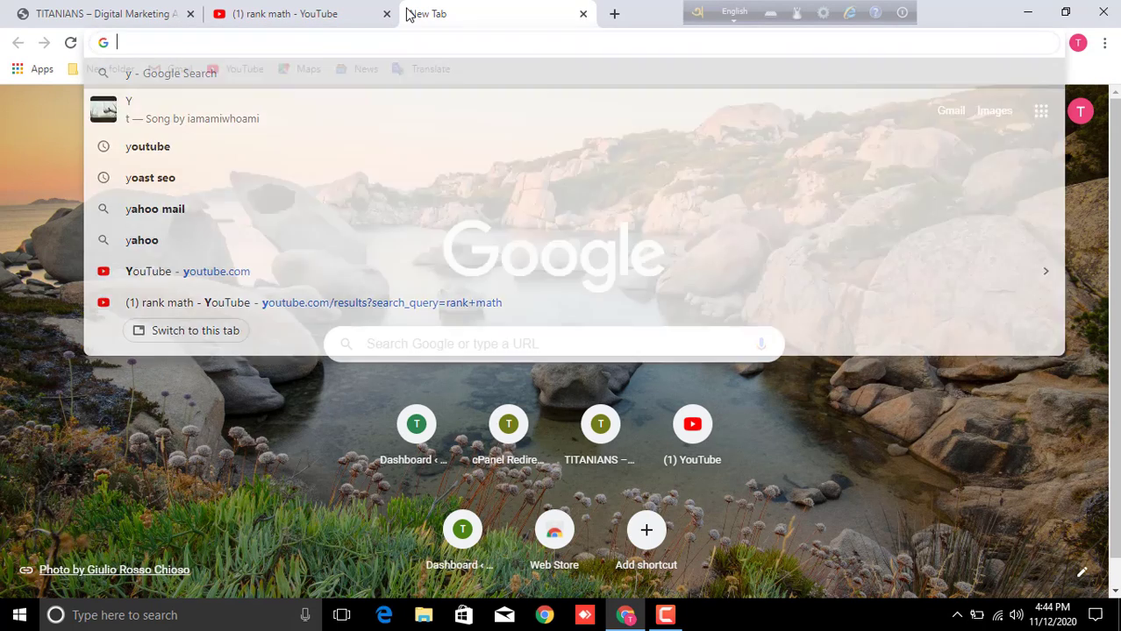
# Search Google for "best backpack brands".
pyautogui.write('be')
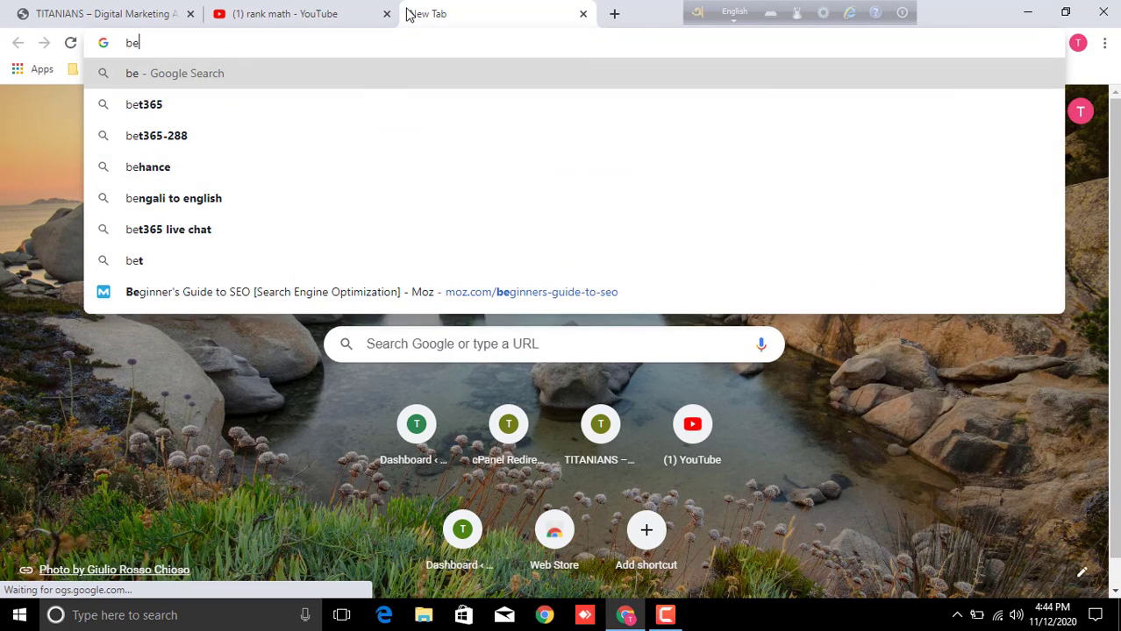
pyautogui.write('st backpa')
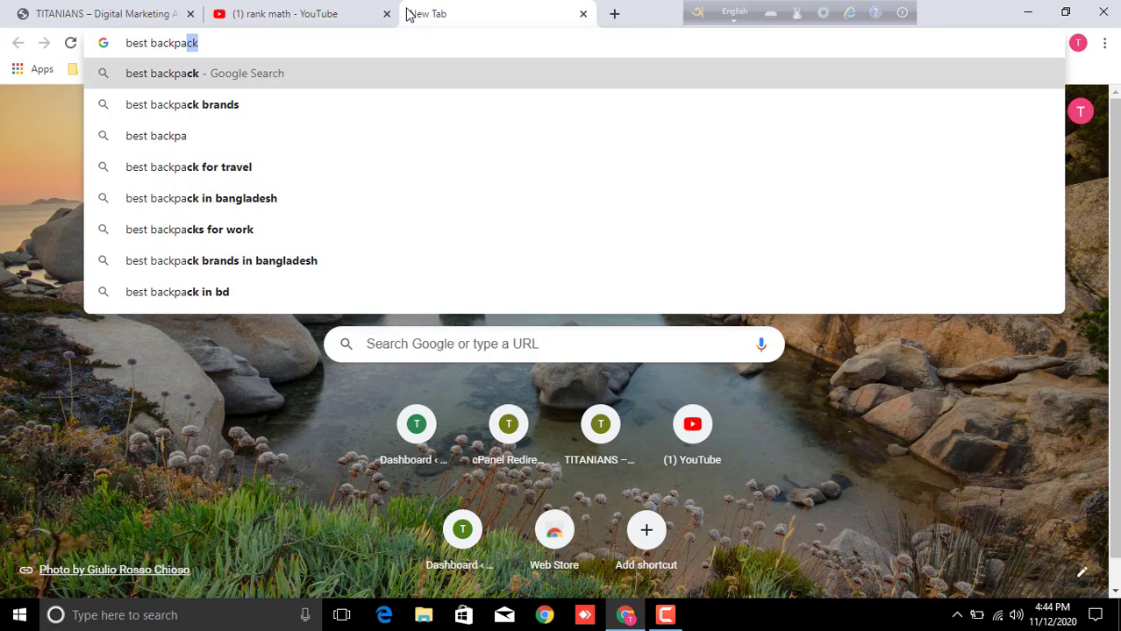
pyautogui.click(232, 108)
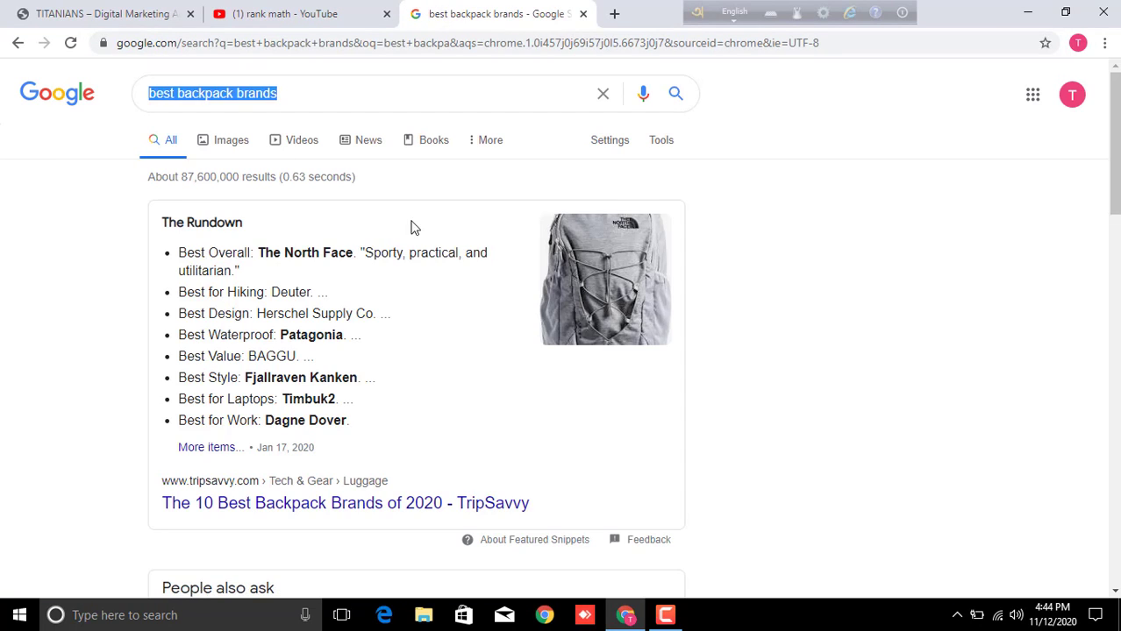
# Highlight the address and title of the backpacks.com search result, and separately its description text, clearing each selection.
pyautogui.scroll(-8, 832, 279)
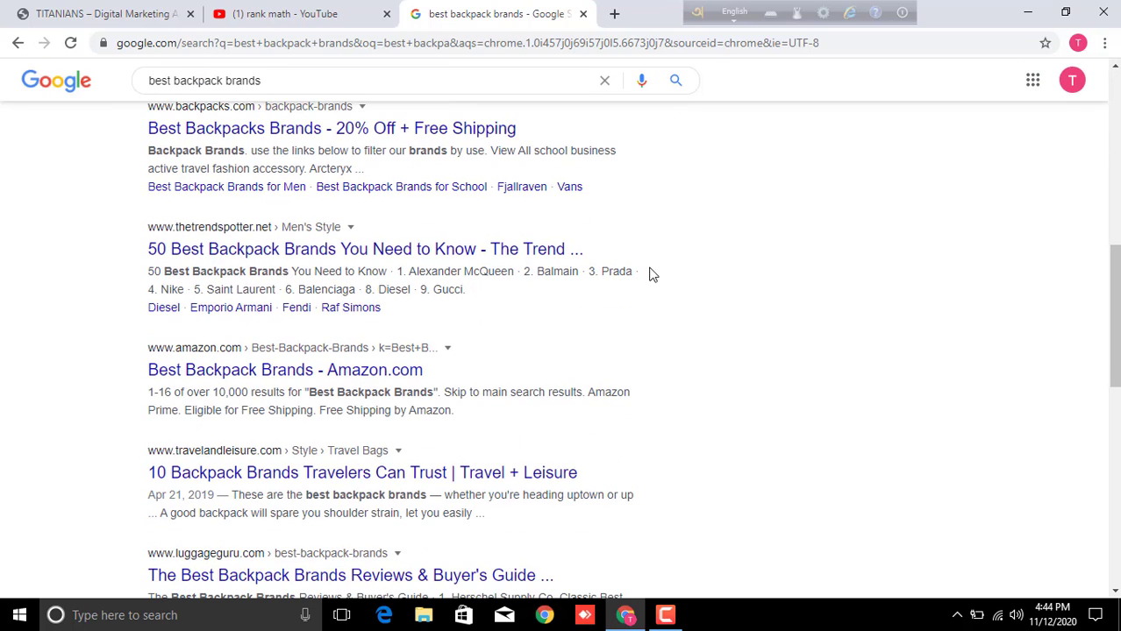
pyautogui.scroll(1, 464, 233)
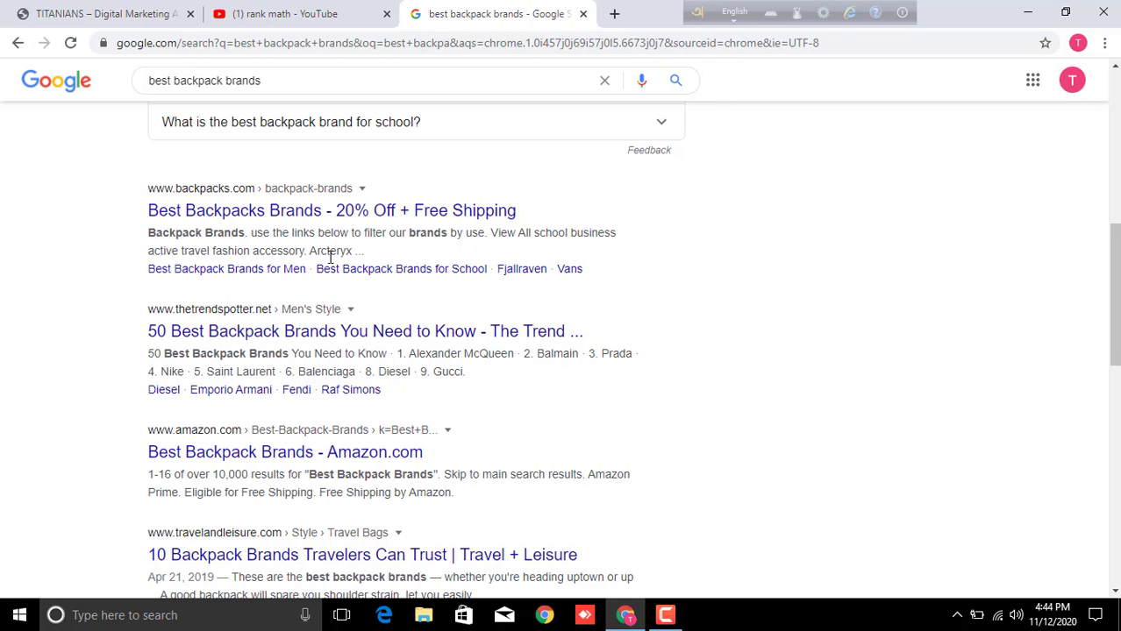
pyautogui.moveTo(151, 194); pyautogui.dragTo(360, 187)
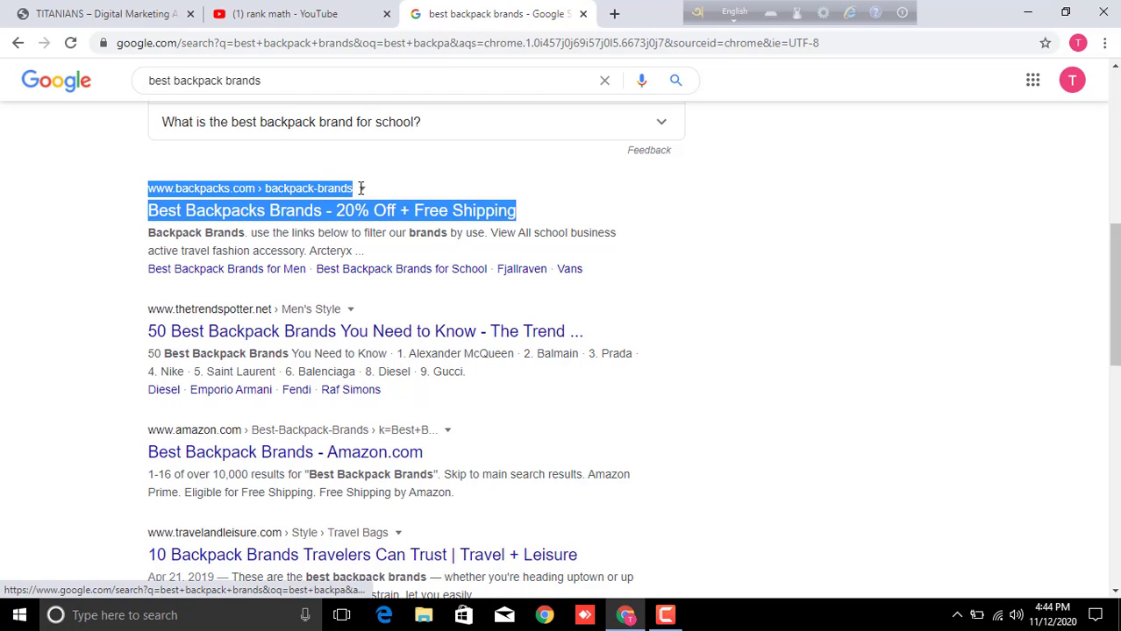
pyautogui.click(943, 274)
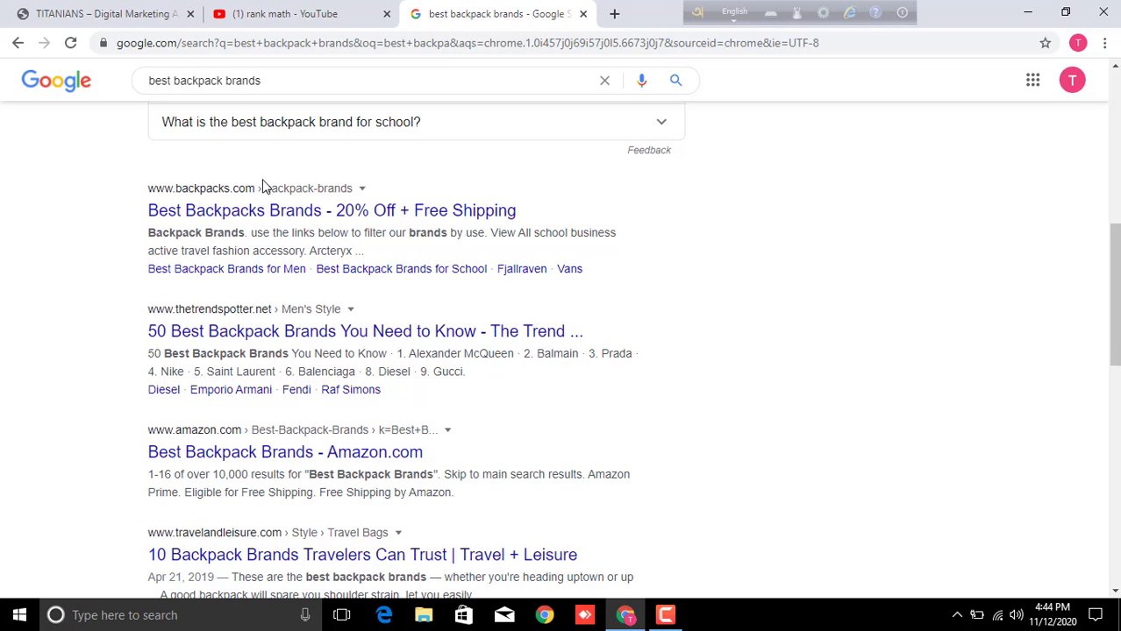
pyautogui.tripleClick(375, 256)
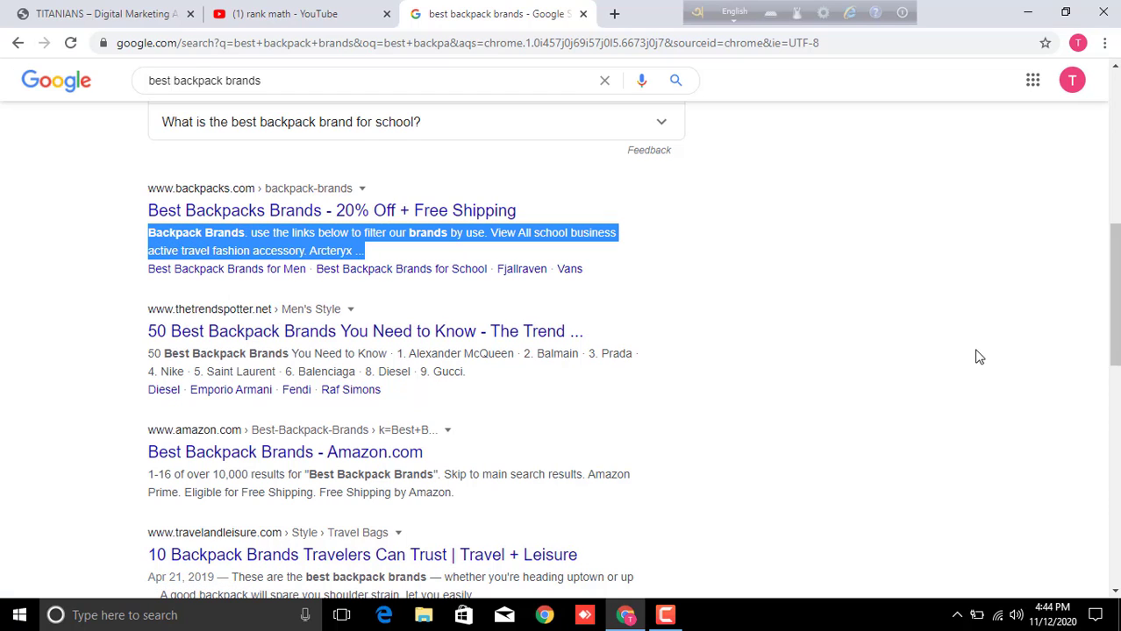
pyautogui.click(885, 329)
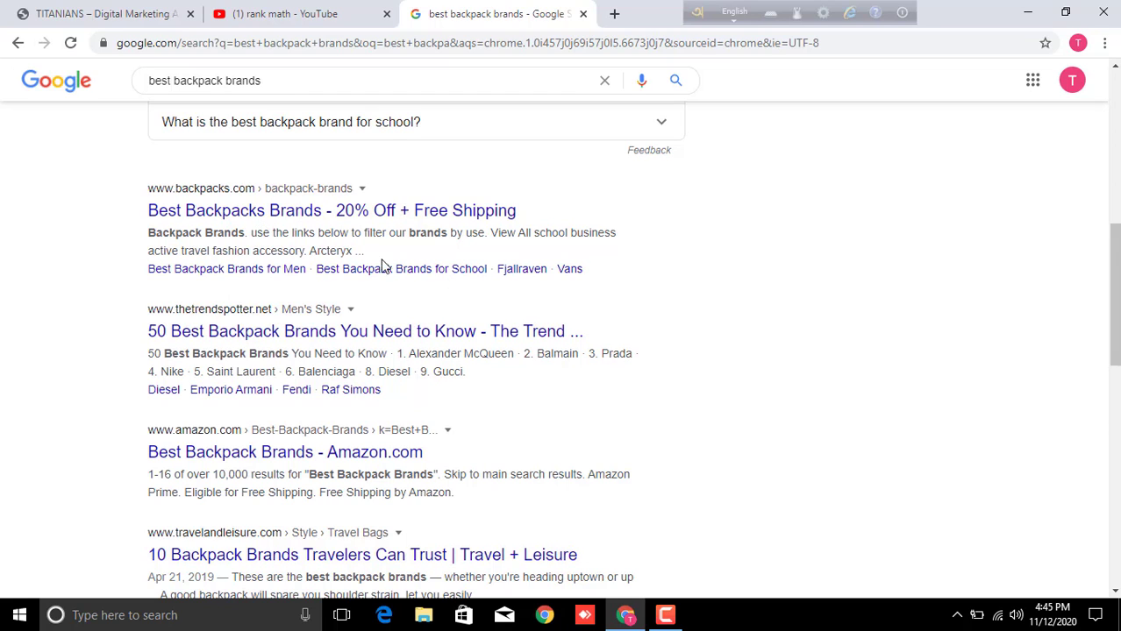
pyautogui.moveTo(365, 253); pyautogui.dragTo(151, 234)
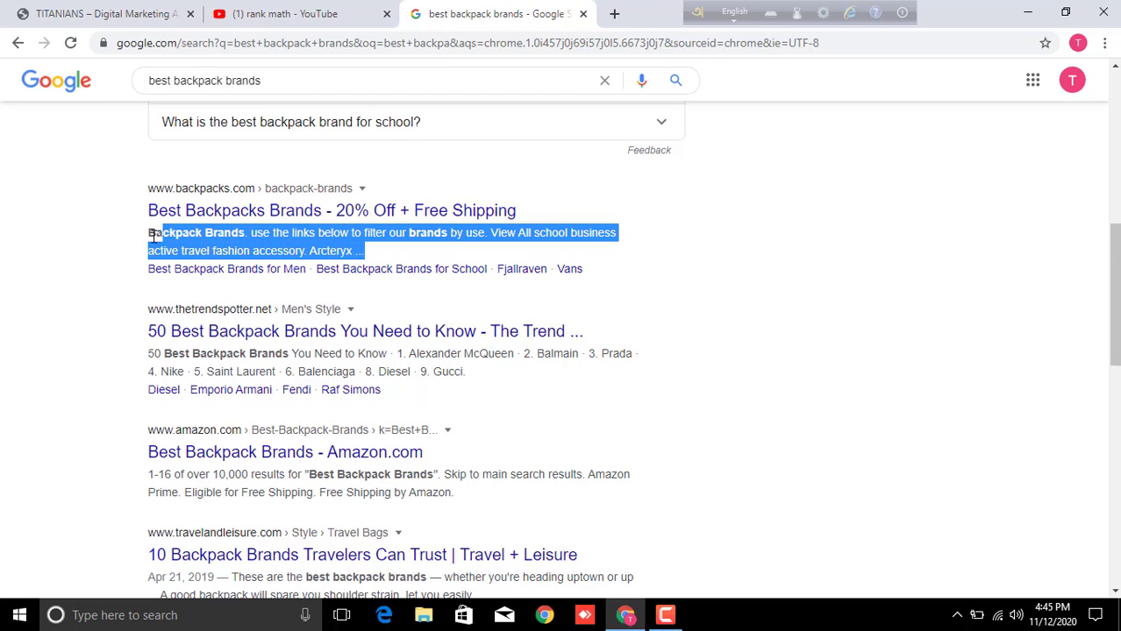
pyautogui.click(800, 315)
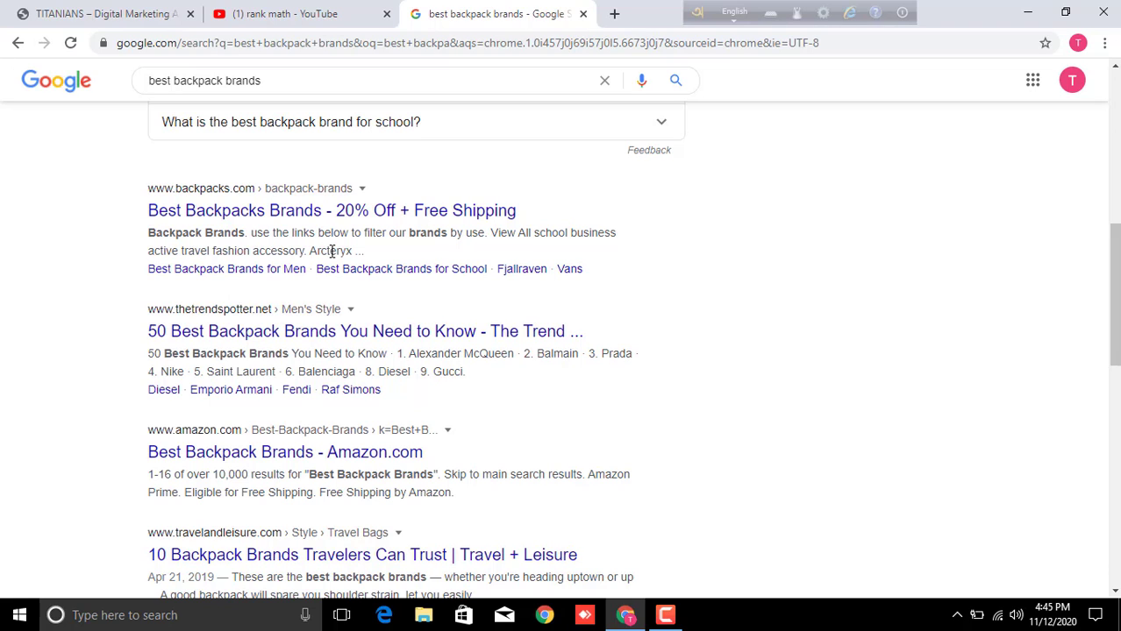
# Highlight the whole backpacks.com snippet of address, title and description several times, clearing the selection each time.
pyautogui.moveTo(145, 178); pyautogui.dragTo(568, 260)
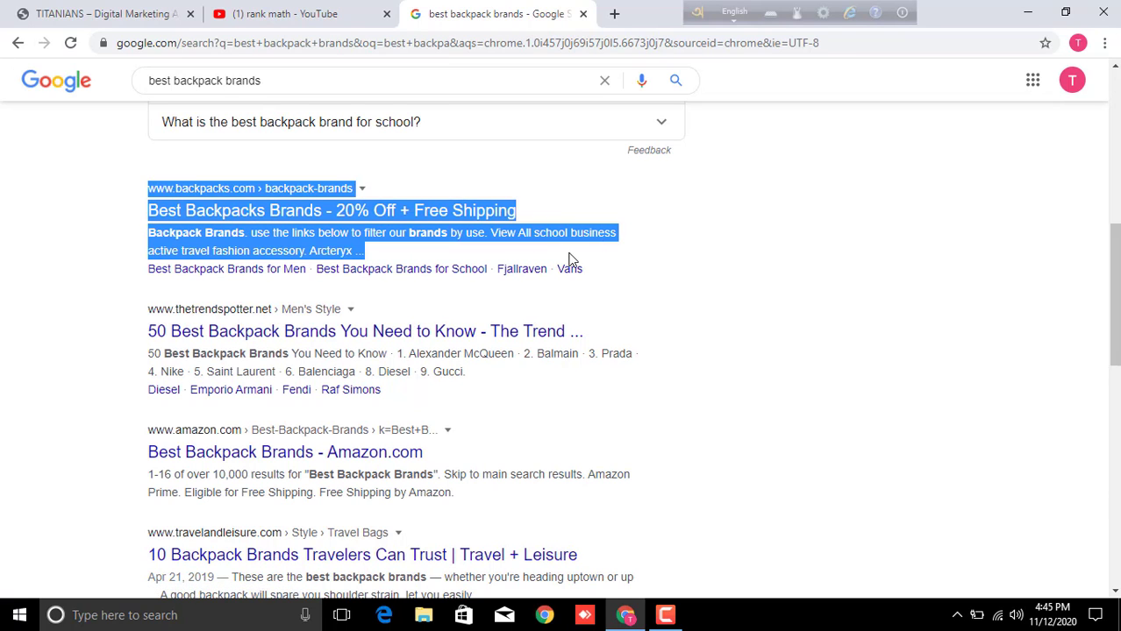
pyautogui.click(824, 304)
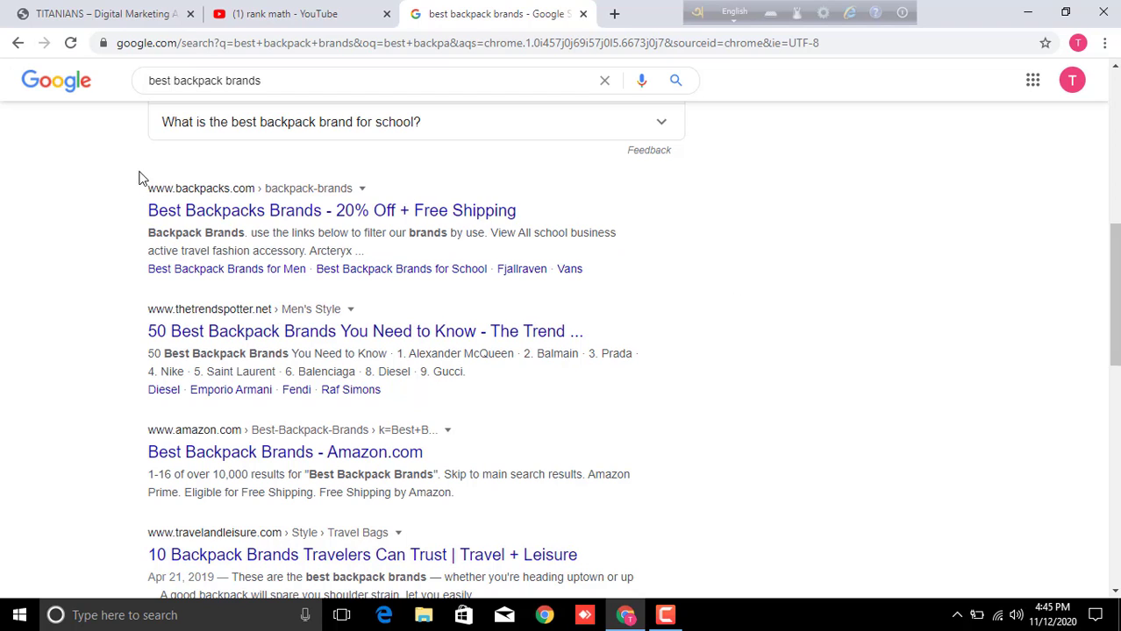
pyautogui.moveTo(140, 177); pyautogui.dragTo(388, 250)
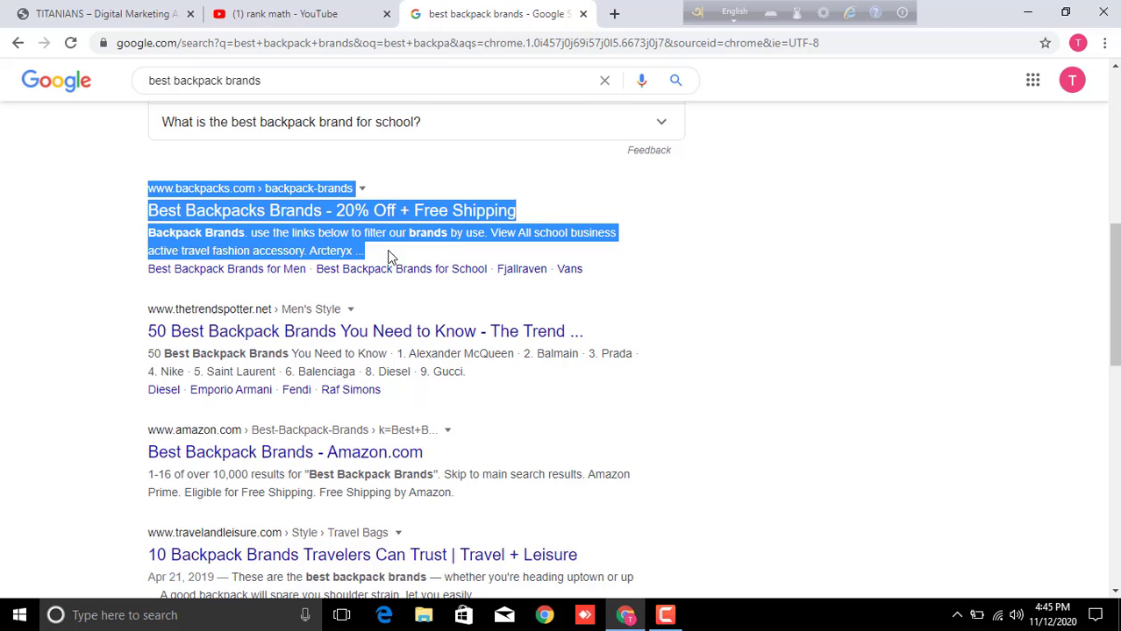
pyautogui.click(848, 279)
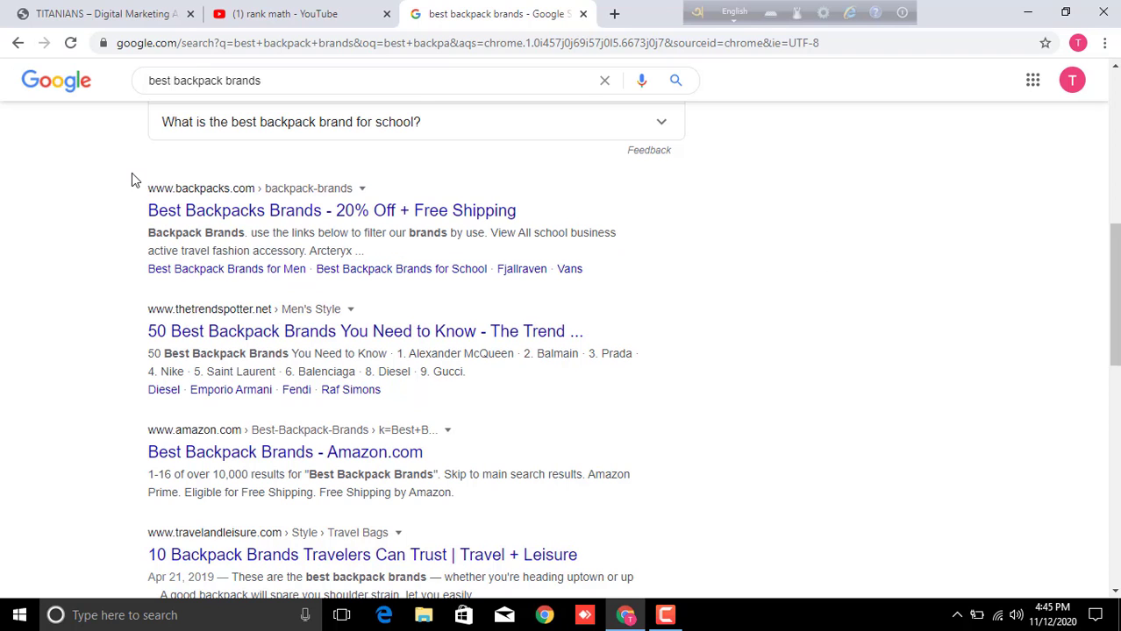
pyautogui.moveTo(132, 178); pyautogui.dragTo(393, 264)
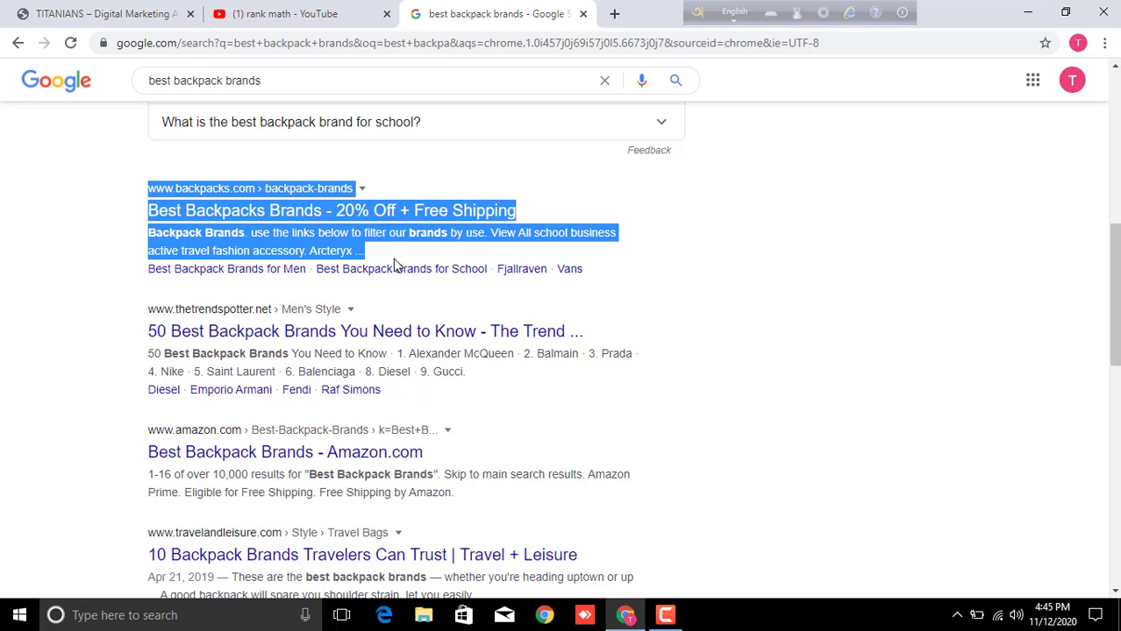
pyautogui.click(899, 267)
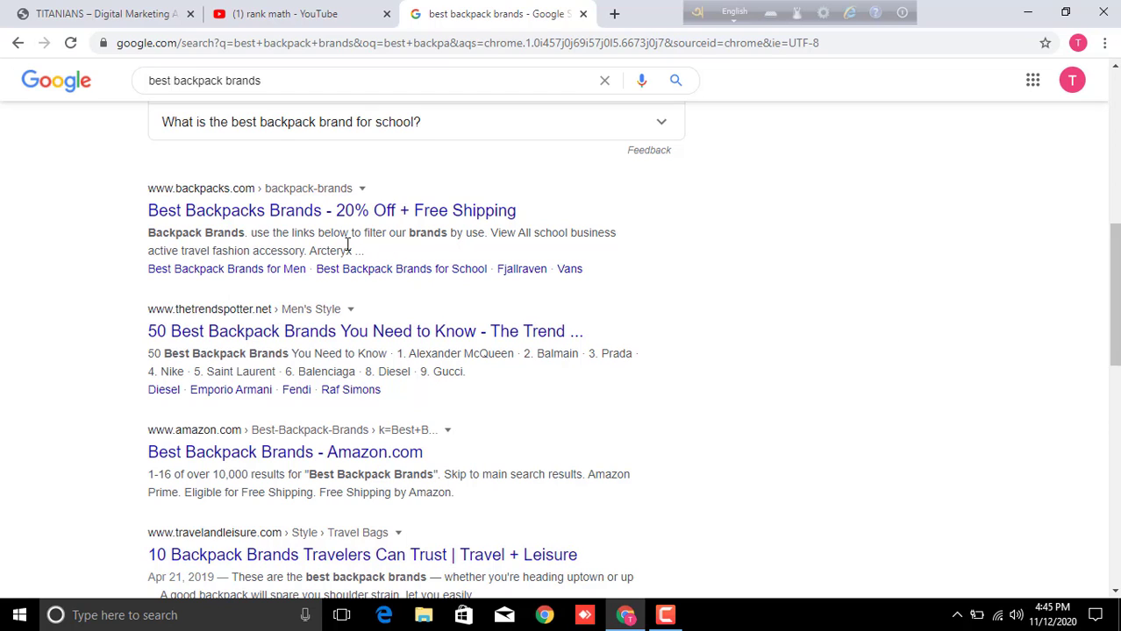
pyautogui.moveTo(363, 253); pyautogui.dragTo(135, 188)
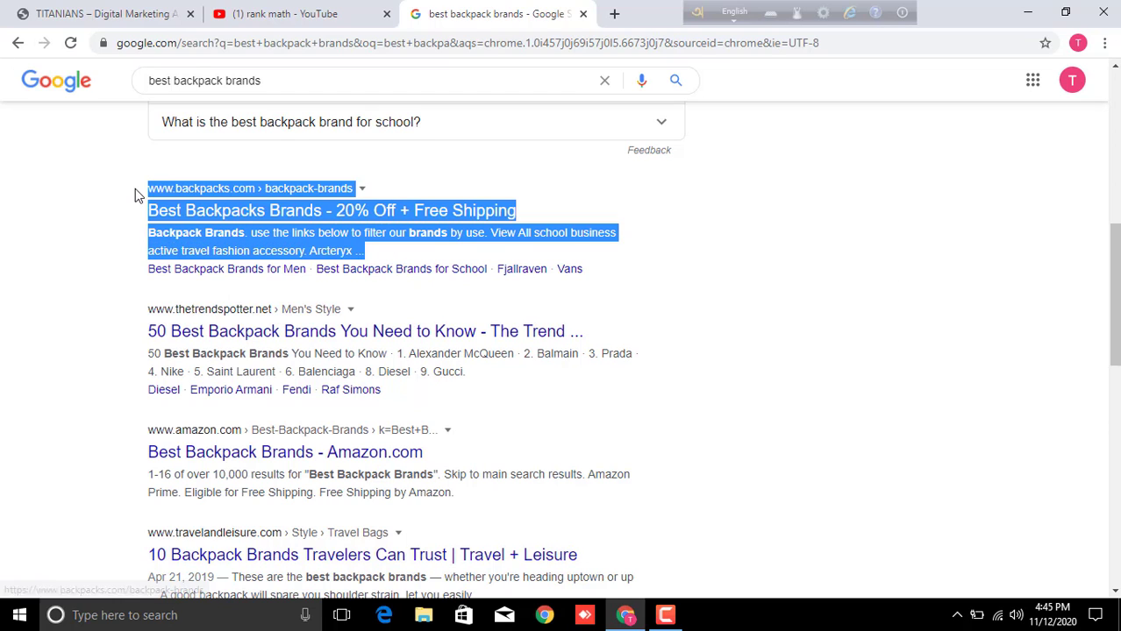
pyautogui.click(909, 307)
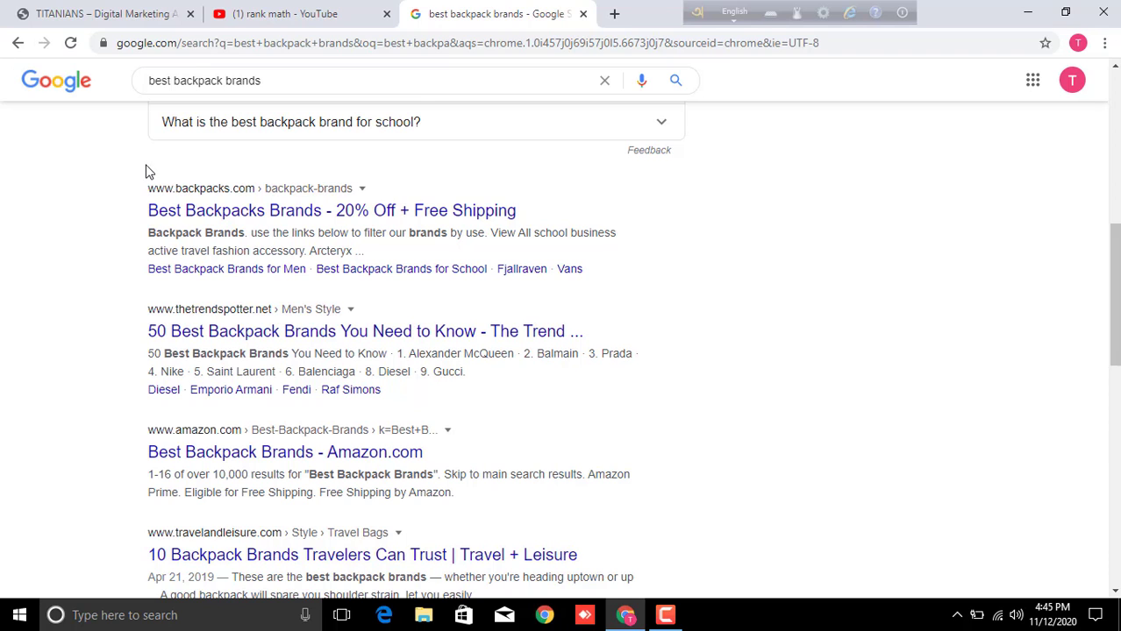
pyautogui.moveTo(146, 167); pyautogui.dragTo(126, 205)
pyautogui.click(906, 307)
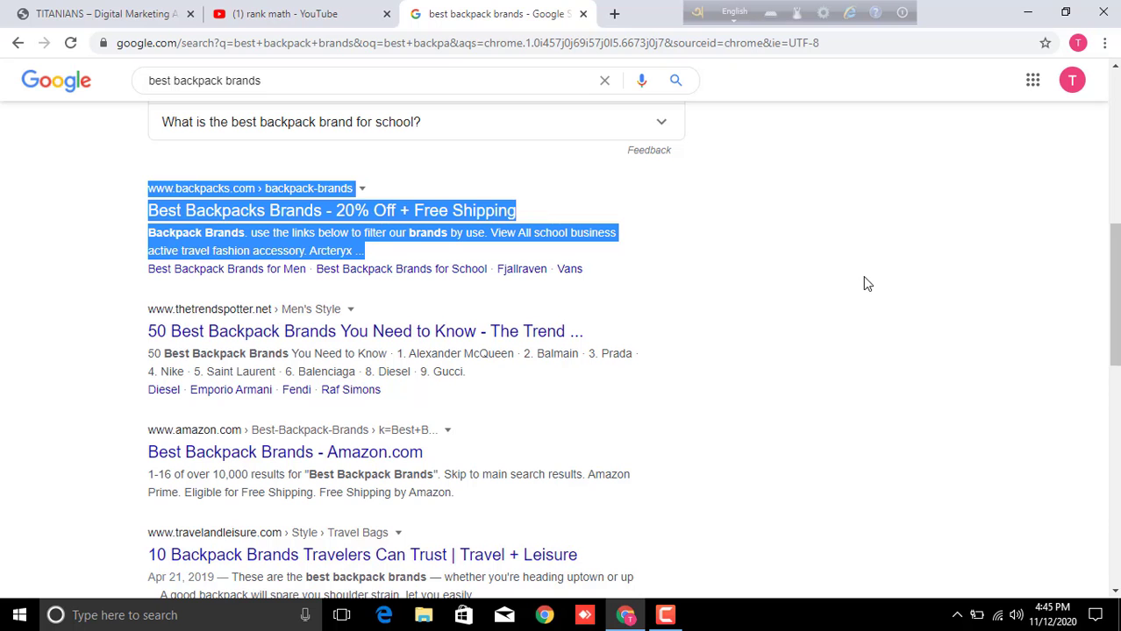
pyautogui.click(986, 277)
# Look over the other listings on the backpack brands results page, and open a new browser tab.
pyautogui.scroll(4, 986, 277)
pyautogui.scroll(-4, 987, 277)
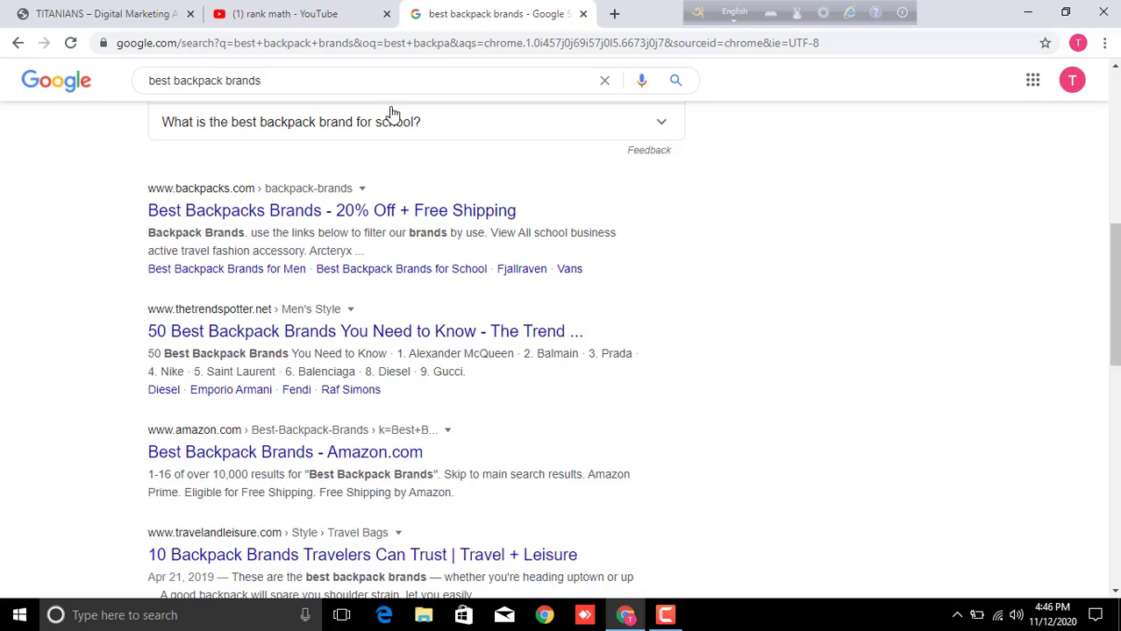
pyautogui.scroll(4, 497, 328)
pyautogui.scroll(-7, 500, 351)
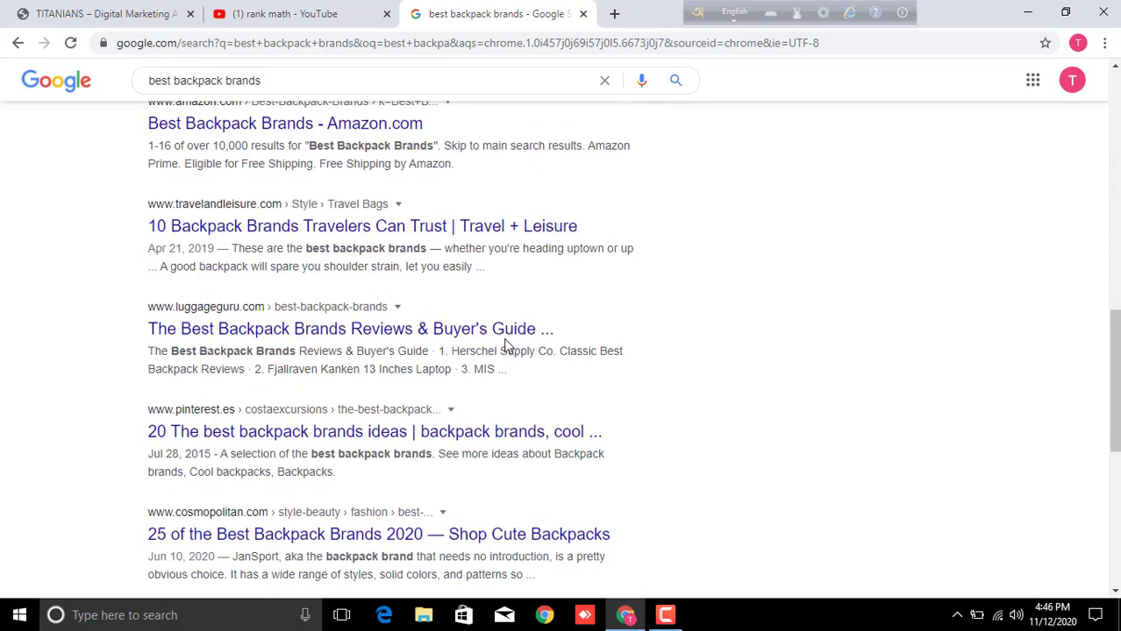
pyautogui.click(615, 14)
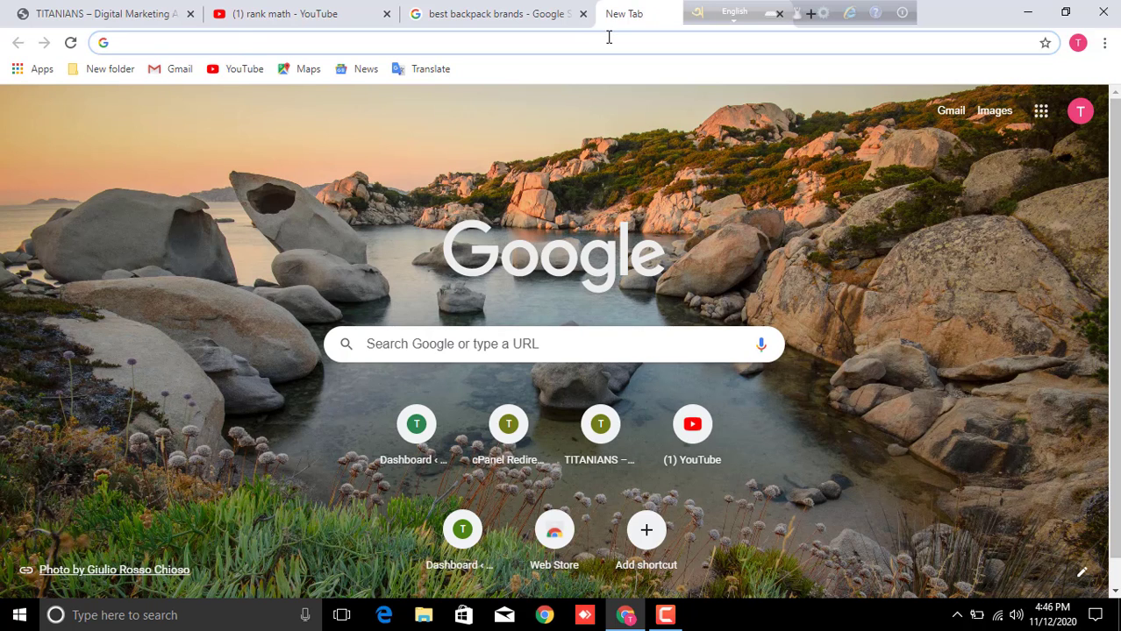
pyautogui.write('we')
pyautogui.press('BackSpace')
pyautogui.press('BackSpace')
# Show the signed-in Google account's details and highlight its e-mail address.
pyautogui.click(1079, 111)
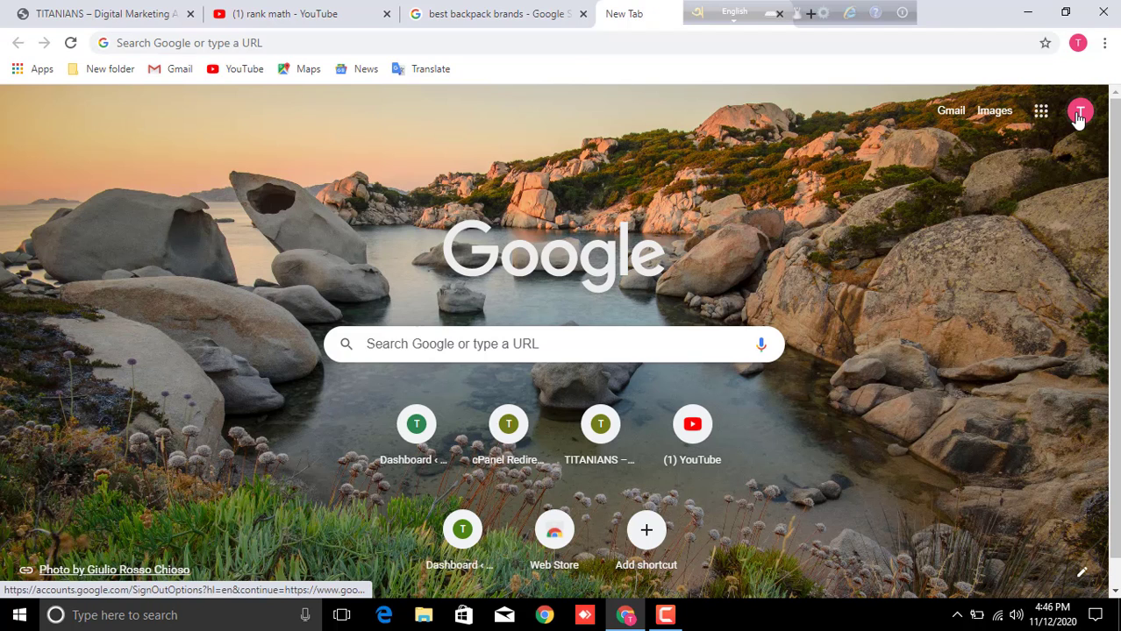
pyautogui.moveTo(888, 265); pyautogui.dragTo(1069, 267)
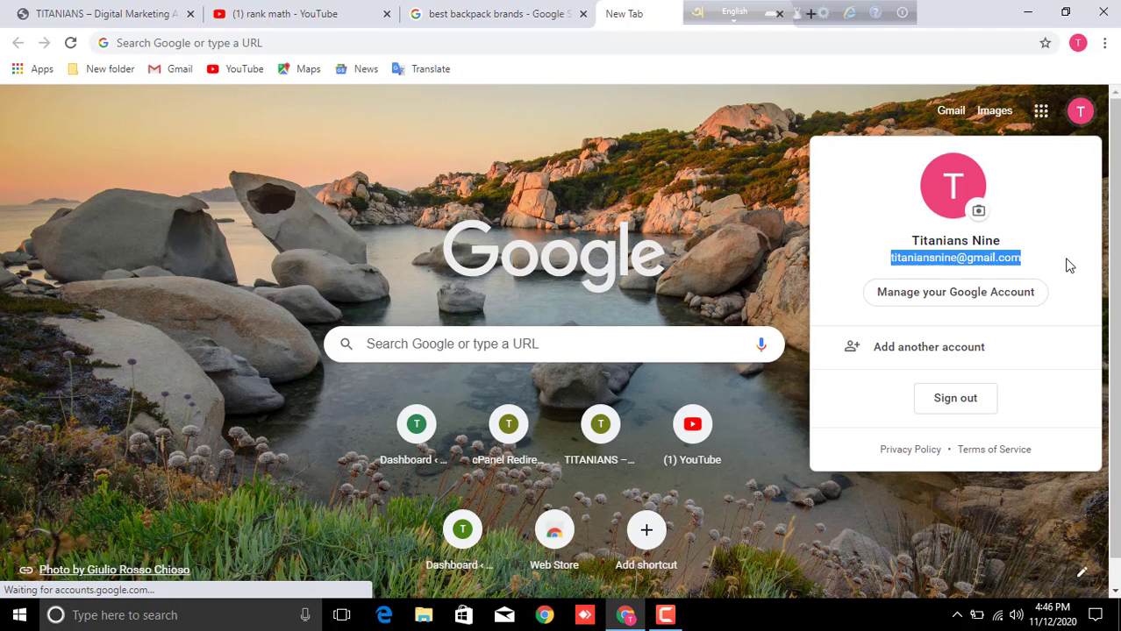
# Search Google for webmaster tools and open the Google Webmasters result.
pyautogui.click(654, 141)
pyautogui.click(261, 49)
pyautogui.write('w')
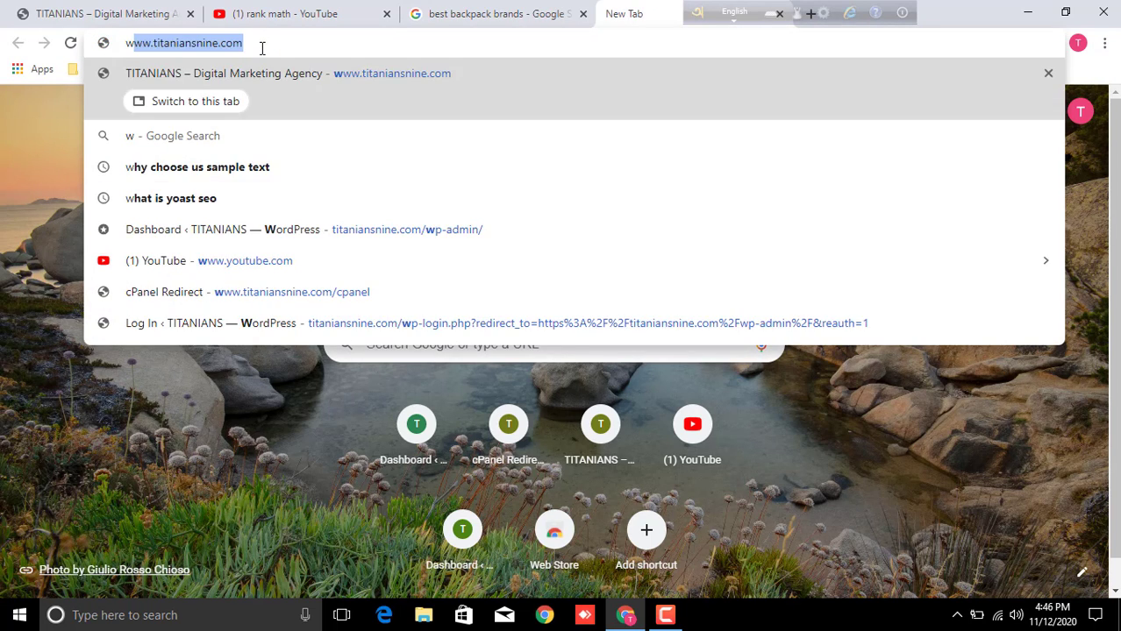
pyautogui.write('eb ')
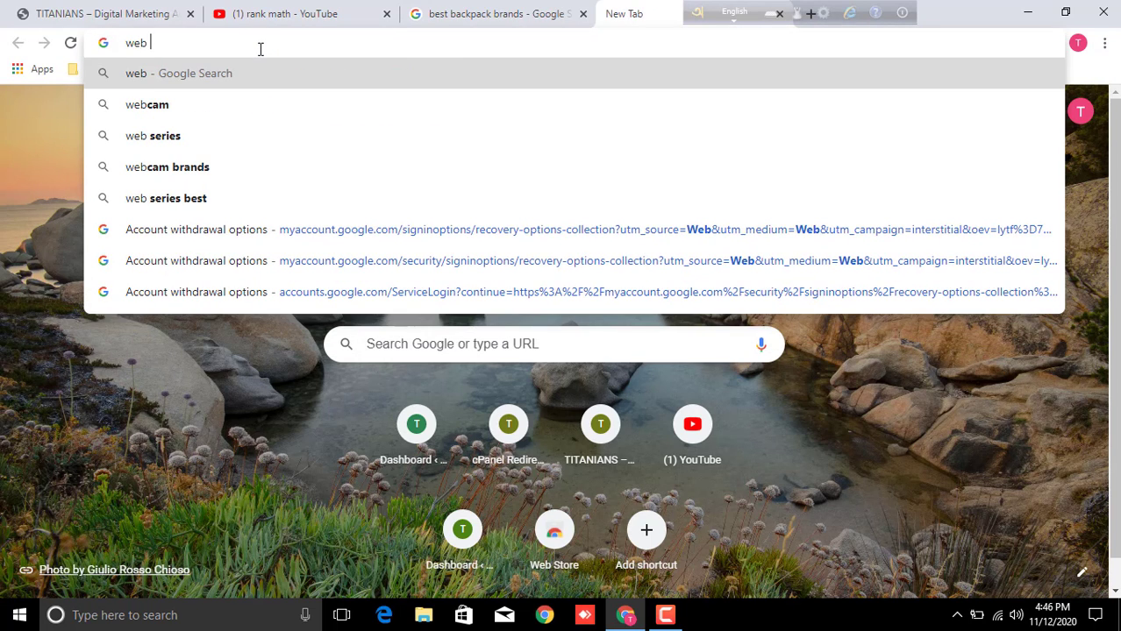
pyautogui.write('master t')
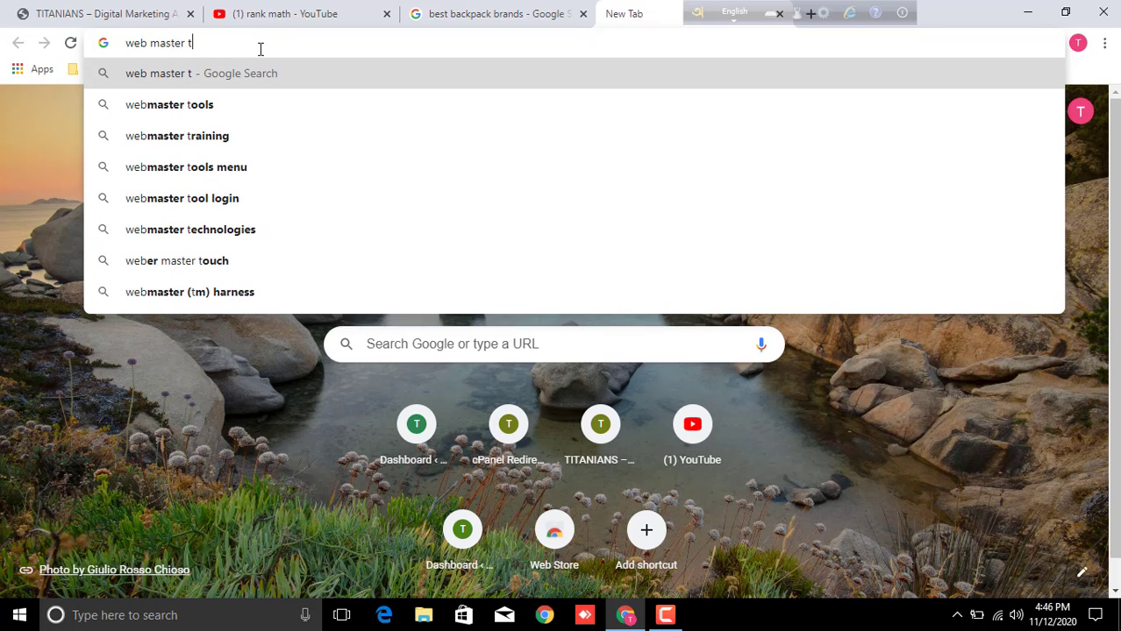
pyautogui.click(237, 105)
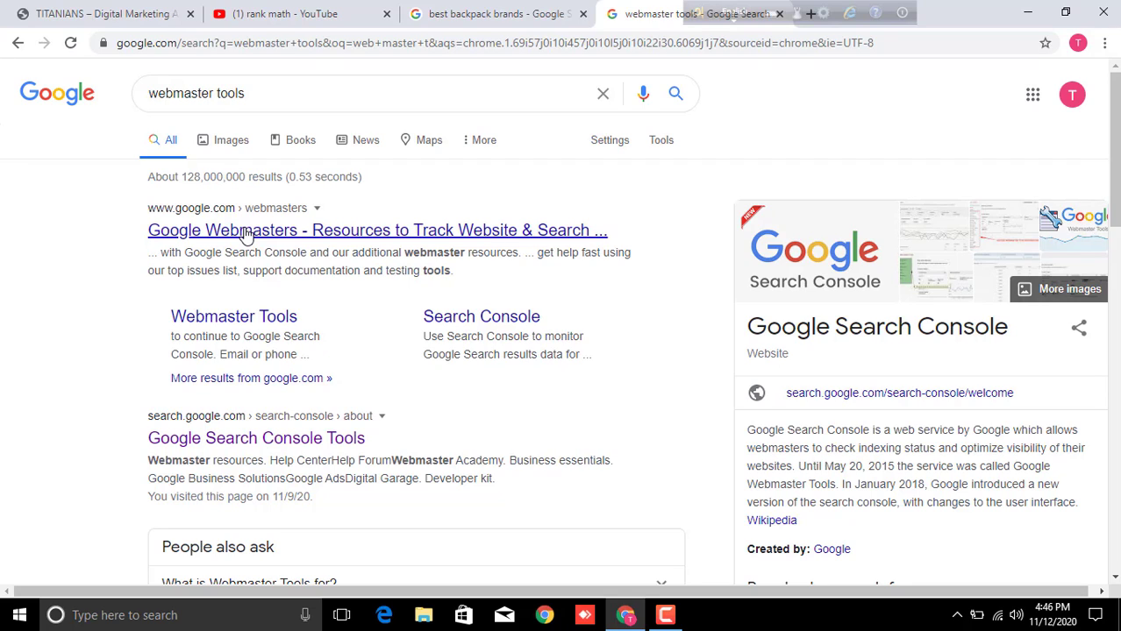
pyautogui.click(247, 232)
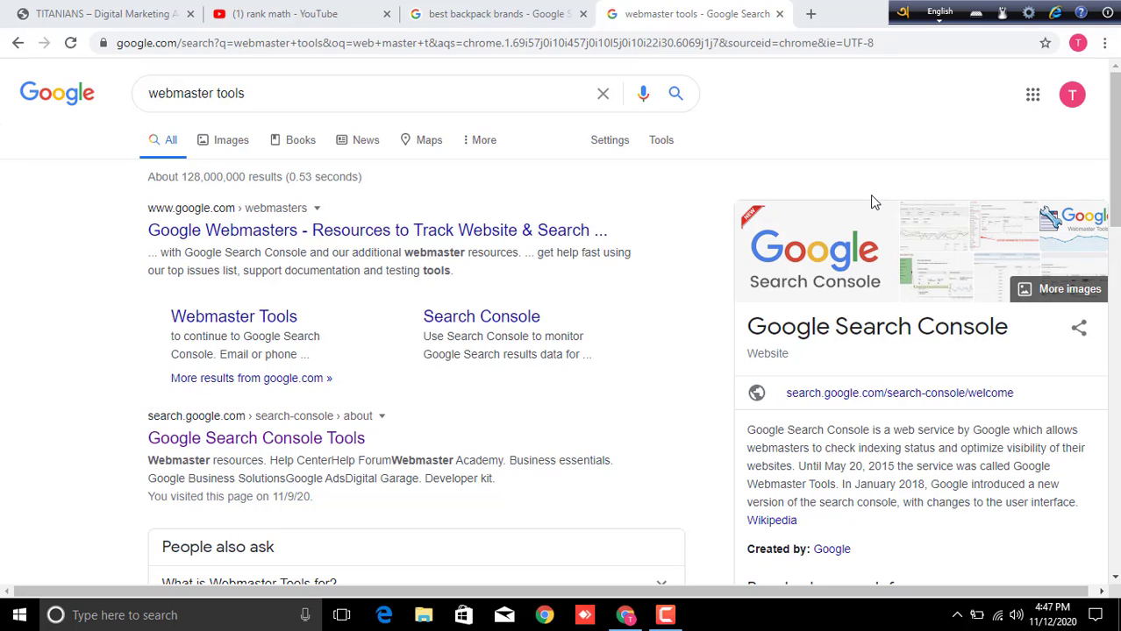
pyautogui.click(366, 233)
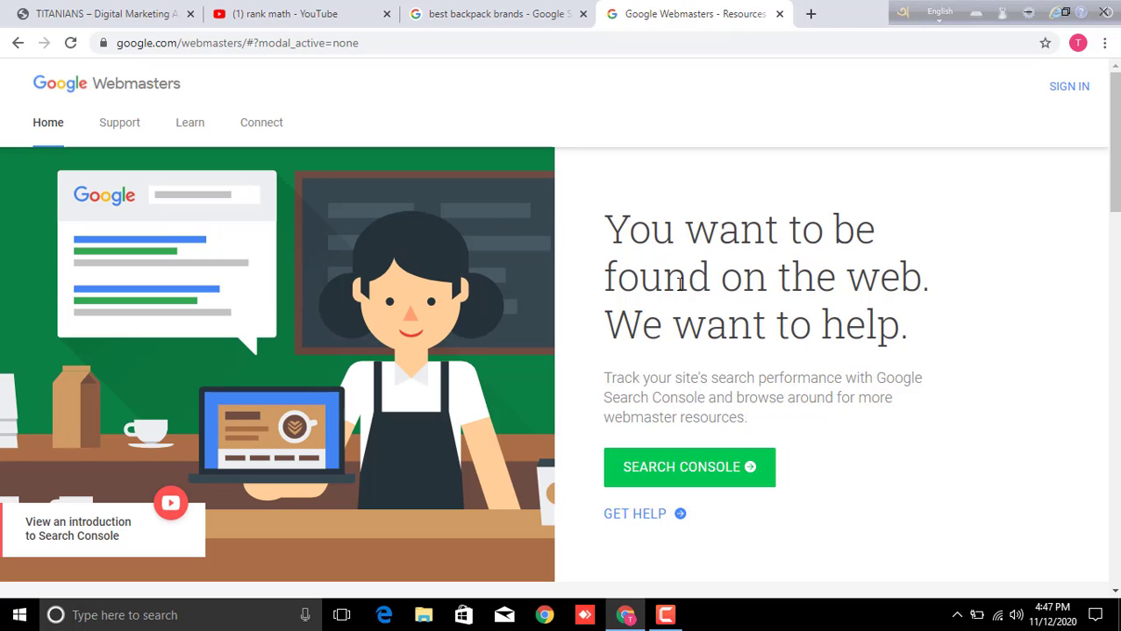
pyautogui.click(474, 14)
pyautogui.click(693, 14)
pyautogui.click(811, 14)
pyautogui.write('site:')
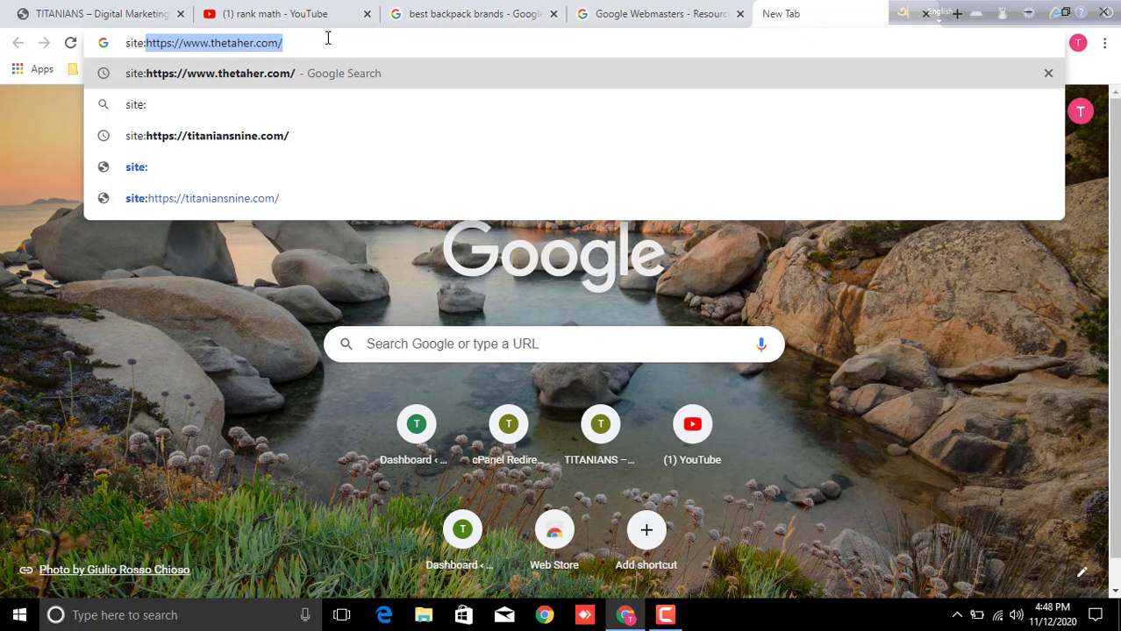
pyautogui.click(123, 13)
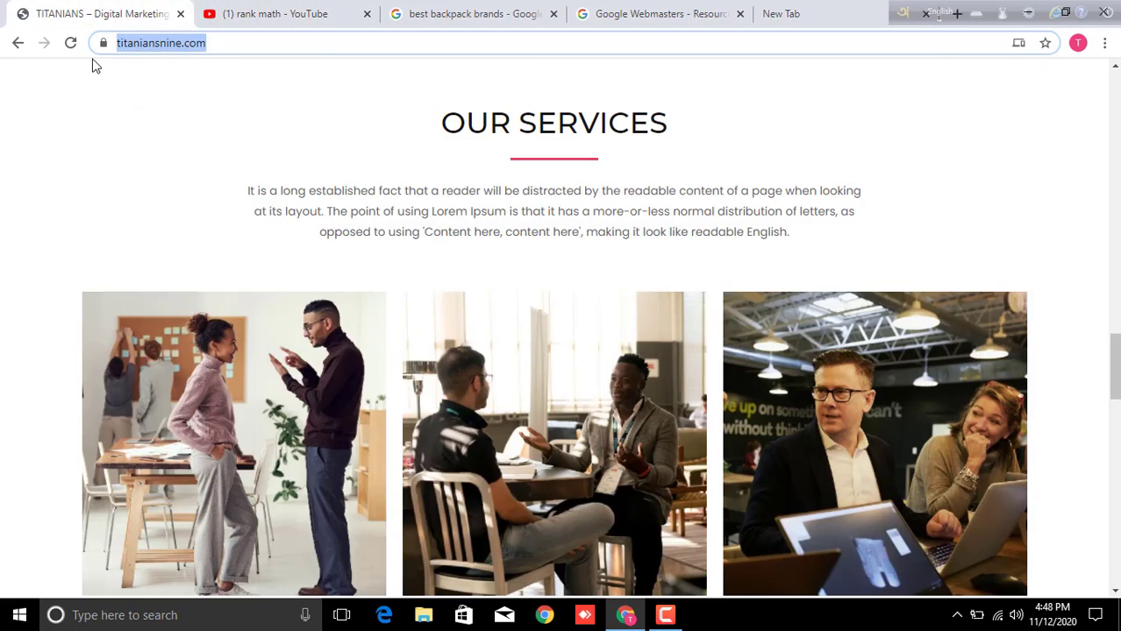
pyautogui.rightClick(137, 45)
pyautogui.click(186, 134)
pyautogui.click(837, 16)
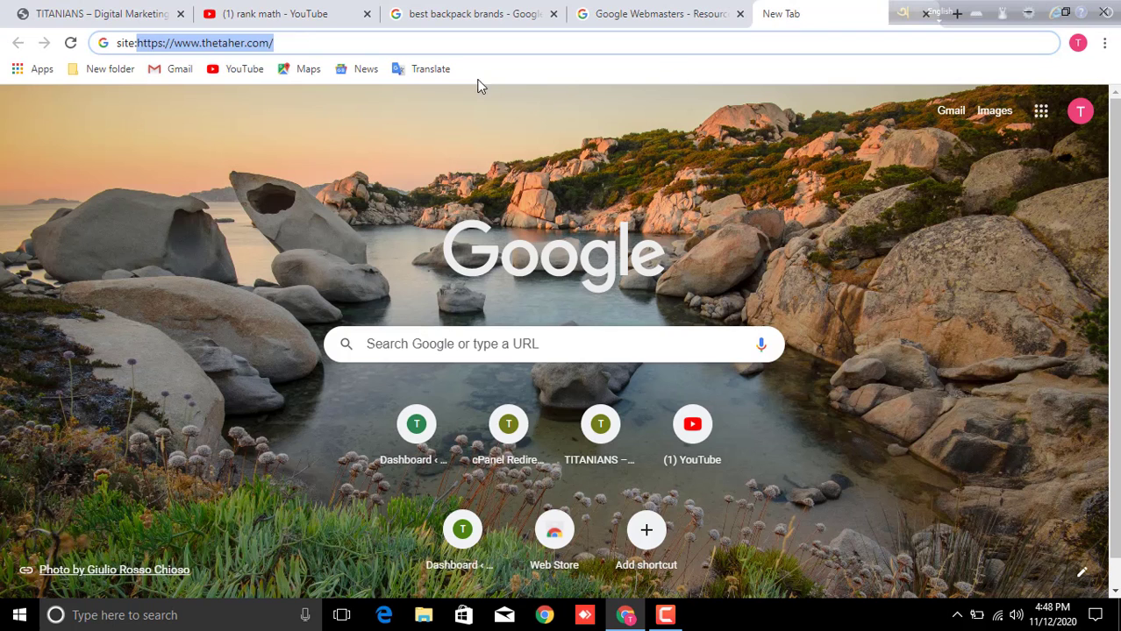
pyautogui.moveTo(293, 47); pyautogui.dragTo(138, 46)
pyautogui.hotkey('ctrl', 'v')
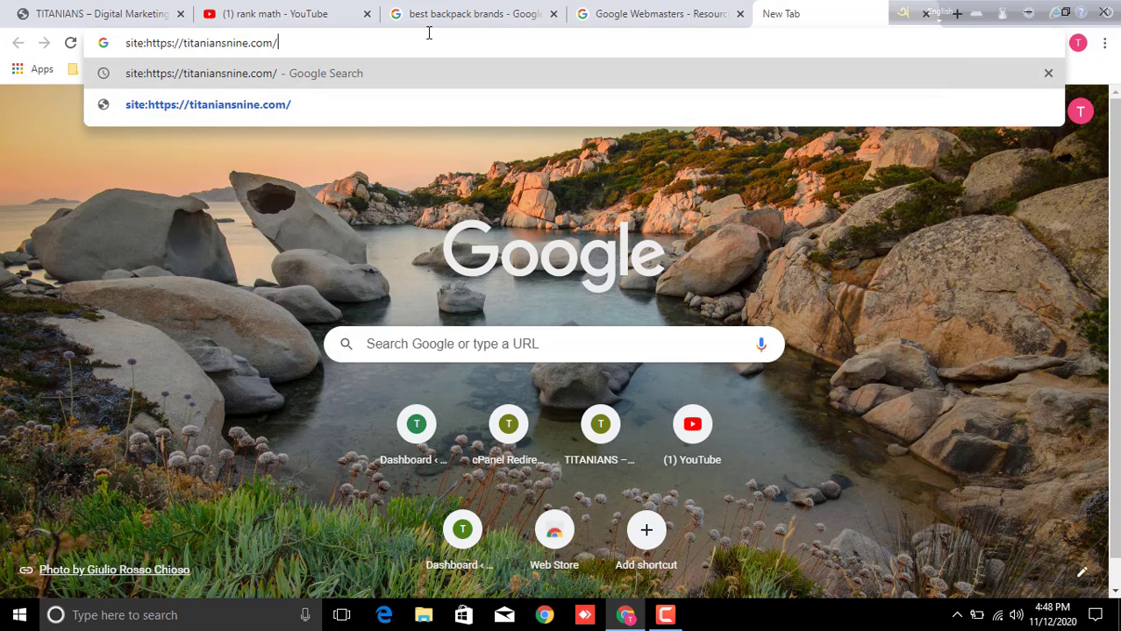
pyautogui.press('Return')
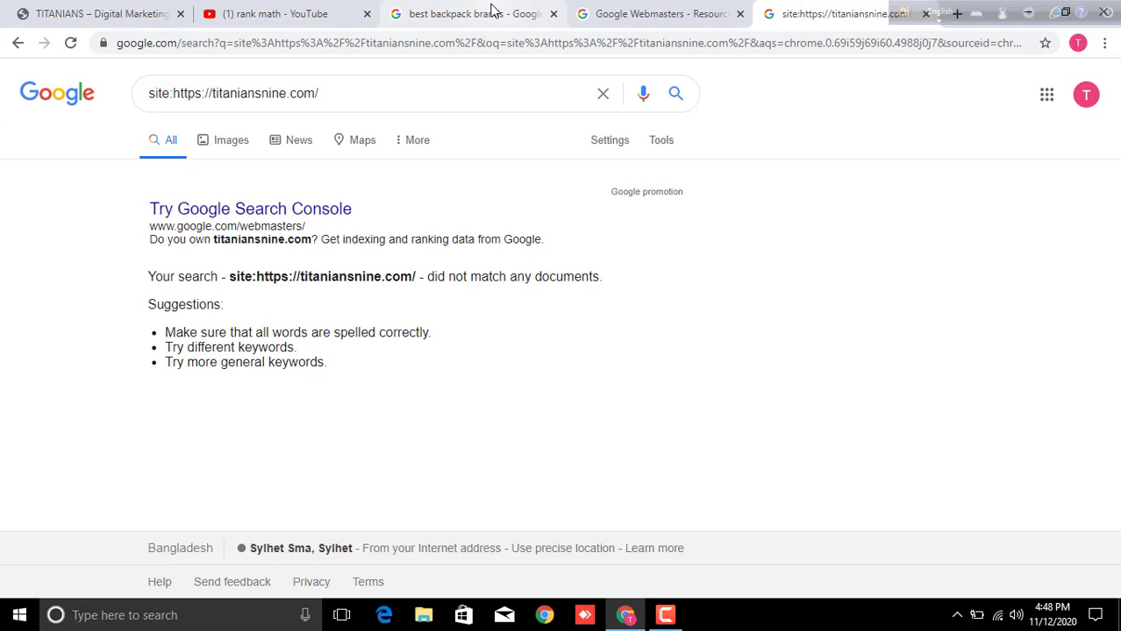
# Open Search Console from the Google Webmasters page, and return to the TITANIANS website.
pyautogui.click(704, 20)
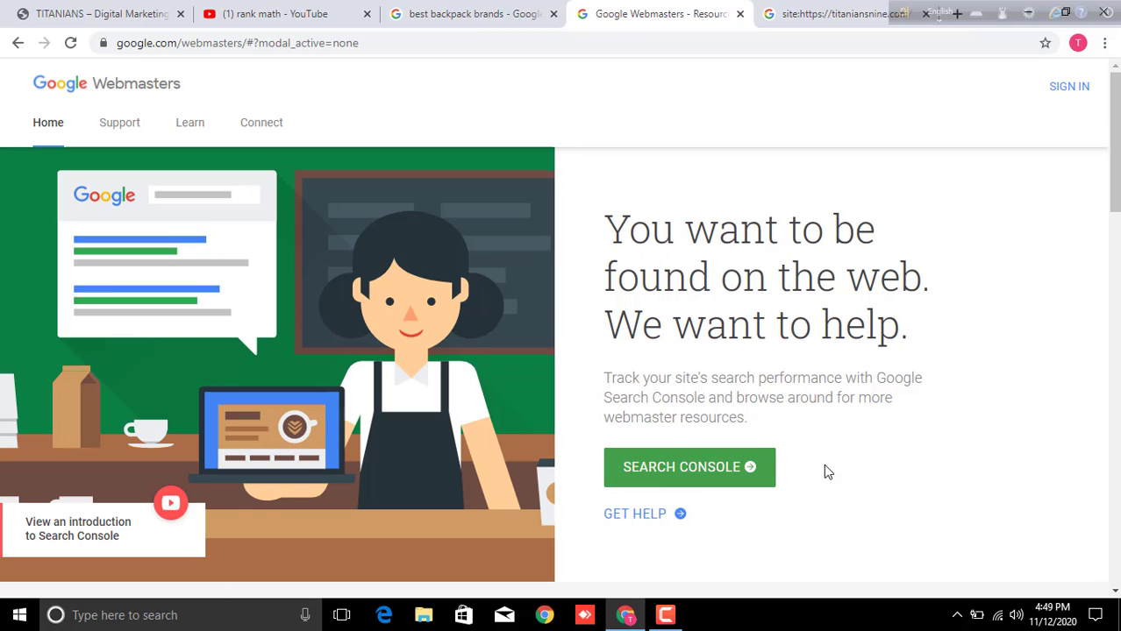
pyautogui.click(710, 471)
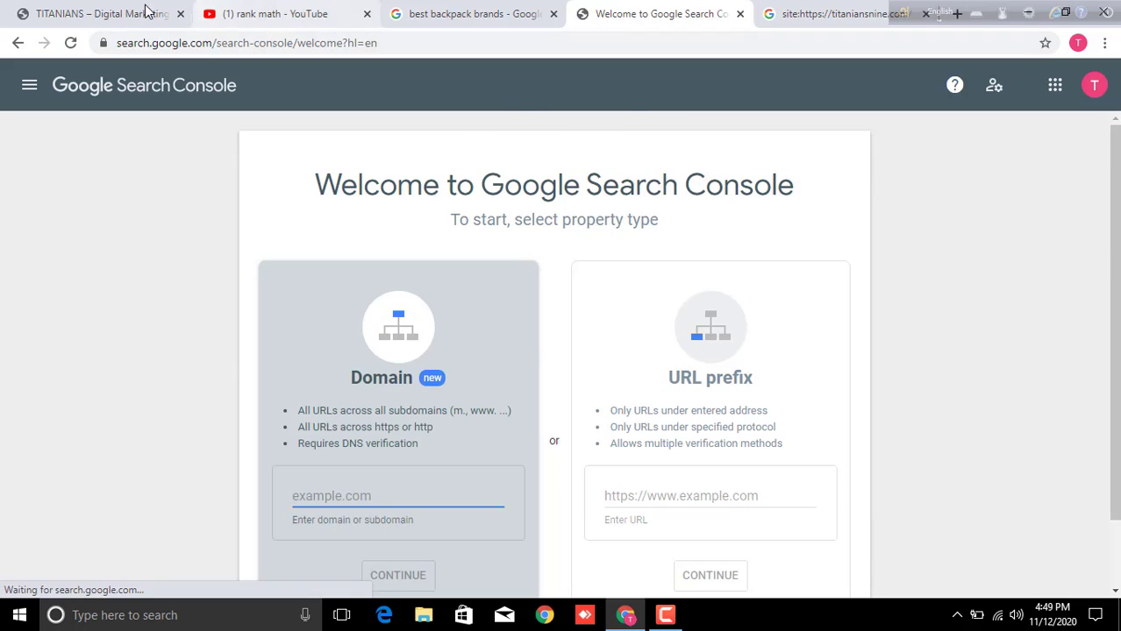
pyautogui.click(144, 12)
pyautogui.click(666, 614)
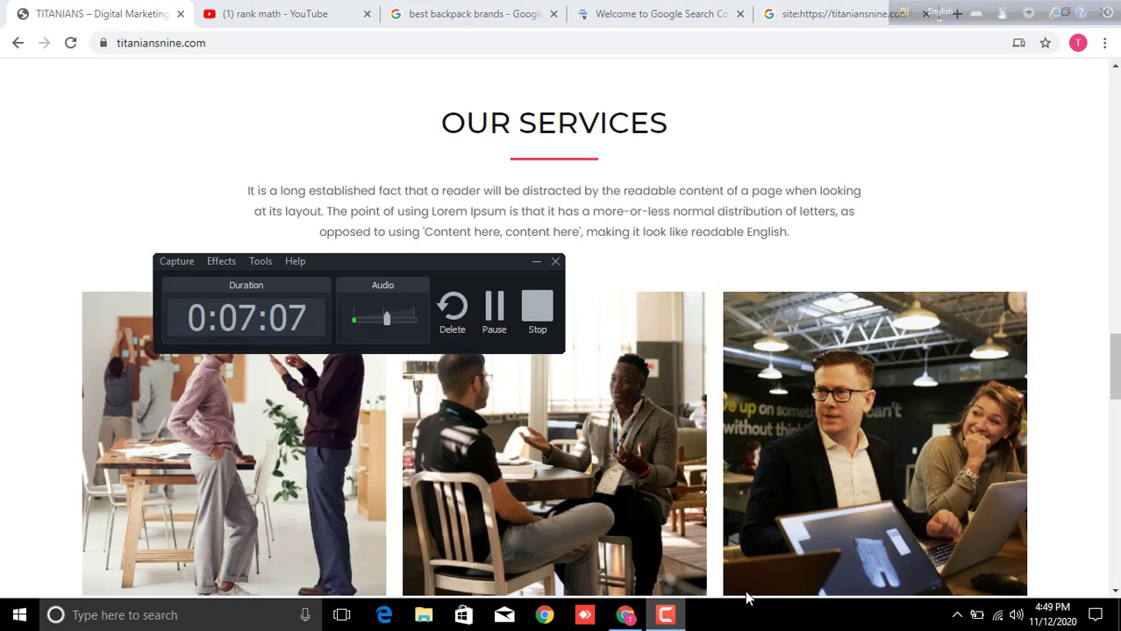
pyautogui.click(497, 313)
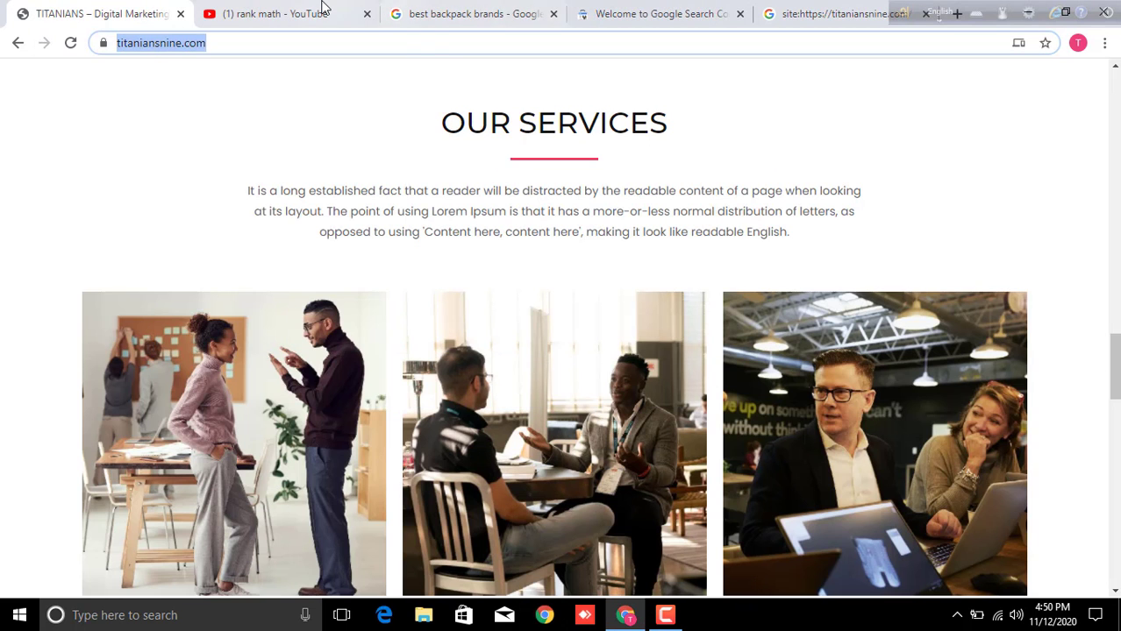
pyautogui.rightClick(158, 43)
pyautogui.click(220, 128)
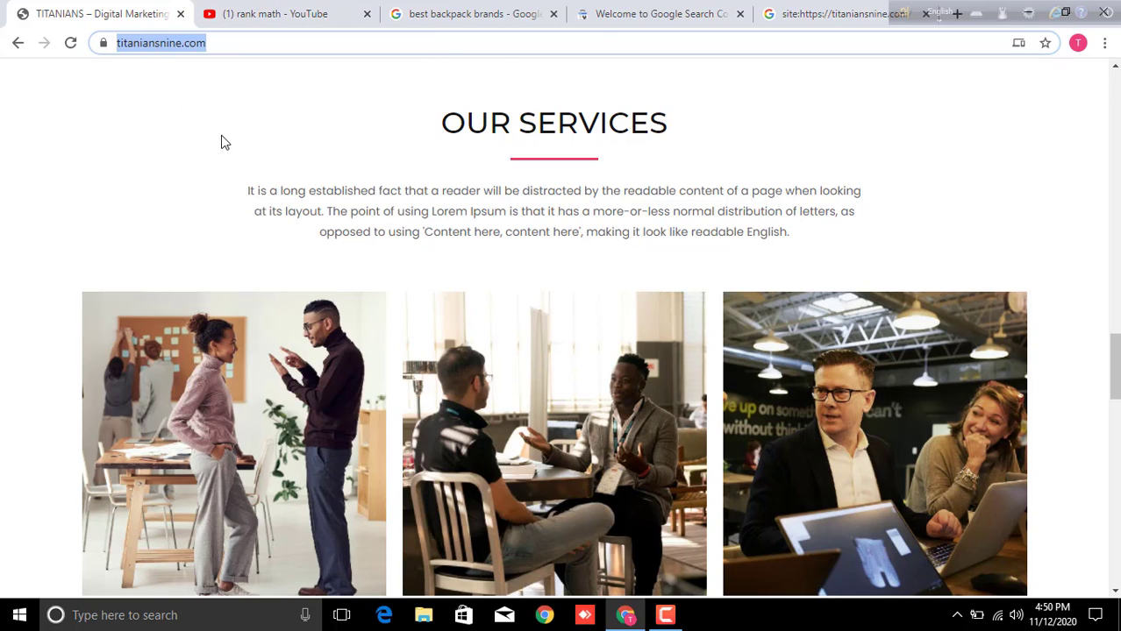
pyautogui.click(671, 7)
pyautogui.scroll(-1, 733, 405)
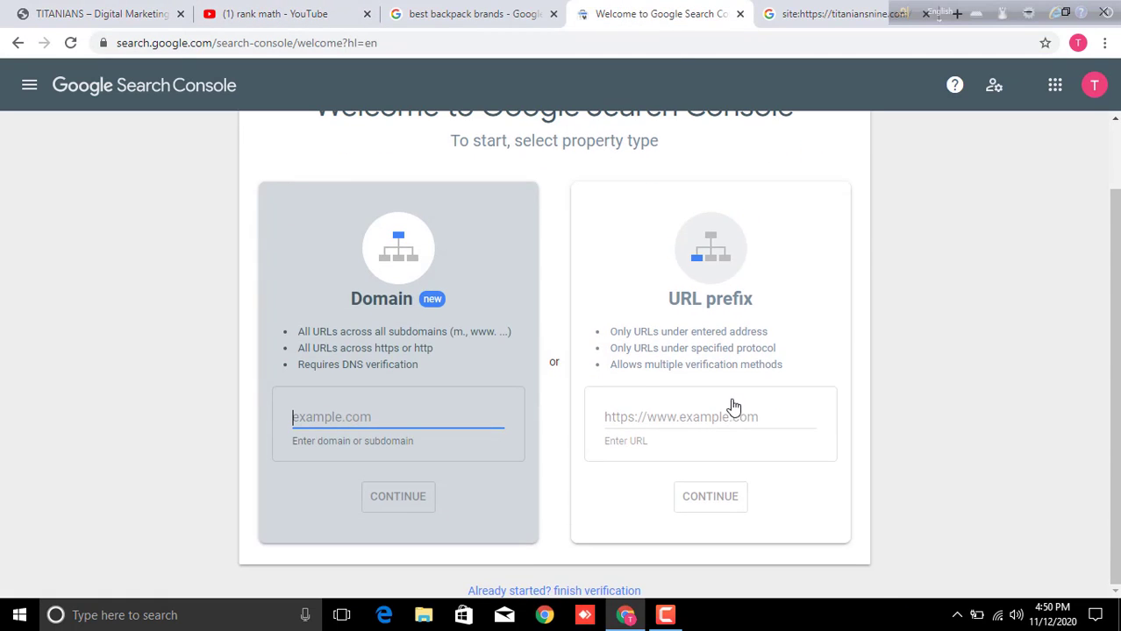
pyautogui.click(702, 417)
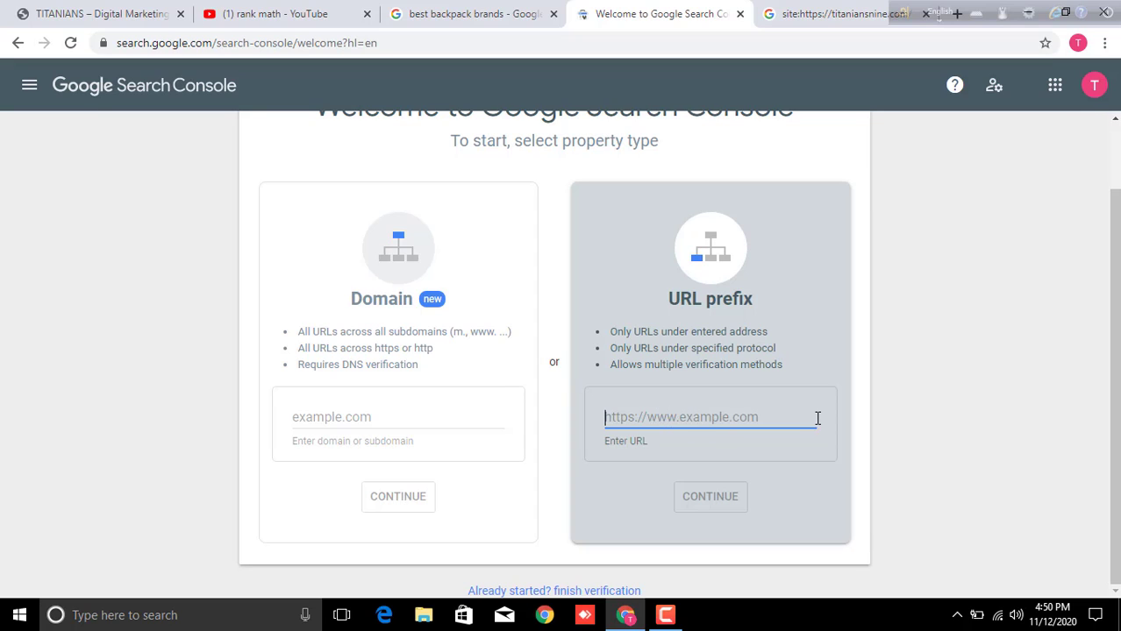
pyautogui.hotkey('ctrl', 'v')
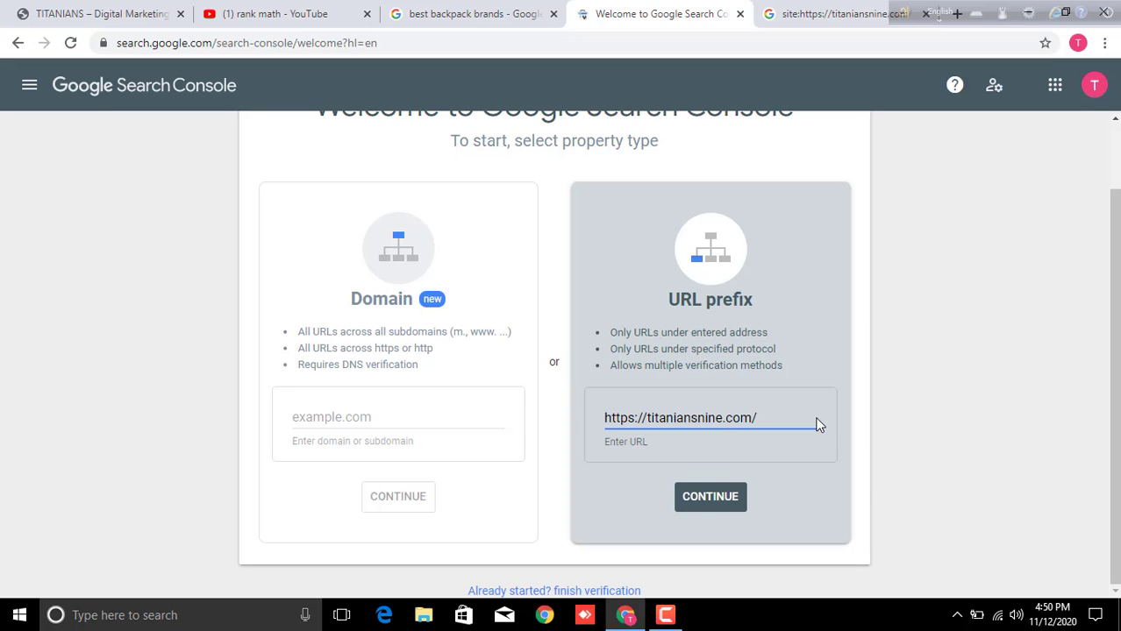
# Show the details of the Google account signed in to Search Console twice, closing them each time.
pyautogui.click(1094, 85)
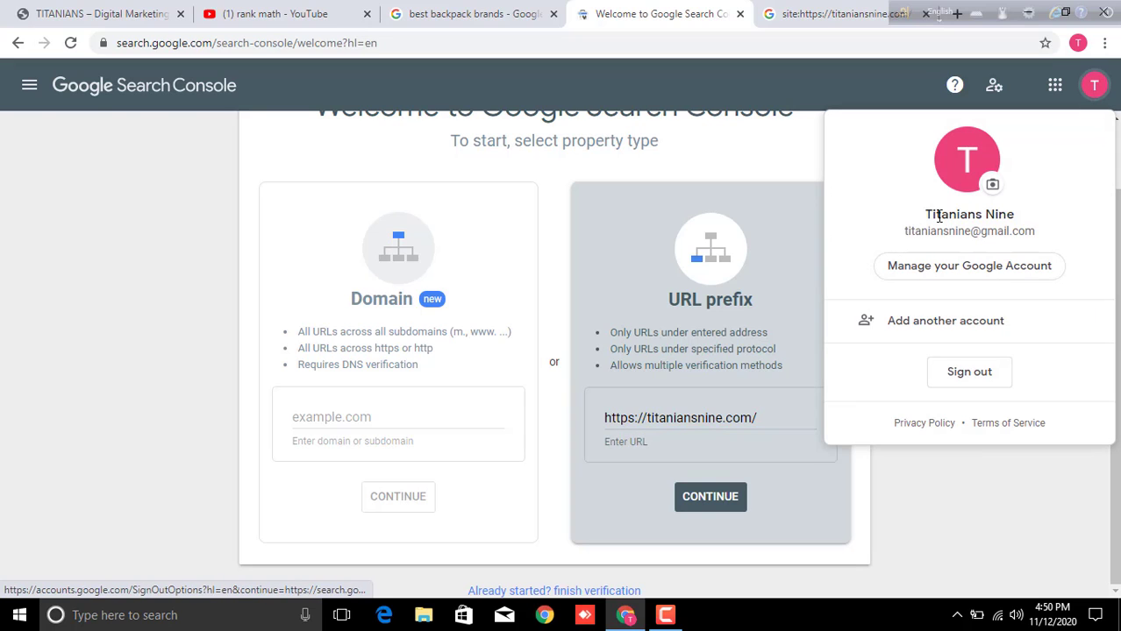
pyautogui.click(1033, 509)
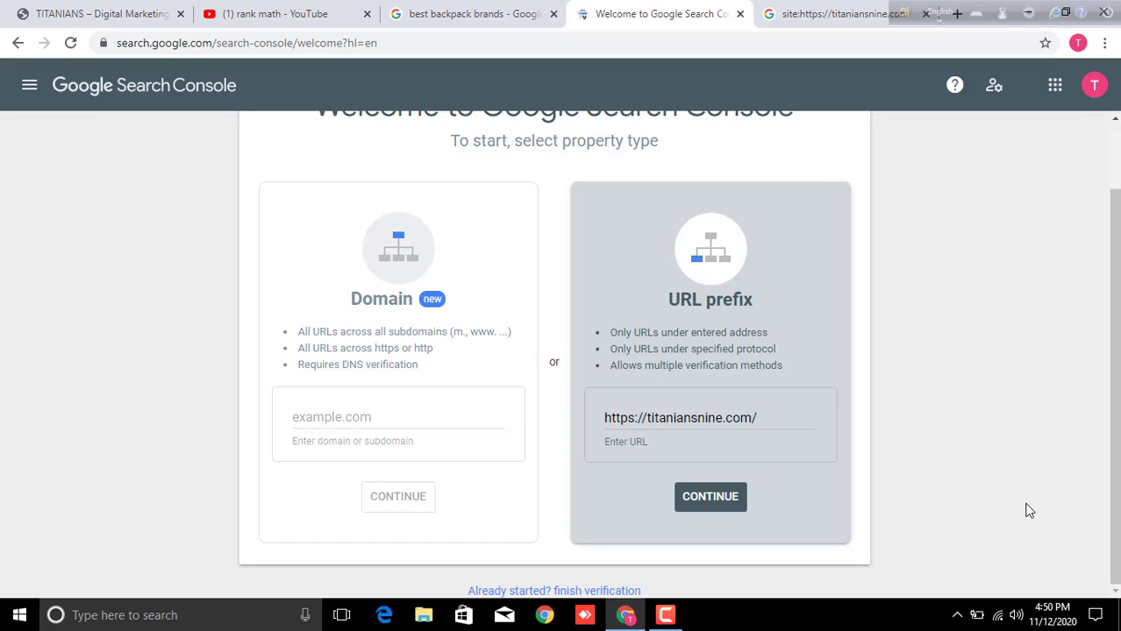
pyautogui.click(1094, 85)
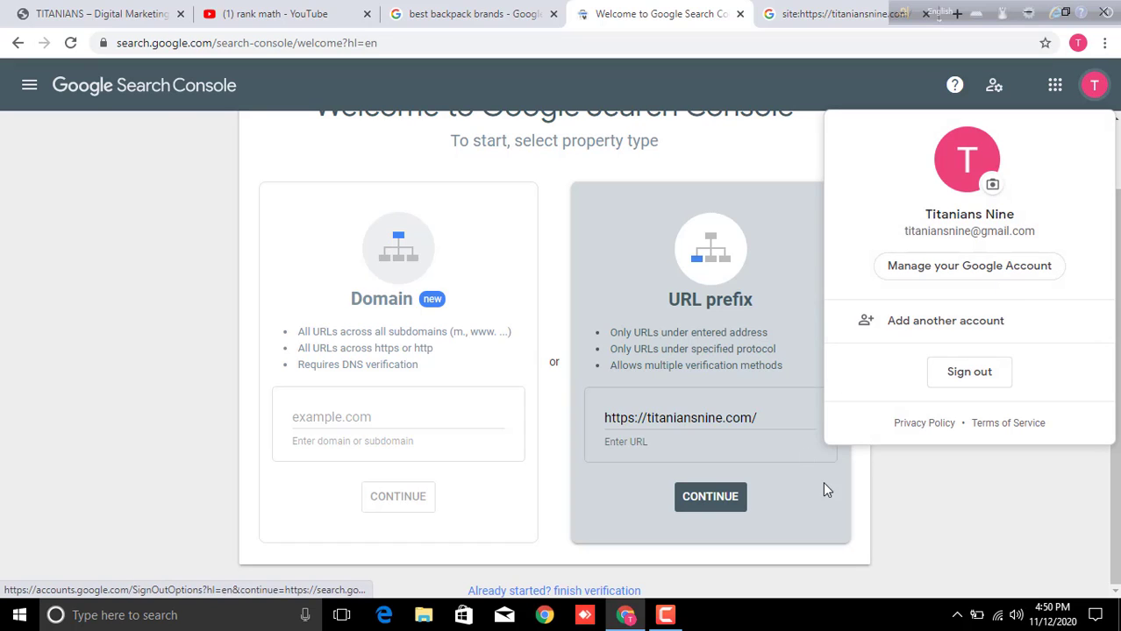
pyautogui.click(947, 535)
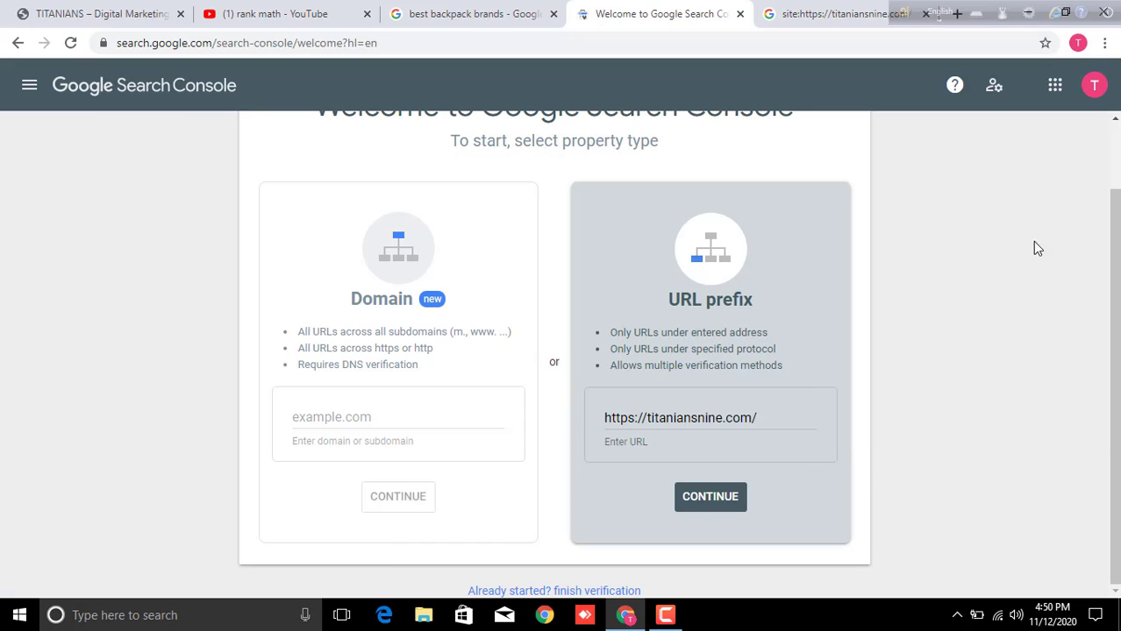
# Submit the URL prefix property and look through the recommended and other ownership verification methods.
pyautogui.click(712, 499)
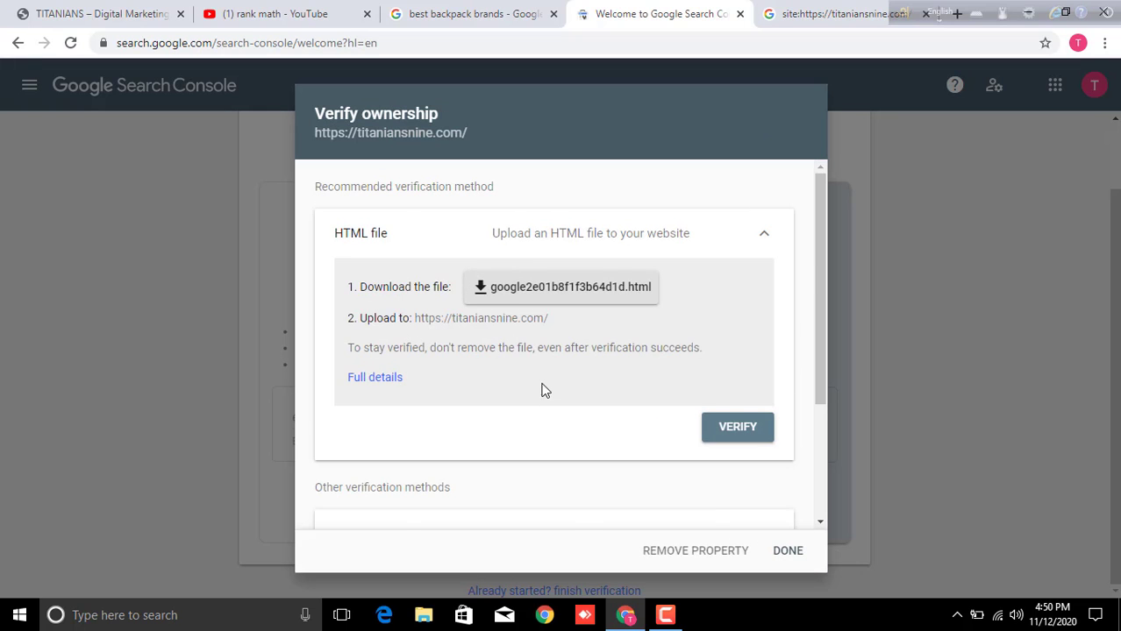
pyautogui.scroll(-2, 561, 412)
pyautogui.scroll(2, 574, 434)
pyautogui.scroll(-2, 547, 386)
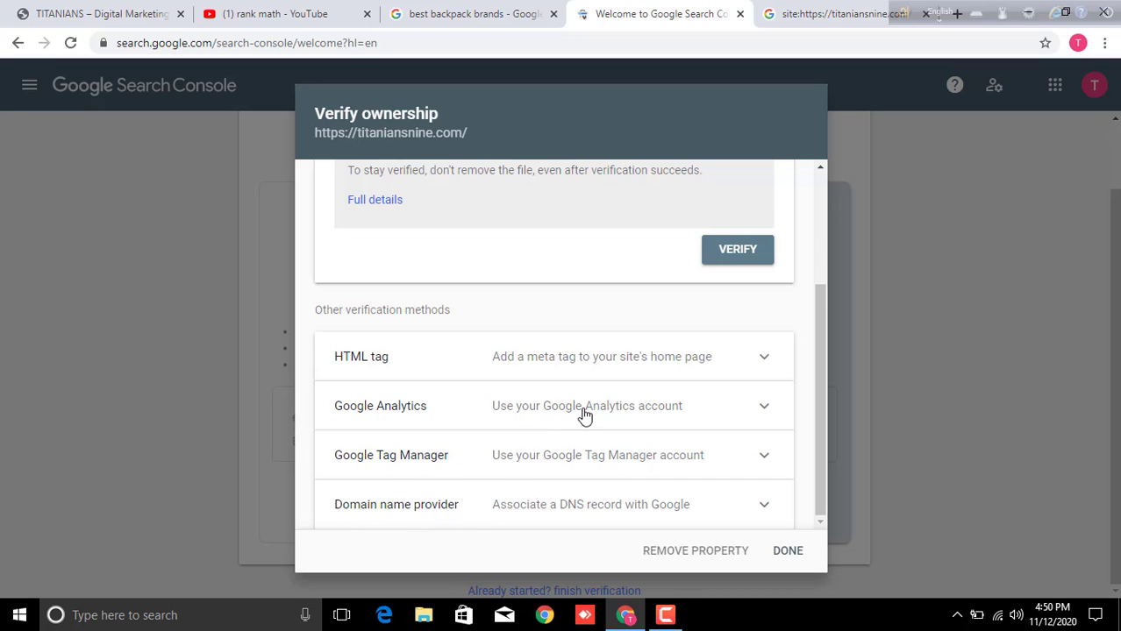
pyautogui.scroll(2, 570, 368)
pyautogui.scroll(-1, 508, 408)
pyautogui.scroll(1, 517, 430)
pyautogui.scroll(-2, 452, 369)
# Expand the HTML tag verification method and copy its google-site-verification meta tag.
pyautogui.click(418, 365)
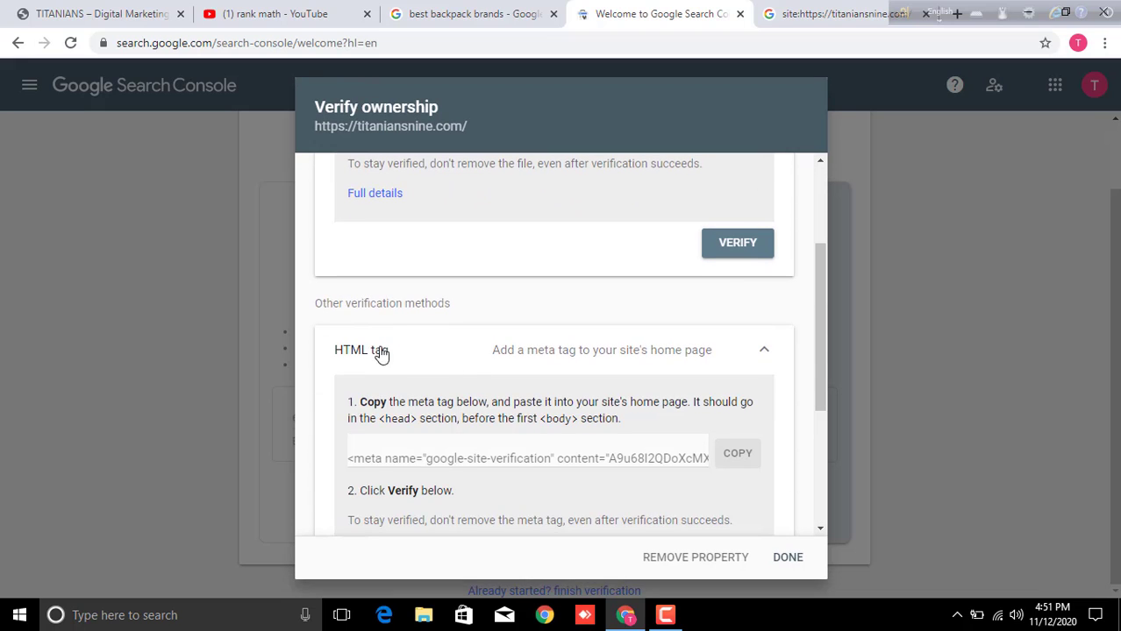
pyautogui.scroll(-1, 453, 370)
pyautogui.scroll(-1, 455, 366)
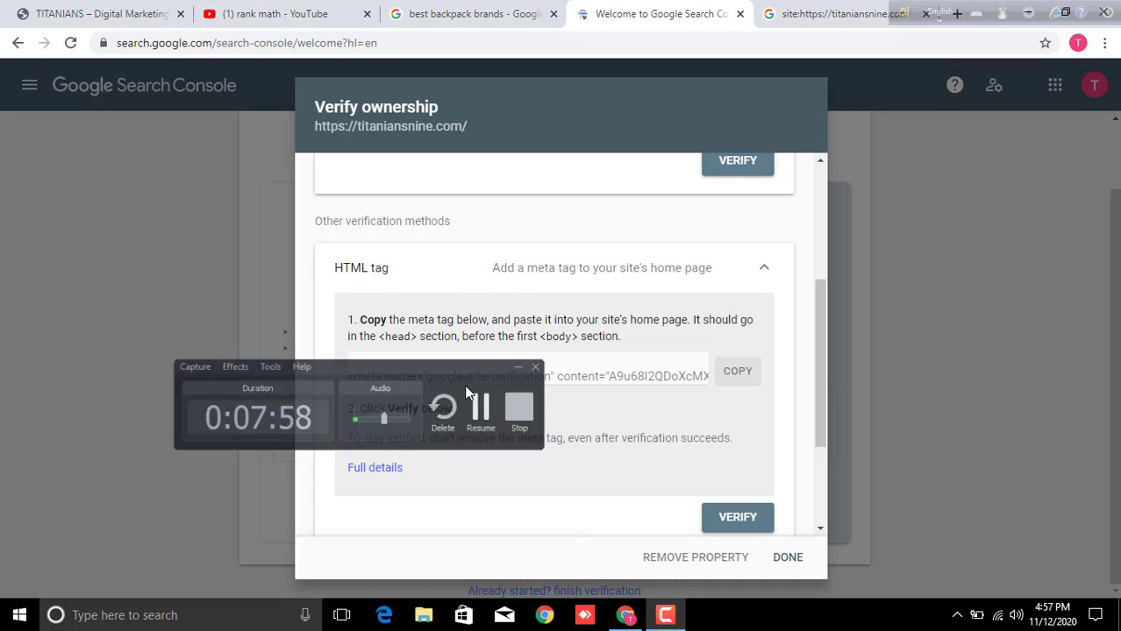
pyautogui.click(466, 393)
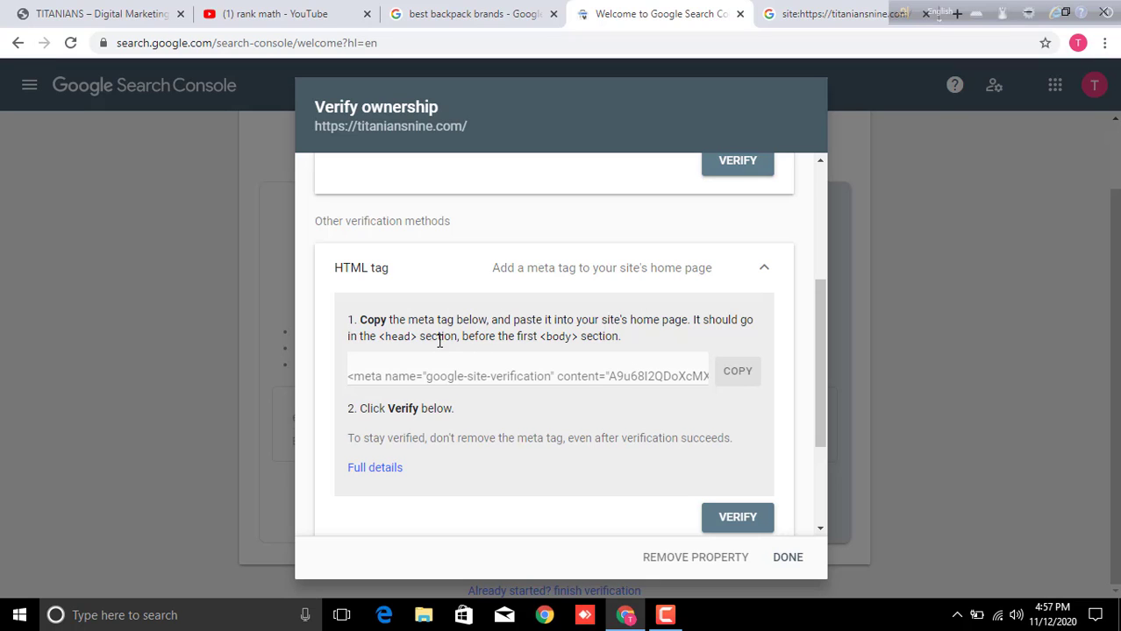
pyautogui.scroll(-1, 550, 334)
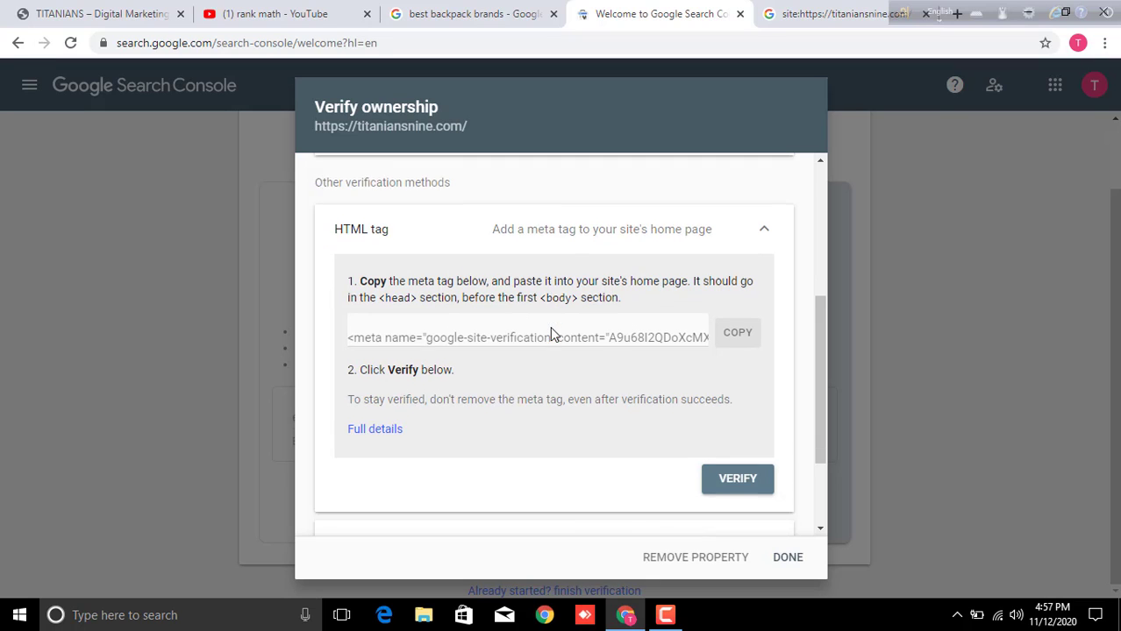
pyautogui.scroll(-1, 550, 333)
pyautogui.click(733, 291)
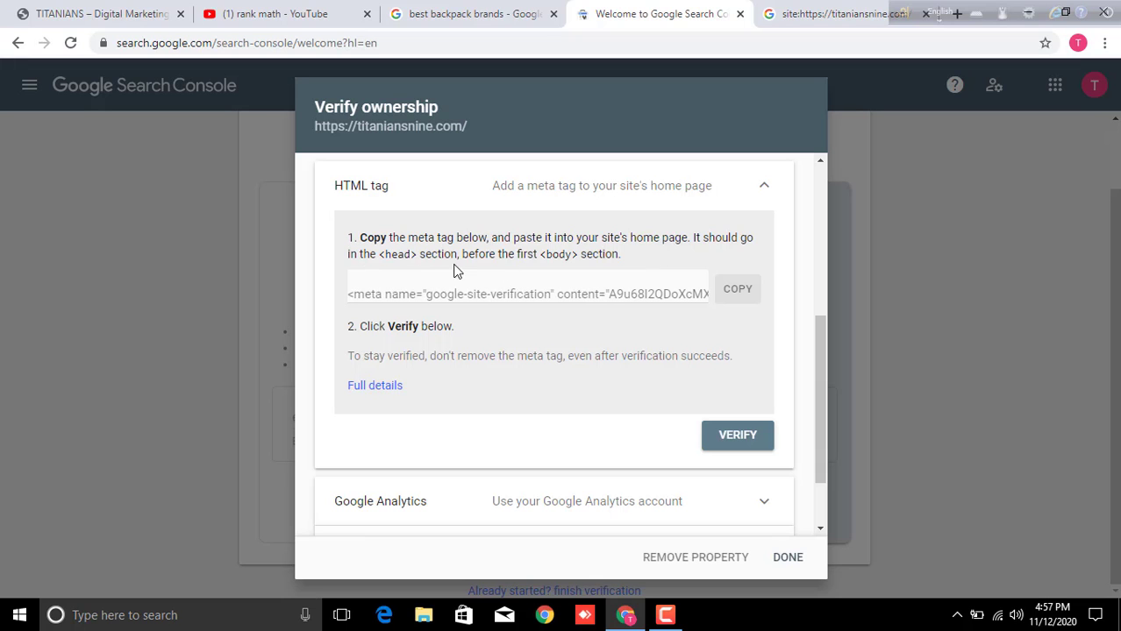
# Return to the TITANIANS website, reload its home page and look over the introductory section.
pyautogui.click(101, 13)
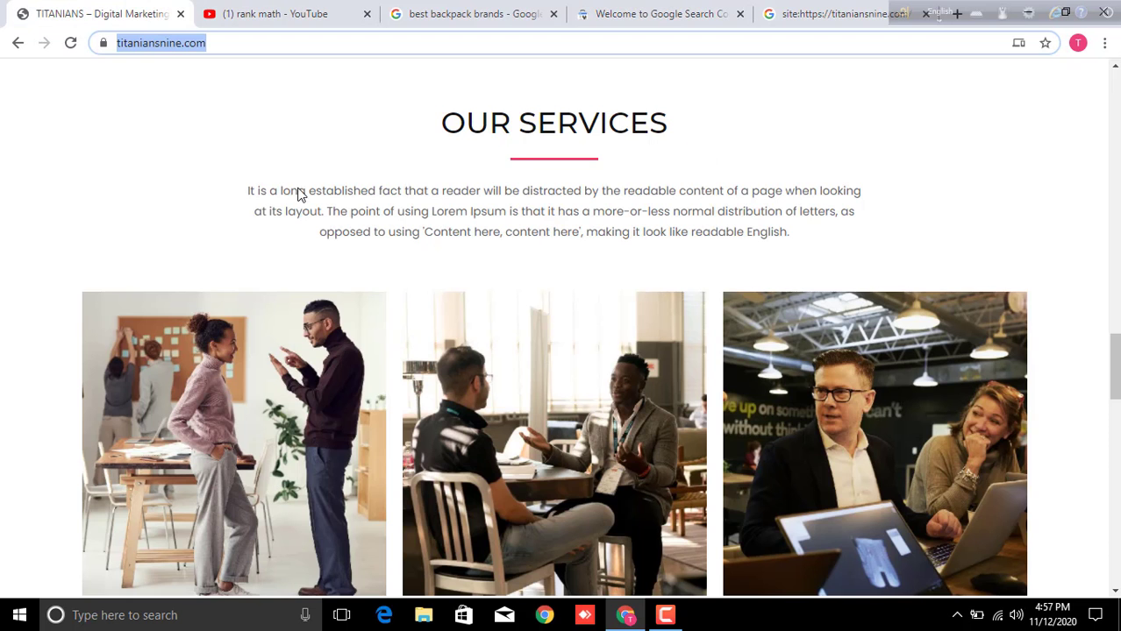
pyautogui.scroll(10, 613, 406)
pyautogui.scroll(10, 559, 220)
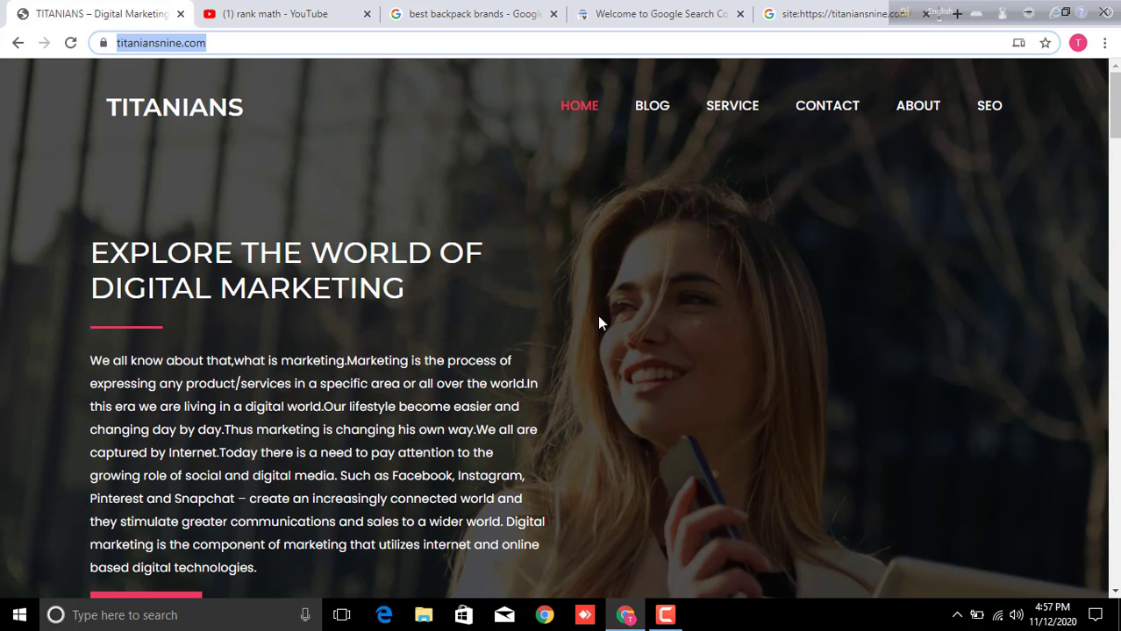
pyautogui.click(578, 103)
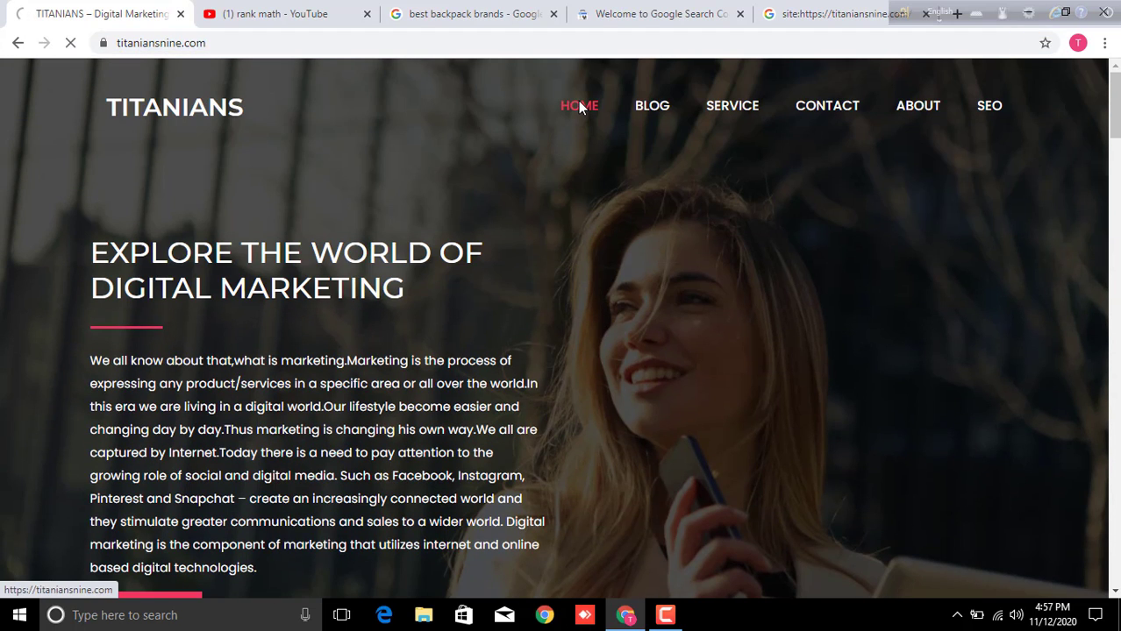
pyautogui.scroll(-1, 468, 313)
pyautogui.rightClick(490, 280)
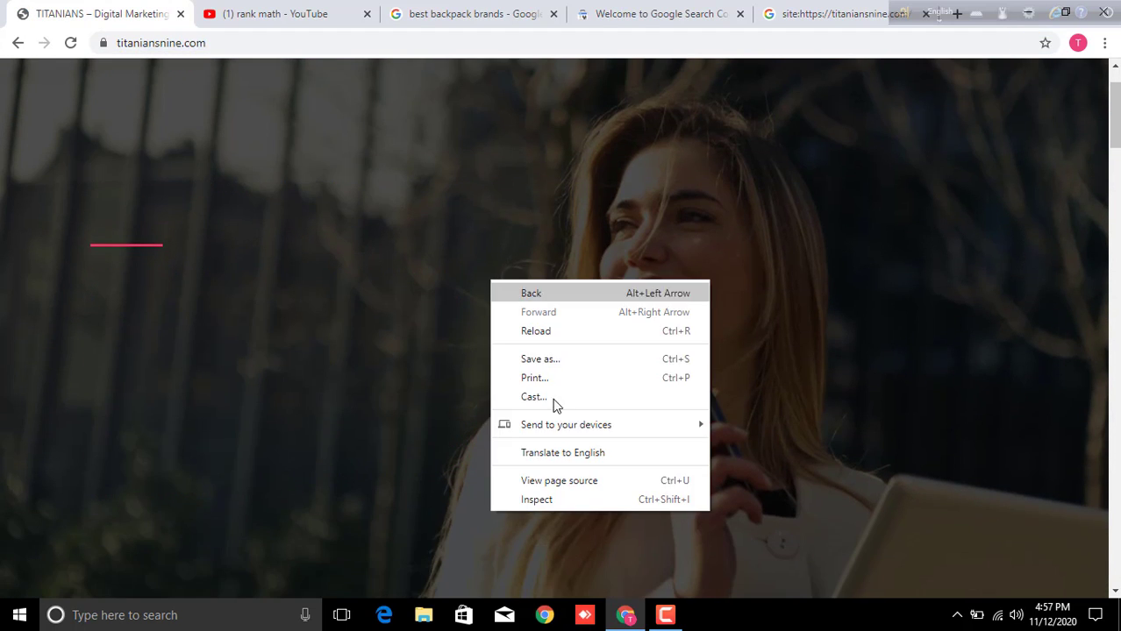
pyautogui.moveTo(379, 377); pyautogui.dragTo(377, 401)
pyautogui.scroll(-3, 629, 338)
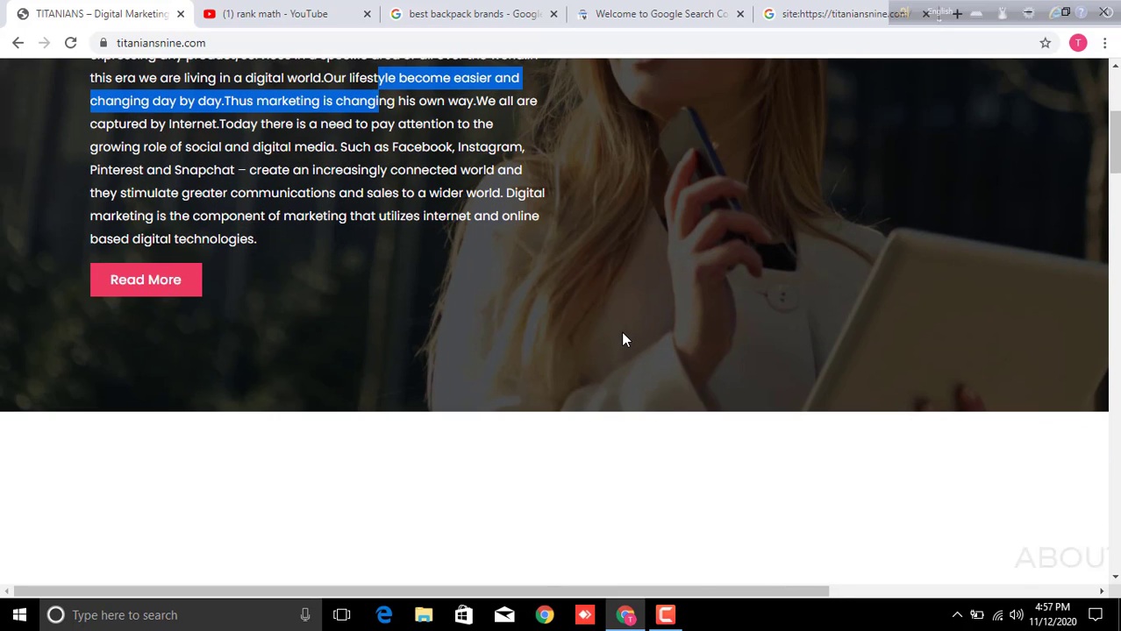
# Look through the sections of the TITANIANS home page, from the introduction to the mission and services, and return to its start.
pyautogui.click(605, 326)
pyautogui.scroll(4, 588, 316)
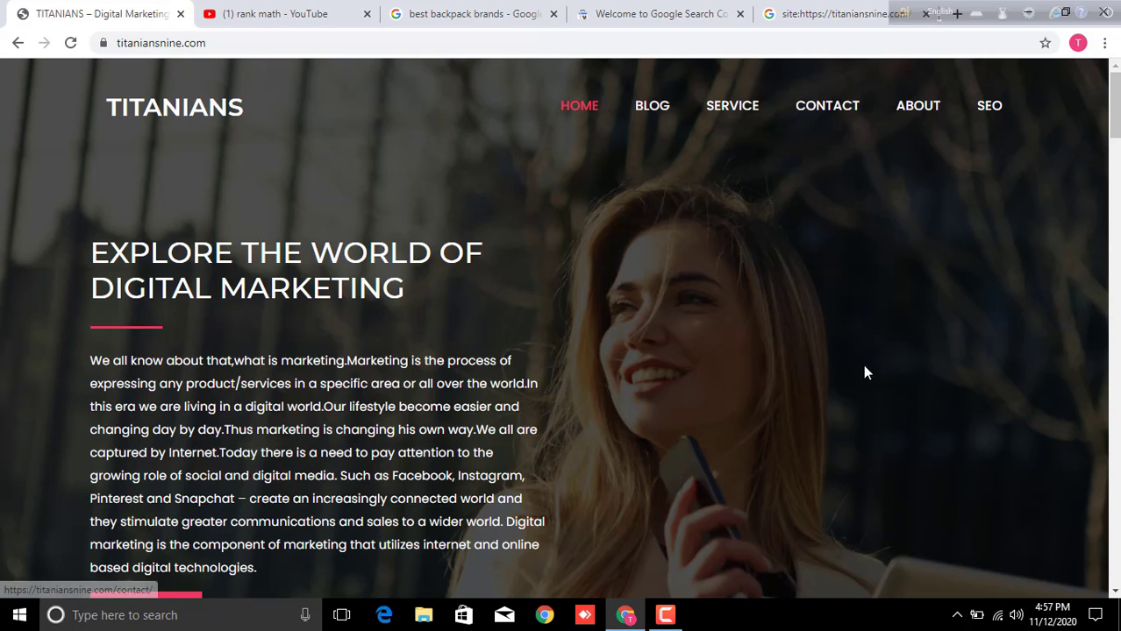
pyautogui.scroll(-6, 840, 370)
pyautogui.scroll(6, 728, 390)
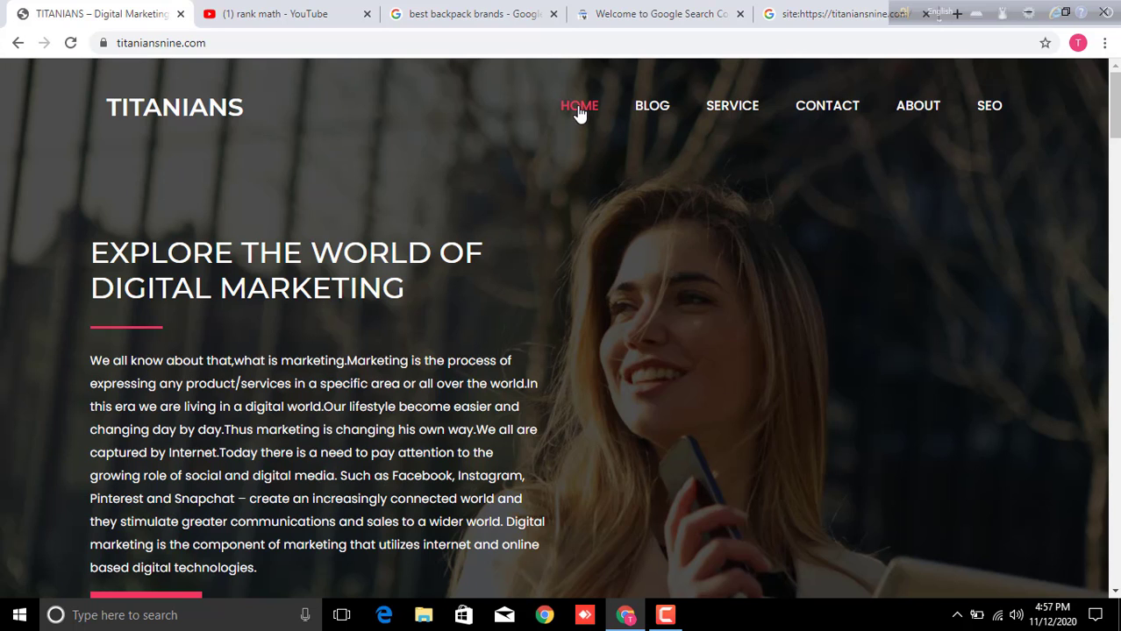
pyautogui.scroll(-8, 577, 375)
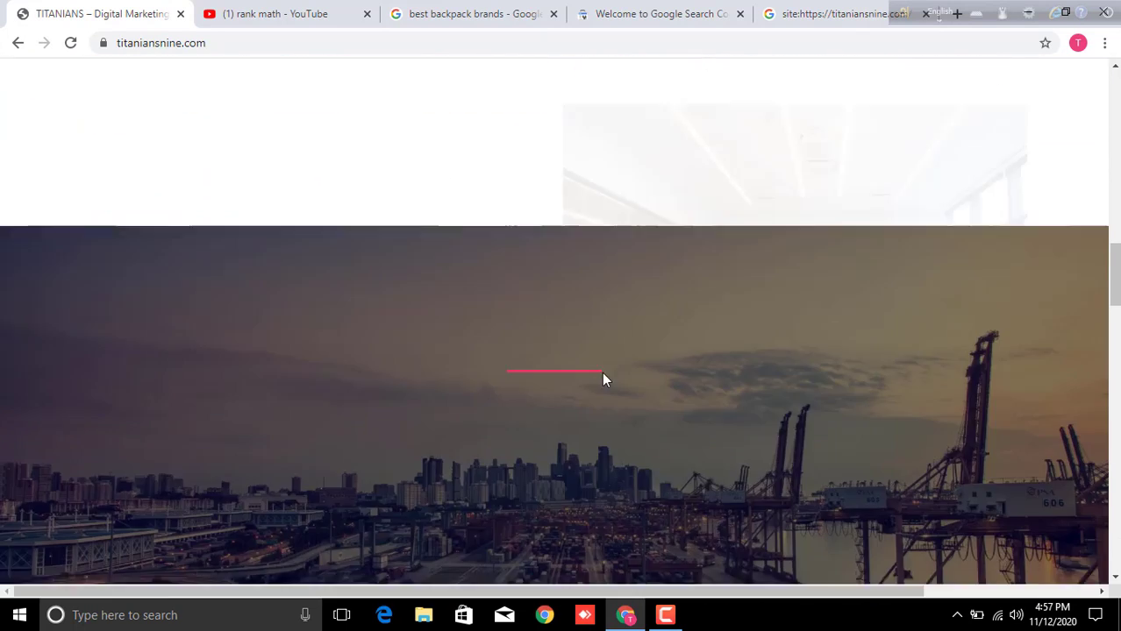
pyautogui.scroll(10, 602, 371)
pyautogui.scroll(2, 624, 389)
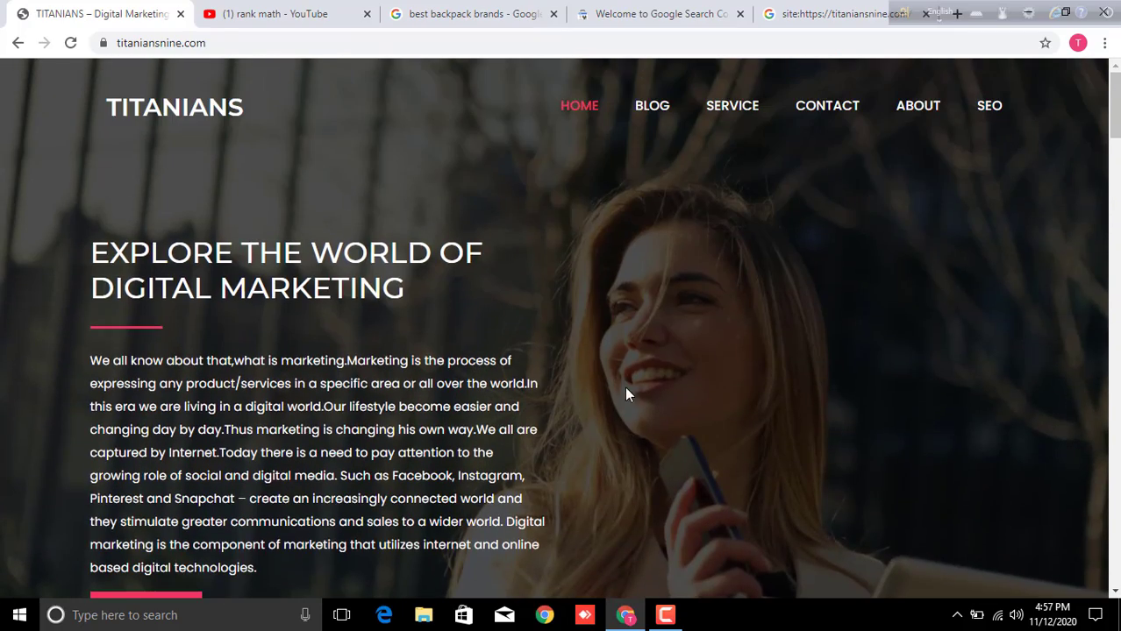
pyautogui.scroll(-15, 638, 402)
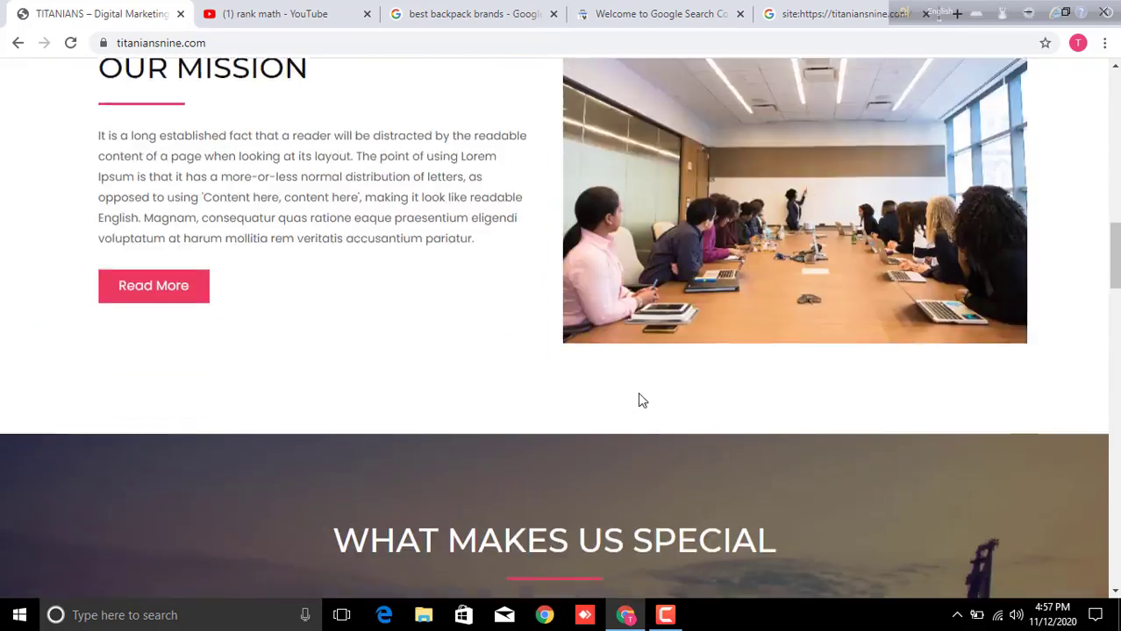
pyautogui.scroll(-10, 638, 400)
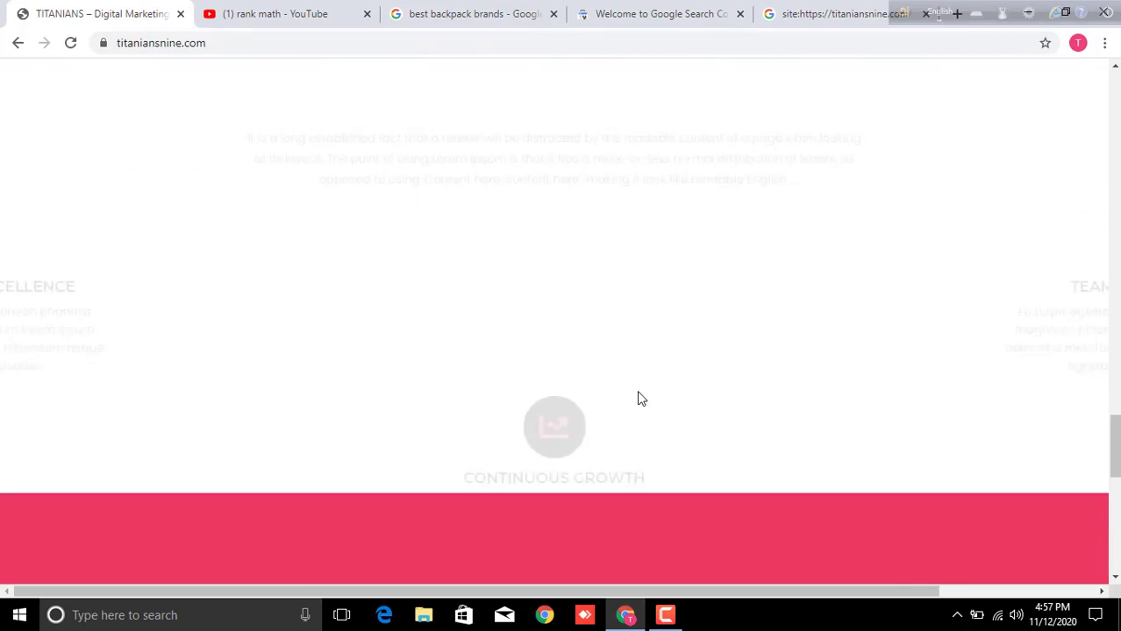
pyautogui.scroll(12, 639, 399)
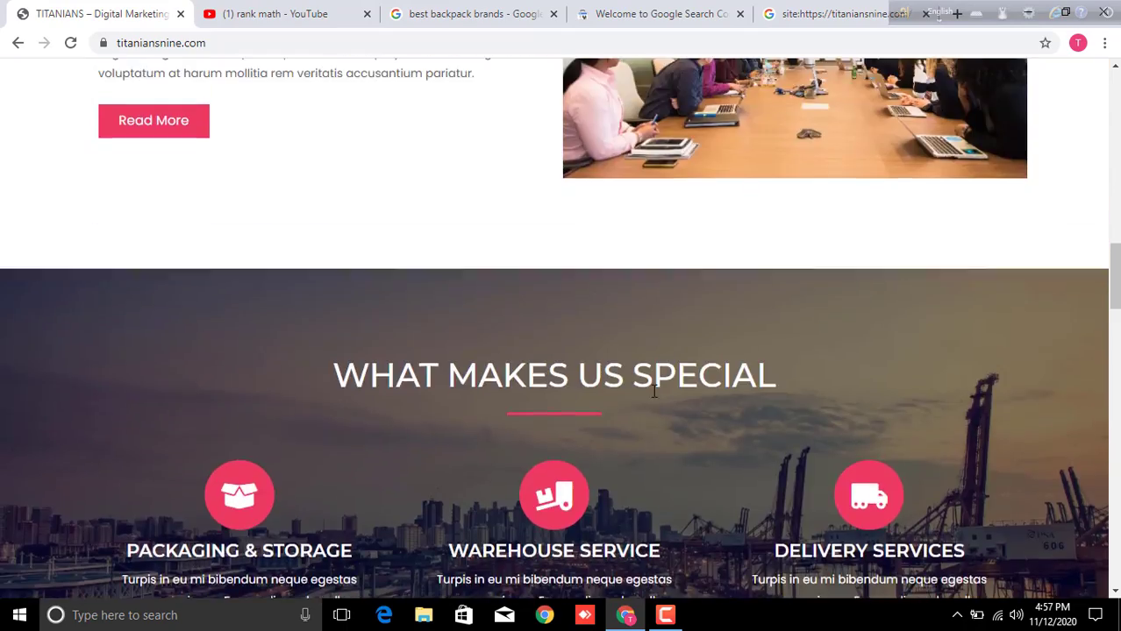
pyautogui.scroll(10, 728, 425)
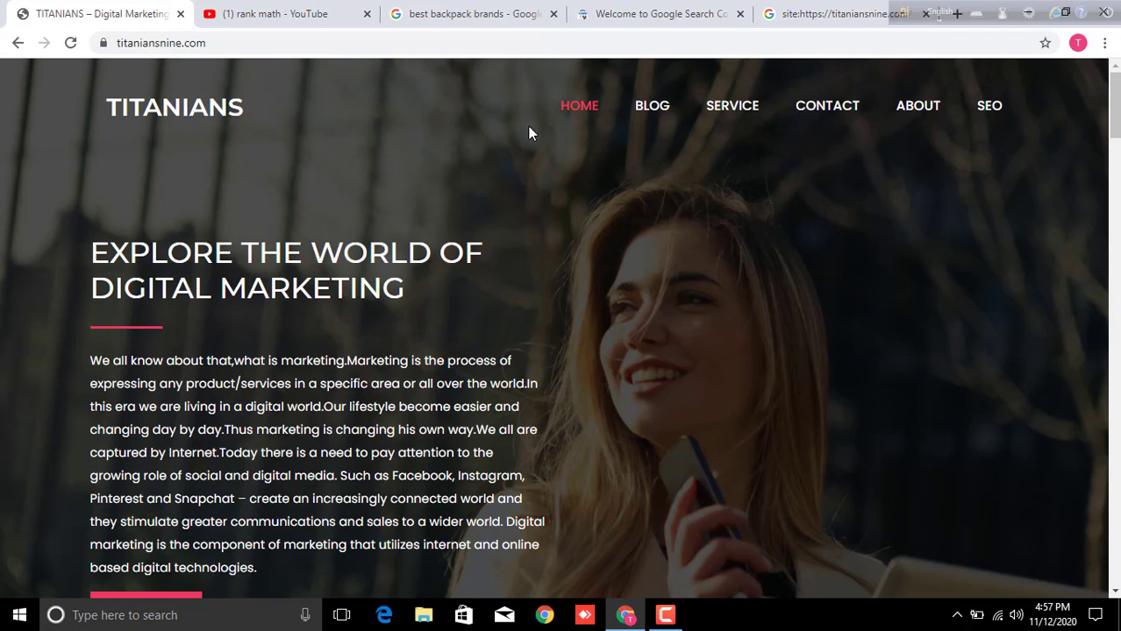
# Copy the HTML tag's google-site-verification meta tag again in Search Console and return to the TITANIANS website.
pyautogui.click(645, 14)
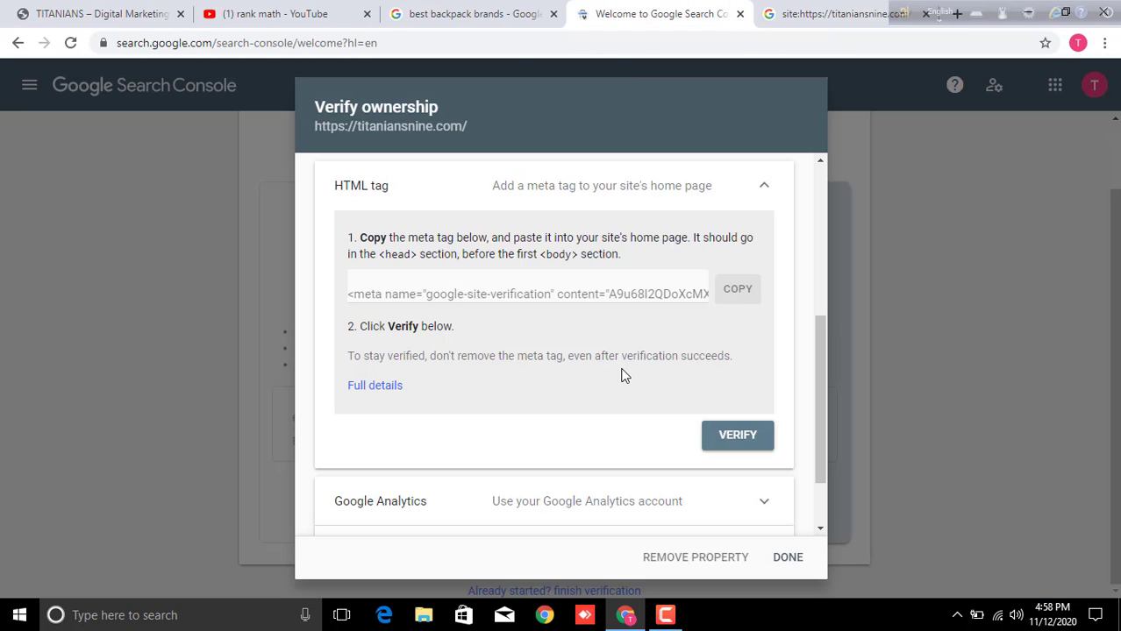
pyautogui.click(739, 289)
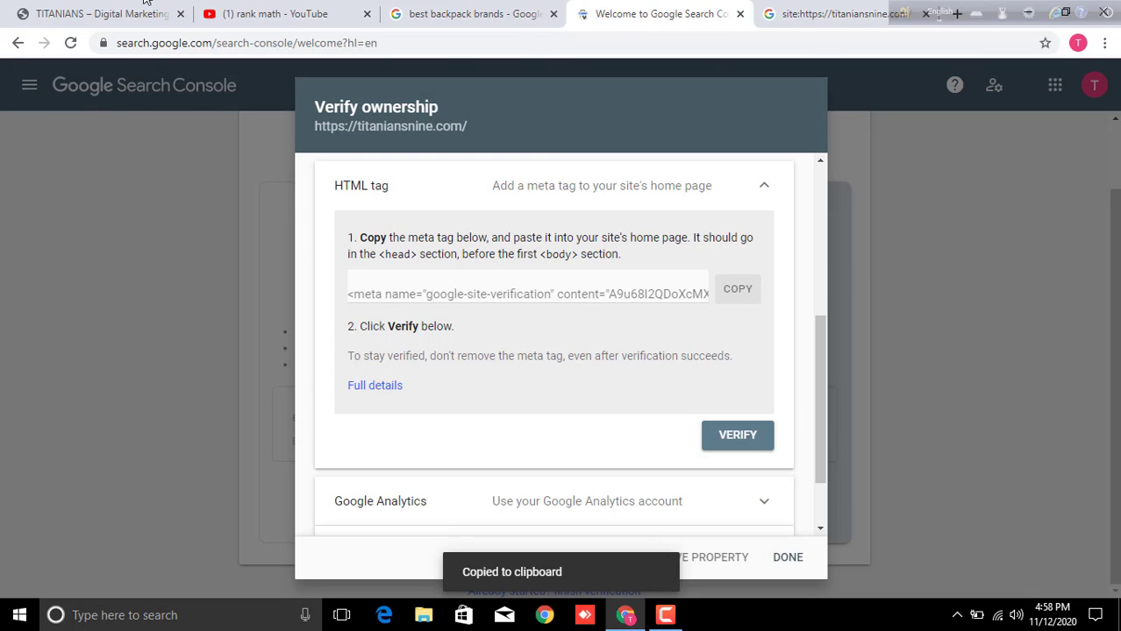
pyautogui.click(117, 19)
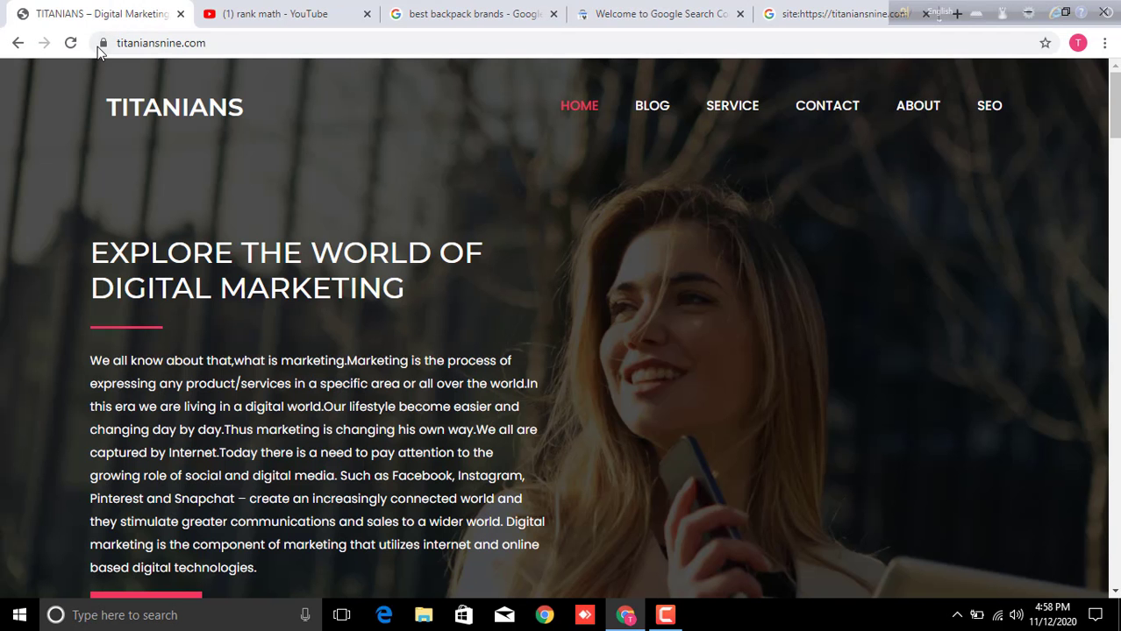
# Open titaniansnine.com/wp-admin/ and log in to the WordPress dashboard with the saved credentials and Remember Me.
pyautogui.click(226, 49)
pyautogui.click(276, 50)
pyautogui.write('//')
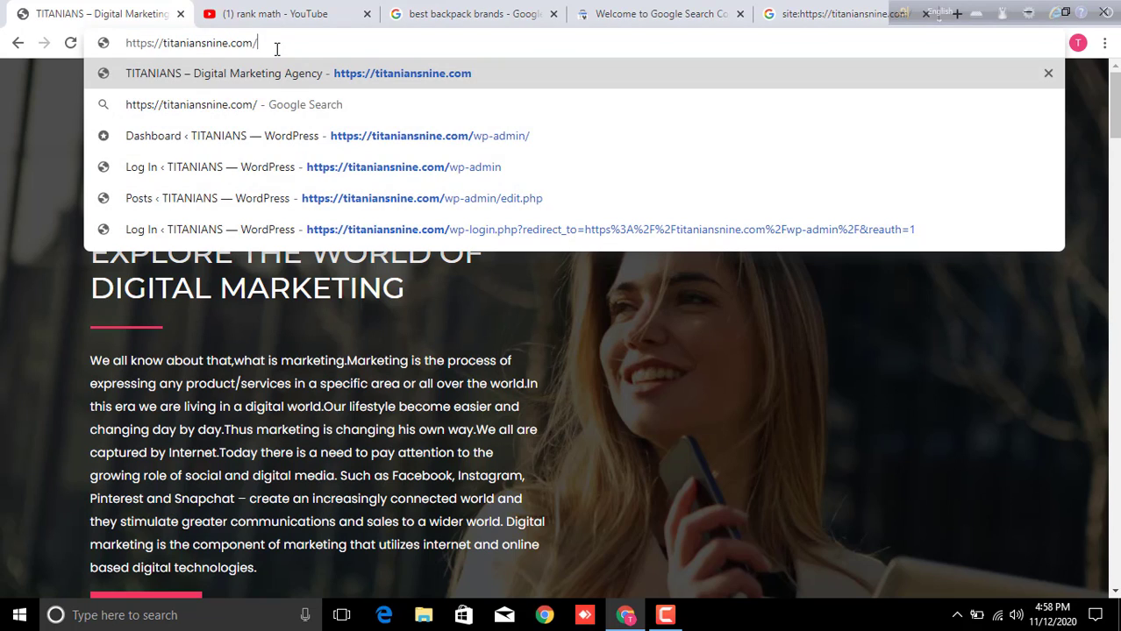
pyautogui.click(429, 140)
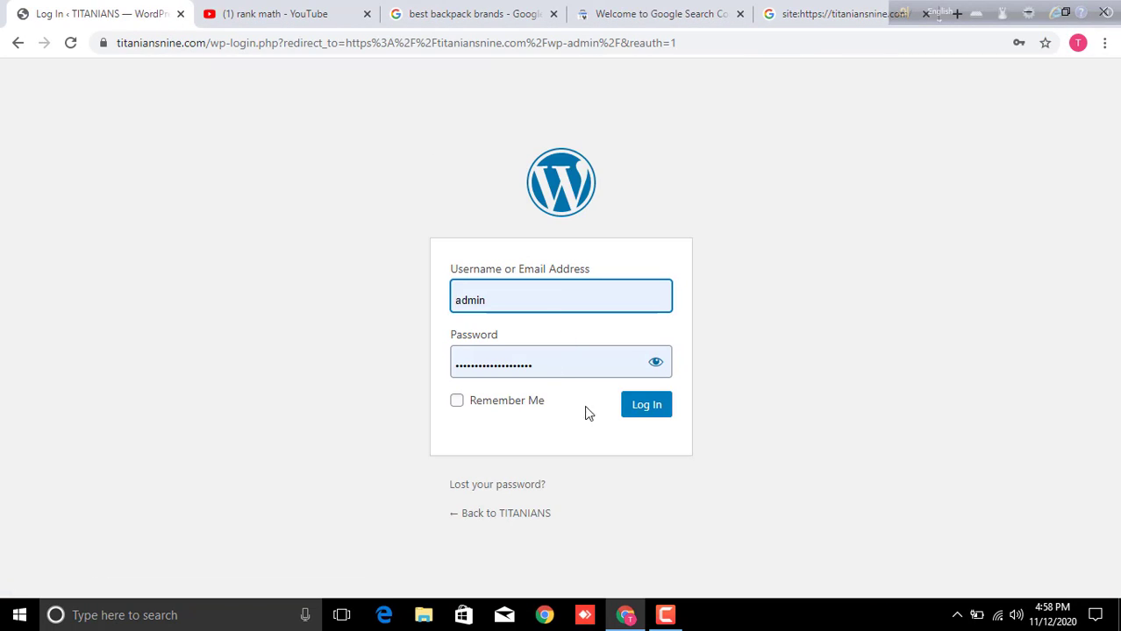
pyautogui.click(513, 405)
pyautogui.click(648, 412)
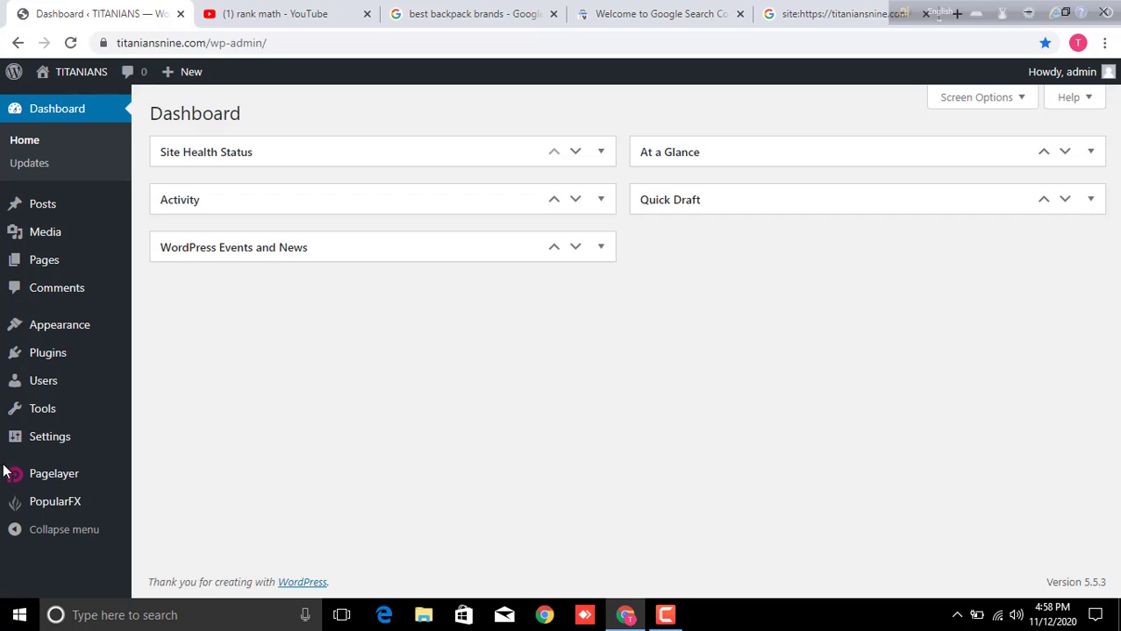
# Open the Theme Header file (header.php) of the PopularFX theme in the Theme Editor.
pyautogui.moveTo(82, 332)
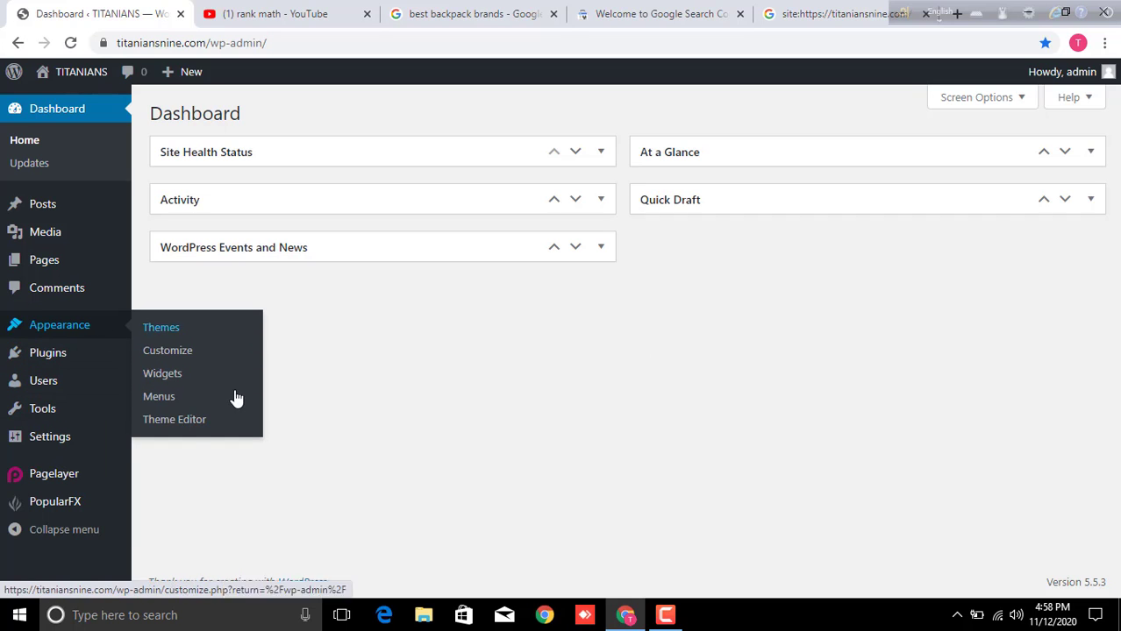
pyautogui.click(192, 422)
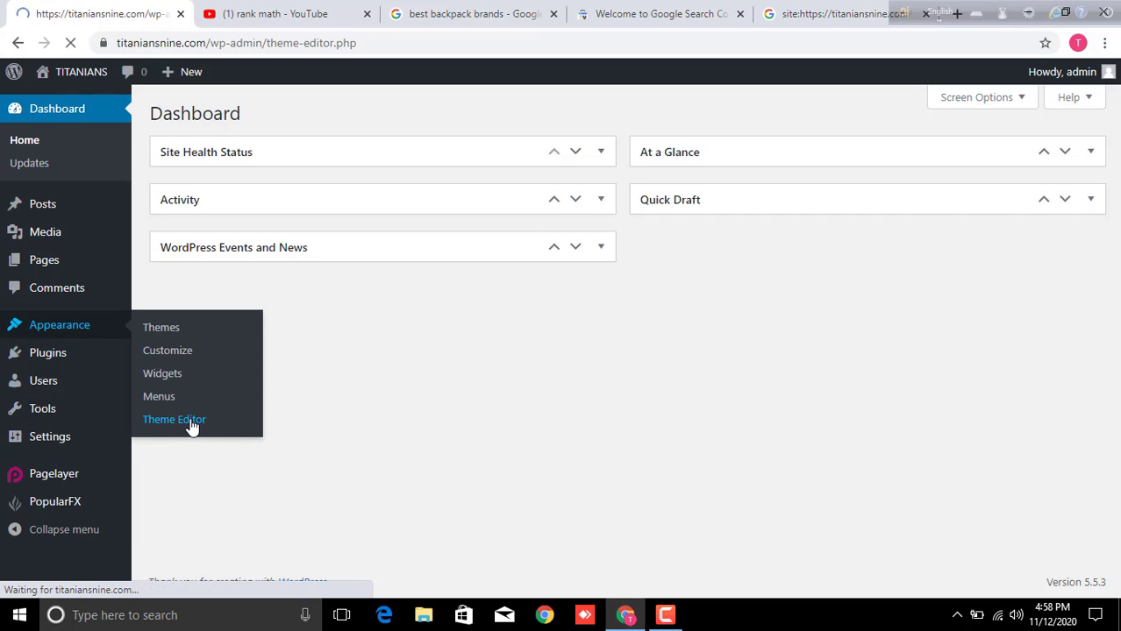
pyautogui.scroll(-3, 993, 456)
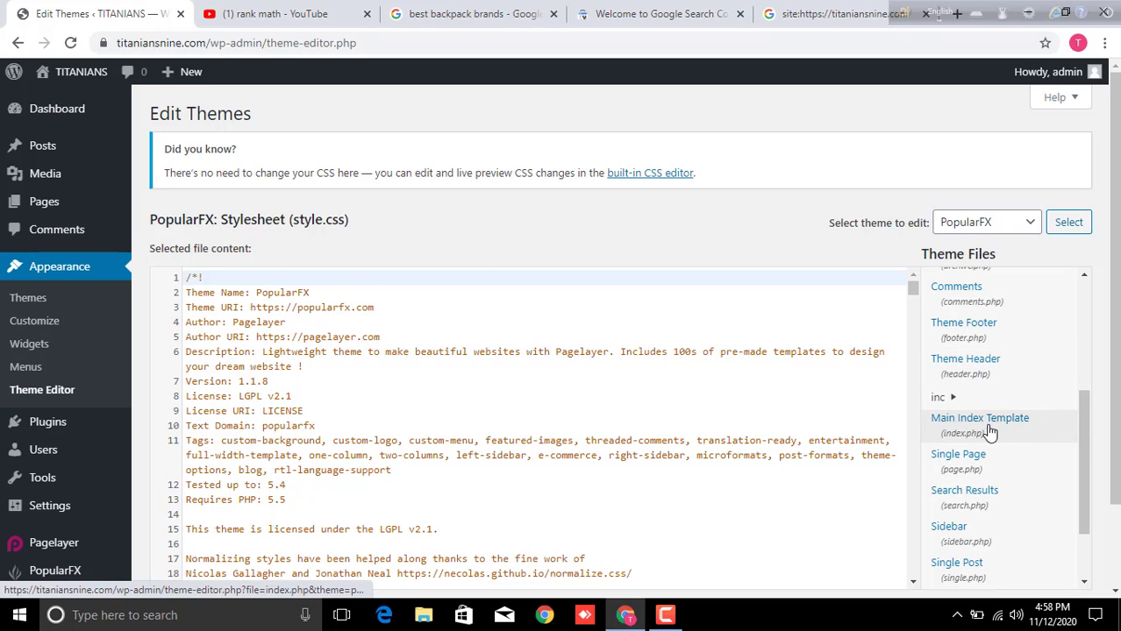
pyautogui.click(964, 374)
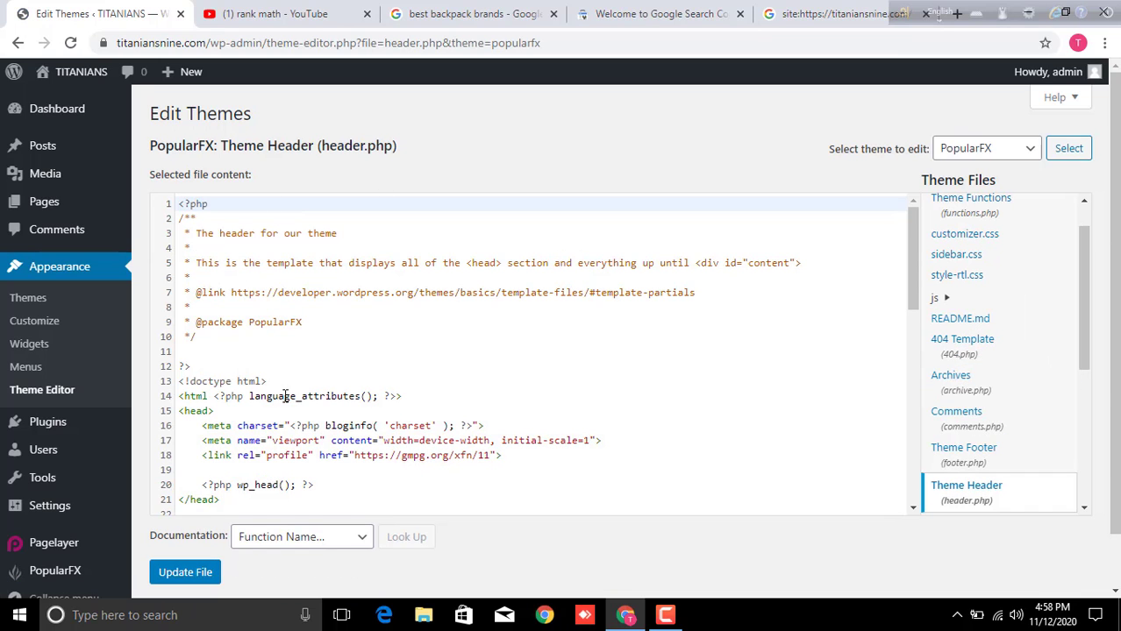
# Locate the head and body tags in header.php and compare them with Search Console's instructions for placing the meta tag.
pyautogui.scroll(-1, 284, 396)
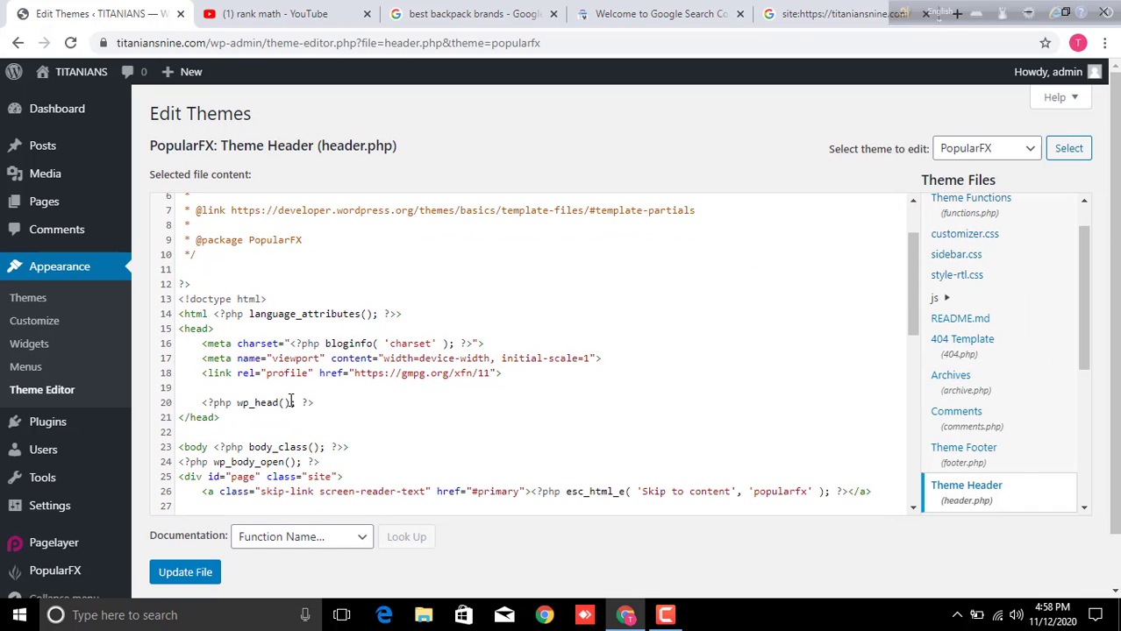
pyautogui.click(209, 330)
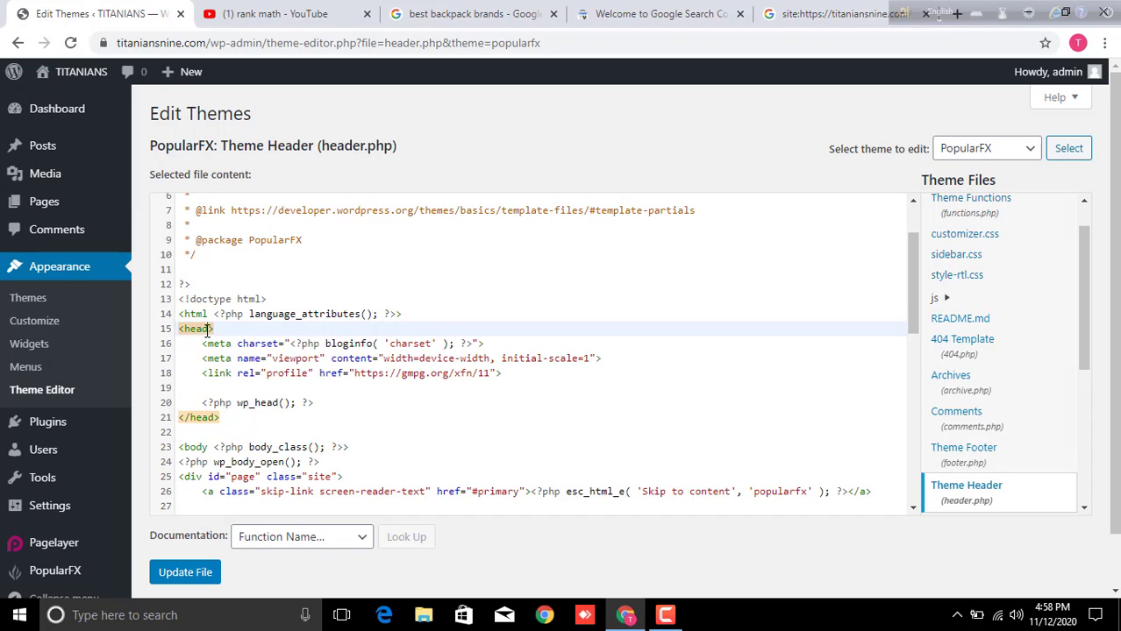
pyautogui.click(190, 447)
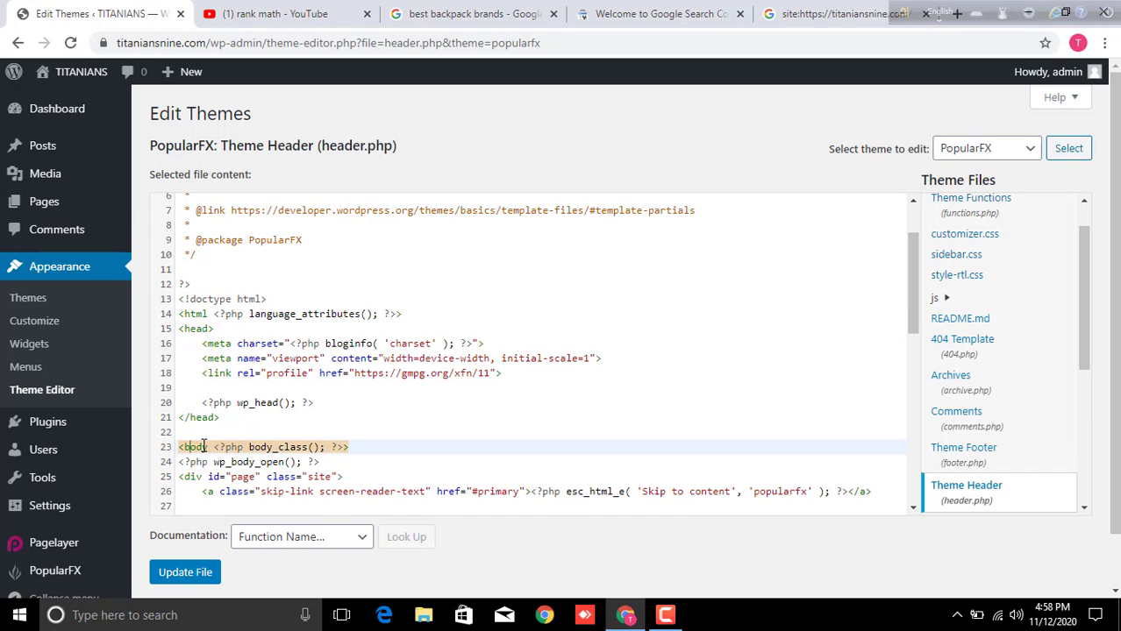
pyautogui.scroll(1, 224, 387)
pyautogui.scroll(-1, 201, 296)
pyautogui.click(197, 331)
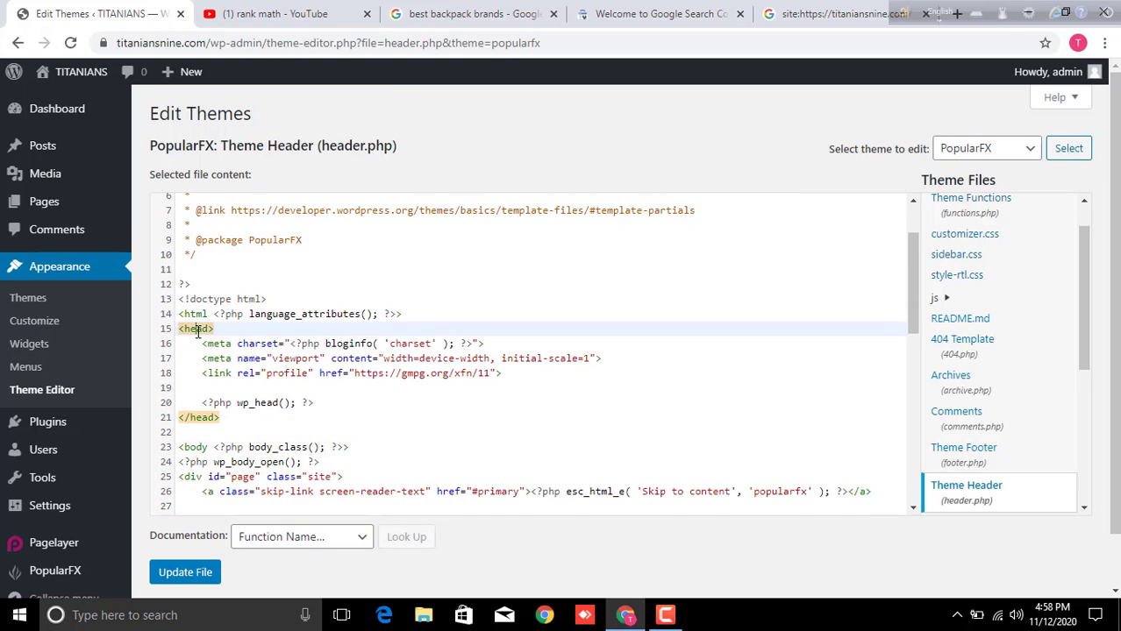
pyautogui.click(199, 418)
pyautogui.click(202, 448)
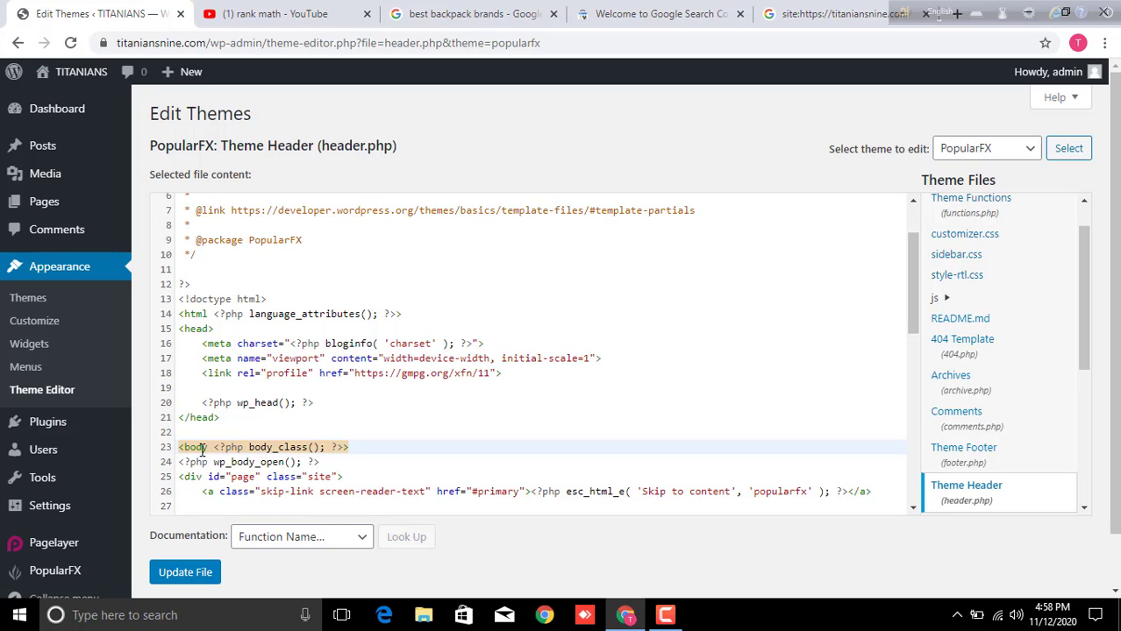
pyautogui.click(657, 13)
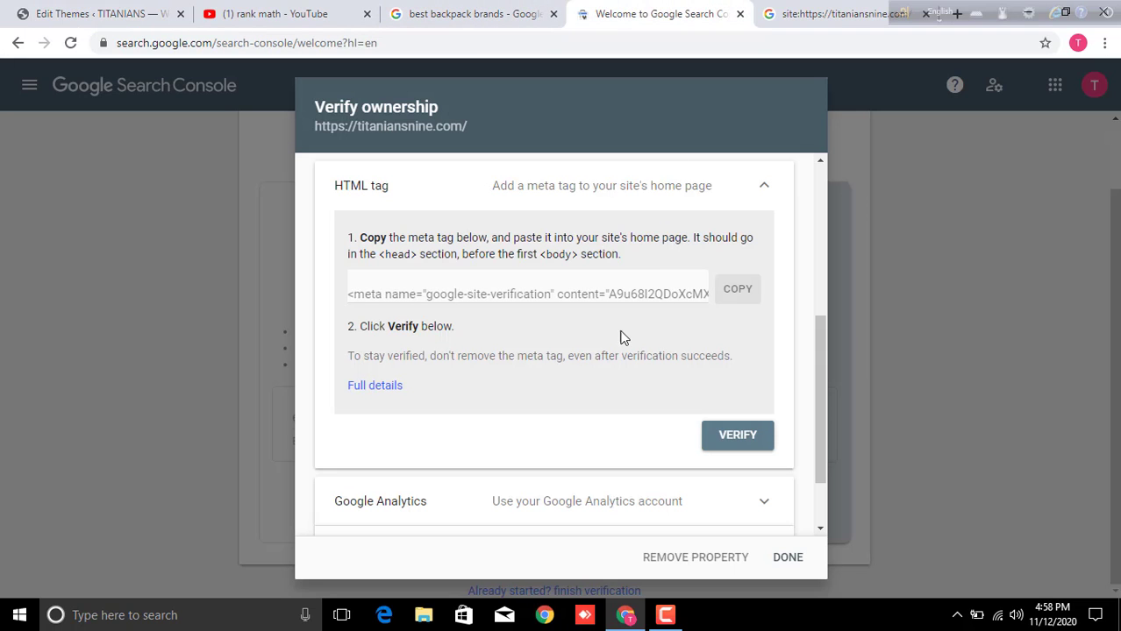
pyautogui.moveTo(468, 245); pyautogui.dragTo(348, 196)
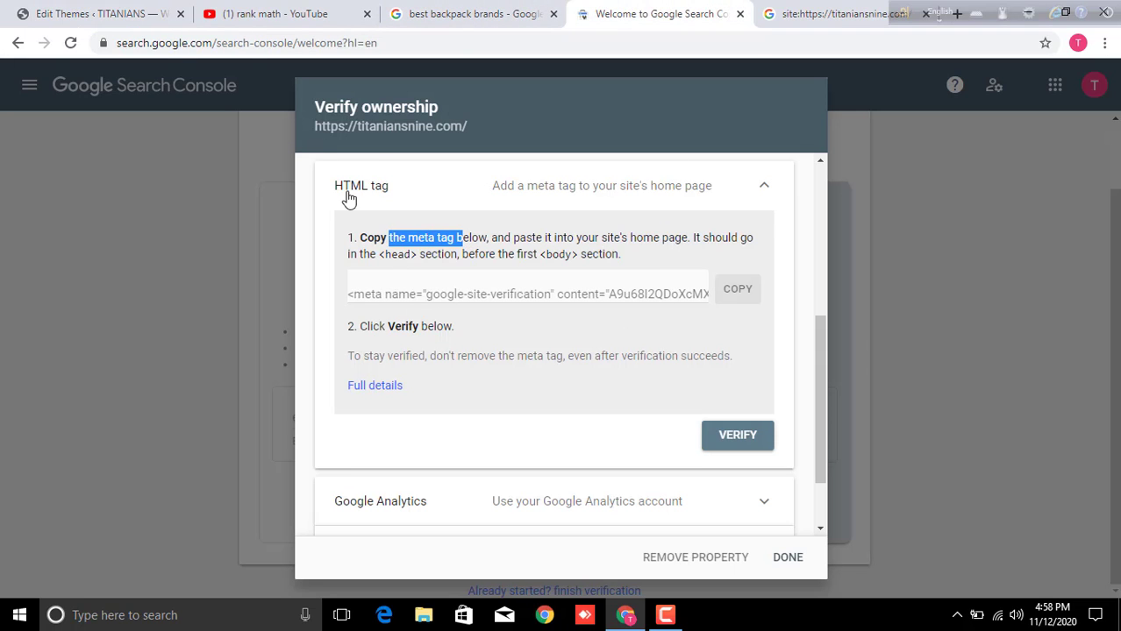
# Paste the google-site-verification meta tag, with its verification token, on a new line below the opening <head> tag in header.php.
pyautogui.click(101, 13)
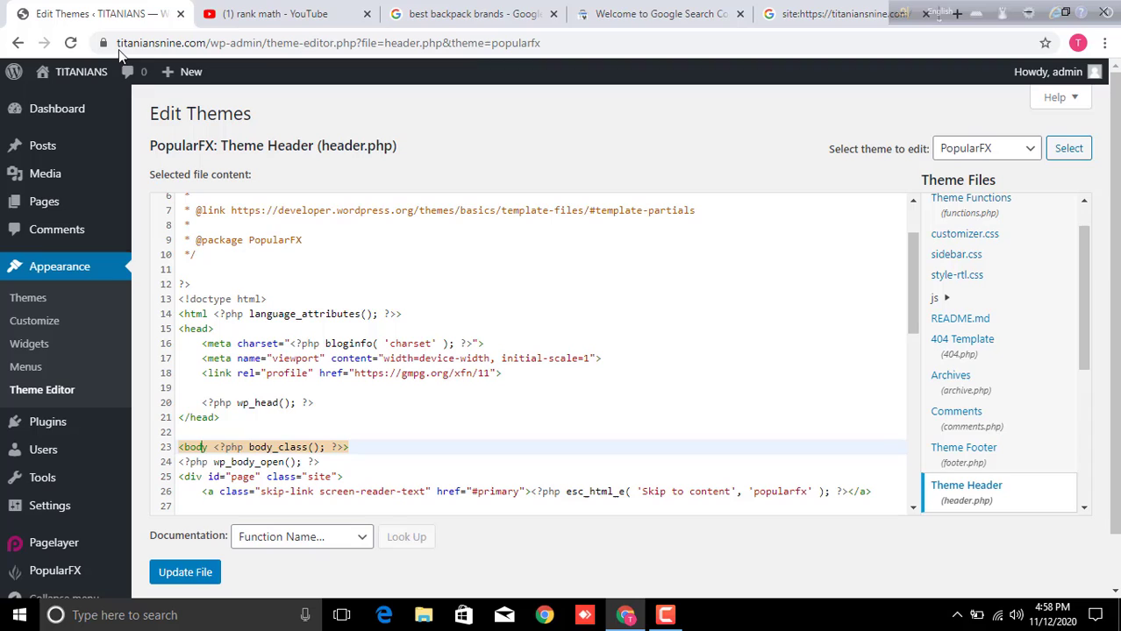
pyautogui.click(237, 334)
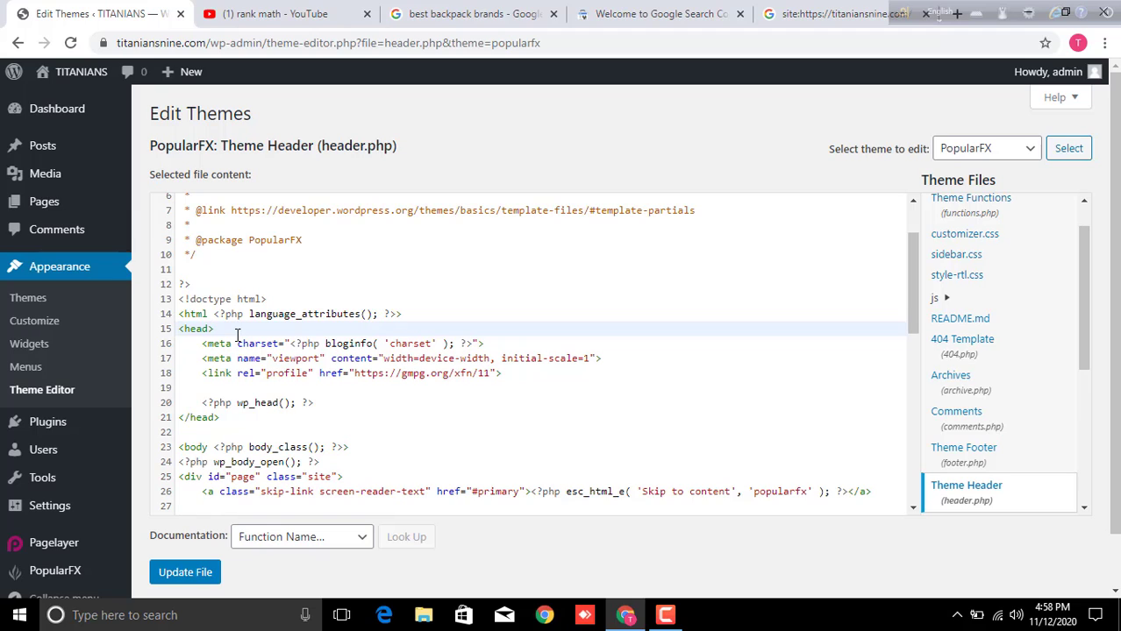
pyautogui.press('Return')
pyautogui.write('<meta name="google-site-verification" content="A9u68I2QDoXcMXgaTpP2n0zplmy1afzBFSFNW9MrVaE" />')
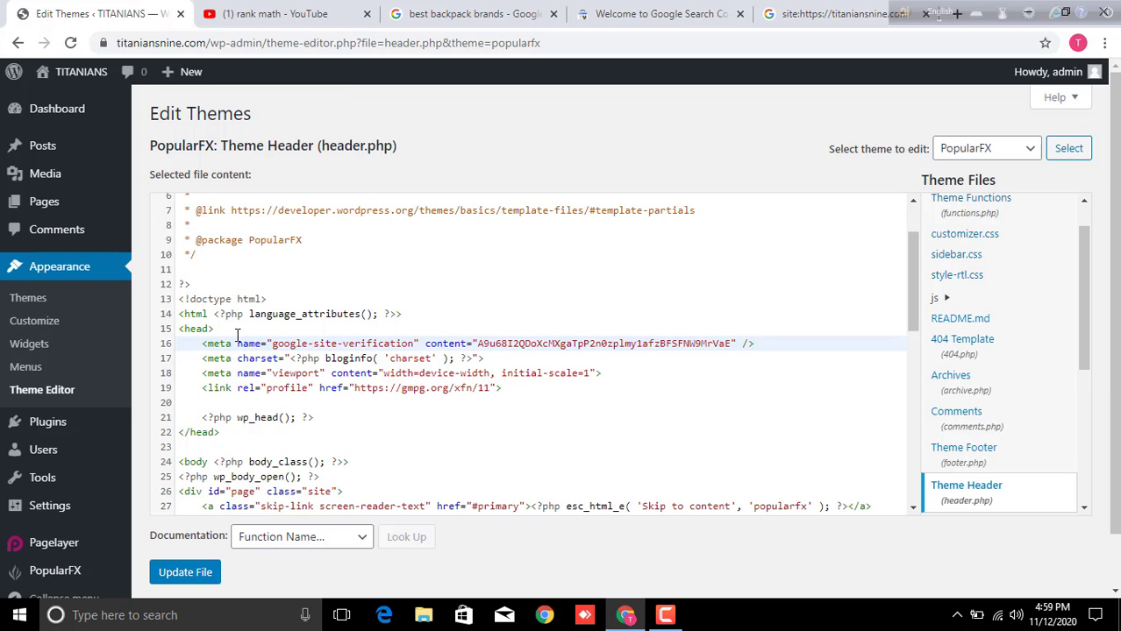
# Undo the pasted meta tag and leave the Theme Header file without saving changes.
pyautogui.hotkey('ctrl', 'z')
pyautogui.click(17, 42)
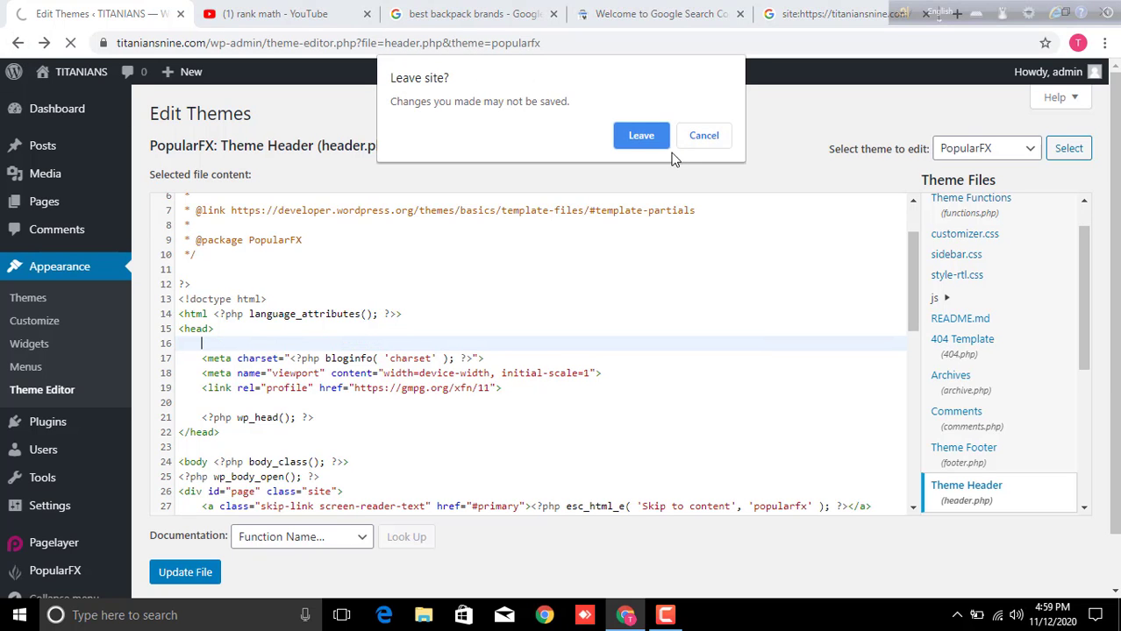
pyautogui.click(647, 142)
# Return to the Search Console ownership dialog and copy the HTML tag's meta tag once more.
pyautogui.click(620, 11)
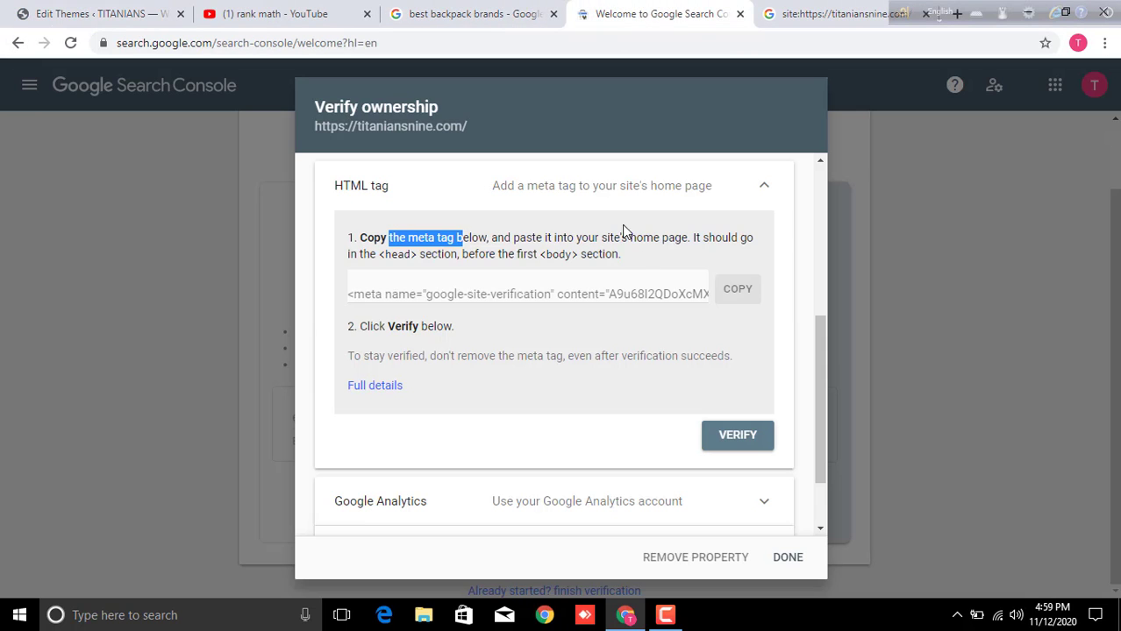
pyautogui.click(478, 289)
pyautogui.scroll(1, 498, 313)
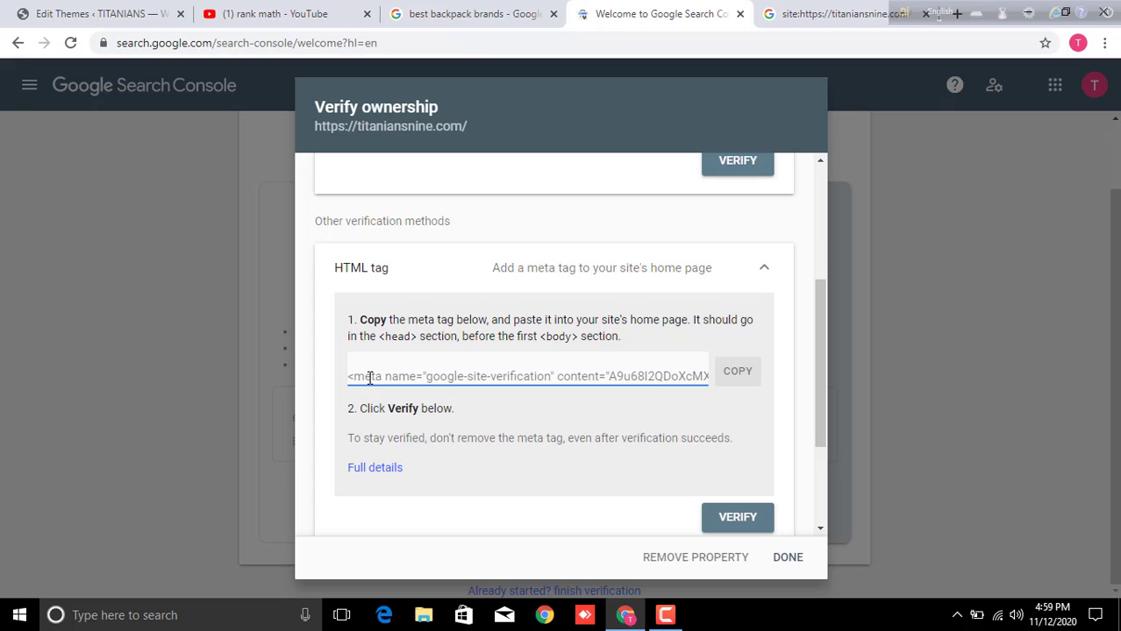
pyautogui.click(727, 374)
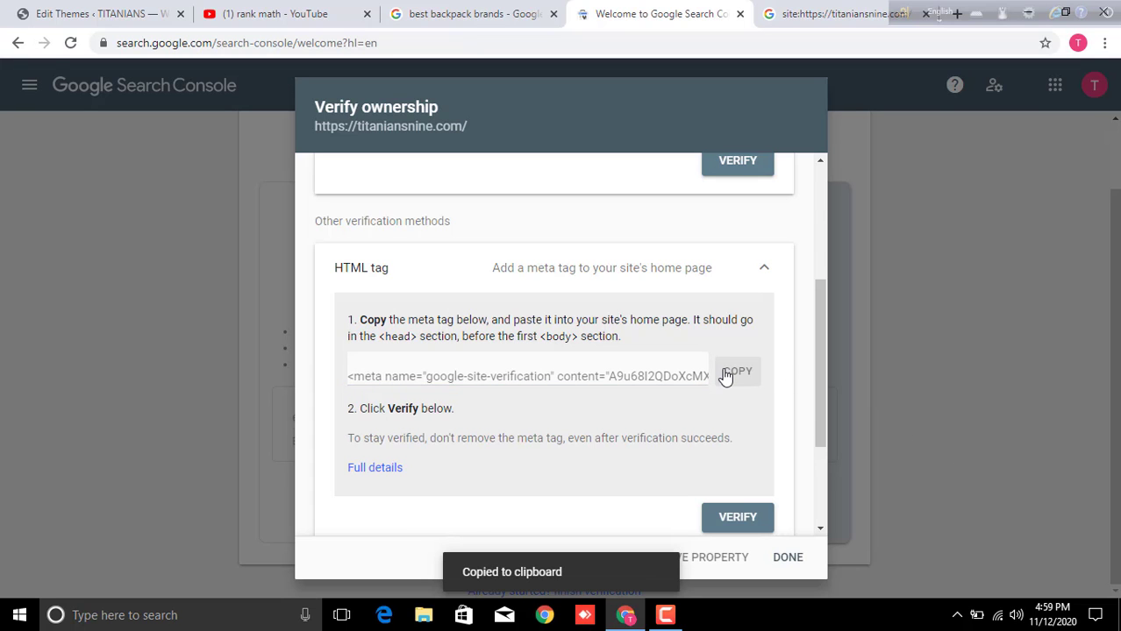
# Close the rank math YouTube page and return to the WordPress Theme Editor.
pyautogui.click(67, 13)
pyautogui.click(274, 13)
pyautogui.click(656, 14)
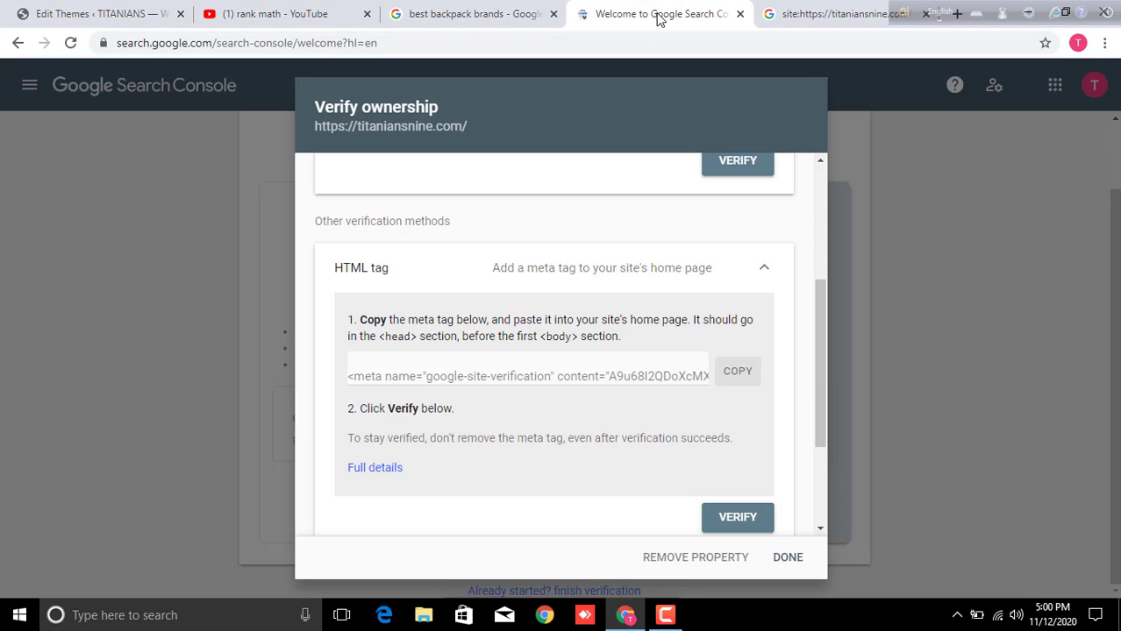
pyautogui.click(367, 14)
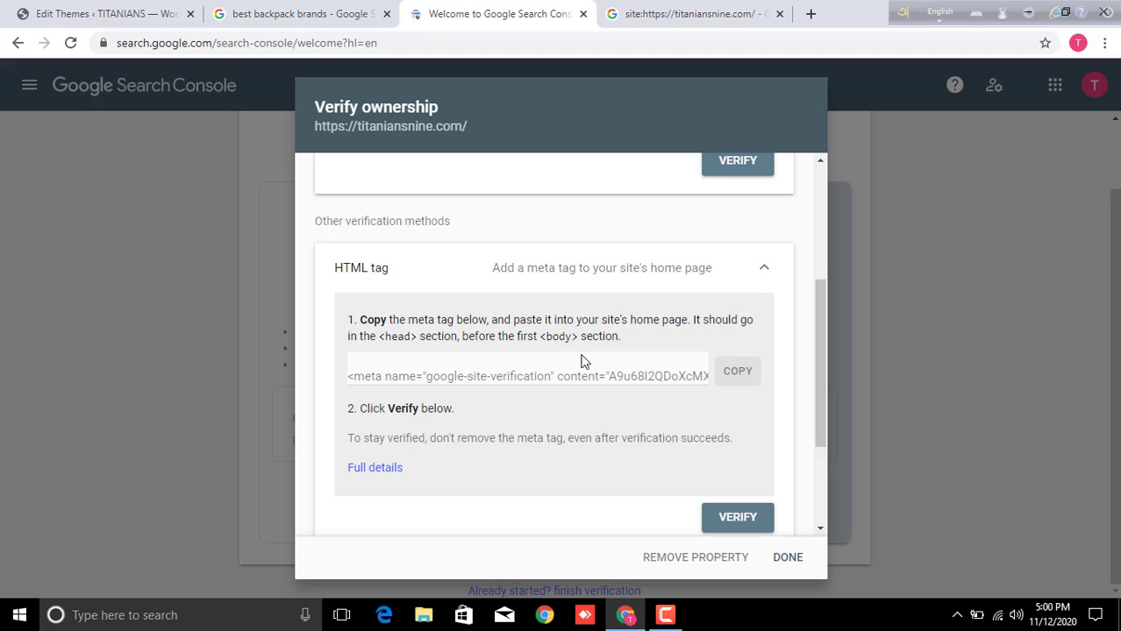
pyautogui.click(61, 14)
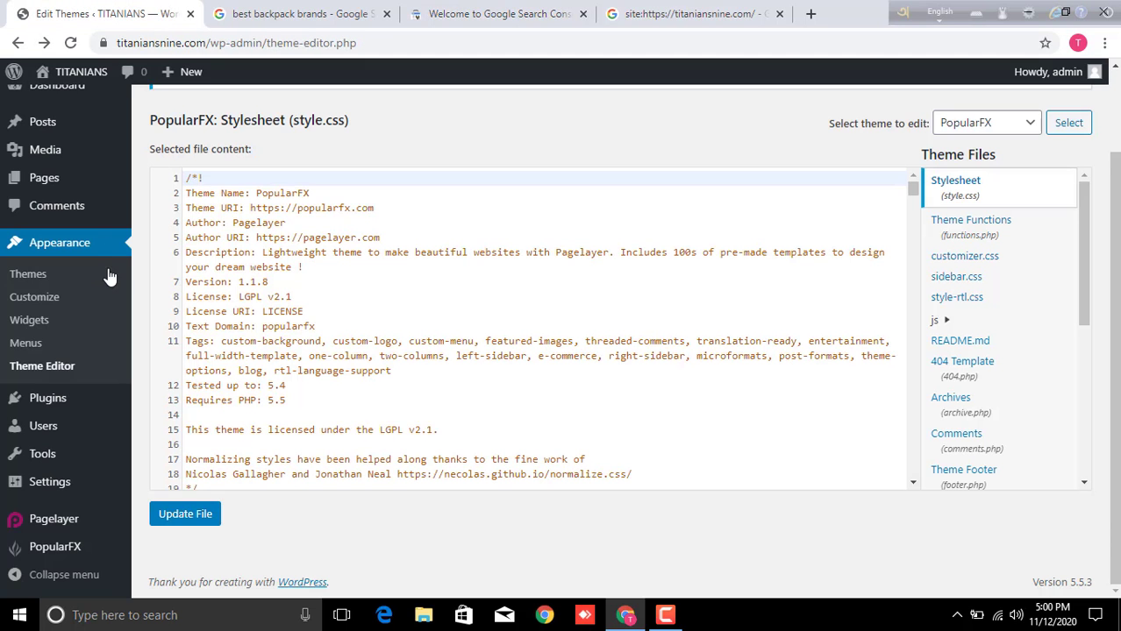
# Open the PopularFX theme's Theme Header (header.php) file in the Theme Editor.
pyautogui.click(50, 377)
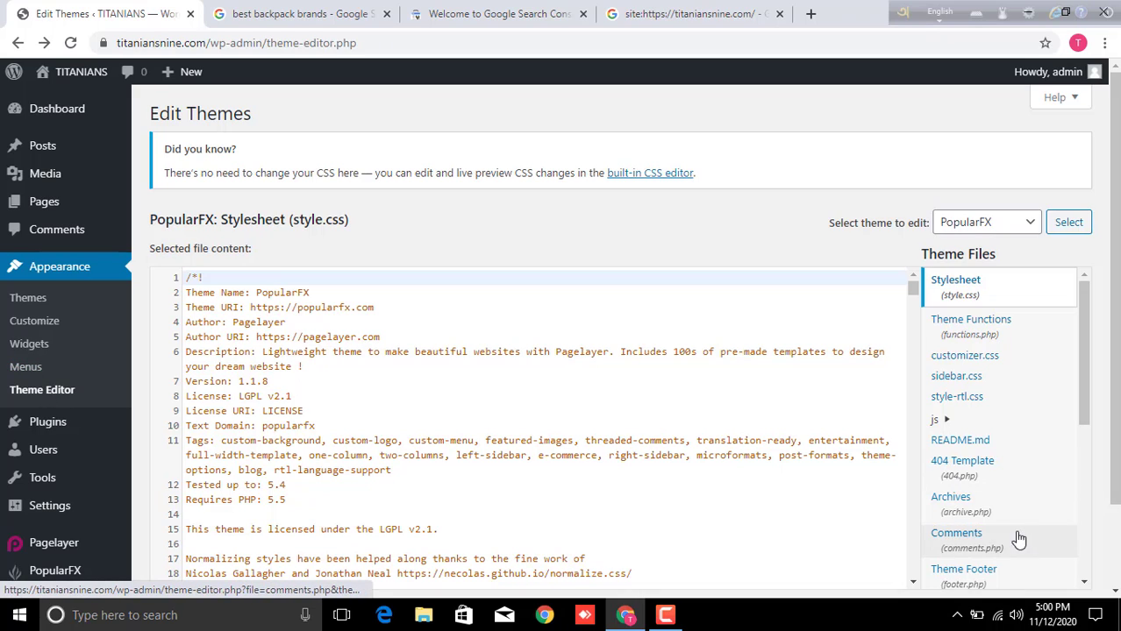
pyautogui.scroll(-1, 976, 474)
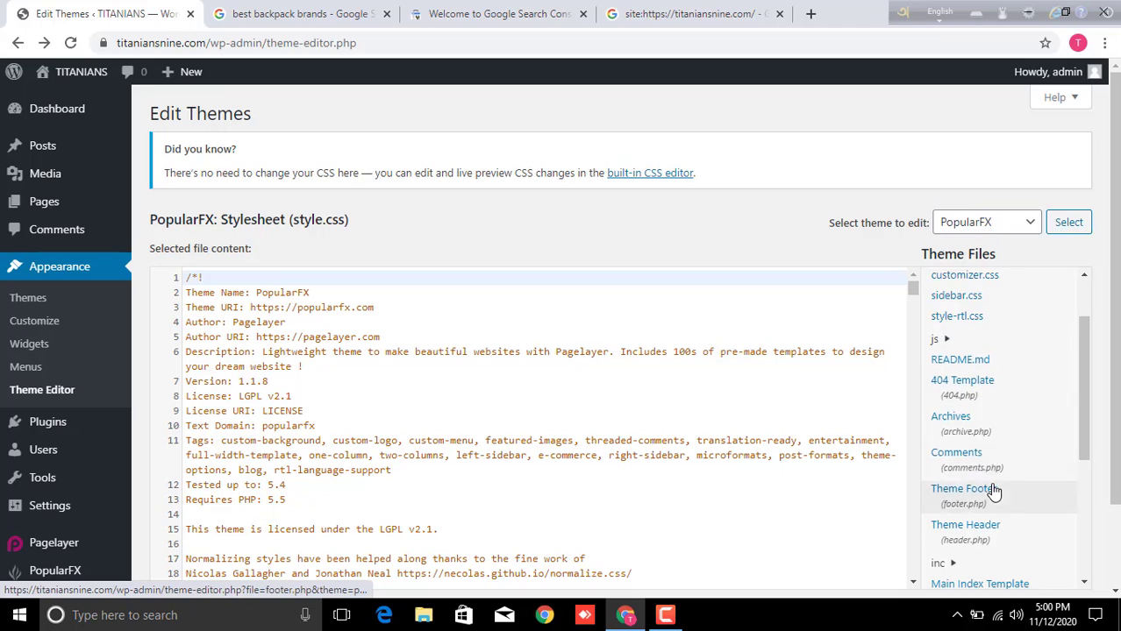
pyautogui.scroll(-1, 993, 488)
pyautogui.scroll(-1, 994, 489)
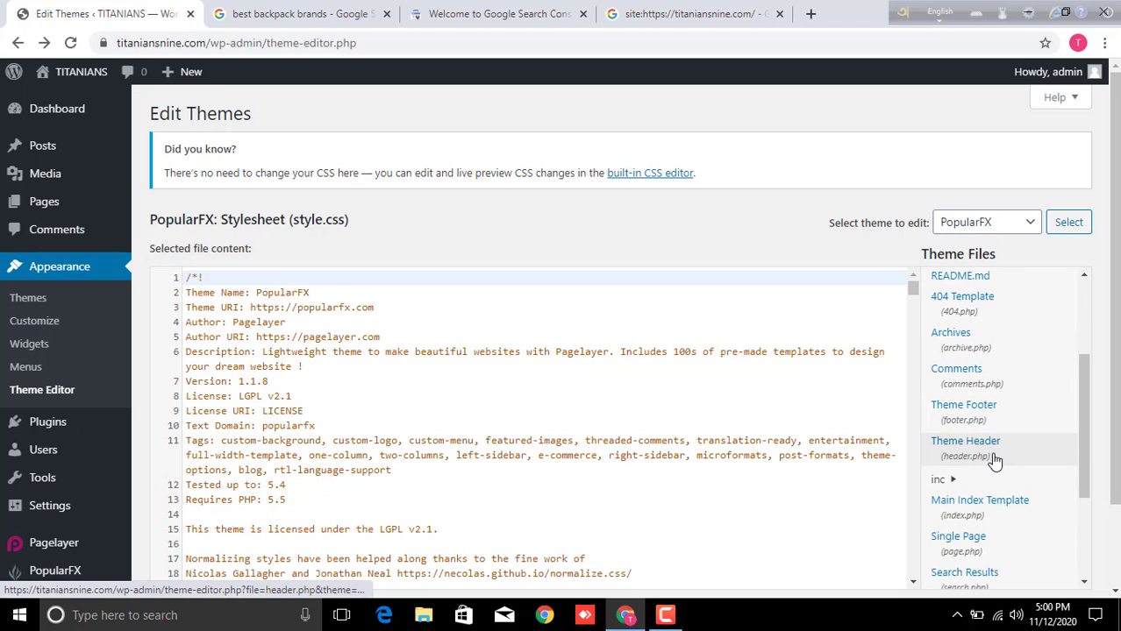
pyautogui.click(984, 464)
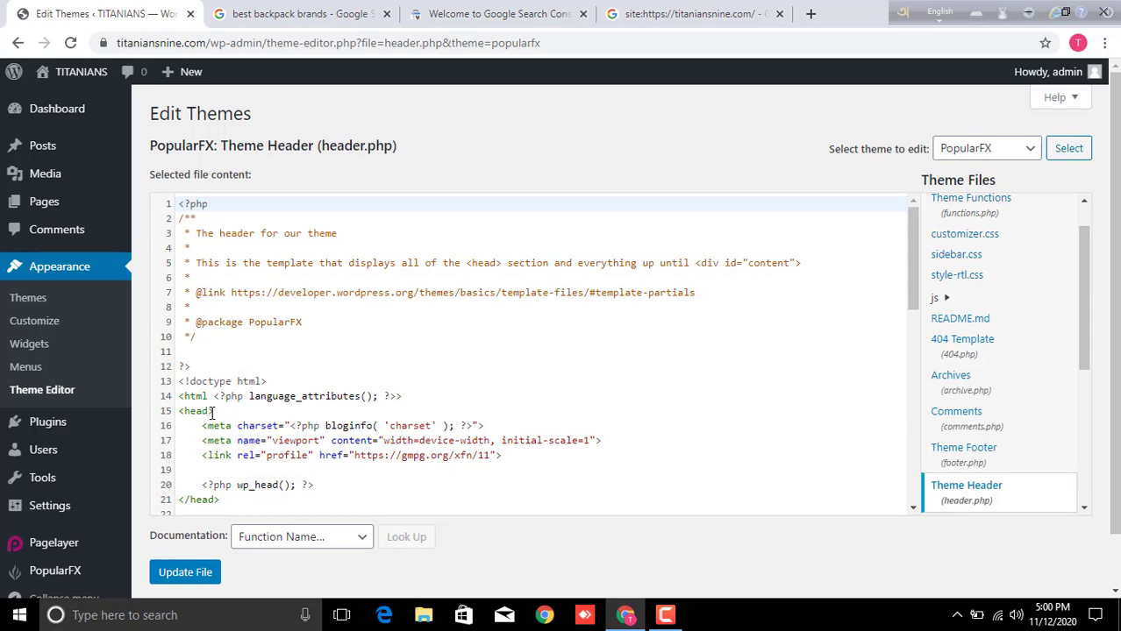
# Insert a new line below the opening <head> tag in header.php and paste the google-site-verification meta tag with its verification token.
pyautogui.click(209, 411)
pyautogui.scroll(-2, 207, 416)
pyautogui.click(192, 446)
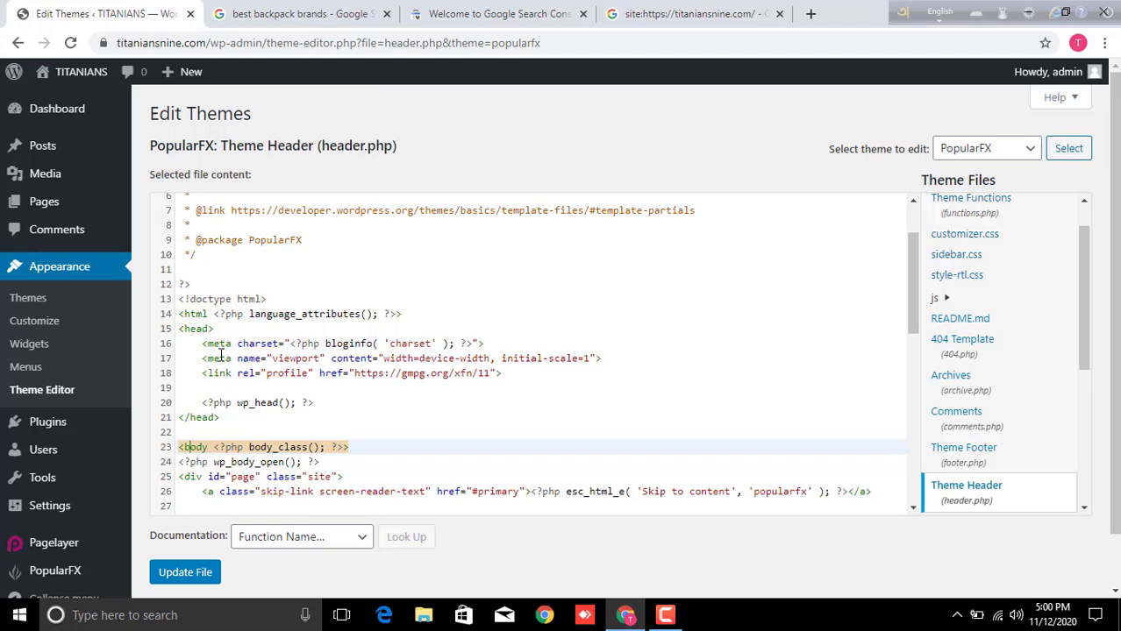
pyautogui.scroll(2, 225, 250)
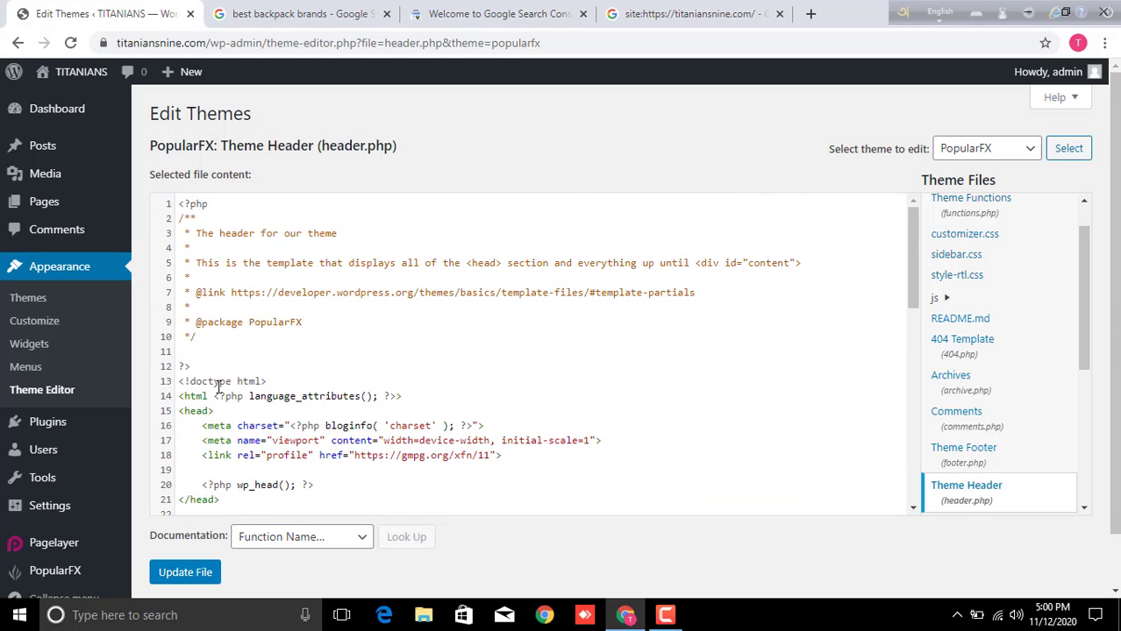
pyautogui.scroll(-4, 219, 390)
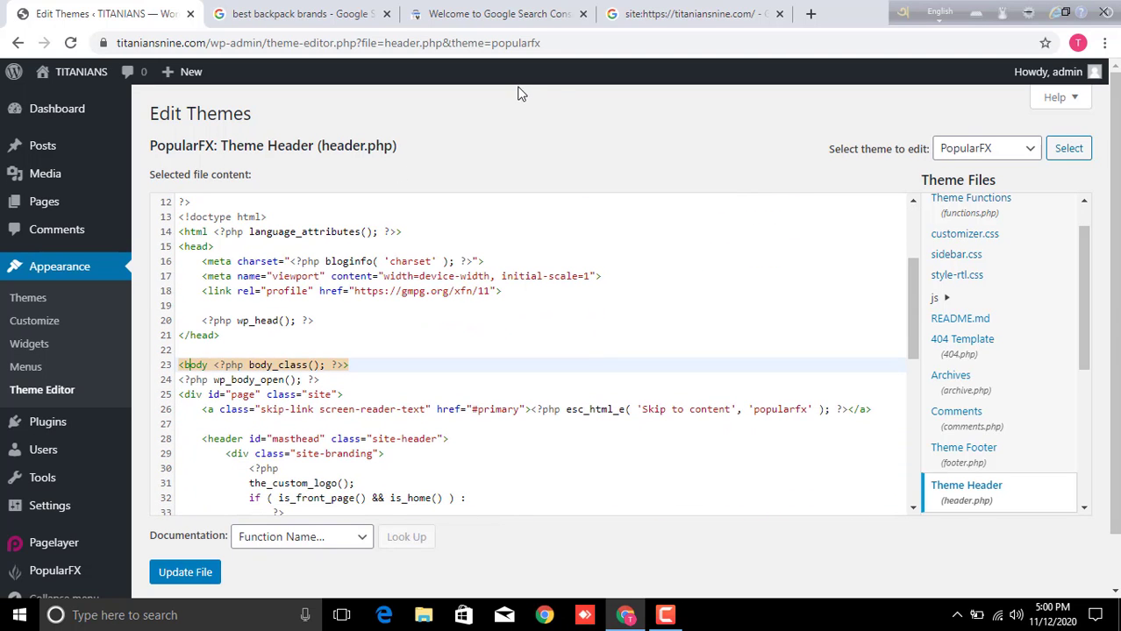
pyautogui.scroll(2, 219, 351)
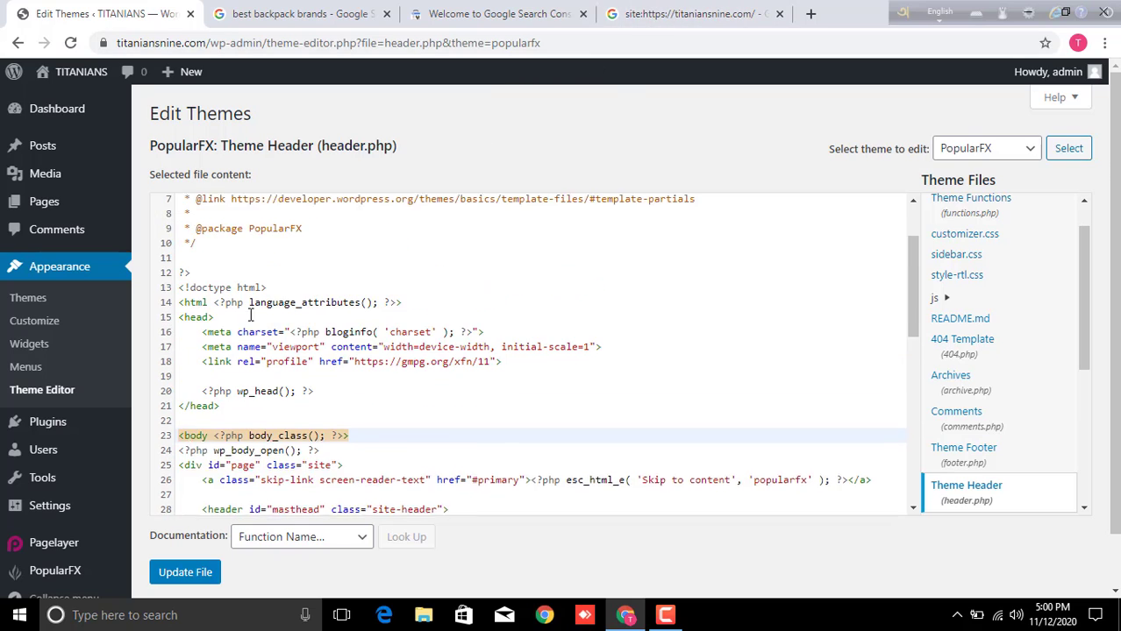
pyautogui.click(214, 343)
pyautogui.click(233, 328)
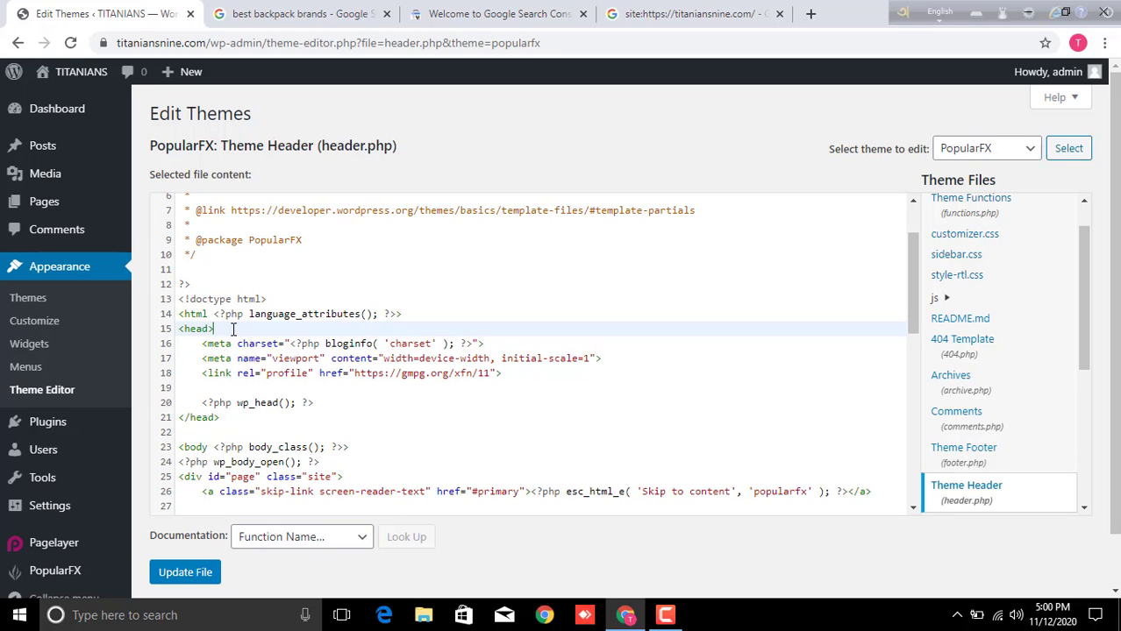
pyautogui.press('Return')
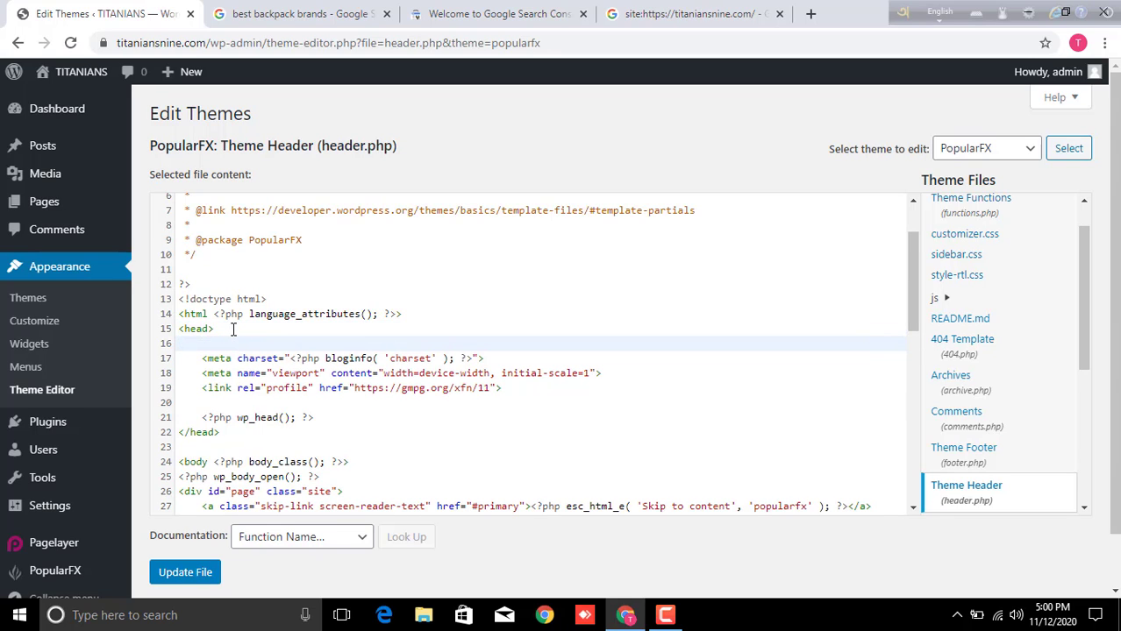
pyautogui.hotkey('ctrl', 'v')
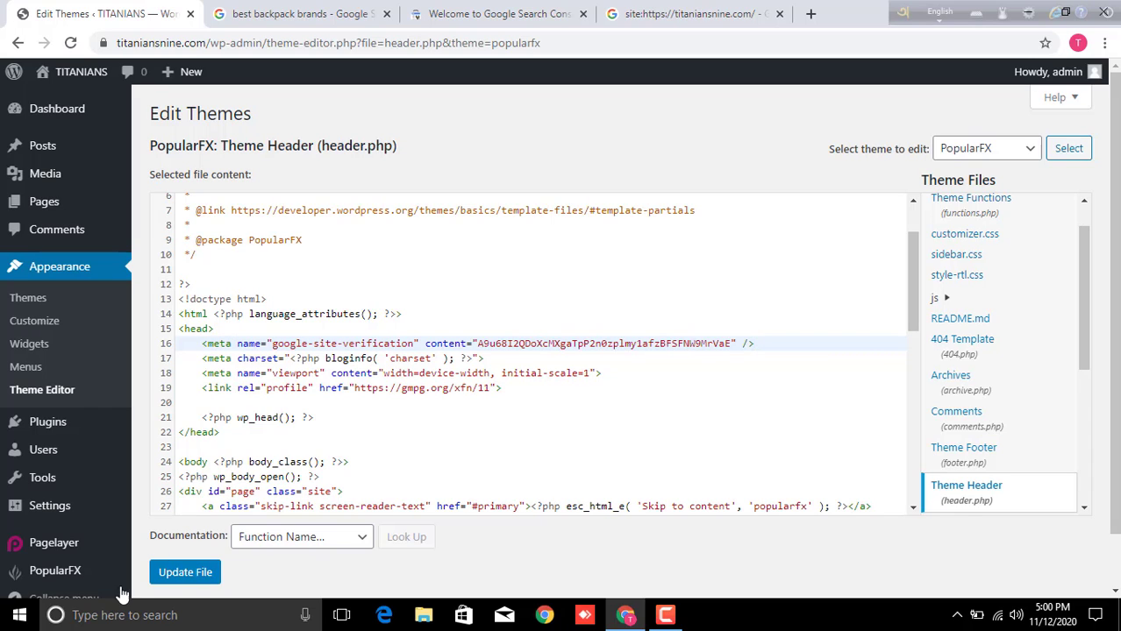
# Leave the Theme Header file and return to the stylesheet, discarding the pasted meta tag.
pyautogui.click(180, 573)
pyautogui.click(17, 42)
pyautogui.click(643, 138)
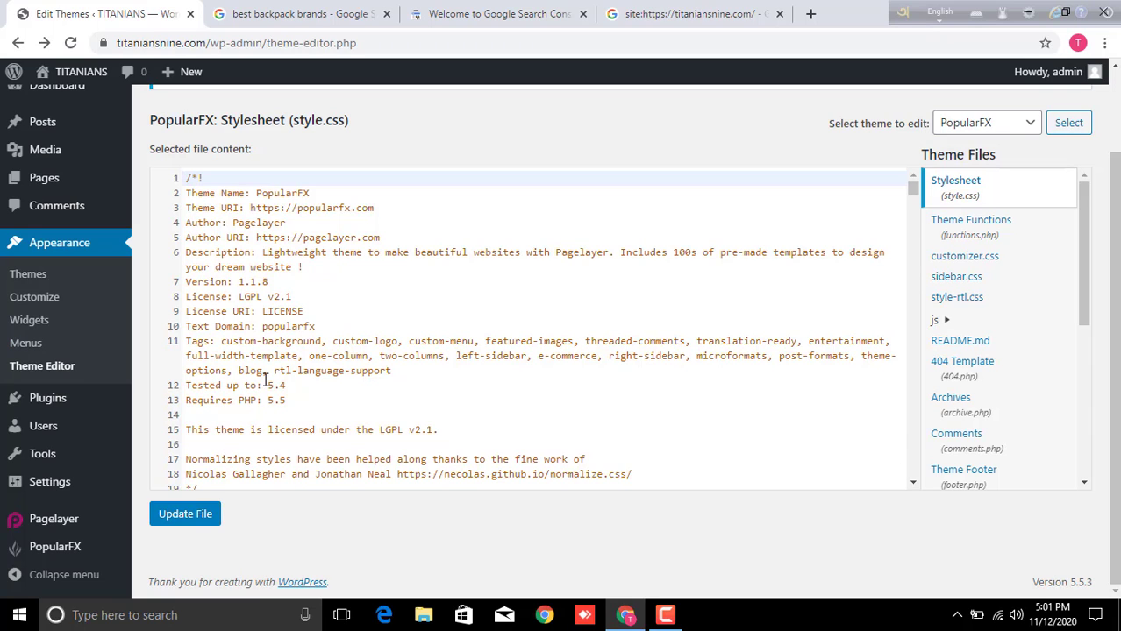
# Go to the page for adding new WordPress plugins and search for "insert header".
pyautogui.click(55, 404)
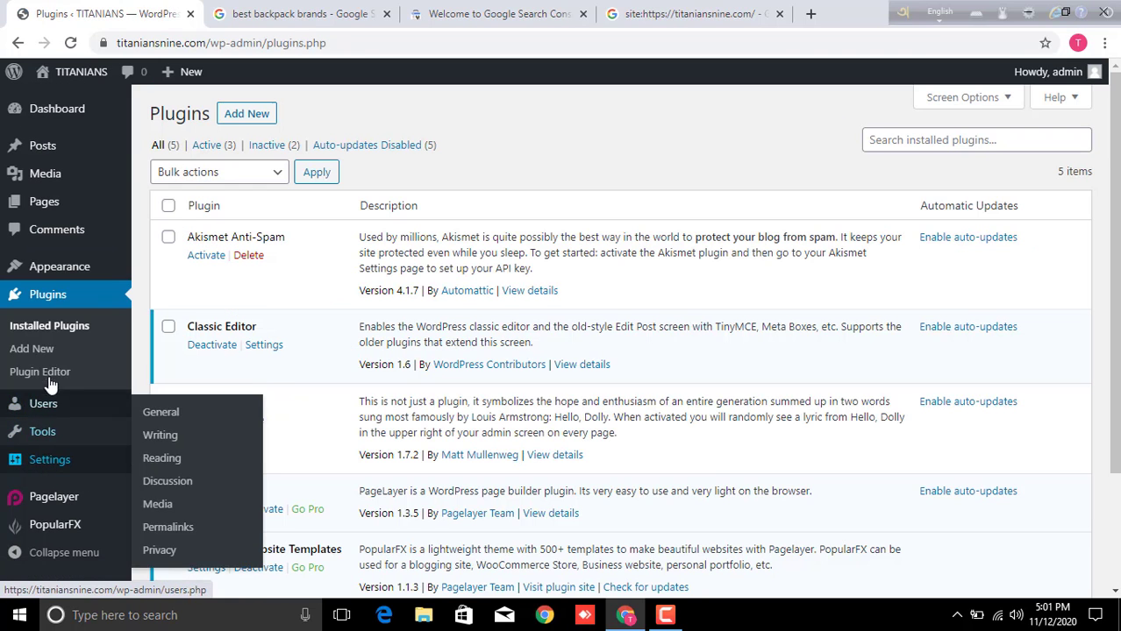
pyautogui.click(239, 123)
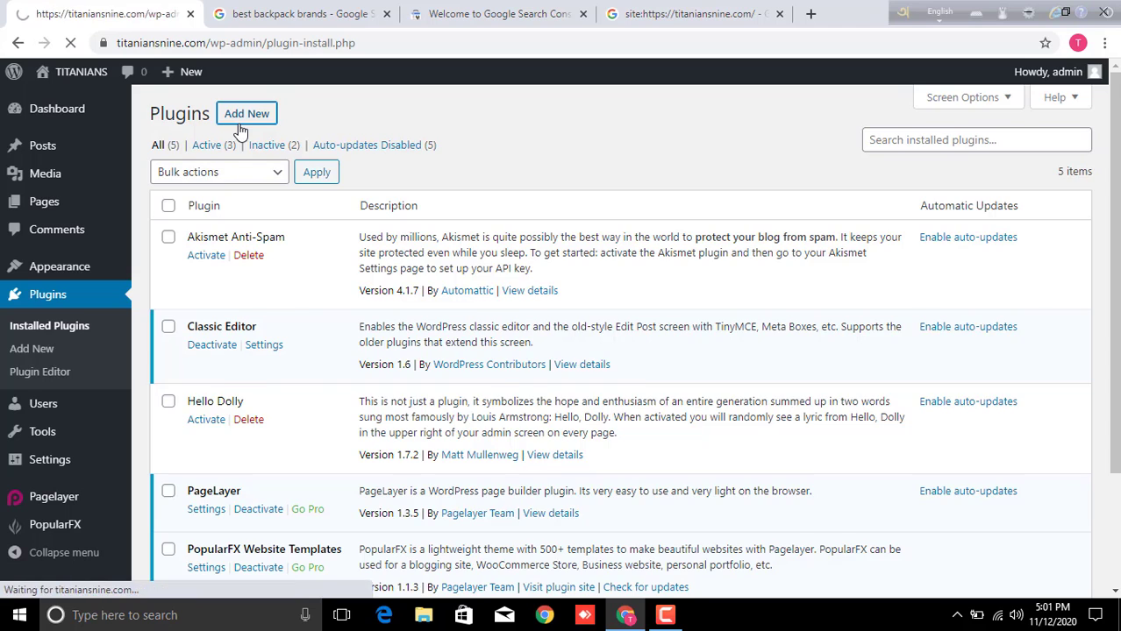
pyautogui.click(898, 161)
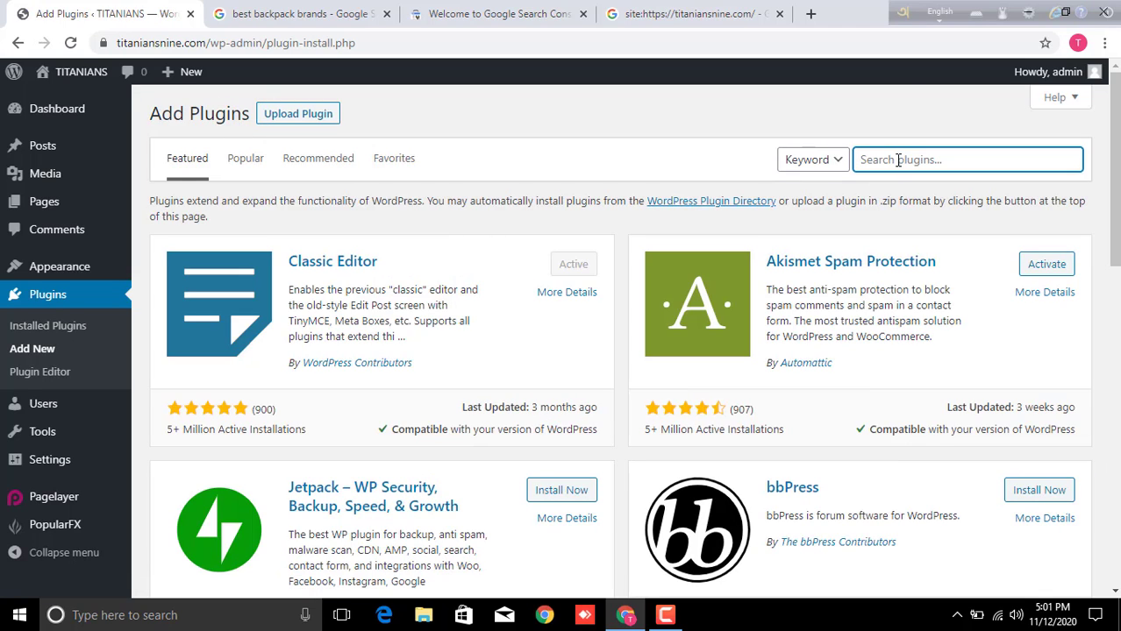
pyautogui.write('insert')
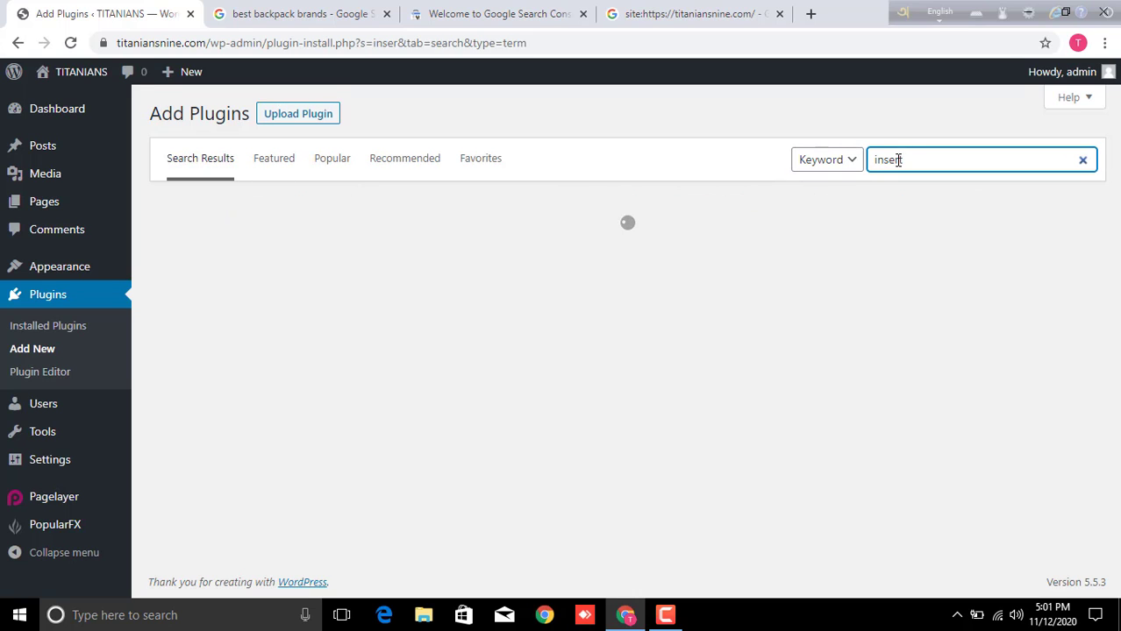
pyautogui.write(' hea')
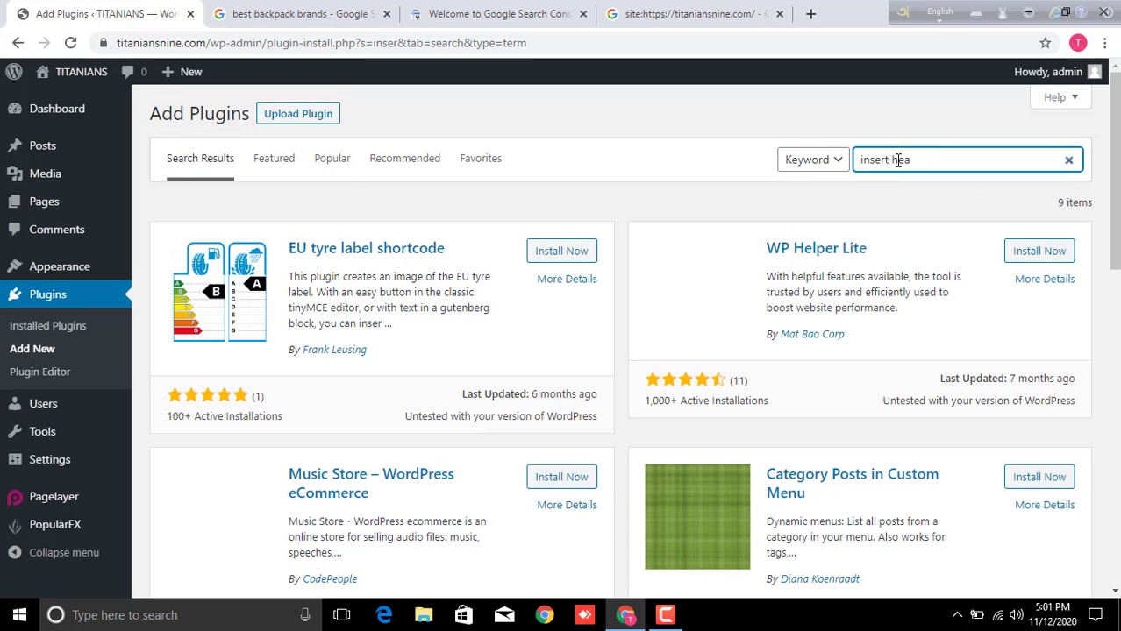
pyautogui.write('der')
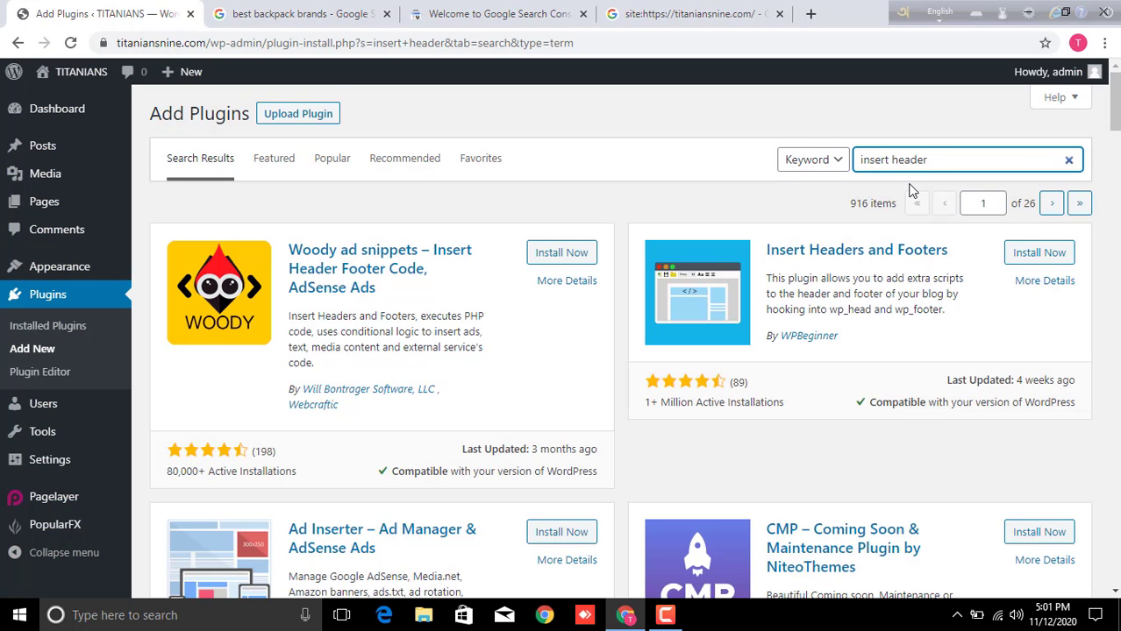
# Install and activate the Insert Headers and Footers plugin by WPBeginner.
pyautogui.scroll(-2, 910, 191)
pyautogui.scroll(1, 911, 191)
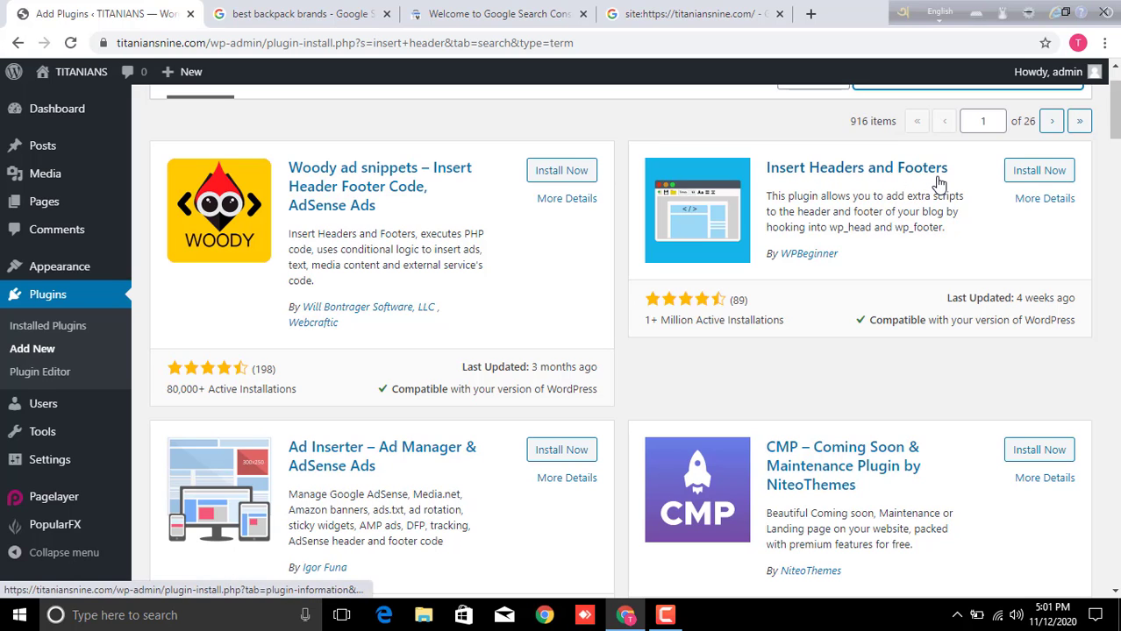
pyautogui.scroll(1, 929, 188)
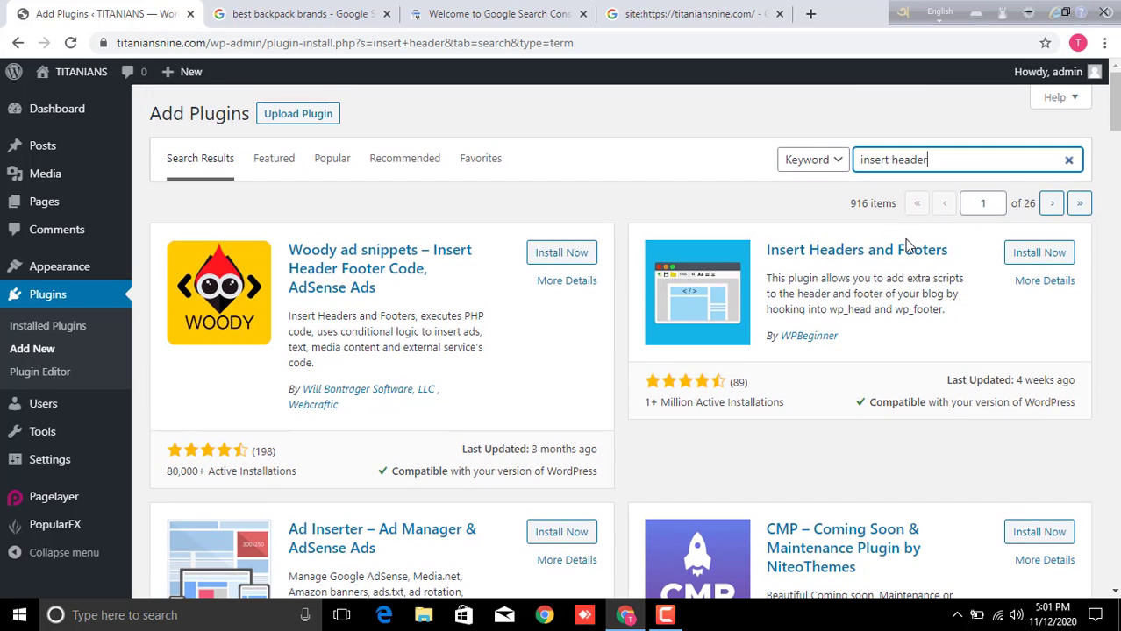
pyautogui.click(1048, 256)
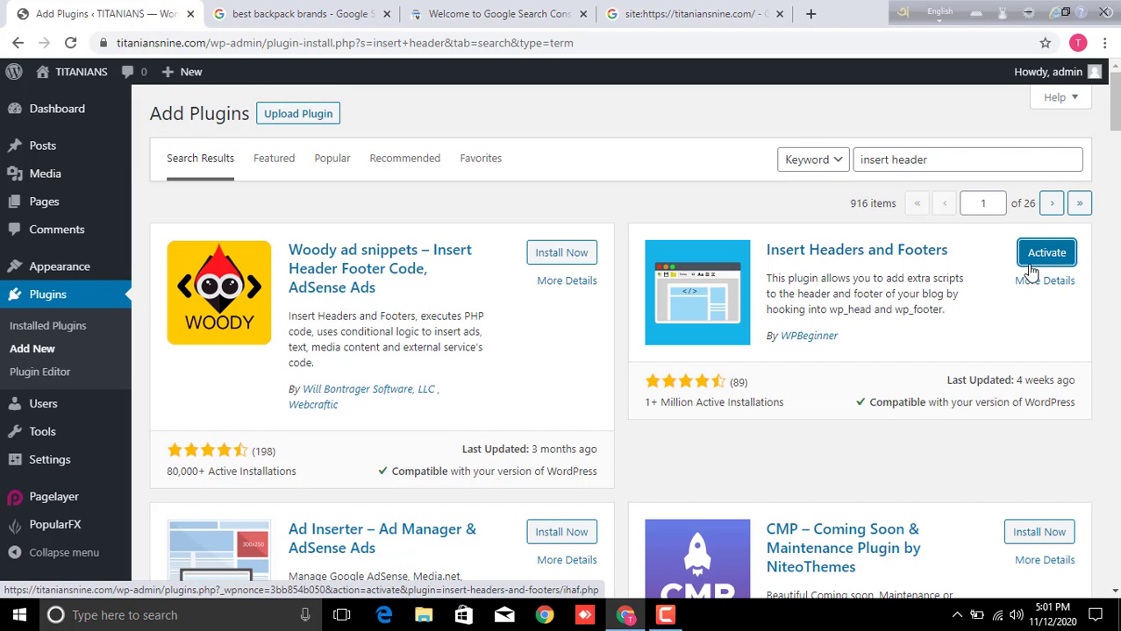
pyautogui.click(1046, 254)
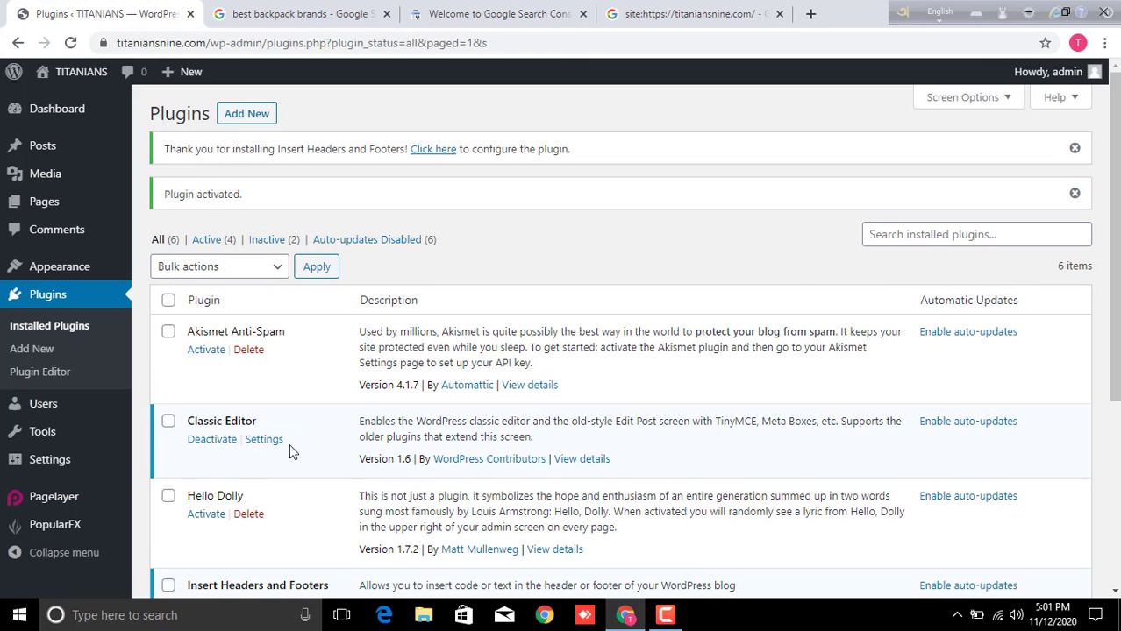
# Open the settings page of the Insert Headers and Footers plugin.
pyautogui.scroll(-2, 289, 444)
pyautogui.scroll(-2, 241, 362)
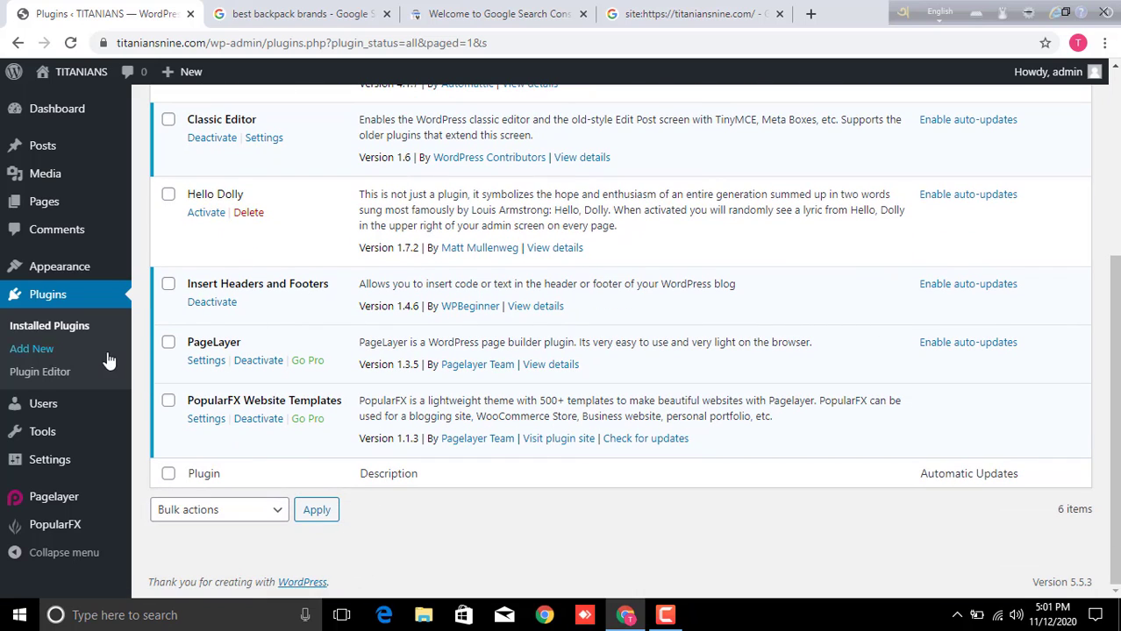
pyautogui.moveTo(48, 459)
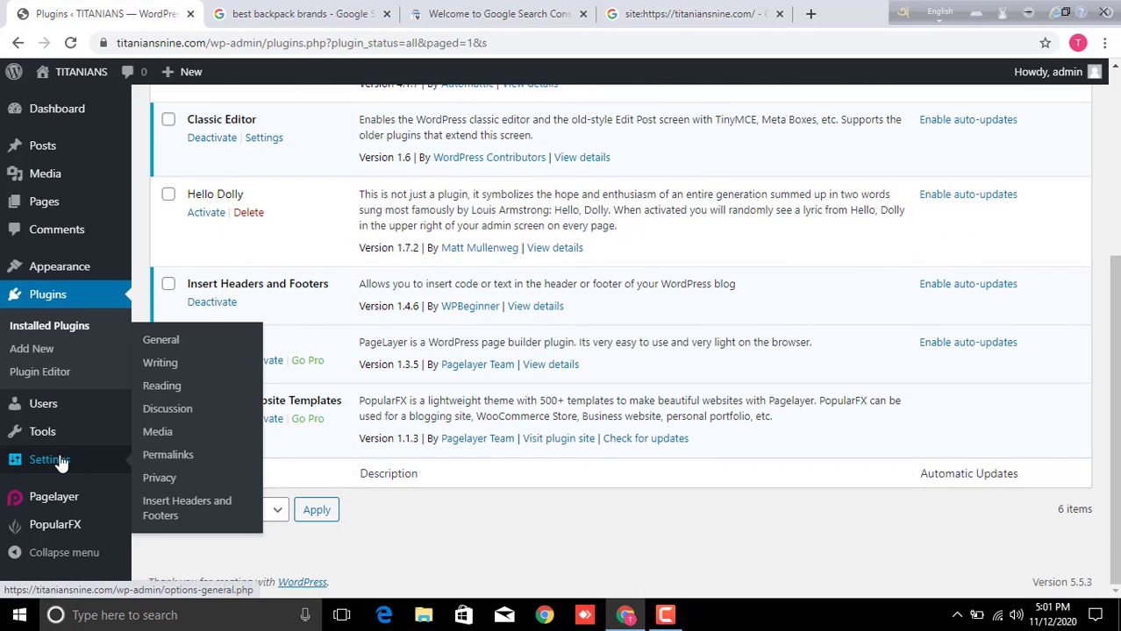
pyautogui.click(174, 512)
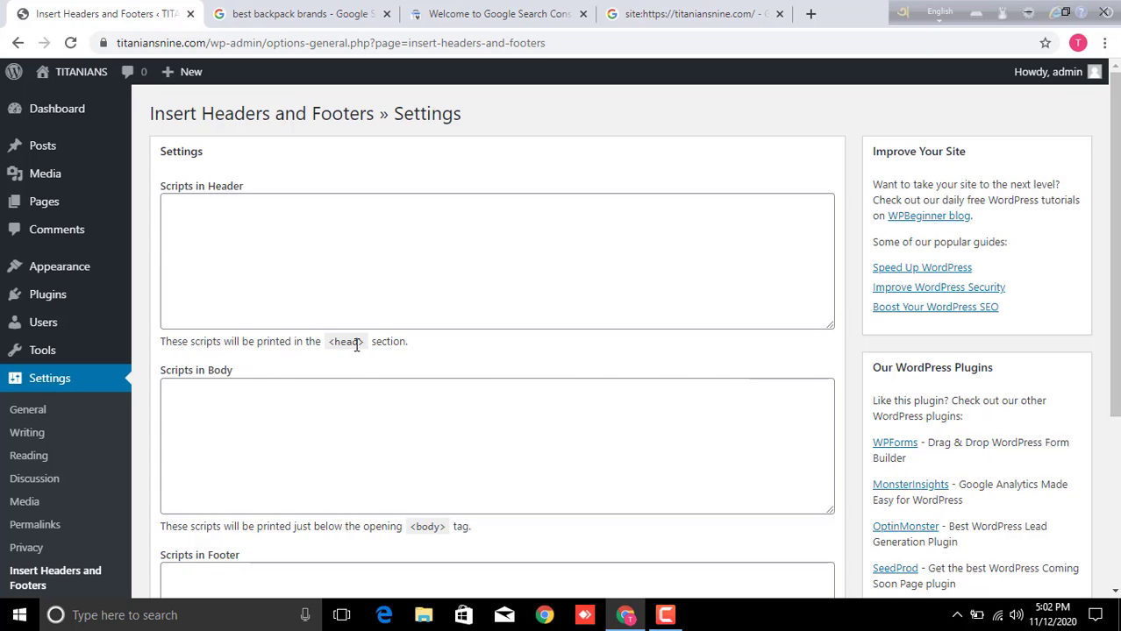
# Paste the google-site-verification meta tag, with its verification token, into Scripts in Header and save the plugin settings.
pyautogui.click(325, 270)
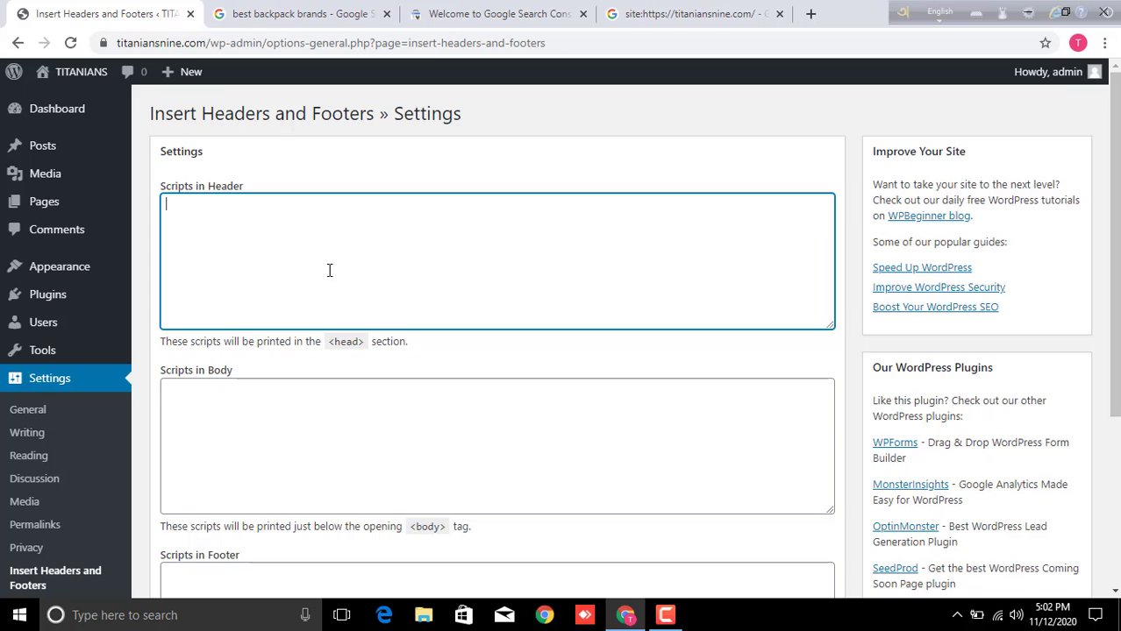
pyautogui.write('<meta name="google-site-verification" content="A9u68I2QDoXcMXgaTpP2n0zplmylafzBFSFNW9MrVaE" />')
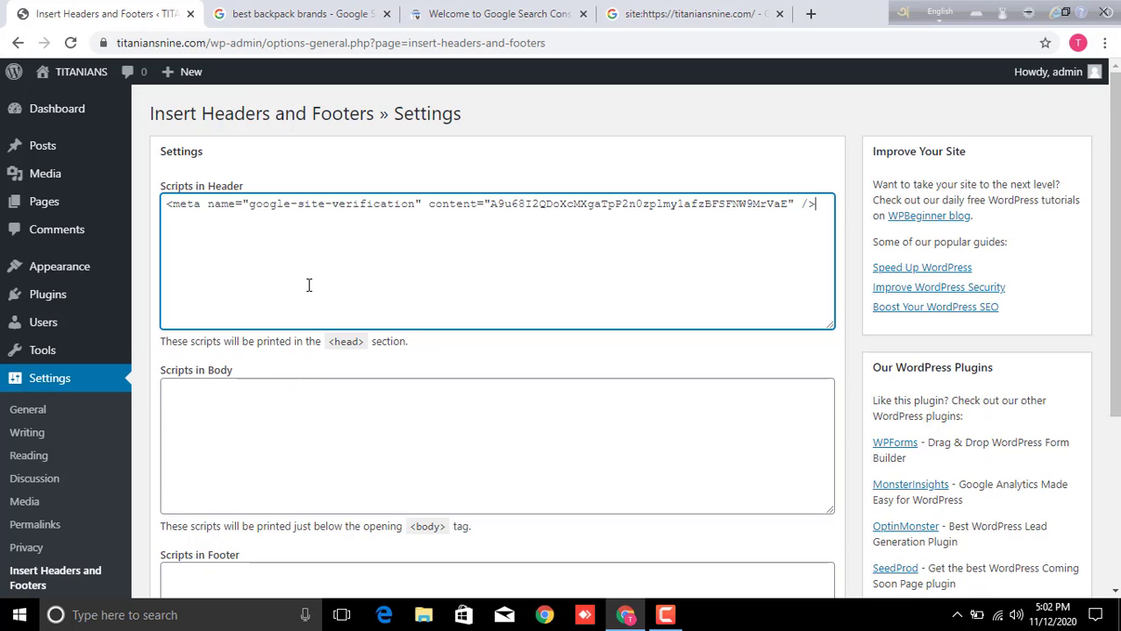
pyautogui.scroll(-3, 308, 289)
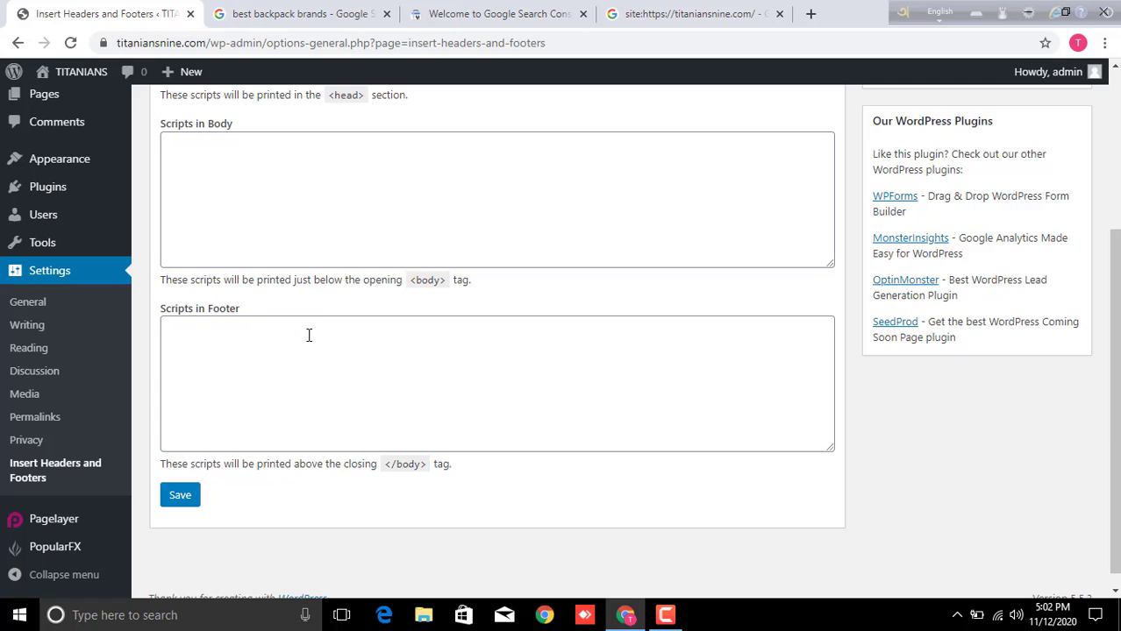
pyautogui.scroll(2, 307, 335)
pyautogui.scroll(1, 309, 335)
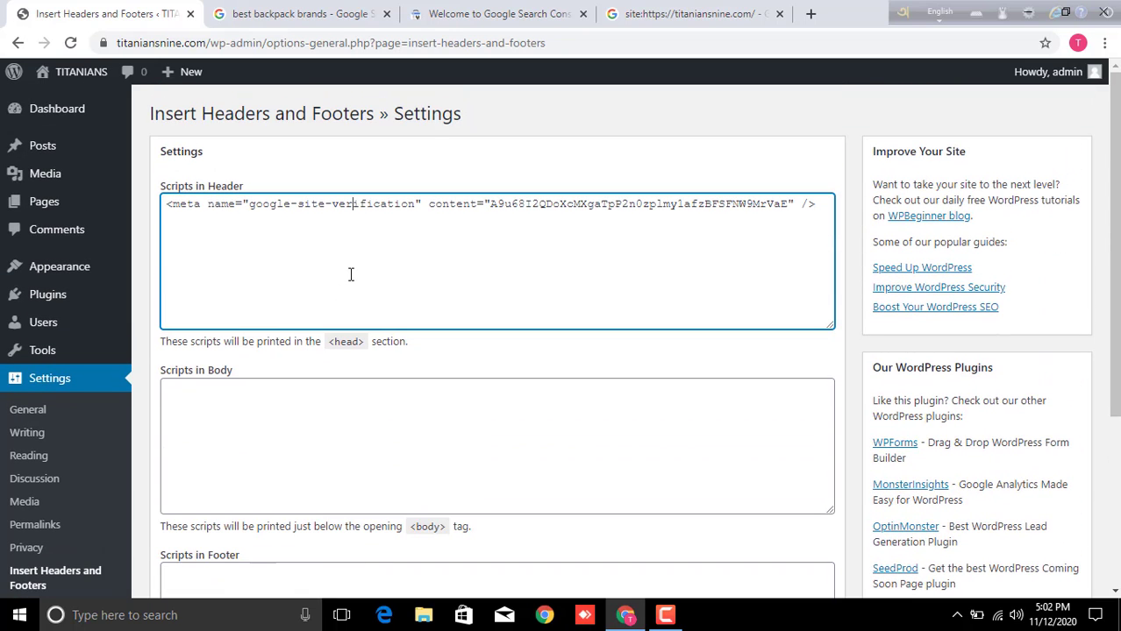
pyautogui.scroll(-3, 299, 281)
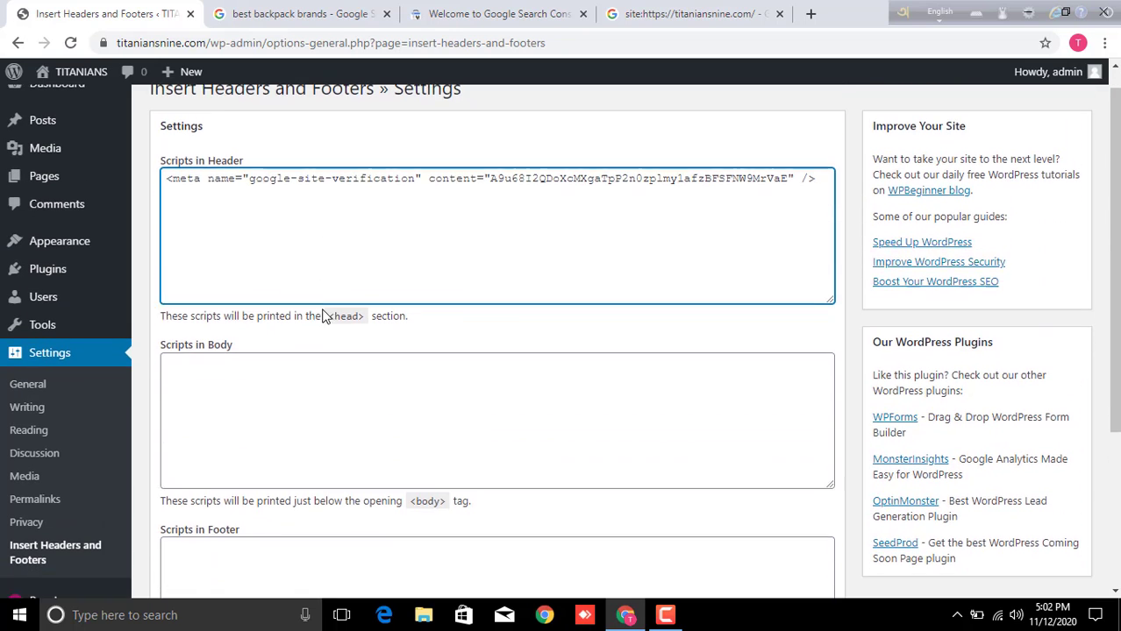
pyautogui.click(179, 495)
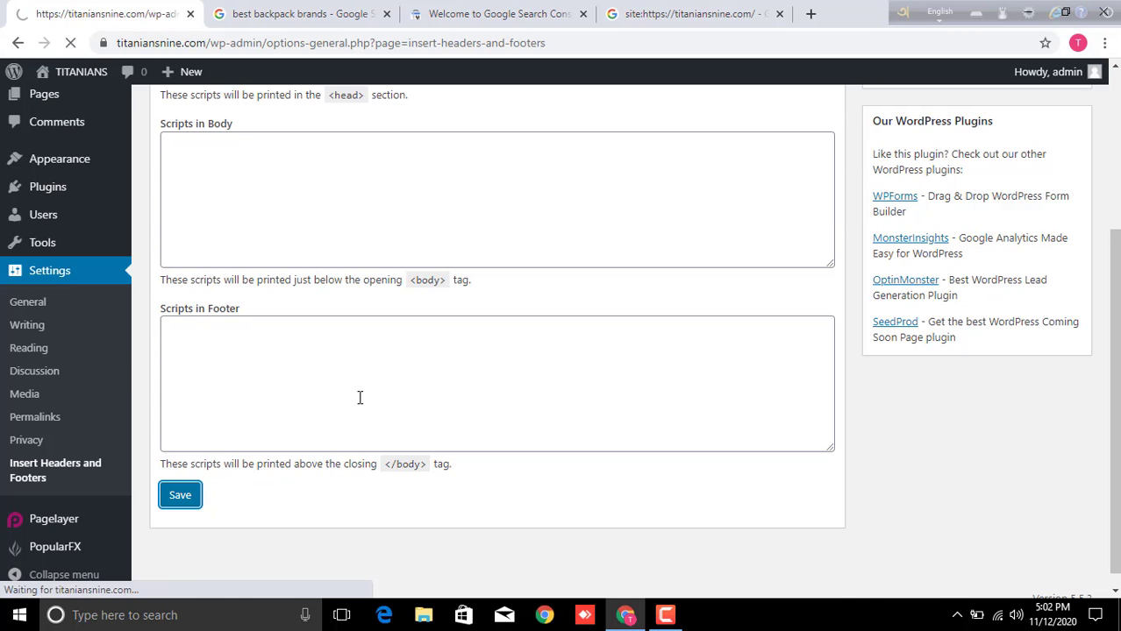
# Review the HTML tag method in Search Console's ownership dialog, then return to the Insert Headers and Footers settings in WordPress.
pyautogui.scroll(-2, 352, 278)
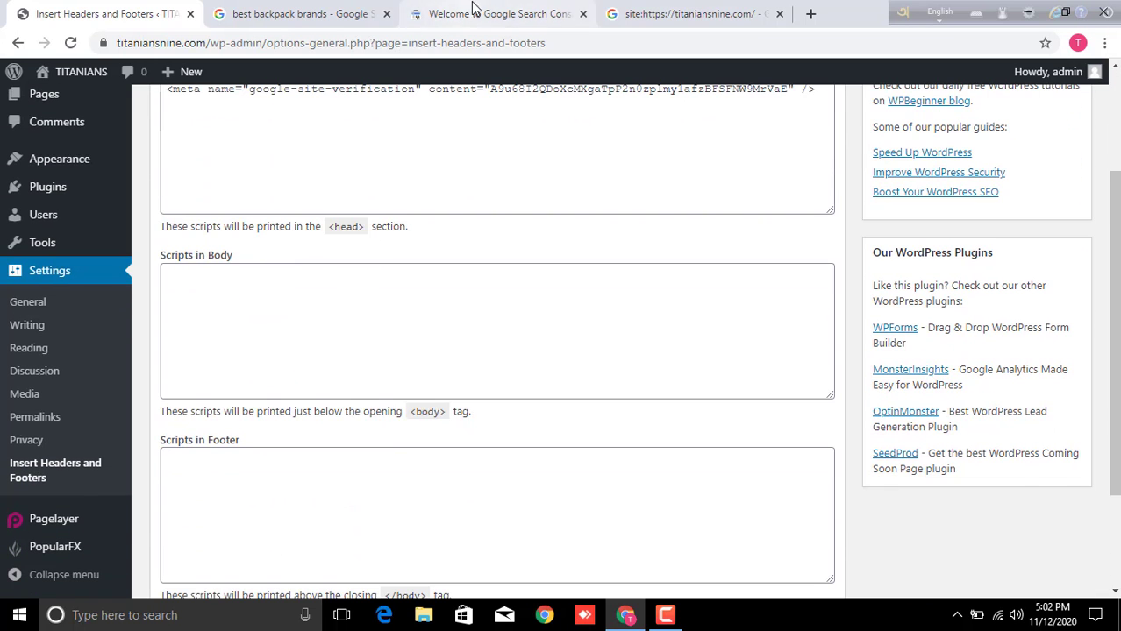
pyautogui.click(660, 18)
pyautogui.click(499, 14)
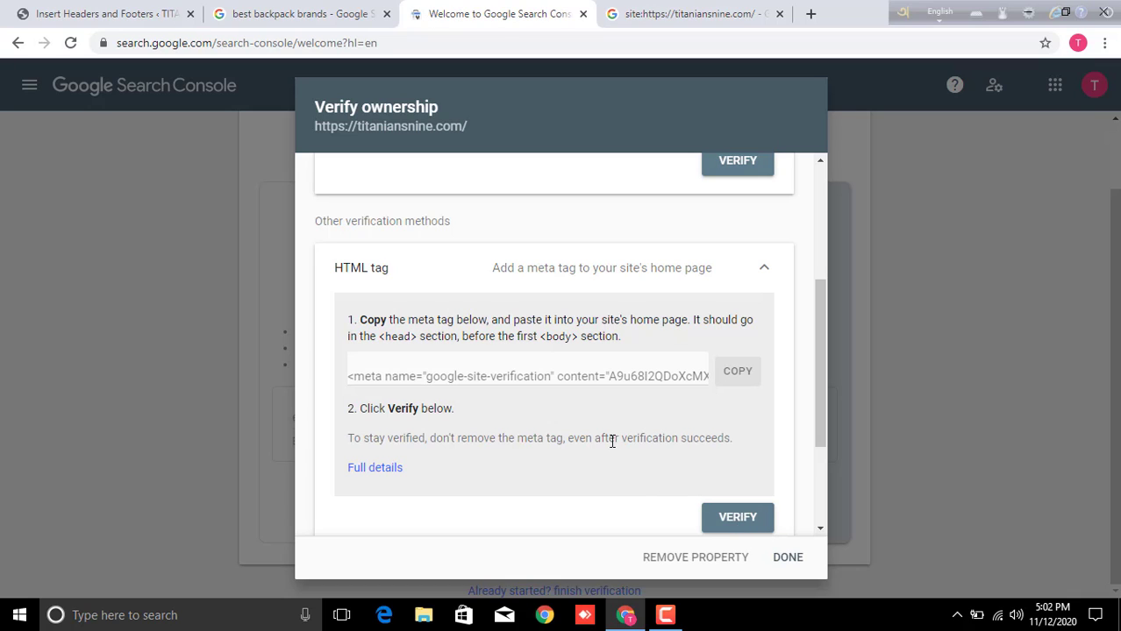
pyautogui.click(128, 11)
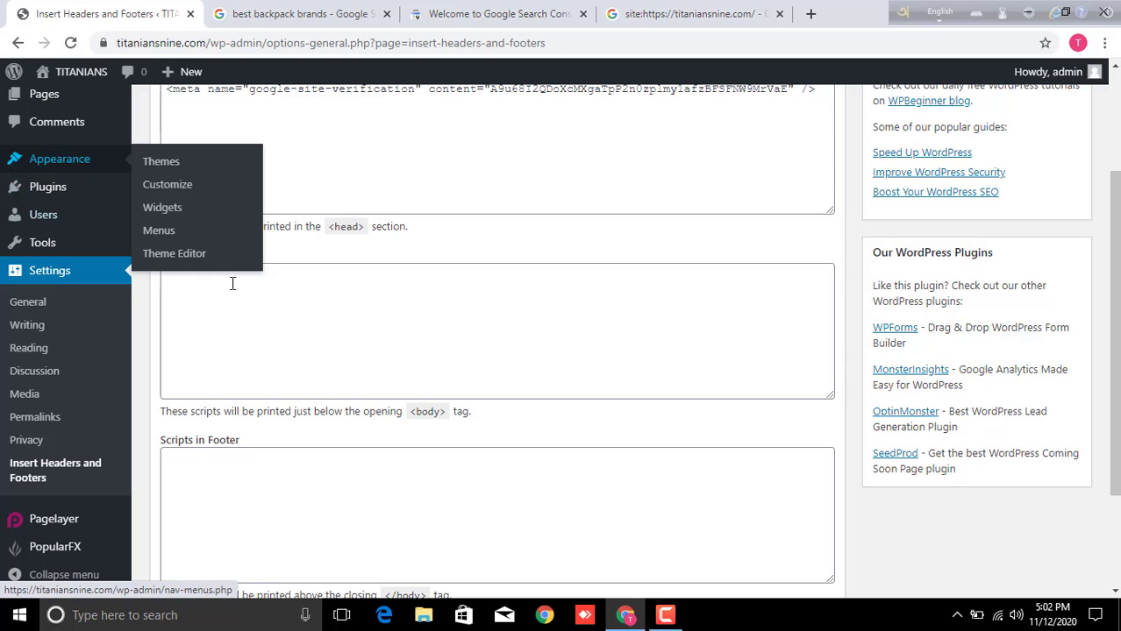
pyautogui.moveTo(70, 161)
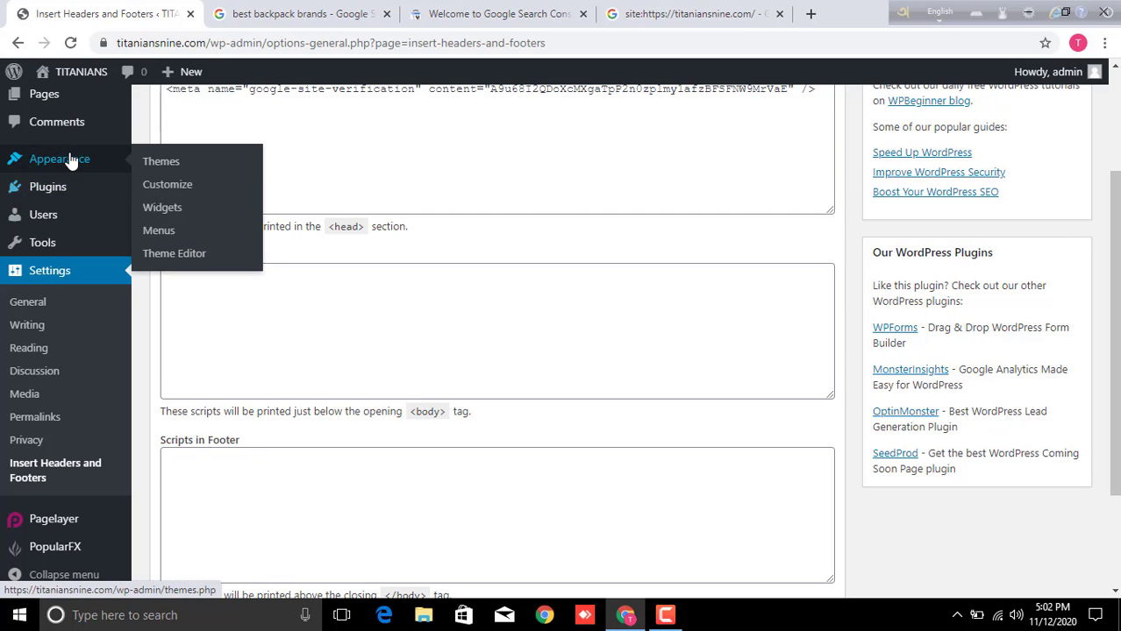
# Open the PopularFX theme's header.php file in the WordPress Theme Editor.
pyautogui.click(169, 255)
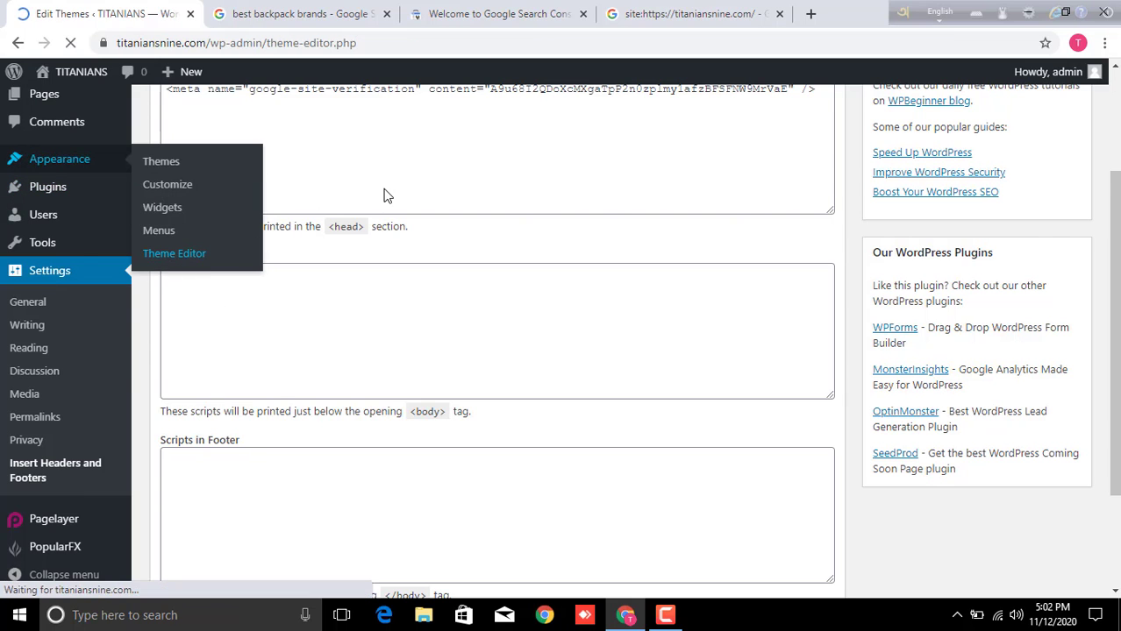
pyautogui.scroll(-1, 1008, 500)
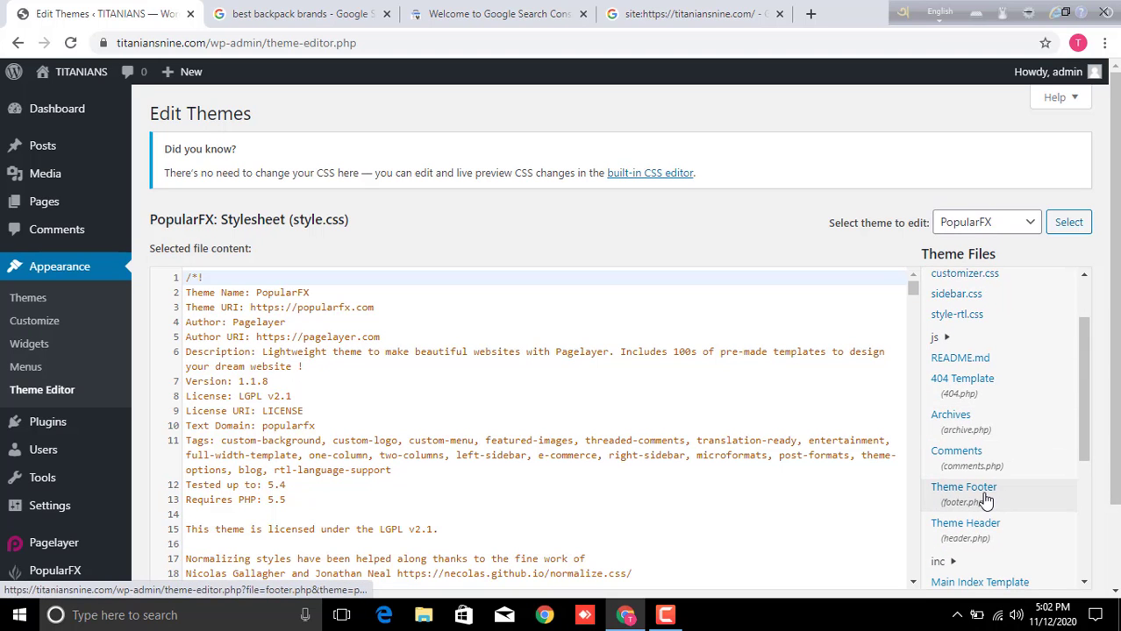
pyautogui.click(983, 494)
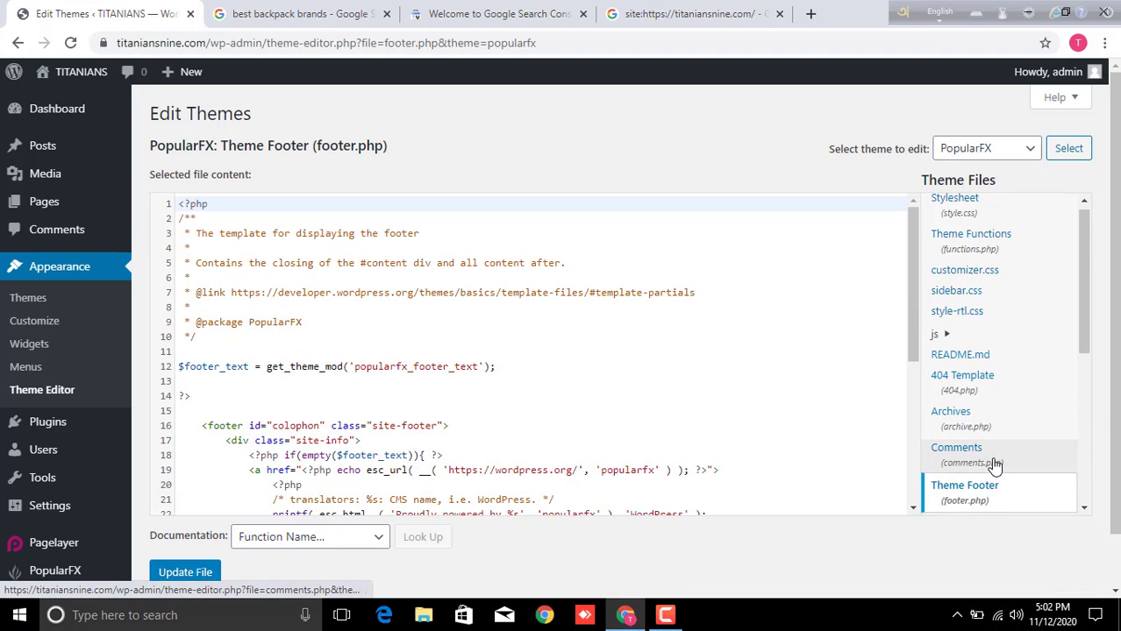
pyautogui.scroll(-2, 993, 464)
pyautogui.click(987, 368)
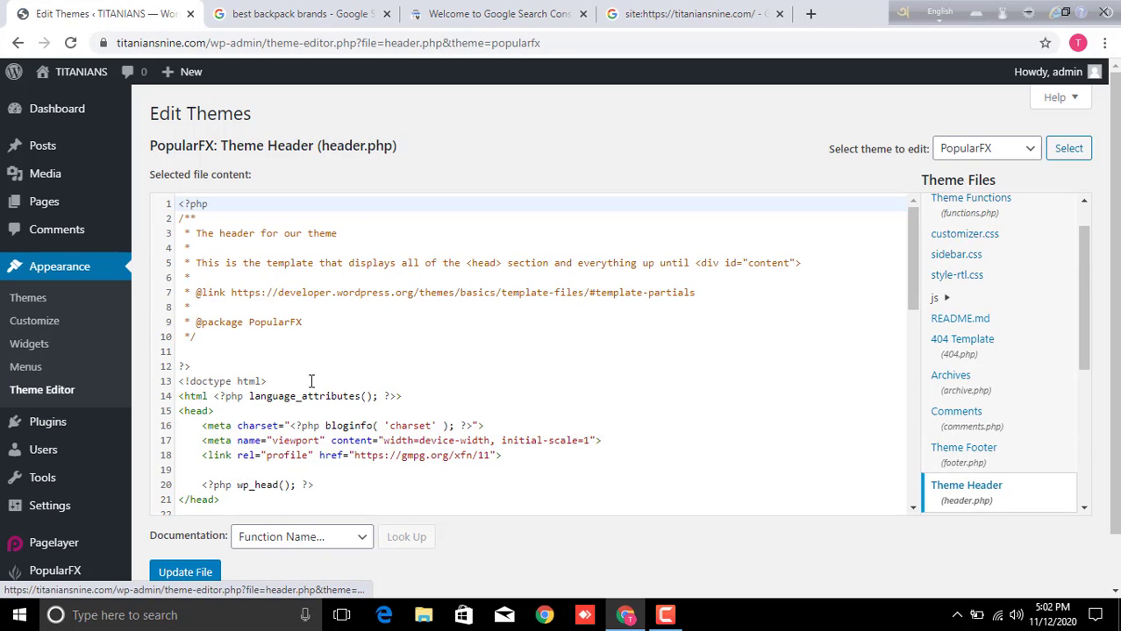
# Paste the google-site-verification meta tag, with its verification token, on a new line below the opening head tag in header.php and update the file.
pyautogui.click(228, 411)
pyautogui.press('Return')
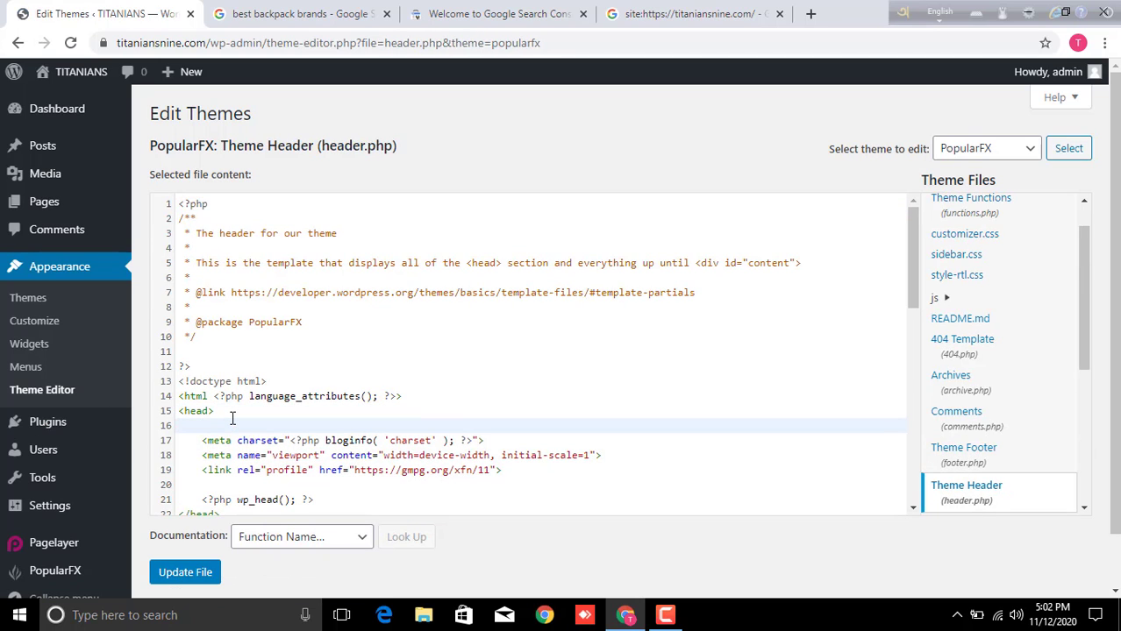
pyautogui.write('<meta name="google-site-verification" content="A9u68I2QDoXcMXgaTpP2n0zplmy1afzBFSFNW9MrVaE" />')
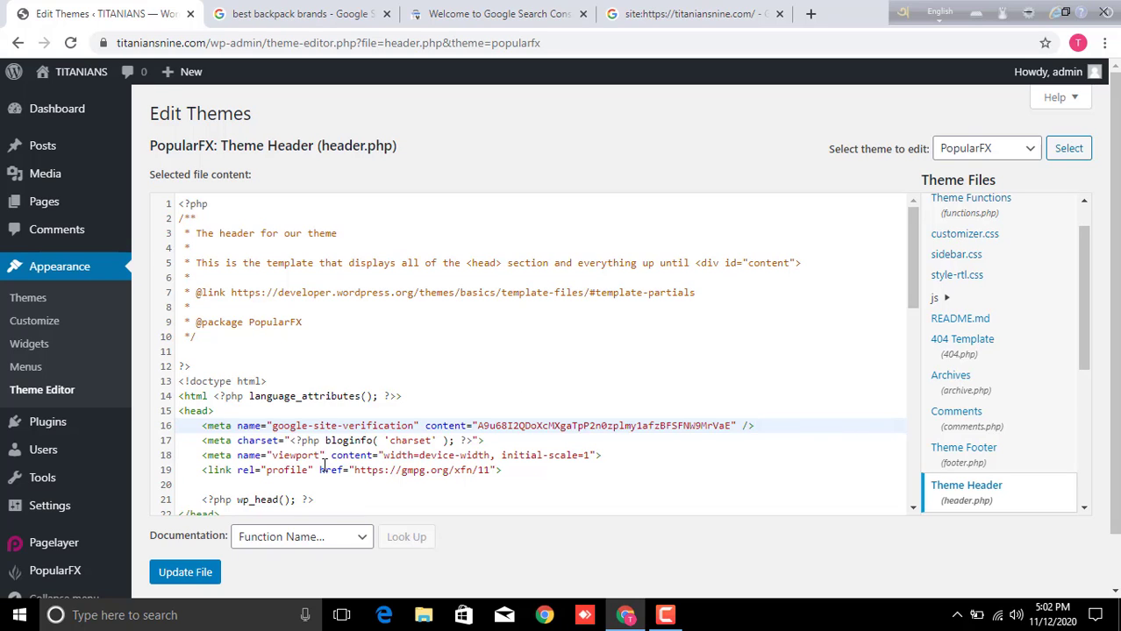
pyautogui.click(197, 573)
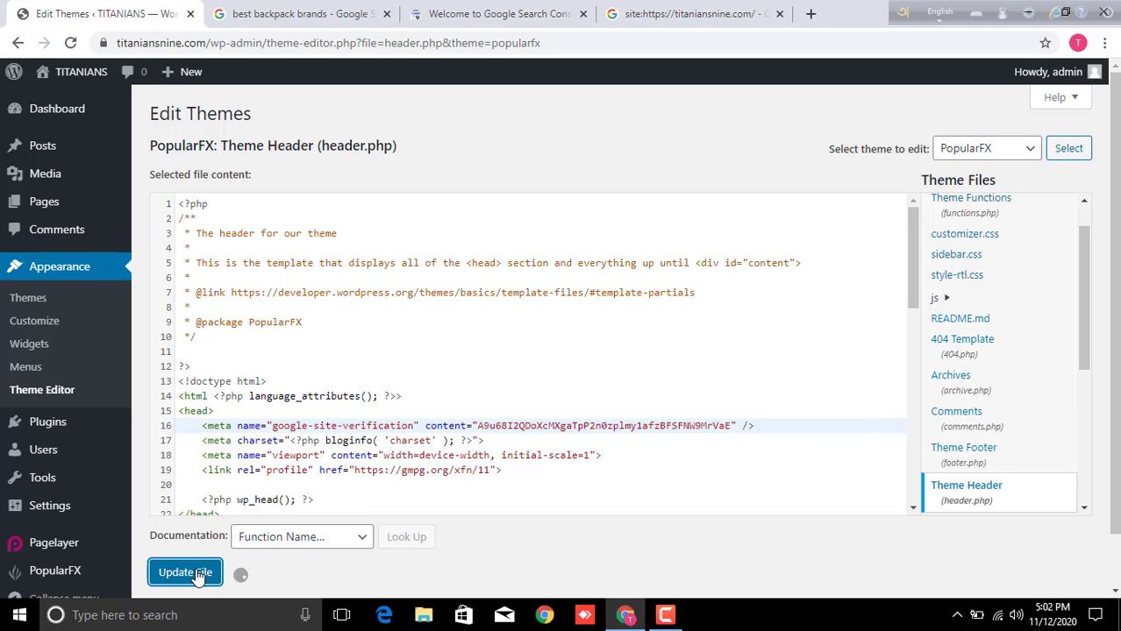
pyautogui.scroll(-1, 196, 566)
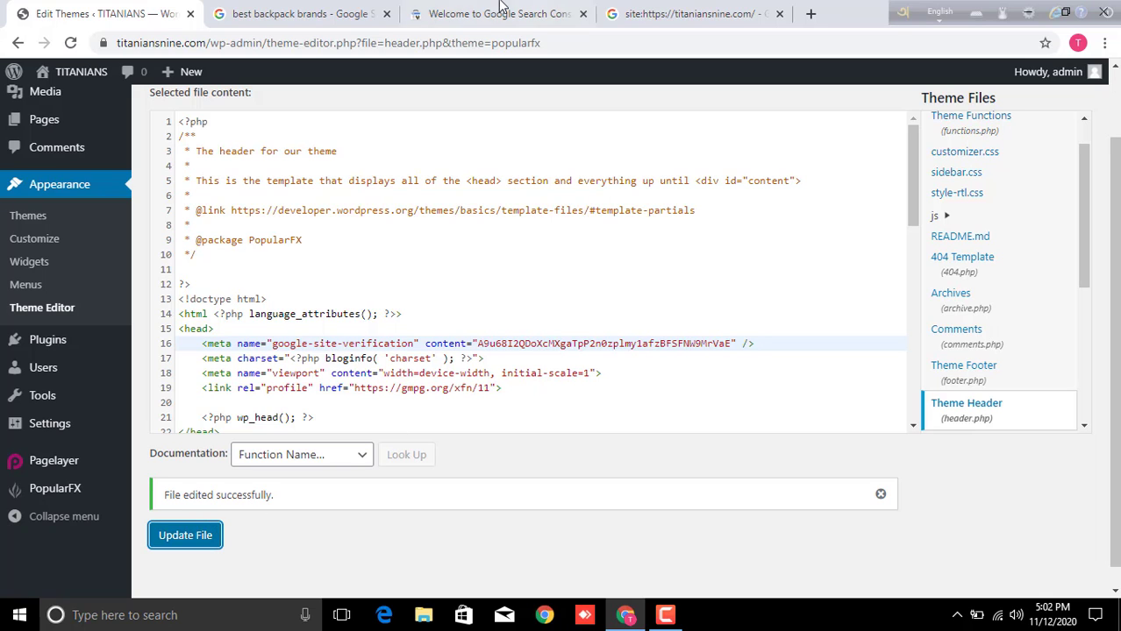
# Switch back to Google Search Console and verify ownership of the site with the HTML tag method.
pyautogui.click(499, 12)
pyautogui.scroll(-1, 760, 473)
pyautogui.click(734, 436)
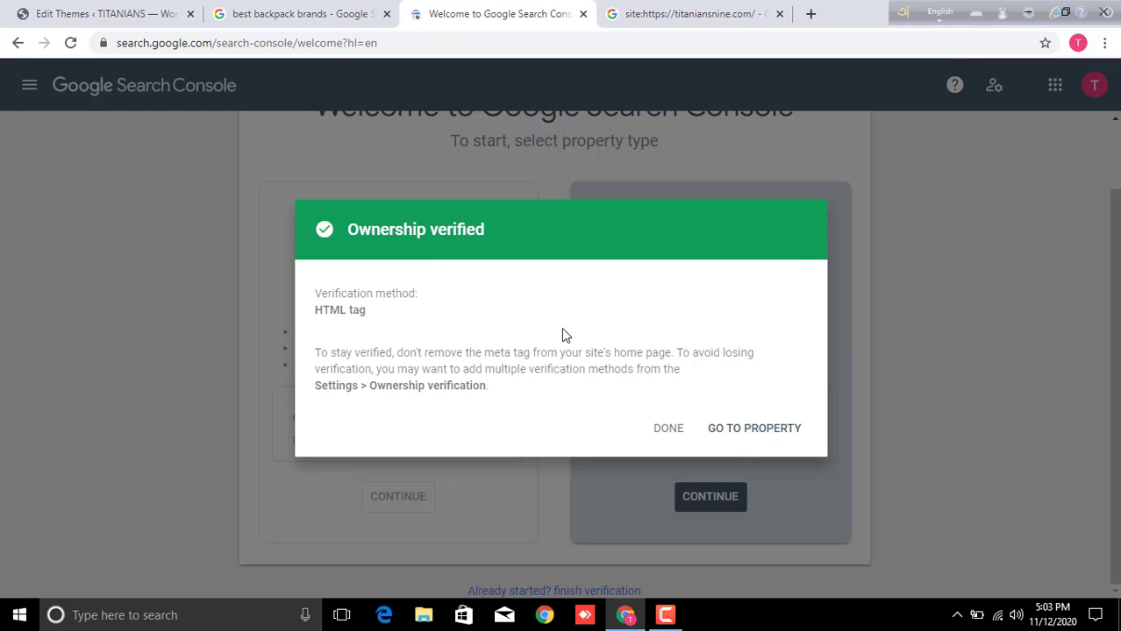
# Go to the verified titaniansnine.com property and dismiss the welcome dialog and the Core Web Vitals tip.
pyautogui.click(763, 436)
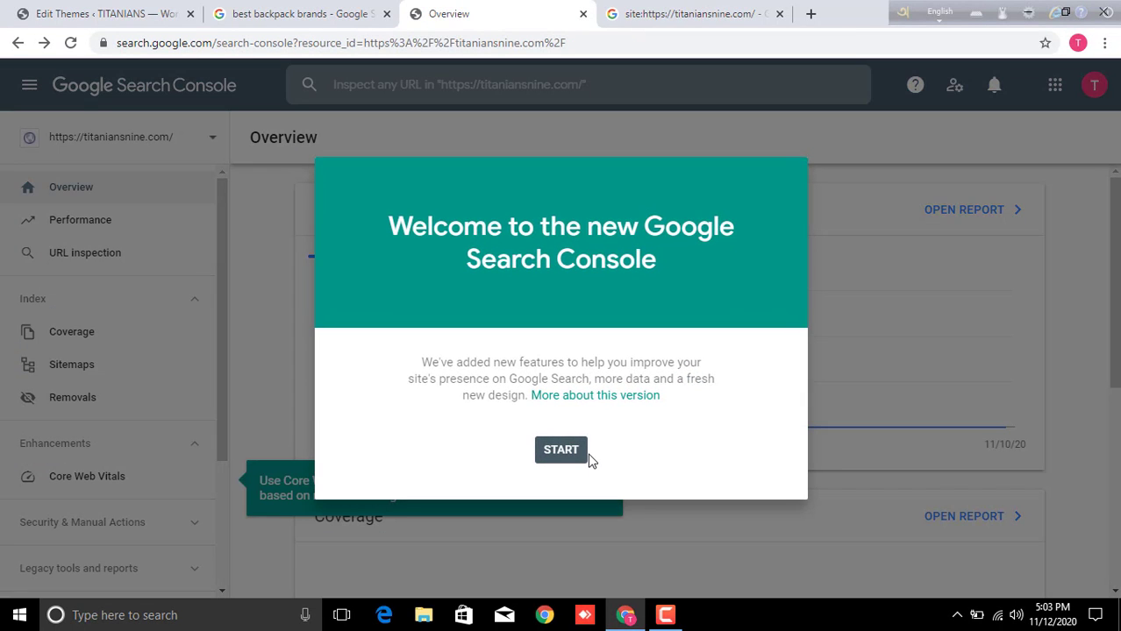
pyautogui.click(572, 452)
pyautogui.click(1033, 540)
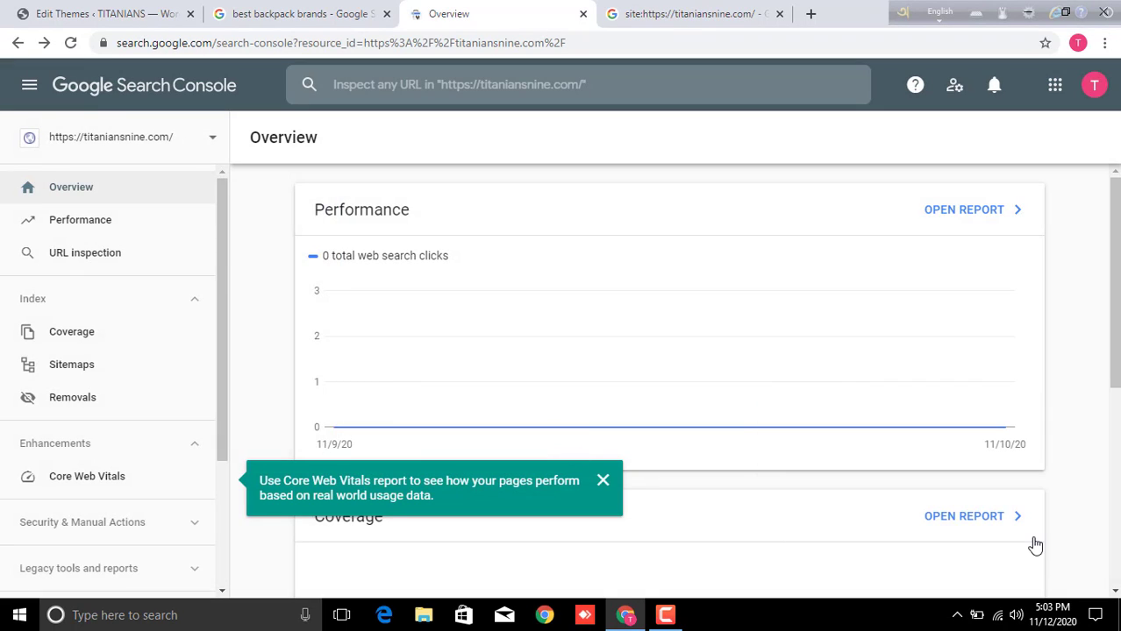
pyautogui.click(603, 481)
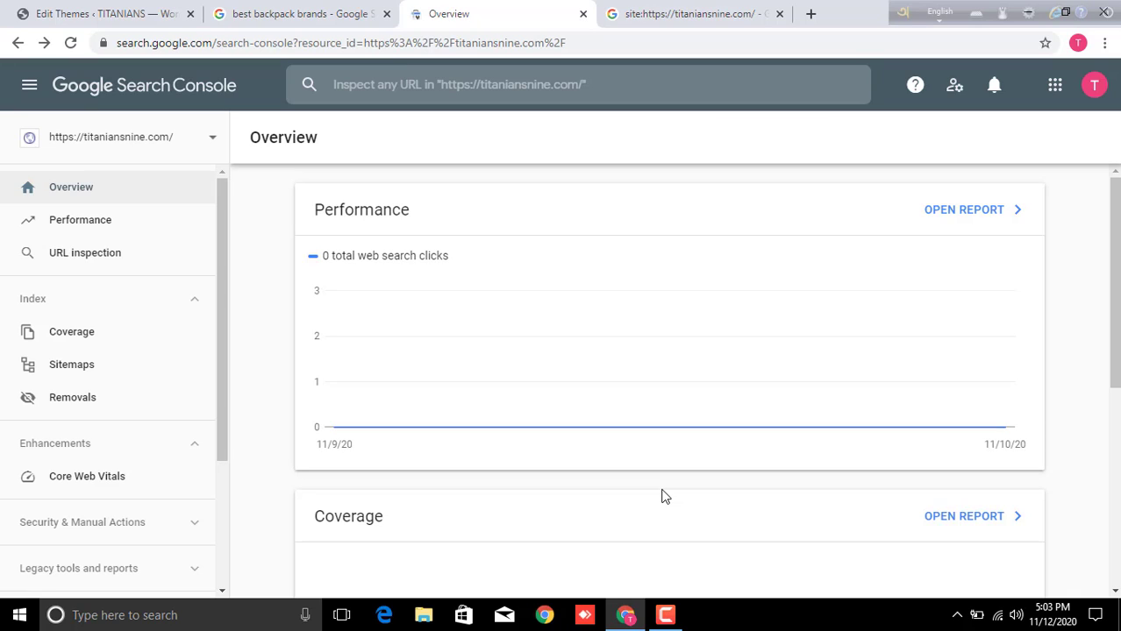
pyautogui.scroll(-3, 195, 430)
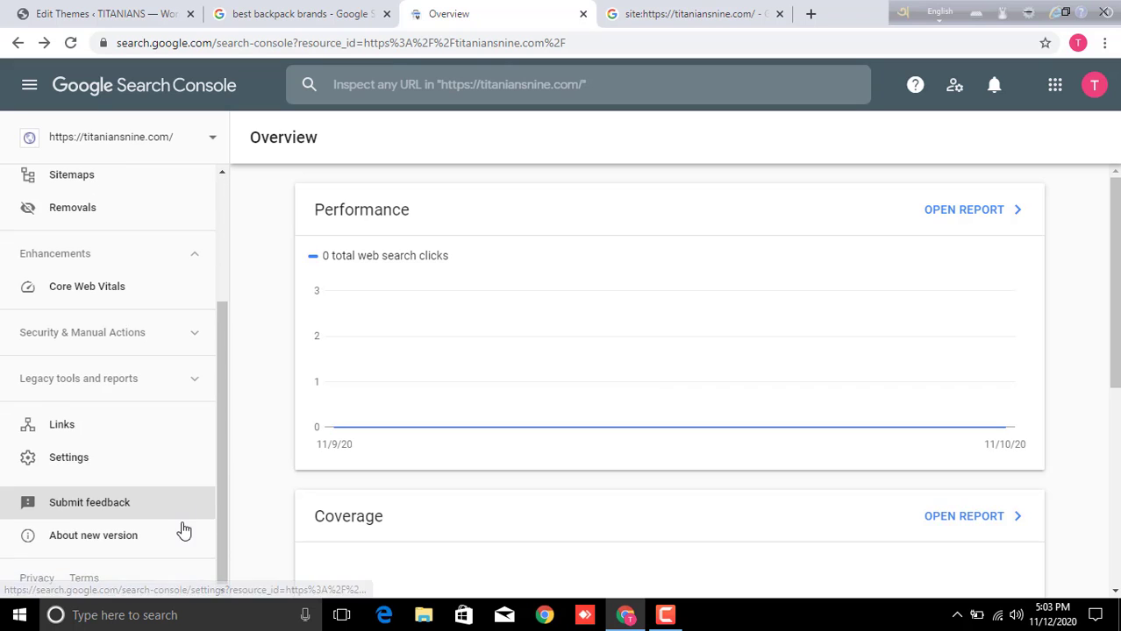
pyautogui.scroll(3, 188, 535)
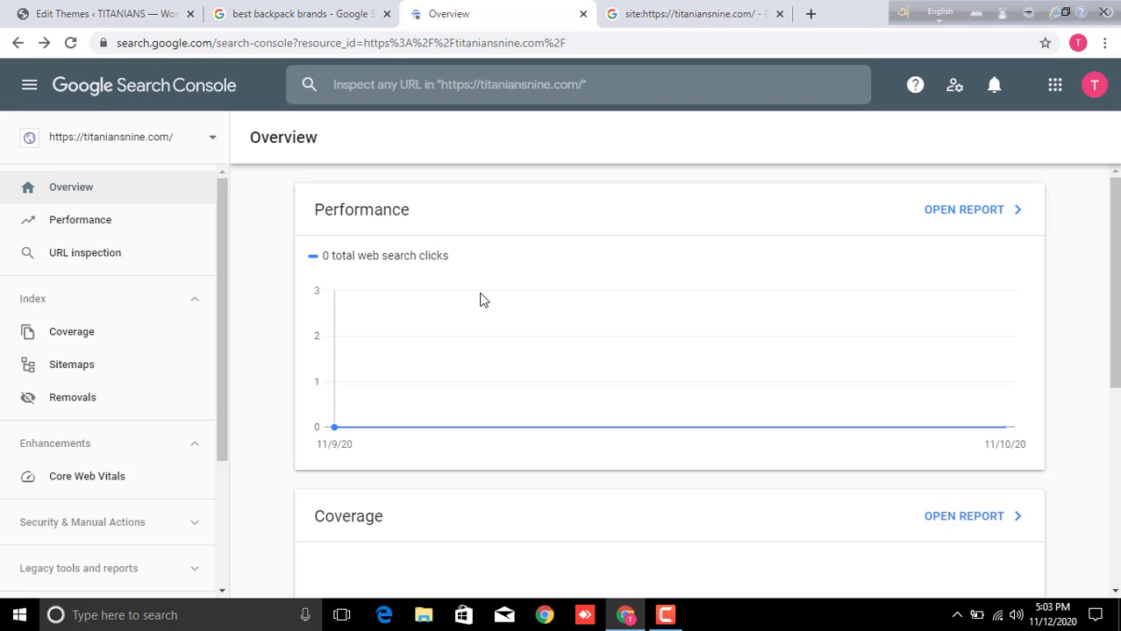
pyautogui.scroll(-2, 481, 298)
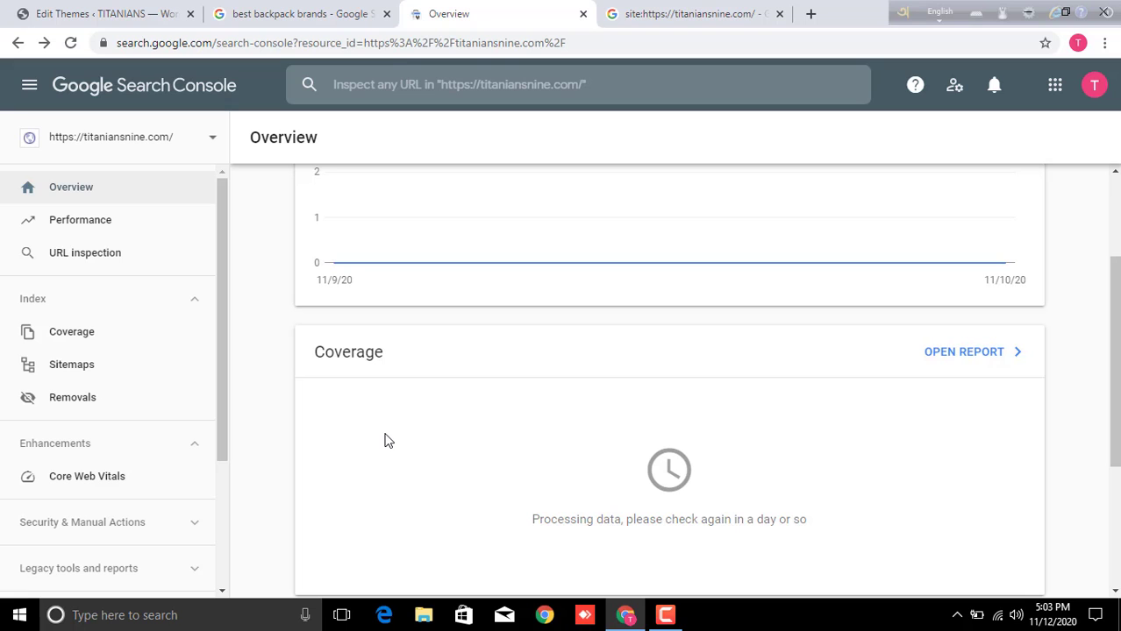
# Open the TITANIANS home page from WordPress in a new browser tab and view its navigation menu.
pyautogui.click(130, 12)
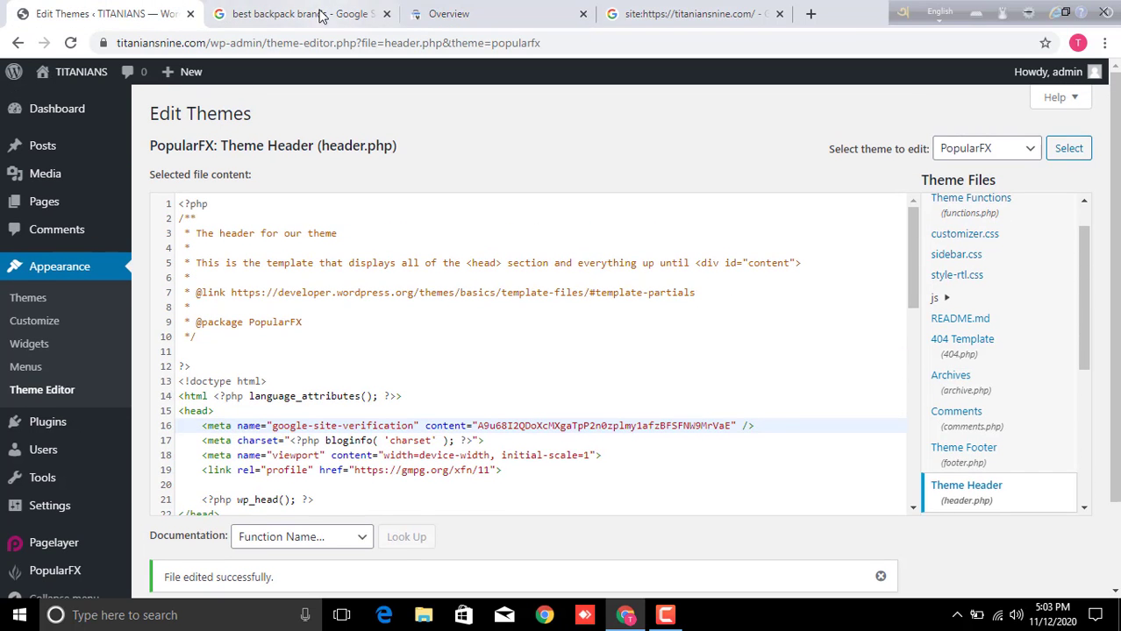
pyautogui.rightClick(114, 72)
pyautogui.click(141, 85)
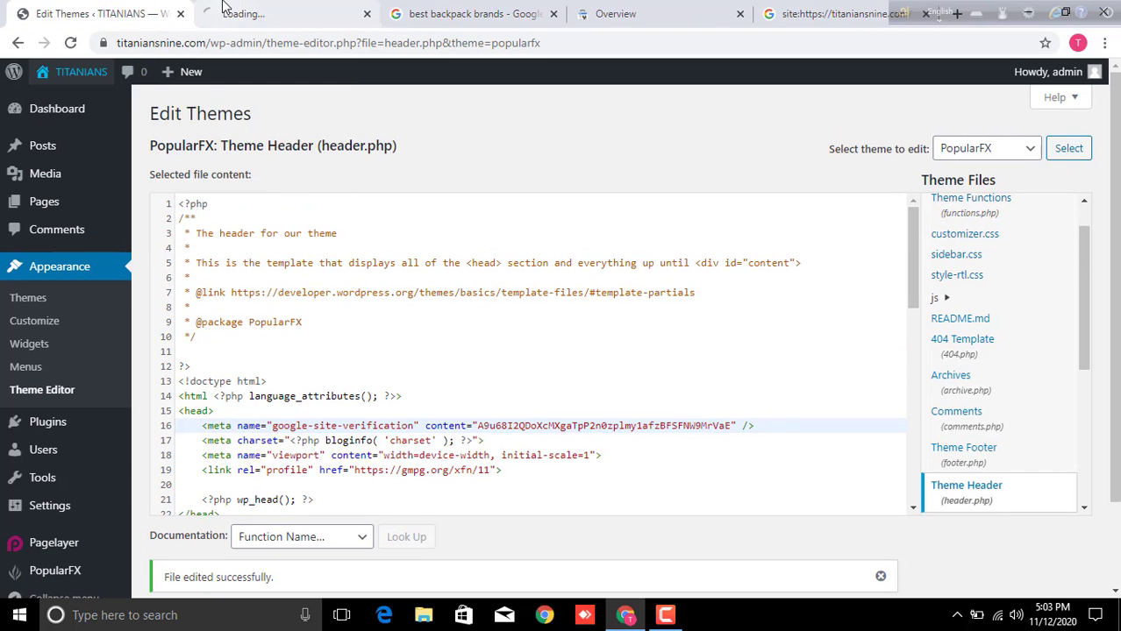
pyautogui.click(224, 10)
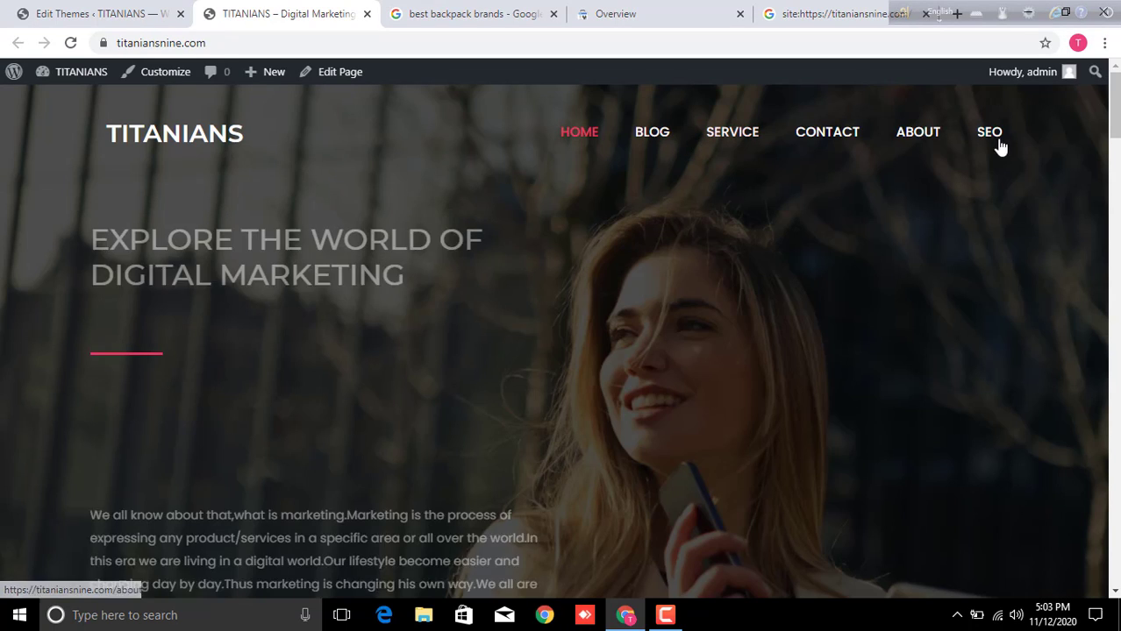
# Return to Search Console and review the Performance, Coverage and Enhancements sections of the property's Overview.
pyautogui.click(659, 7)
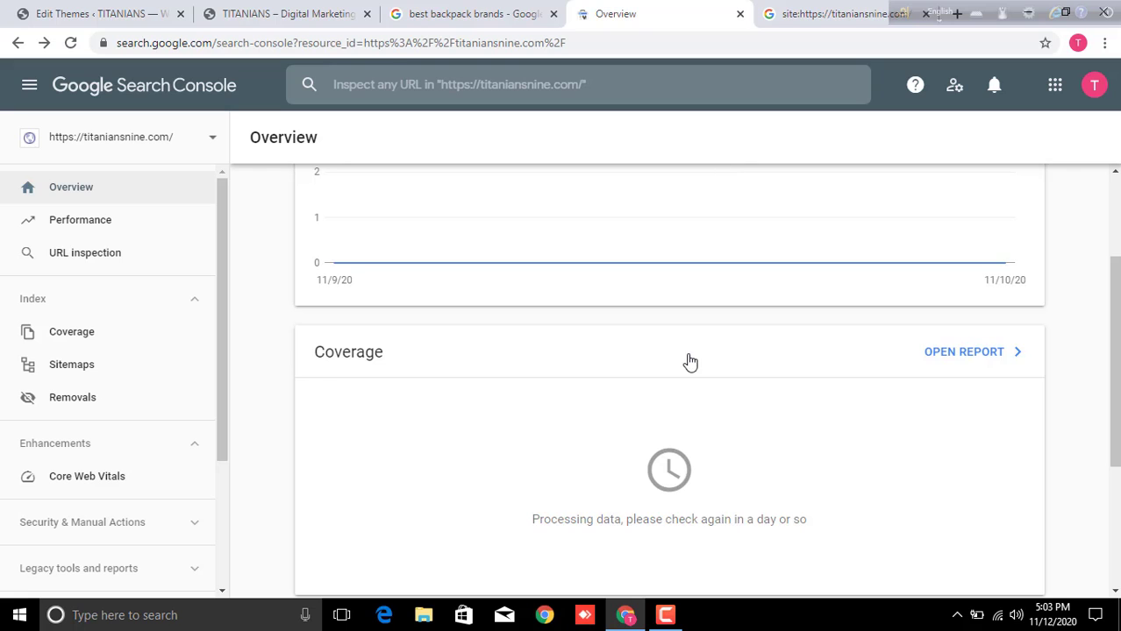
pyautogui.scroll(2, 688, 360)
pyautogui.scroll(-4, 688, 342)
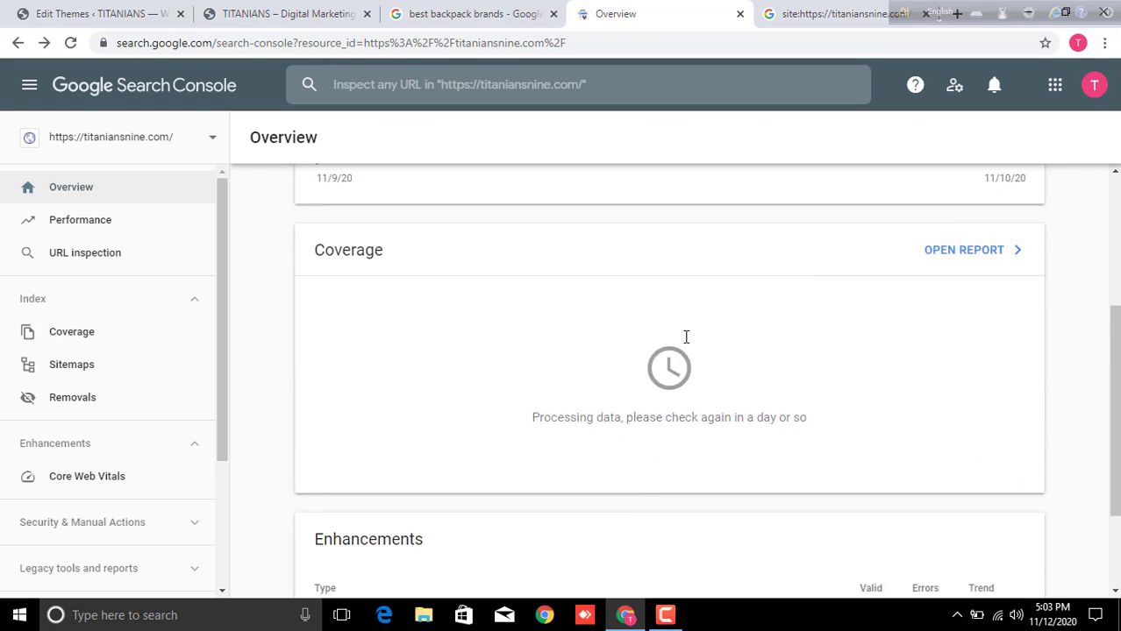
pyautogui.scroll(2, 537, 366)
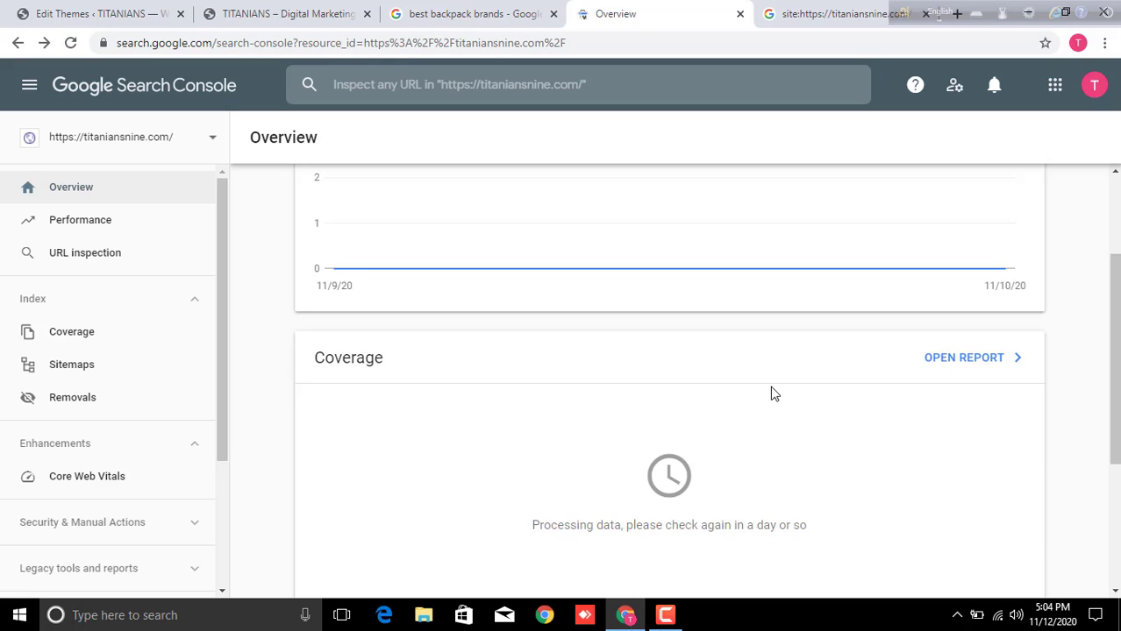
pyautogui.scroll(2, 542, 243)
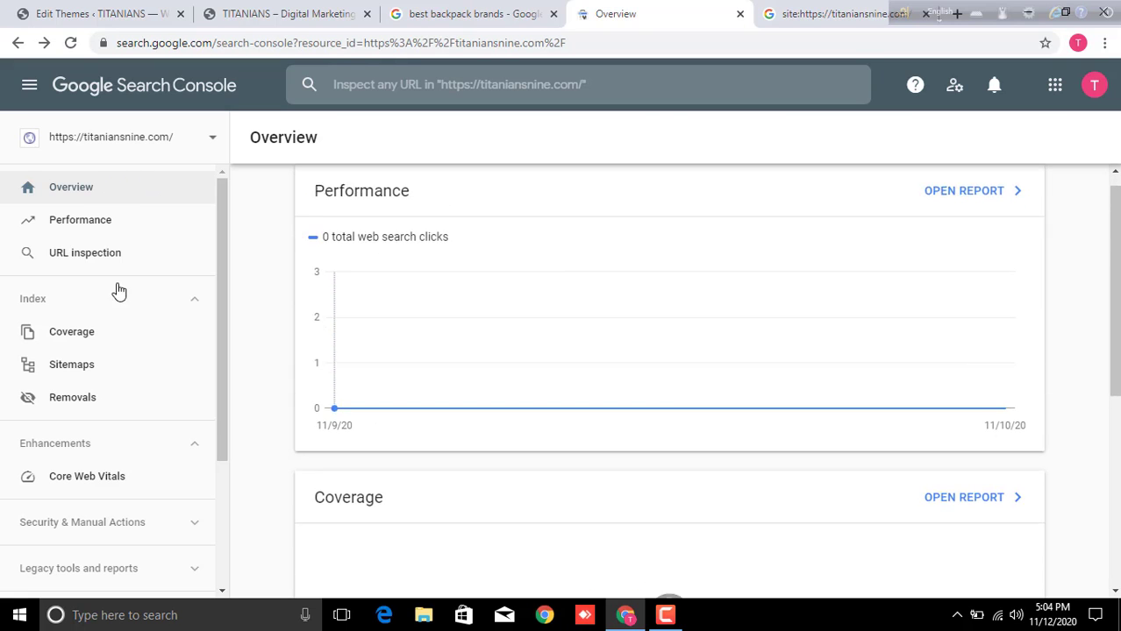
# Open the property's Performance report and add the Average position metric to the chart.
pyautogui.click(100, 224)
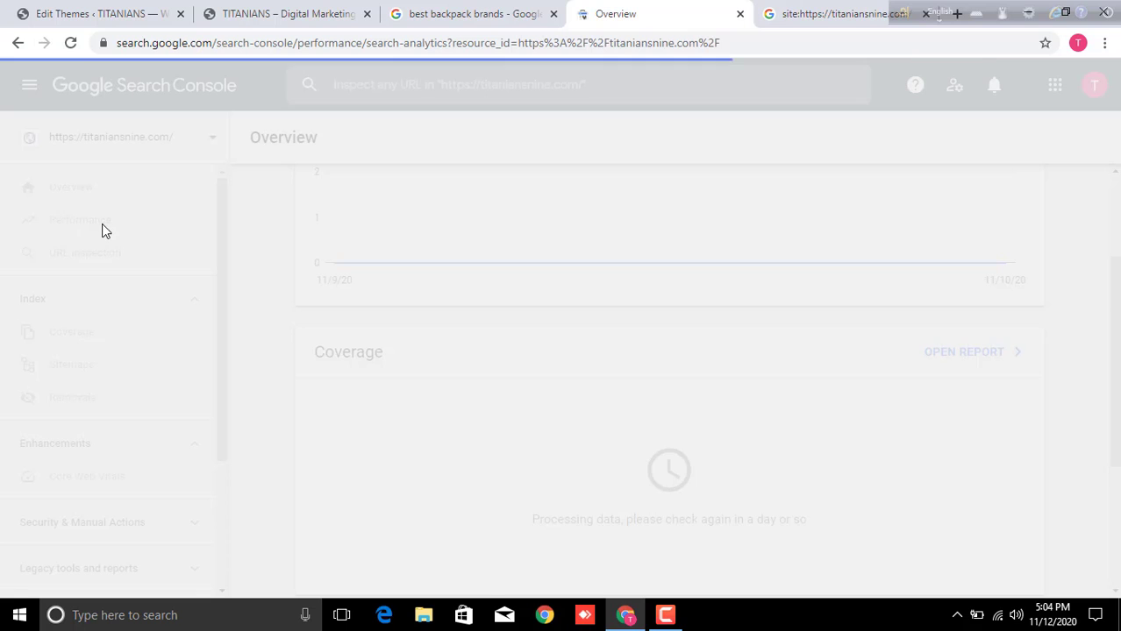
pyautogui.click(1033, 540)
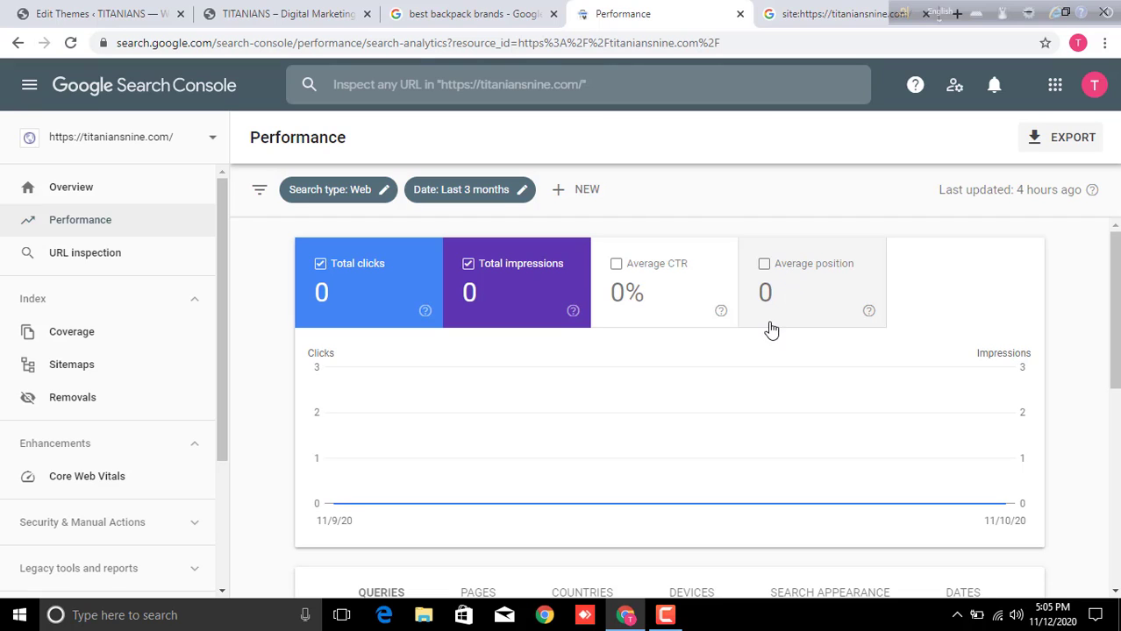
pyautogui.click(815, 281)
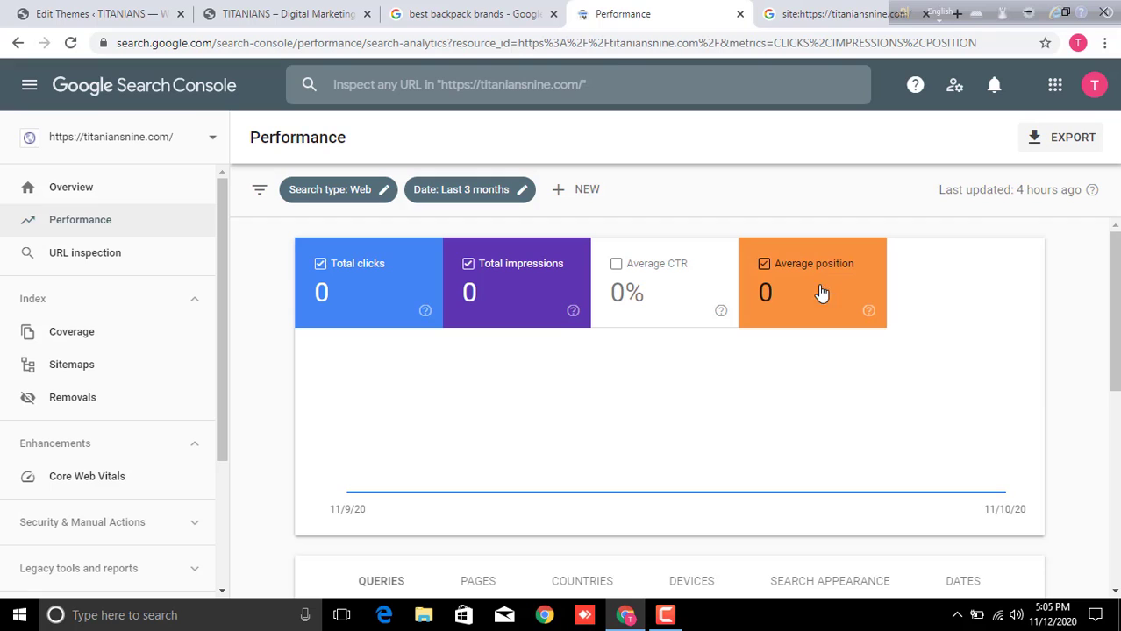
# Look through the Performance report's breakdowns by pages, countries and devices, then return to queries.
pyautogui.scroll(-3, 802, 290)
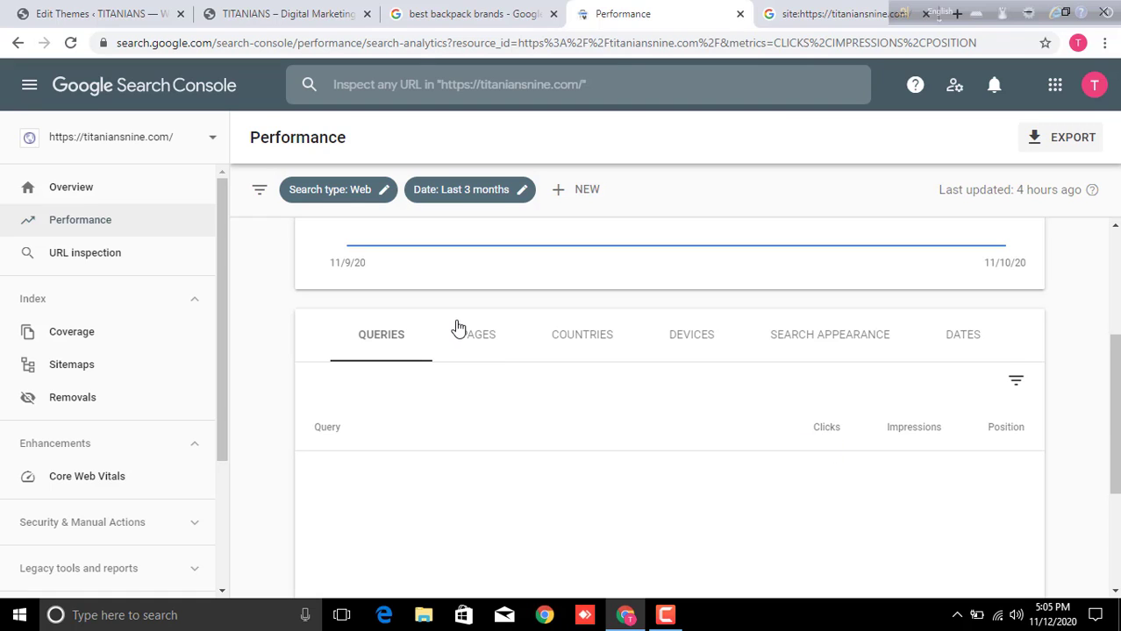
pyautogui.click(478, 338)
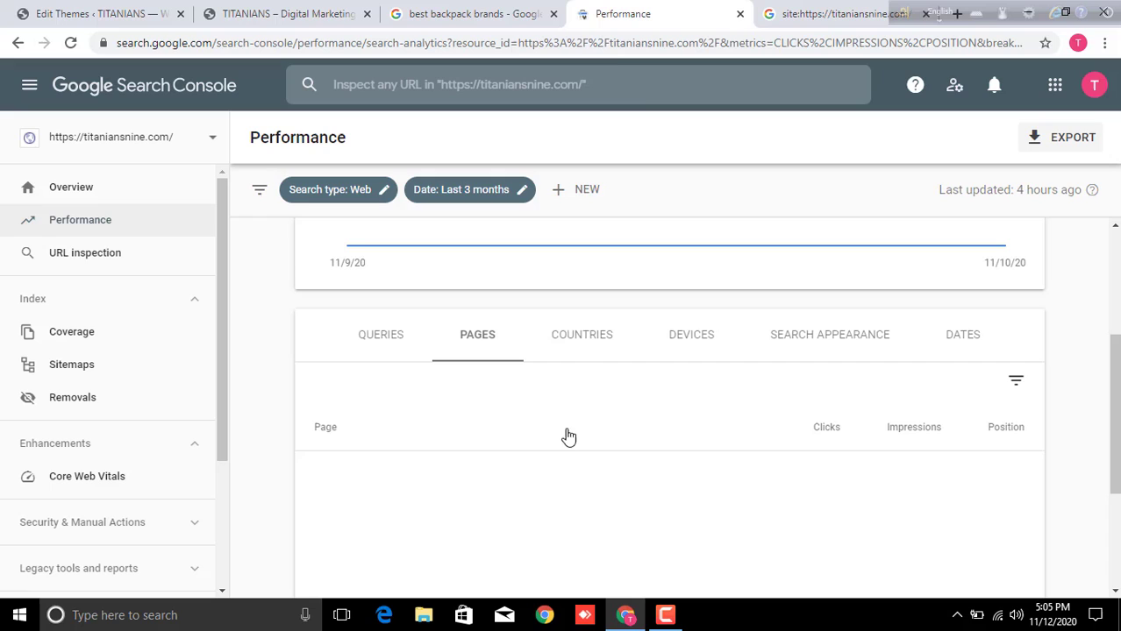
pyautogui.click(571, 341)
pyautogui.click(685, 341)
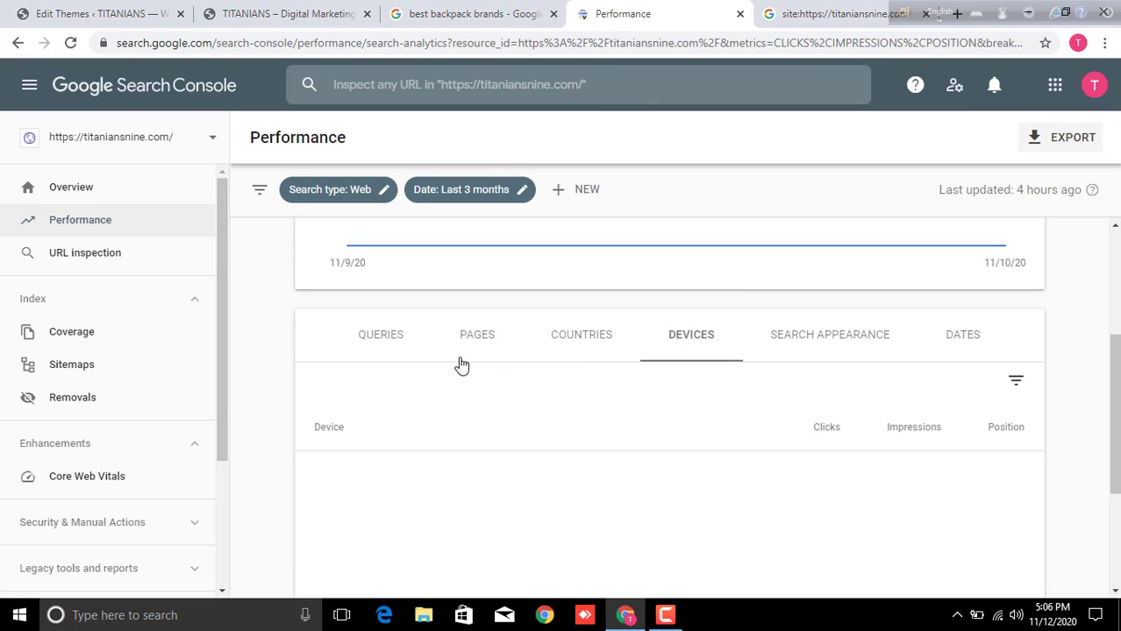
pyautogui.click(390, 343)
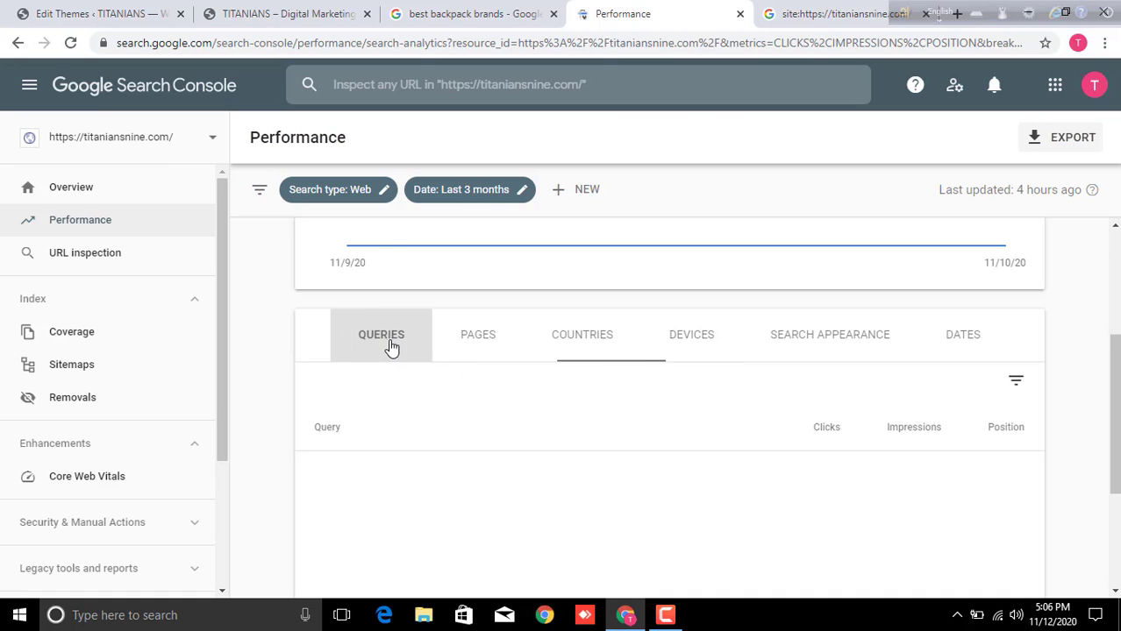
pyautogui.scroll(3, 449, 387)
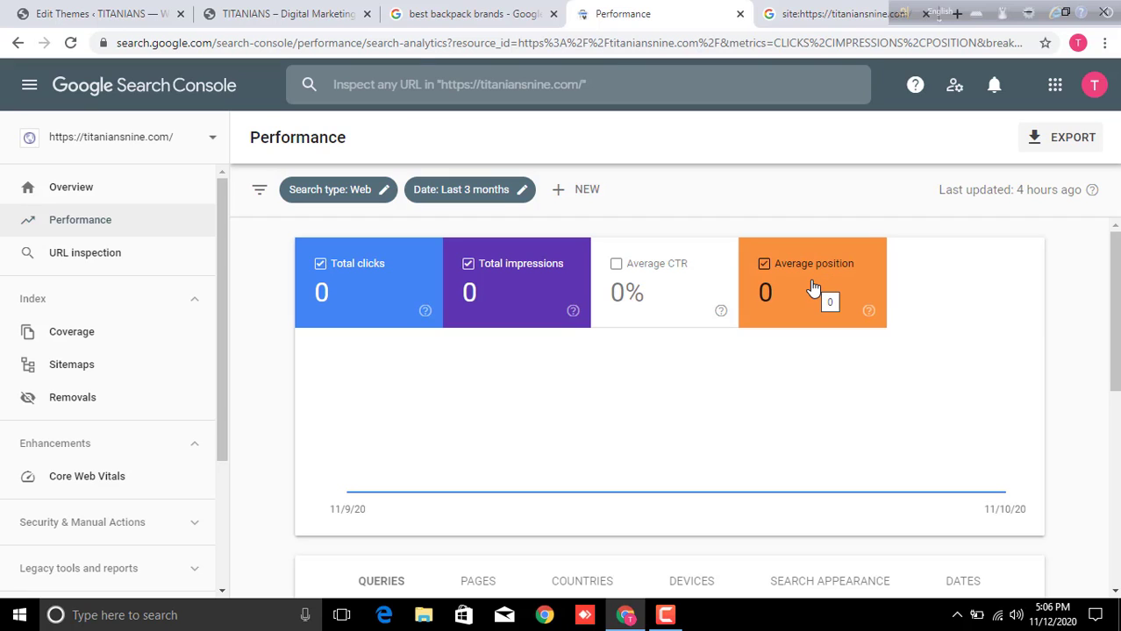
pyautogui.click(81, 263)
pyautogui.click(213, 256)
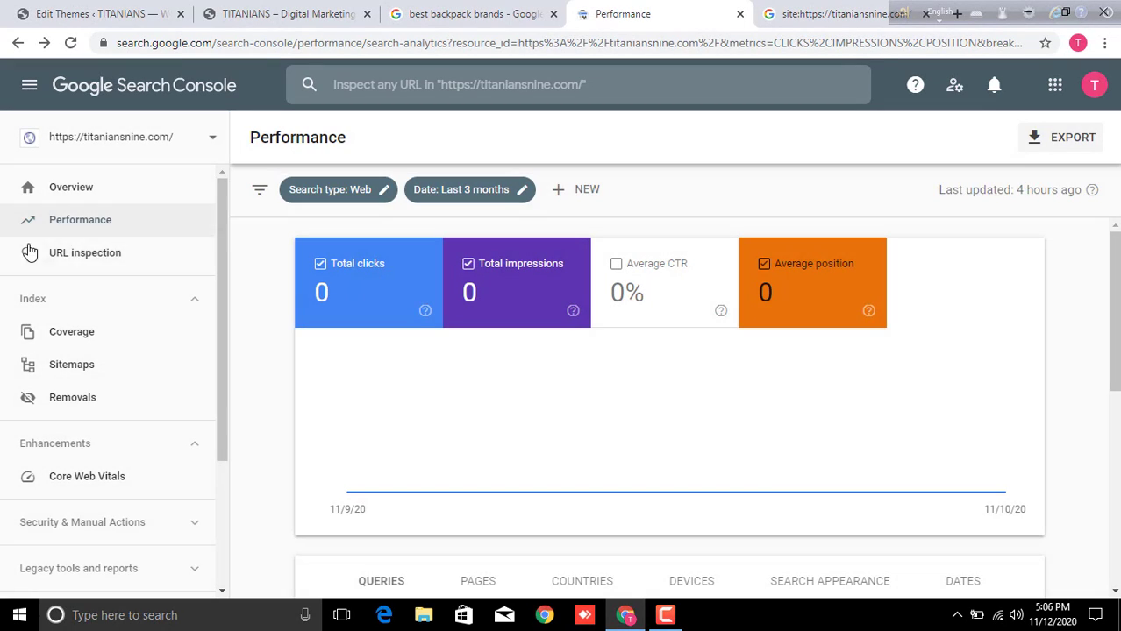
pyautogui.click(69, 244)
pyautogui.click(165, 273)
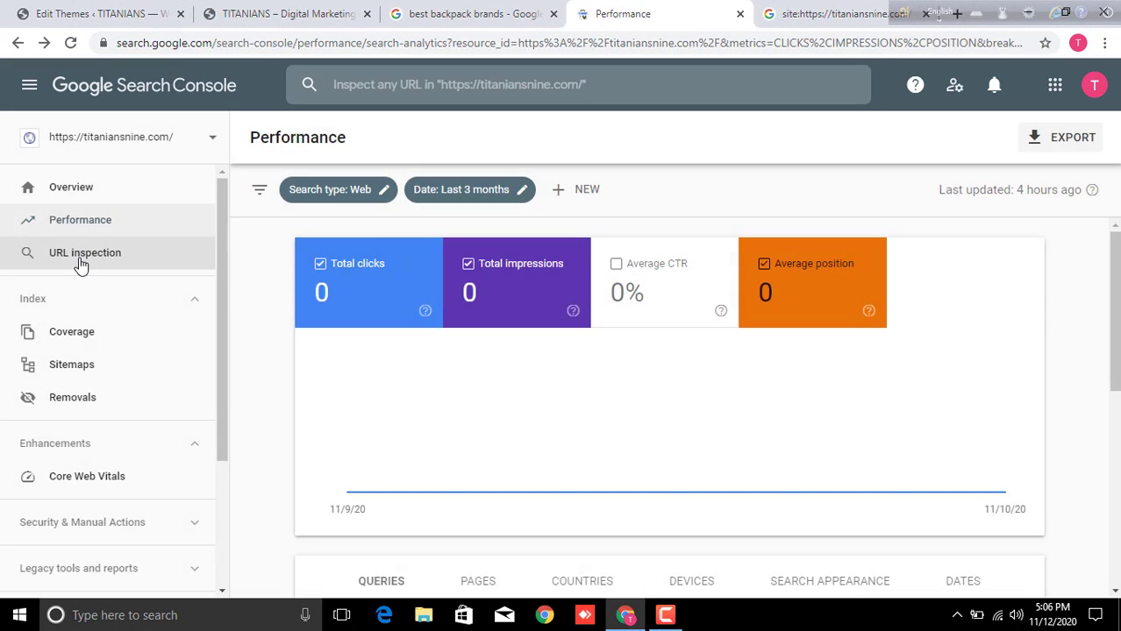
pyautogui.click(82, 260)
pyautogui.click(255, 262)
pyautogui.click(110, 254)
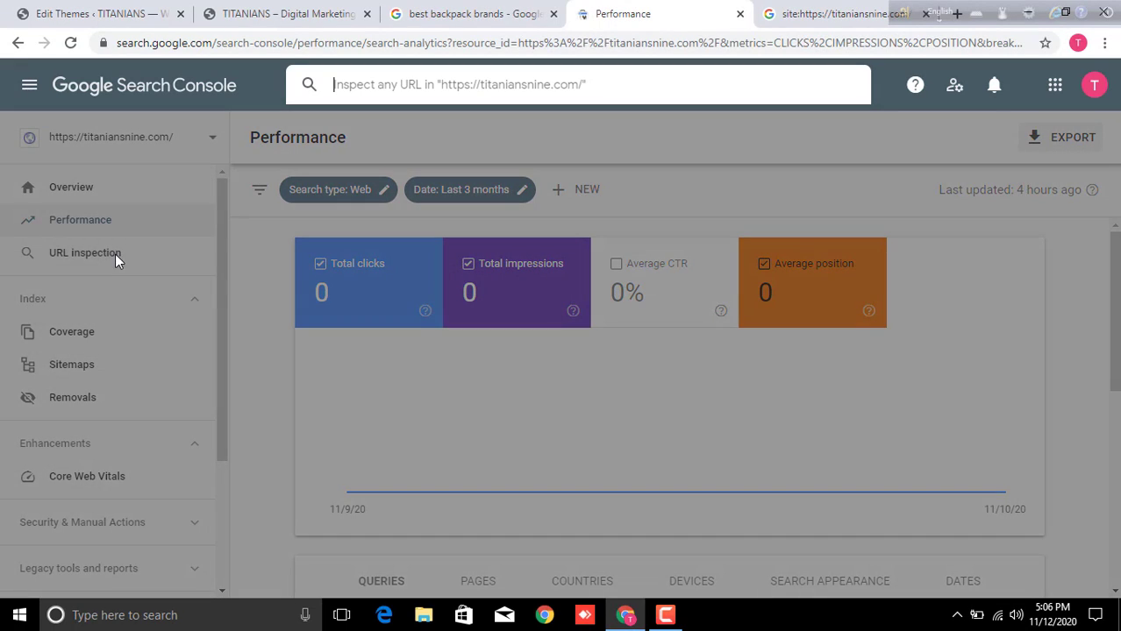
pyautogui.click(249, 298)
pyautogui.click(93, 259)
pyautogui.click(257, 292)
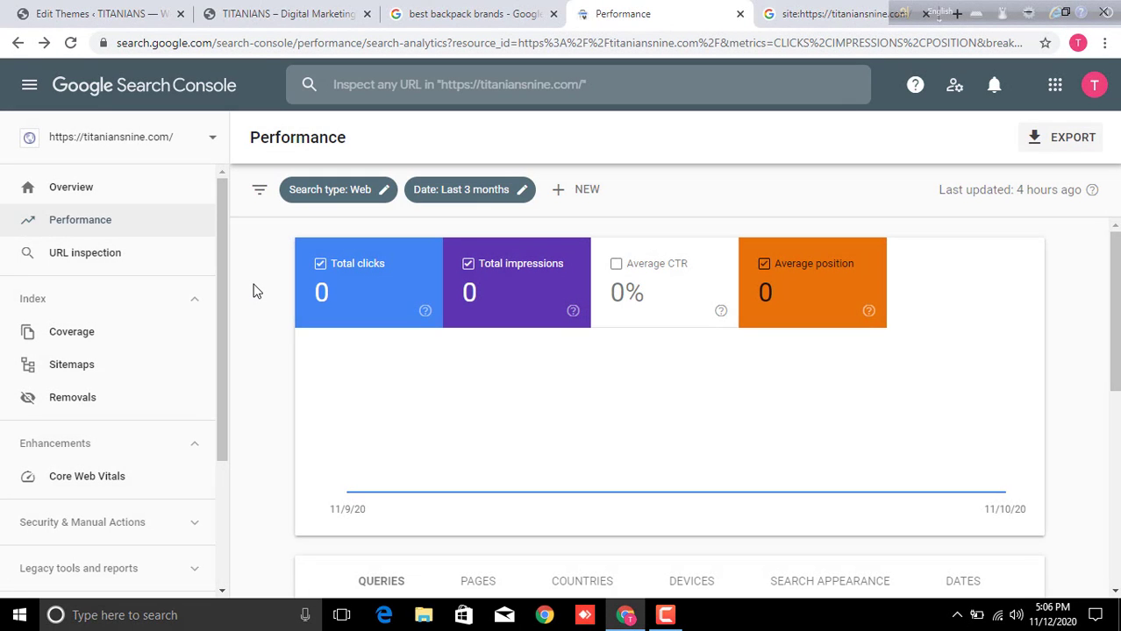
pyautogui.click(123, 265)
pyautogui.click(276, 340)
pyautogui.click(93, 263)
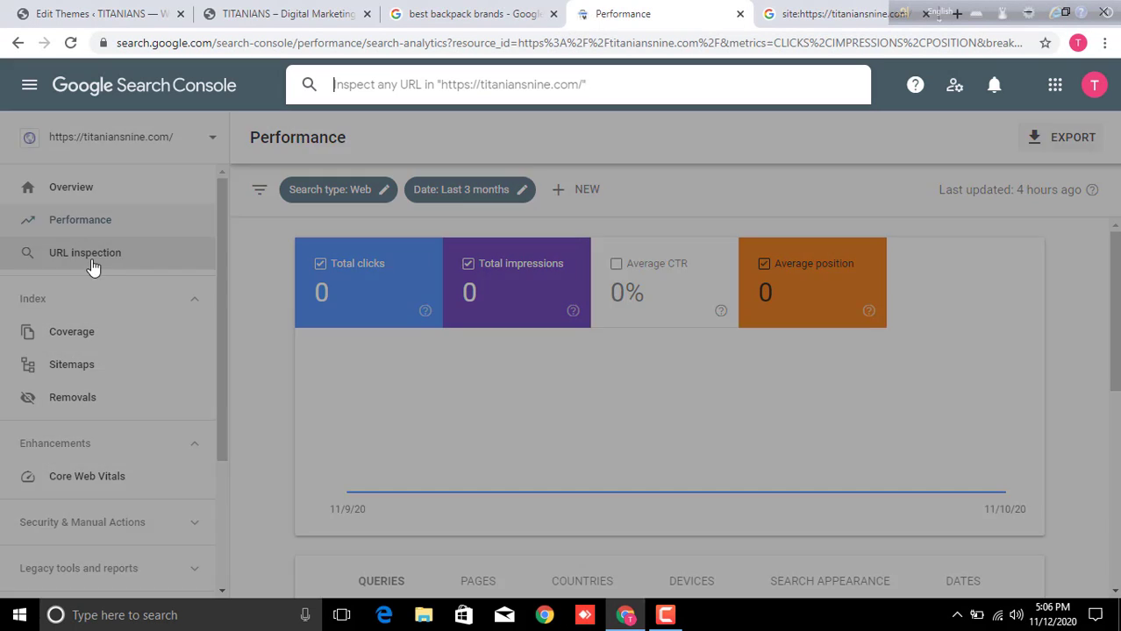
pyautogui.click(515, 326)
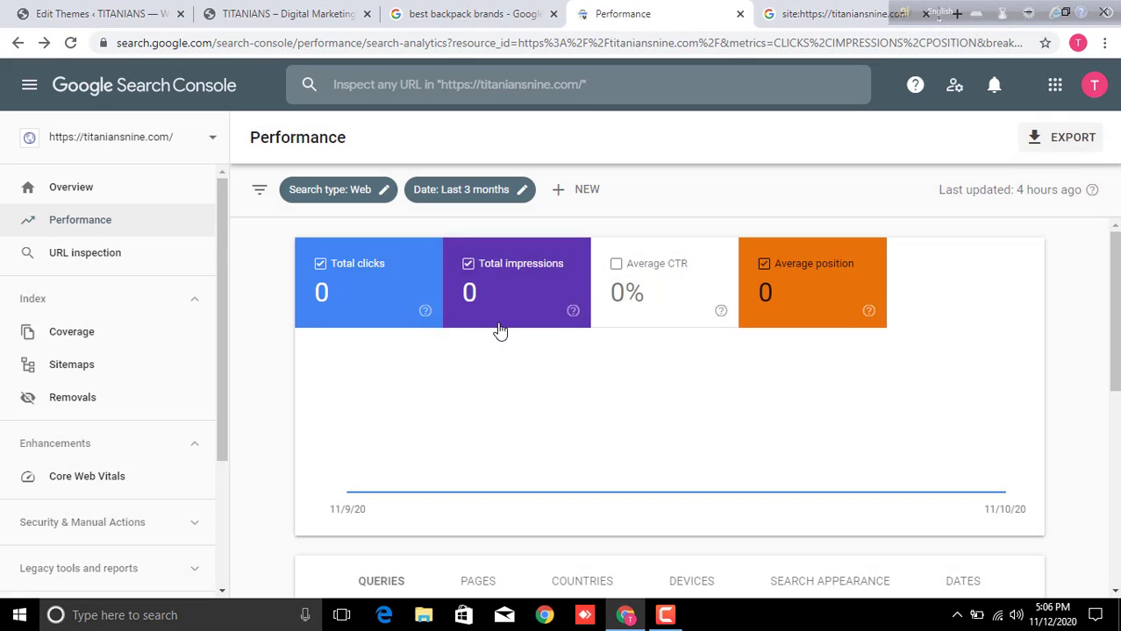
pyautogui.click(127, 265)
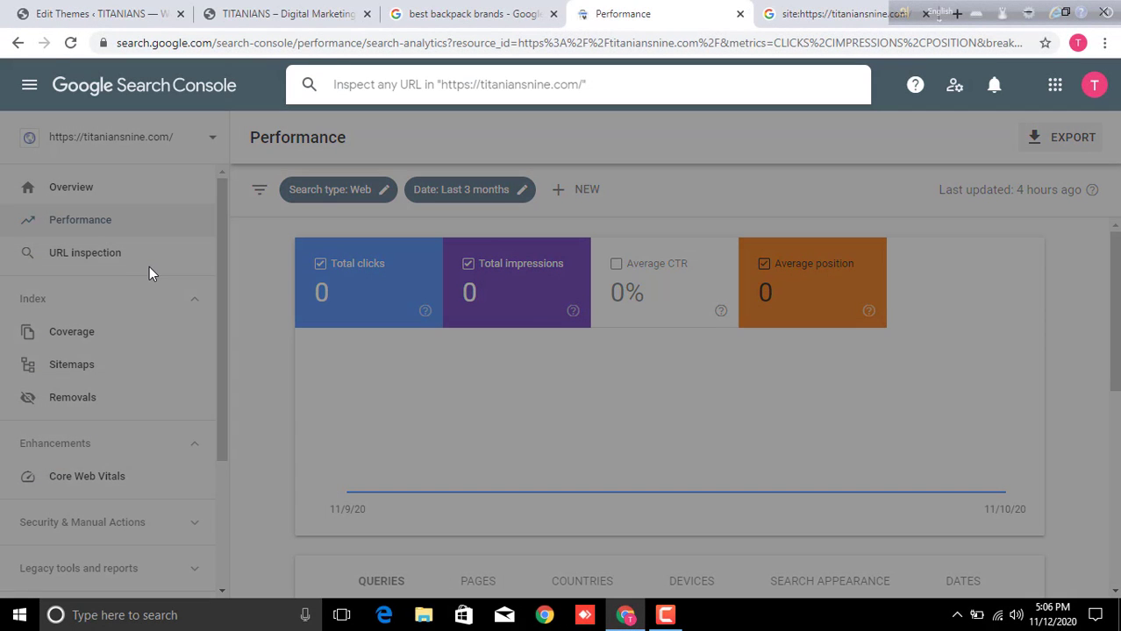
pyautogui.click(478, 345)
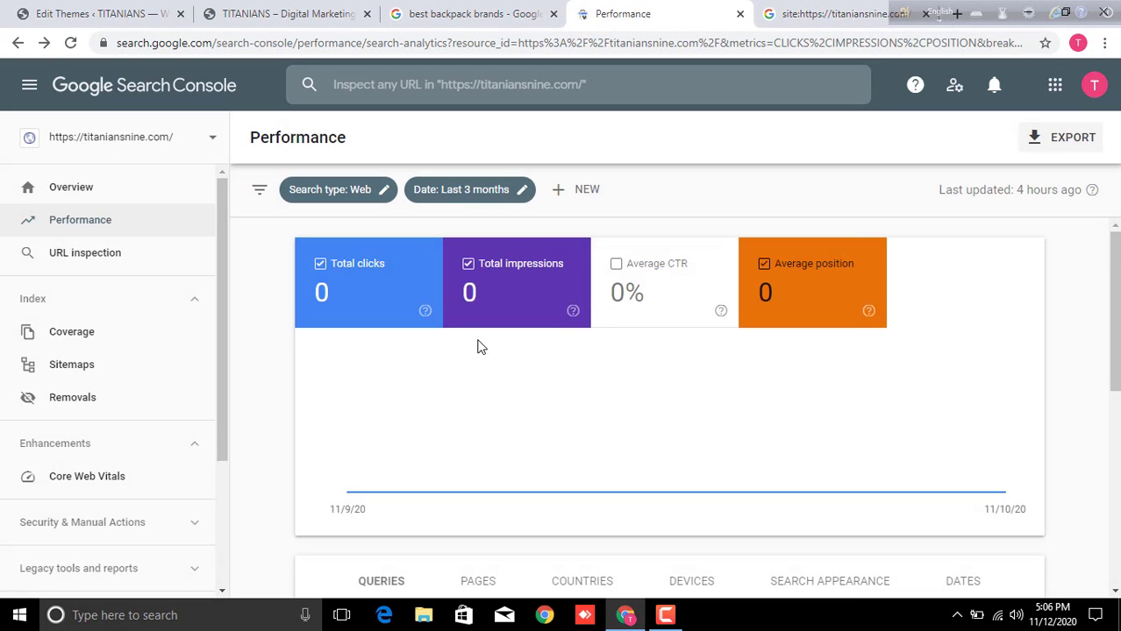
# Try pasting the copied site verification tag as the URL to inspect, and undo the entry.
pyautogui.click(79, 254)
pyautogui.rightClick(485, 84)
pyautogui.click(525, 187)
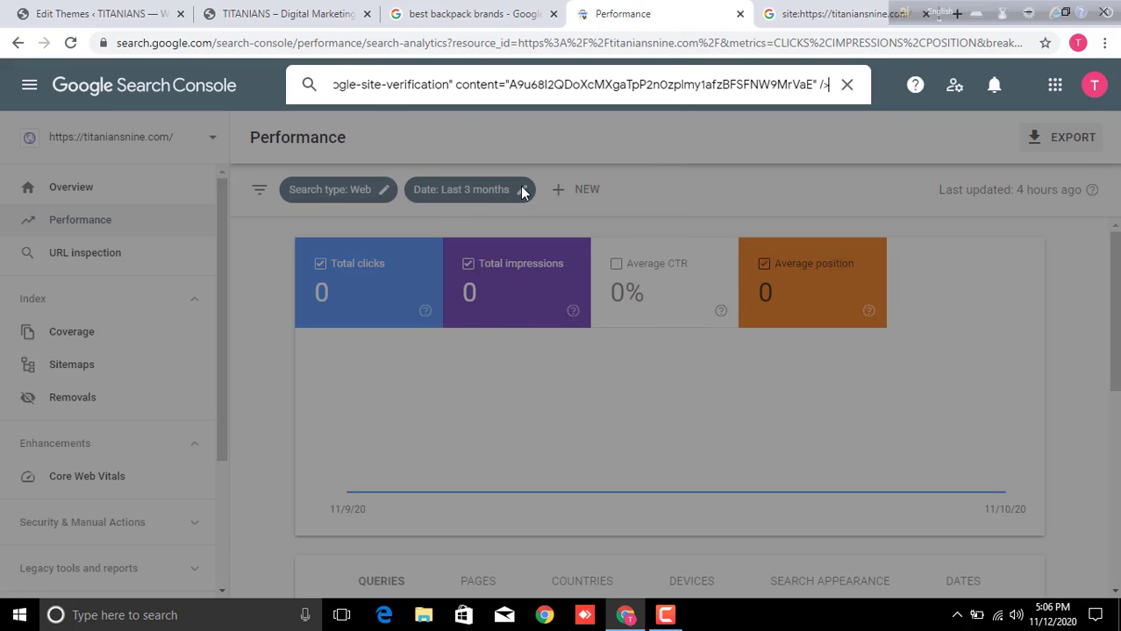
pyautogui.hotkey('ctrl', 'z')
# Copy the TITANIANS home page address from its browser tab, inspect that URL in Search Console and dismiss the URL inspection tip.
pyautogui.click(293, 7)
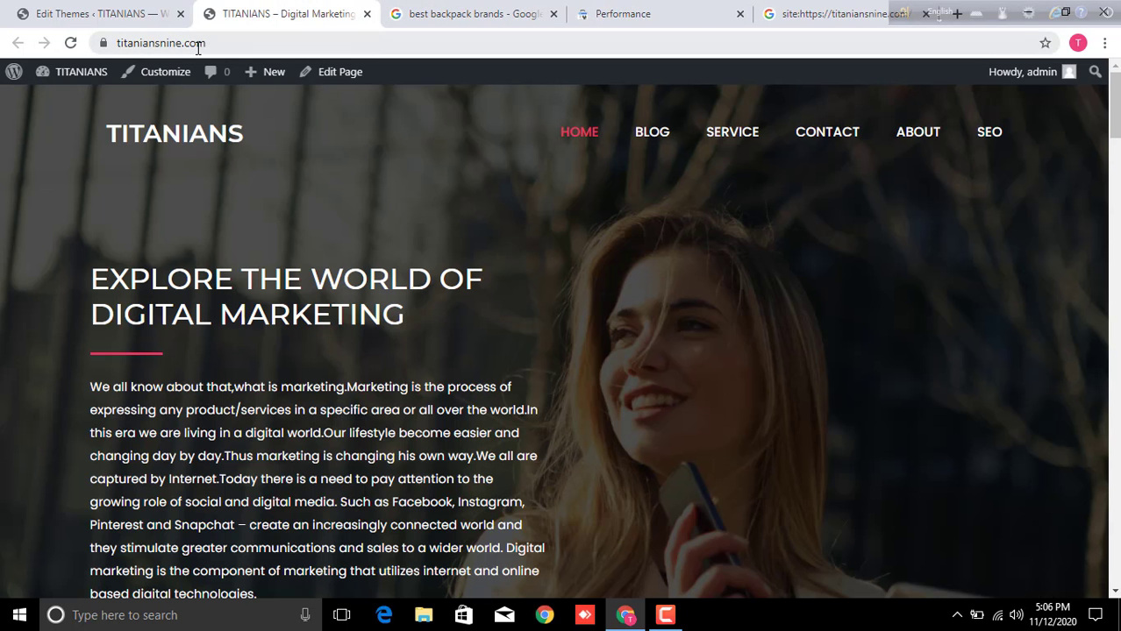
pyautogui.click(199, 44)
pyautogui.rightClick(145, 43)
pyautogui.click(195, 131)
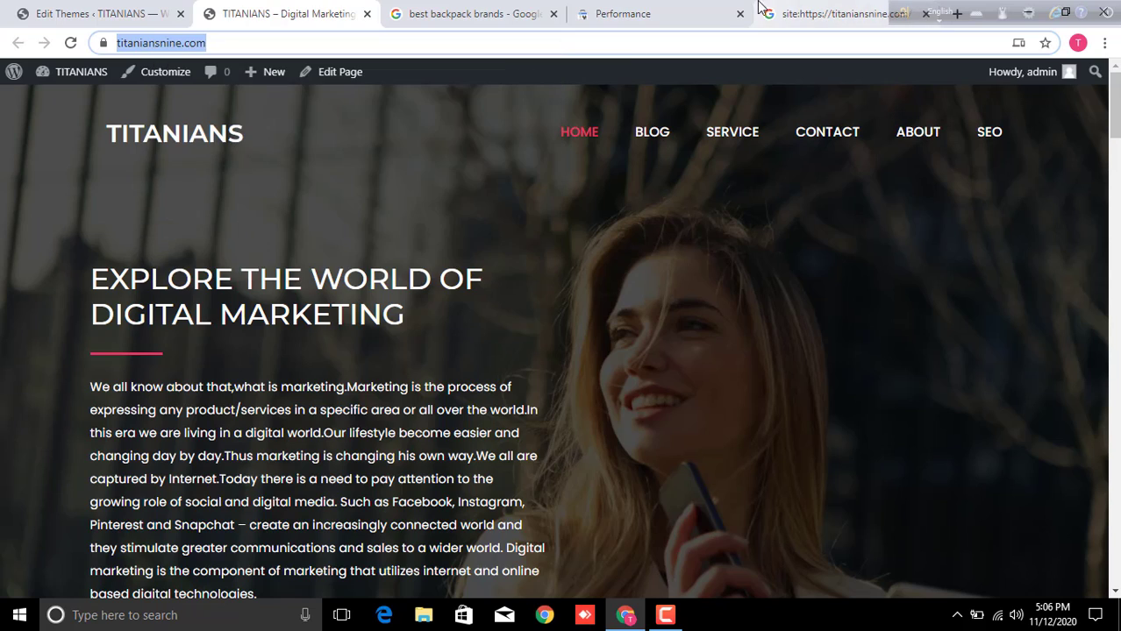
pyautogui.click(652, 7)
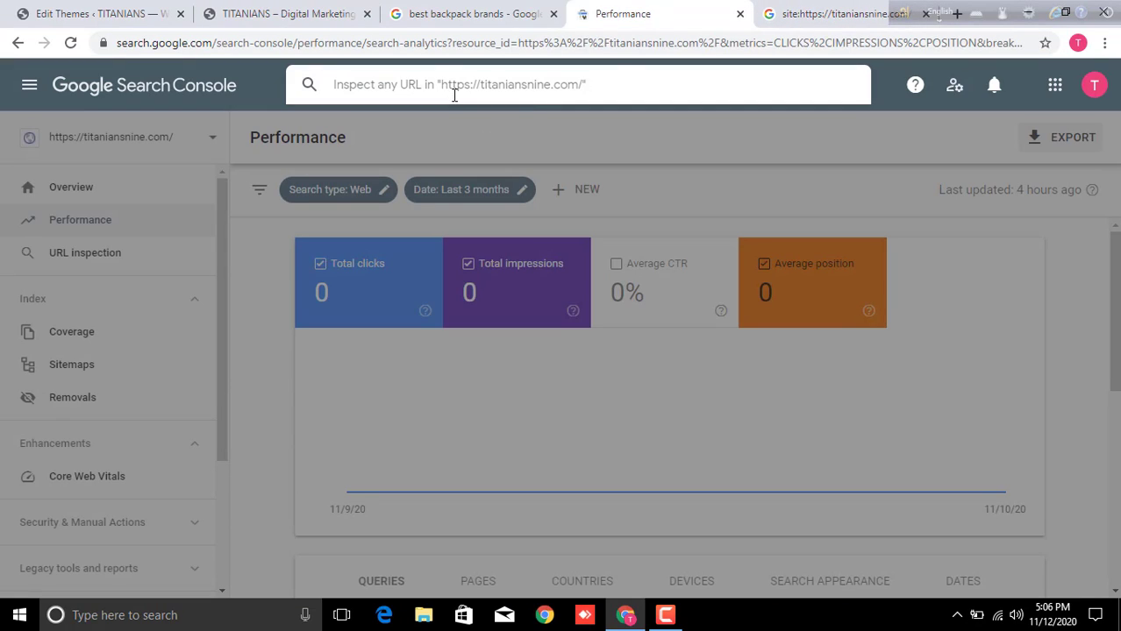
pyautogui.hotkey('ctrl', 'v')
pyautogui.press('Return')
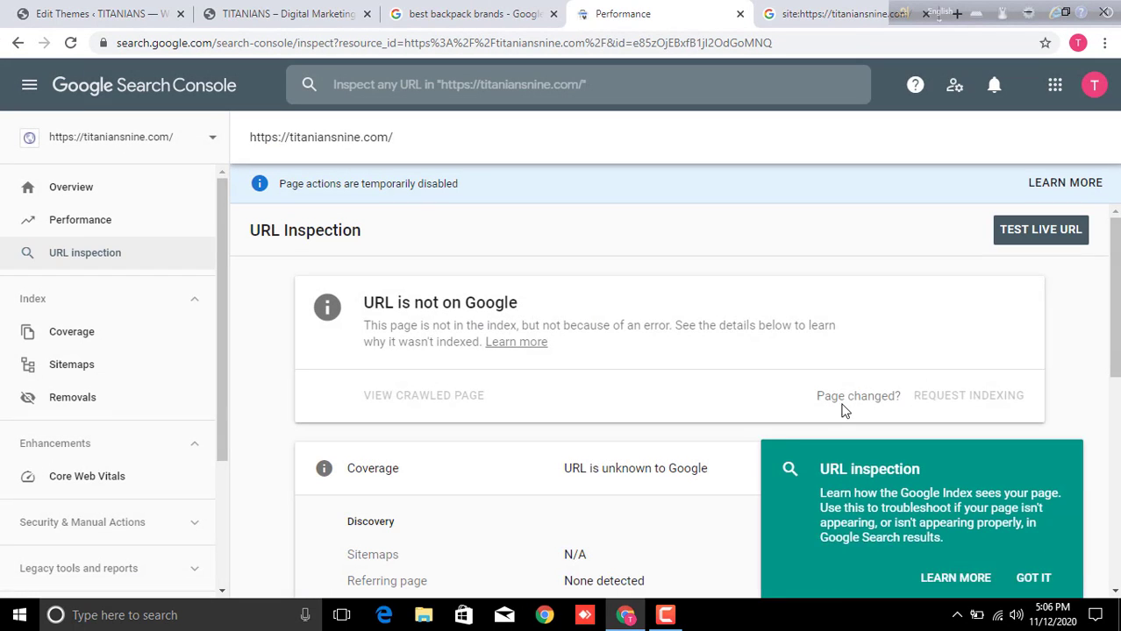
pyautogui.click(1032, 541)
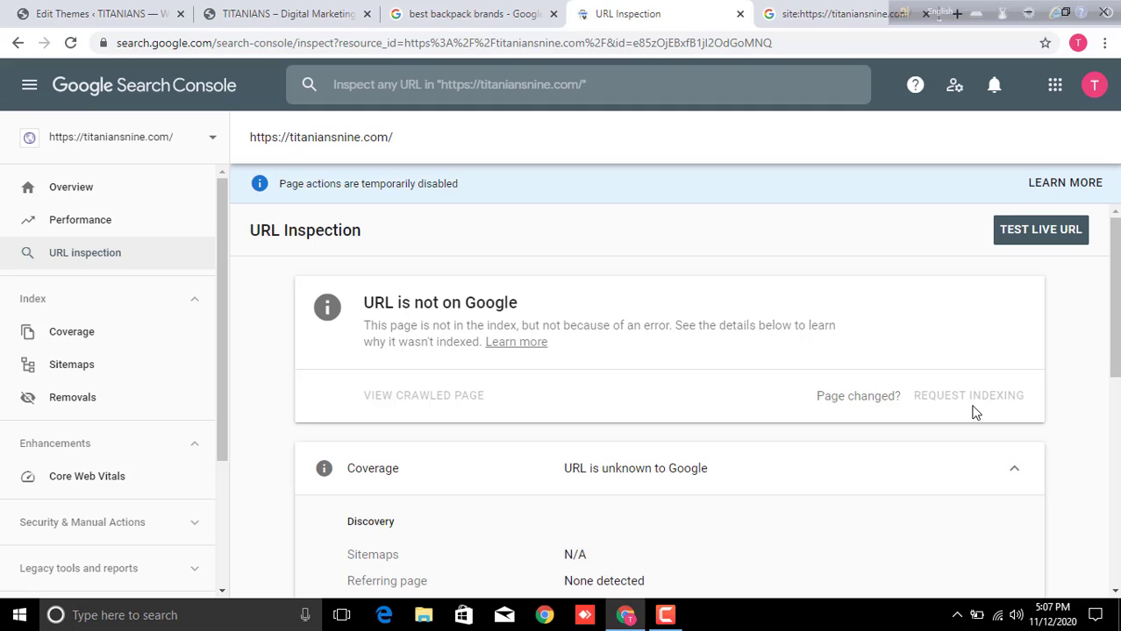
# Examine the inspected URL's index status and the availability of its Request indexing option.
pyautogui.moveTo(364, 303); pyautogui.dragTo(600, 302)
pyautogui.click(600, 302)
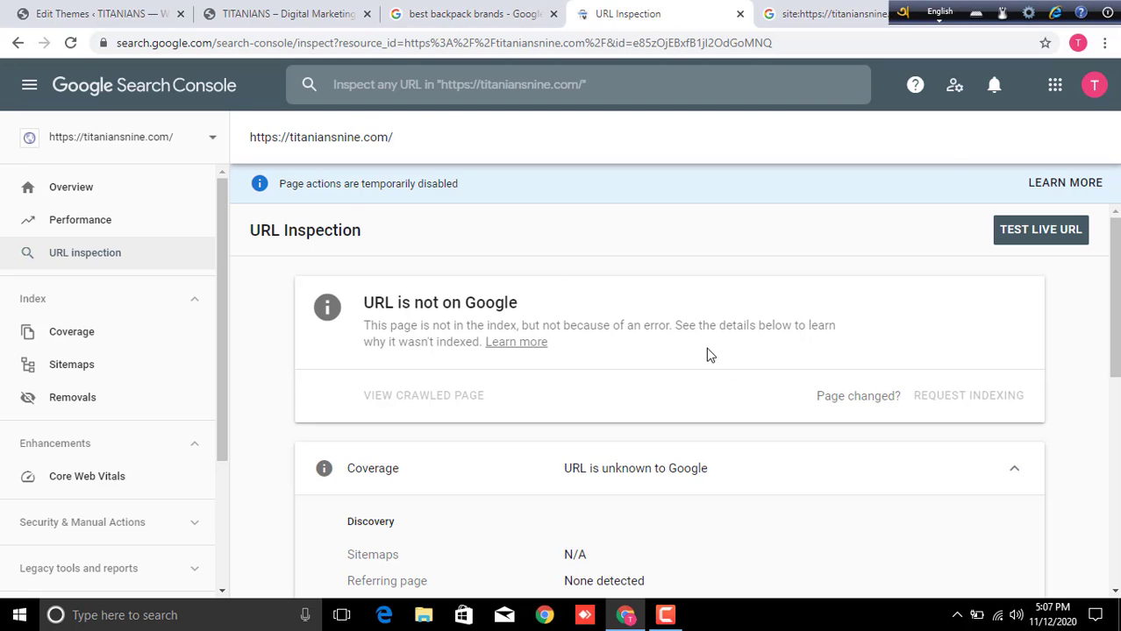
pyautogui.scroll(-2, 714, 354)
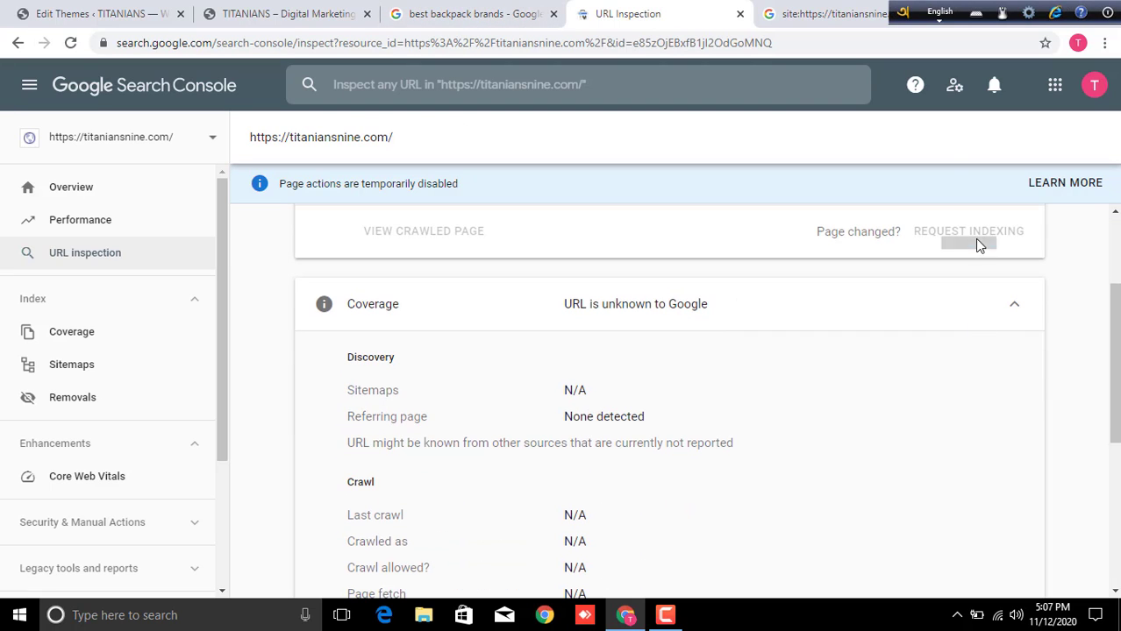
pyautogui.scroll(1, 951, 307)
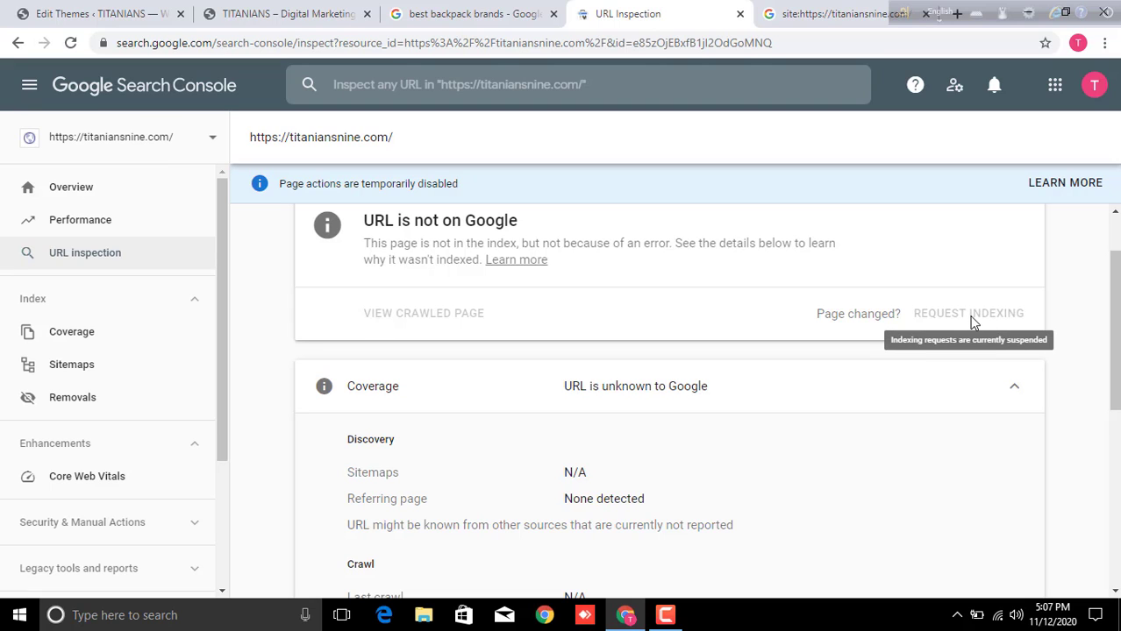
pyautogui.scroll(1, 642, 448)
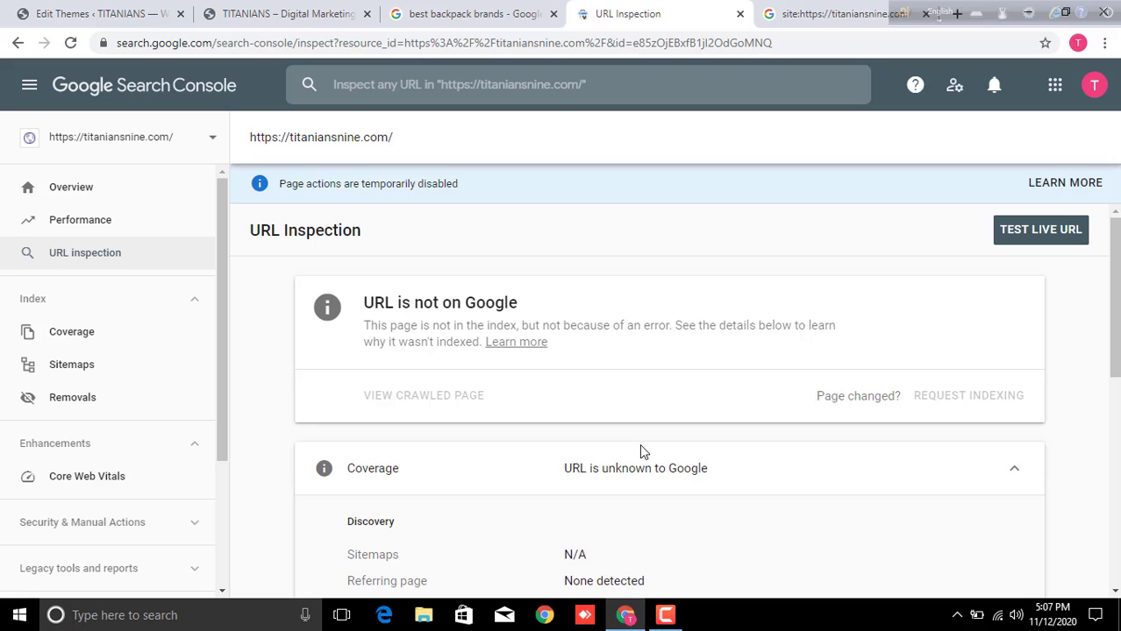
# Read through the URL inspection's Discovery, Crawl and Indexing details under Coverage, along with its Enhancements section.
pyautogui.scroll(-2, 642, 451)
pyautogui.scroll(2, 627, 471)
pyautogui.scroll(-2, 401, 417)
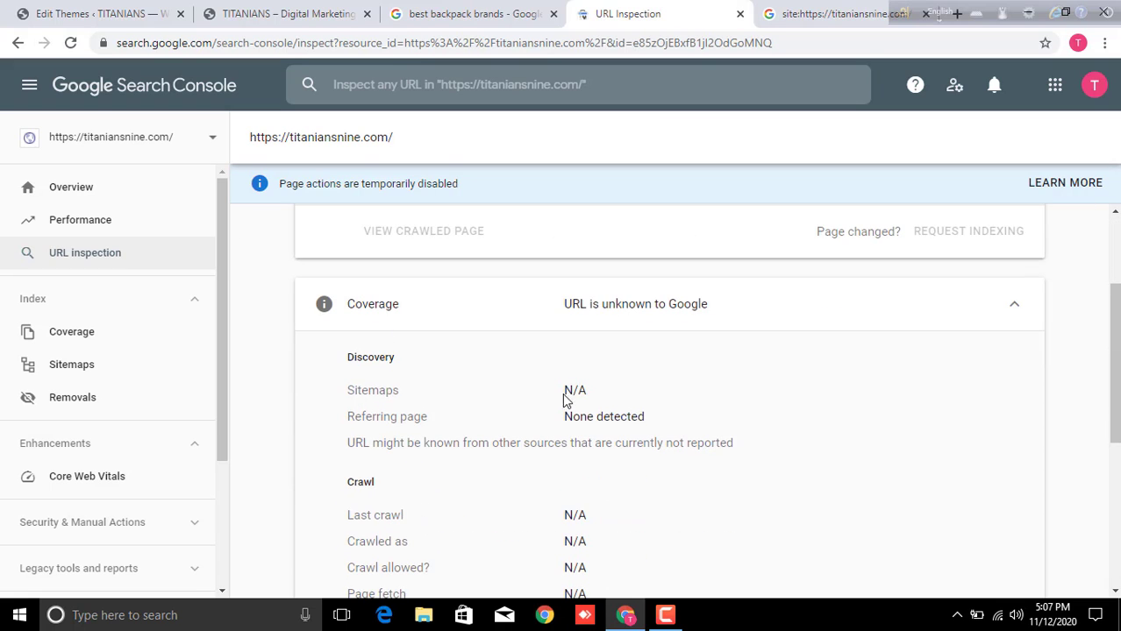
pyautogui.scroll(-2, 574, 398)
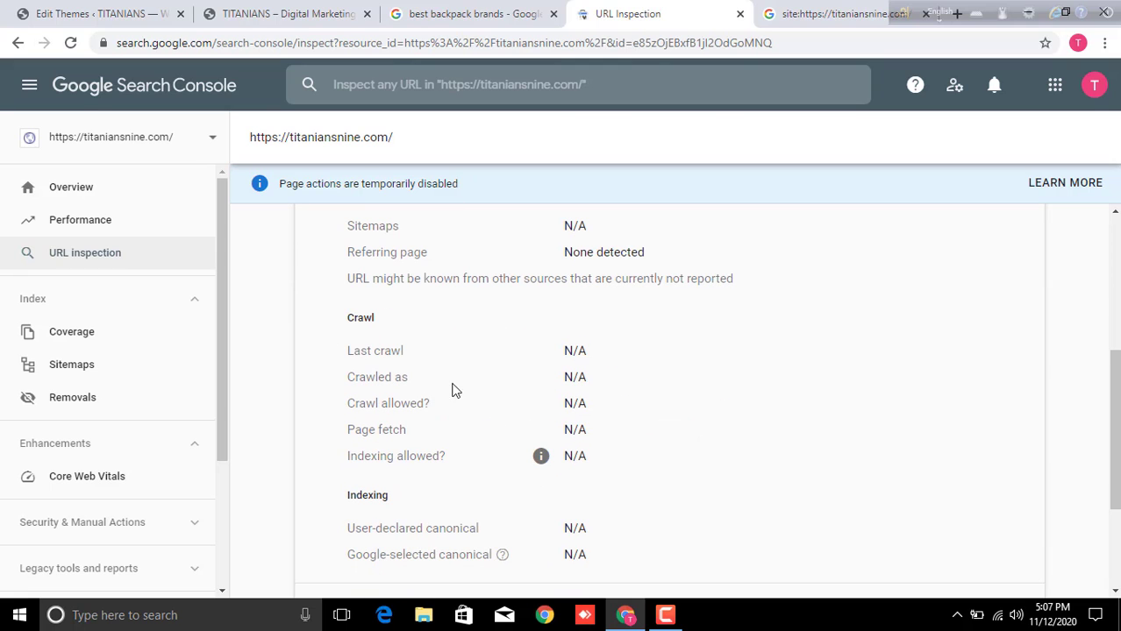
pyautogui.scroll(-2, 573, 431)
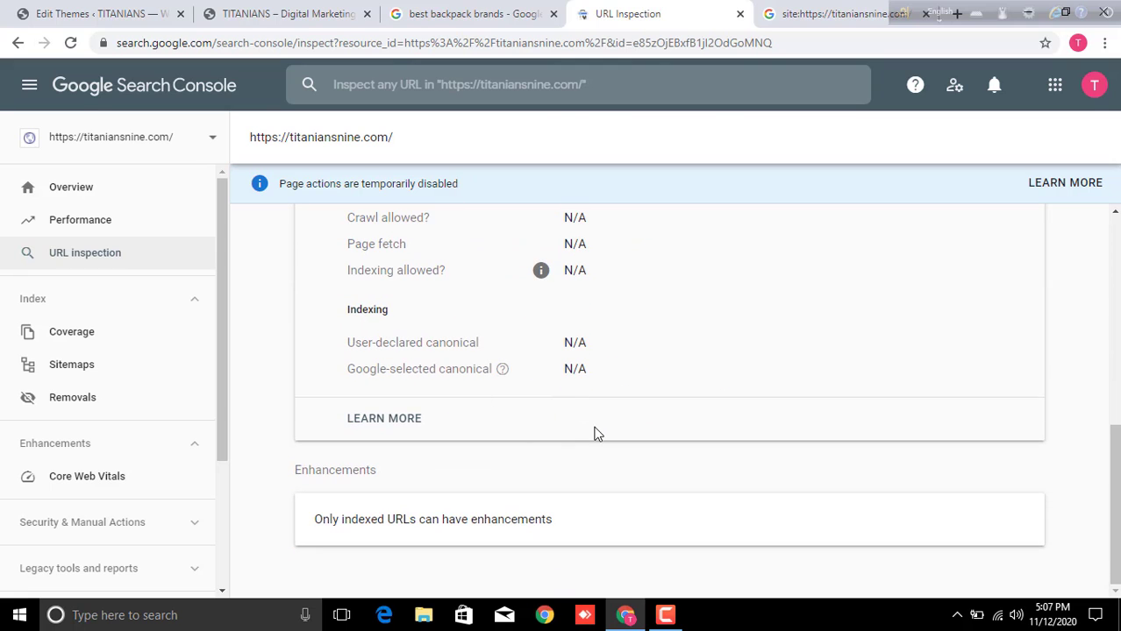
pyautogui.scroll(6, 597, 438)
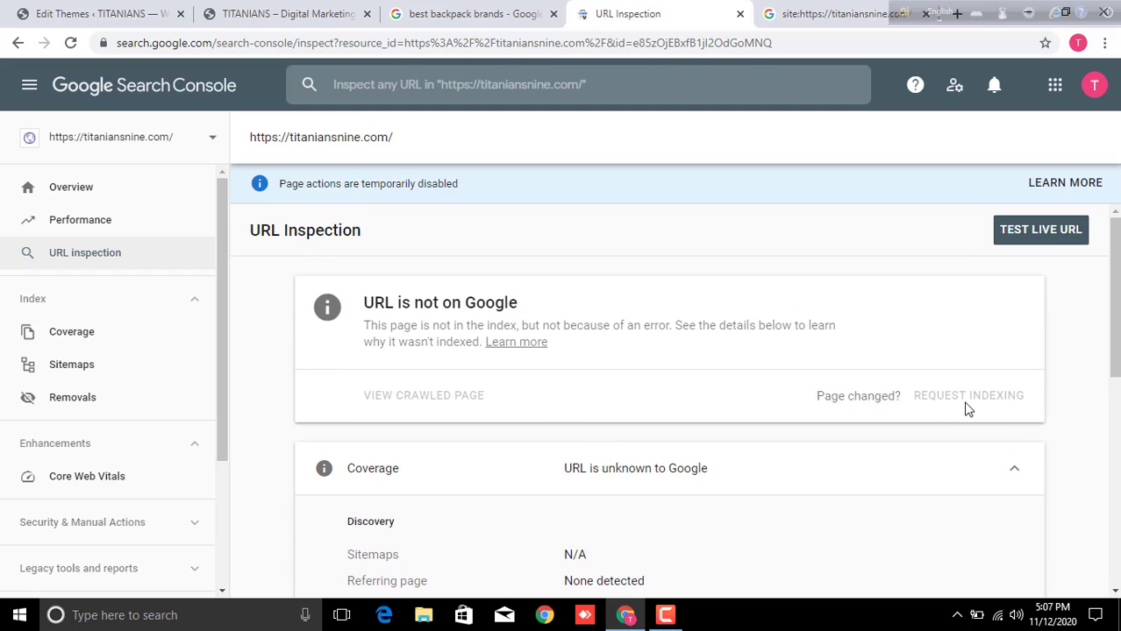
pyautogui.scroll(-3, 688, 468)
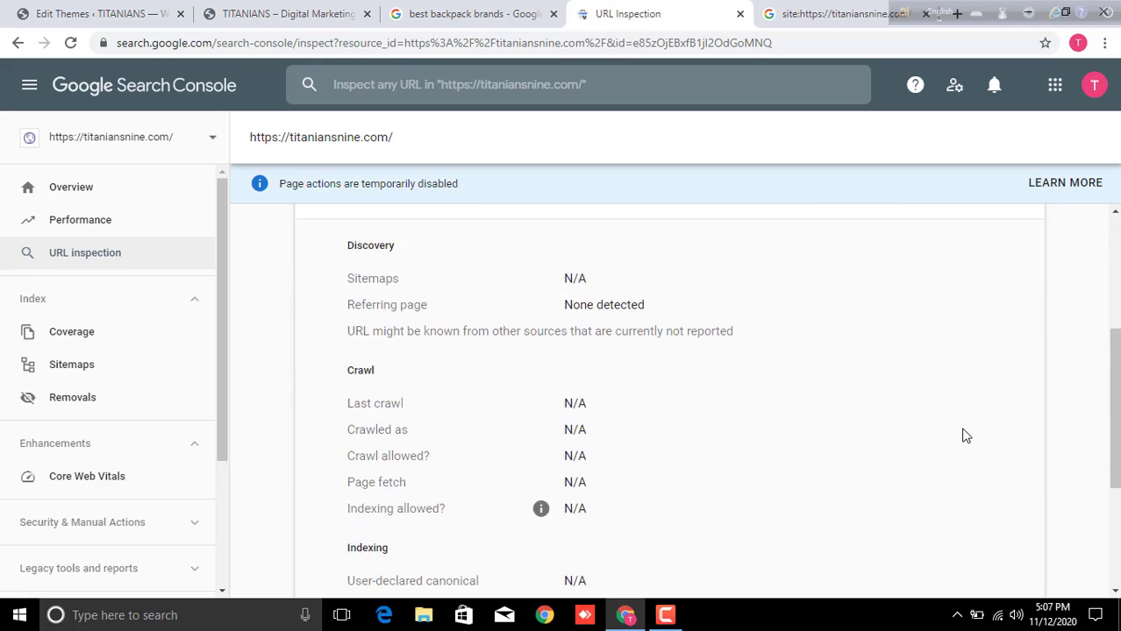
pyautogui.scroll(-3, 963, 435)
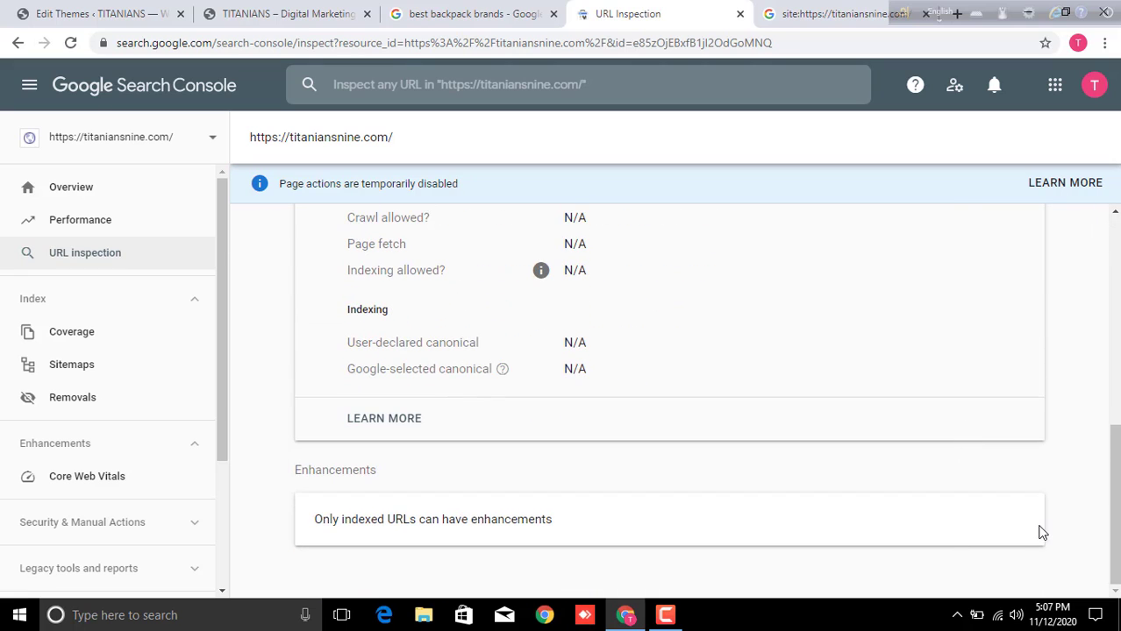
pyautogui.scroll(6, 610, 461)
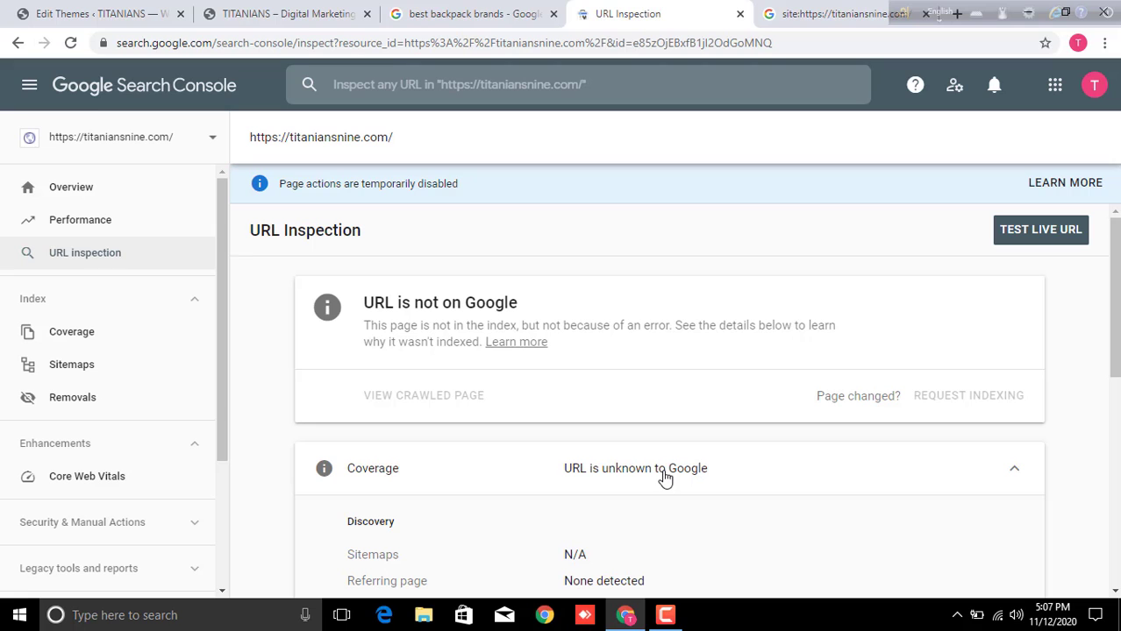
pyautogui.scroll(-3, 633, 486)
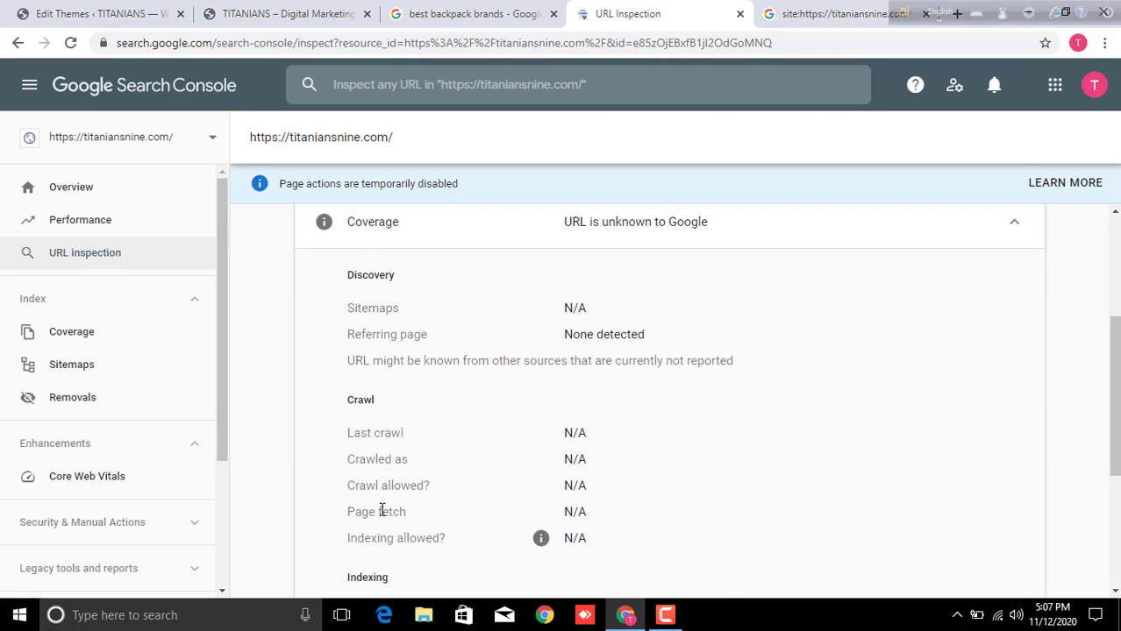
pyautogui.scroll(-3, 382, 511)
pyautogui.scroll(6, 405, 511)
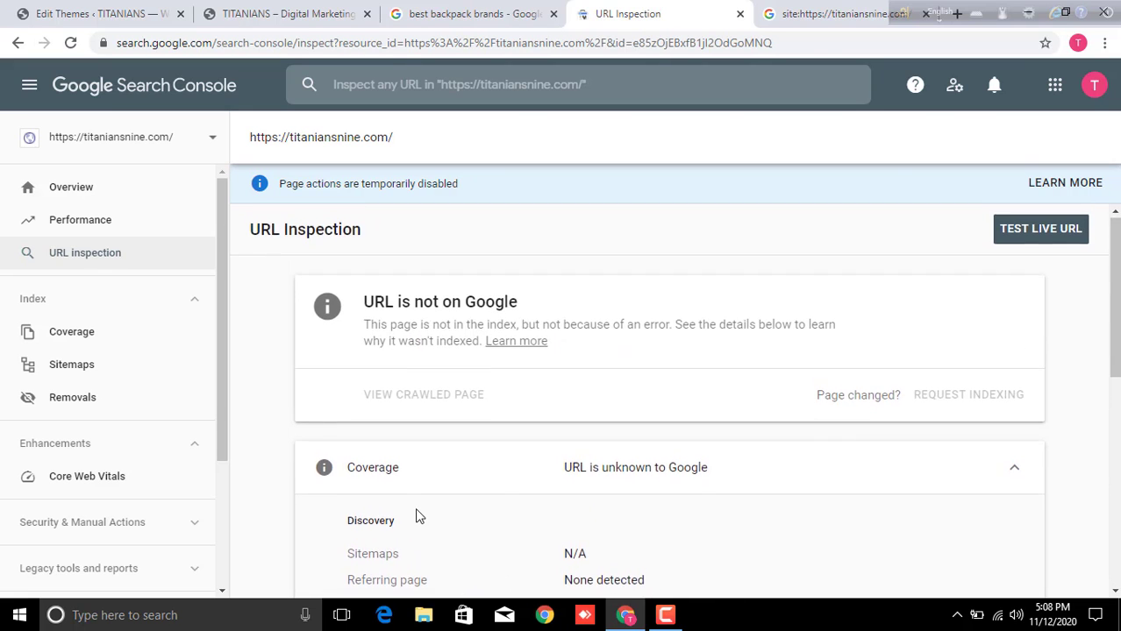
pyautogui.scroll(-3, 418, 516)
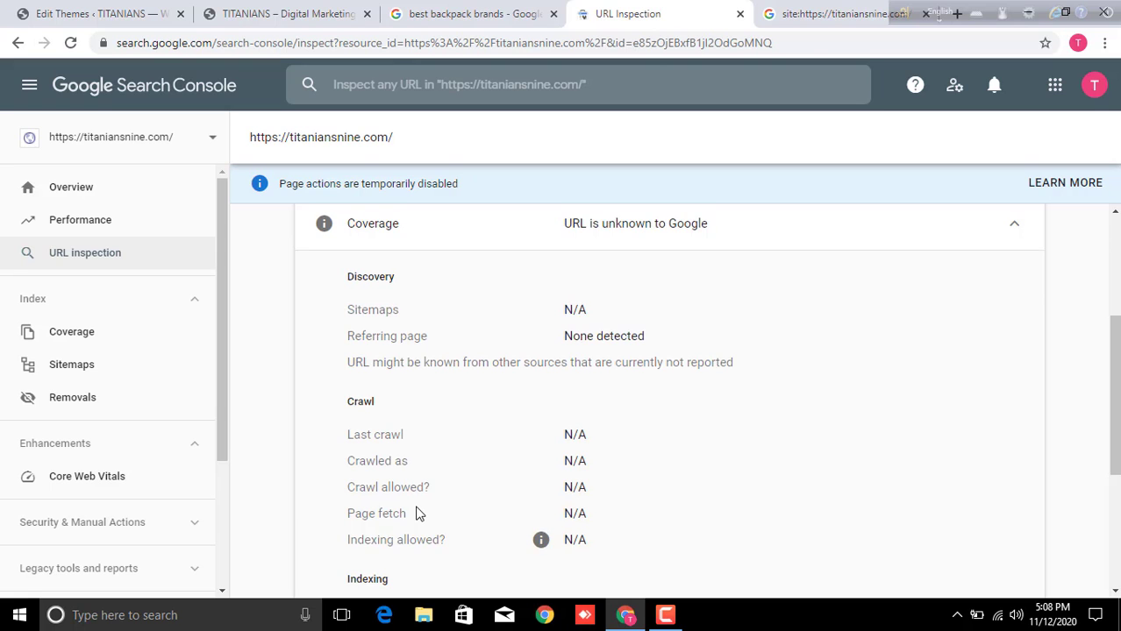
pyautogui.scroll(3, 417, 513)
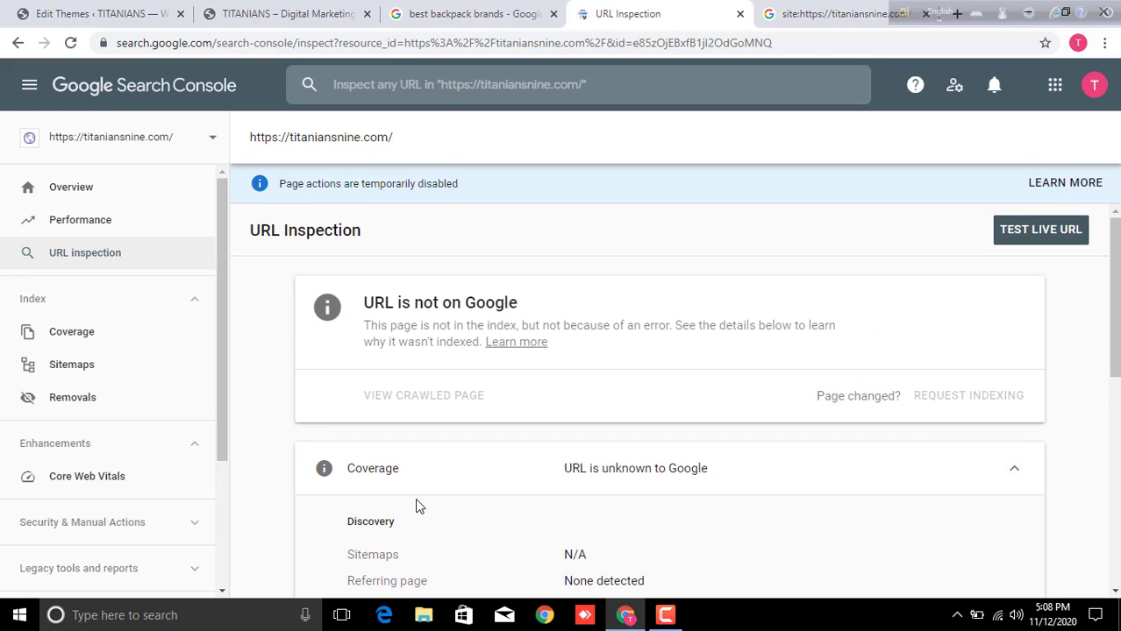
pyautogui.scroll(-3, 440, 501)
pyautogui.scroll(3, 564, 534)
pyautogui.scroll(-5, 552, 502)
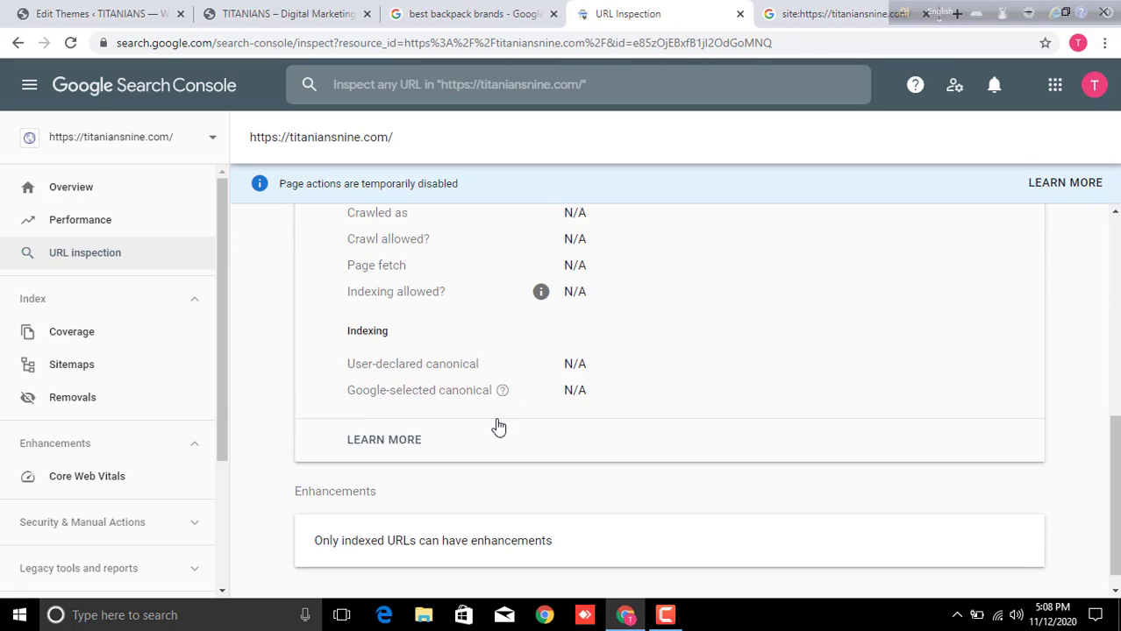
pyautogui.scroll(7, 504, 513)
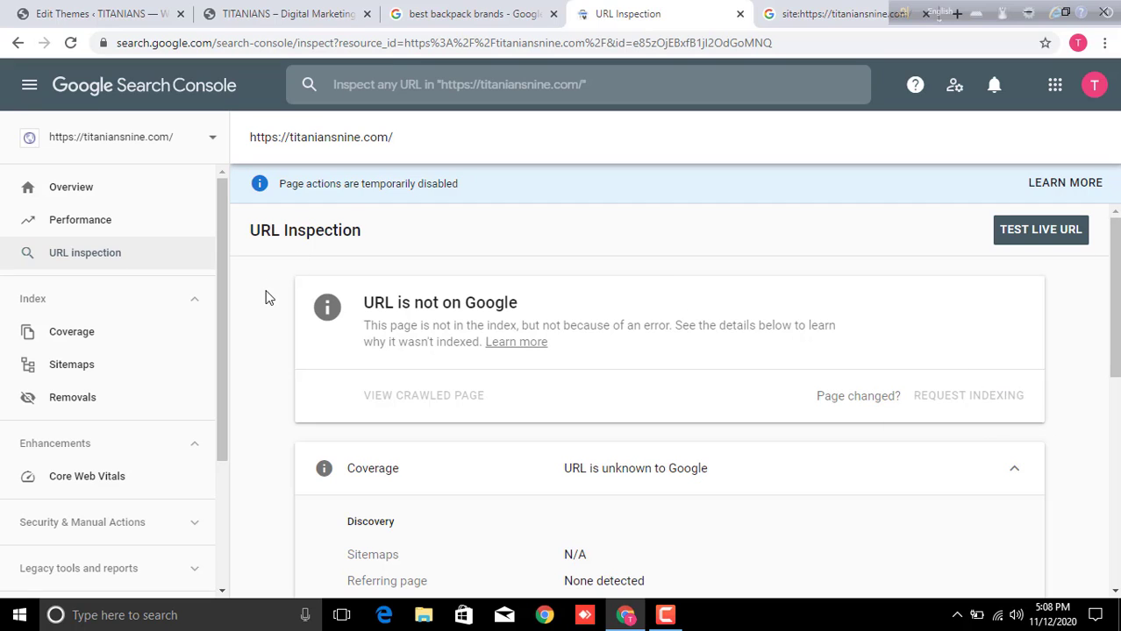
# Open the property's Coverage report, dismiss its introductory tip and look through the chart and Details table.
pyautogui.click(85, 339)
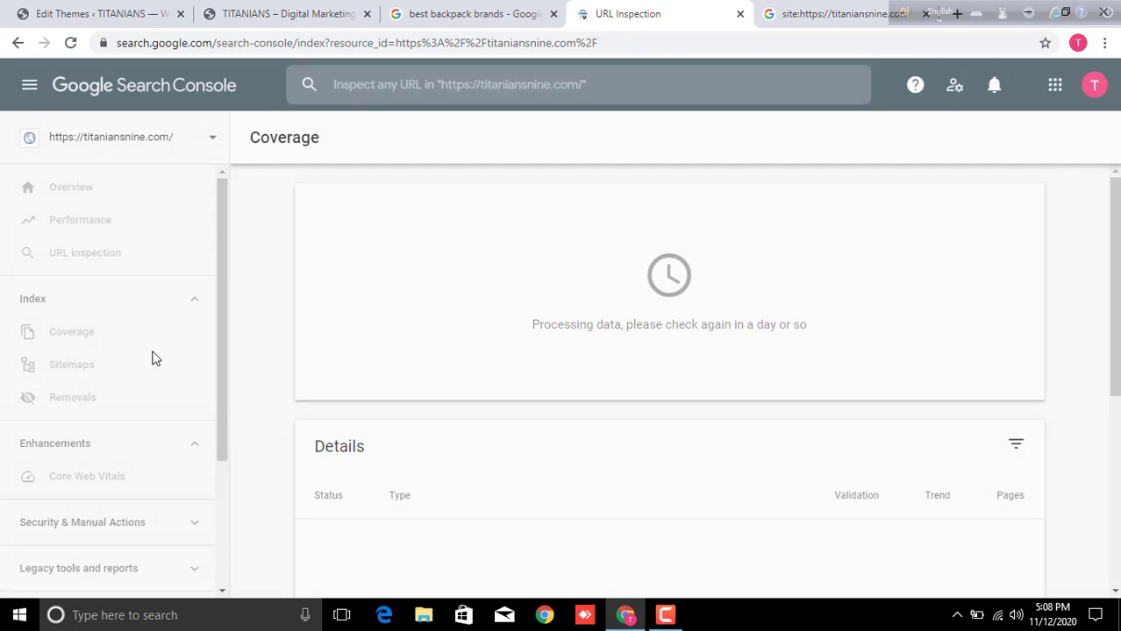
pyautogui.scroll(-3, 789, 482)
pyautogui.click(1033, 541)
pyautogui.scroll(3, 978, 551)
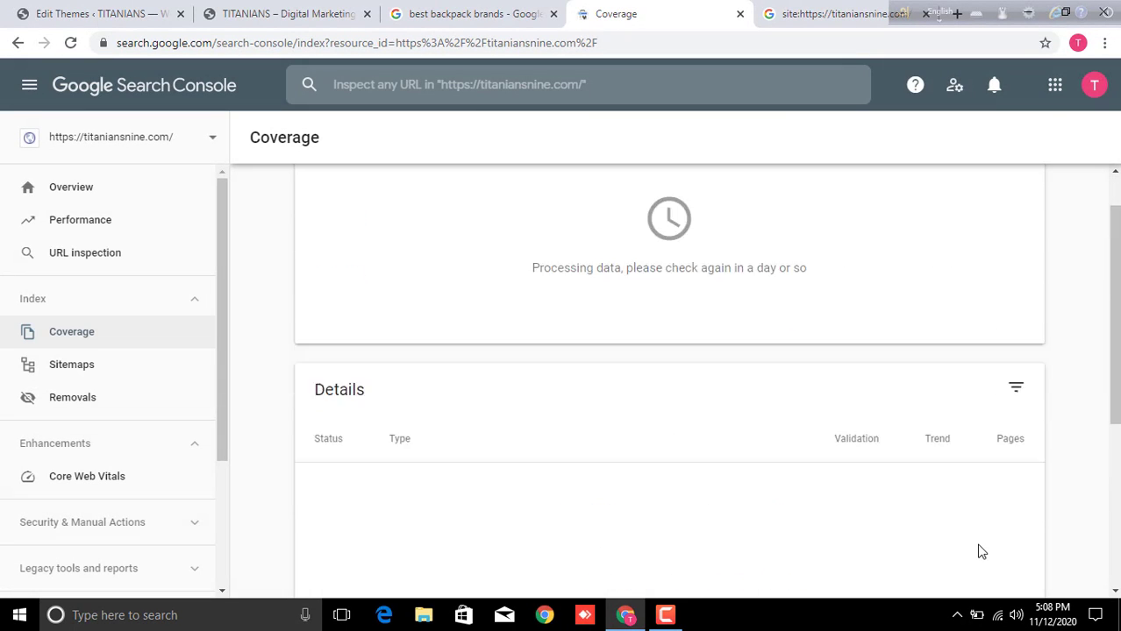
pyautogui.scroll(-4, 614, 500)
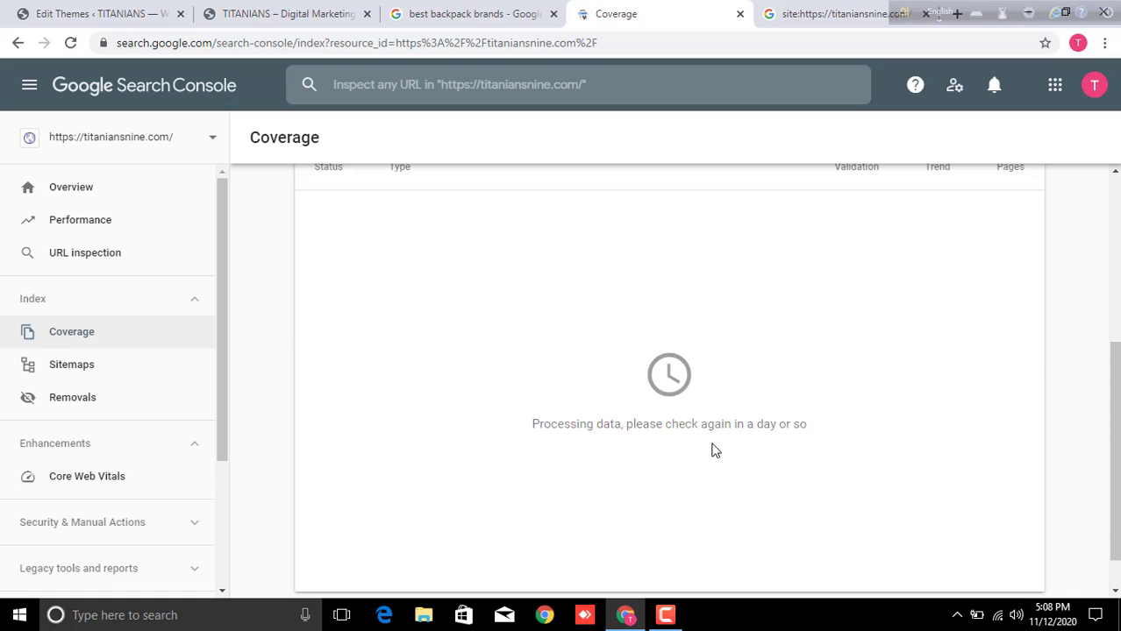
pyautogui.scroll(3, 649, 442)
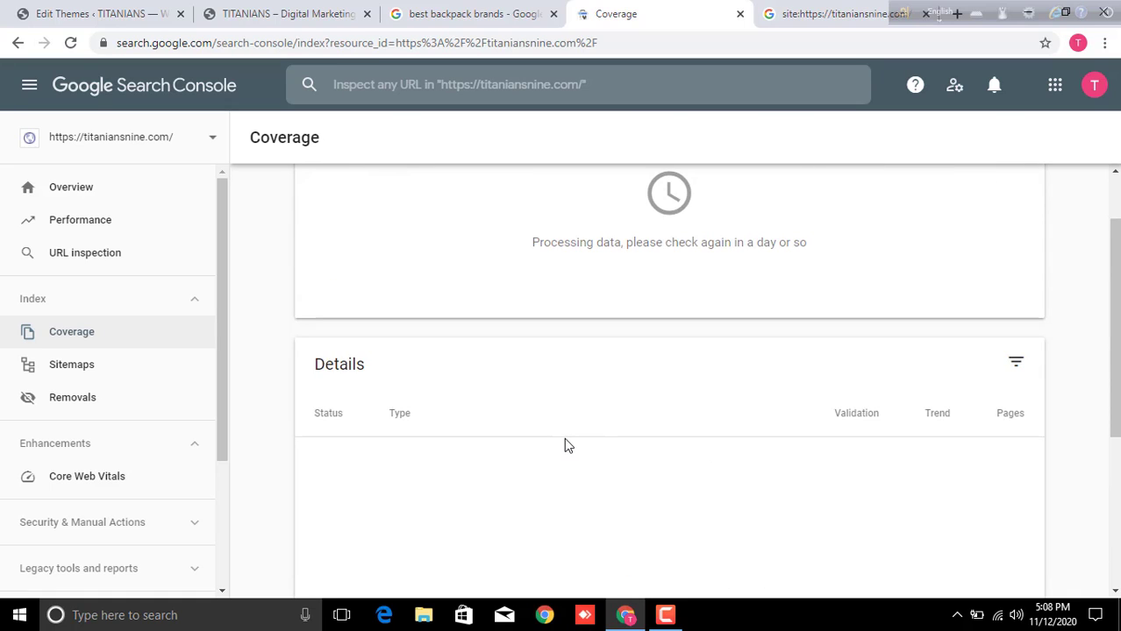
# Finish viewing the Coverage details, open the property's Sitemaps report and dismiss its introductory tip.
pyautogui.scroll(-4, 565, 440)
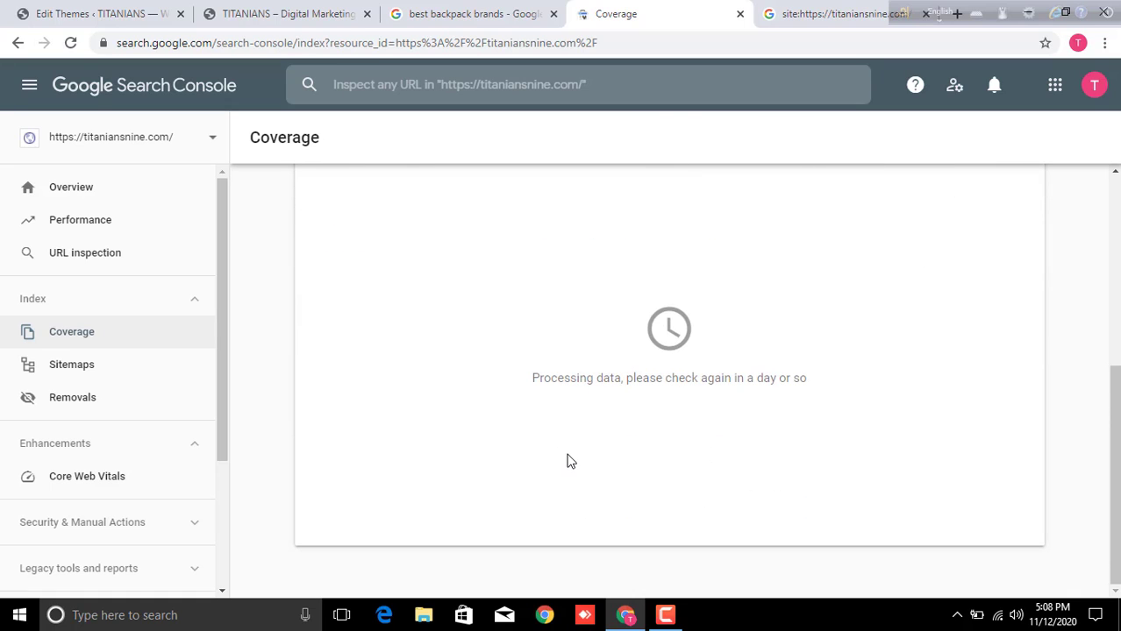
pyautogui.click(69, 382)
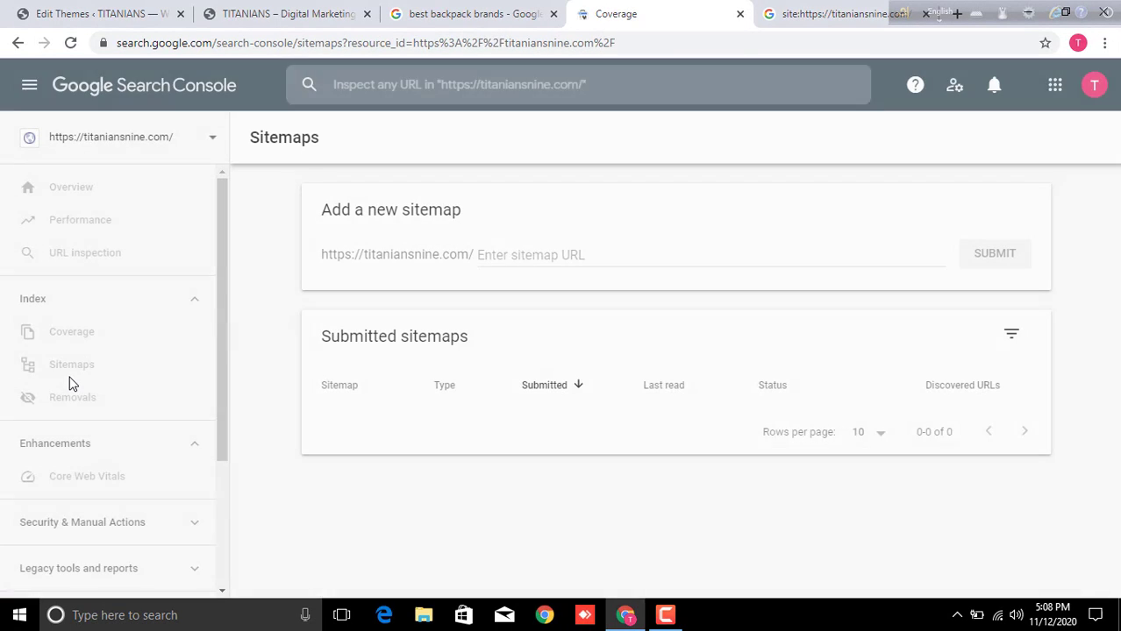
pyautogui.click(1033, 538)
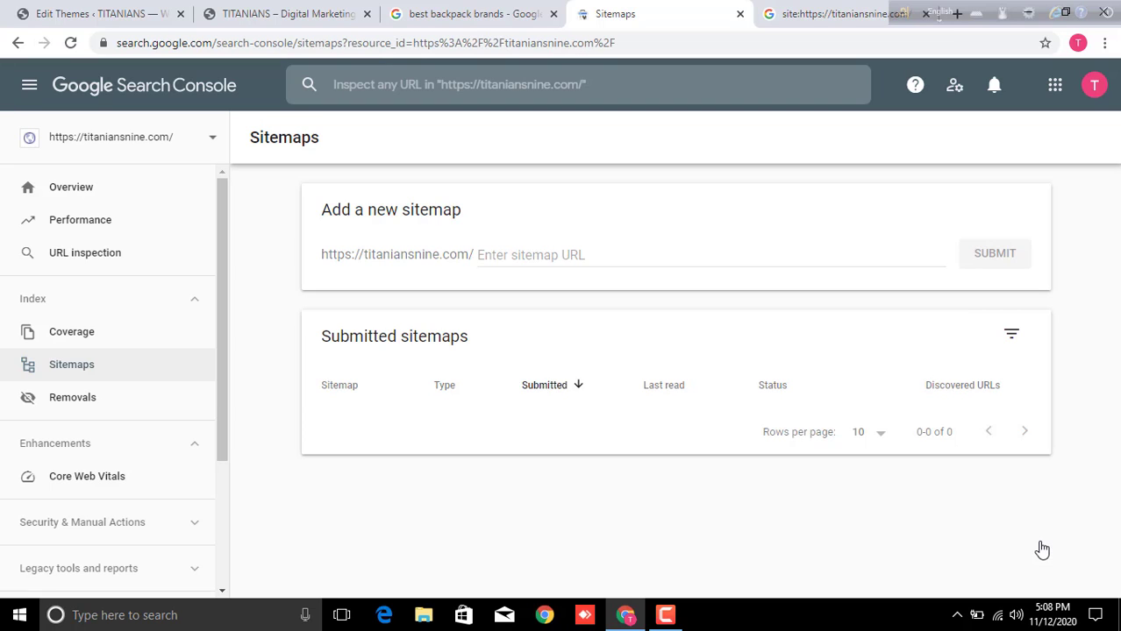
pyautogui.click(670, 619)
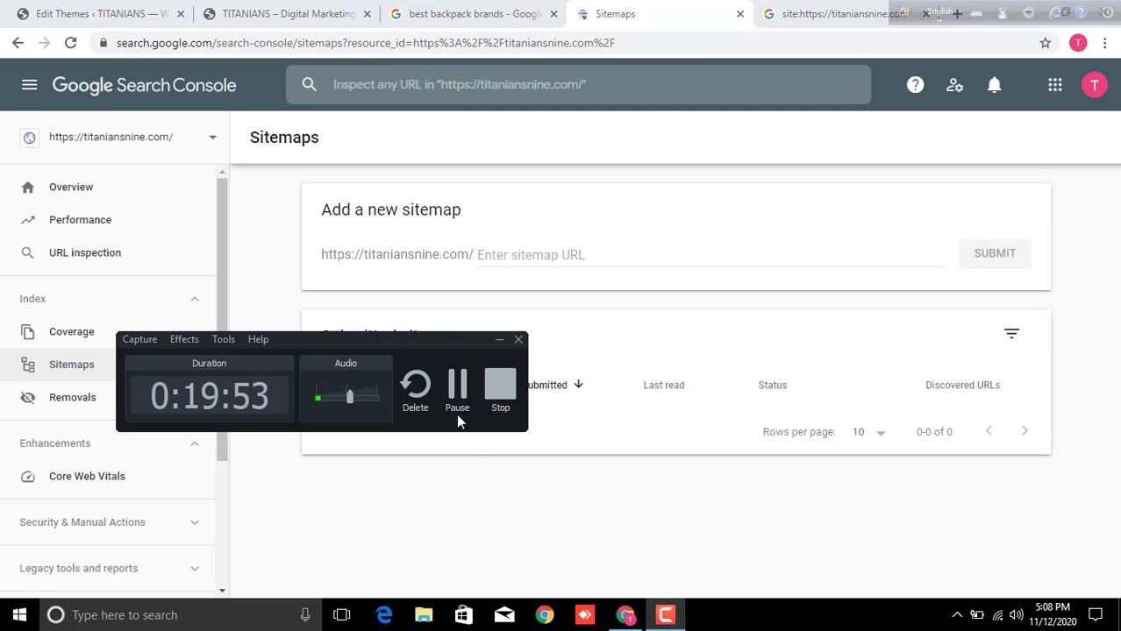
pyautogui.click(456, 385)
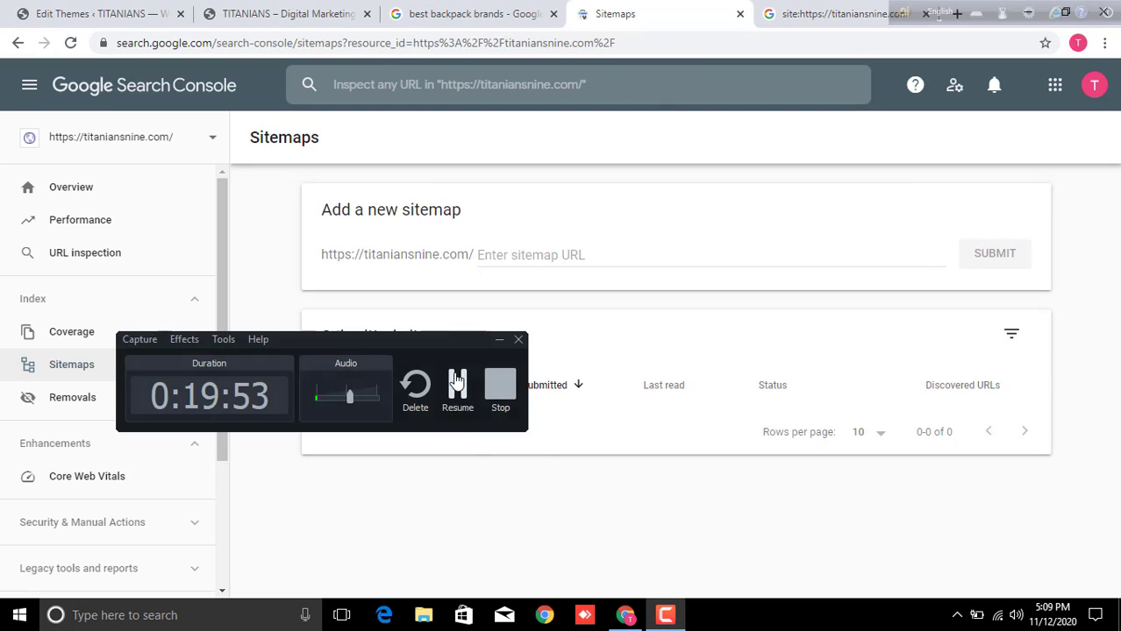
pyautogui.click(457, 386)
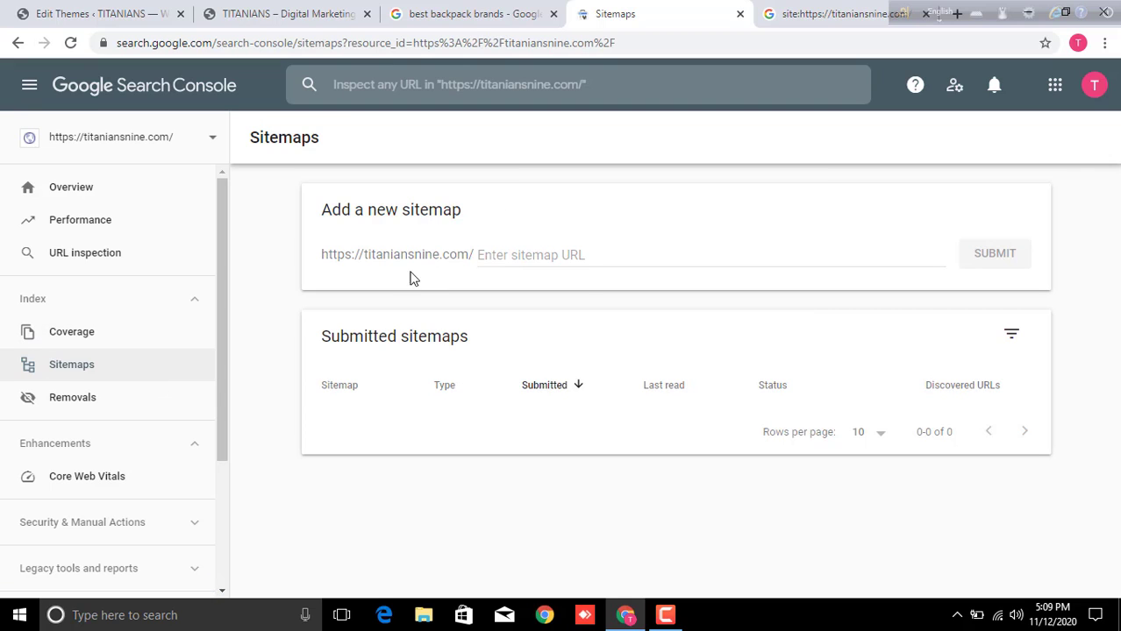
# Look over the new sitemap entry and the other report sections, checking Security & Manual Actions and expanding Legacy tools and reports.
pyautogui.click(555, 260)
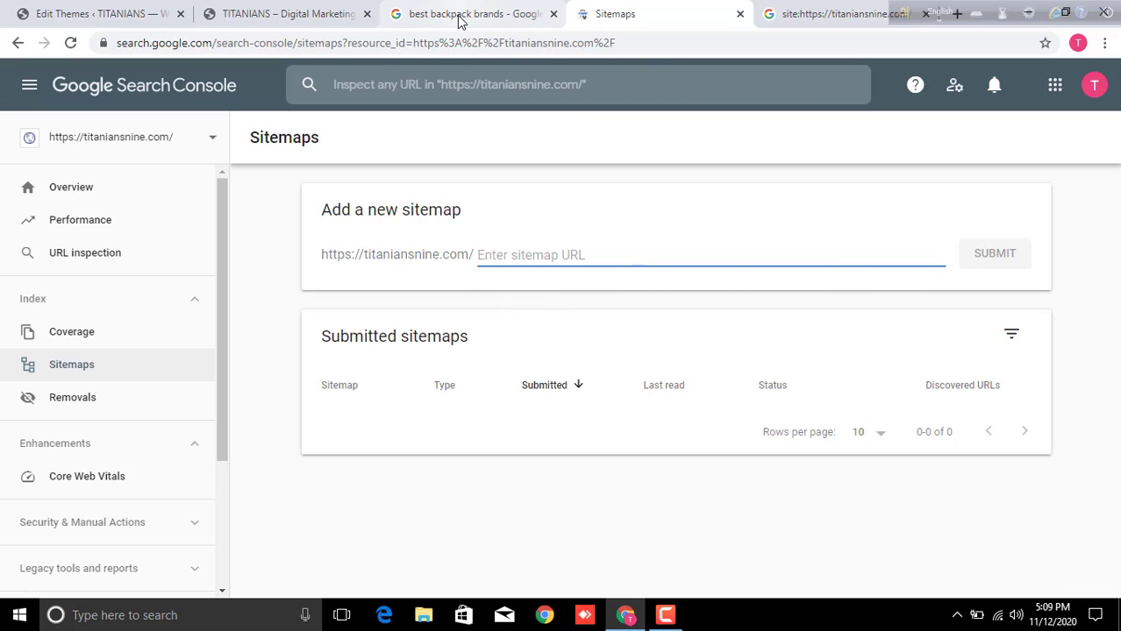
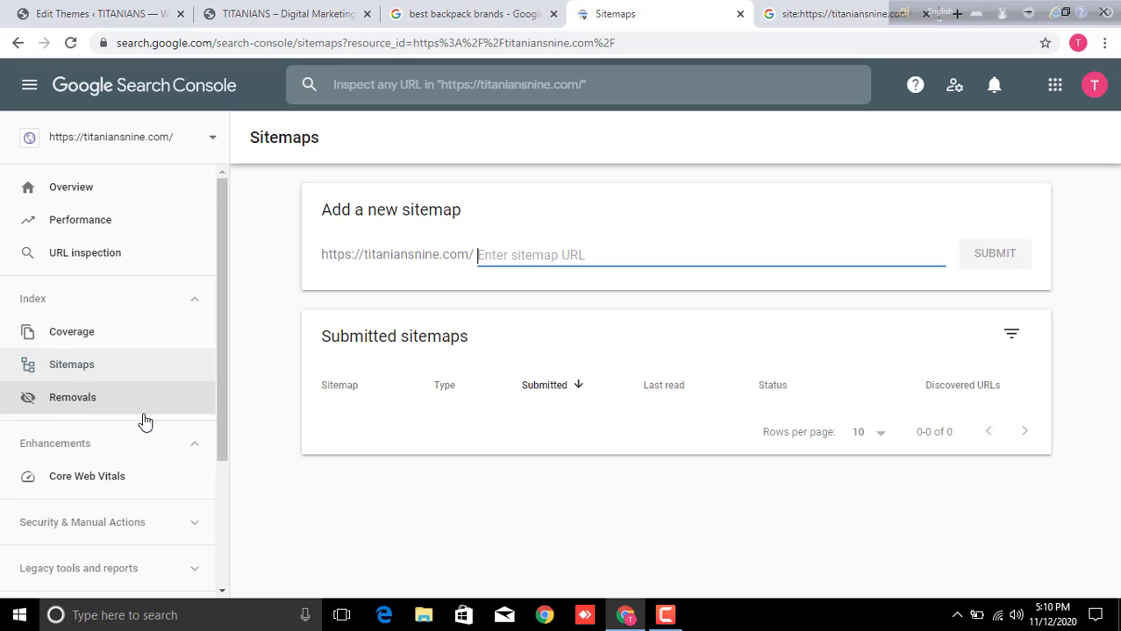
pyautogui.scroll(-2, 146, 421)
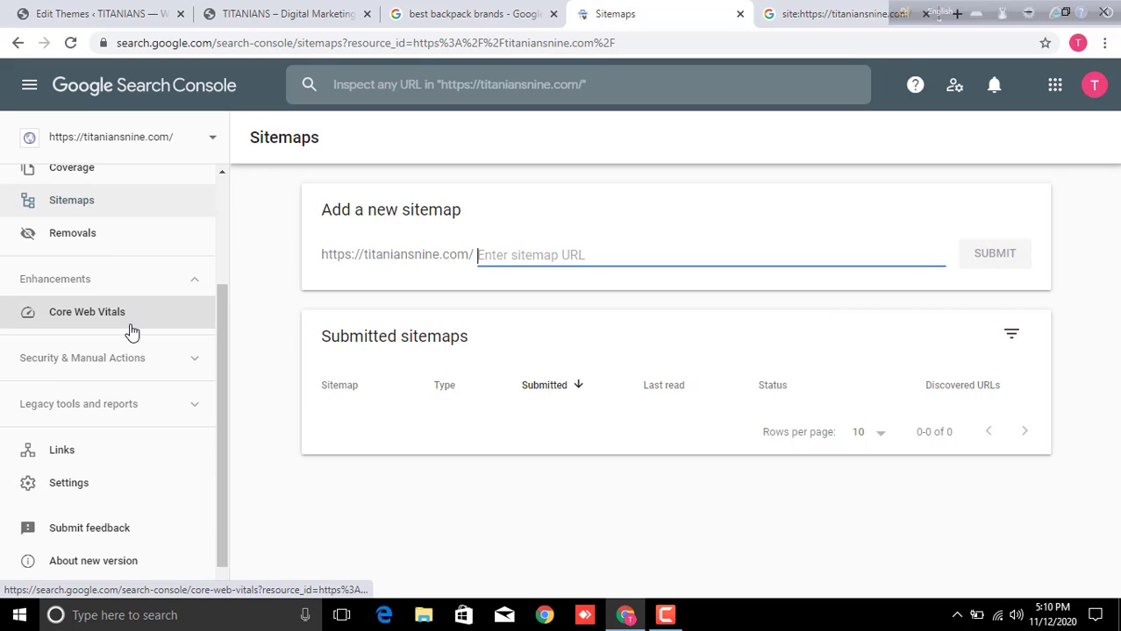
pyautogui.scroll(-1, 148, 455)
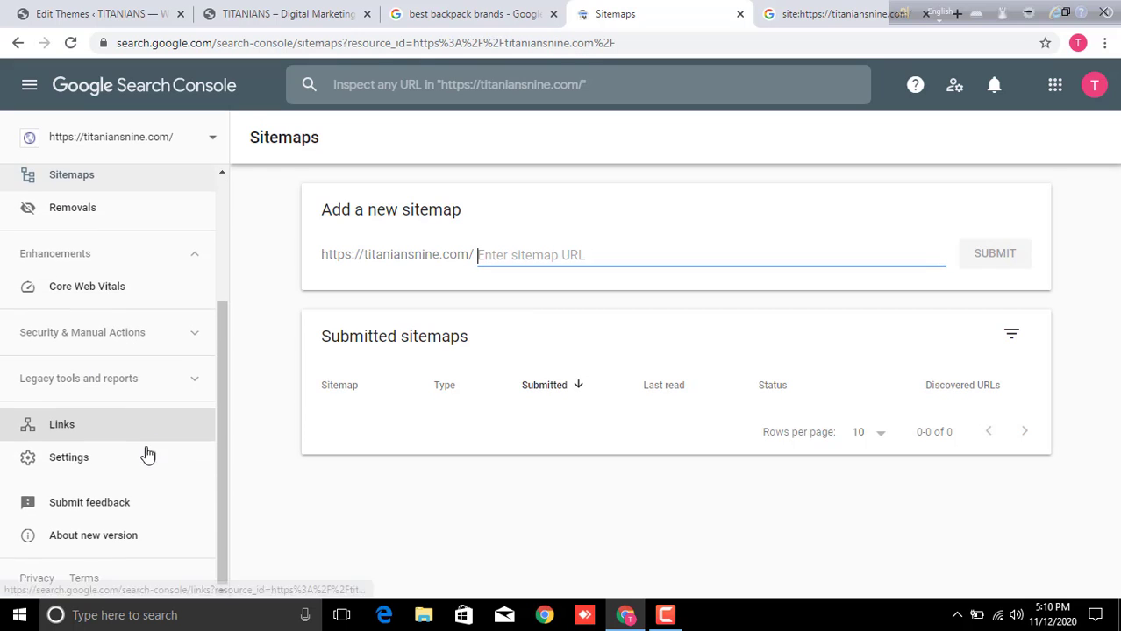
pyautogui.scroll(3, 150, 462)
pyautogui.scroll(-2, 150, 458)
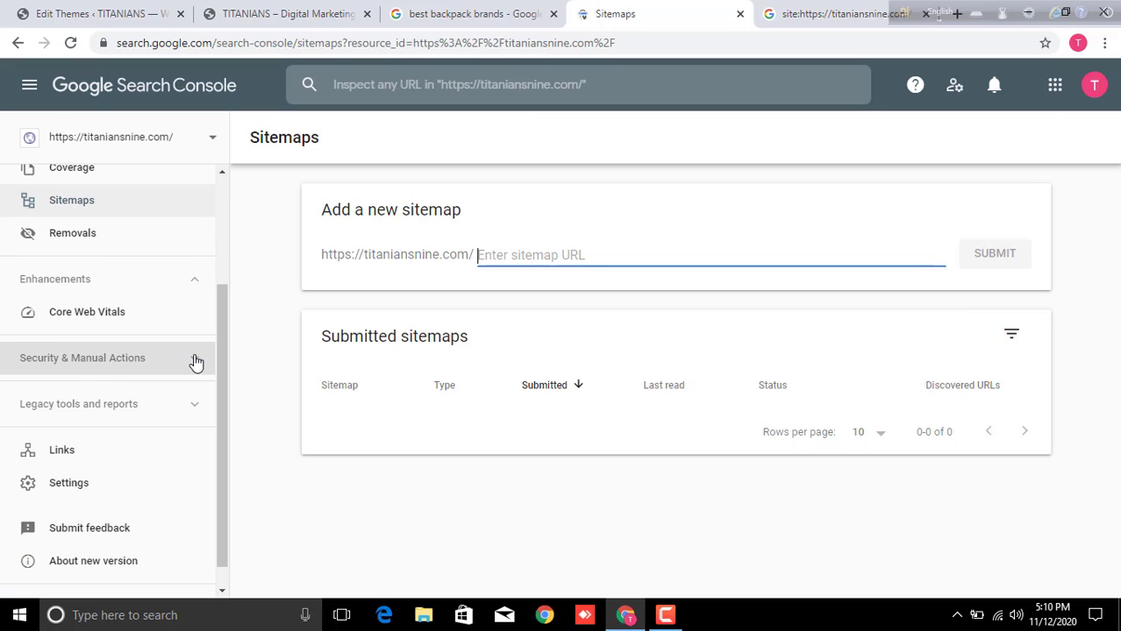
pyautogui.click(171, 368)
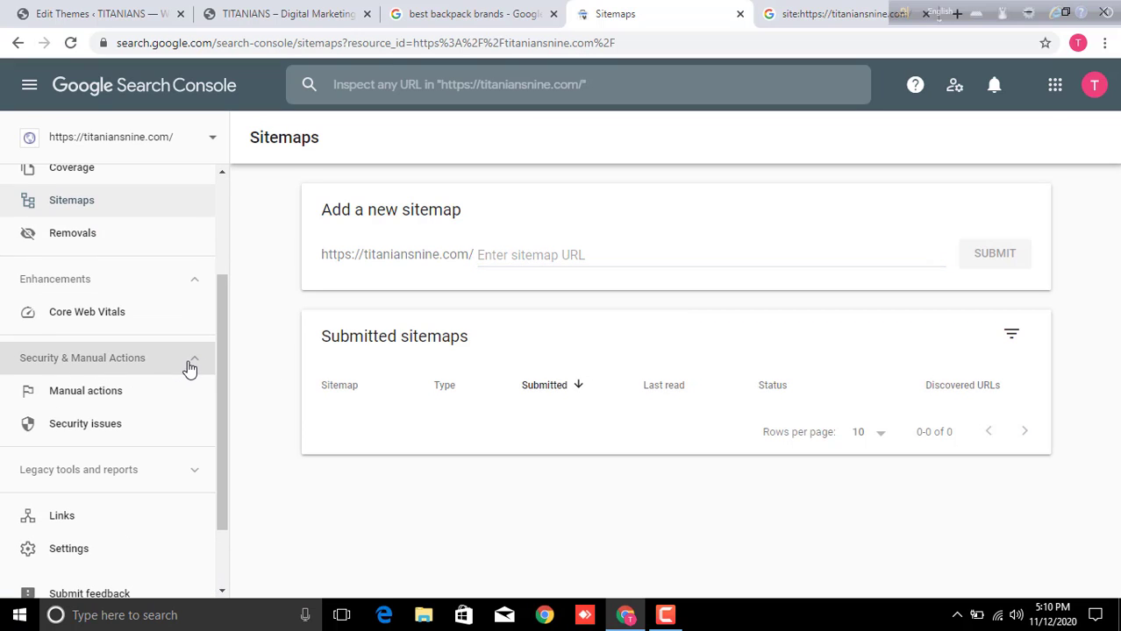
pyautogui.click(190, 369)
pyautogui.click(191, 410)
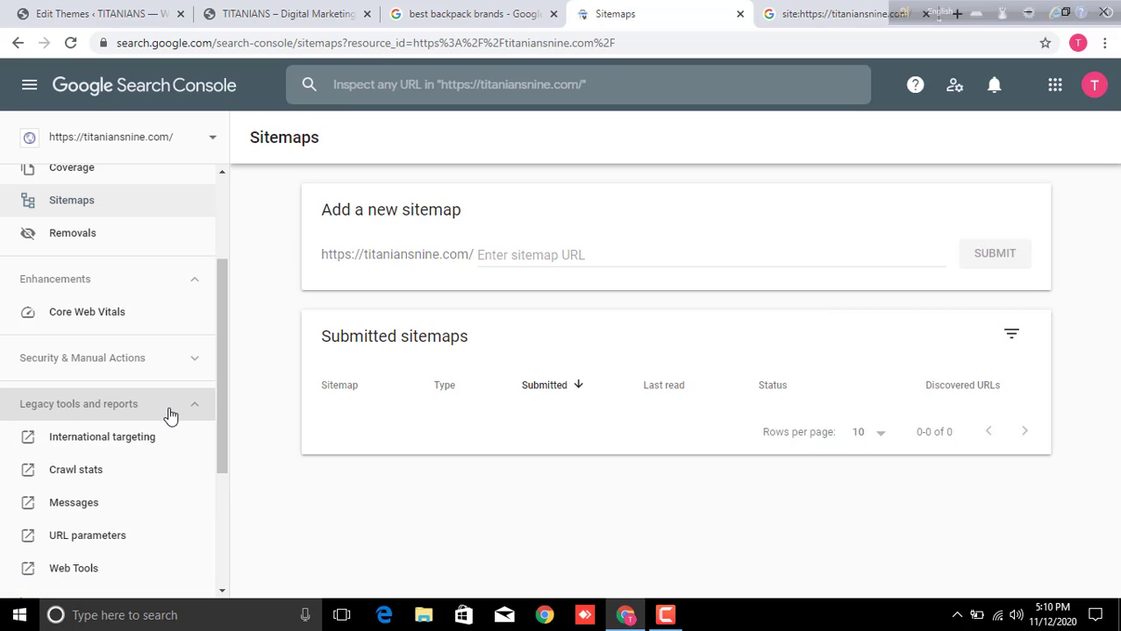
# Open International targeting and set the site to target users in United States, saving the change.
pyautogui.scroll(-2, 72, 320)
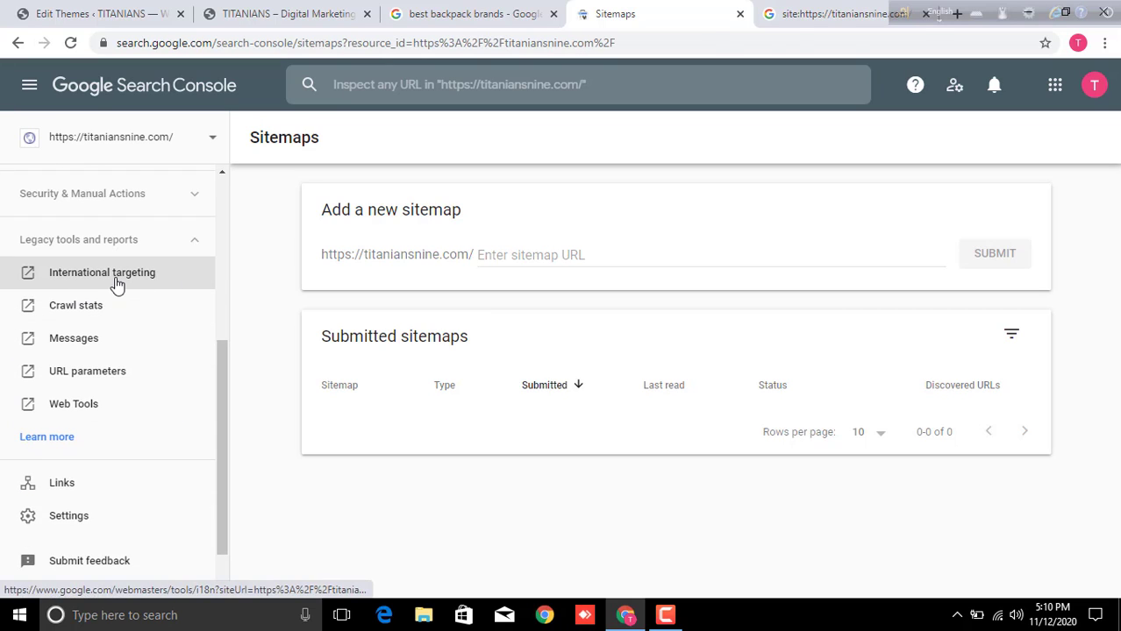
pyautogui.click(117, 286)
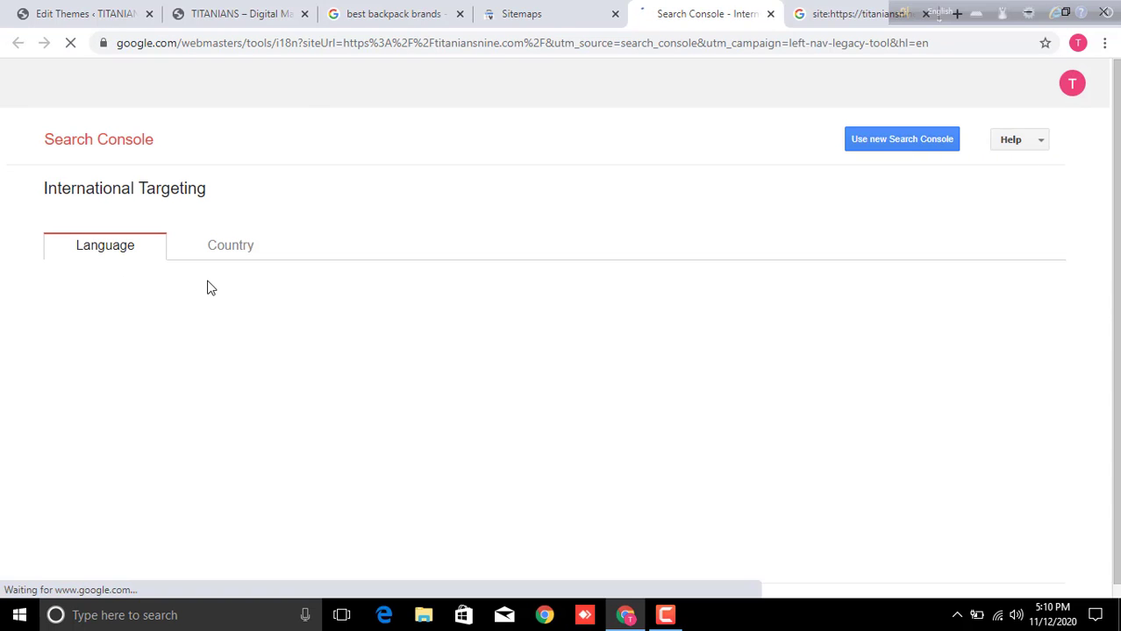
pyautogui.click(228, 271)
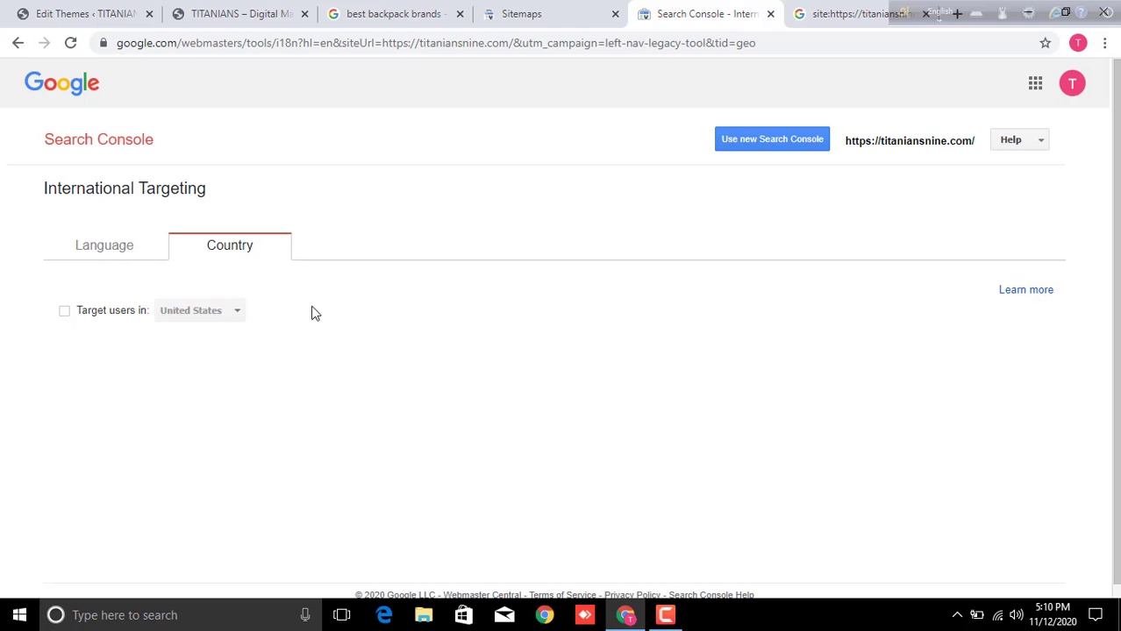
pyautogui.click(98, 313)
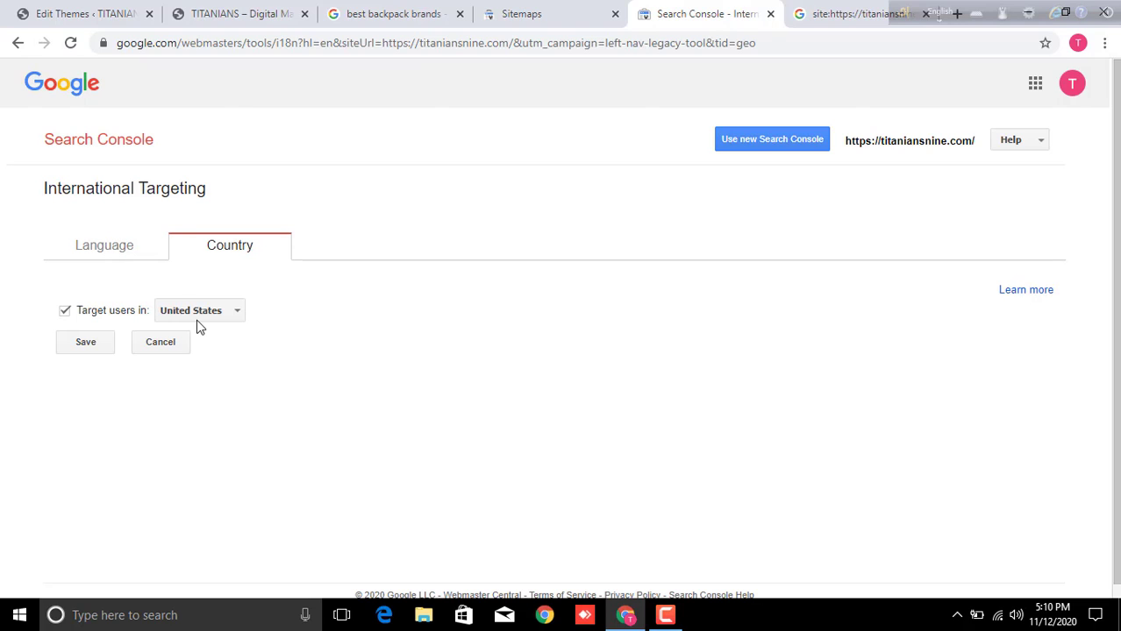
pyautogui.click(92, 348)
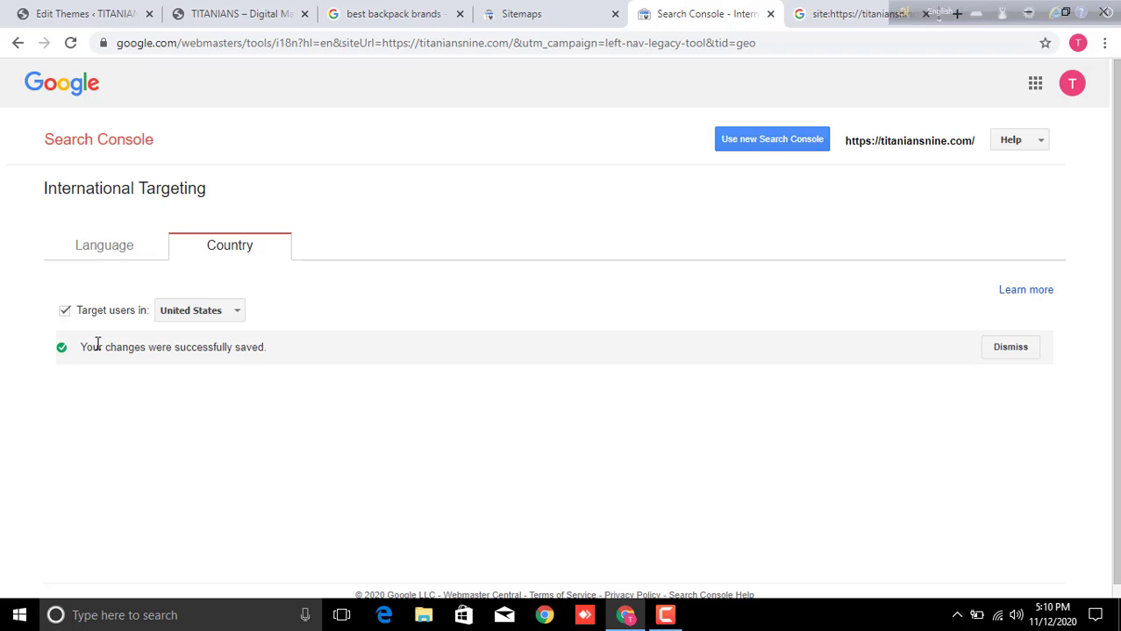
# Compare the Language and Country pages of International Targeting and return to the initial Language page.
pyautogui.click(124, 254)
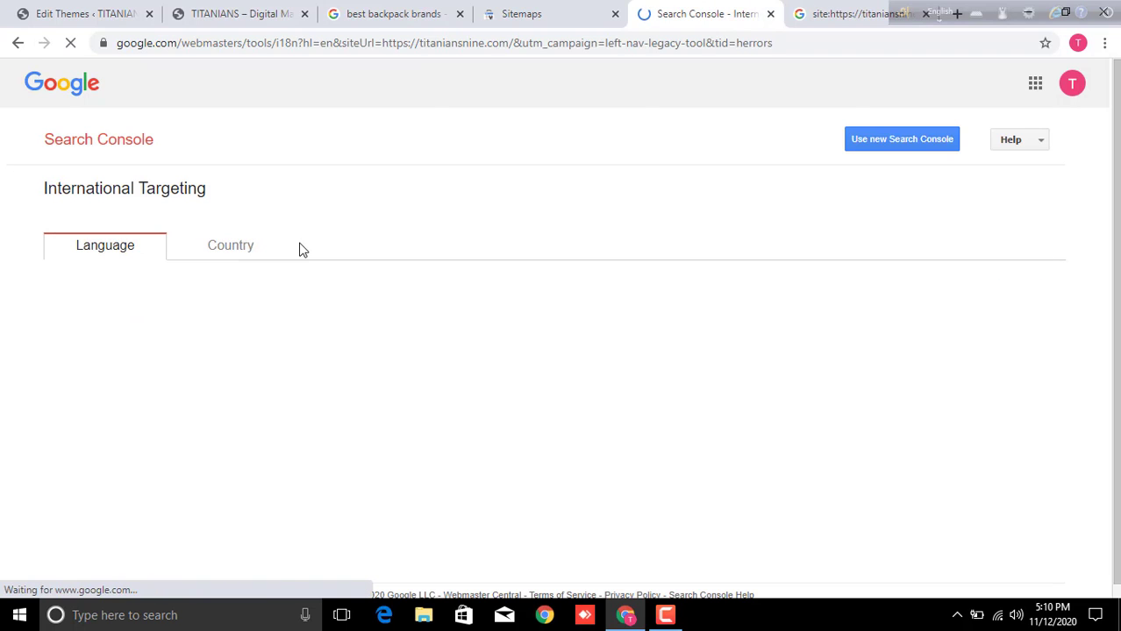
pyautogui.click(215, 257)
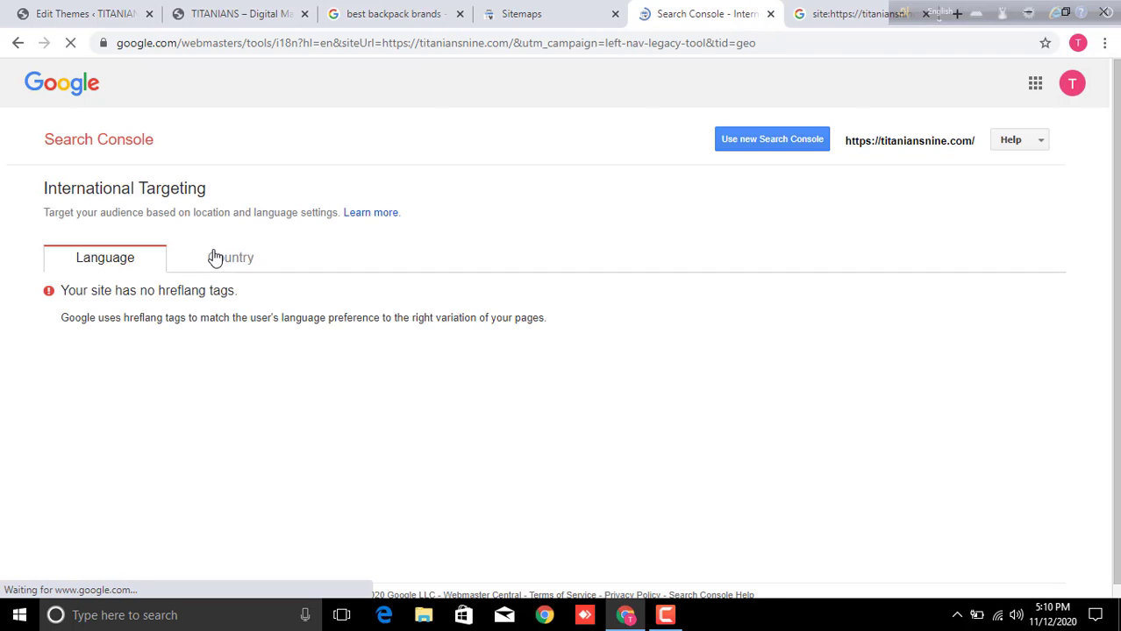
pyautogui.click(17, 43)
pyautogui.click(16, 43)
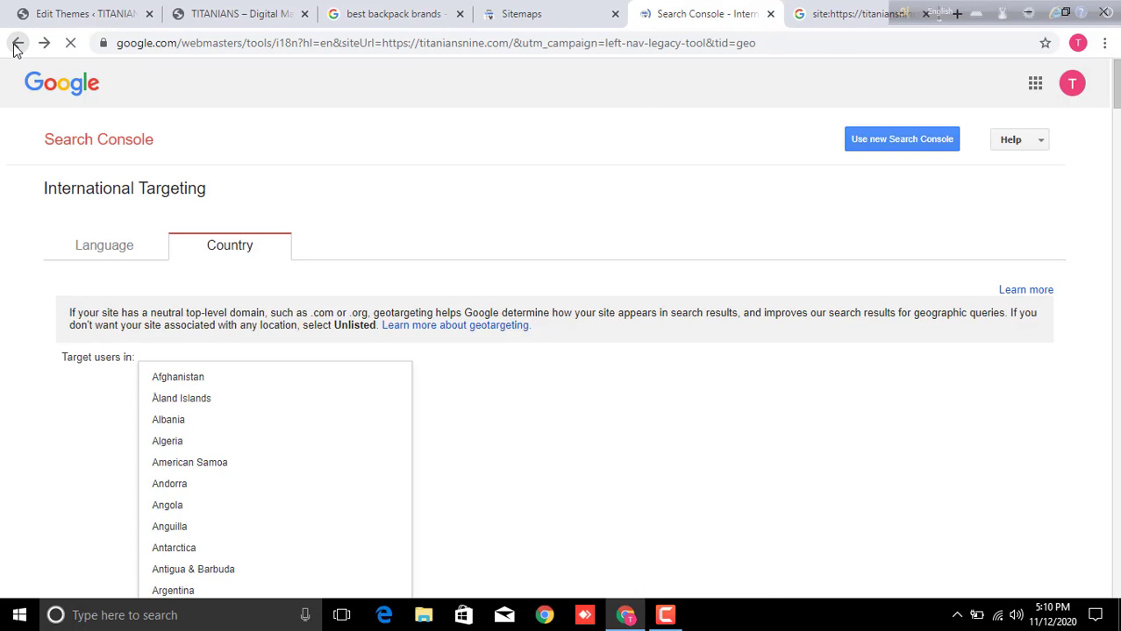
pyautogui.click(16, 43)
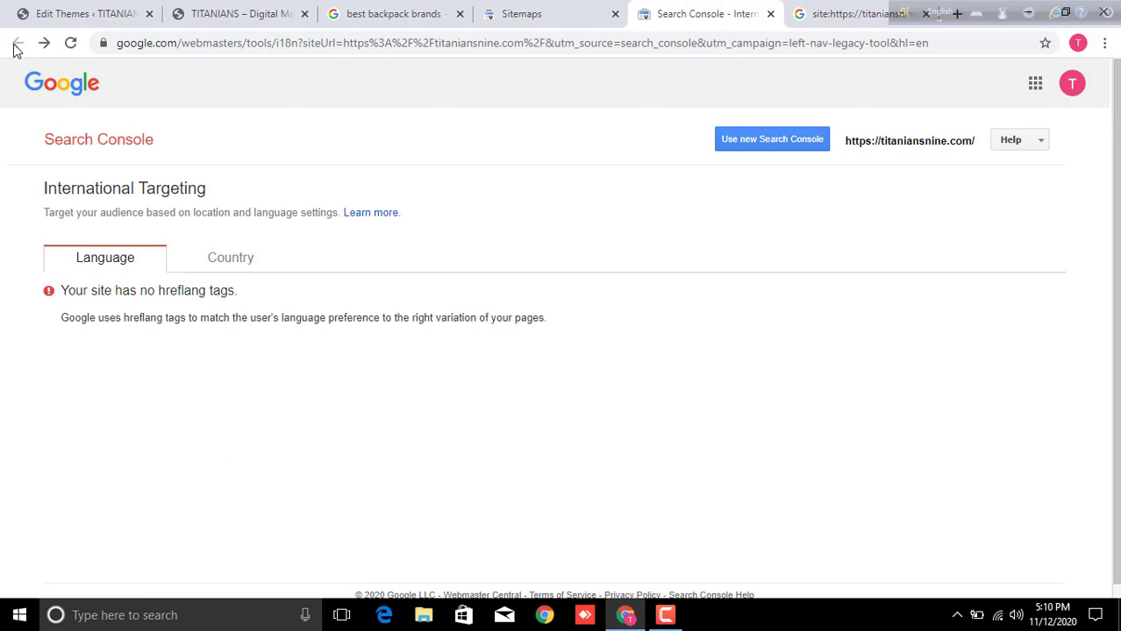
# Open the legacy Crawl stats report and check the site's Googlebot activity alongside the list of legacy tools.
pyautogui.click(548, 10)
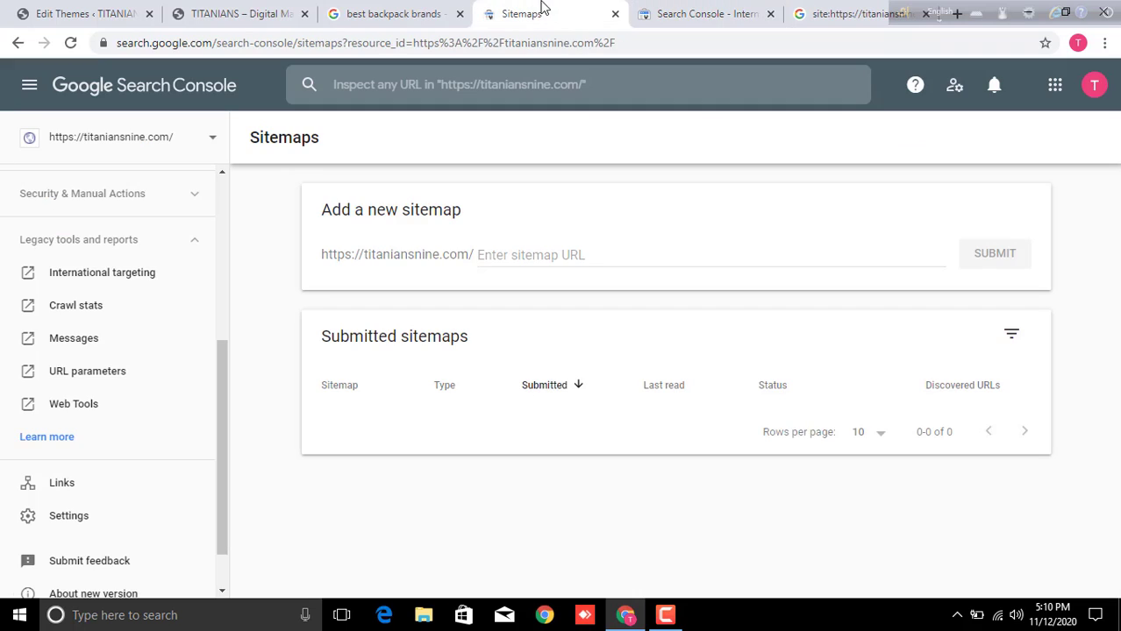
pyautogui.scroll(-1, 167, 377)
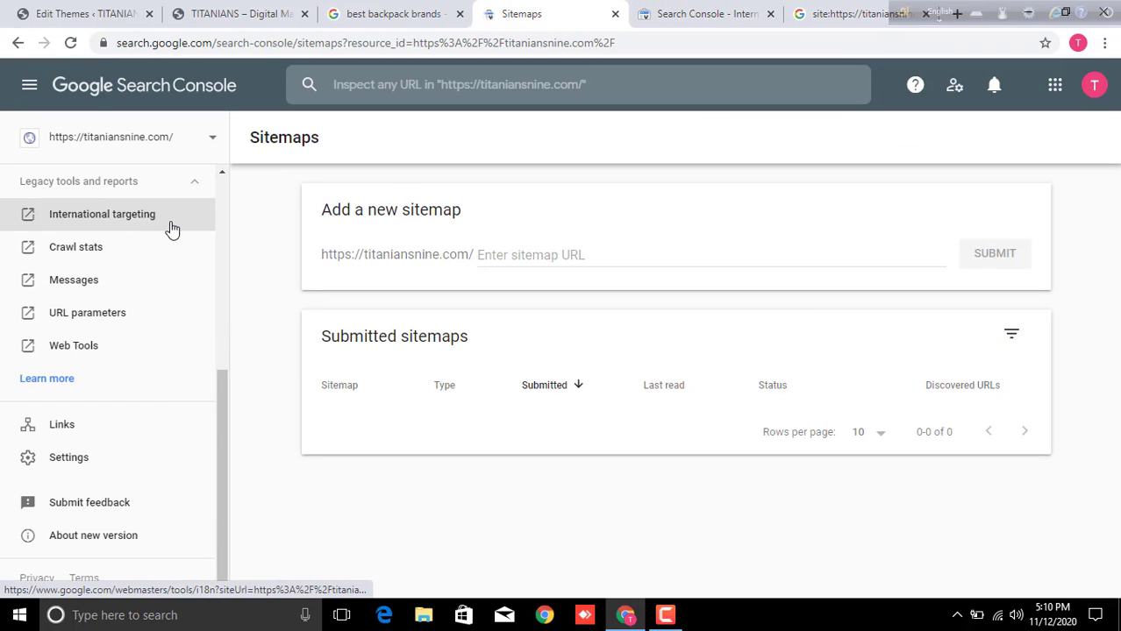
pyautogui.click(76, 249)
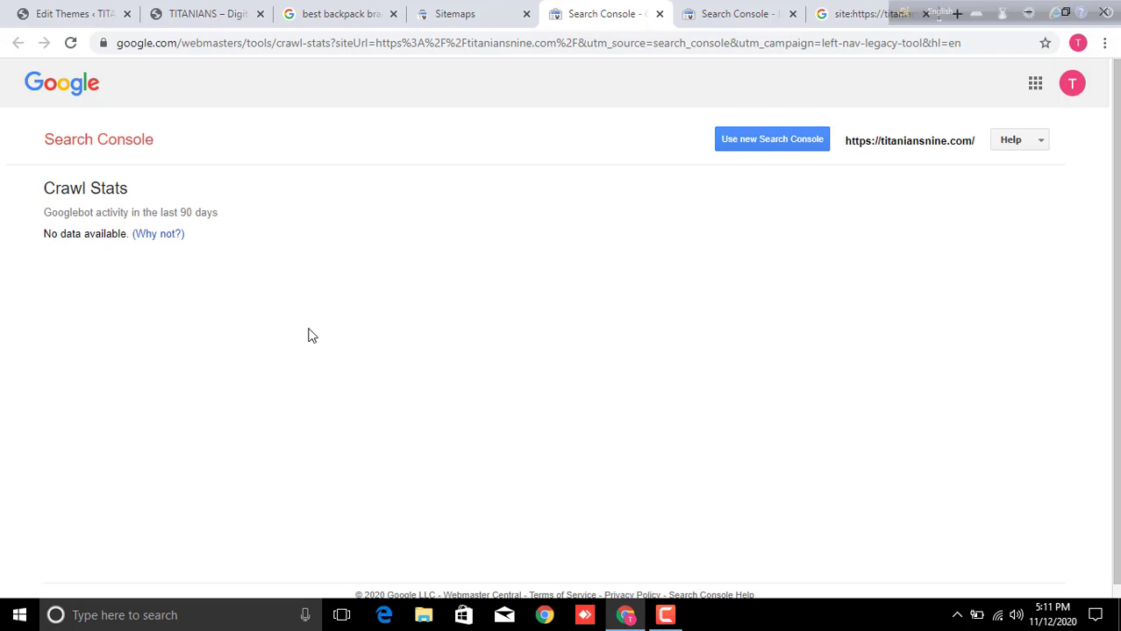
pyautogui.click(488, 14)
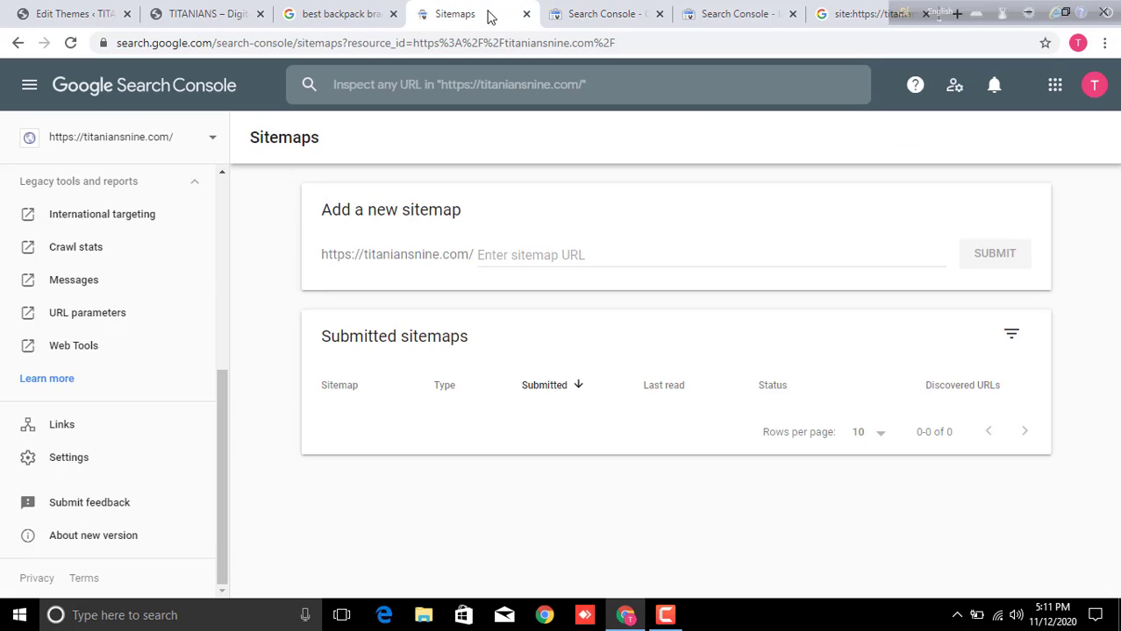
pyautogui.scroll(2, 147, 408)
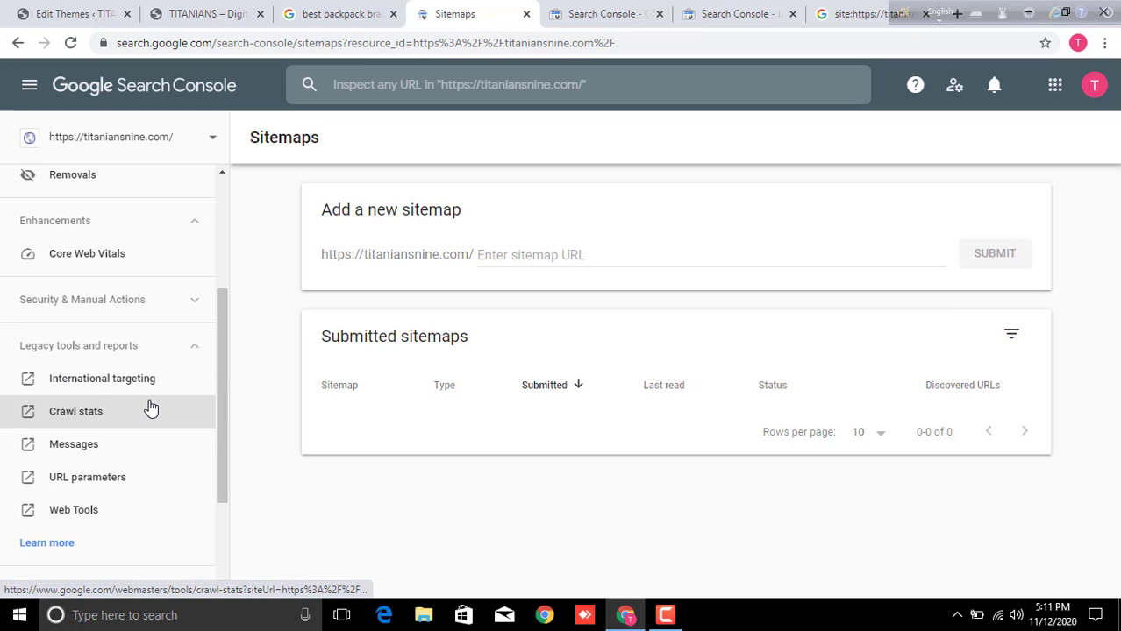
pyautogui.scroll(-1, 151, 407)
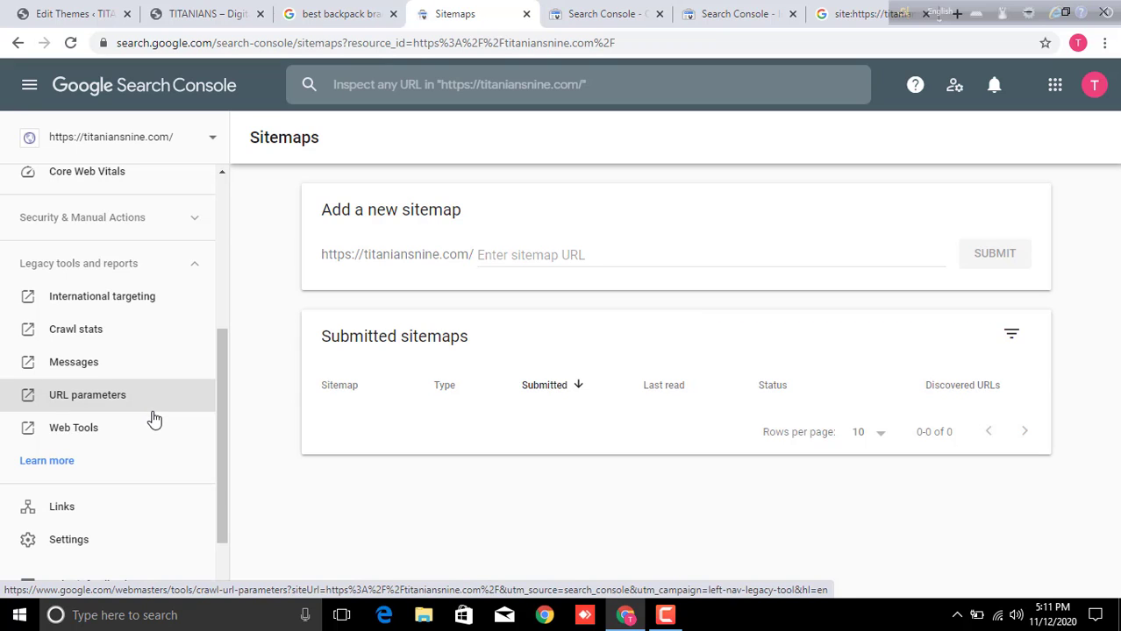
pyautogui.click(591, 5)
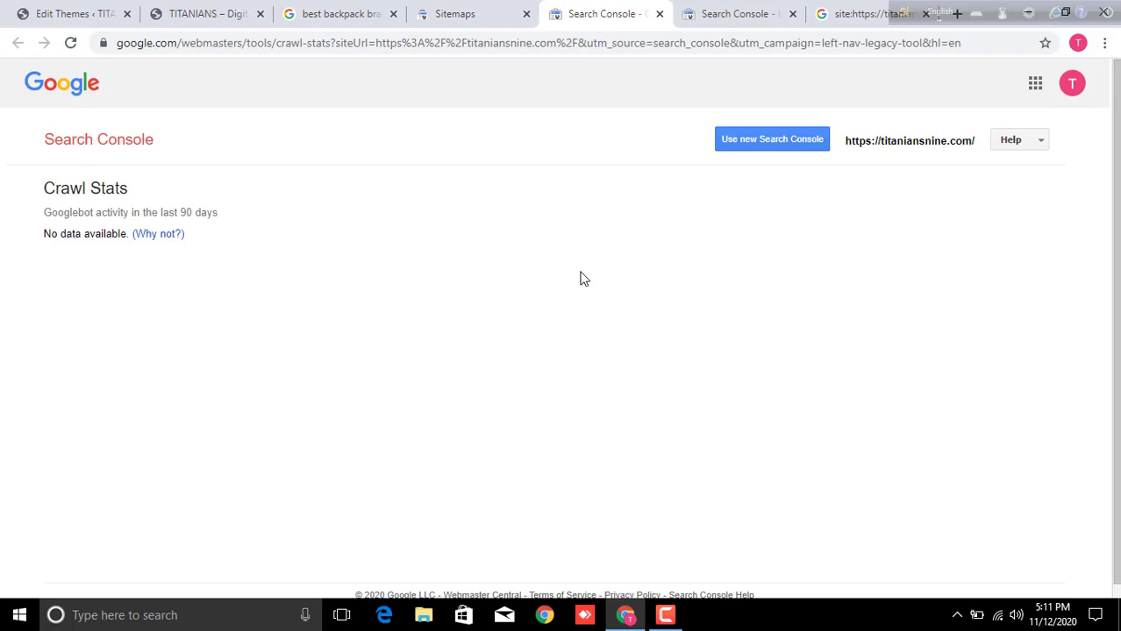
# Return to the Sitemaps page and open the legacy Messages list for the property.
pyautogui.click(488, 8)
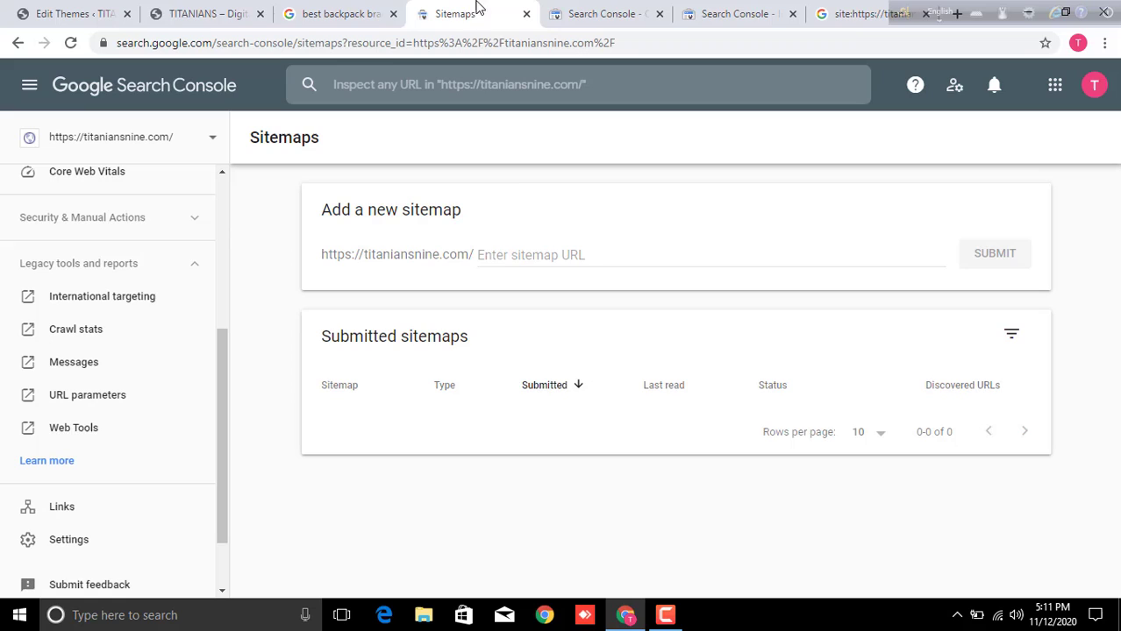
pyautogui.click(544, 256)
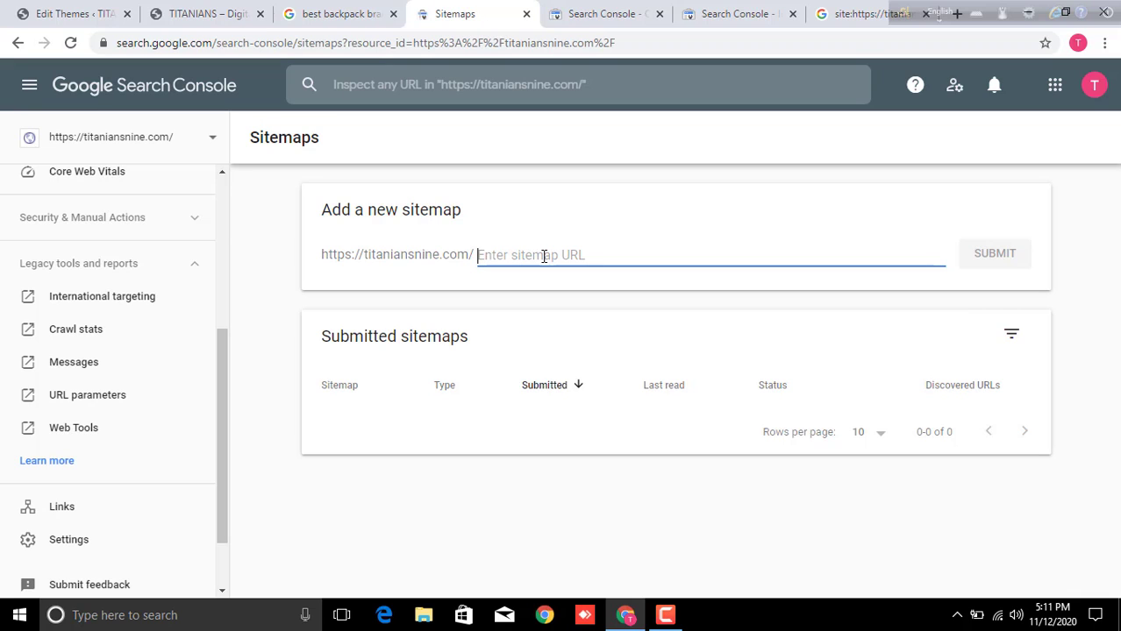
pyautogui.click(152, 374)
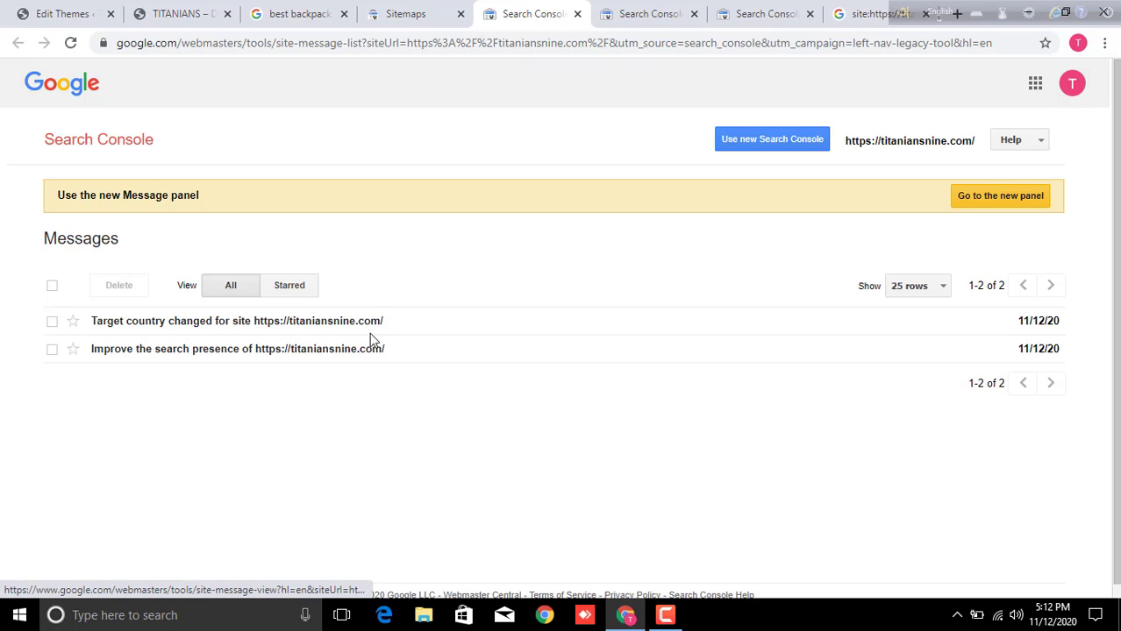
# Go back to the Sitemaps page, open the legacy Web Tools and view the Mobile Ad Experience Report.
pyautogui.click(383, 12)
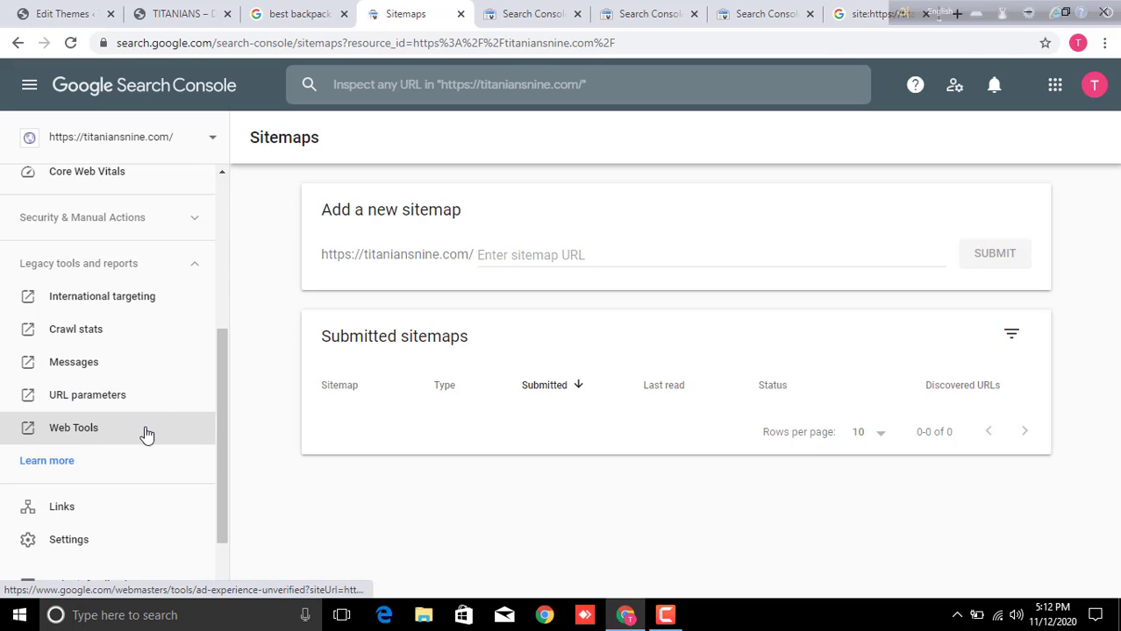
pyautogui.click(99, 434)
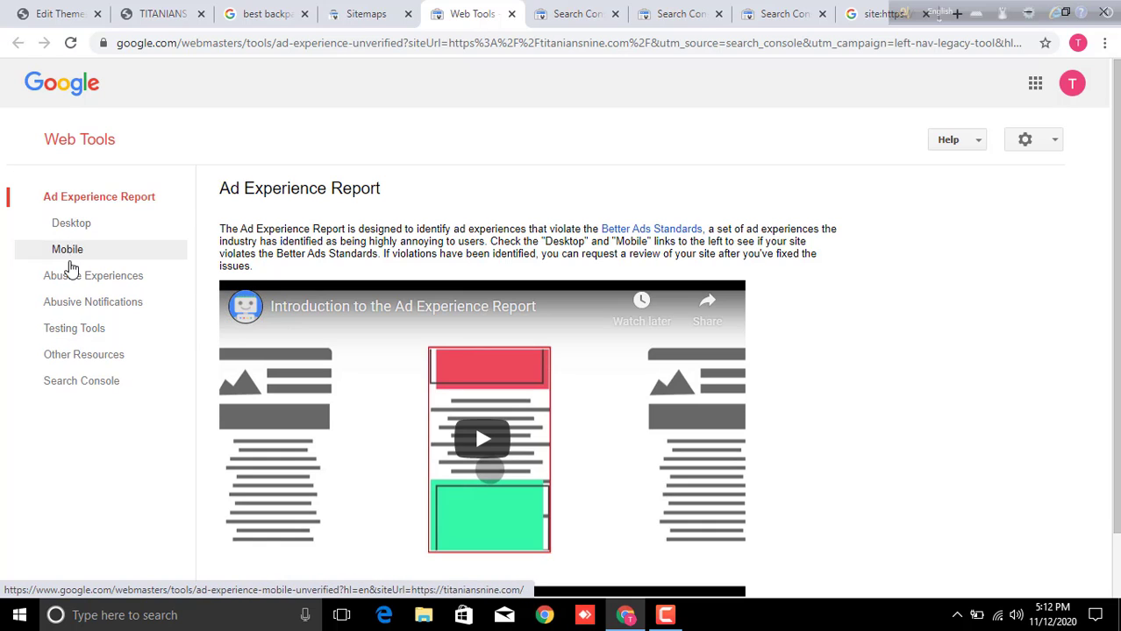
pyautogui.click(74, 251)
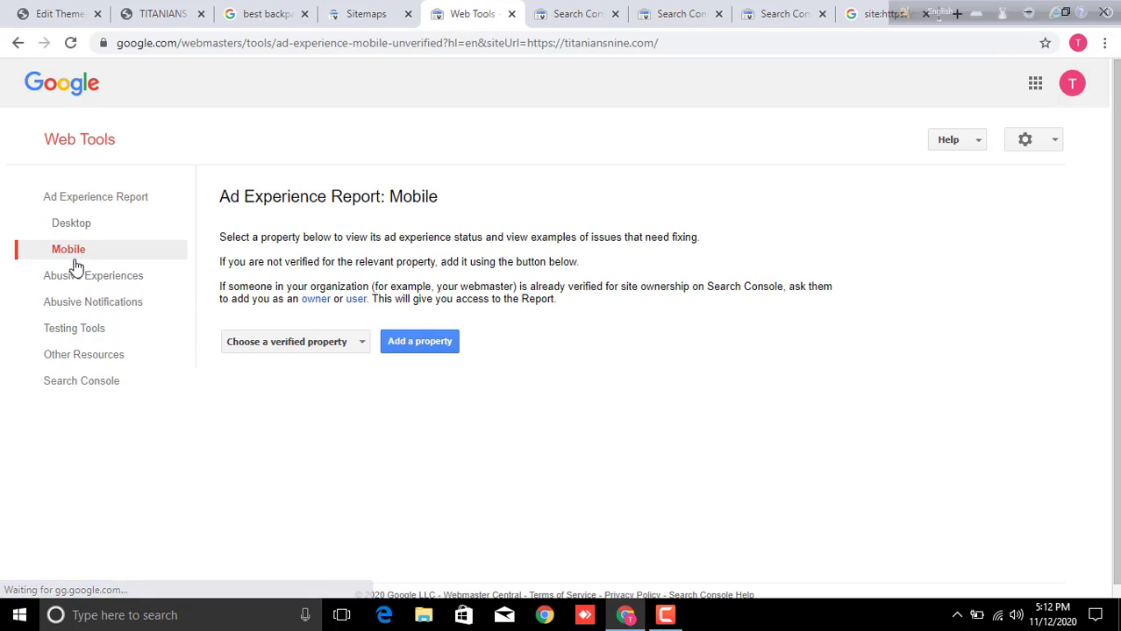
# View the Testing Tools list in the legacy Web Tools, close it and open the property's Links report.
pyautogui.click(93, 338)
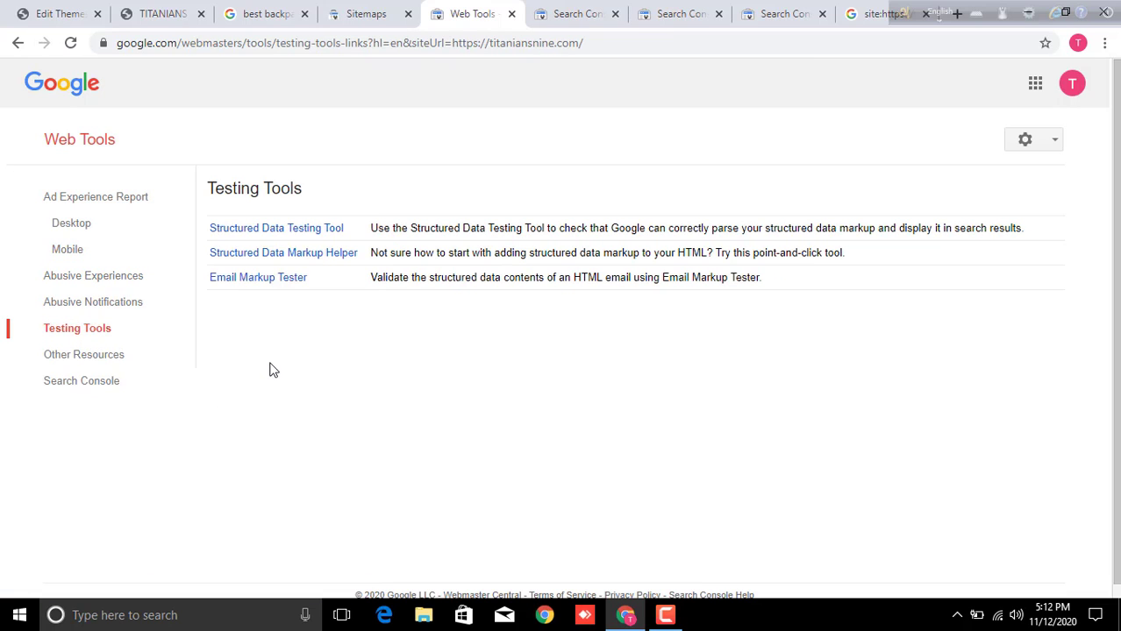
pyautogui.click(510, 15)
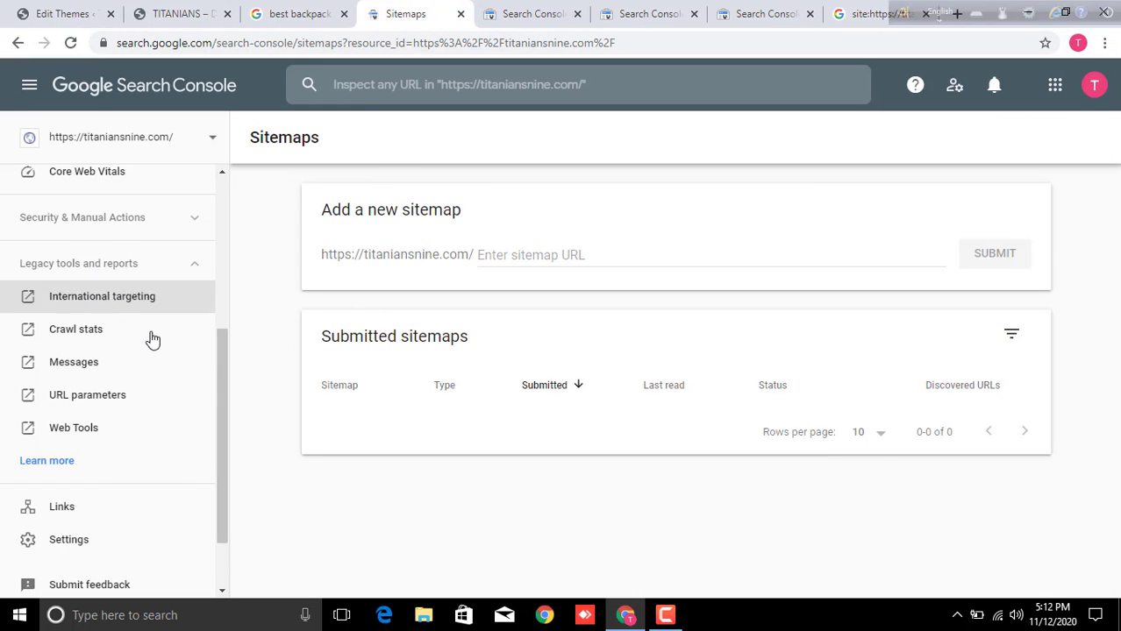
pyautogui.scroll(-1, 136, 465)
pyautogui.click(119, 430)
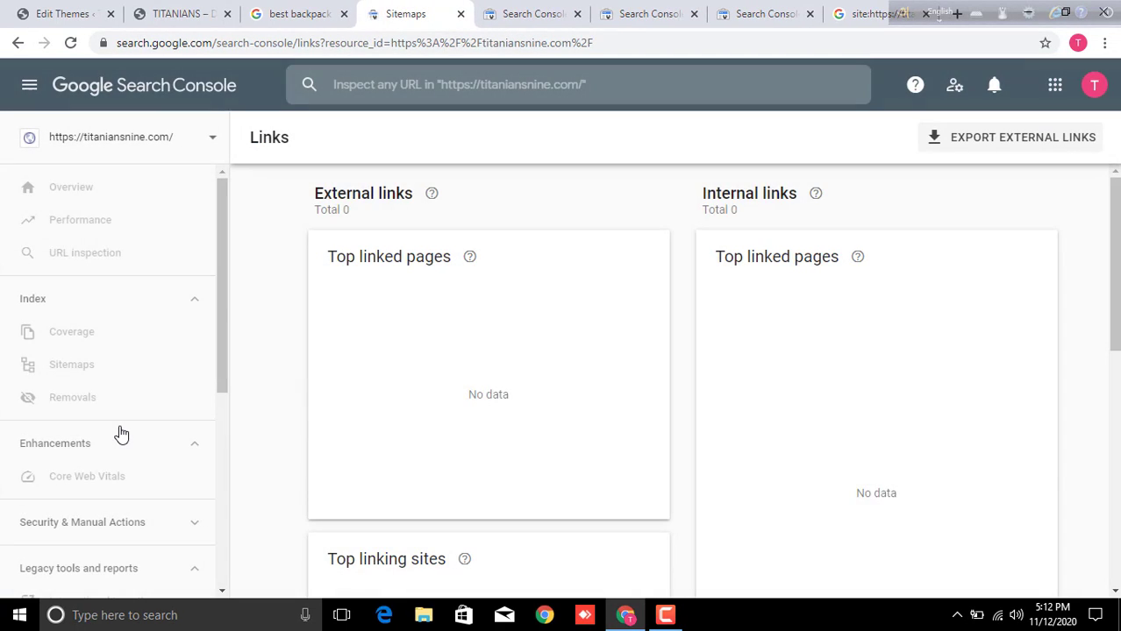
pyautogui.click(1021, 540)
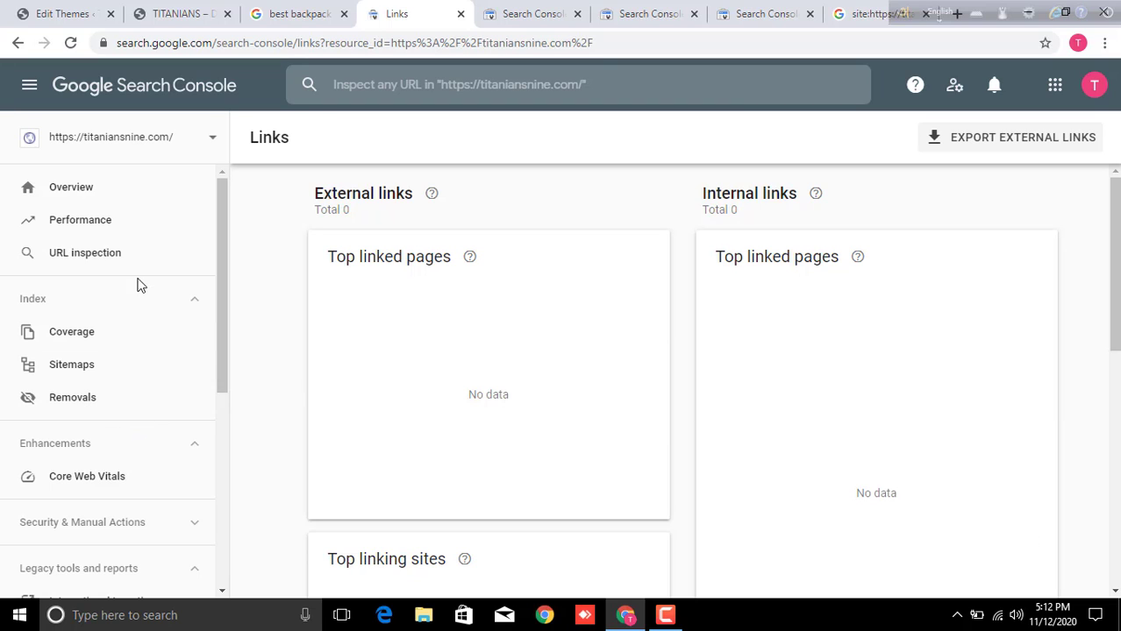
# Open the Performance report, dismiss the fresh-data notice and look through its chart, queries table and the other available reports.
pyautogui.click(104, 231)
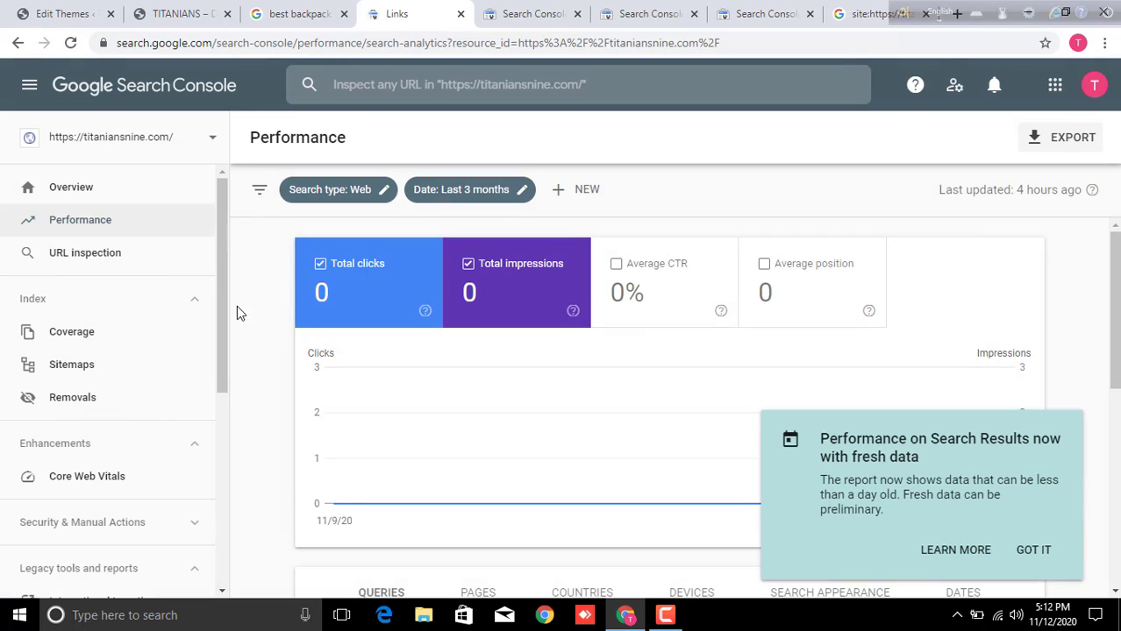
pyautogui.click(1031, 540)
pyautogui.scroll(-5, 614, 441)
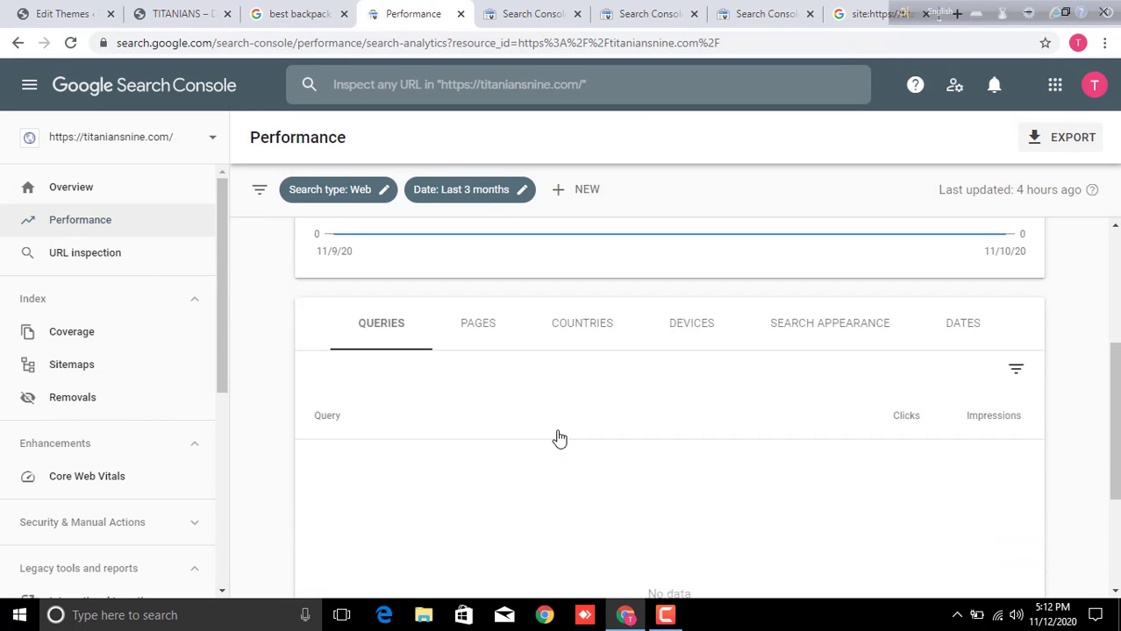
pyautogui.scroll(5, 557, 438)
pyautogui.scroll(-3, 591, 443)
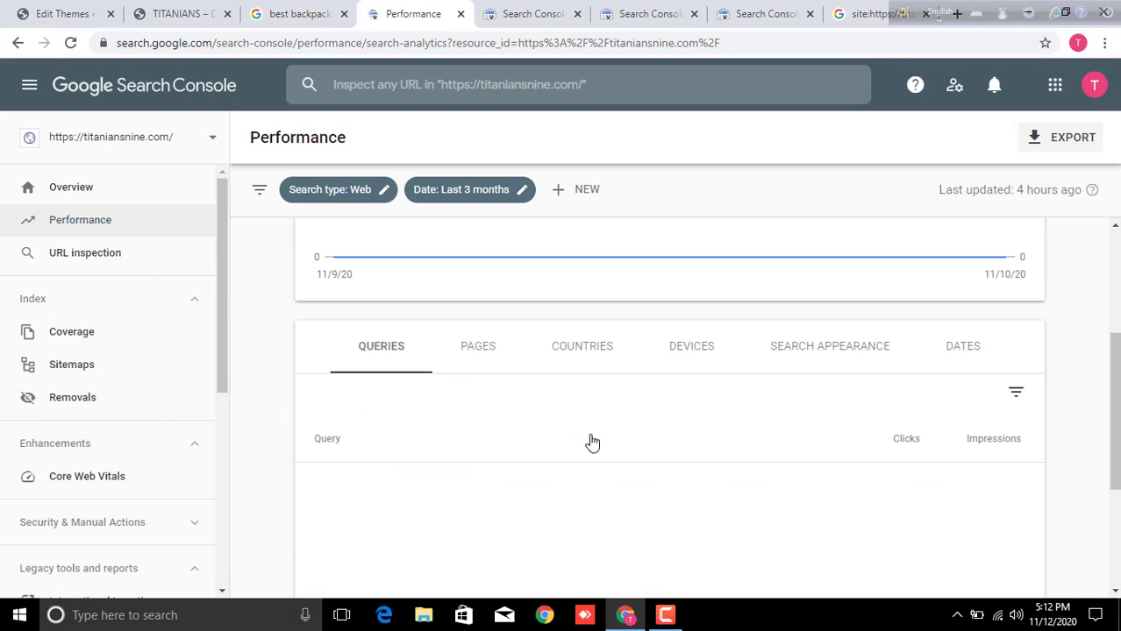
pyautogui.scroll(3, 735, 464)
pyautogui.scroll(-4, 84, 478)
pyautogui.scroll(-2, 138, 529)
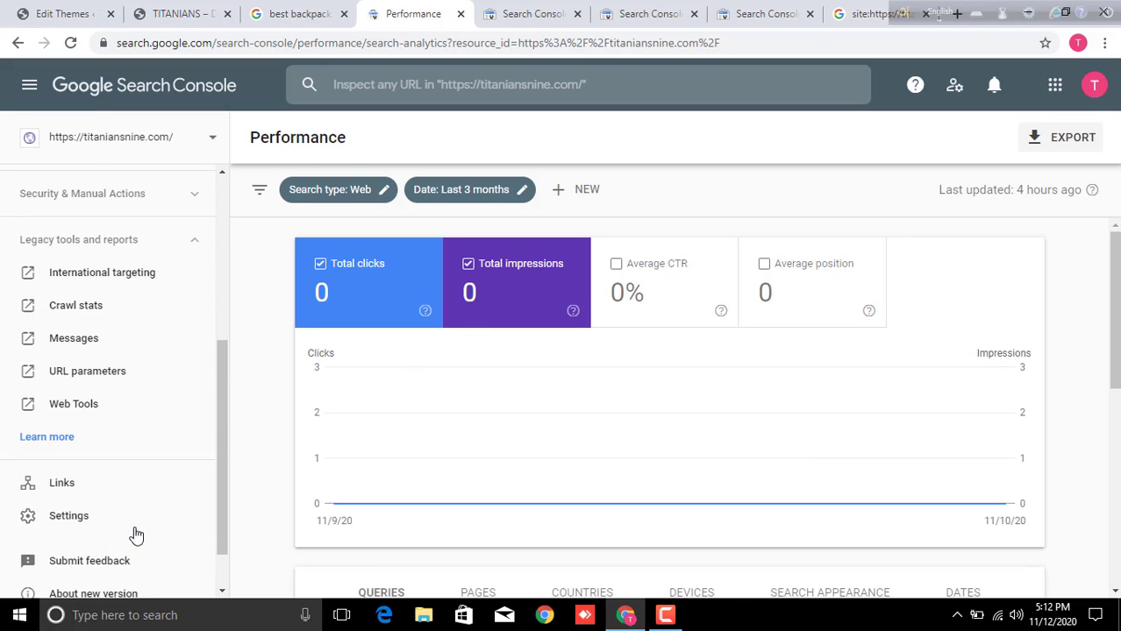
pyautogui.scroll(3, 143, 514)
pyautogui.scroll(3, 147, 504)
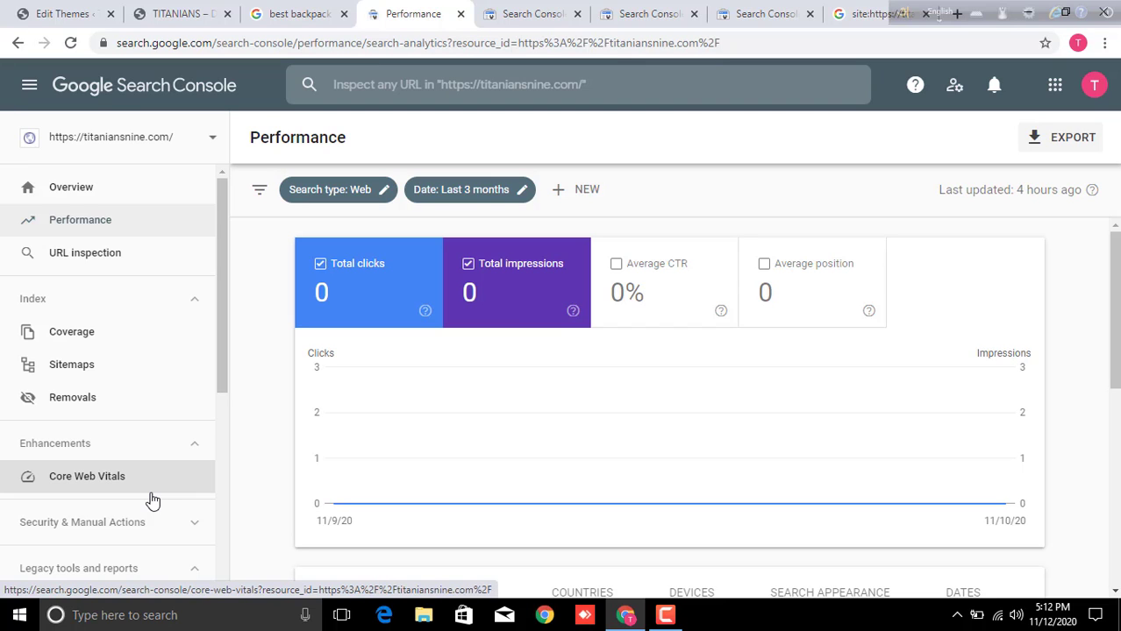
pyautogui.scroll(-3, 658, 422)
pyautogui.scroll(3, 658, 428)
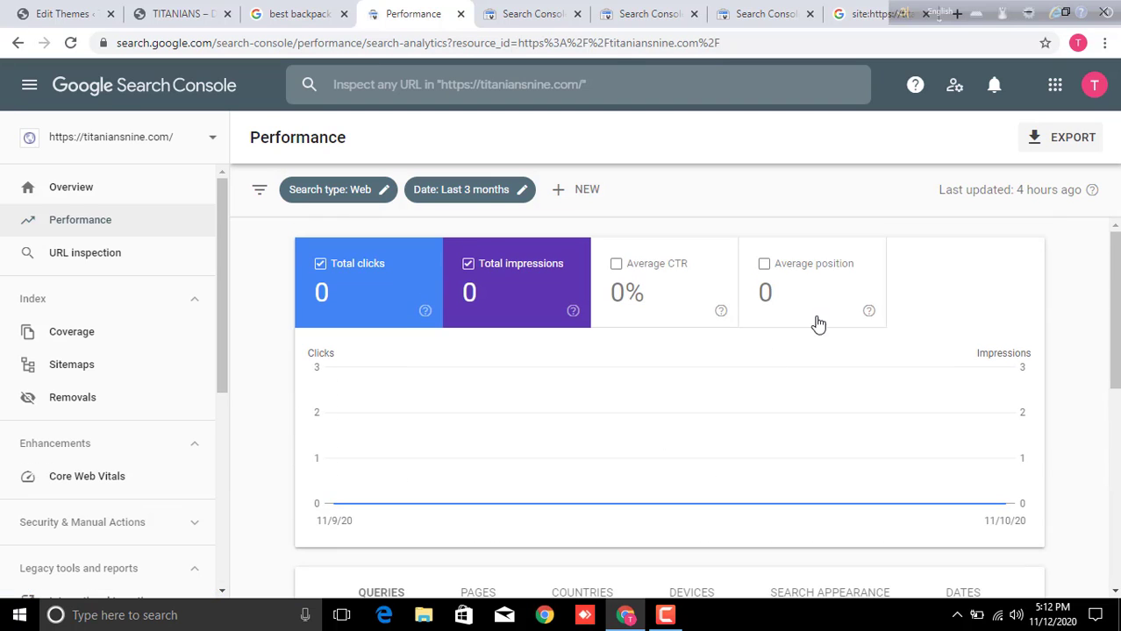
# Toggle the Average position metric on the performance chart, reloading the report to check how it displays.
pyautogui.click(789, 283)
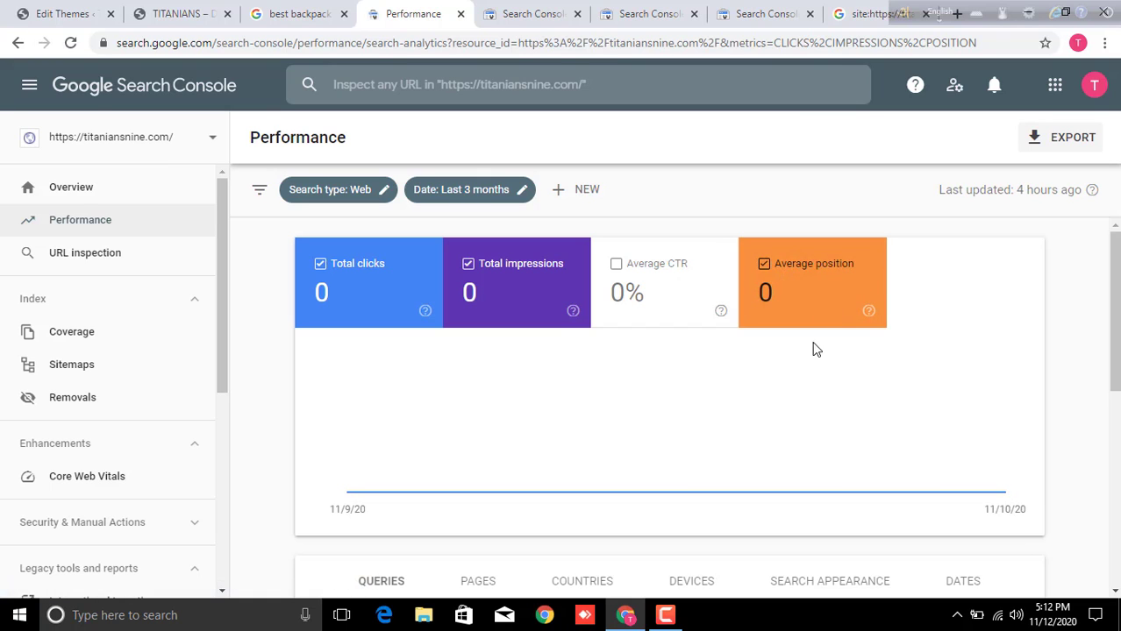
pyautogui.scroll(-2, 771, 413)
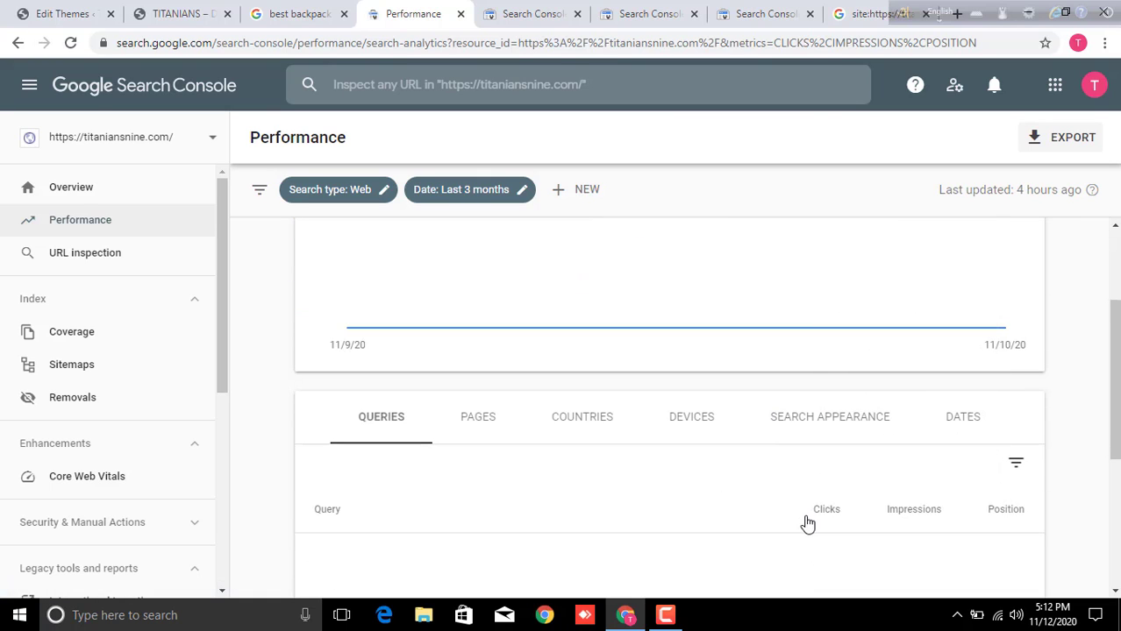
pyautogui.scroll(2, 806, 524)
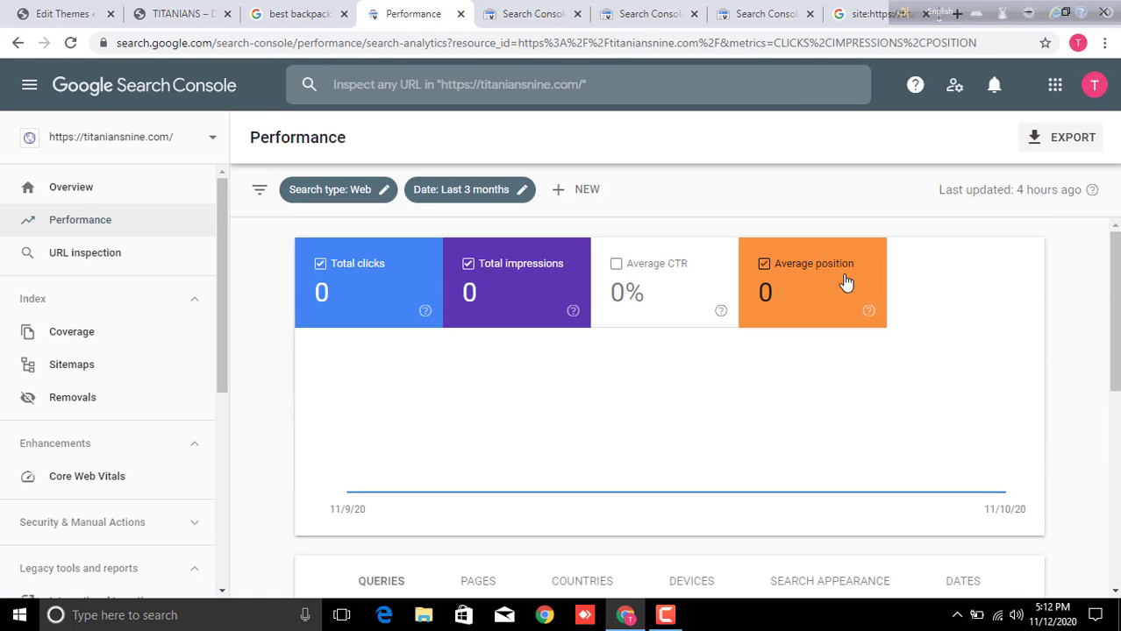
pyautogui.click(70, 43)
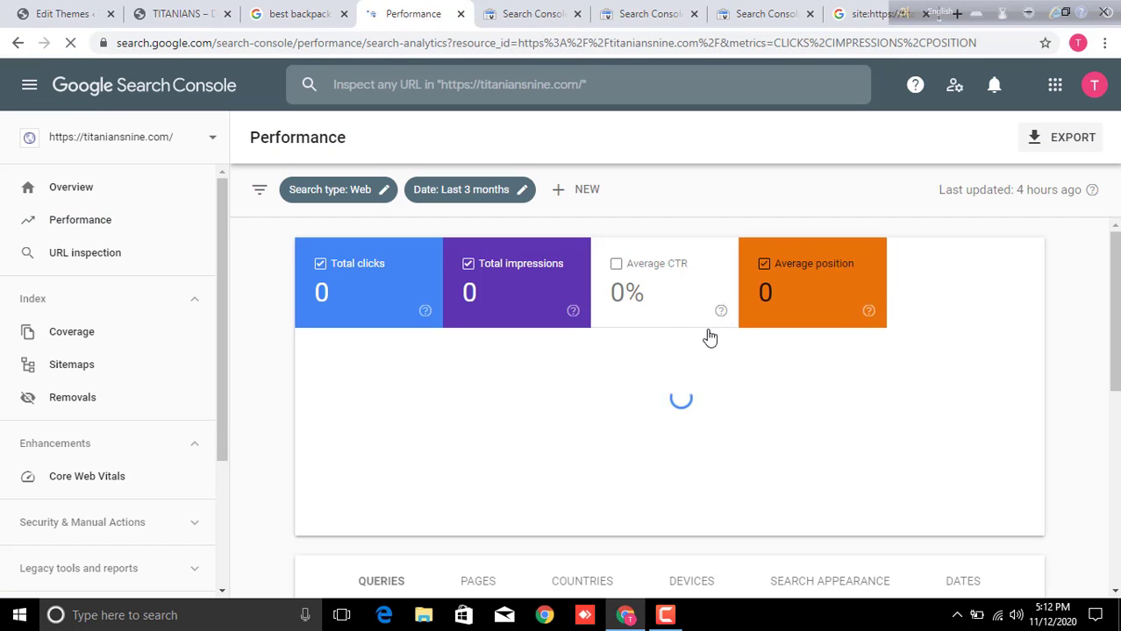
pyautogui.click(777, 288)
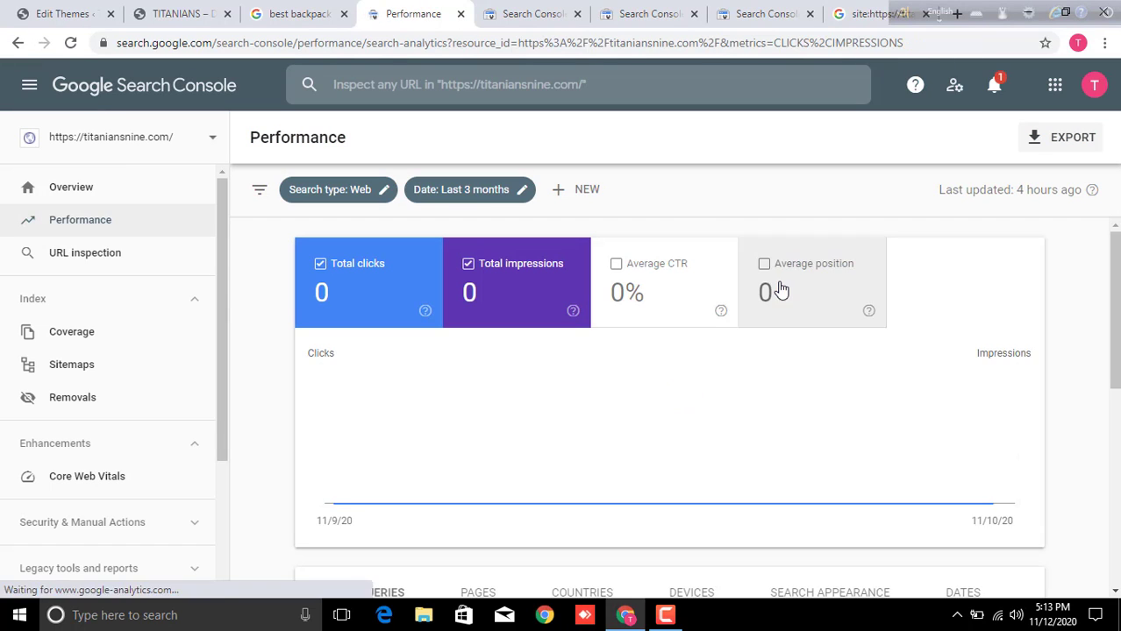
pyautogui.click(782, 286)
pyautogui.click(781, 285)
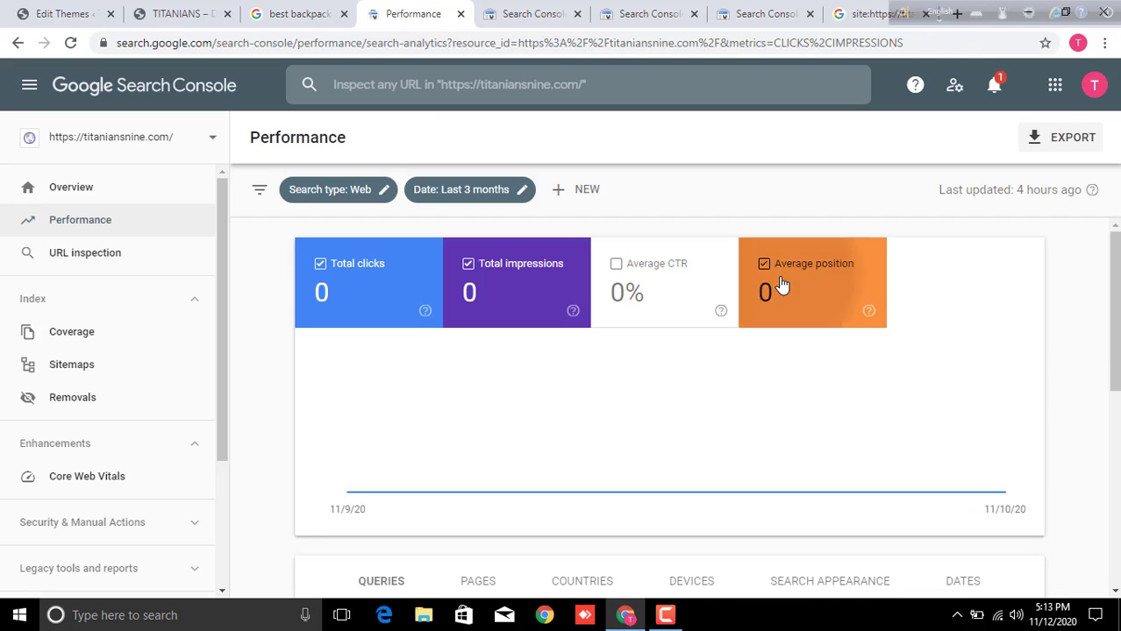
# Switch the chart's clicks, impressions, CTR and position metrics on and off, leaving only Average position selected.
pyautogui.click(502, 287)
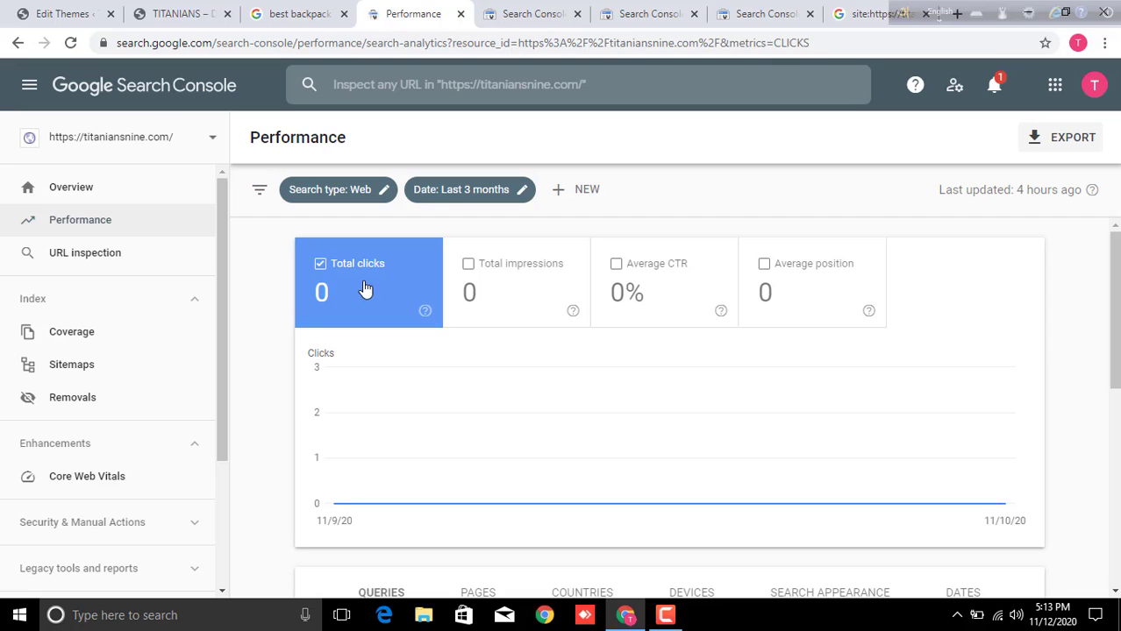
pyautogui.click(507, 295)
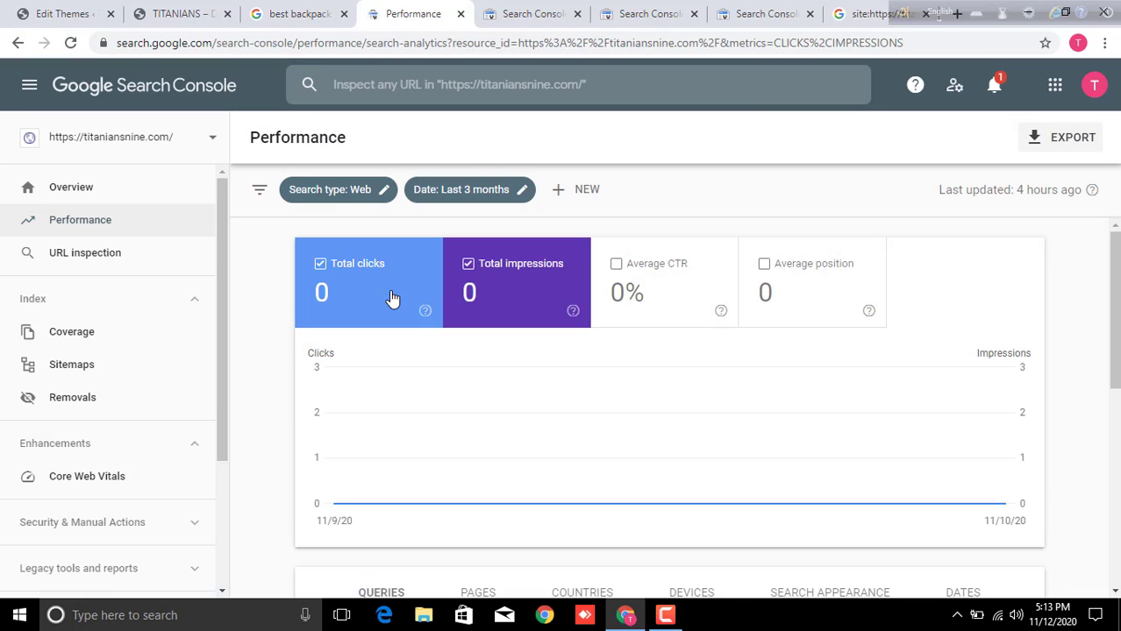
pyautogui.click(832, 293)
pyautogui.click(710, 292)
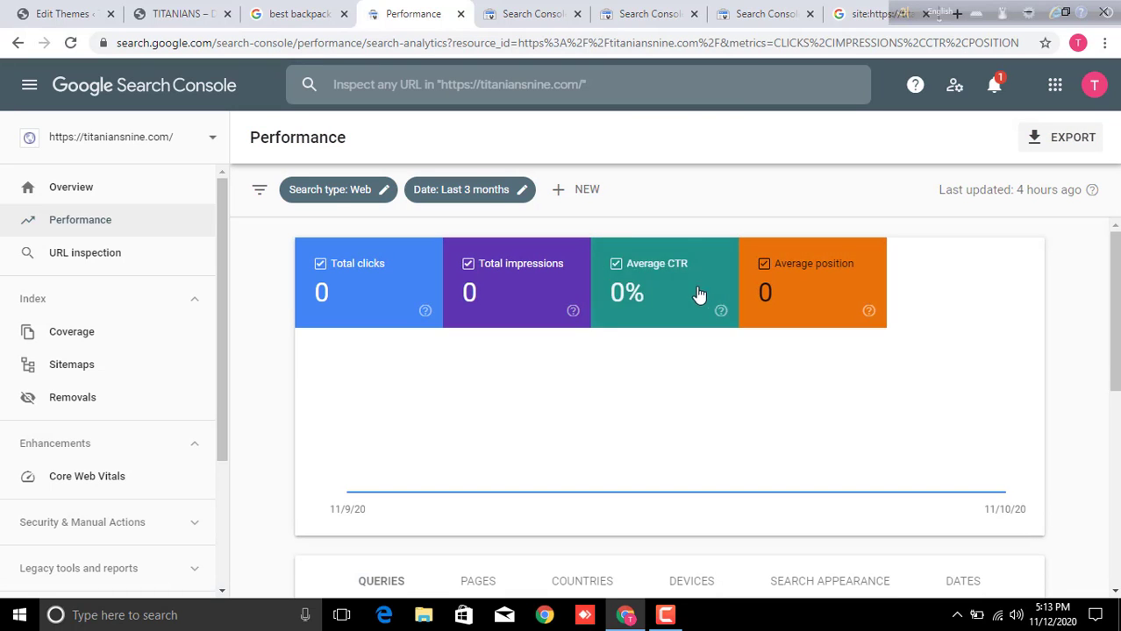
pyautogui.click(519, 289)
pyautogui.click(437, 307)
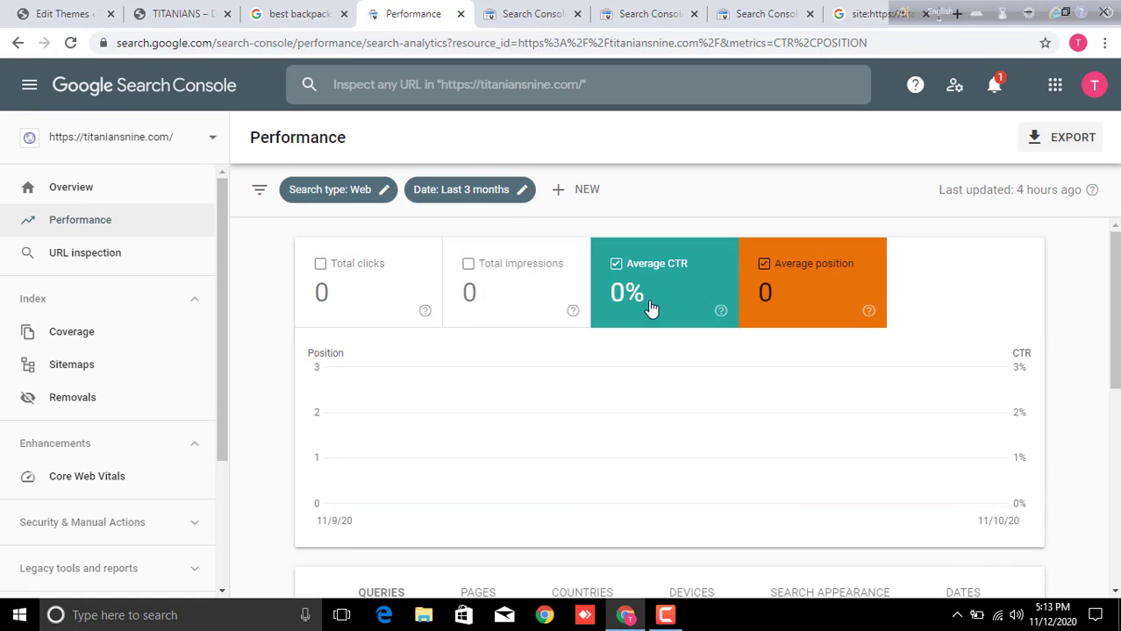
pyautogui.click(701, 324)
pyautogui.scroll(-3, 776, 410)
pyautogui.scroll(3, 775, 410)
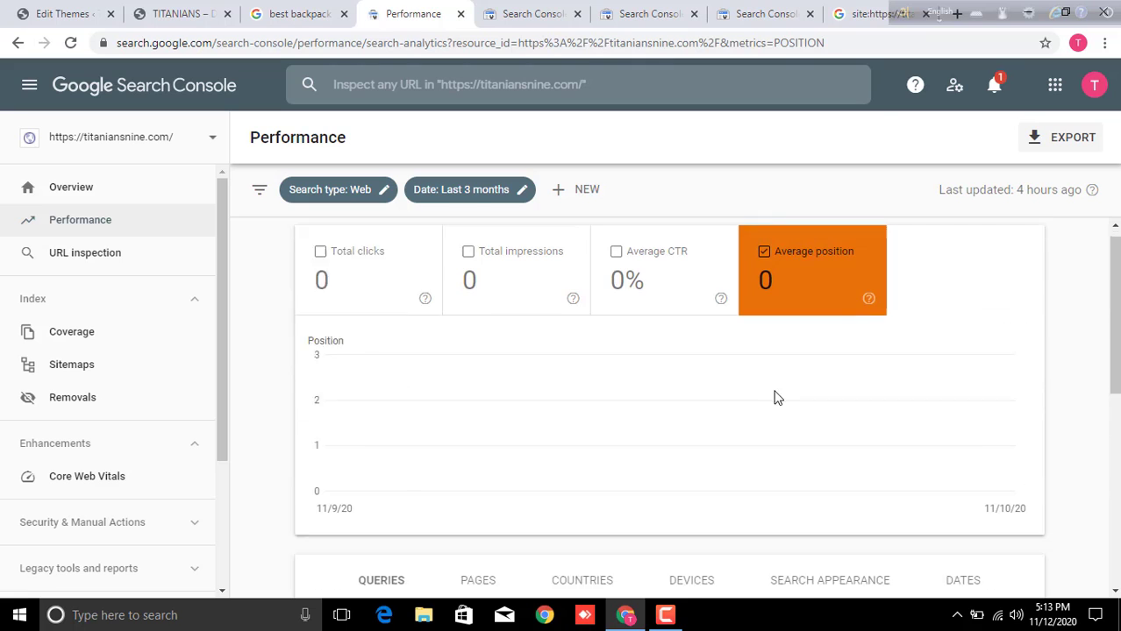
# Review the property's Overview page and reopen the Performance report to examine its chart and queries table.
pyautogui.click(99, 193)
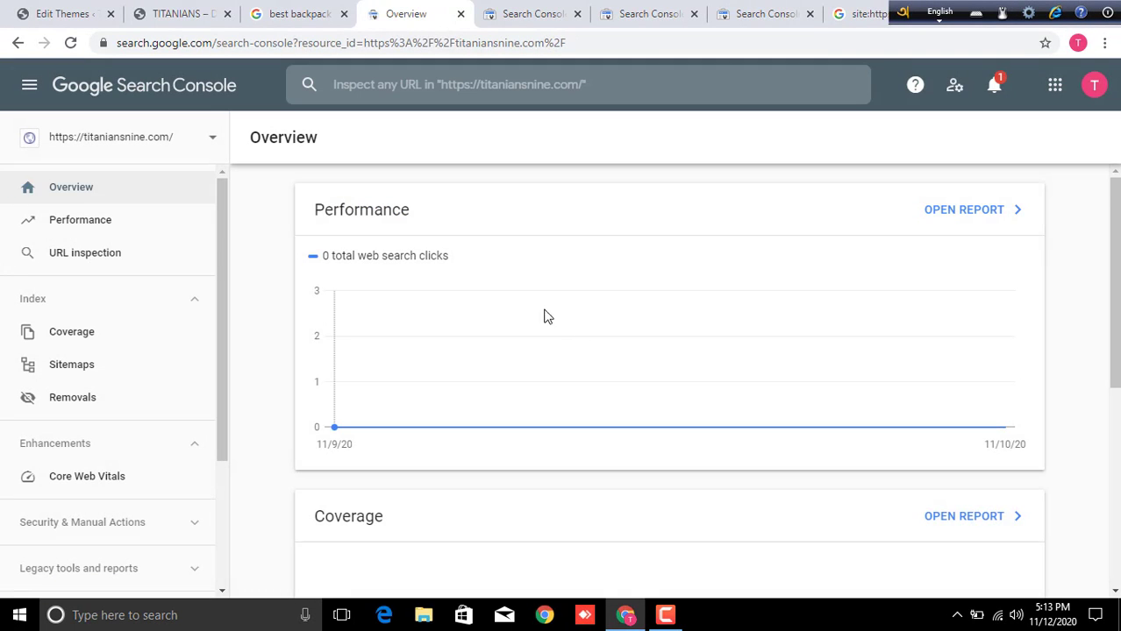
pyautogui.scroll(-3, 127, 486)
pyautogui.scroll(3, 139, 494)
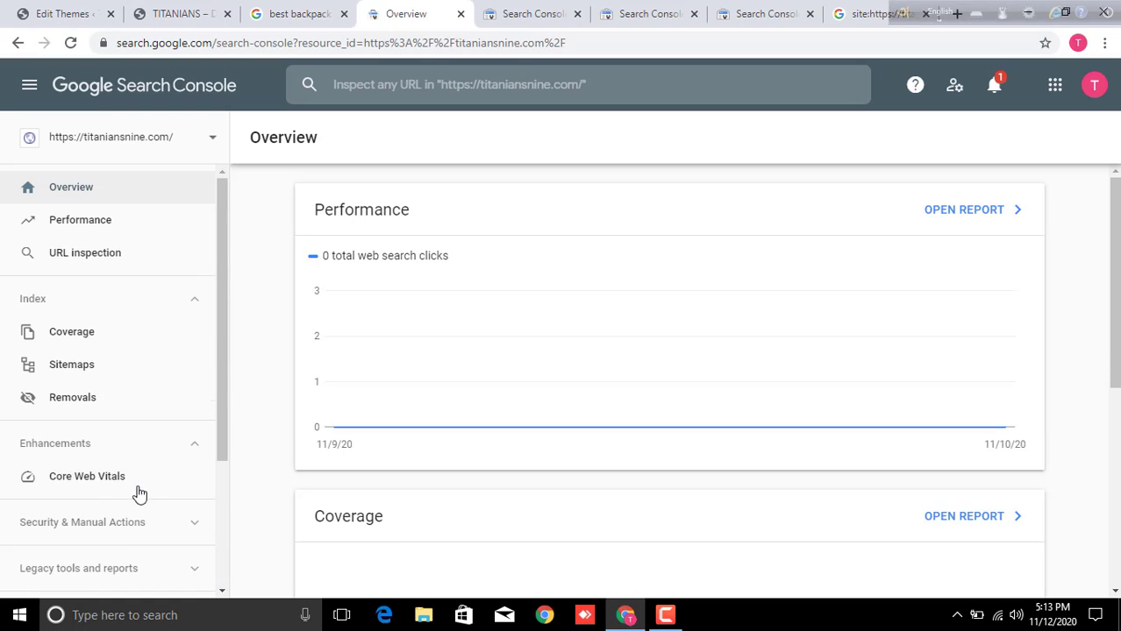
pyautogui.click(100, 222)
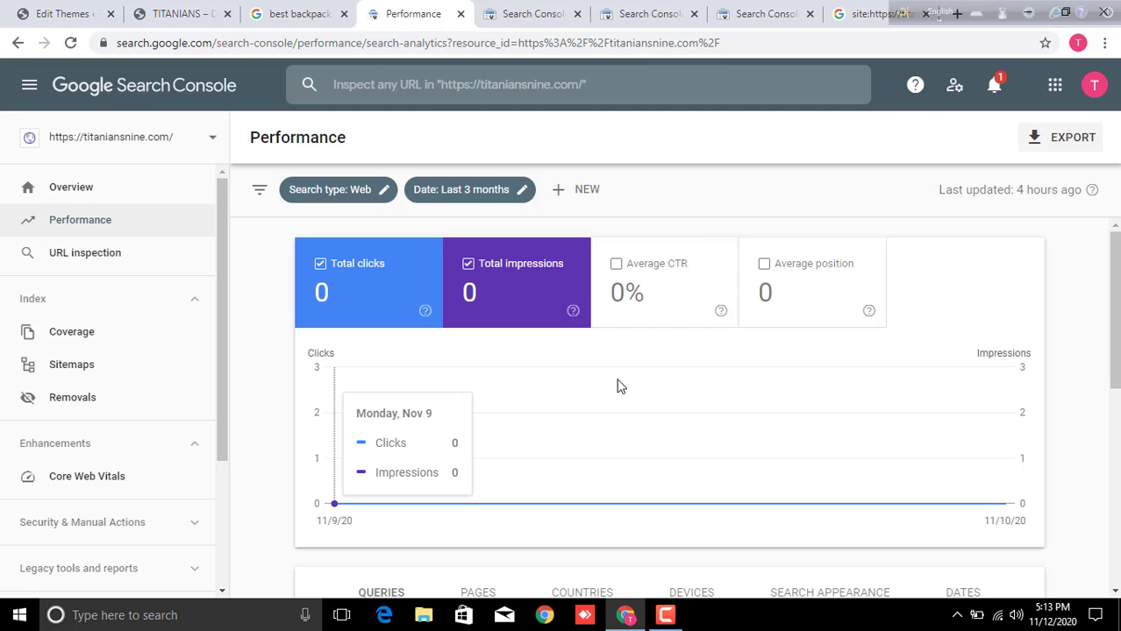
pyautogui.scroll(-6, 619, 385)
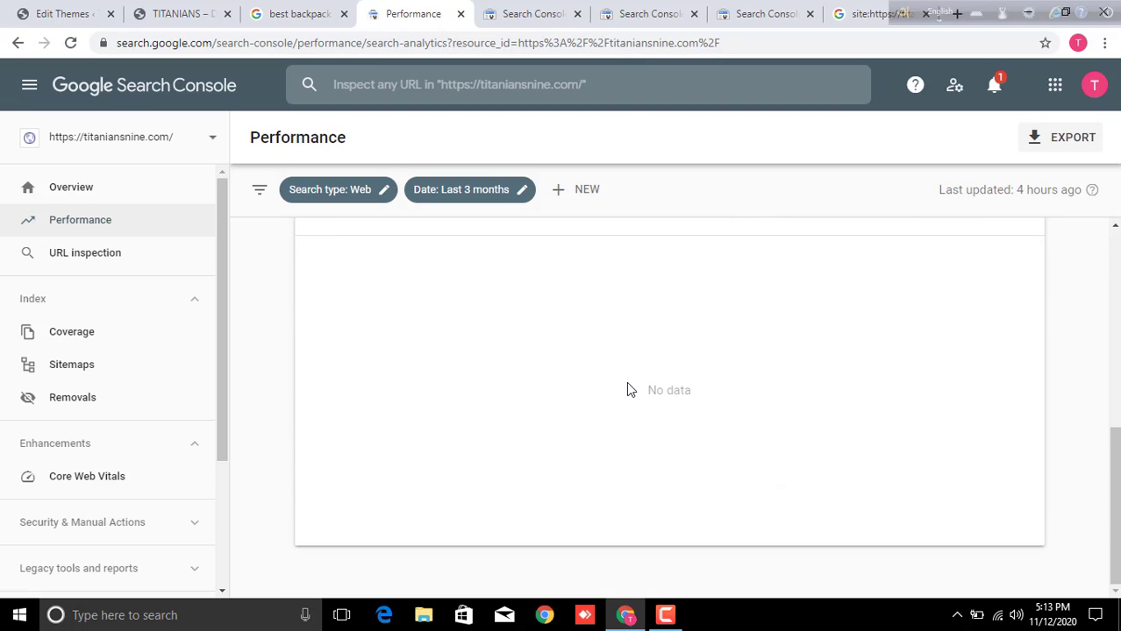
pyautogui.scroll(4, 625, 386)
pyautogui.scroll(2, 665, 415)
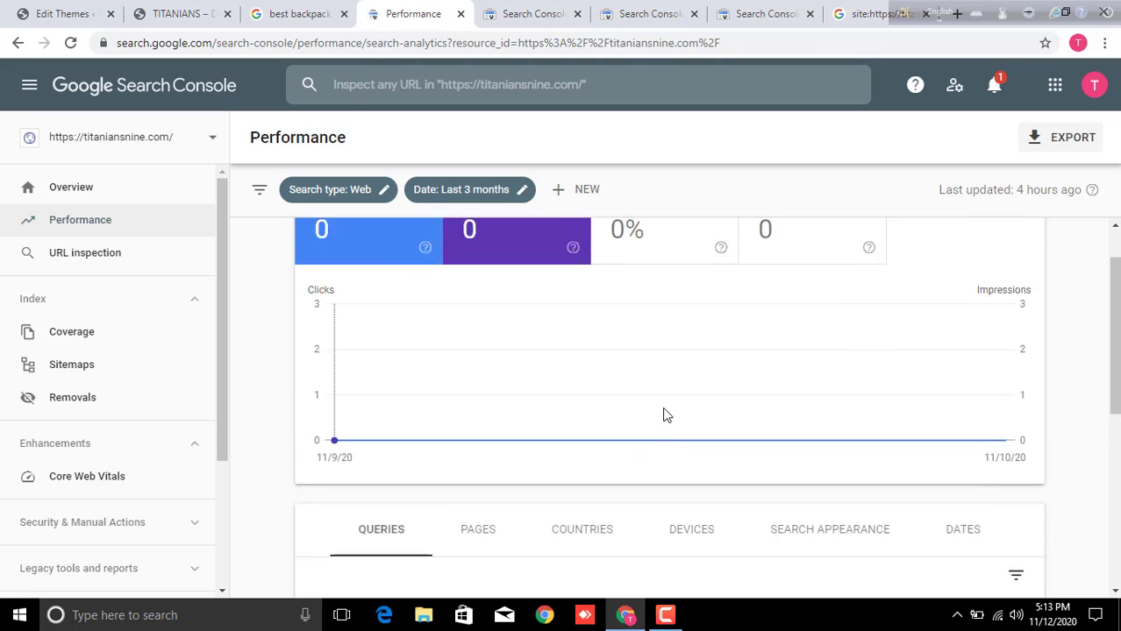
# Close the backpack search, the three legacy Search Console pages and the site: search, keeping the Performance report open.
pyautogui.click(193, 12)
pyautogui.click(363, 12)
pyautogui.click(329, 13)
pyautogui.click(345, 14)
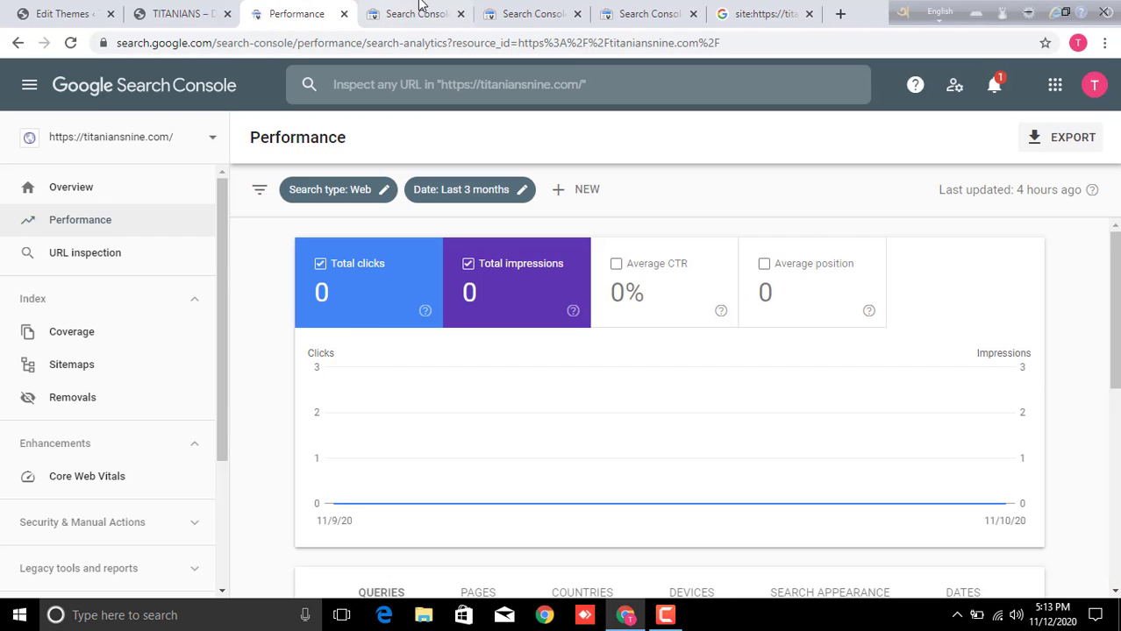
pyautogui.click(450, 18)
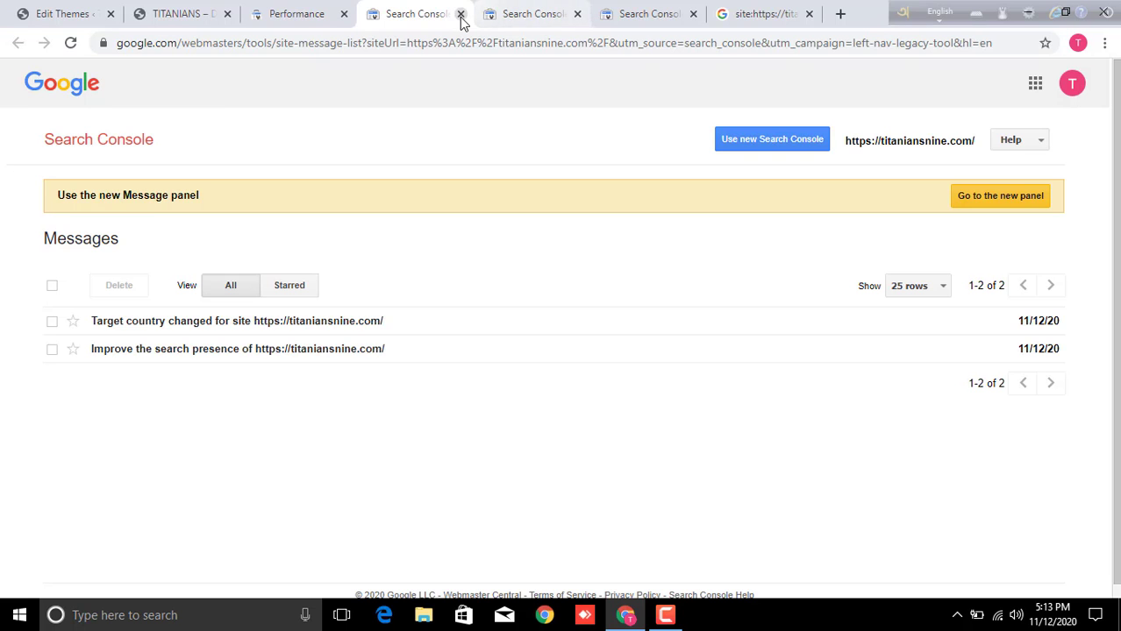
pyautogui.click(460, 14)
pyautogui.click(461, 14)
pyautogui.click(461, 14)
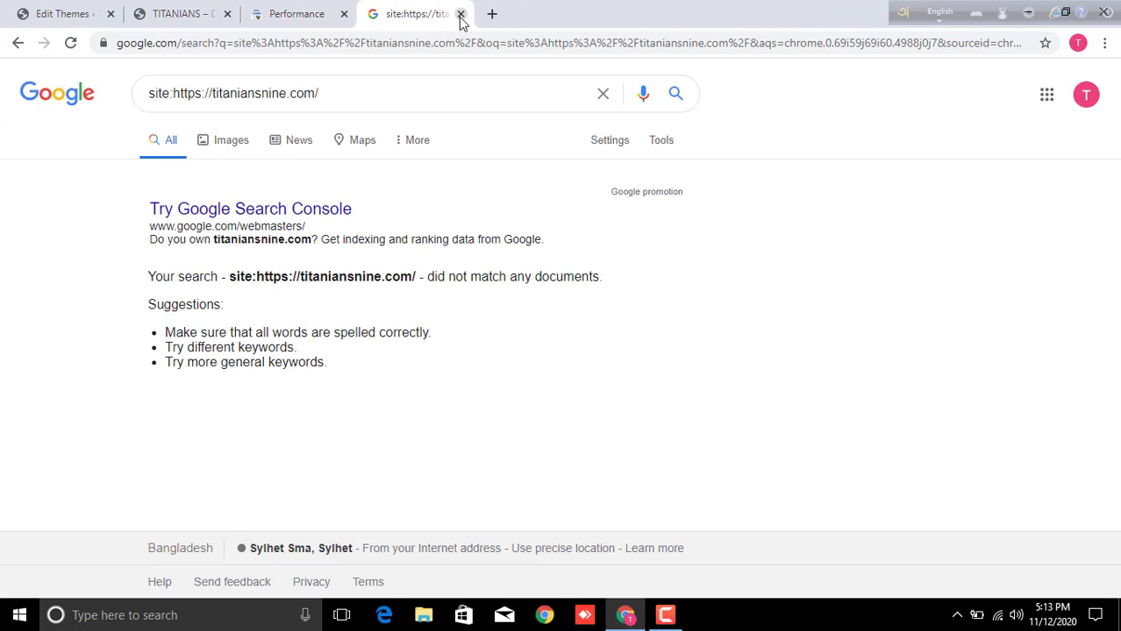
pyautogui.click(460, 14)
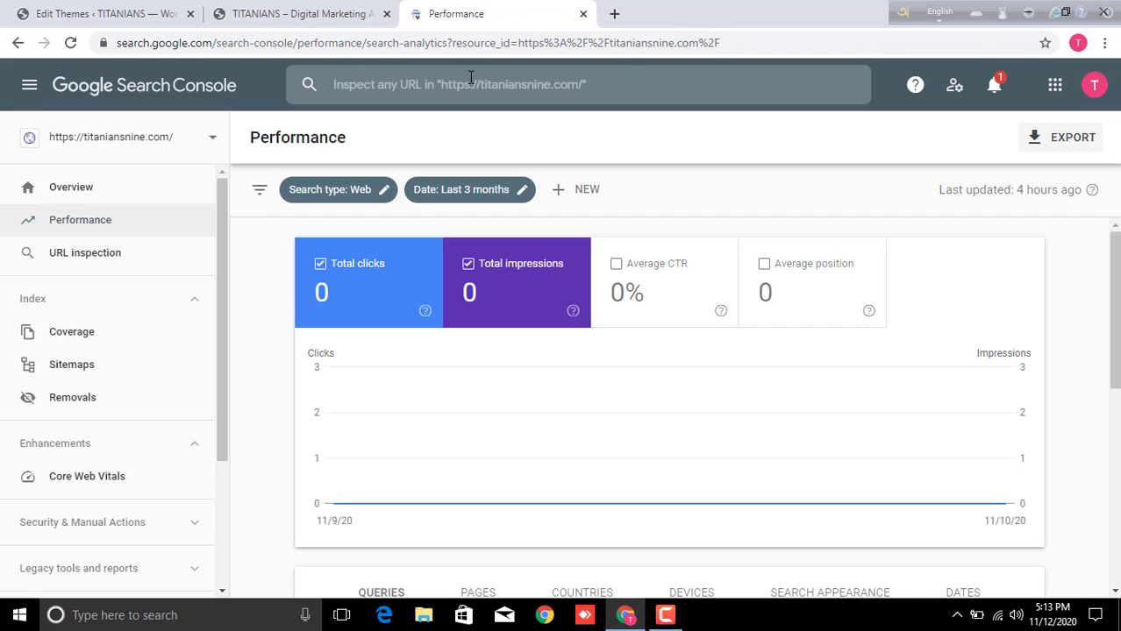
# Check the TITANIANS homepage and open the All Posts list in the site's WordPress admin.
pyautogui.click(299, 25)
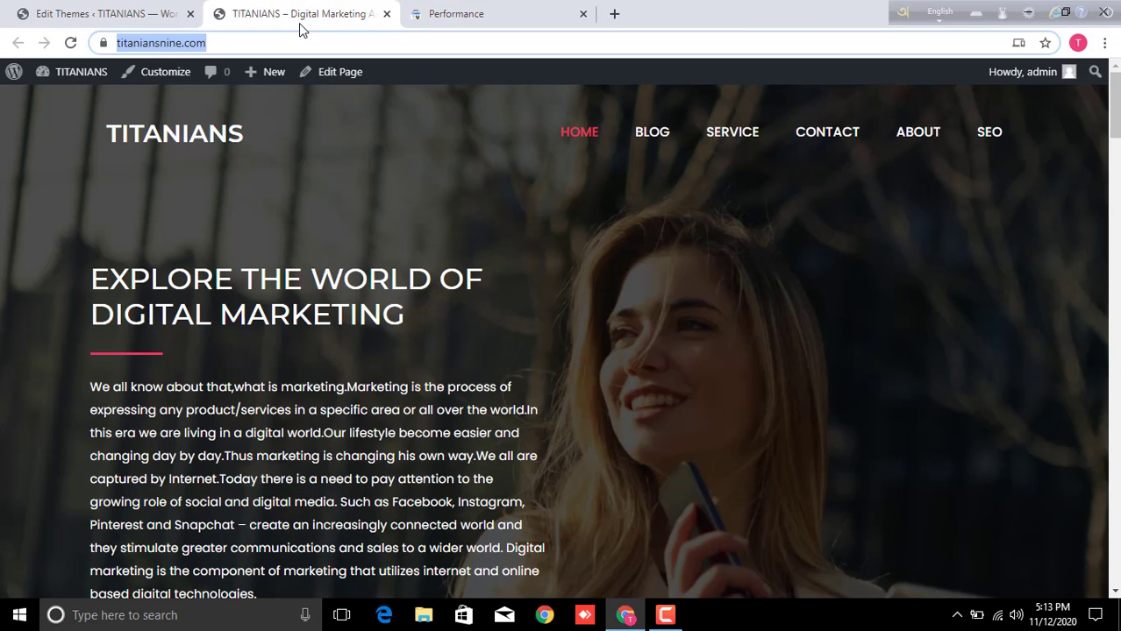
pyautogui.click(340, 227)
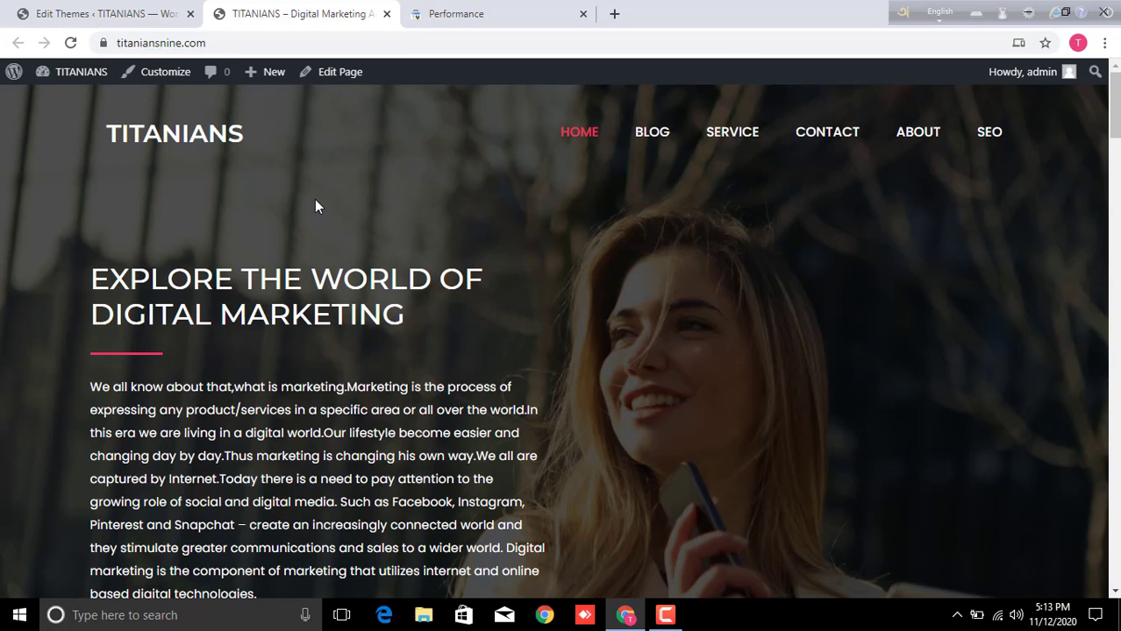
pyautogui.click(77, 11)
pyautogui.click(241, 13)
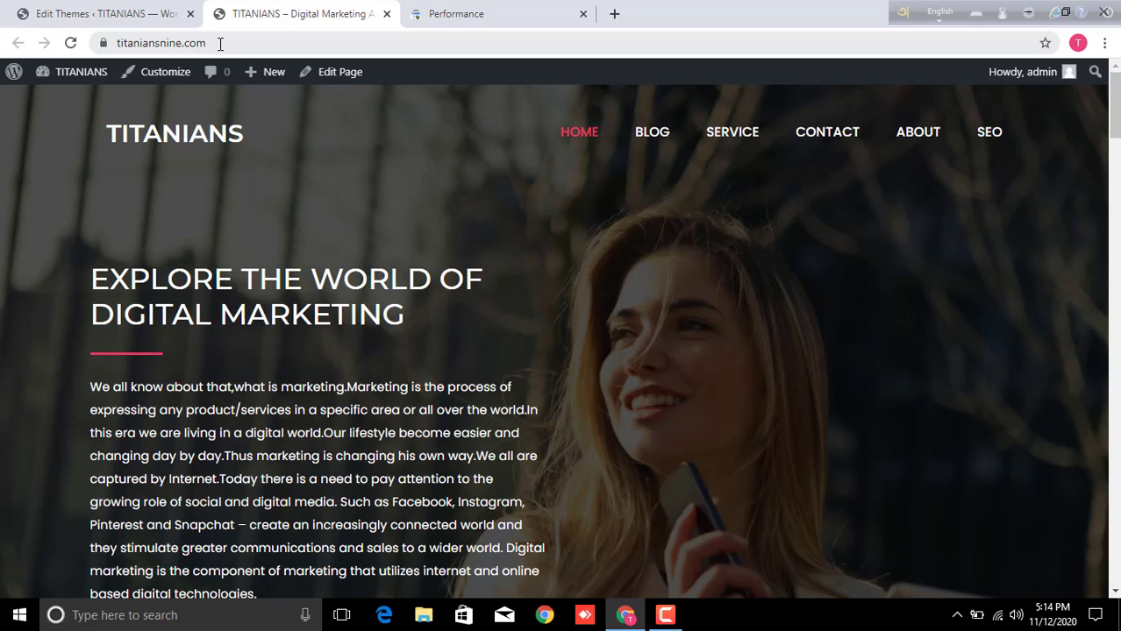
pyautogui.click(145, 12)
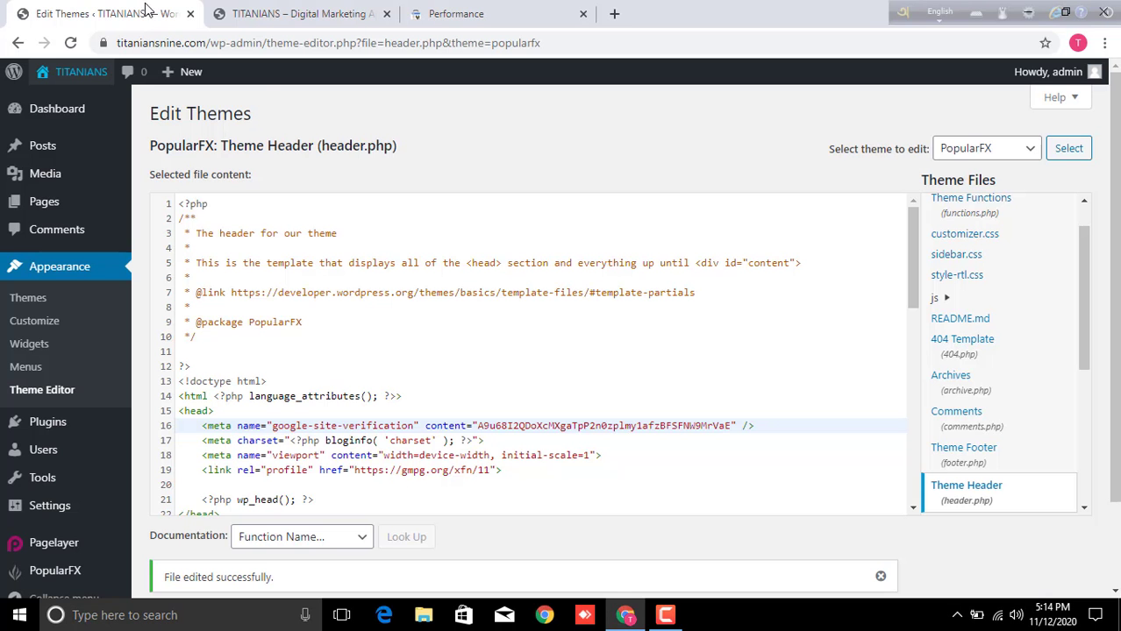
pyautogui.click(58, 156)
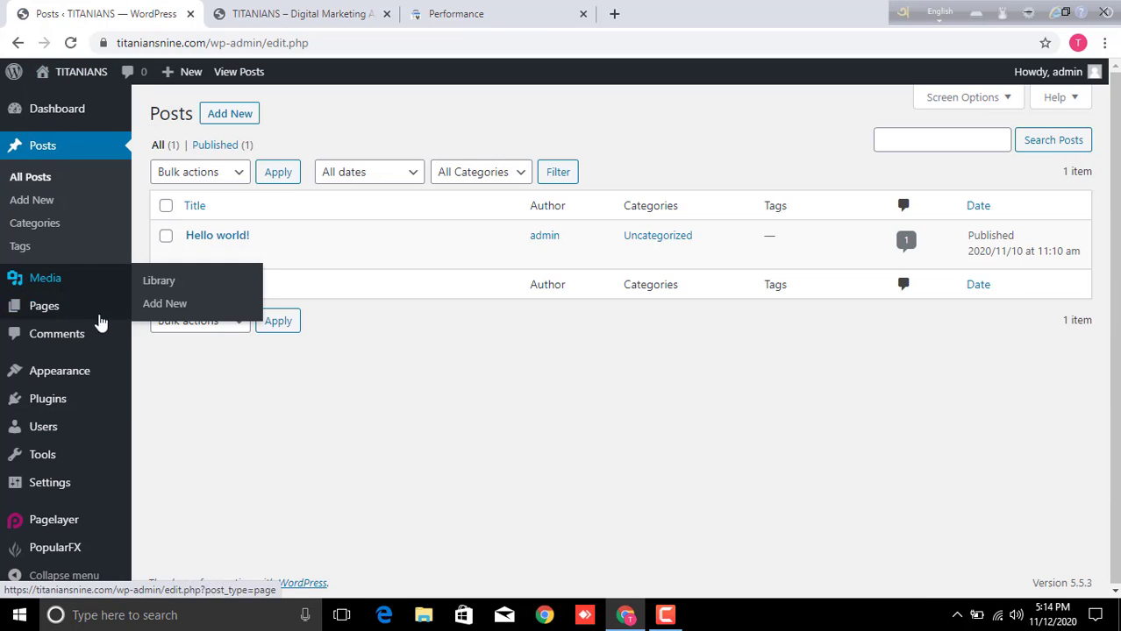
# Search for "rank math" in the WordPress Add Plugins directory.
pyautogui.click(48, 409)
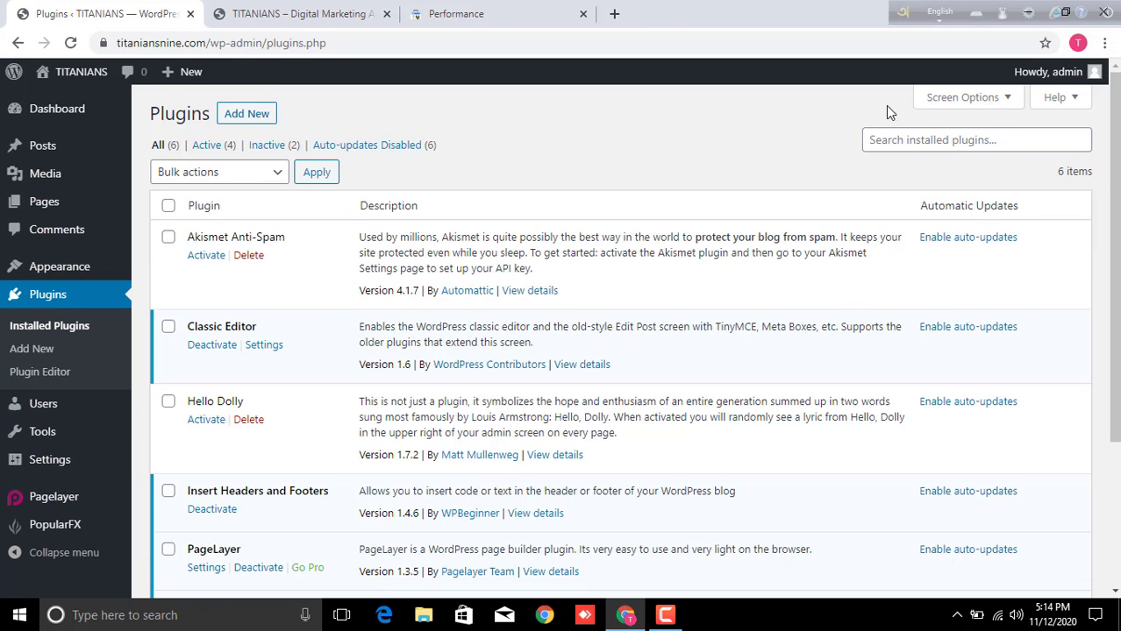
pyautogui.click(250, 122)
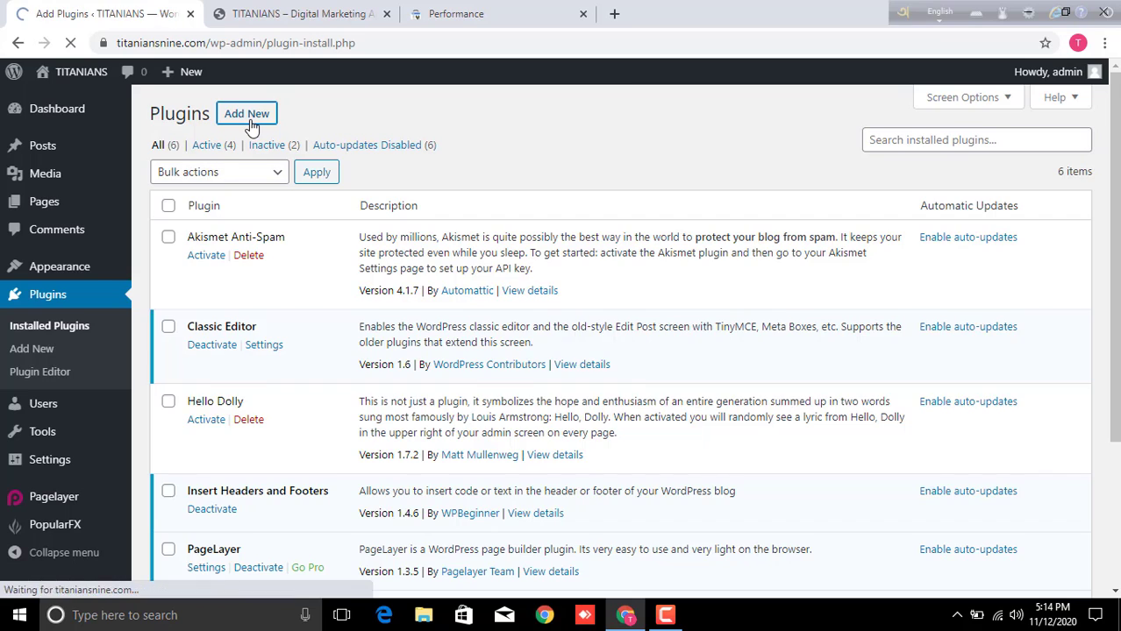
pyautogui.click(905, 159)
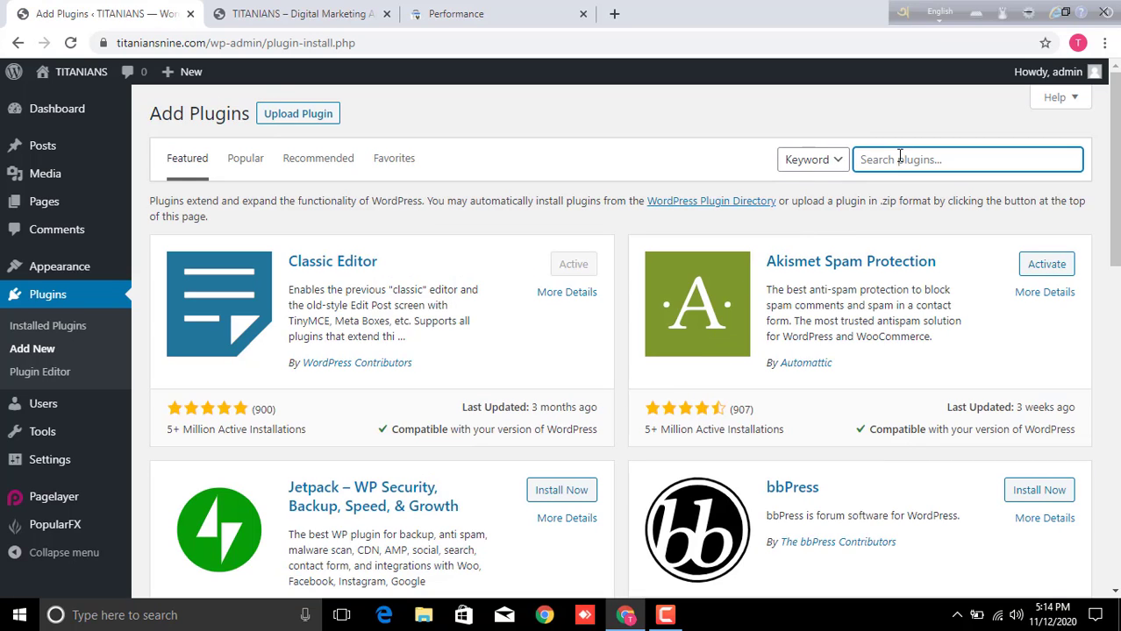
pyautogui.write('rank maht')
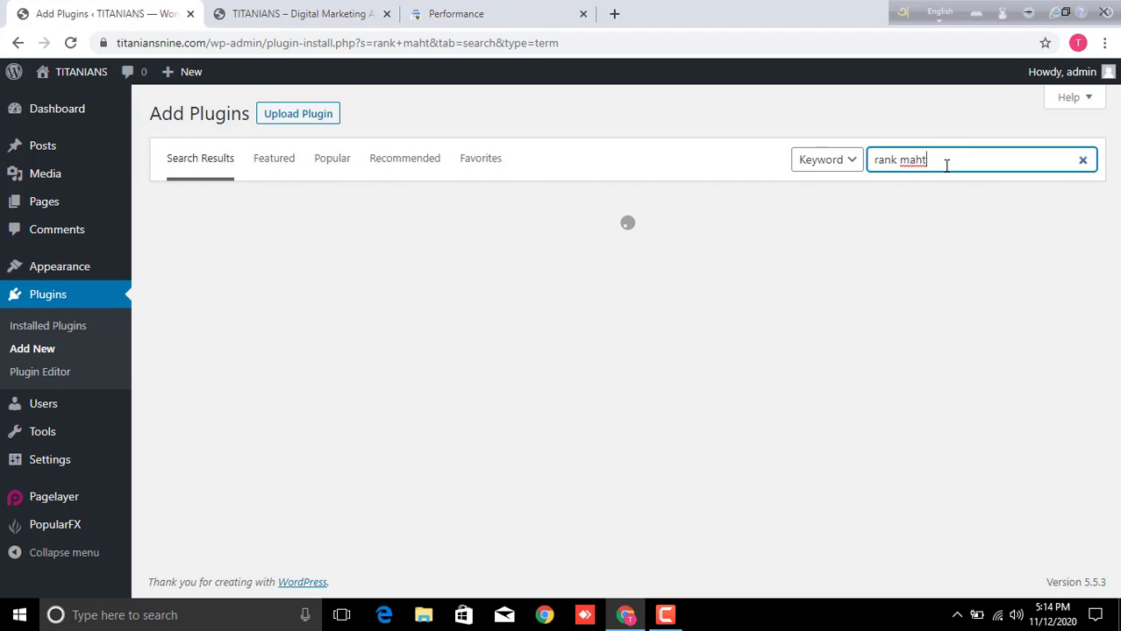
pyautogui.press('BackSpace')
pyautogui.press('BackSpace')
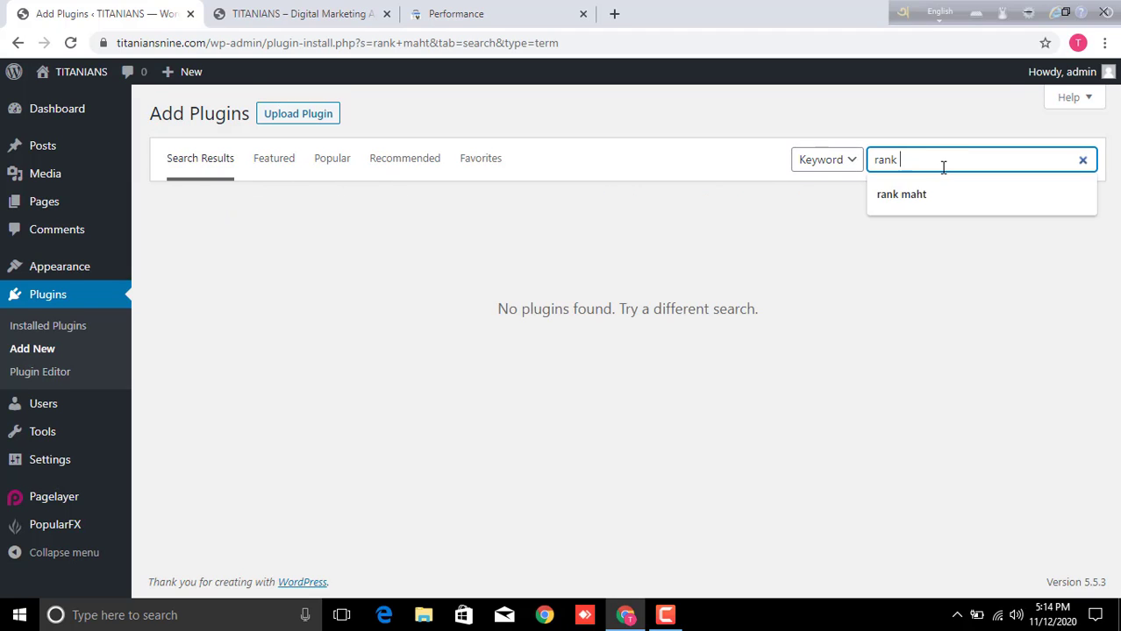
pyautogui.write('th')
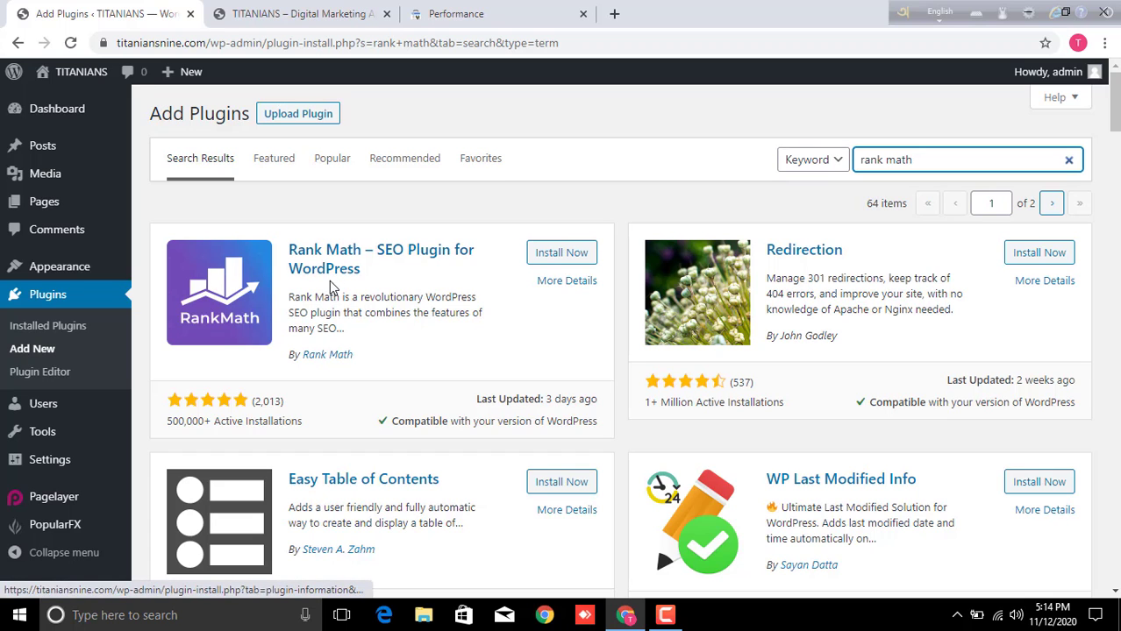
# Install and activate the Rank Math – SEO Plugin for WordPress.
pyautogui.scroll(-2, 473, 337)
pyautogui.scroll(2, 526, 377)
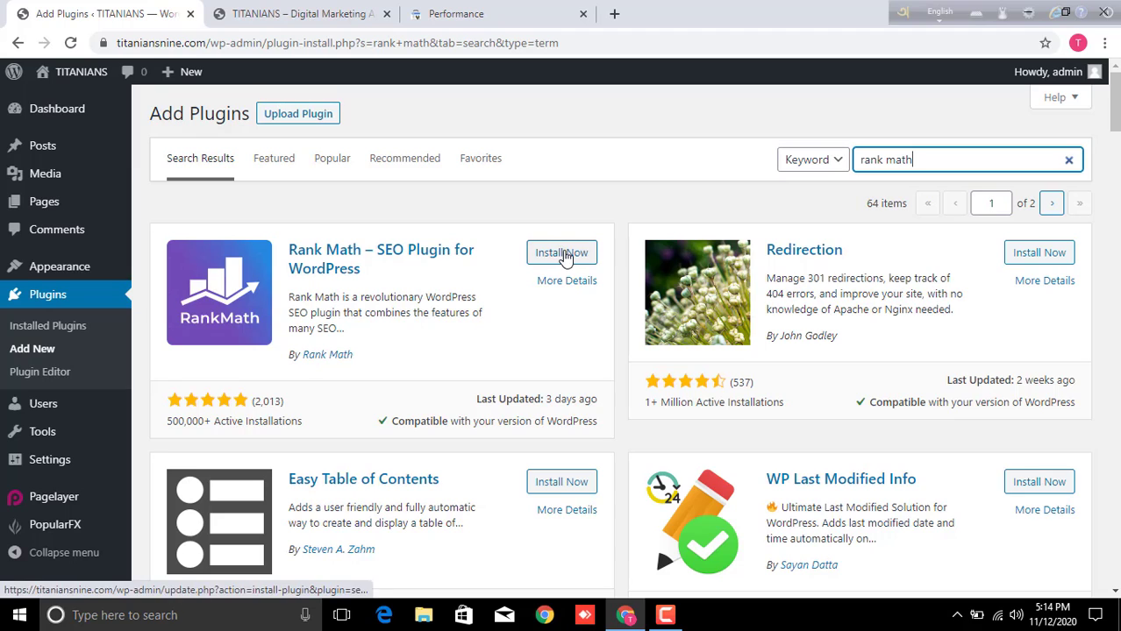
pyautogui.click(564, 255)
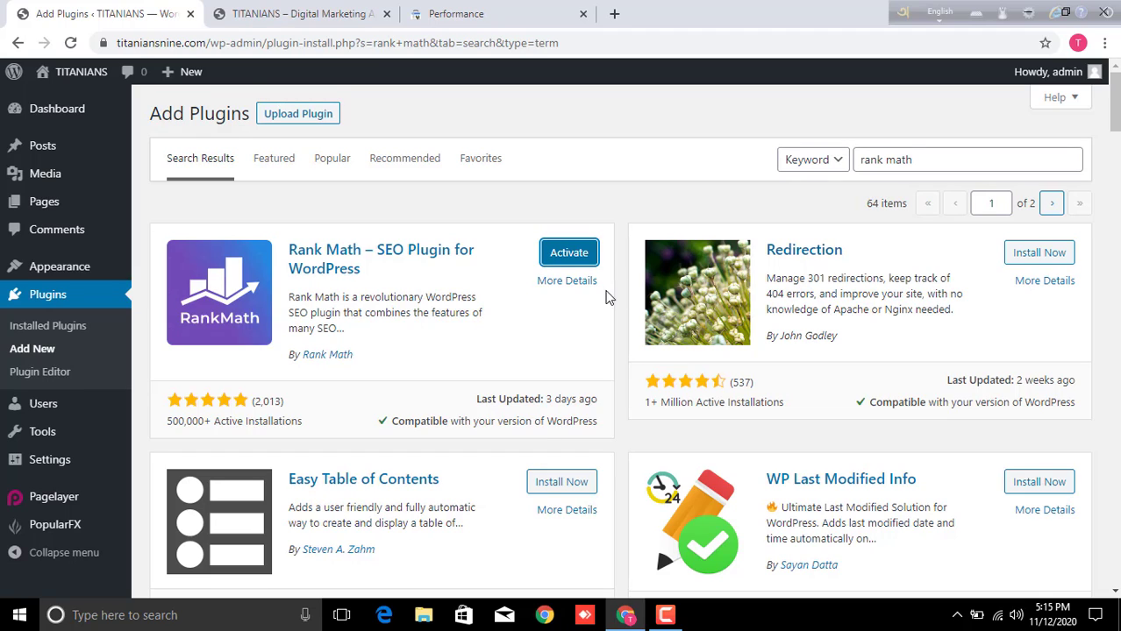
pyautogui.click(577, 259)
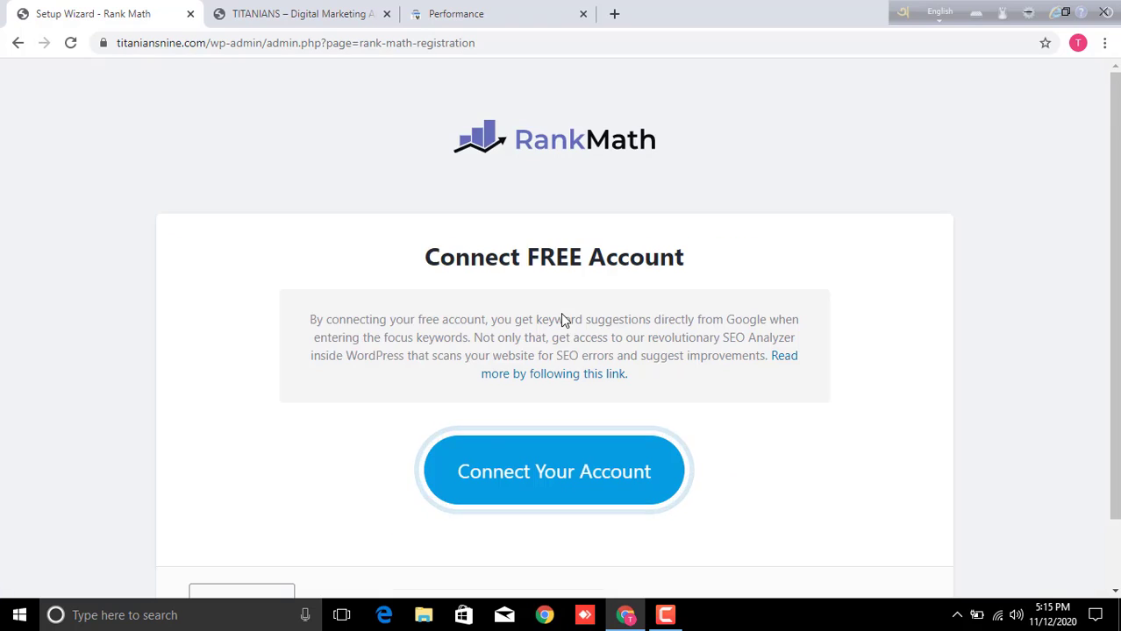
# Connect a free Rank Math account by accepting the terms and signing in with the site's Google account, declining notifications.
pyautogui.scroll(-1, 622, 469)
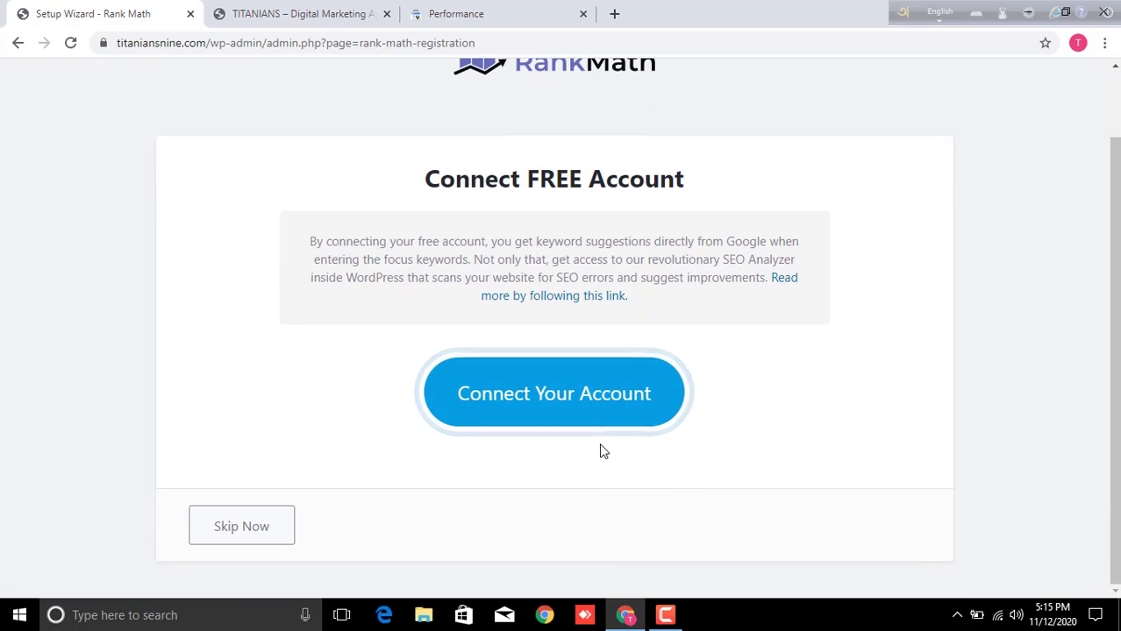
pyautogui.click(574, 396)
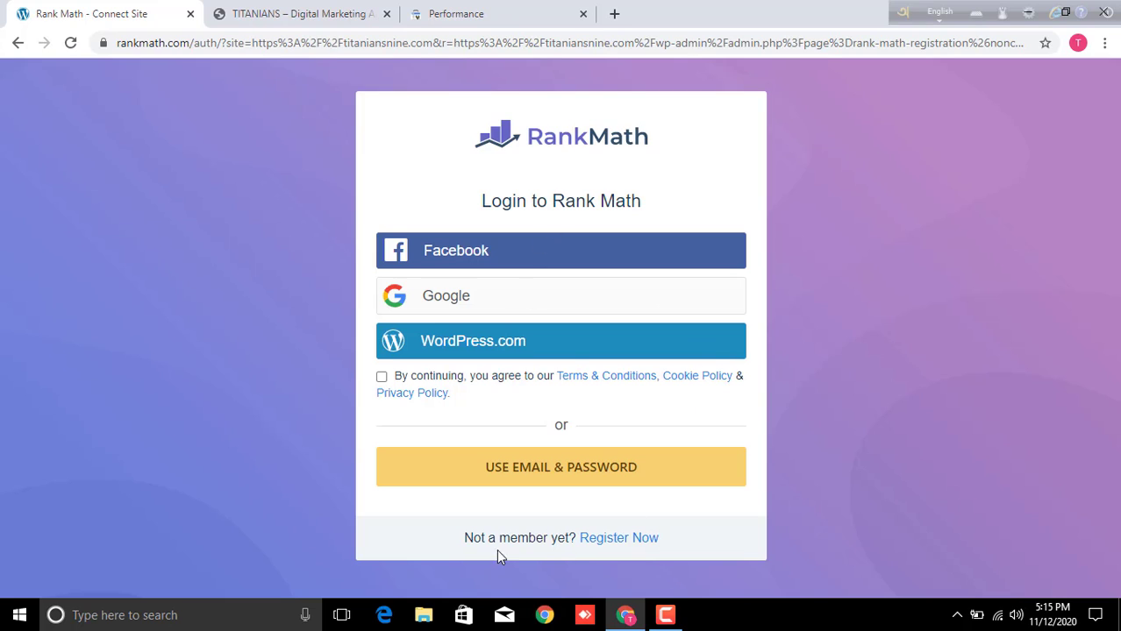
pyautogui.click(463, 310)
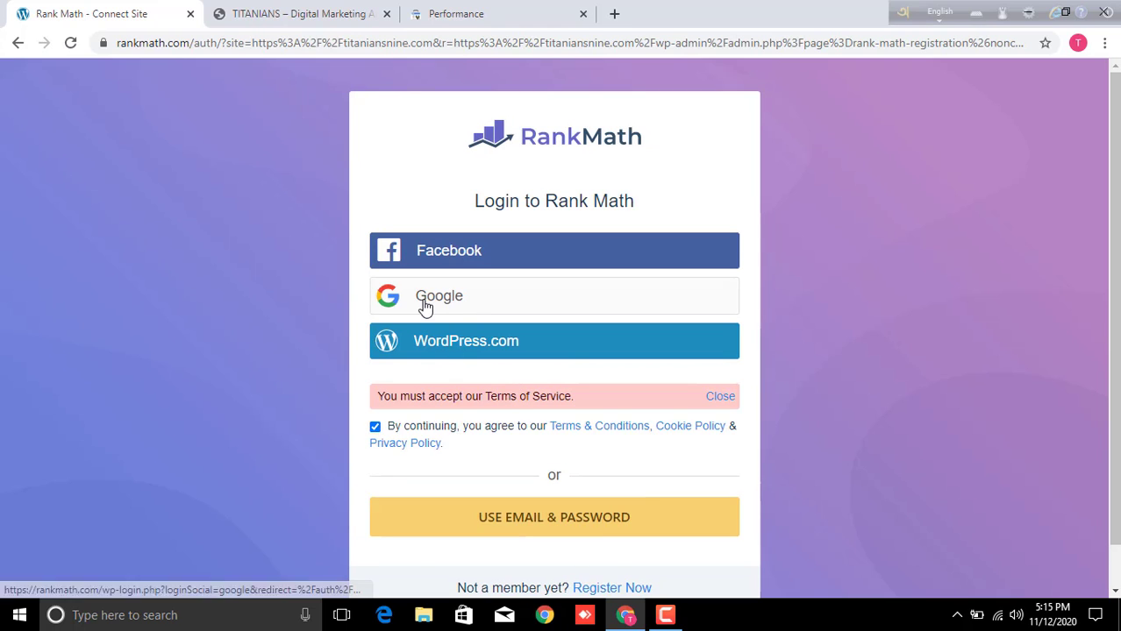
pyautogui.click(425, 307)
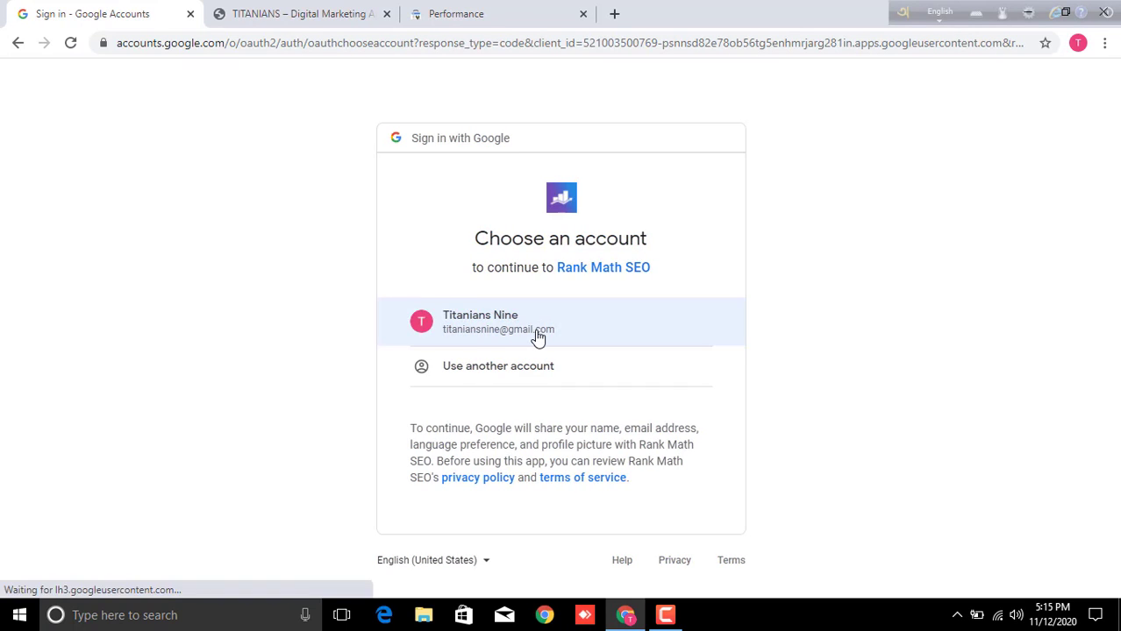
pyautogui.click(537, 335)
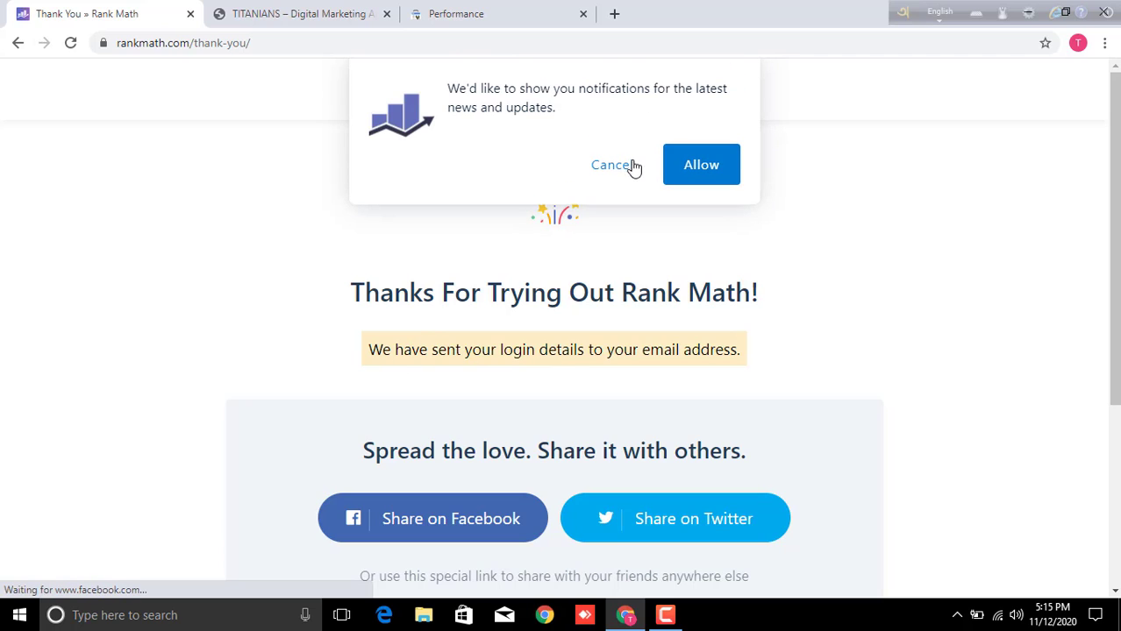
pyautogui.click(611, 178)
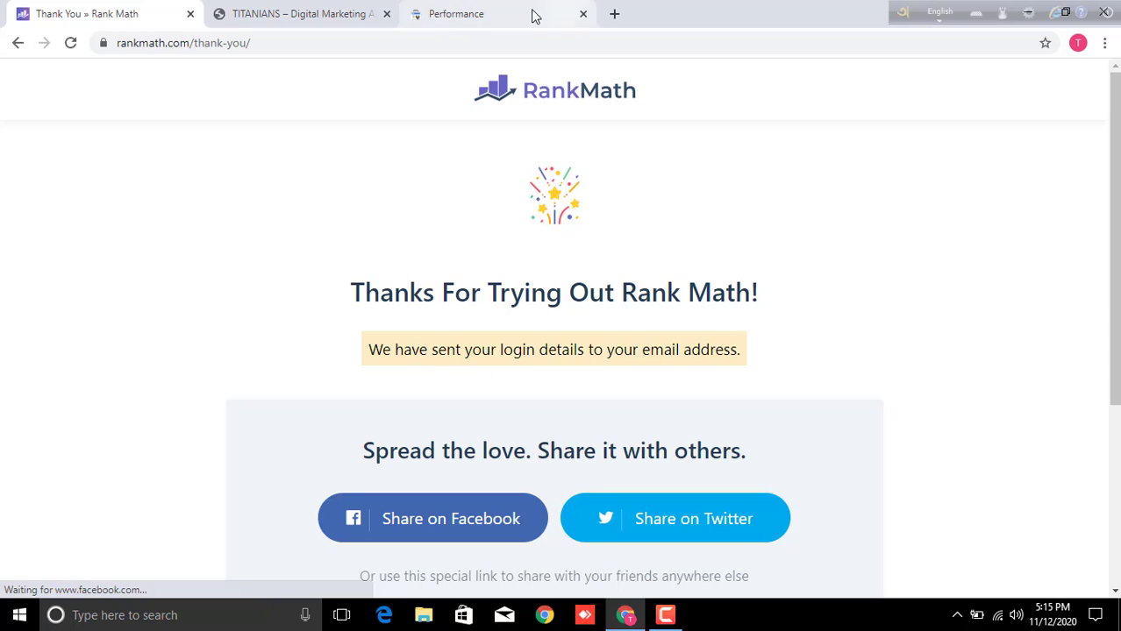
# Open Gmail in a new tab and look for the Rank Math email under Primary, Social and Promotions.
pyautogui.click(615, 13)
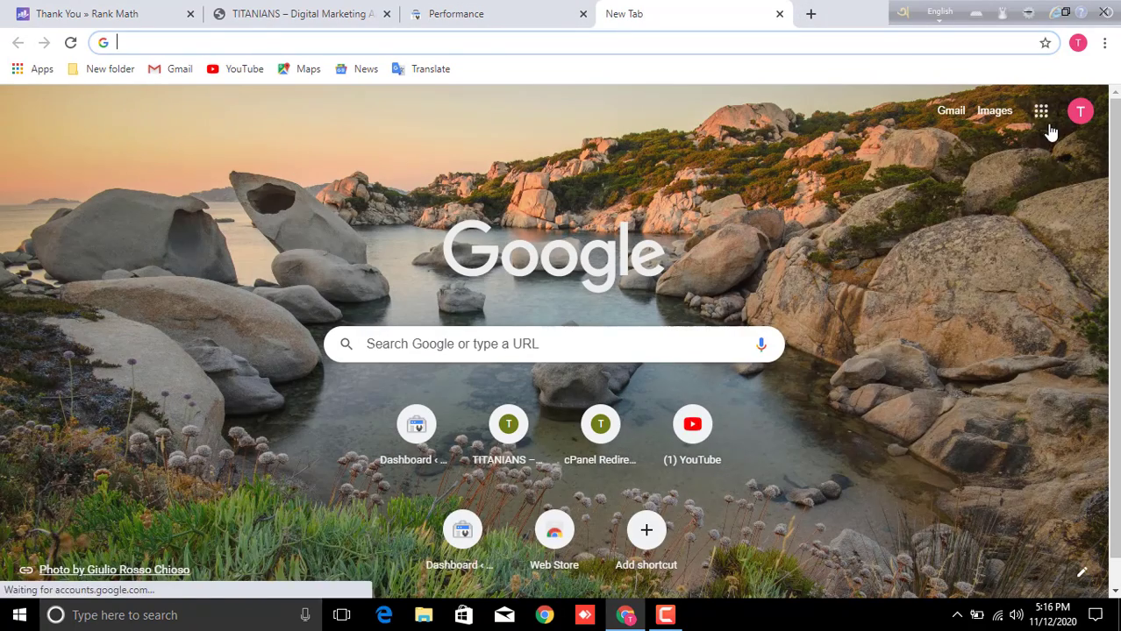
pyautogui.click(1041, 111)
pyautogui.click(1043, 259)
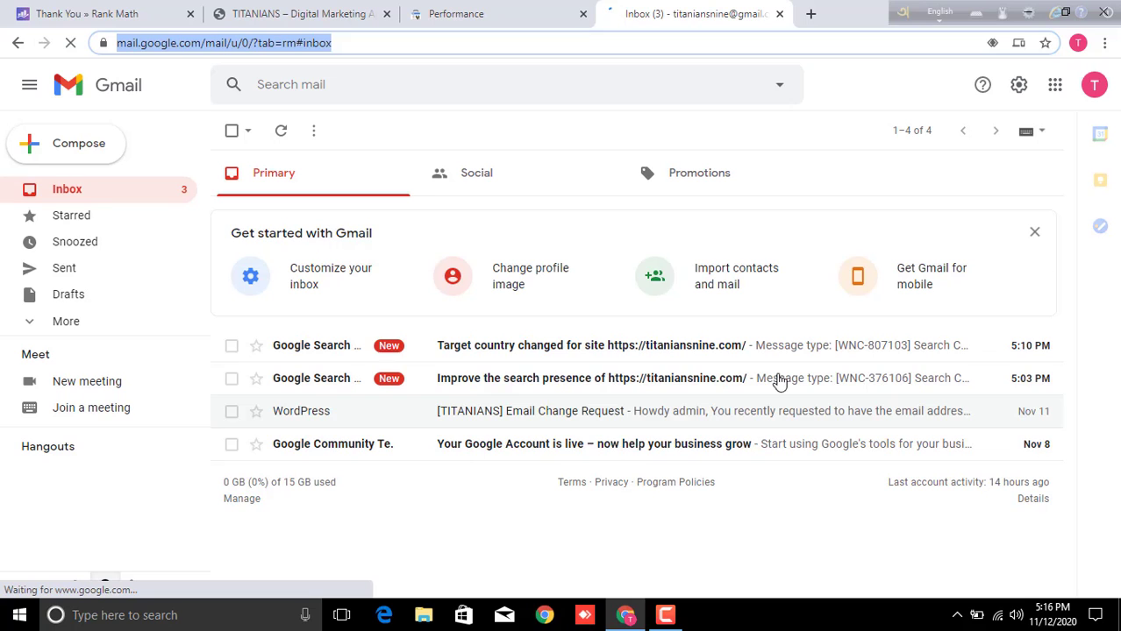
pyautogui.click(467, 182)
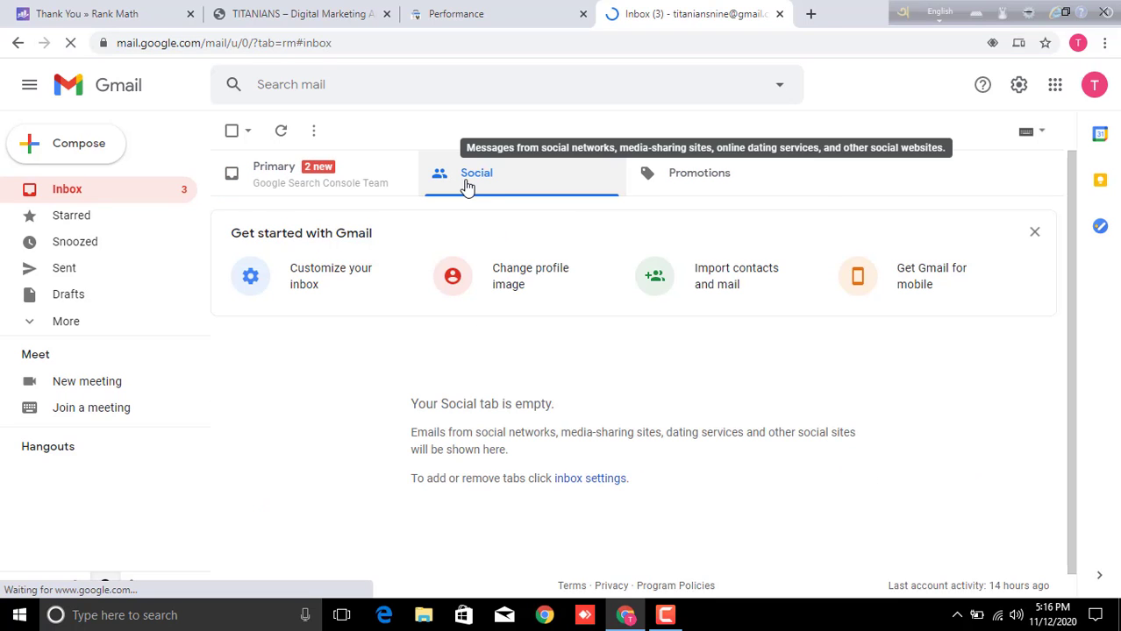
pyautogui.click(631, 195)
pyautogui.click(324, 194)
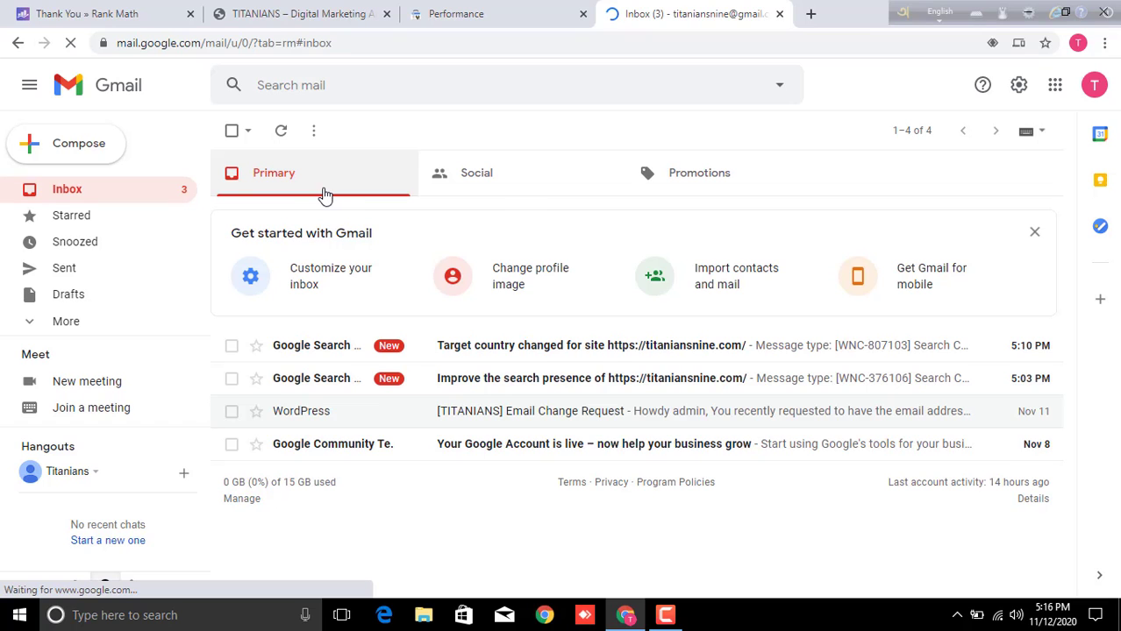
pyautogui.click(507, 186)
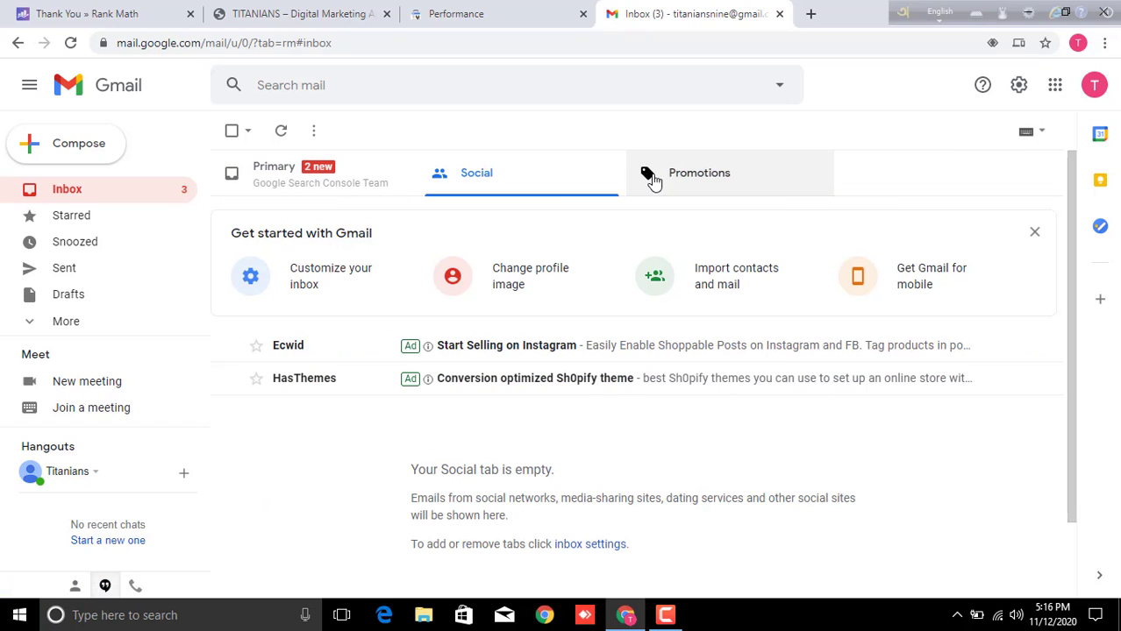
pyautogui.click(653, 180)
pyautogui.click(399, 191)
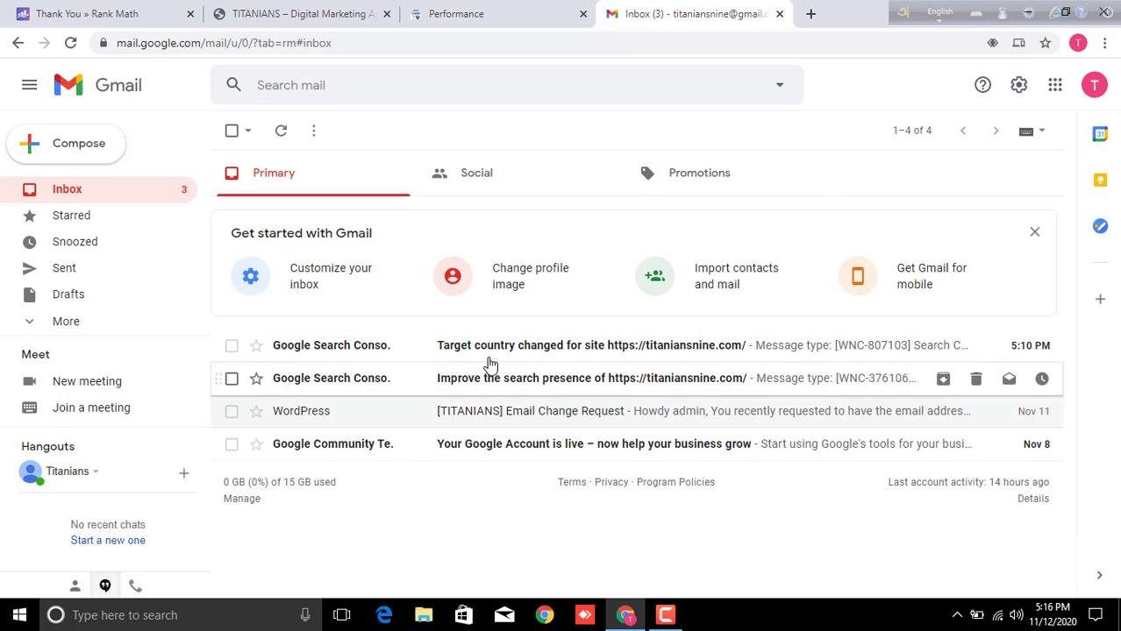
# Expand the Gmail folder list and check Spam and All Mail for the Rank Math message.
pyautogui.click(75, 330)
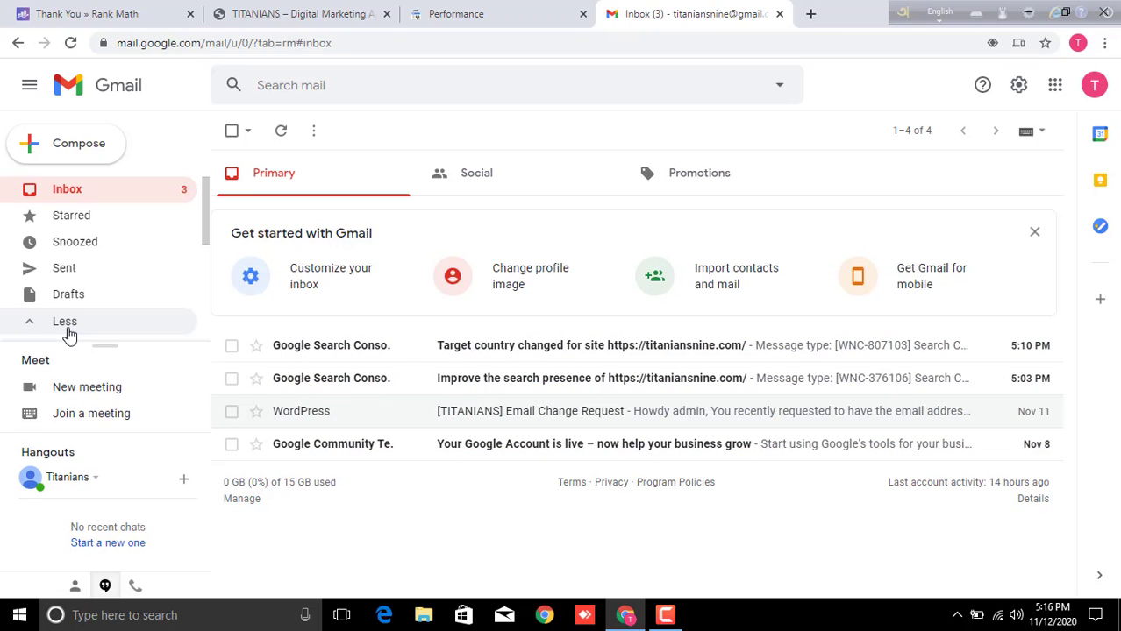
pyautogui.scroll(-2, 92, 290)
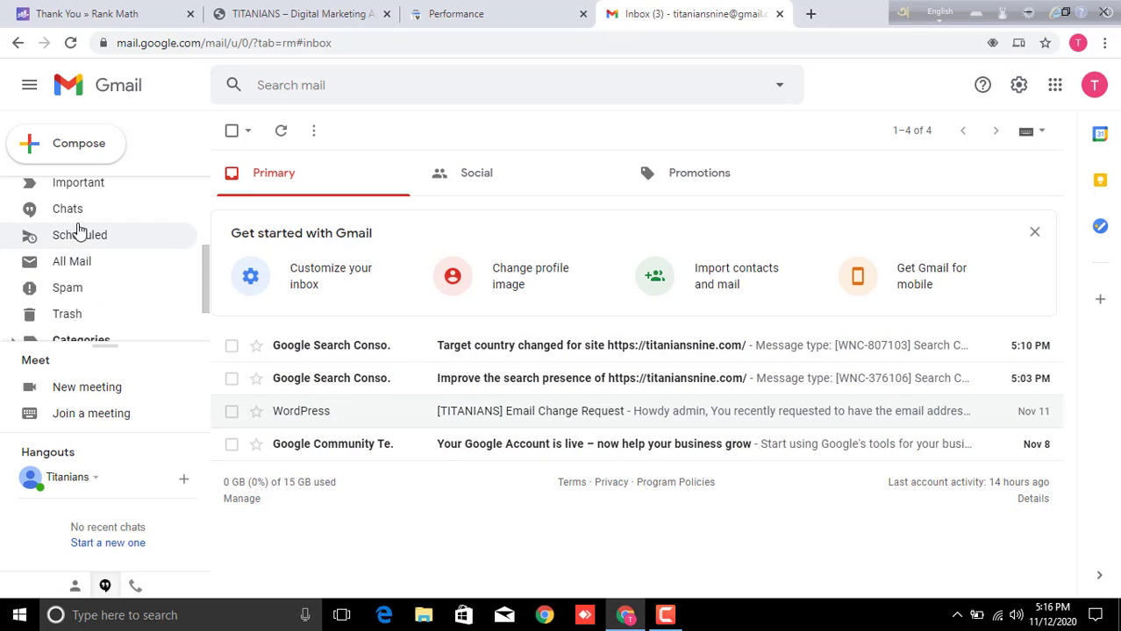
pyautogui.click(78, 292)
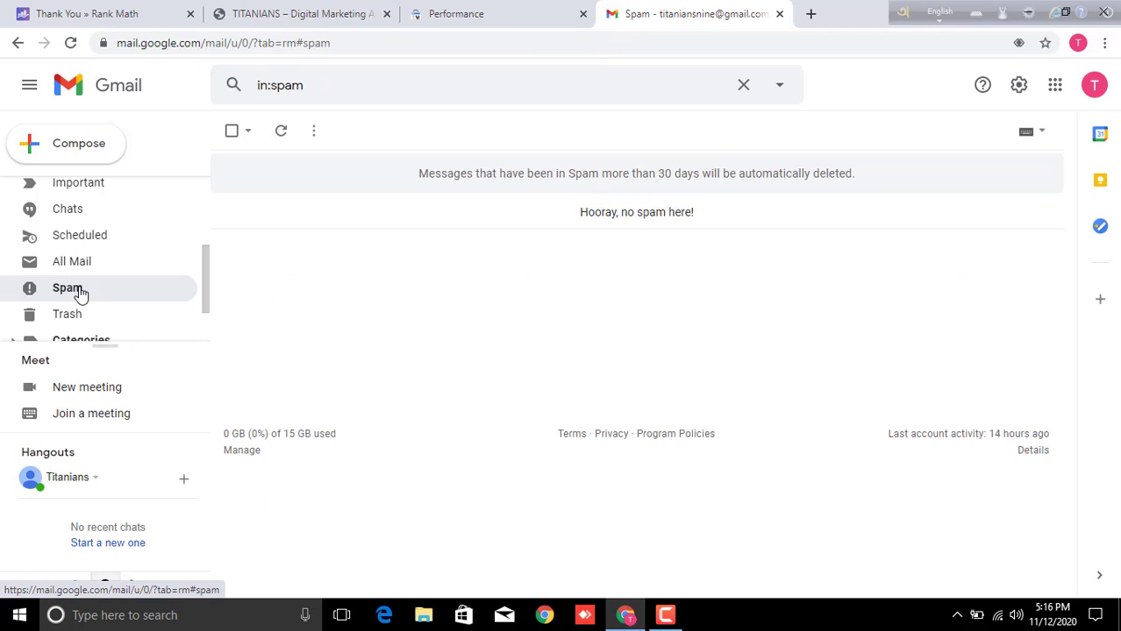
pyautogui.scroll(2, 79, 294)
pyautogui.scroll(-2, 79, 299)
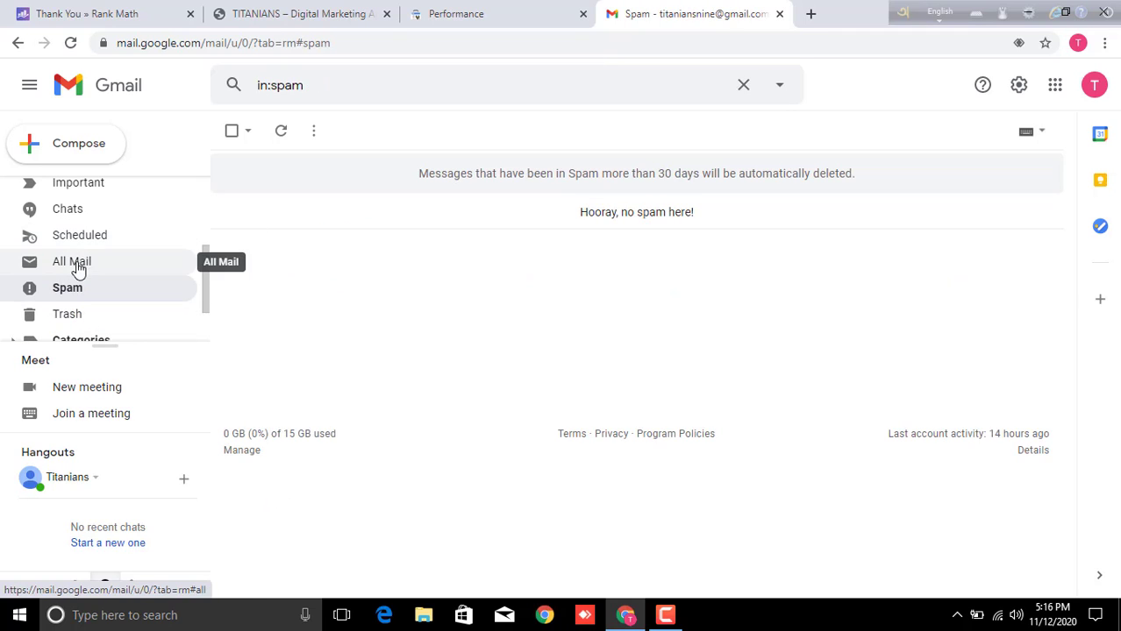
pyautogui.click(75, 270)
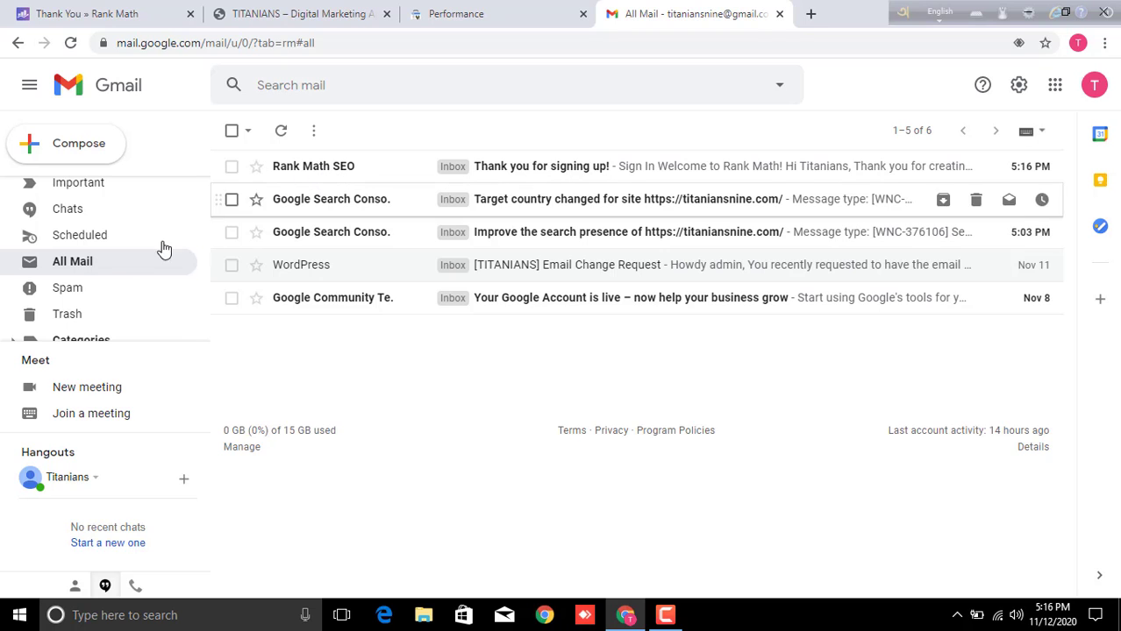
# Open the Rank Math SEO email "Thank you for signing up!" and read the login details in it.
pyautogui.click(285, 175)
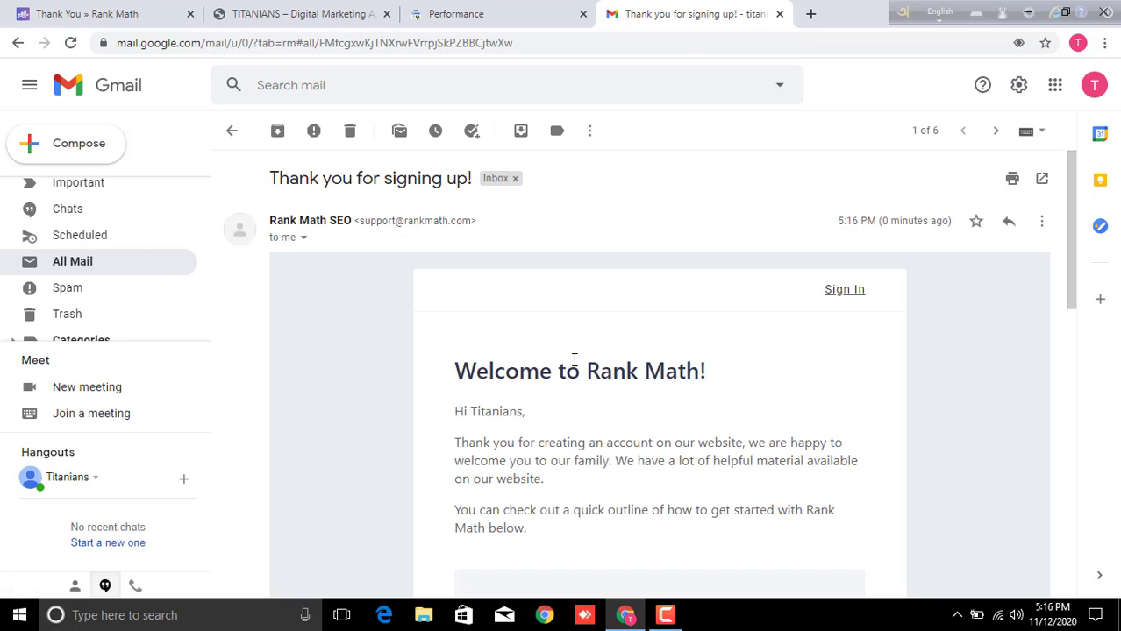
pyautogui.scroll(-3, 577, 365)
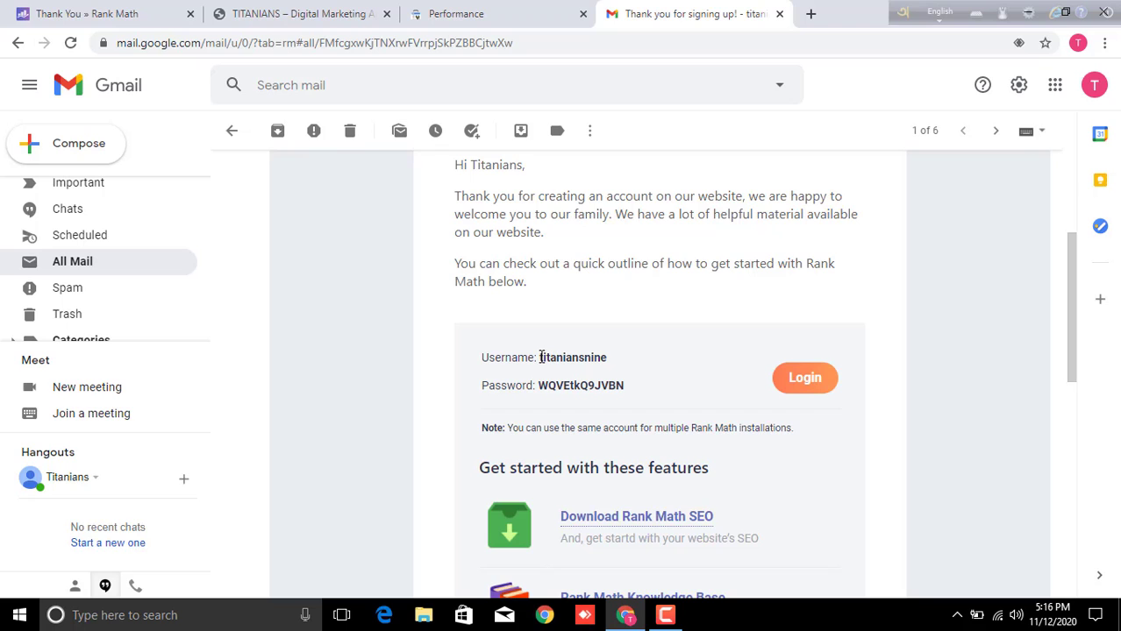
pyautogui.moveTo(541, 357); pyautogui.dragTo(572, 356)
pyautogui.click(715, 386)
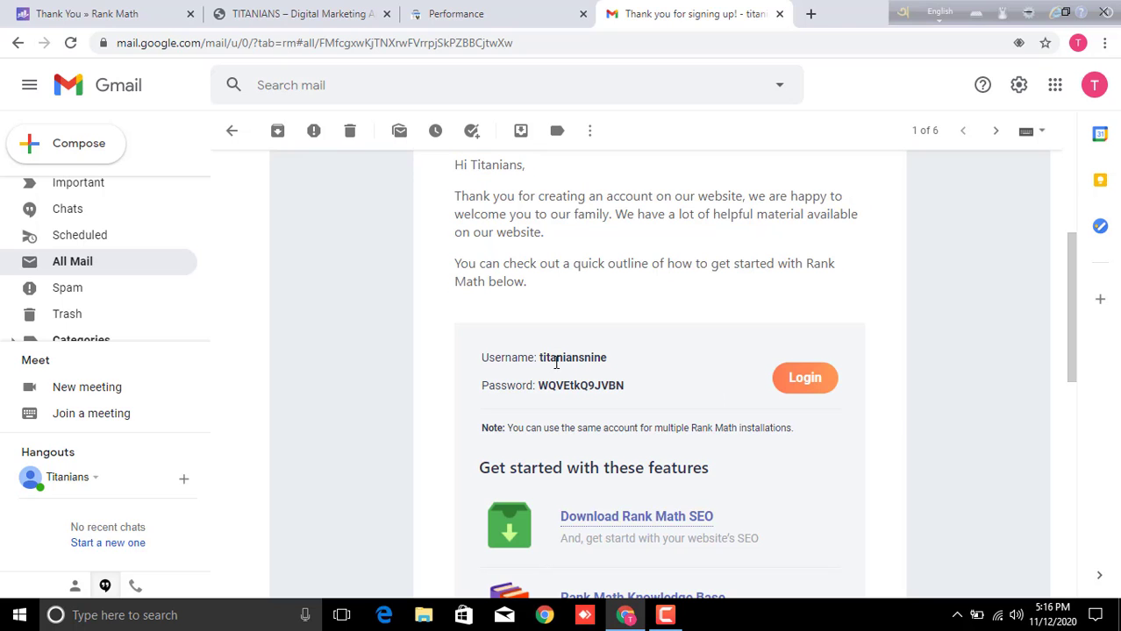
# Log in to the Rank Math account from the welcome email and copy the login details listed there.
pyautogui.click(805, 378)
pyautogui.click(660, 11)
pyautogui.moveTo(624, 372); pyautogui.dragTo(538, 360)
pyautogui.rightClick(560, 360)
pyautogui.click(598, 374)
pyautogui.click(783, 8)
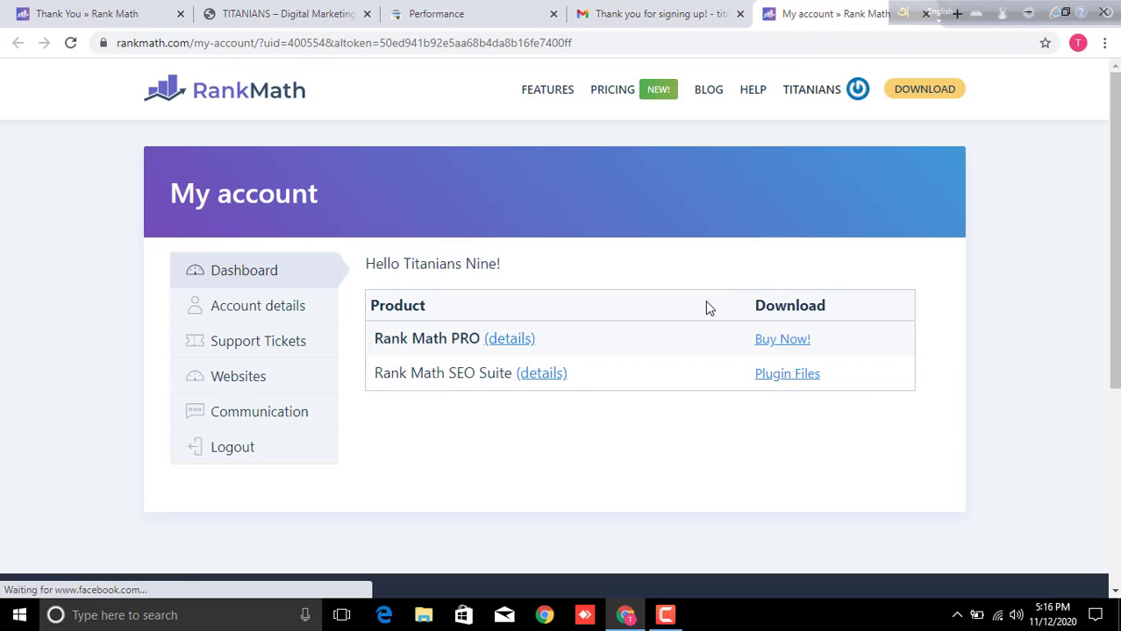
# Look over the Rank Math account menu and the "Thanks For Trying Out Rank Math!" page.
pyautogui.moveTo(795, 105)
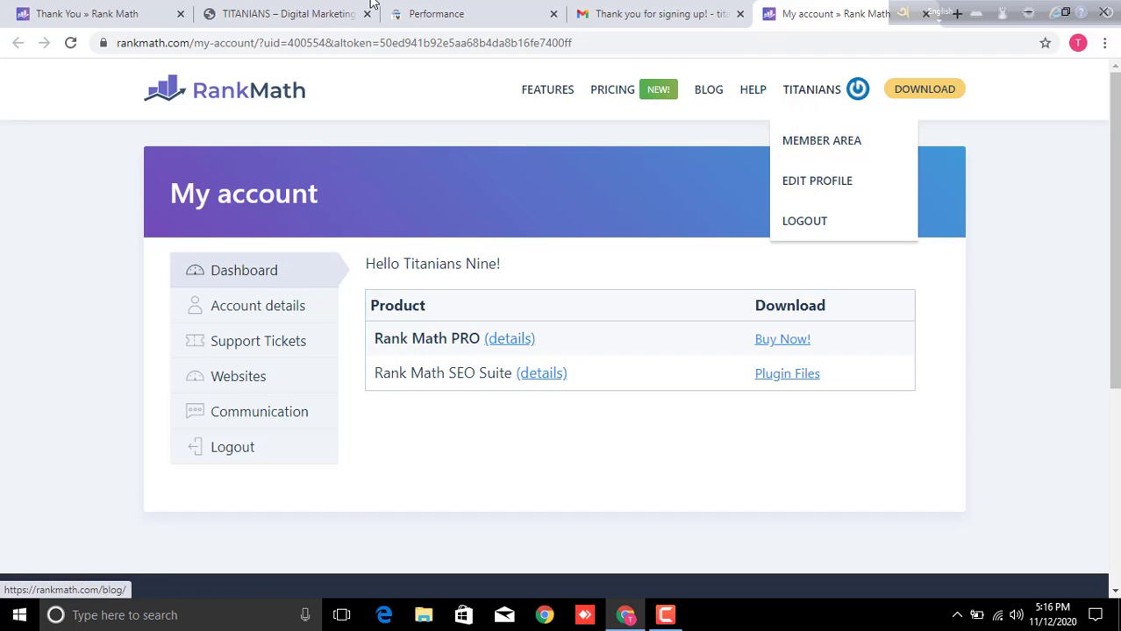
pyautogui.click(435, 13)
pyautogui.click(280, 13)
pyautogui.click(77, 7)
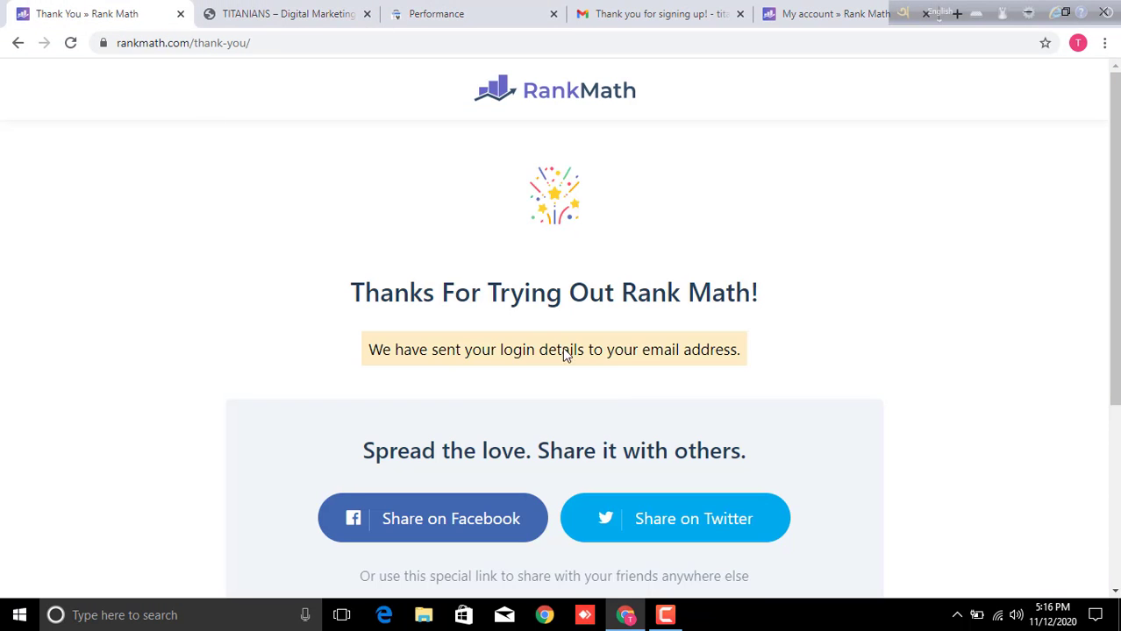
pyautogui.scroll(-3, 568, 349)
pyautogui.scroll(3, 627, 452)
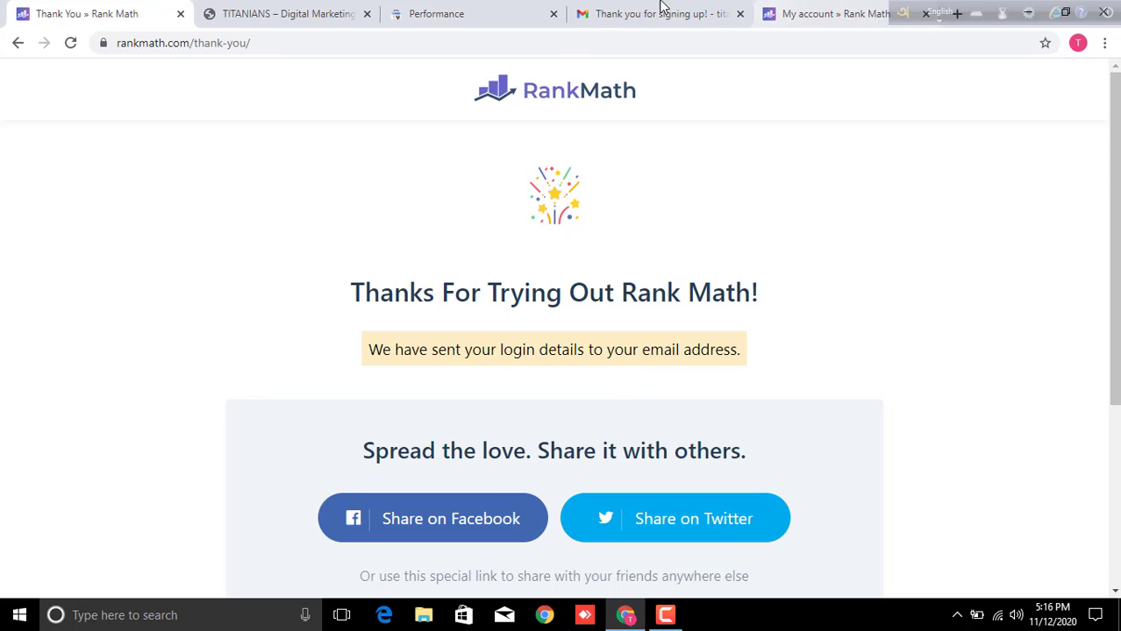
# Return to the Rank Math My account page and move the floating language bar off the browser's tab strip.
pyautogui.click(829, 12)
pyautogui.moveTo(915, 21); pyautogui.dragTo(969, 243)
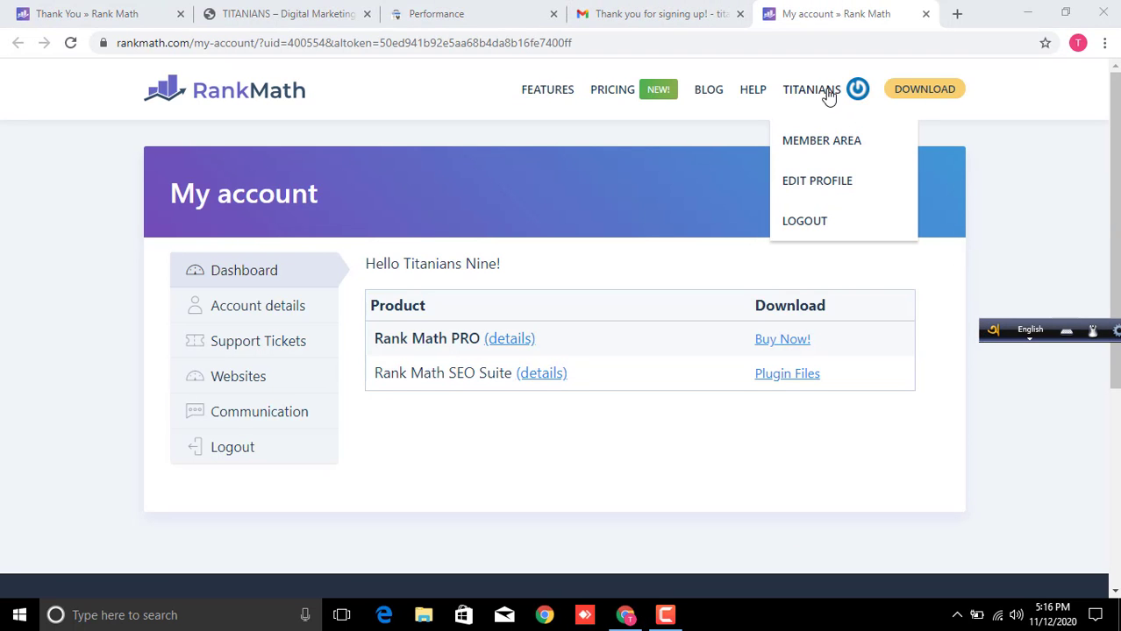
pyautogui.moveTo(763, 121)
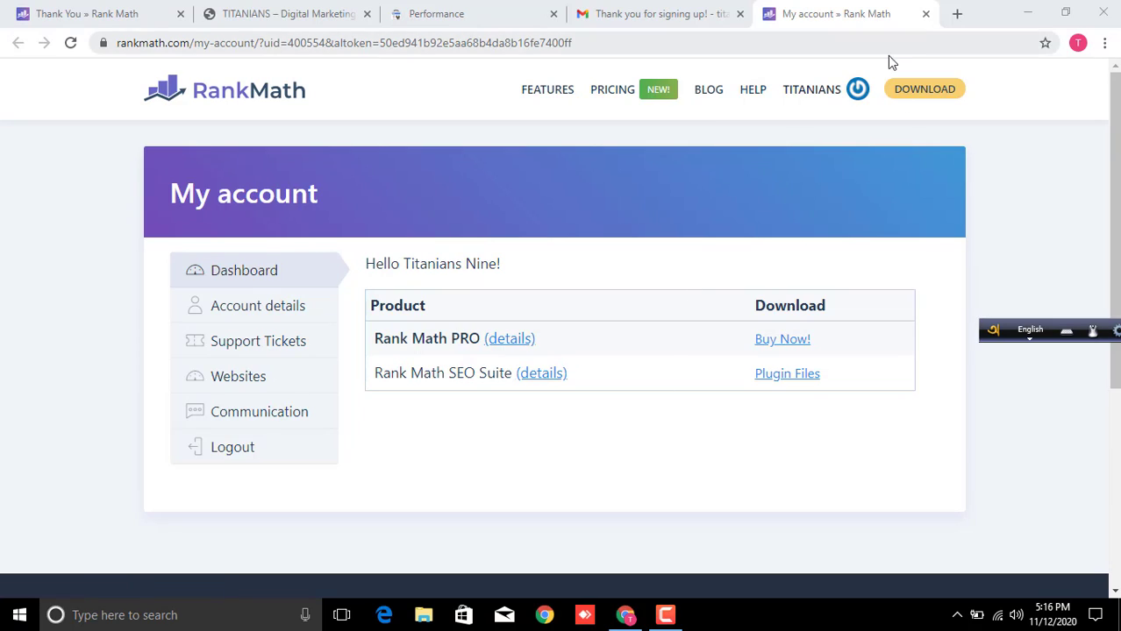
# Open the TITANIANS WordPress admin dashboard at titaniansnine.com/wp-admin in a new browser tab.
pyautogui.click(954, 13)
pyautogui.write('t')
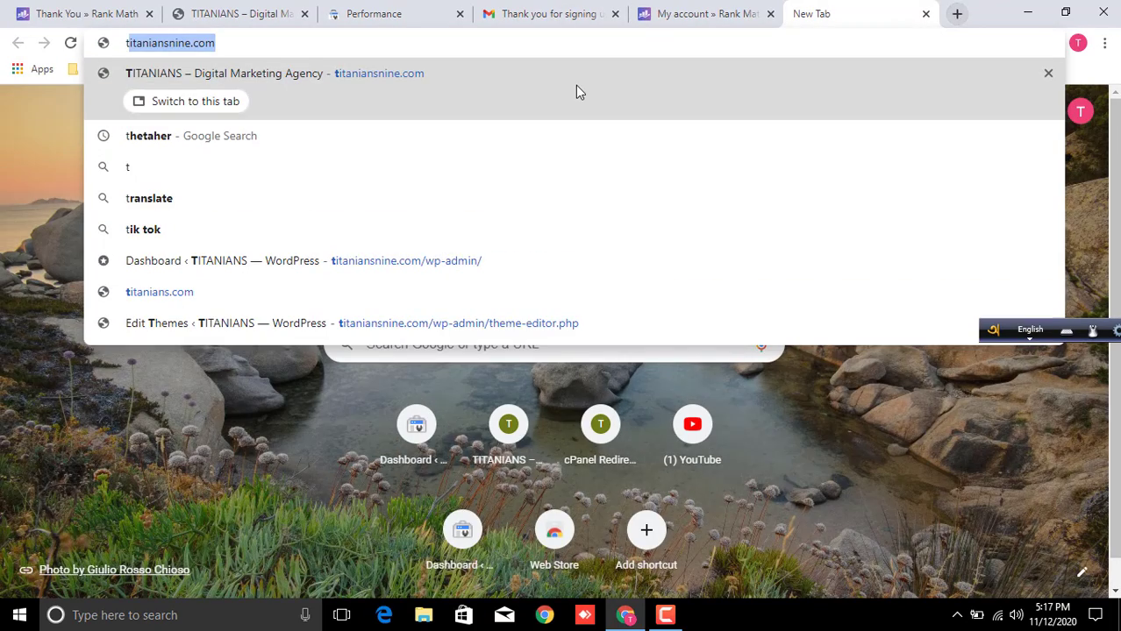
pyautogui.press('Return')
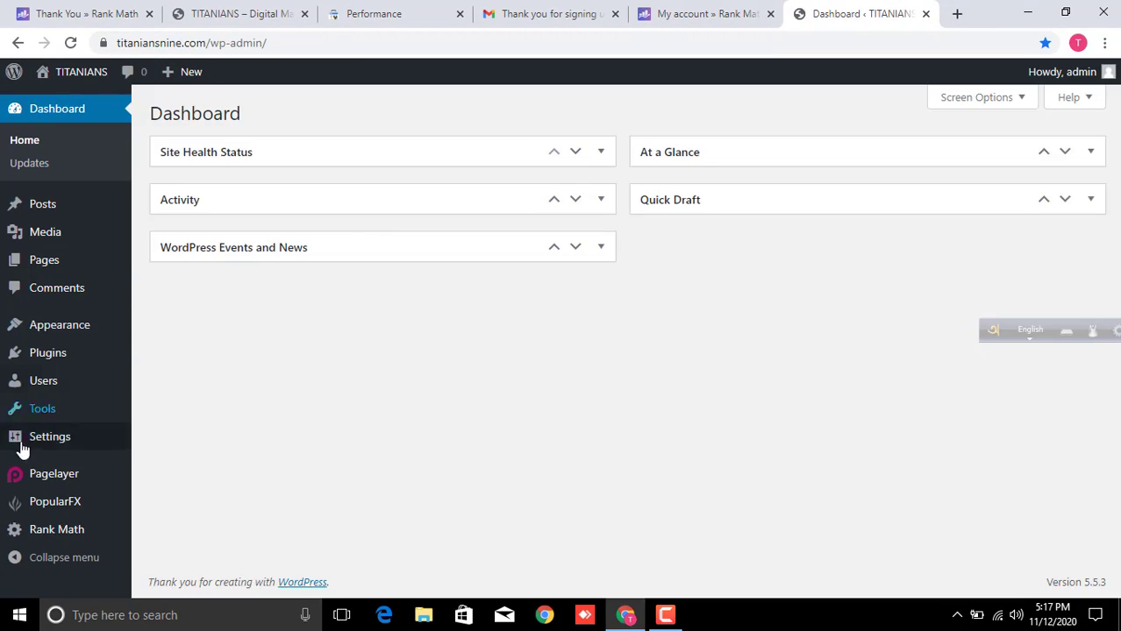
pyautogui.moveTo(40, 506)
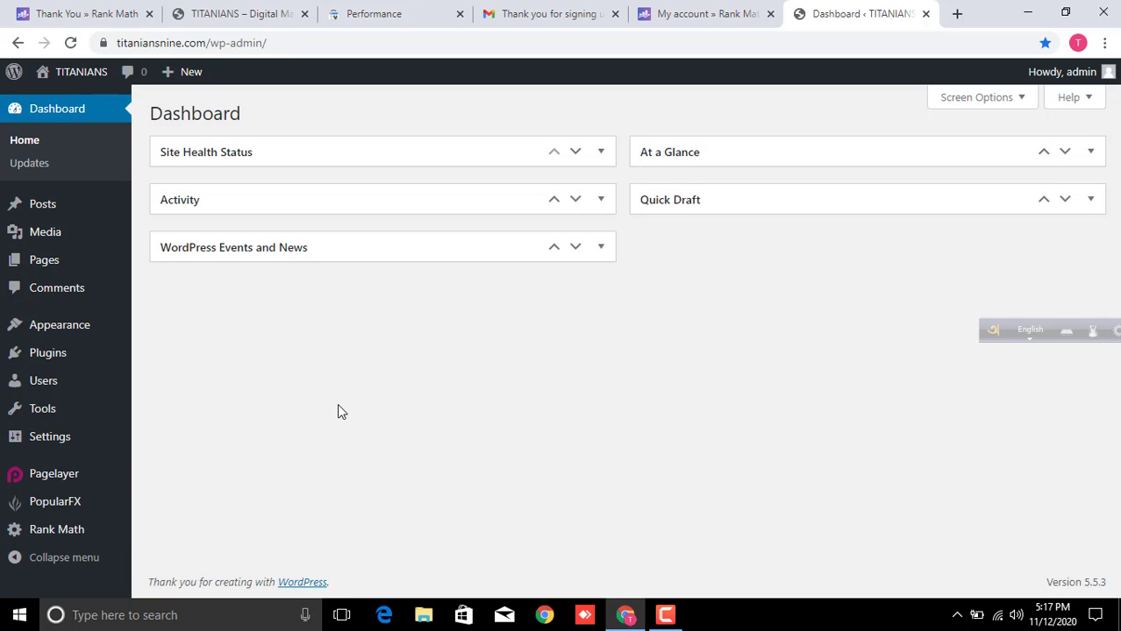
# Close the Rank Math My account page and return to the WordPress dashboard.
pyautogui.click(605, 12)
pyautogui.click(697, 13)
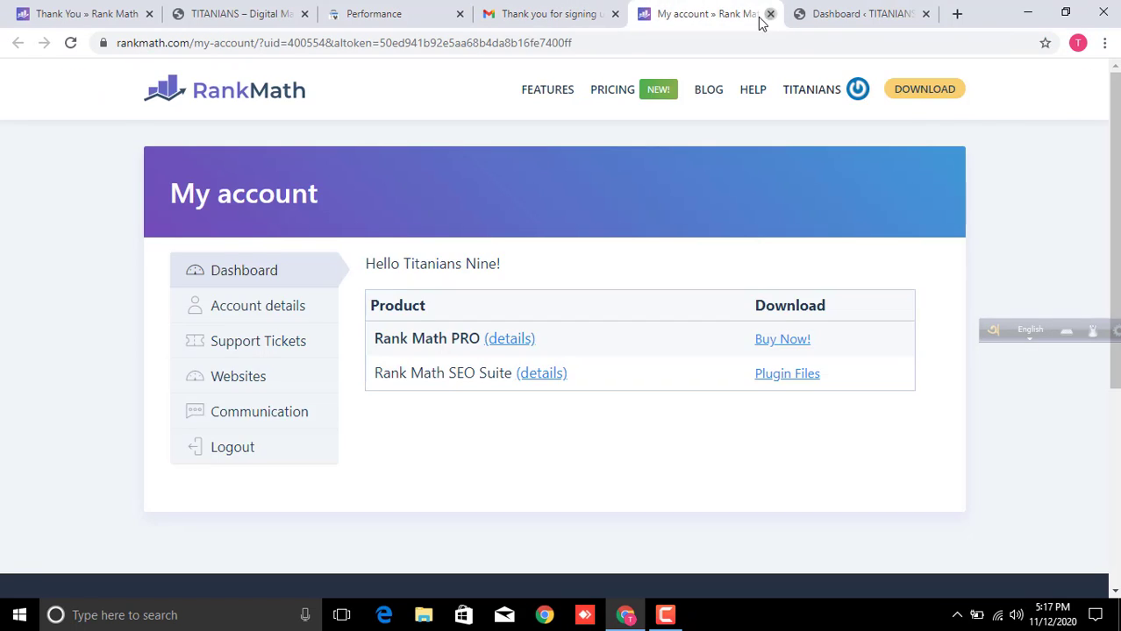
pyautogui.click(769, 14)
pyautogui.click(653, 14)
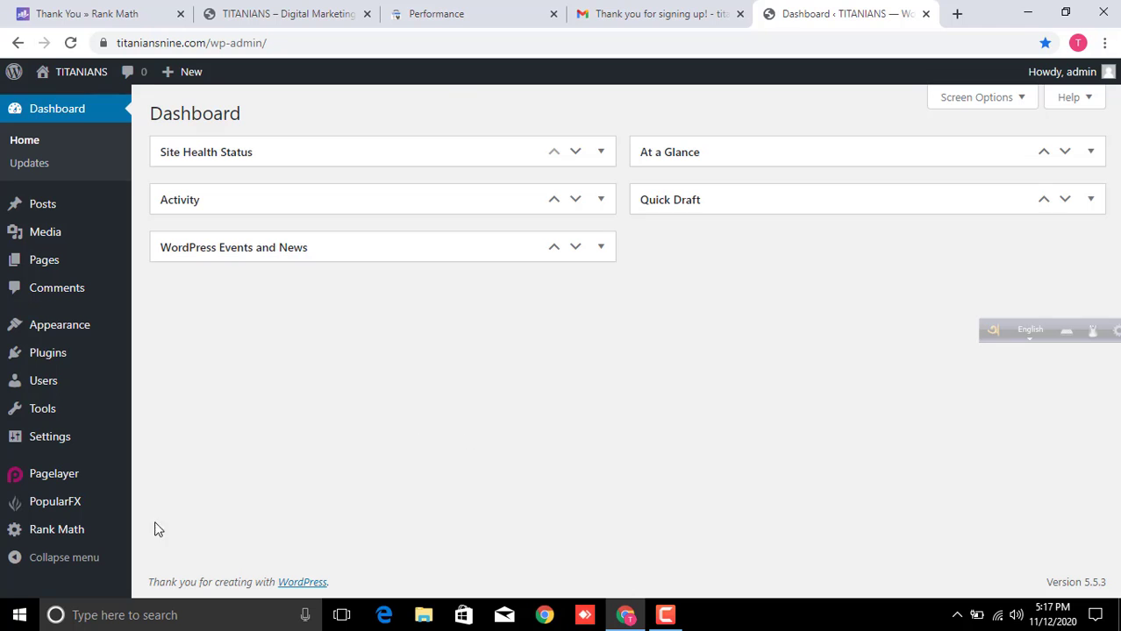
# Connect the site to the free Rank Math account and approve activation for titaniansnine.com.
pyautogui.click(45, 531)
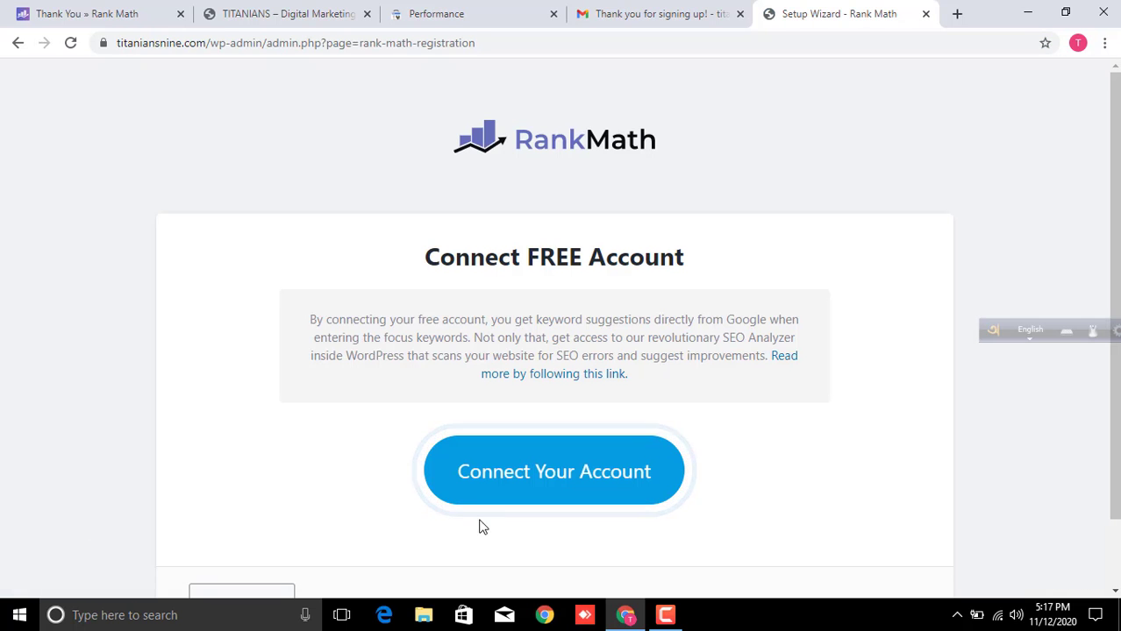
pyautogui.click(604, 478)
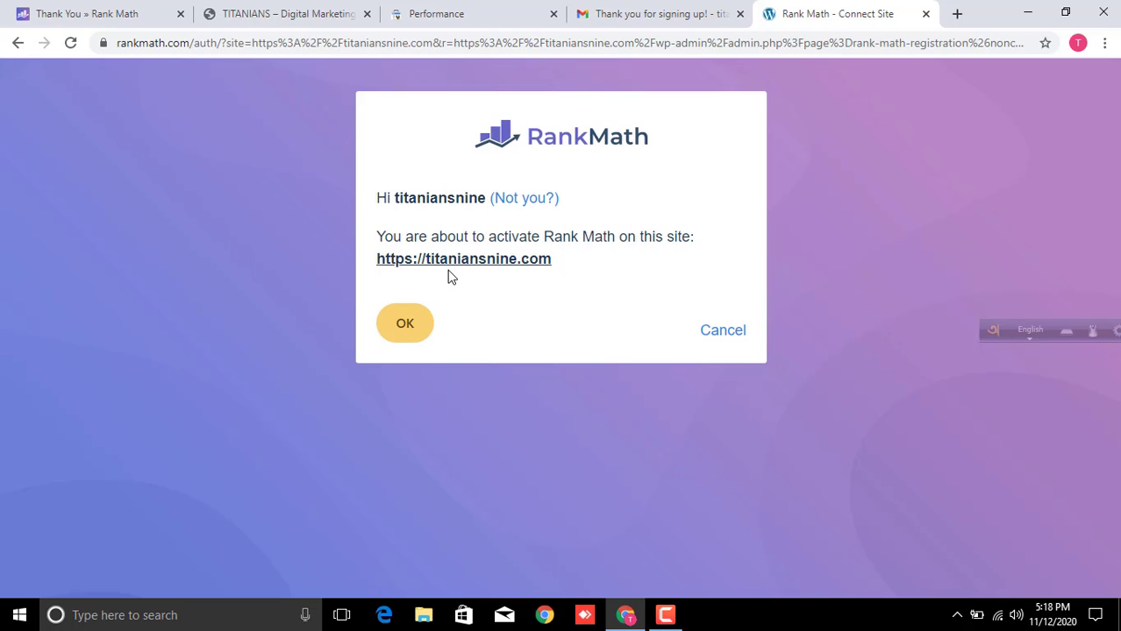
pyautogui.click(410, 326)
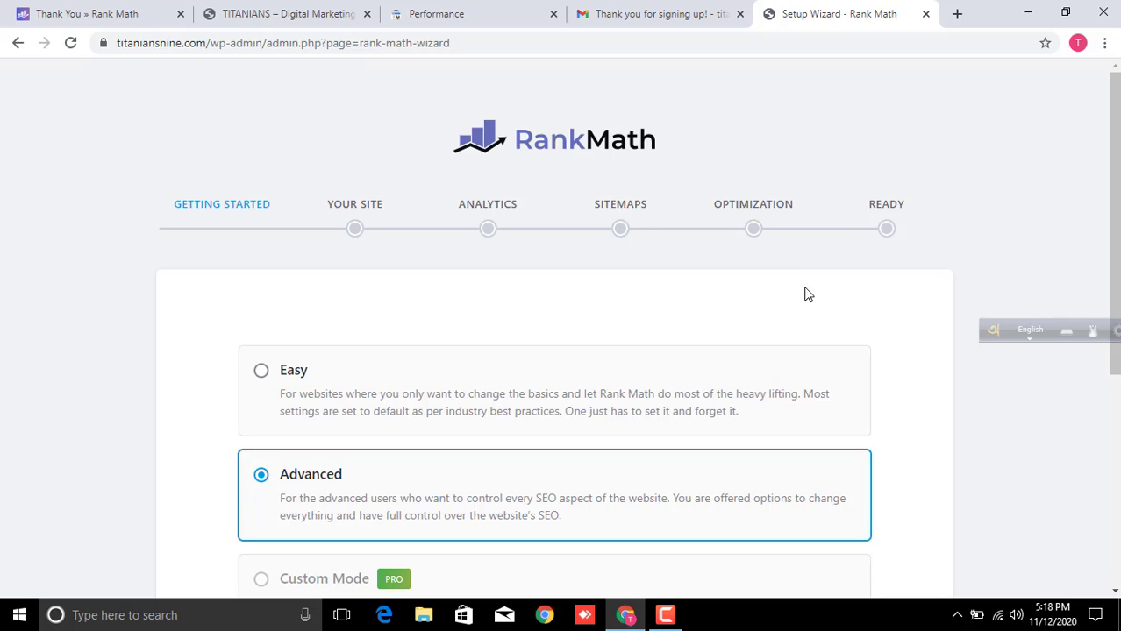
# Review the setup modes and start the Rank Math setup wizard in Advanced mode.
pyautogui.scroll(-3, 786, 328)
pyautogui.scroll(2, 788, 355)
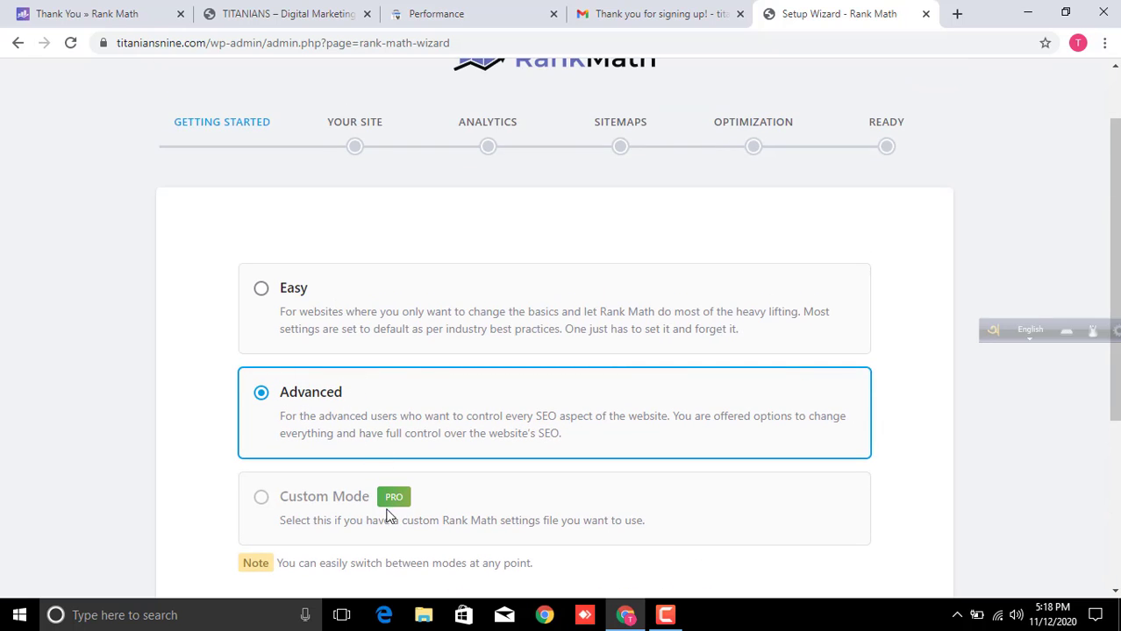
pyautogui.scroll(1, 406, 506)
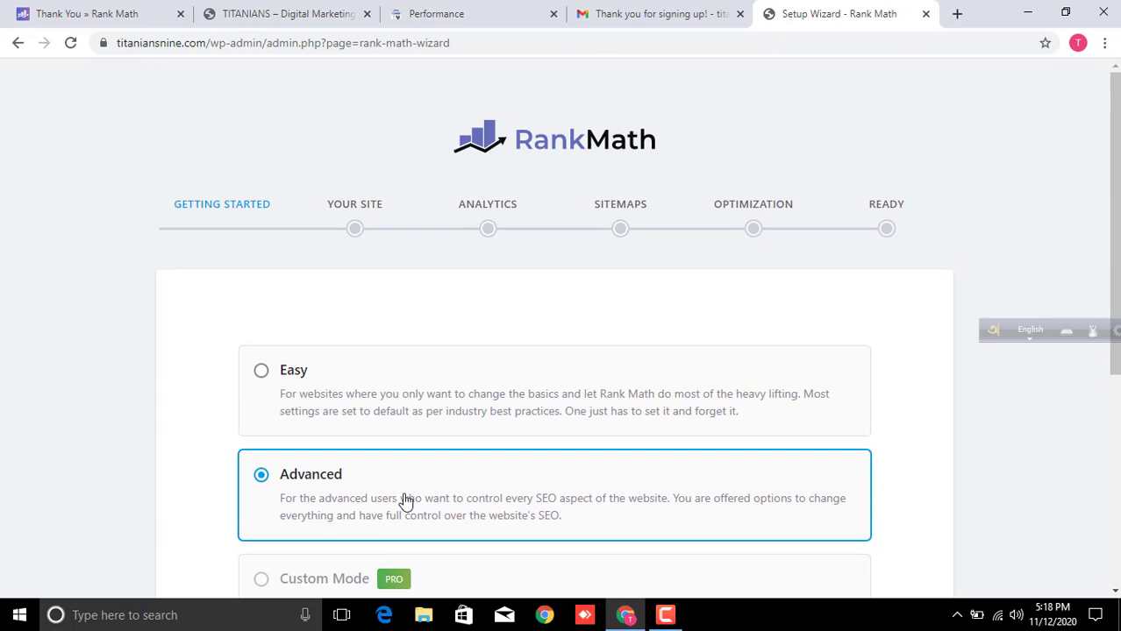
pyautogui.scroll(-3, 364, 276)
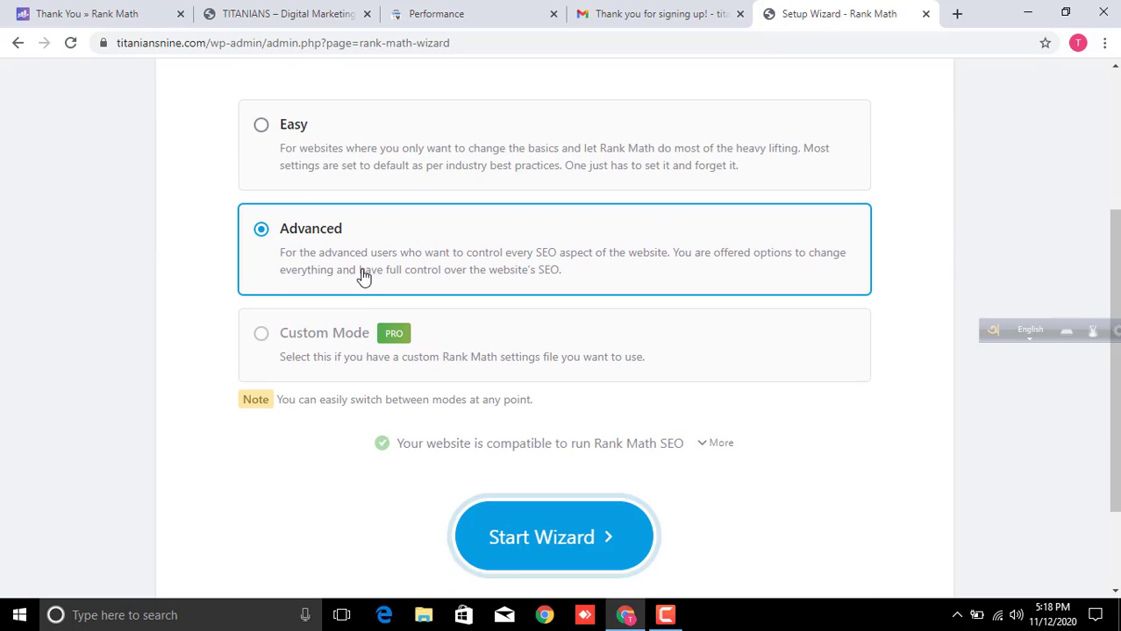
pyautogui.click(550, 541)
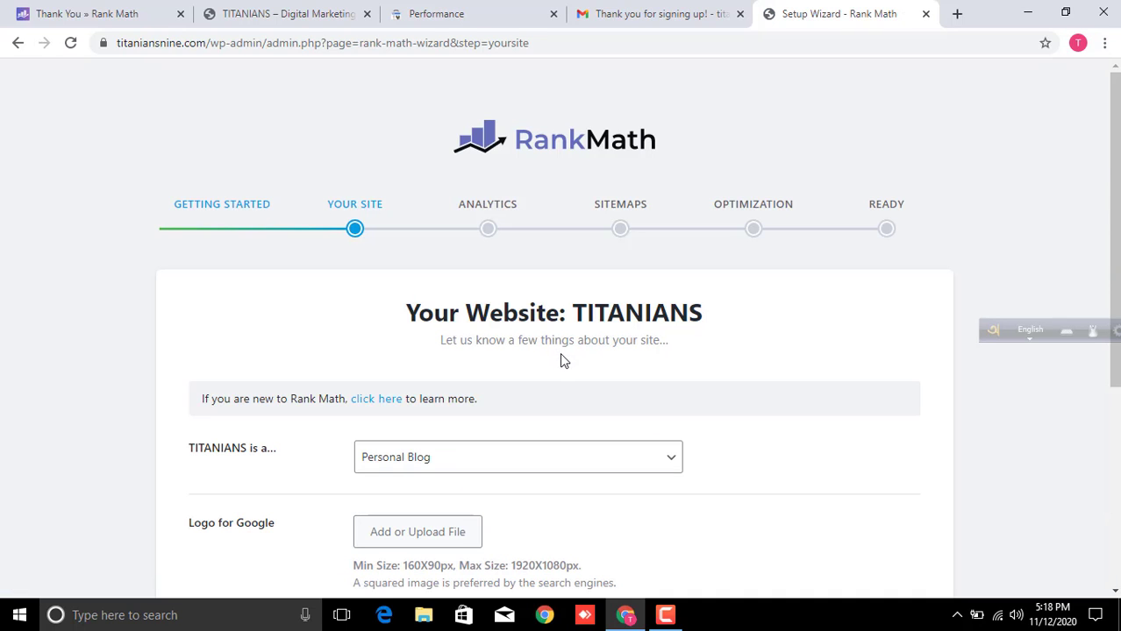
# Set the website type of TITANIANS to Small Business Site.
pyautogui.scroll(-2, 561, 368)
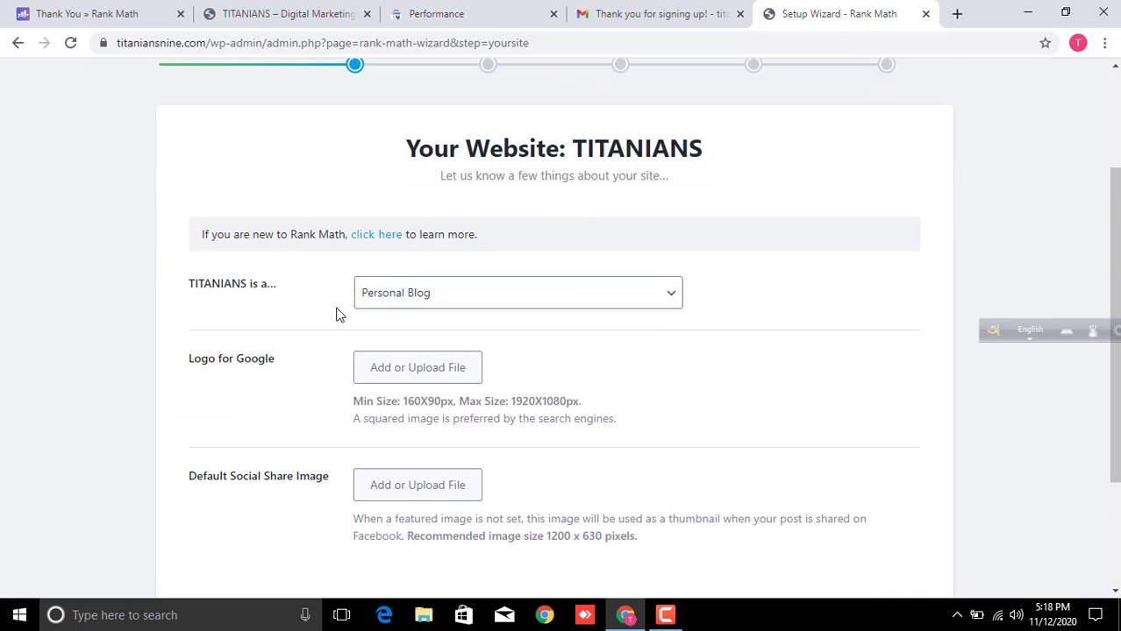
pyautogui.click(673, 302)
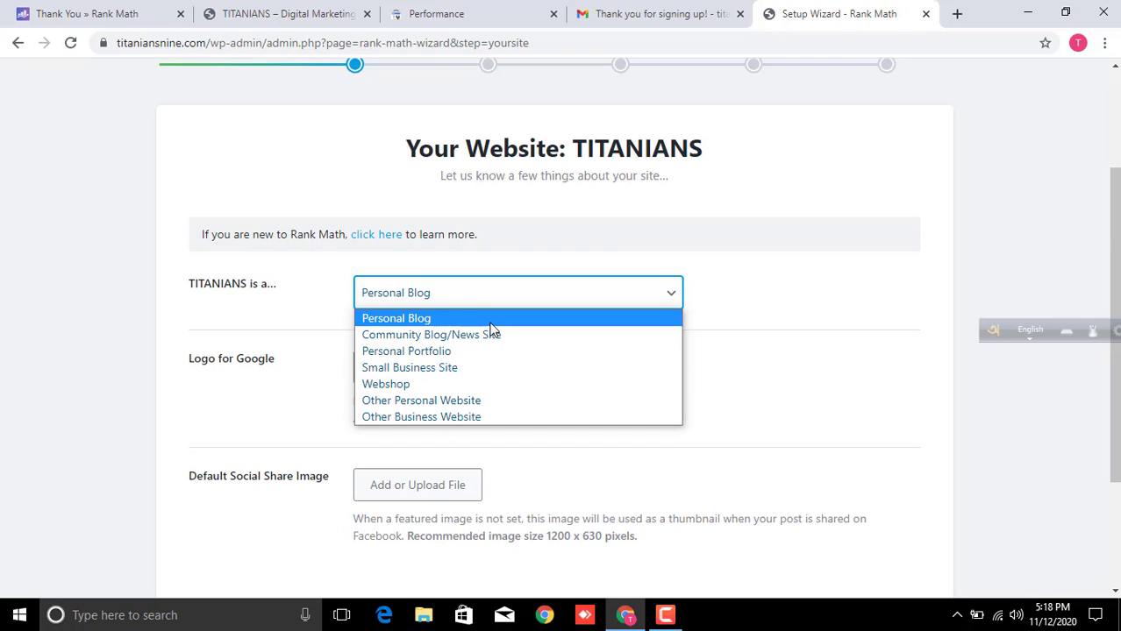
pyautogui.click(476, 376)
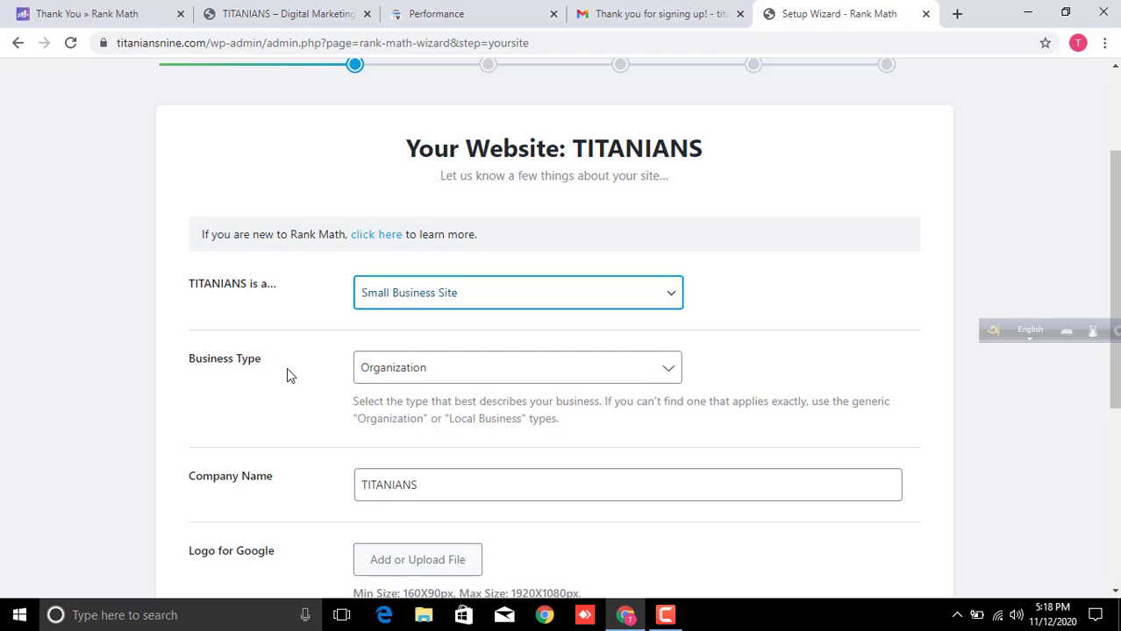
# Look through the Business Type options, search them for "age", and close the list without choosing.
pyautogui.click(473, 377)
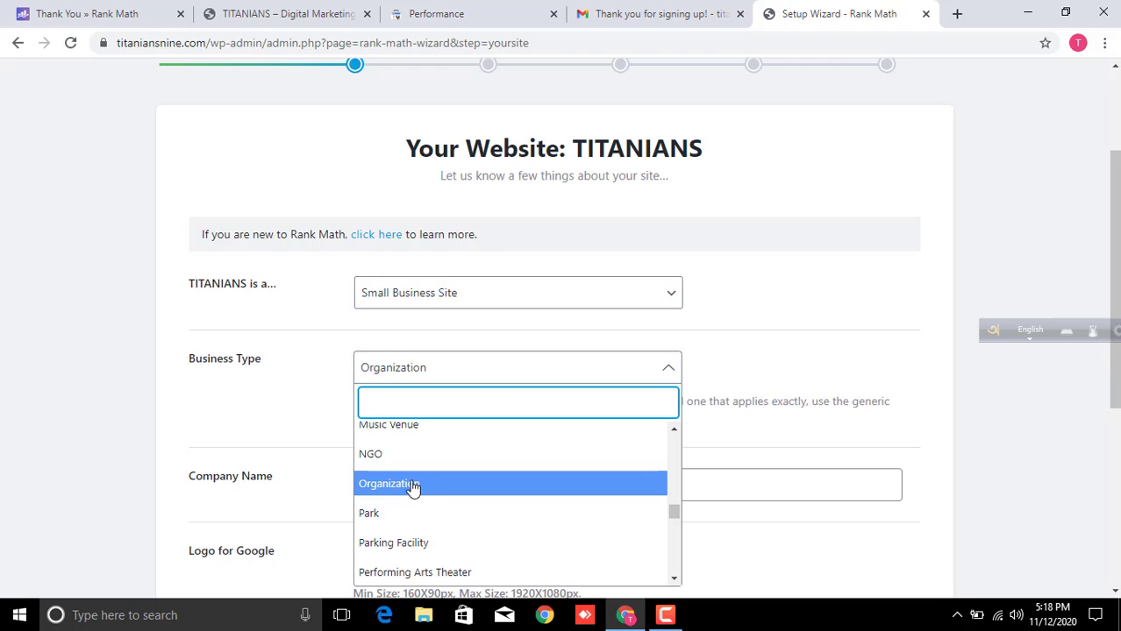
pyautogui.scroll(3, 425, 464)
pyautogui.scroll(10, 450, 458)
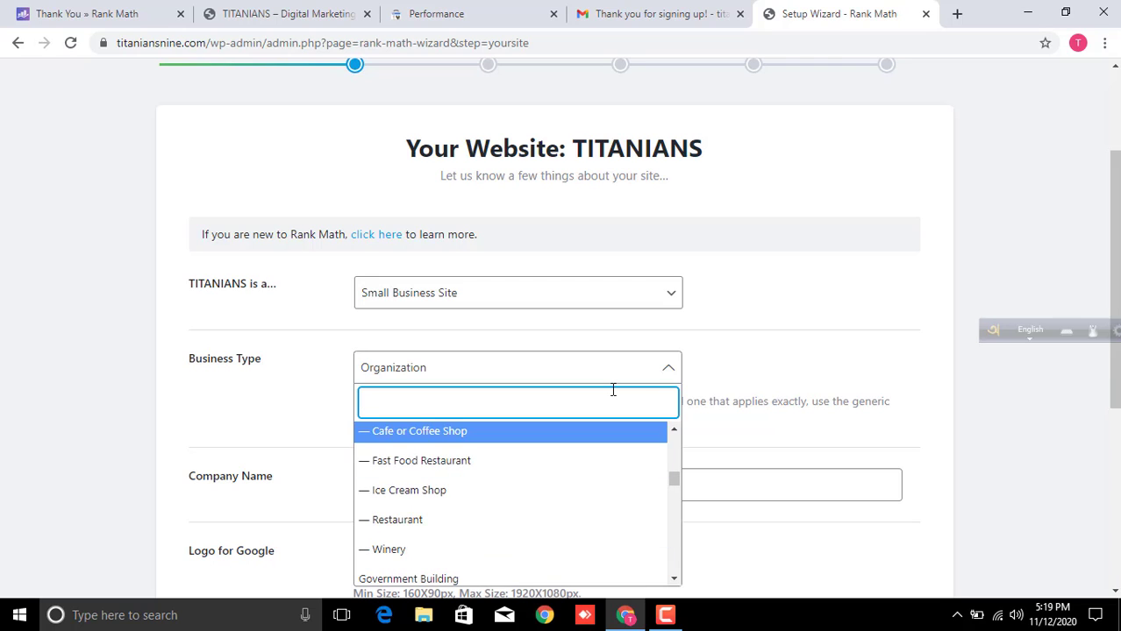
pyautogui.write('age')
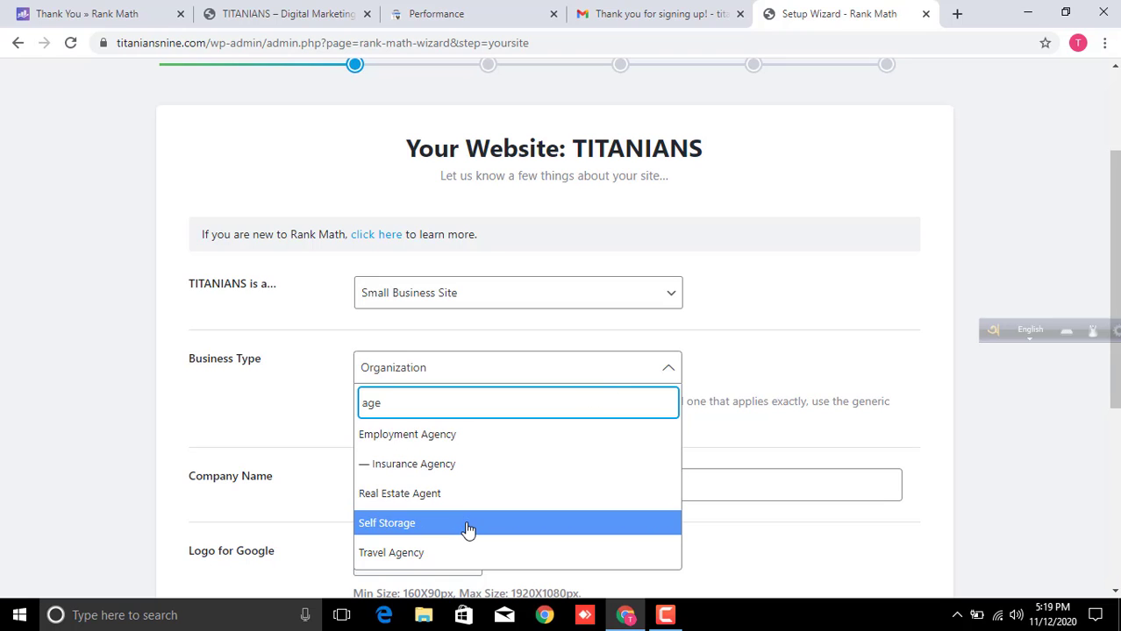
pyautogui.scroll(-1, 467, 529)
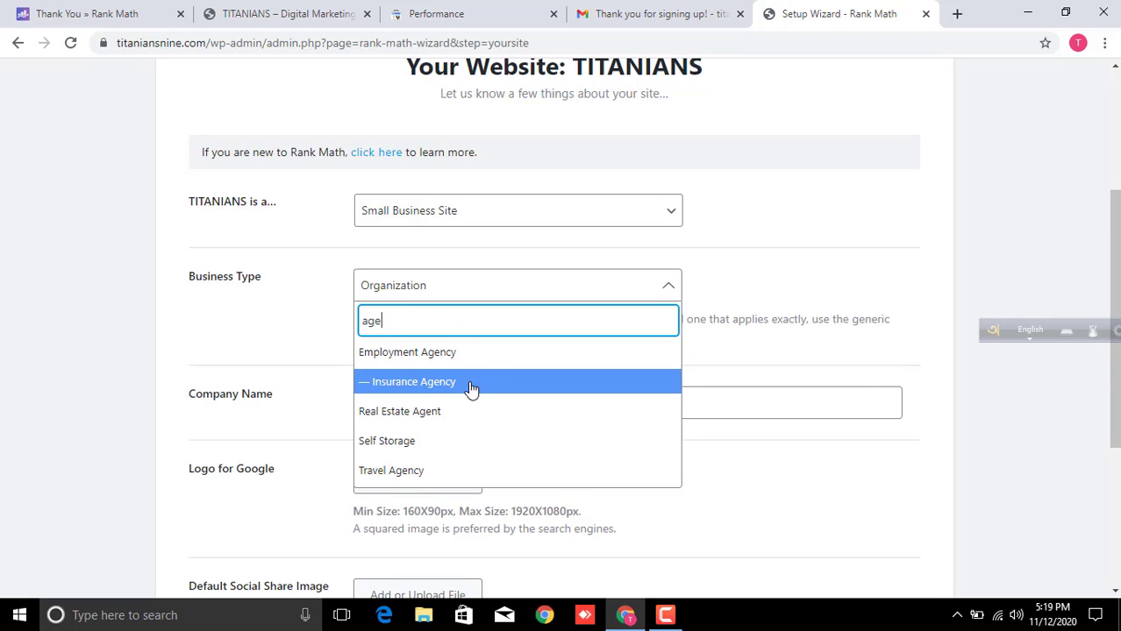
pyautogui.click(781, 242)
# Browse the Business Type options from the start, search them for "mark", and clear the search.
pyautogui.click(474, 290)
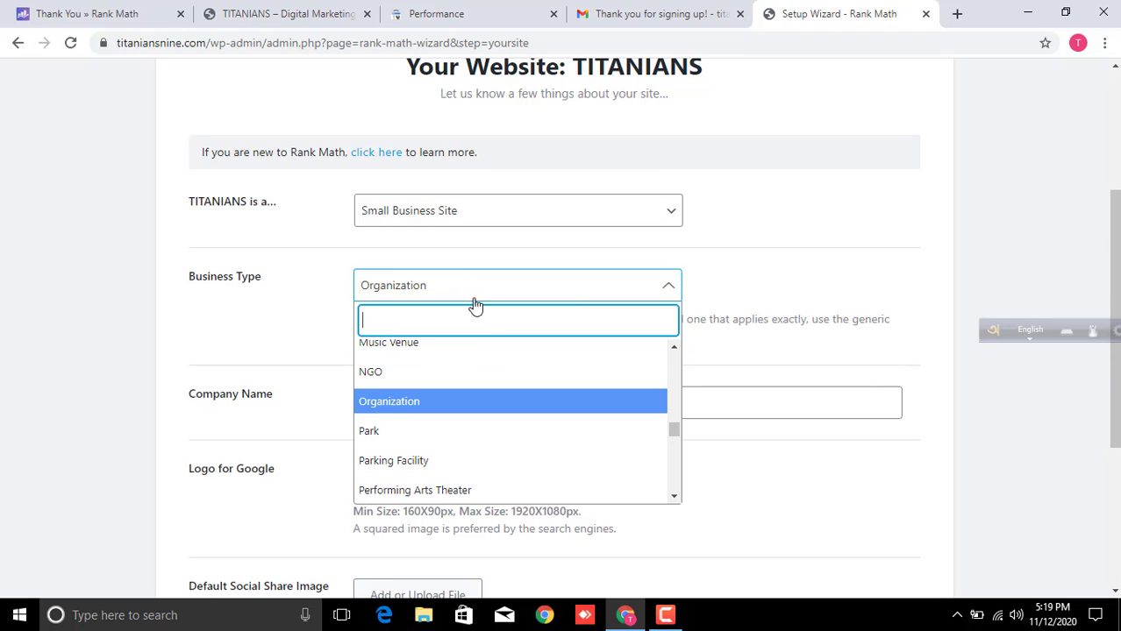
pyautogui.scroll(10, 484, 381)
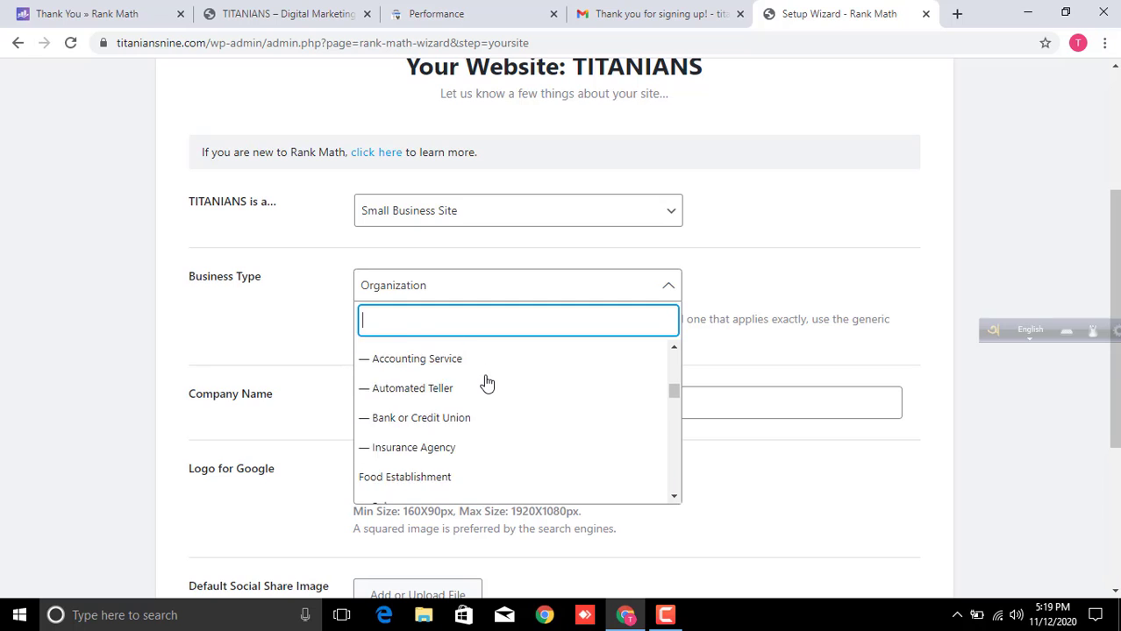
pyautogui.scroll(10, 487, 383)
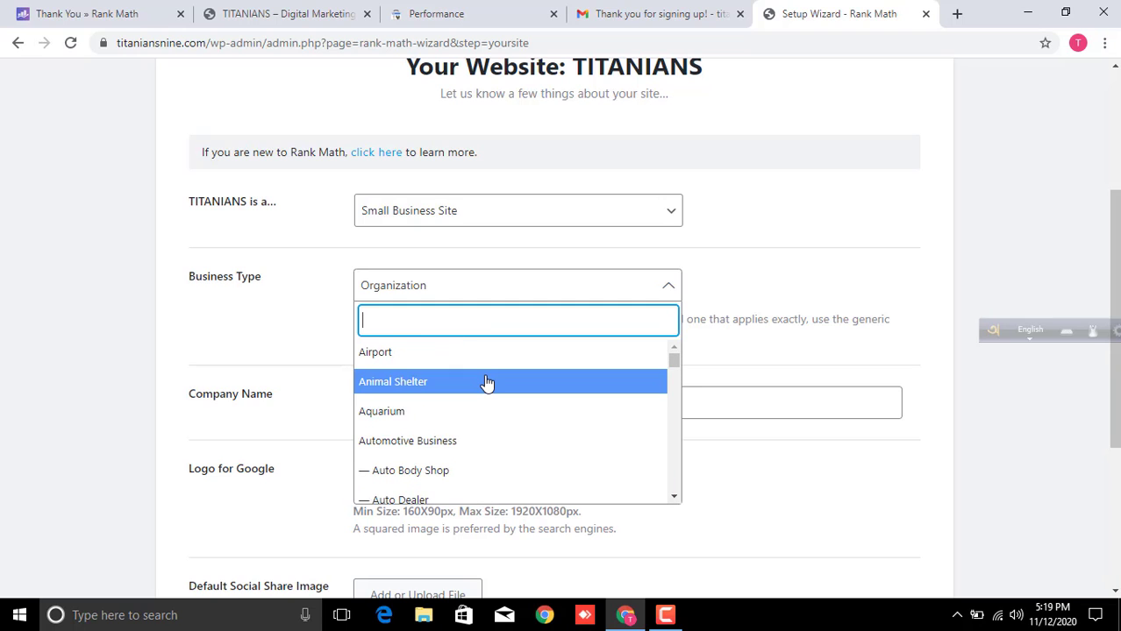
pyautogui.write('marke')
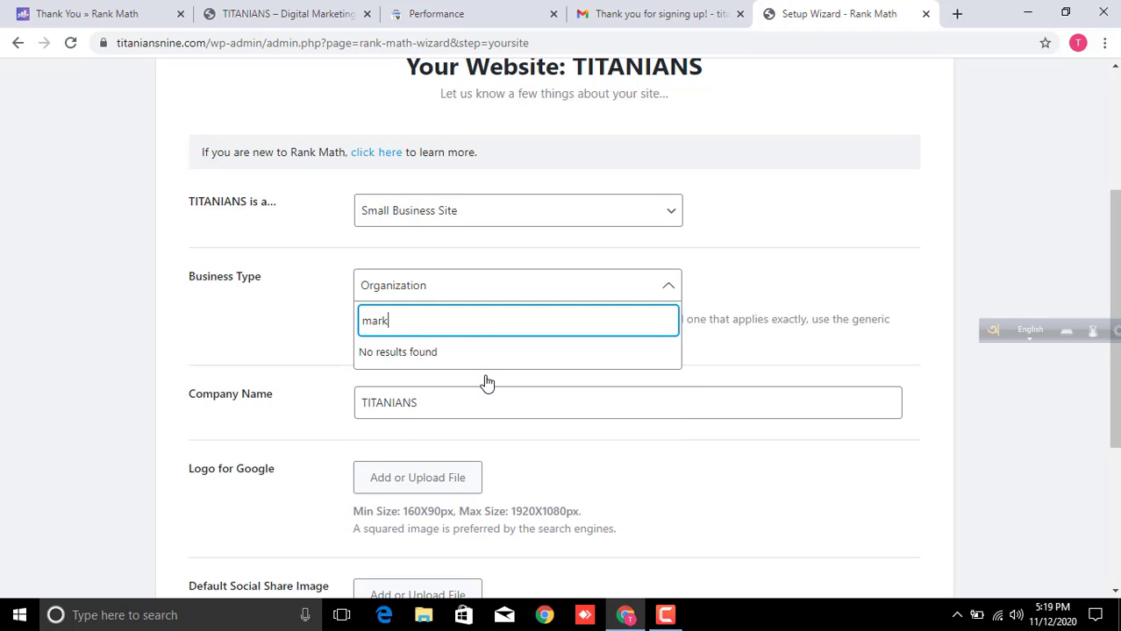
pyautogui.press('BackSpace')
pyautogui.press('BackSpace')
pyautogui.press('BackSpace')
pyautogui.press('BackSpace')
# Search the Business Type options for "company" and look through the matches for the shorter term "com".
pyautogui.write('c')
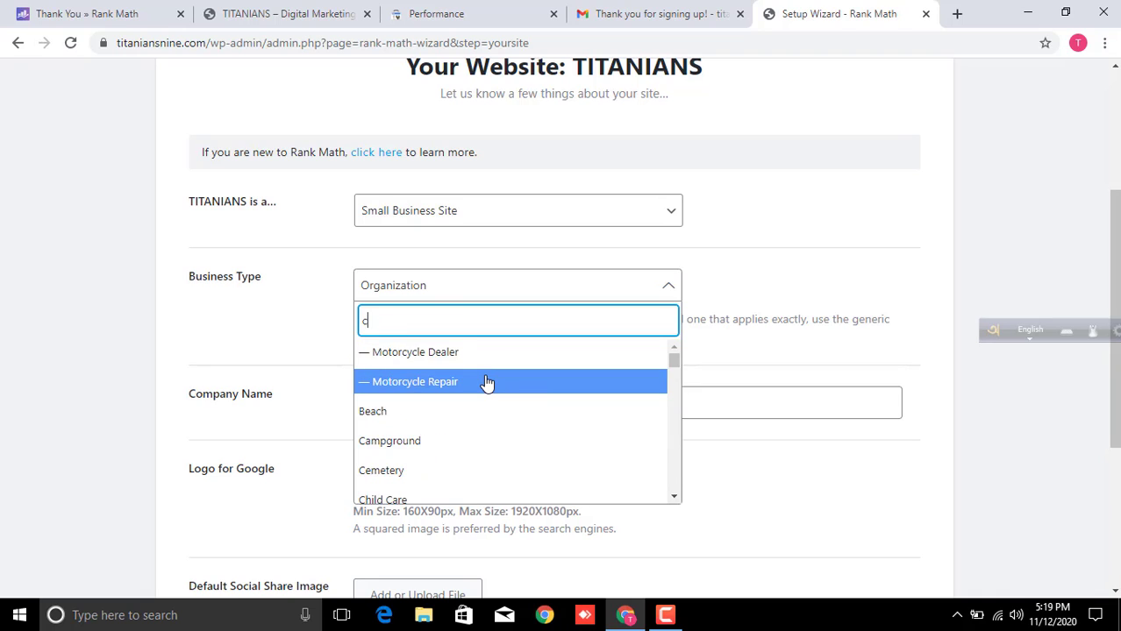
pyautogui.write('om')
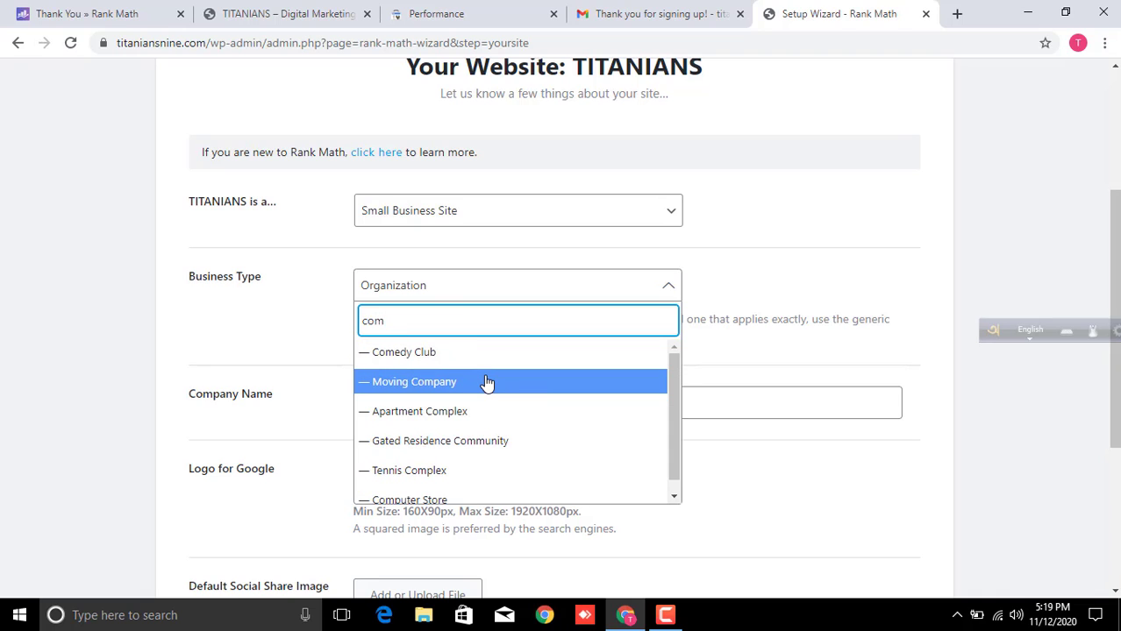
pyautogui.write('pa')
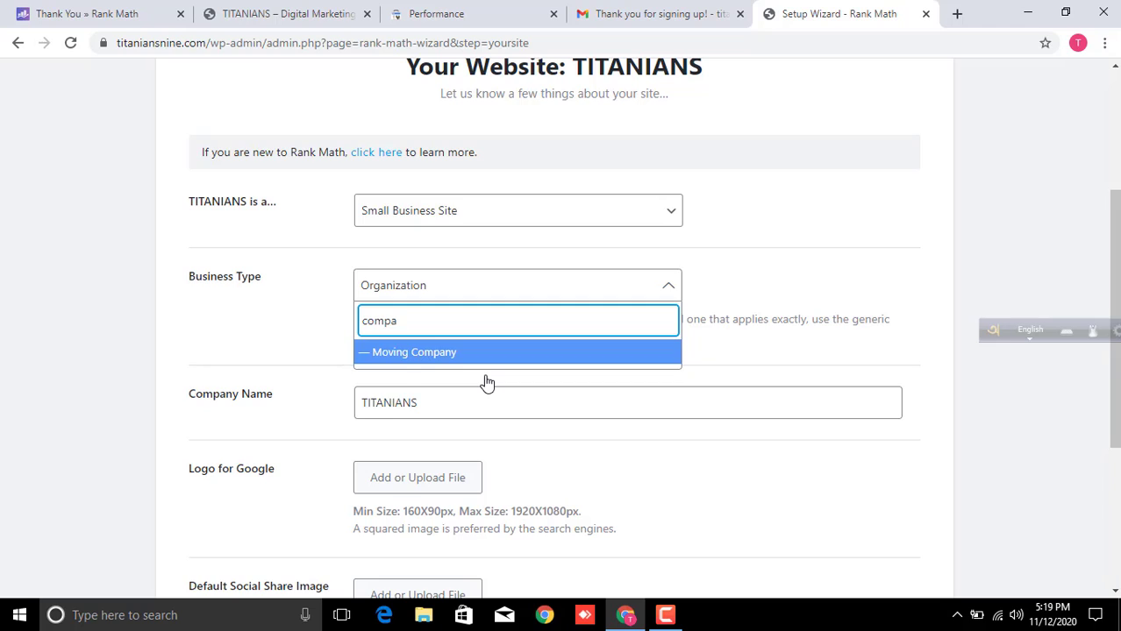
pyautogui.press('BackSpace')
pyautogui.press('BackSpace')
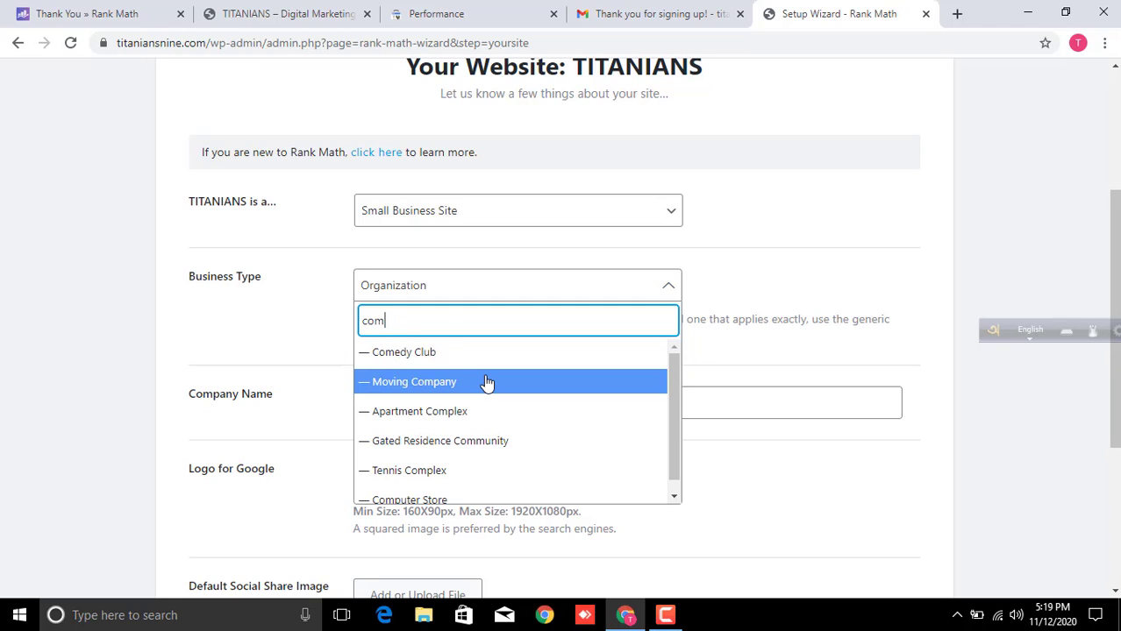
pyautogui.write('pan')
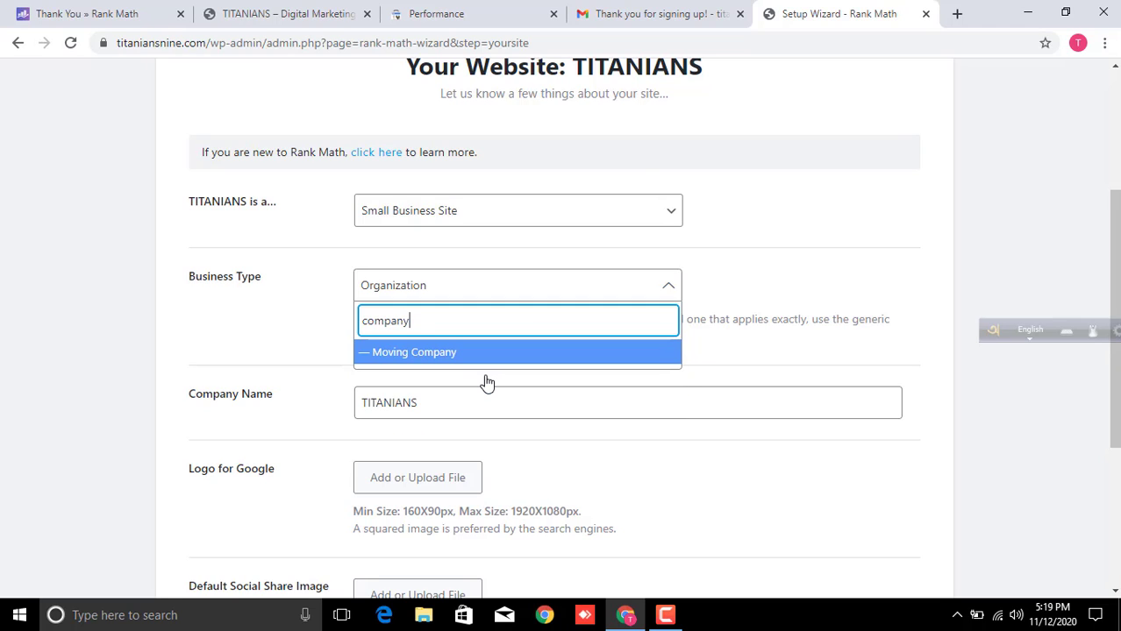
pyautogui.write('y')
pyautogui.press('BackSpace')
pyautogui.press('BackSpace')
pyautogui.press('BackSpace')
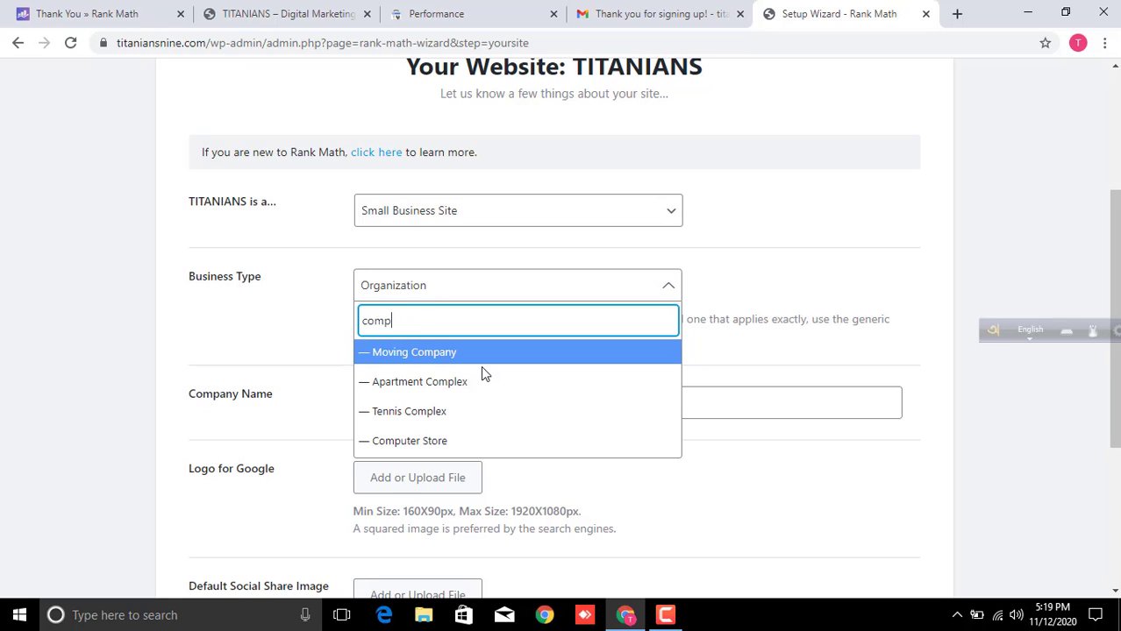
pyautogui.press('BackSpace')
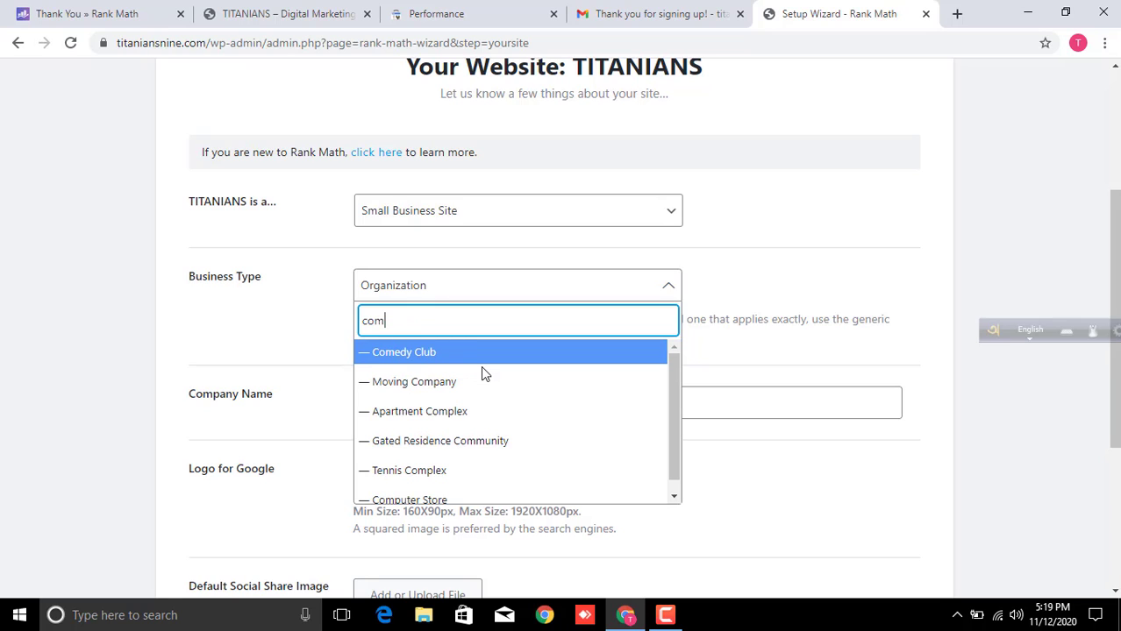
pyautogui.moveTo(672, 402); pyautogui.dragTo(674, 435)
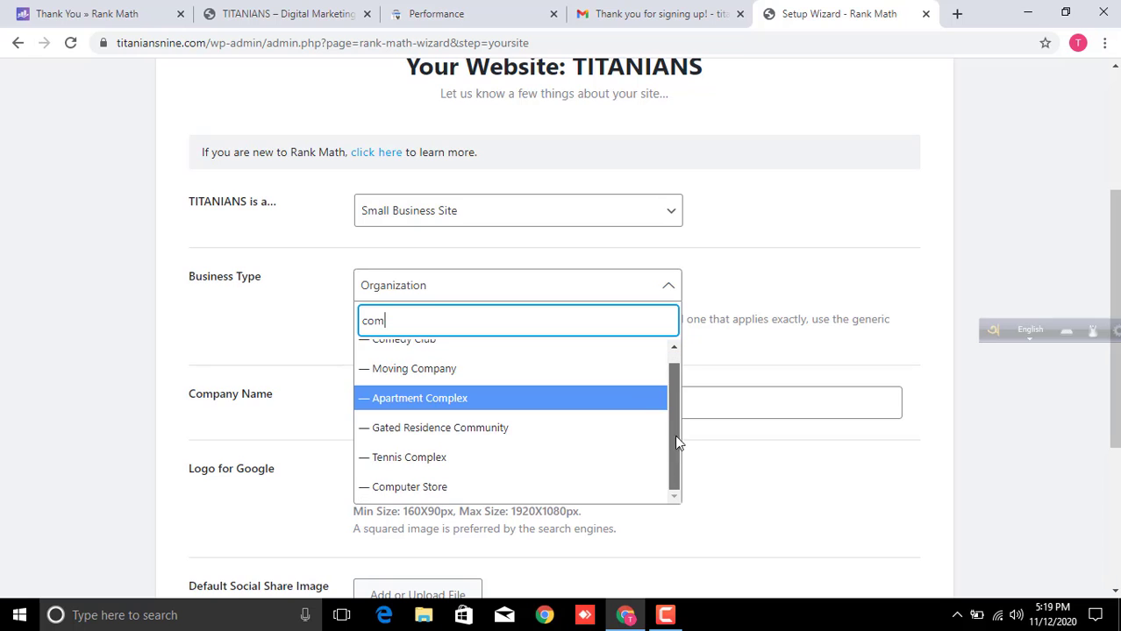
pyautogui.scroll(3, 545, 443)
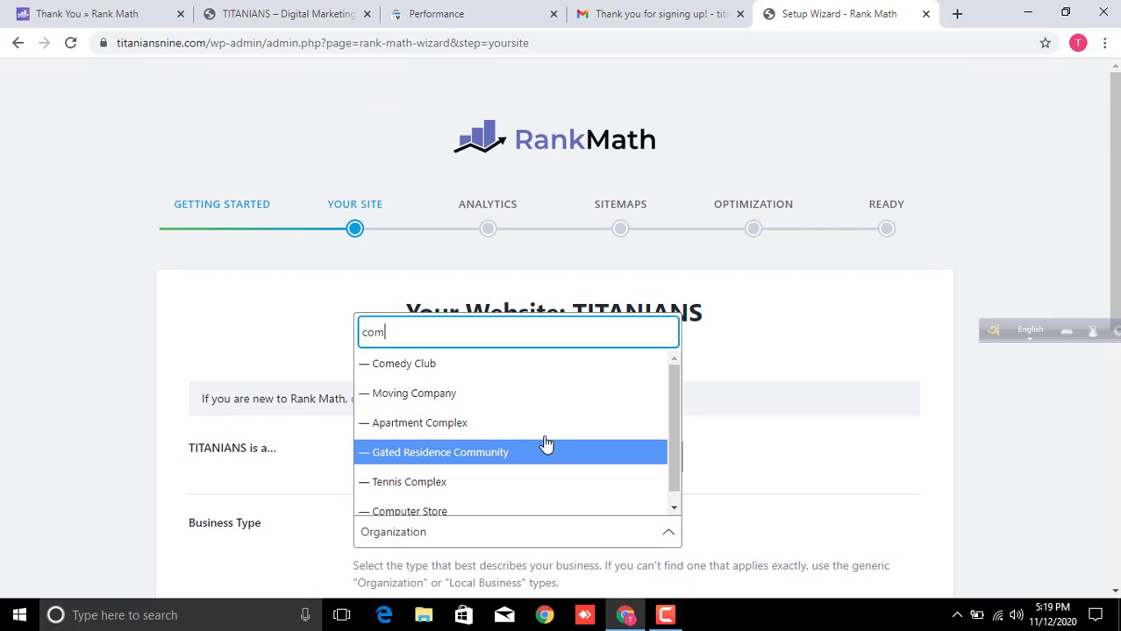
# Clear the Business Type search, look through the full list of options in both directions, and close it without choosing.
pyautogui.press('BackSpace')
pyautogui.press('BackSpace')
pyautogui.press('BackSpace')
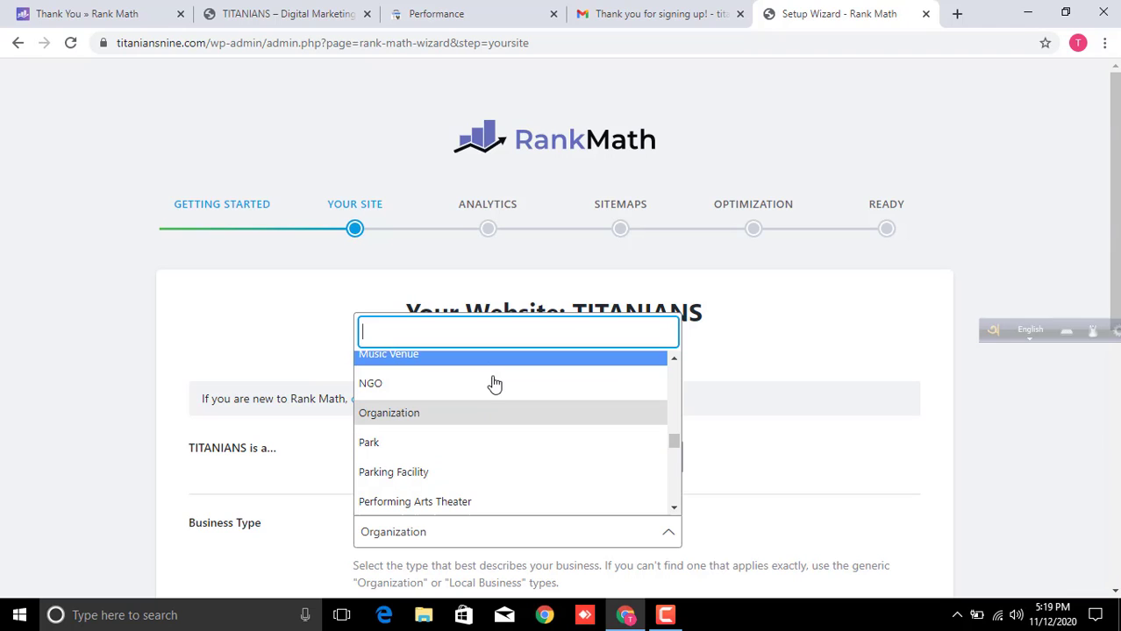
pyautogui.scroll(2, 494, 384)
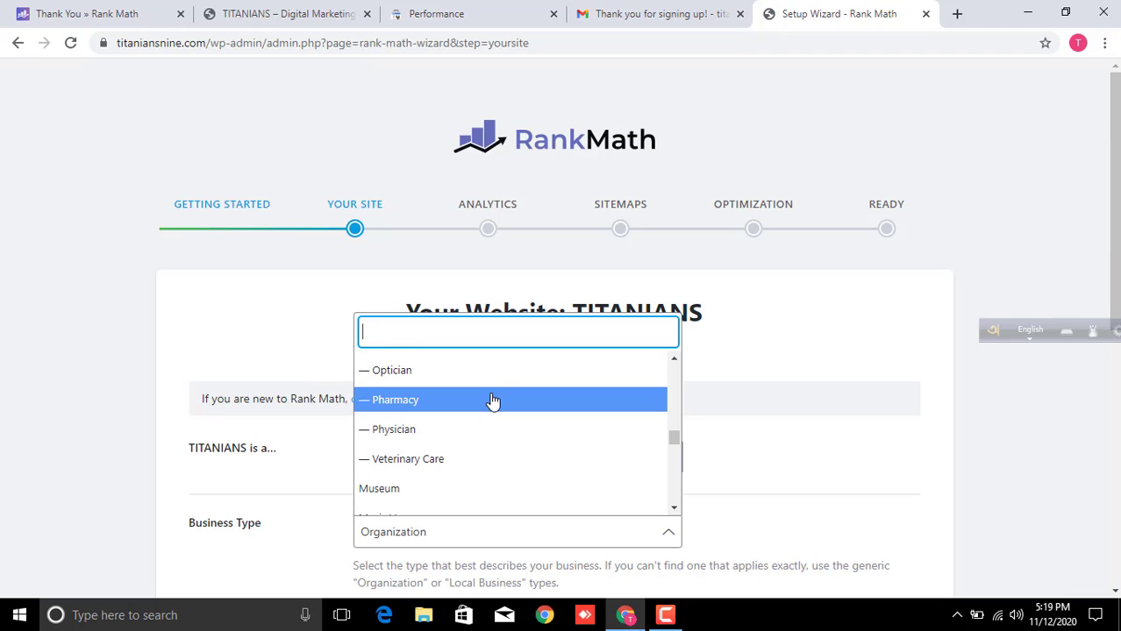
pyautogui.scroll(5, 493, 399)
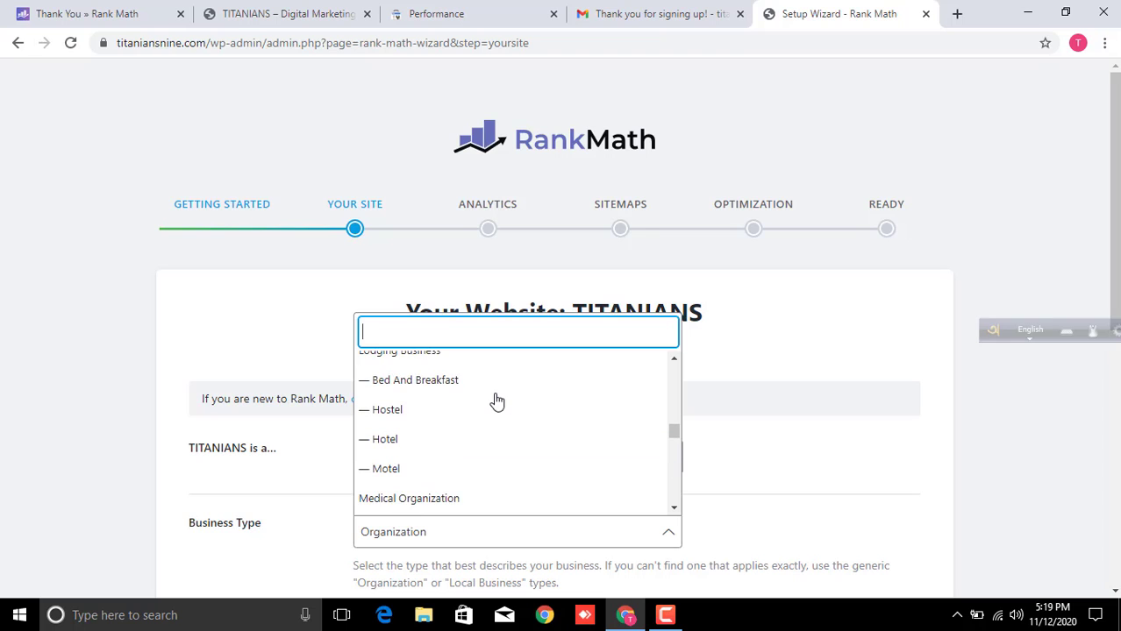
pyautogui.scroll(3, 496, 399)
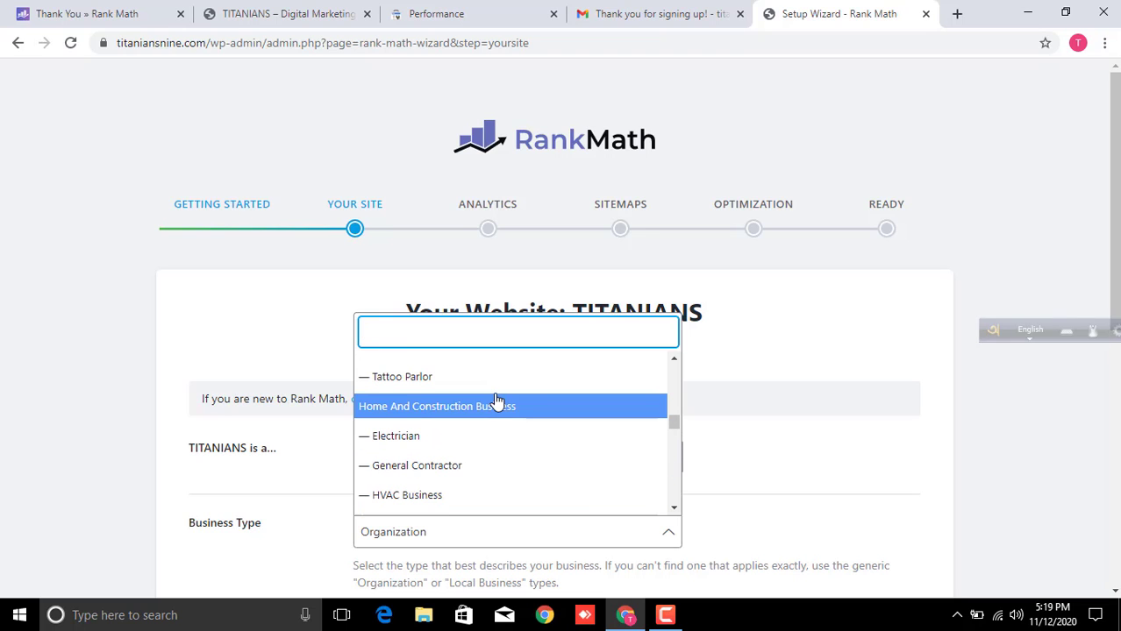
pyautogui.scroll(6, 503, 400)
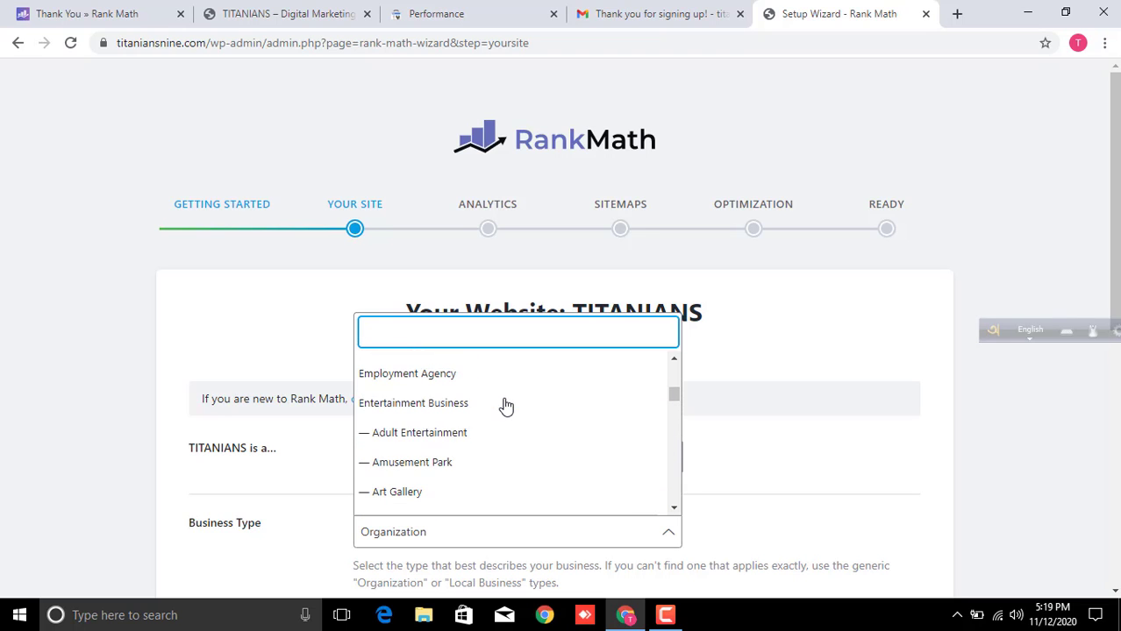
pyautogui.scroll(2, 507, 406)
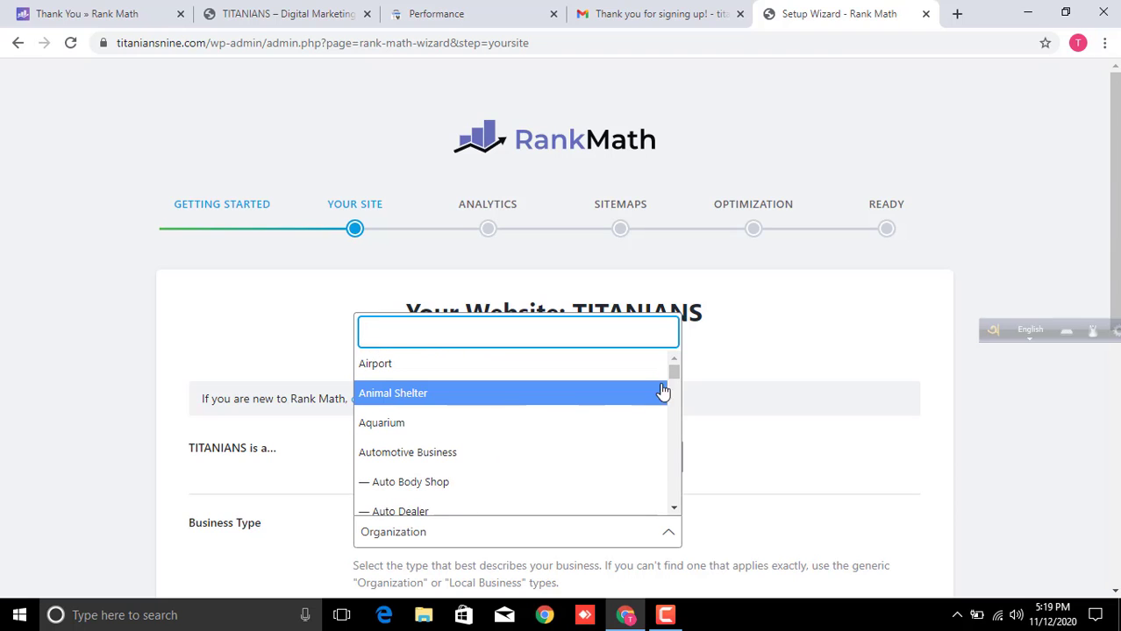
pyautogui.moveTo(671, 370); pyautogui.dragTo(670, 511)
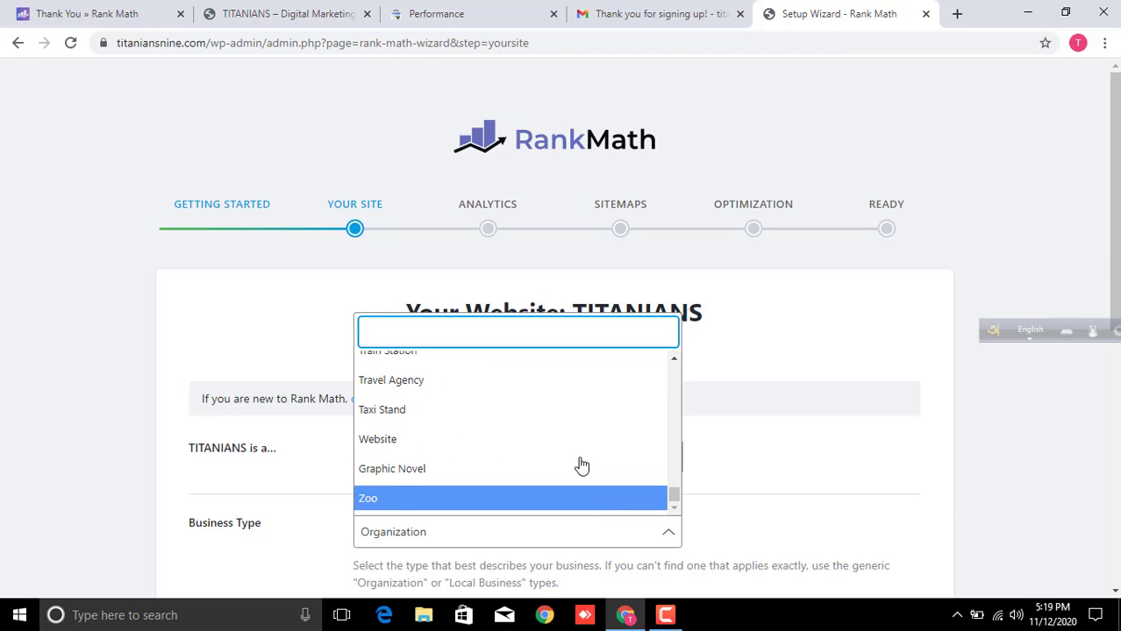
pyautogui.scroll(2, 574, 454)
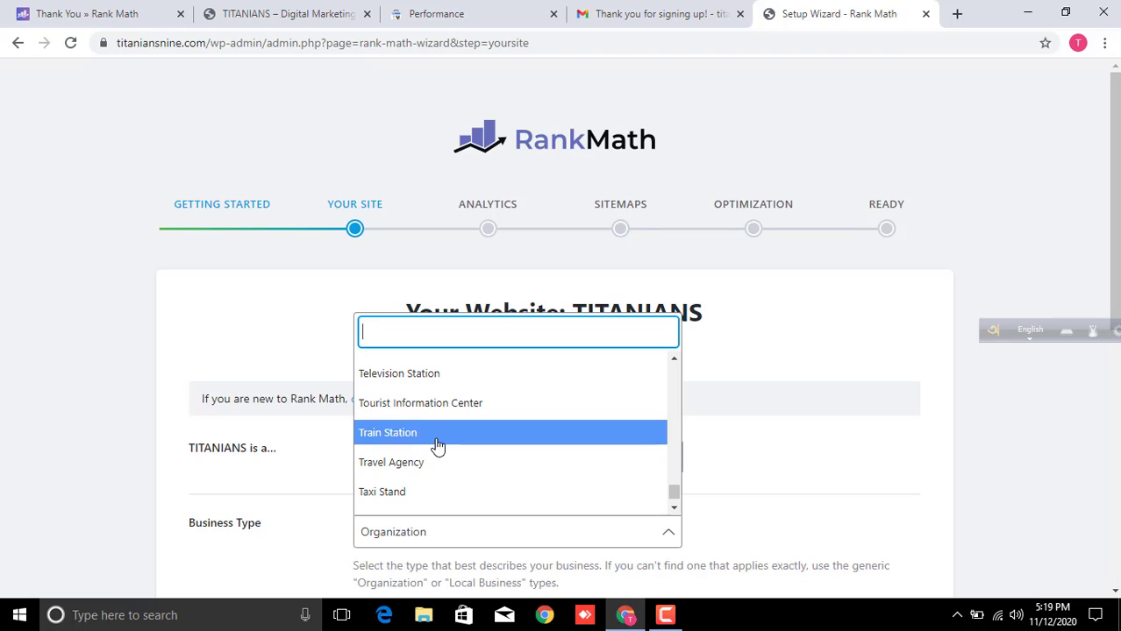
pyautogui.scroll(2, 438, 447)
pyautogui.scroll(6, 448, 443)
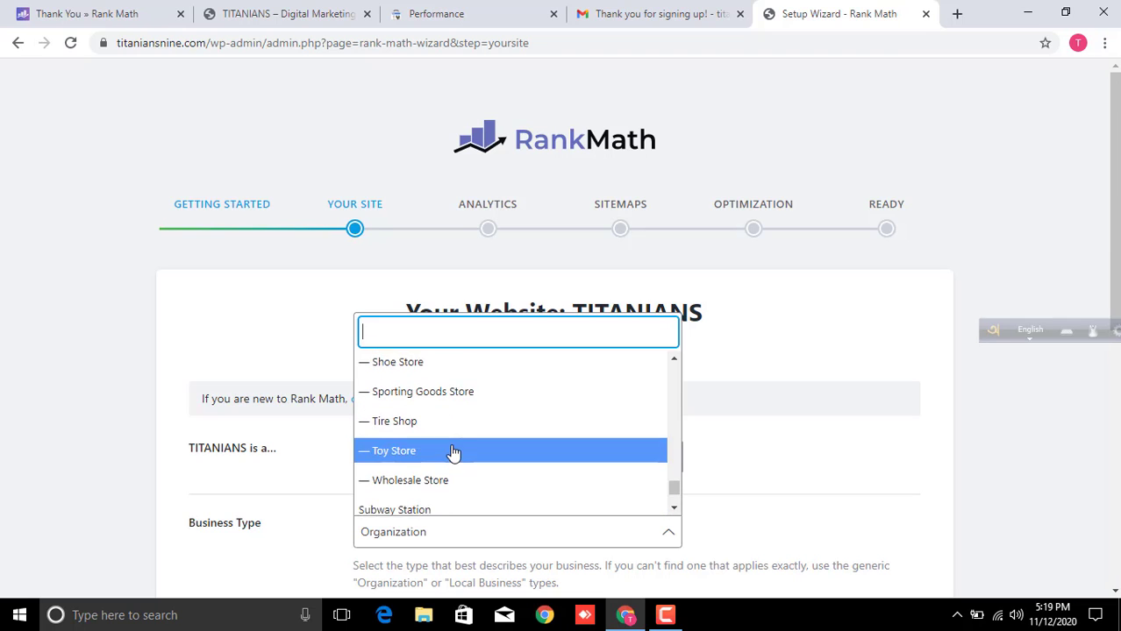
pyautogui.scroll(8, 463, 458)
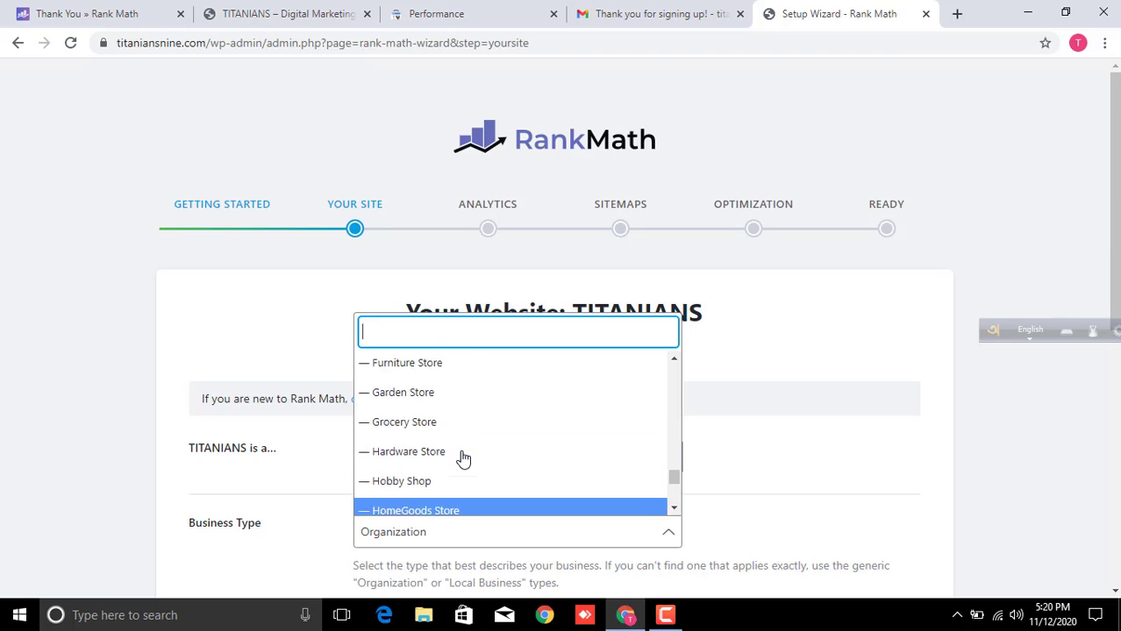
pyautogui.scroll(-10, 465, 460)
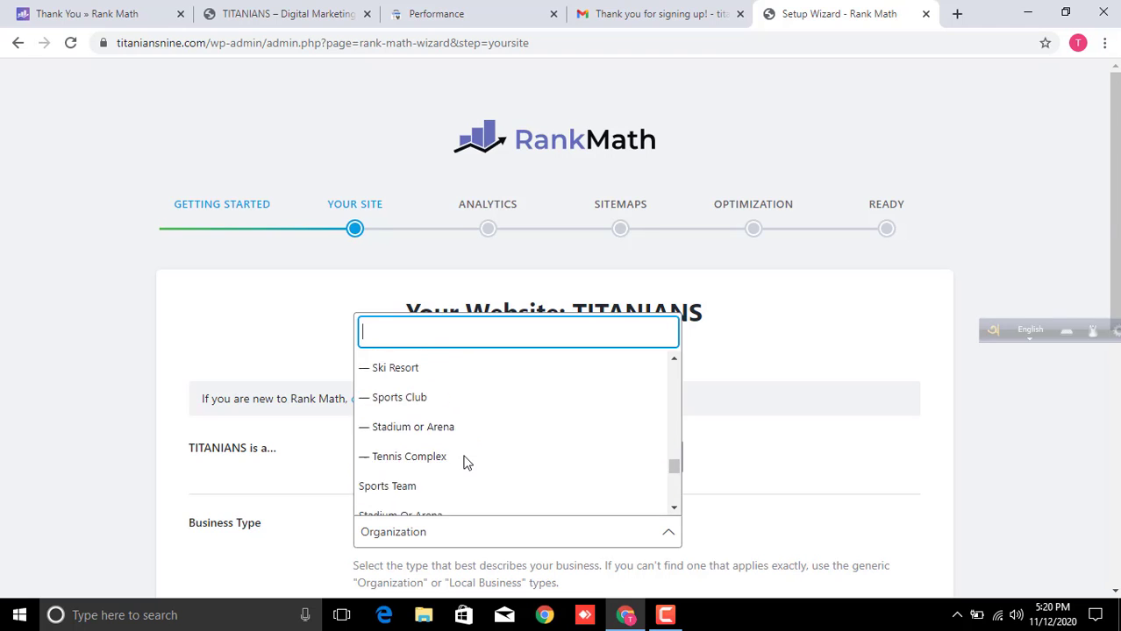
pyautogui.click(824, 403)
# Set the website type of TITANIANS to Personal Blog.
pyautogui.scroll(-2, 561, 417)
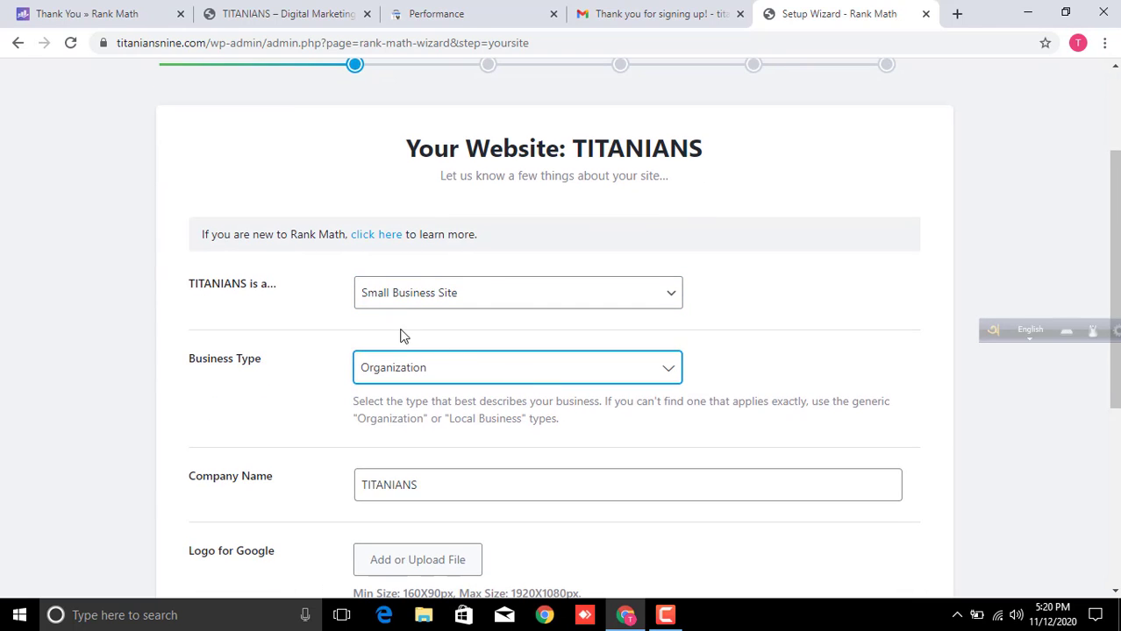
pyautogui.click(493, 302)
pyautogui.click(495, 307)
pyautogui.click(427, 320)
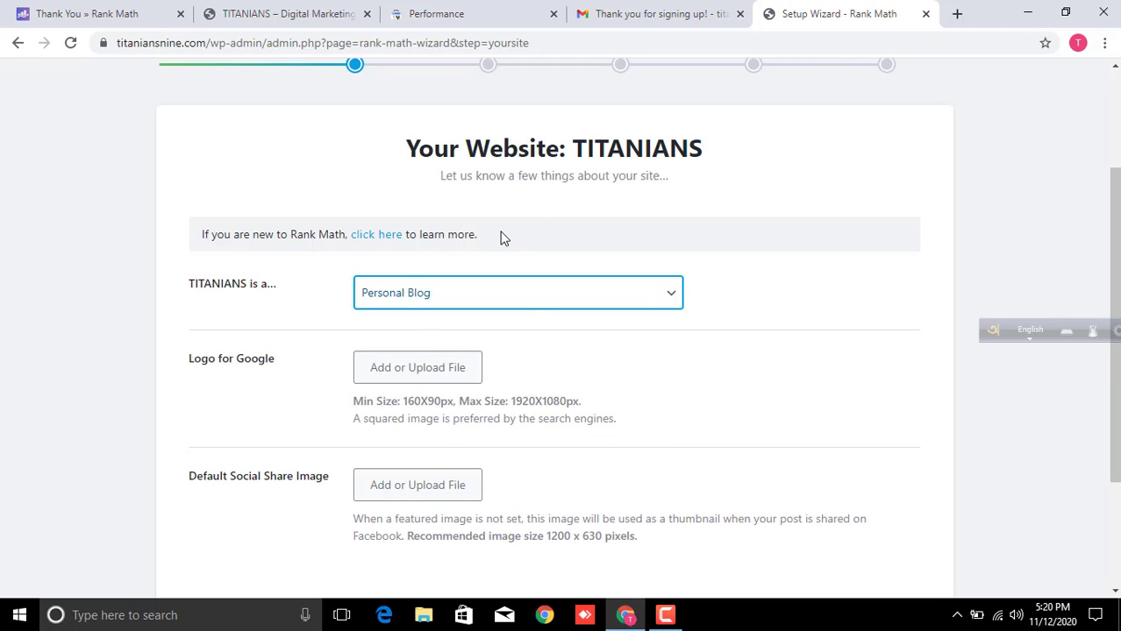
pyautogui.click(520, 301)
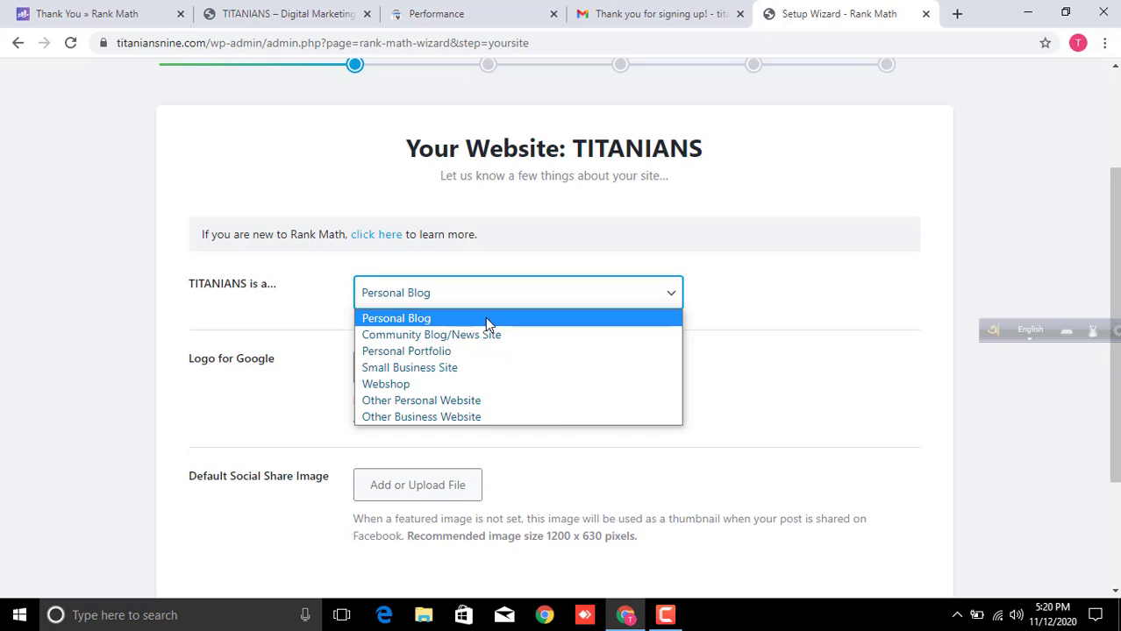
pyautogui.click(489, 320)
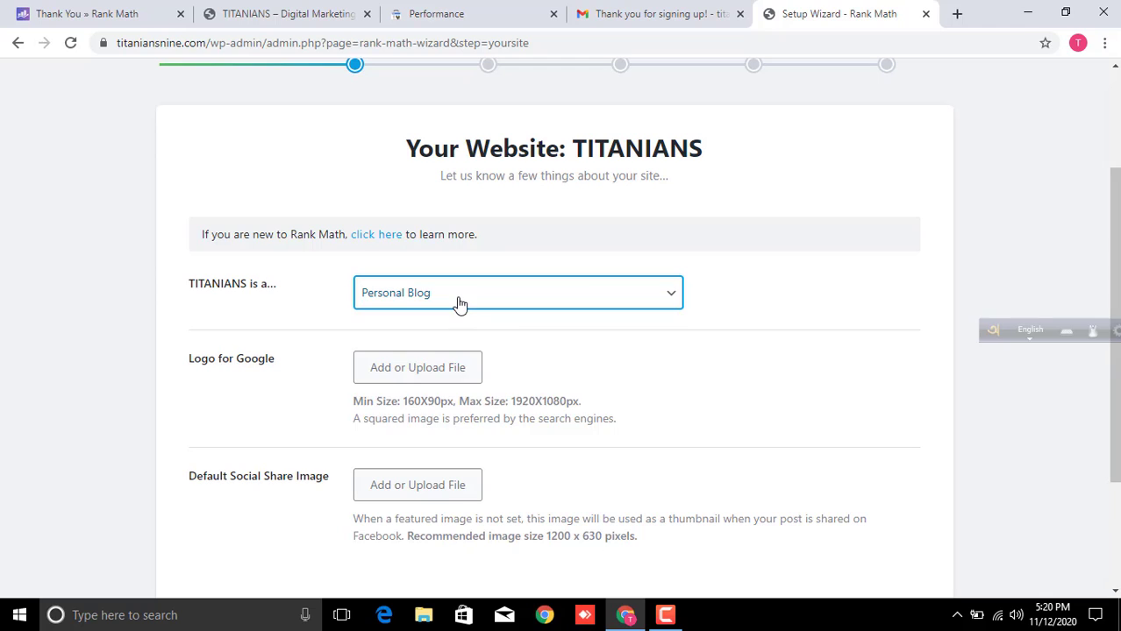
# Set the website type for TITANIANS to Small Business Site.
pyautogui.click(459, 304)
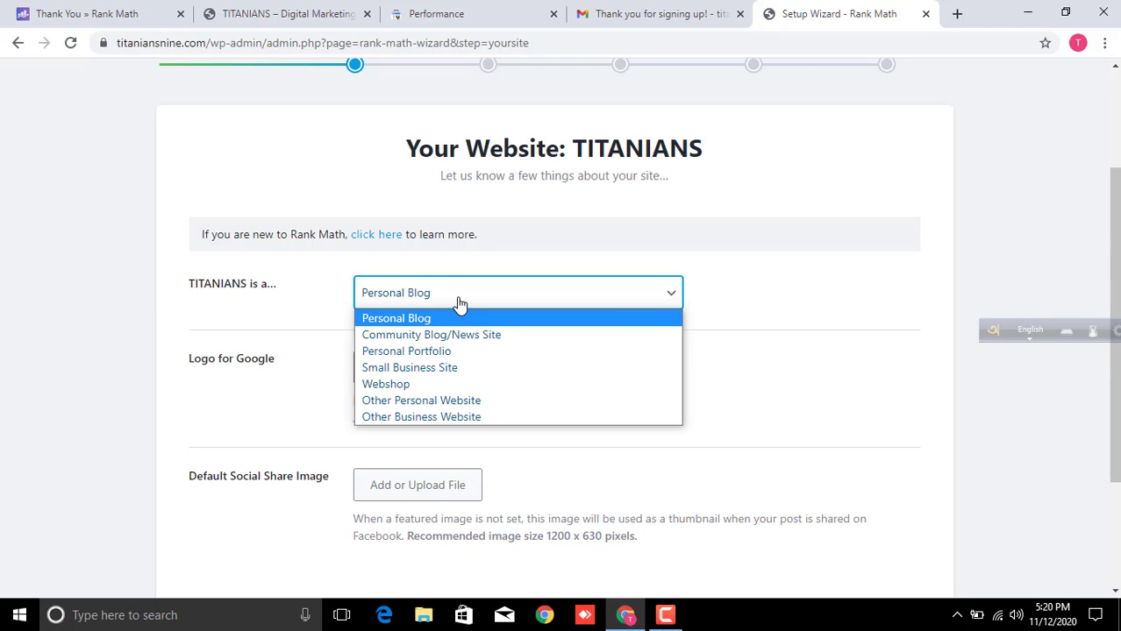
pyautogui.click(459, 303)
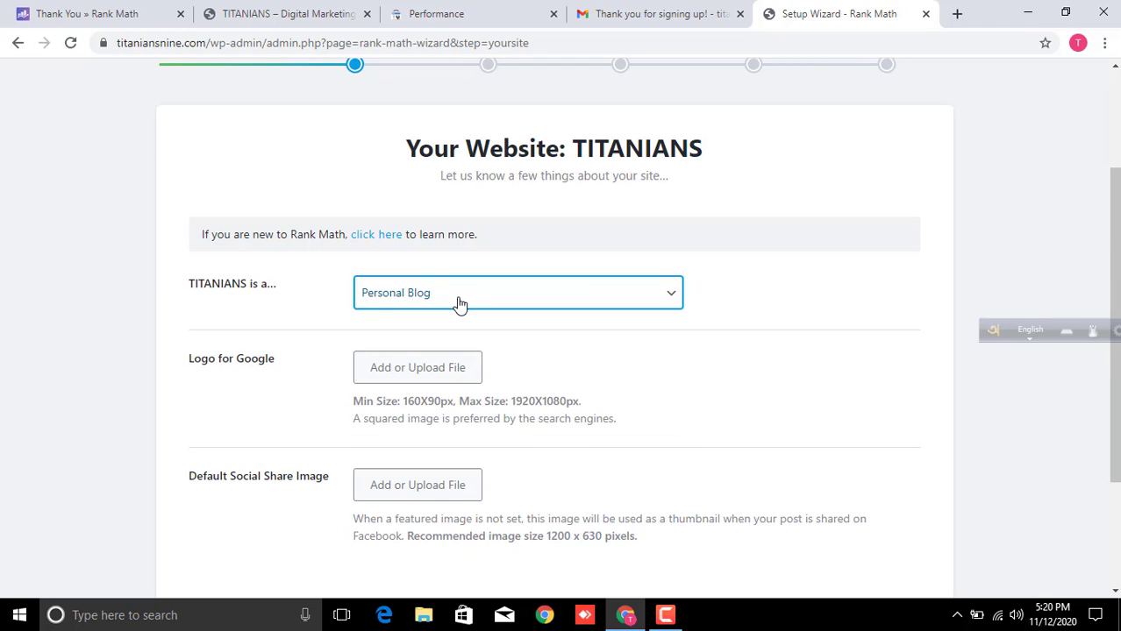
pyautogui.click(456, 303)
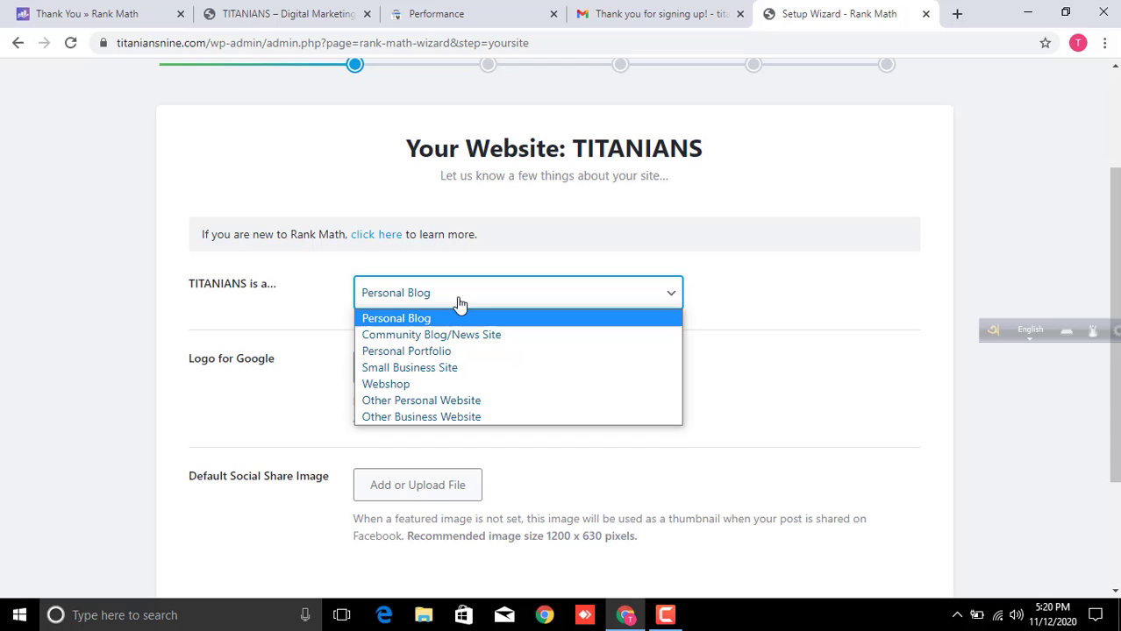
pyautogui.click(403, 319)
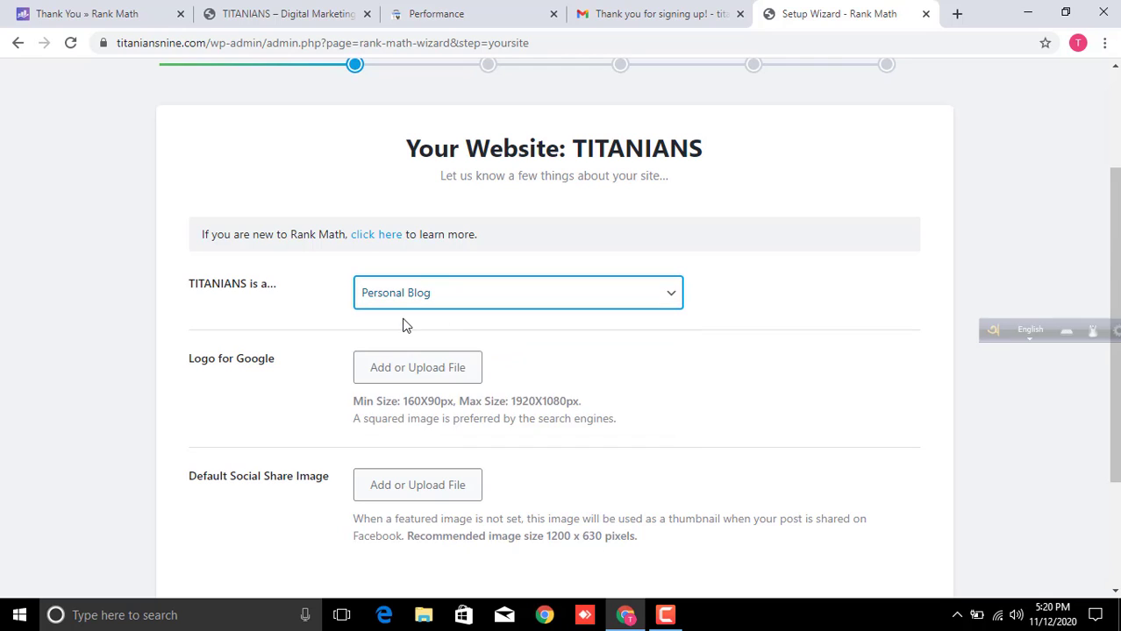
pyautogui.click(409, 305)
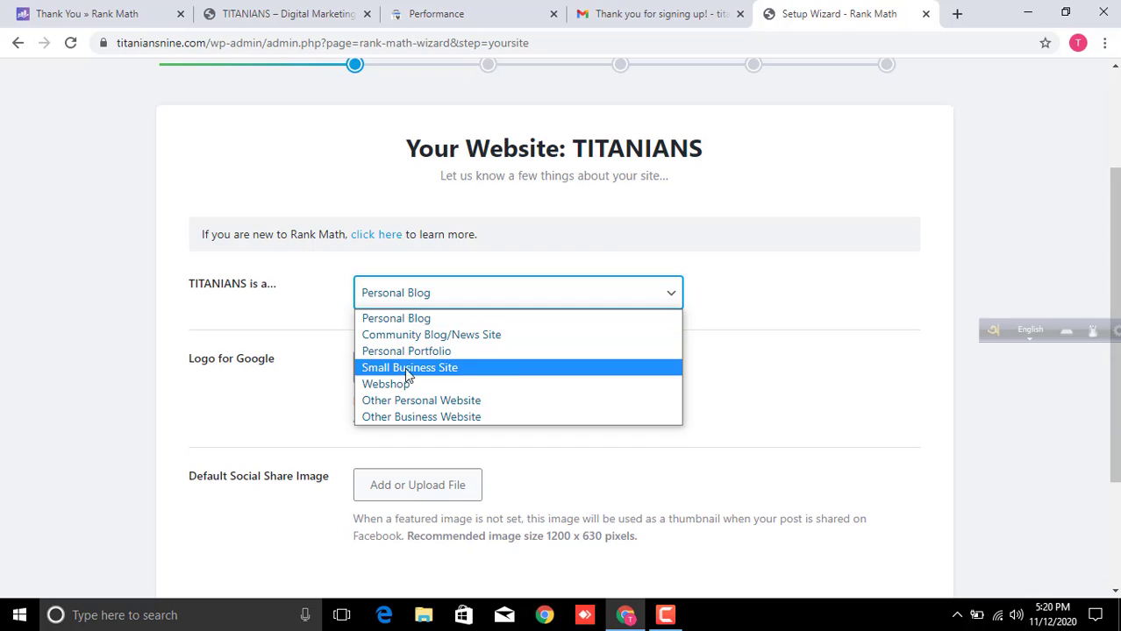
pyautogui.click(437, 305)
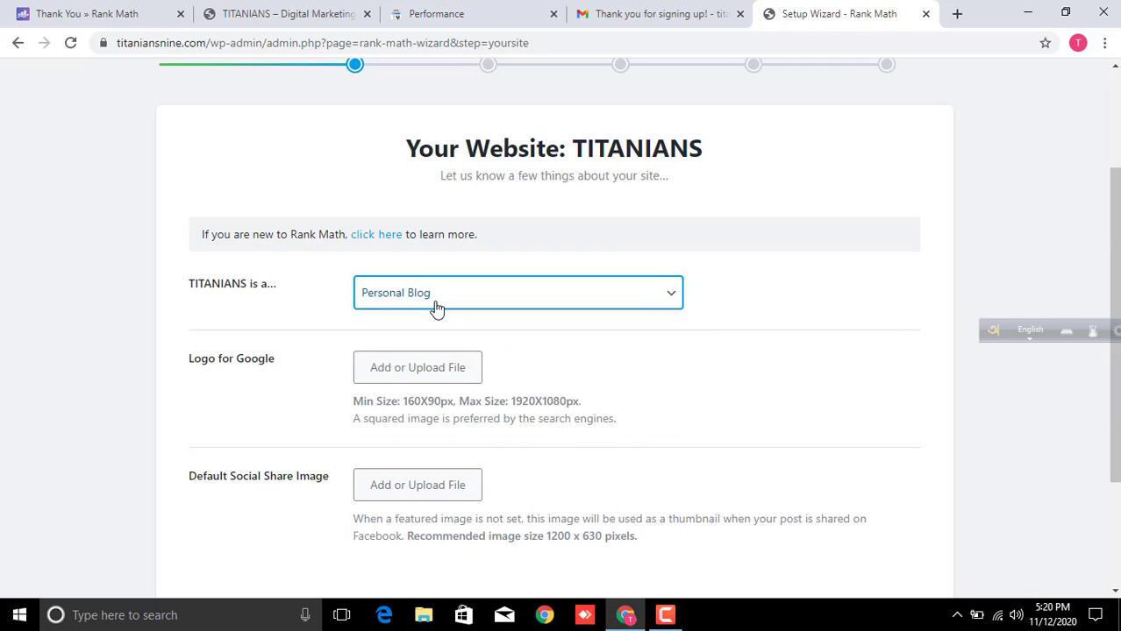
pyautogui.click(436, 307)
pyautogui.click(425, 318)
pyautogui.click(450, 293)
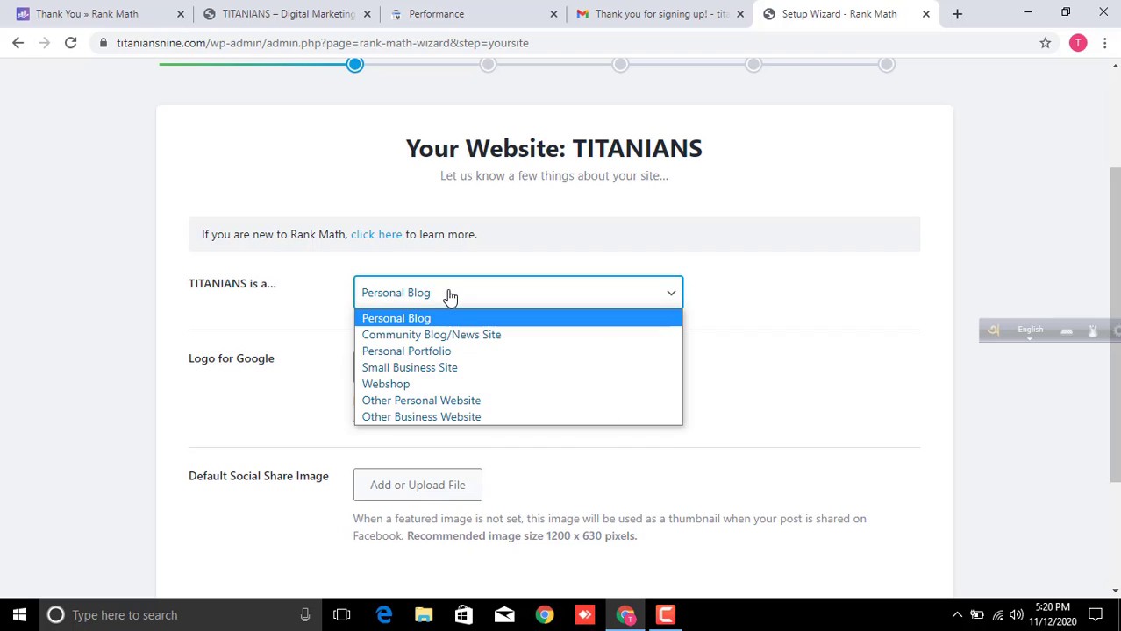
pyautogui.click(425, 369)
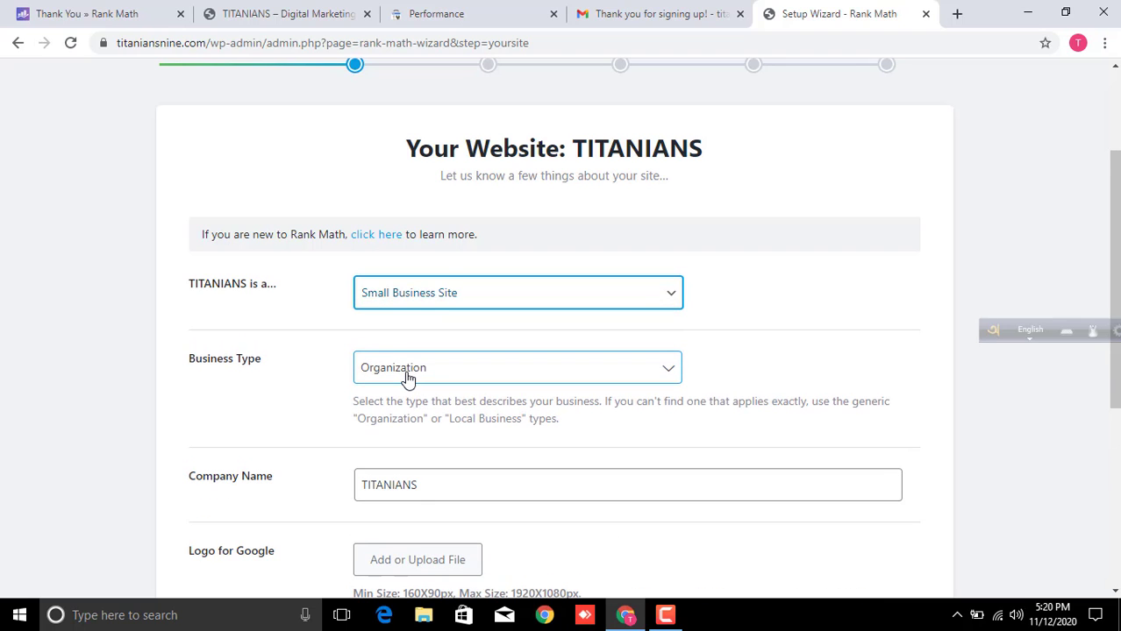
# Set the business type to Legal Service.
pyautogui.click(406, 377)
pyautogui.scroll(-2, 456, 333)
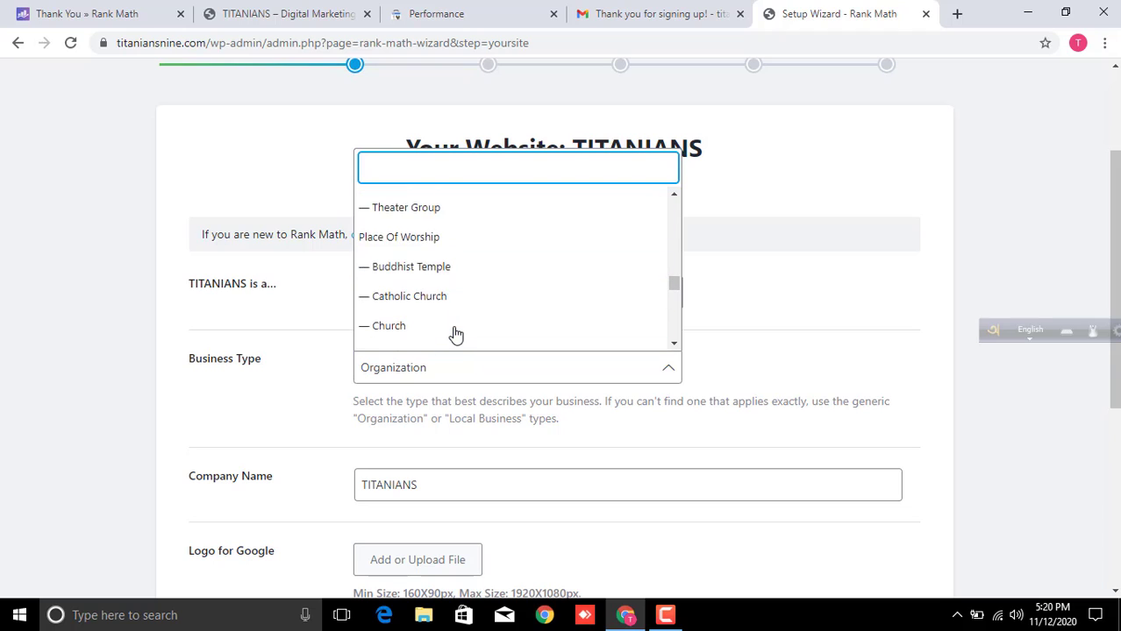
pyautogui.scroll(-3, 456, 333)
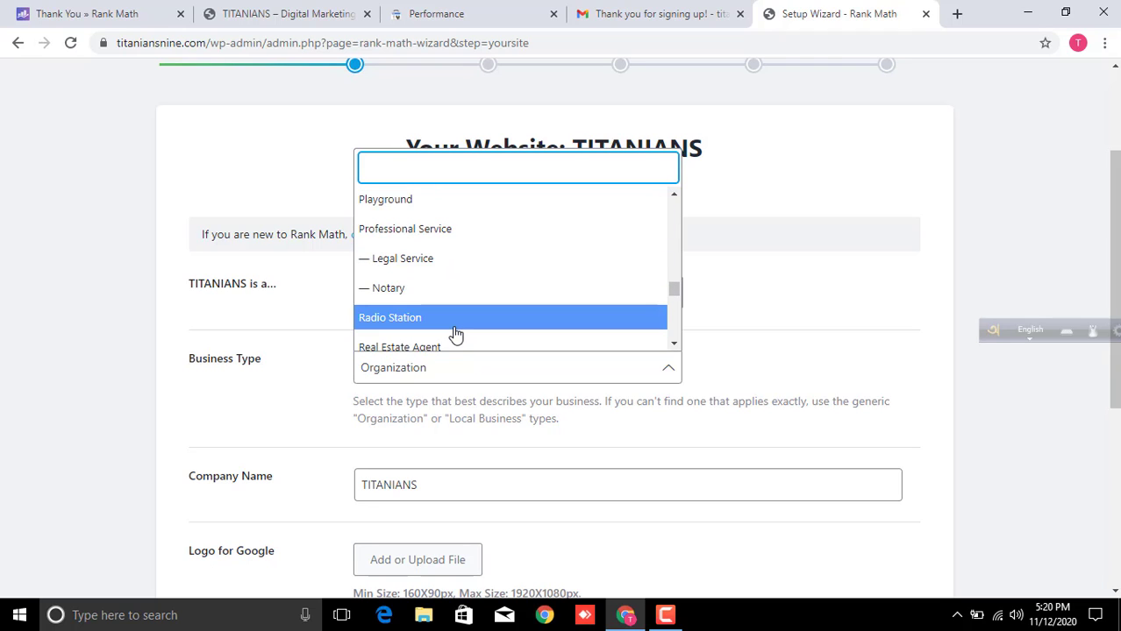
pyautogui.click(440, 258)
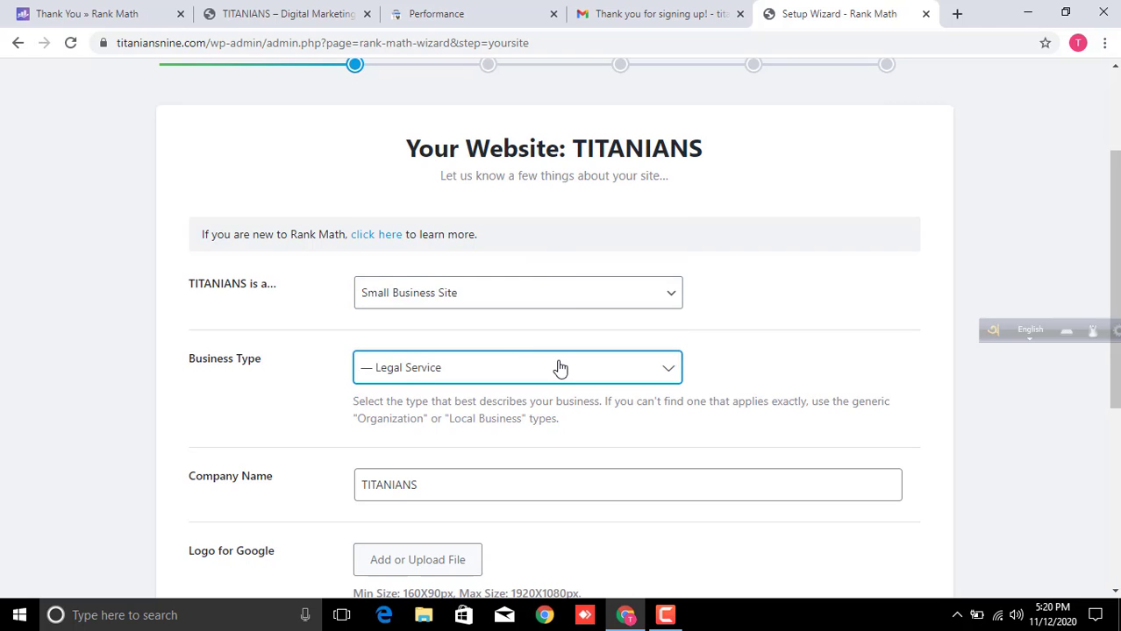
# View the file upload option for the Google logo and close the dialog without choosing a file.
pyautogui.scroll(-1, 559, 368)
pyautogui.scroll(-2, 559, 370)
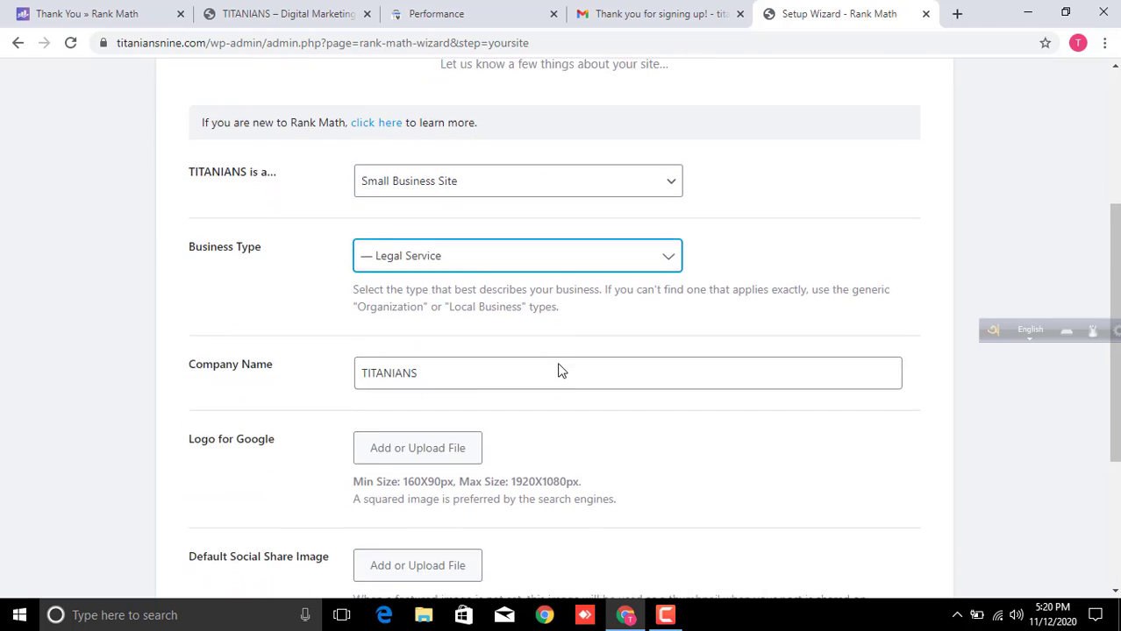
pyautogui.click(470, 247)
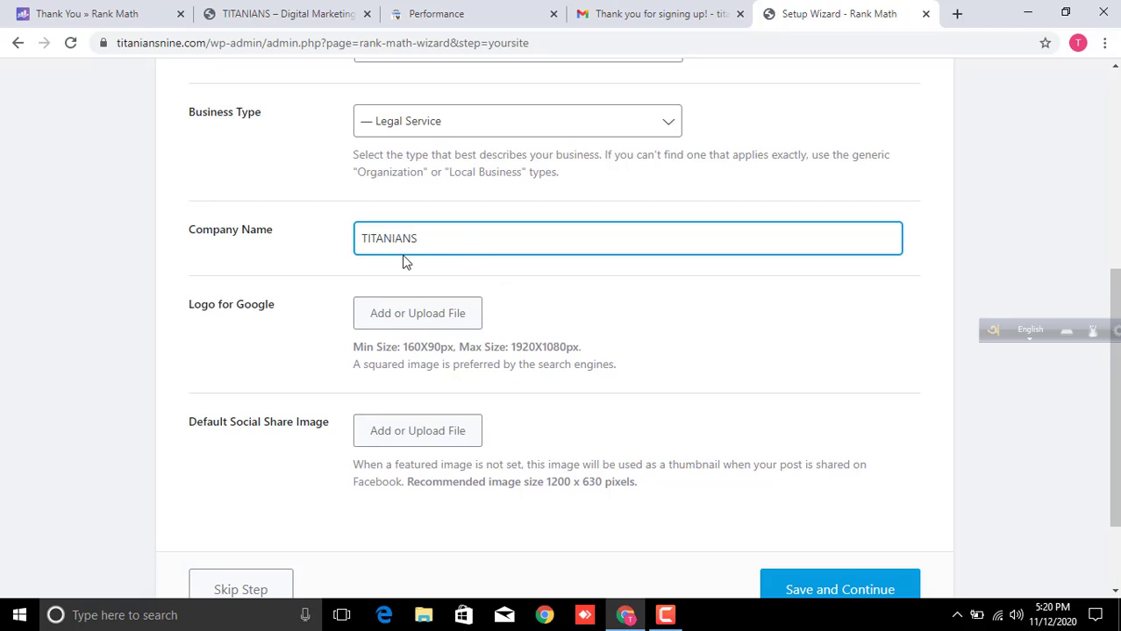
pyautogui.click(435, 317)
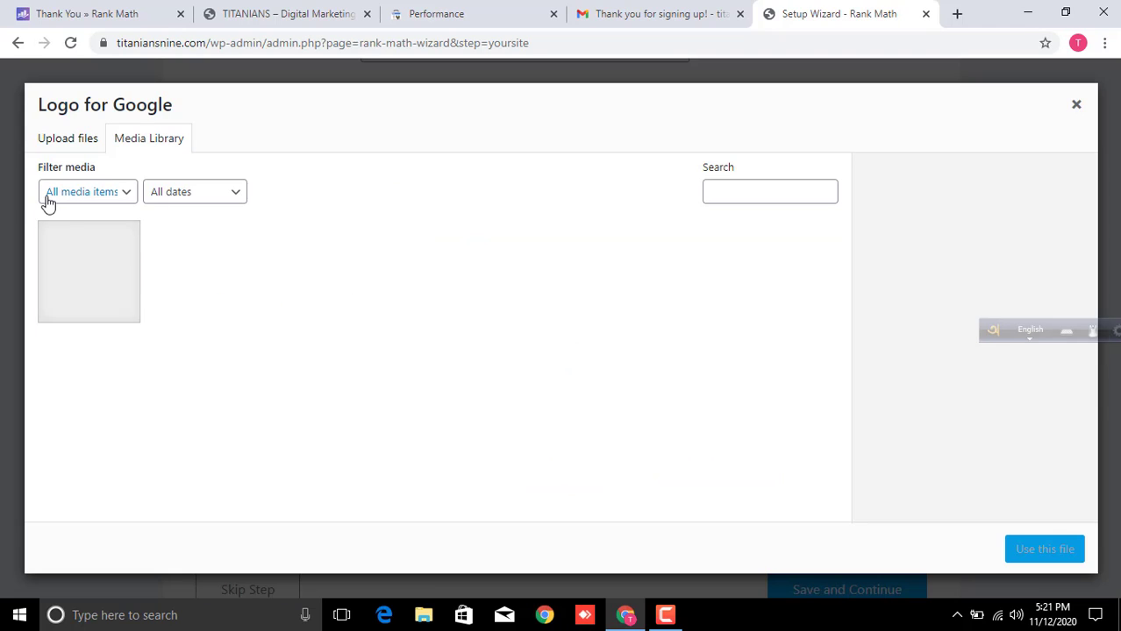
pyautogui.click(82, 142)
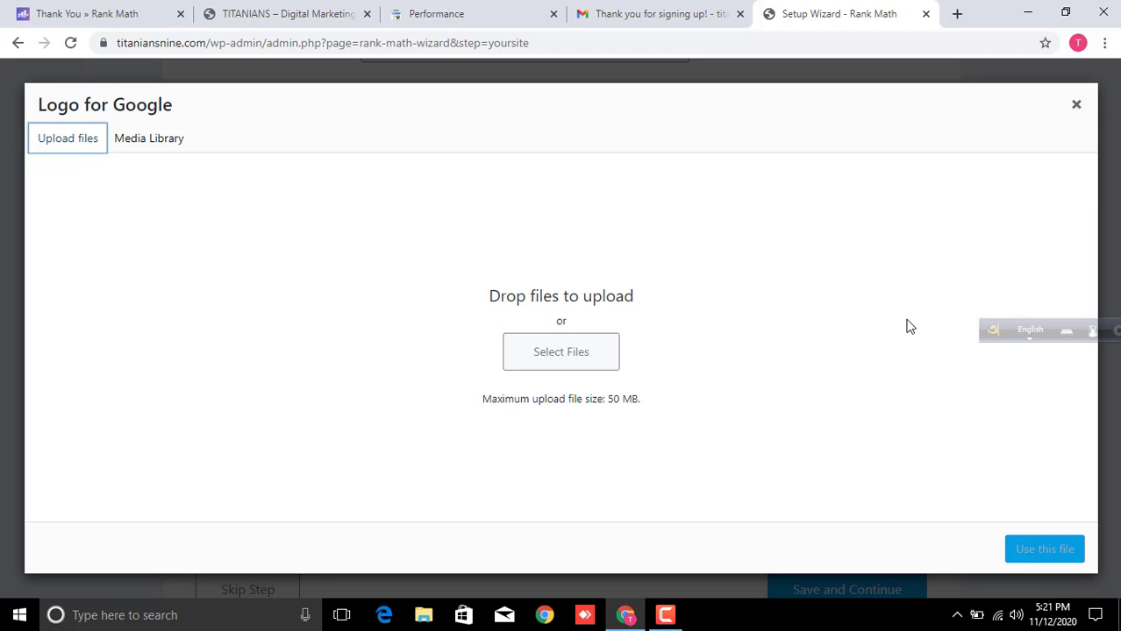
pyautogui.click(1075, 107)
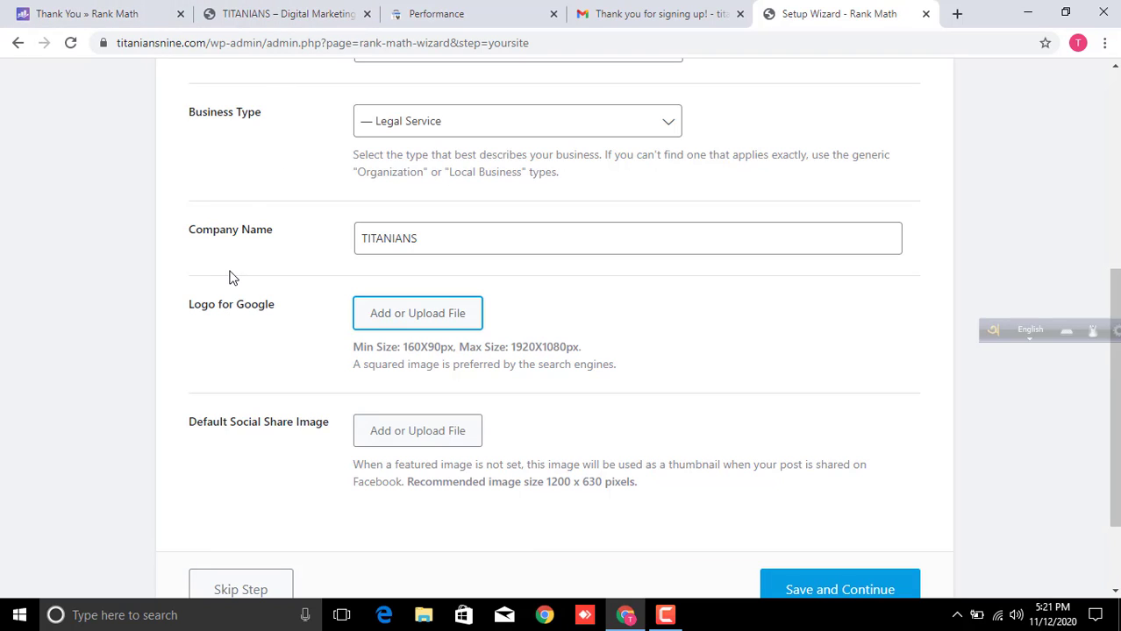
# Review the website details, including the size requirements for the Google logo and the default social share image.
pyautogui.scroll(-2, 266, 311)
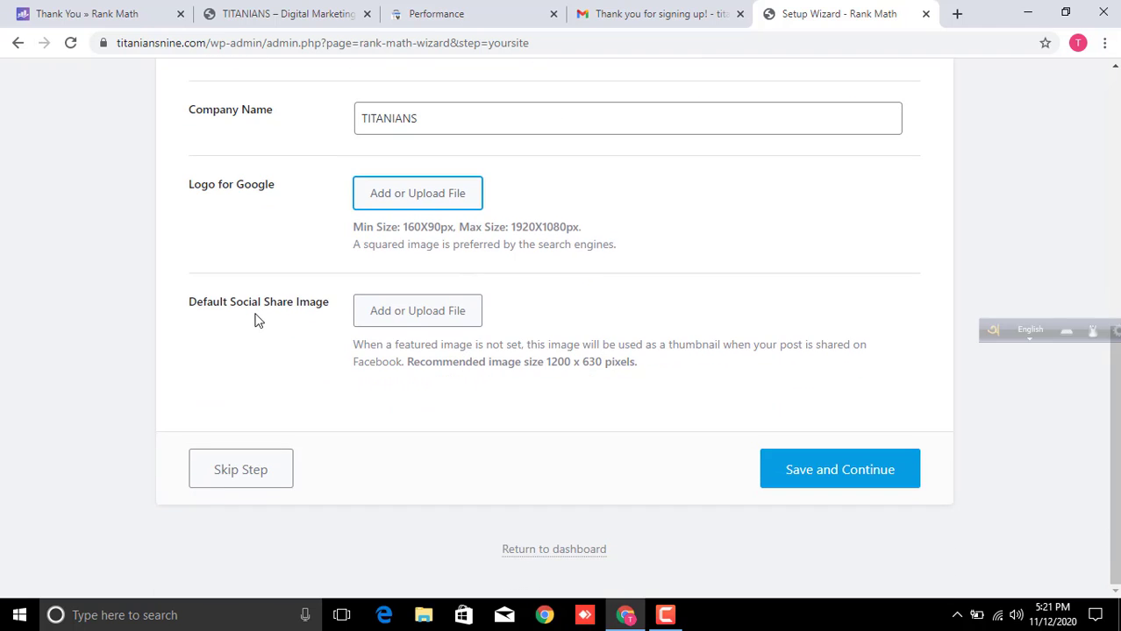
pyautogui.scroll(3, 260, 317)
pyautogui.scroll(-3, 389, 415)
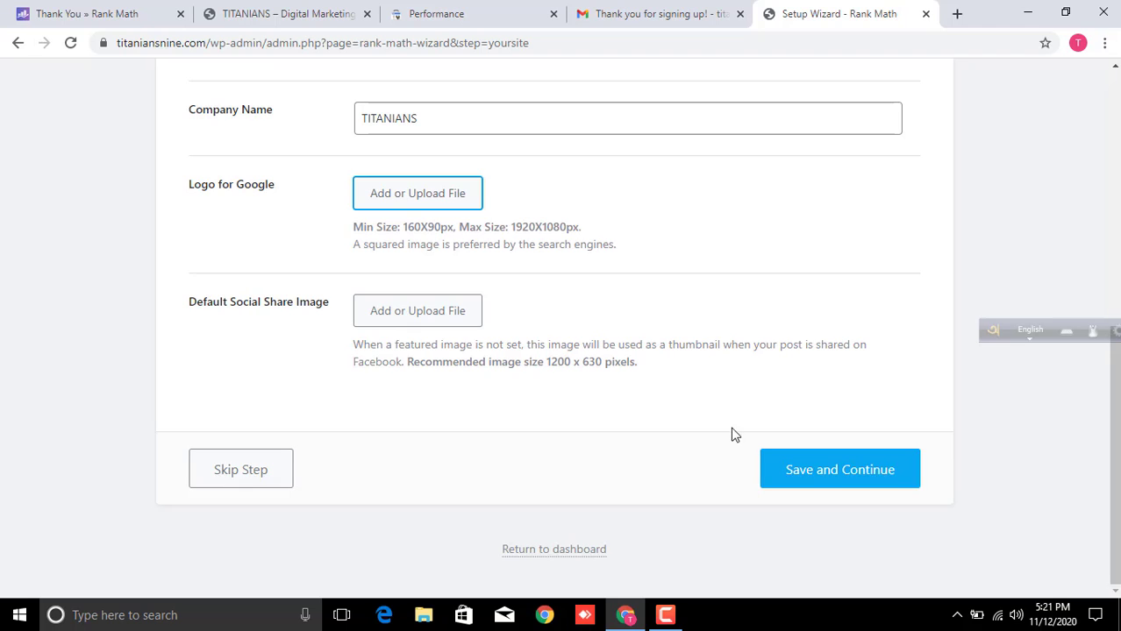
pyautogui.scroll(5, 698, 406)
pyautogui.scroll(-5, 699, 407)
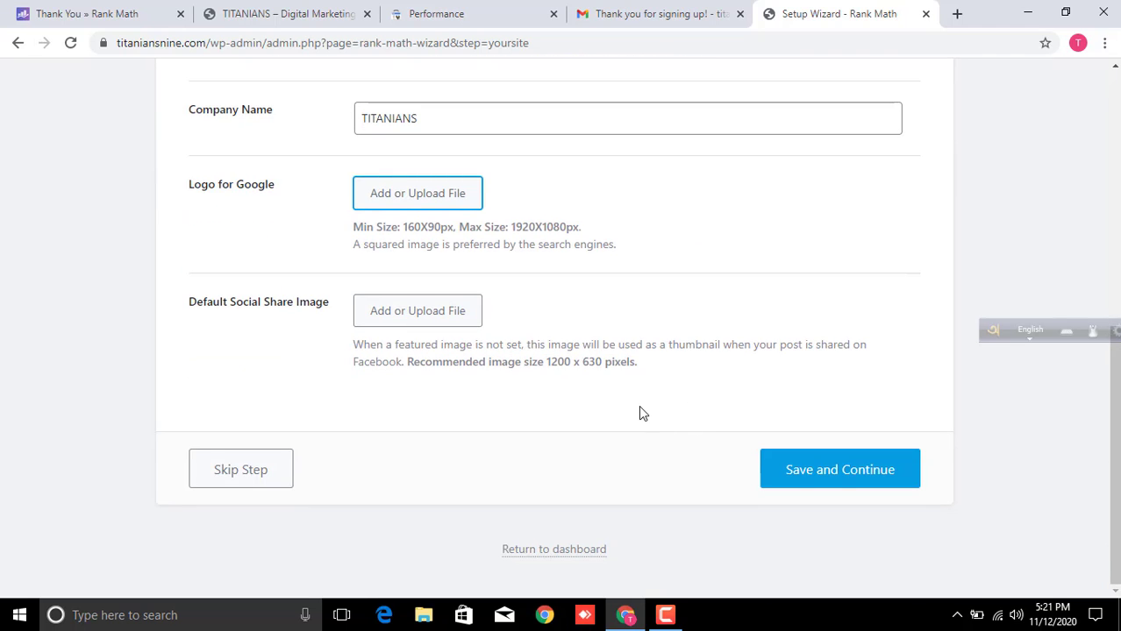
pyautogui.scroll(3, 728, 429)
pyautogui.scroll(3, 733, 423)
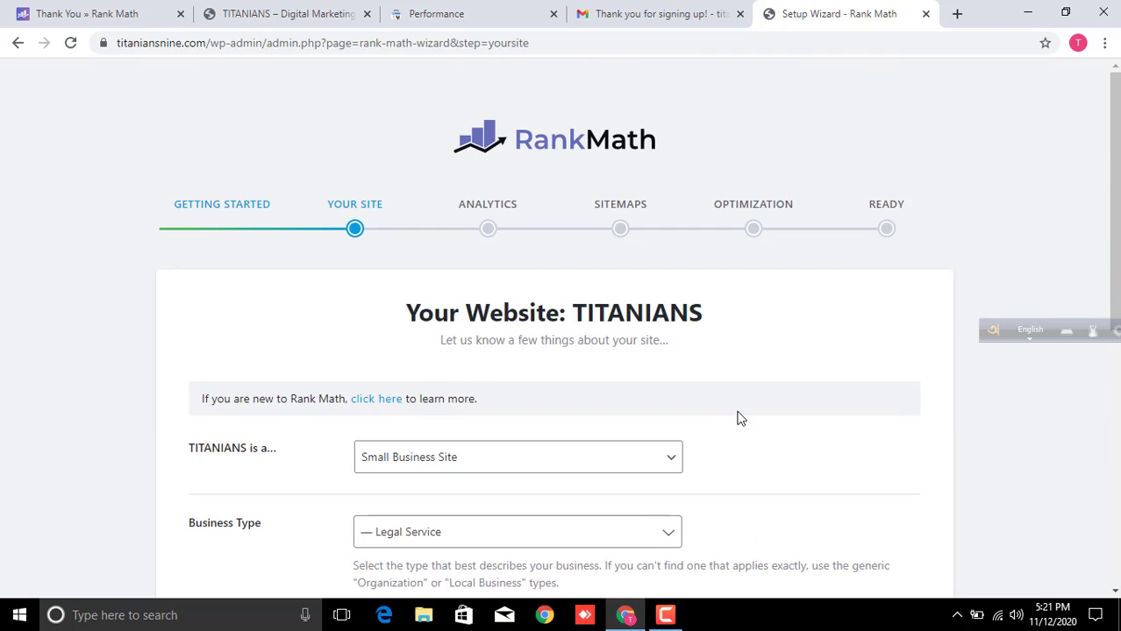
pyautogui.scroll(-3, 738, 417)
pyautogui.scroll(-2, 448, 156)
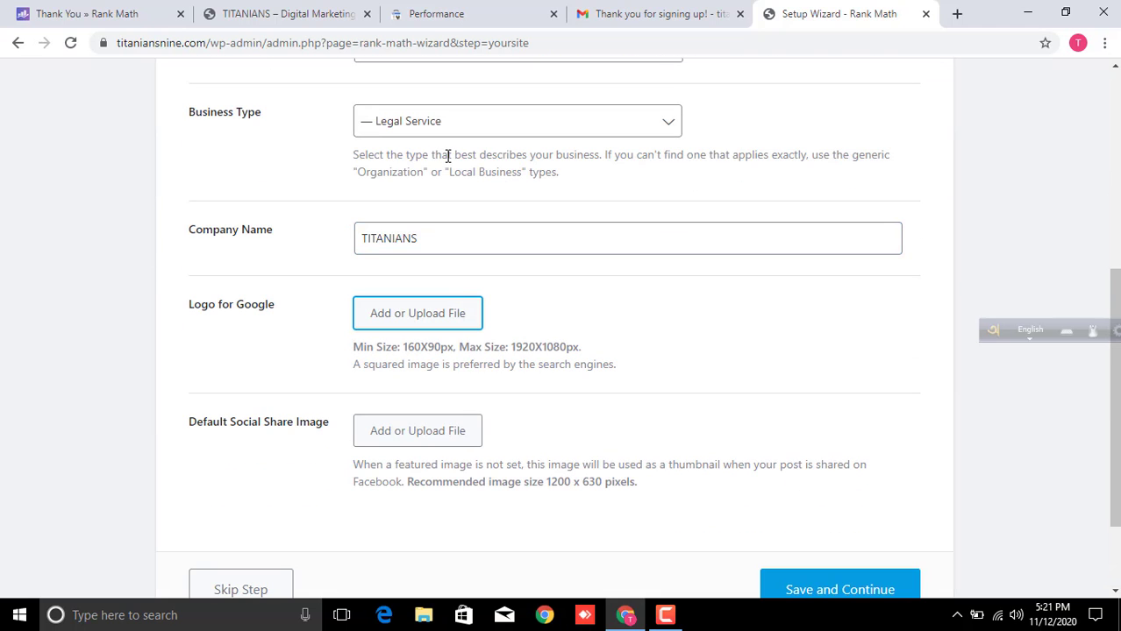
pyautogui.click(382, 244)
pyautogui.click(761, 412)
pyautogui.moveTo(454, 350); pyautogui.dragTo(347, 353)
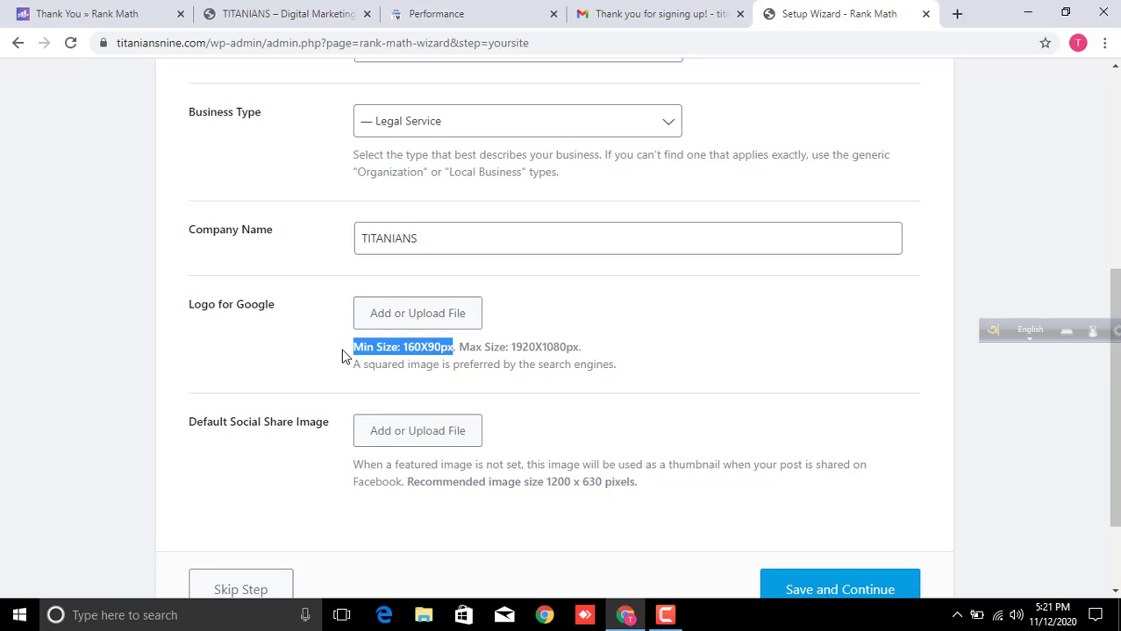
pyautogui.click(834, 351)
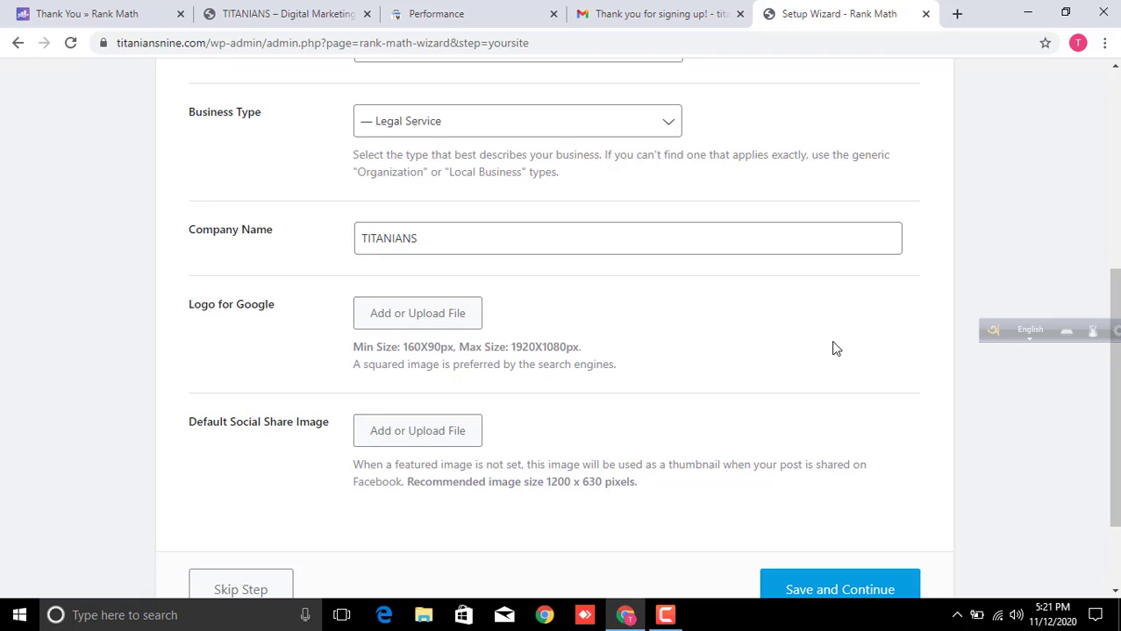
pyautogui.scroll(-2, 834, 349)
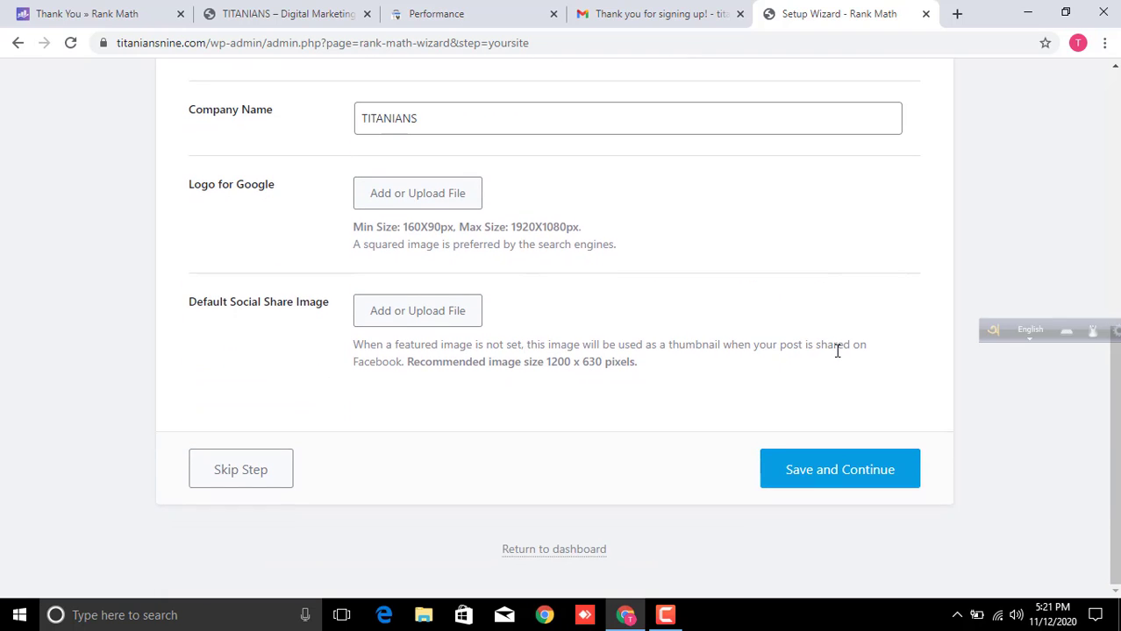
pyautogui.scroll(2, 837, 350)
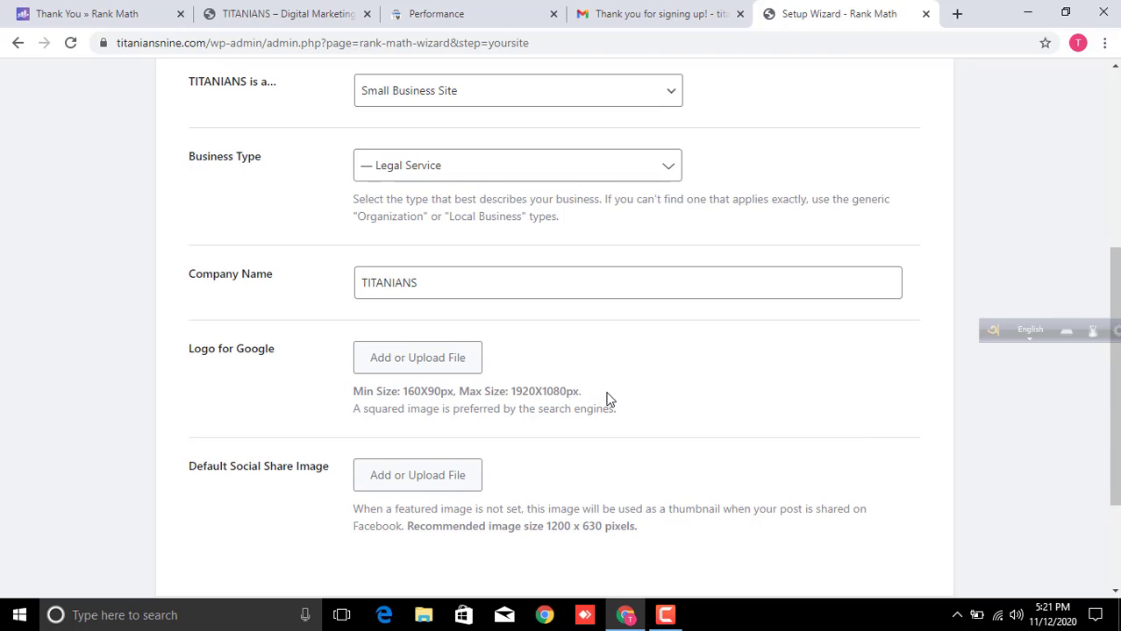
pyautogui.scroll(-2, 425, 408)
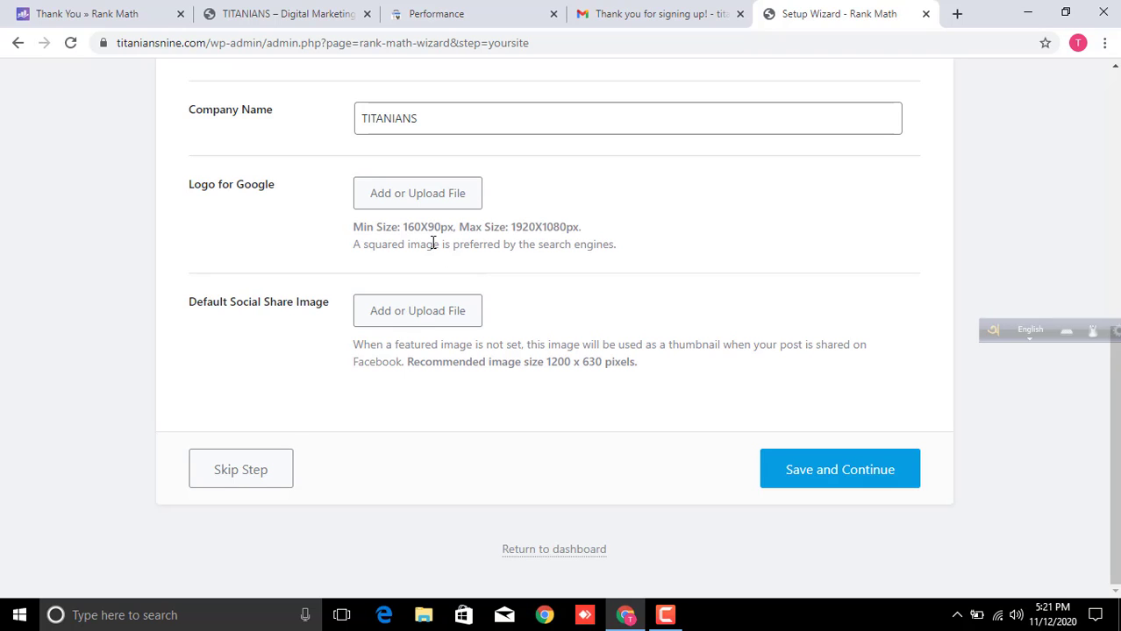
pyautogui.scroll(5, 772, 351)
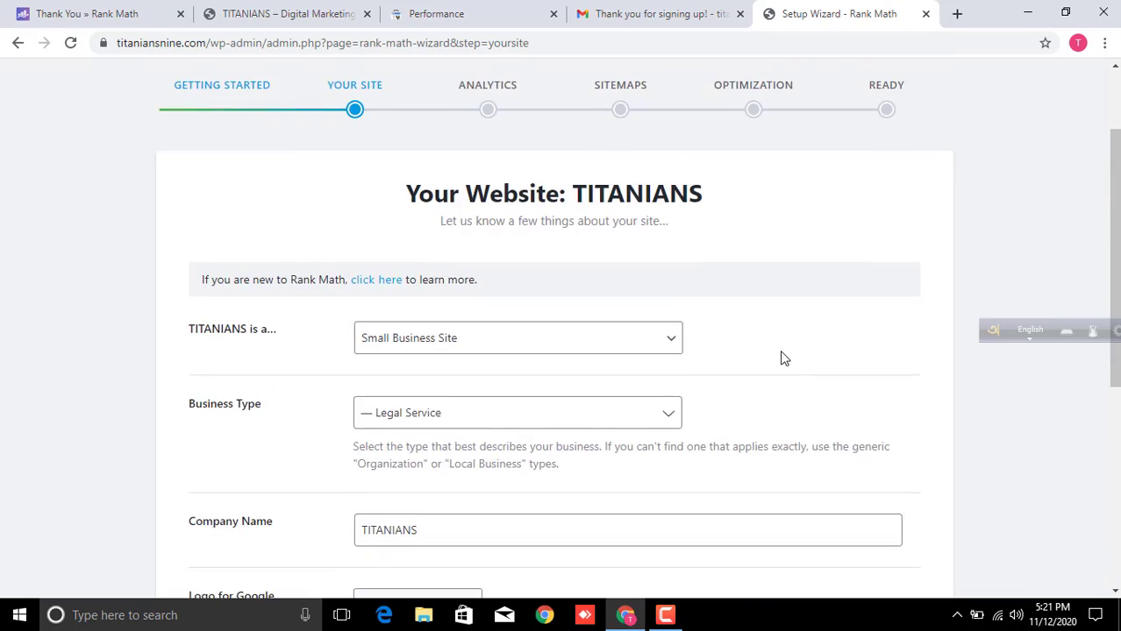
pyautogui.scroll(-5, 754, 351)
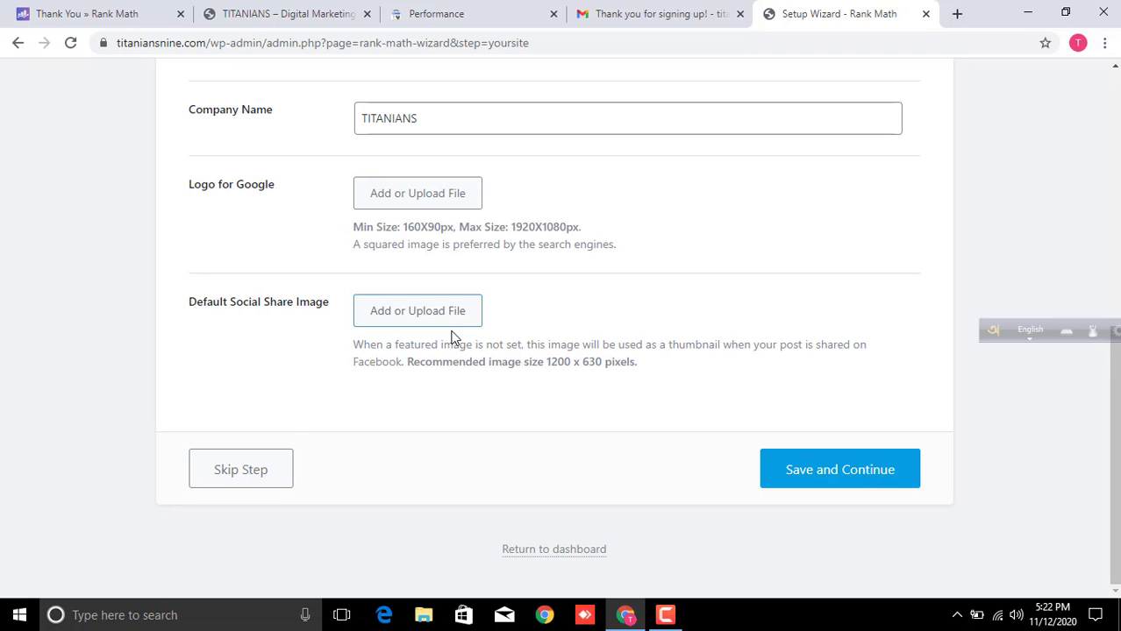
# Save the website details and continue past the Google Services connection to the Sitemap settings.
pyautogui.click(839, 482)
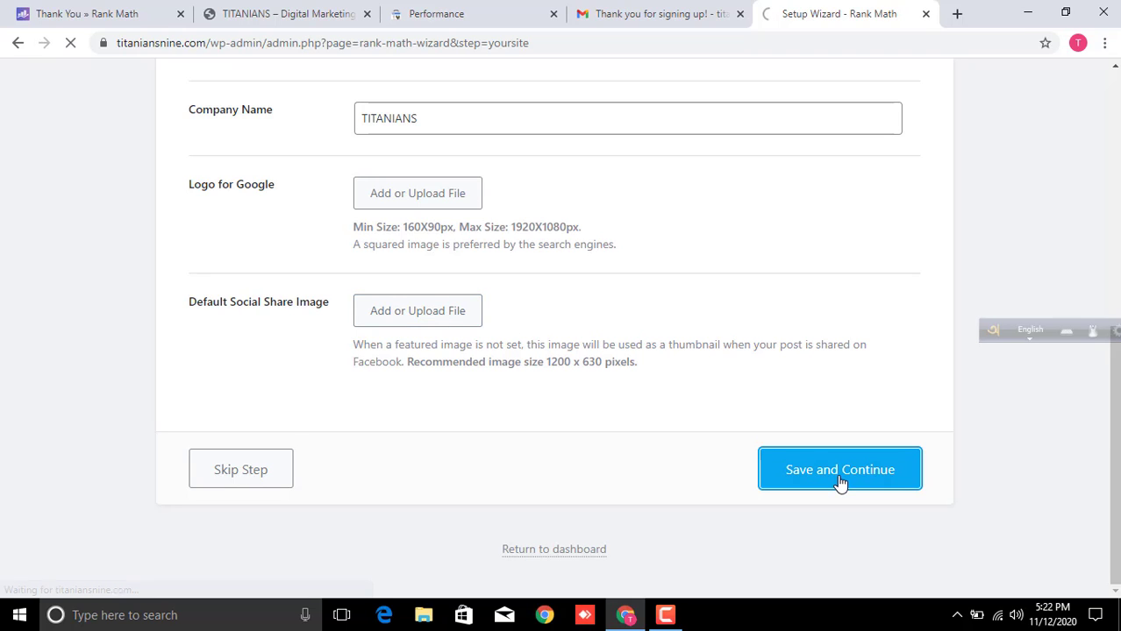
pyautogui.scroll(4, 834, 457)
pyautogui.scroll(-4, 833, 459)
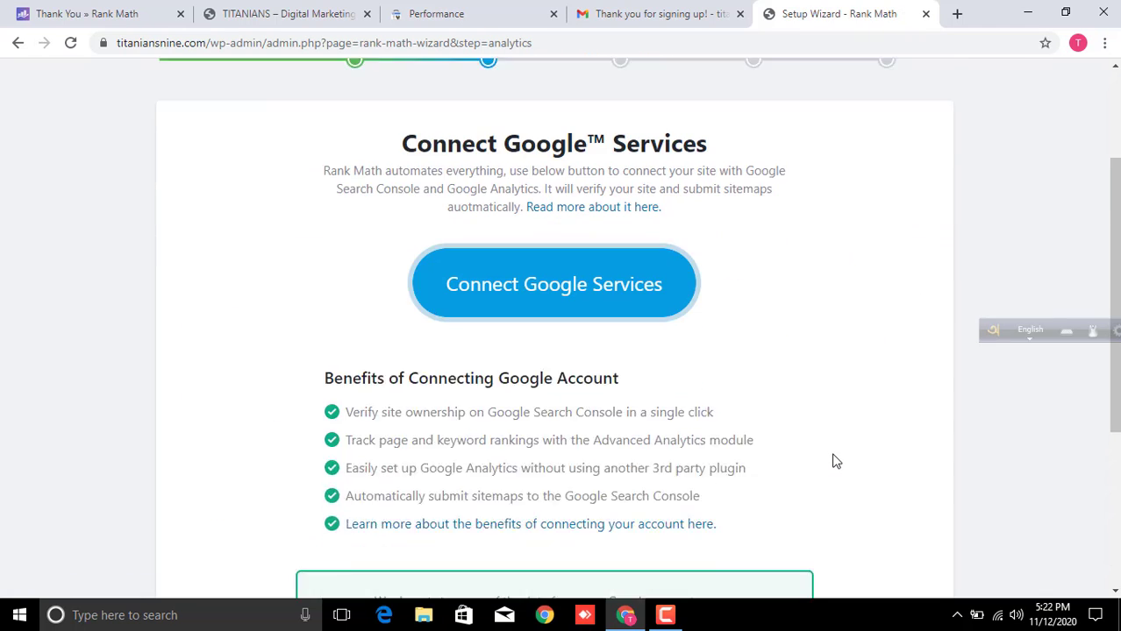
pyautogui.scroll(3, 836, 461)
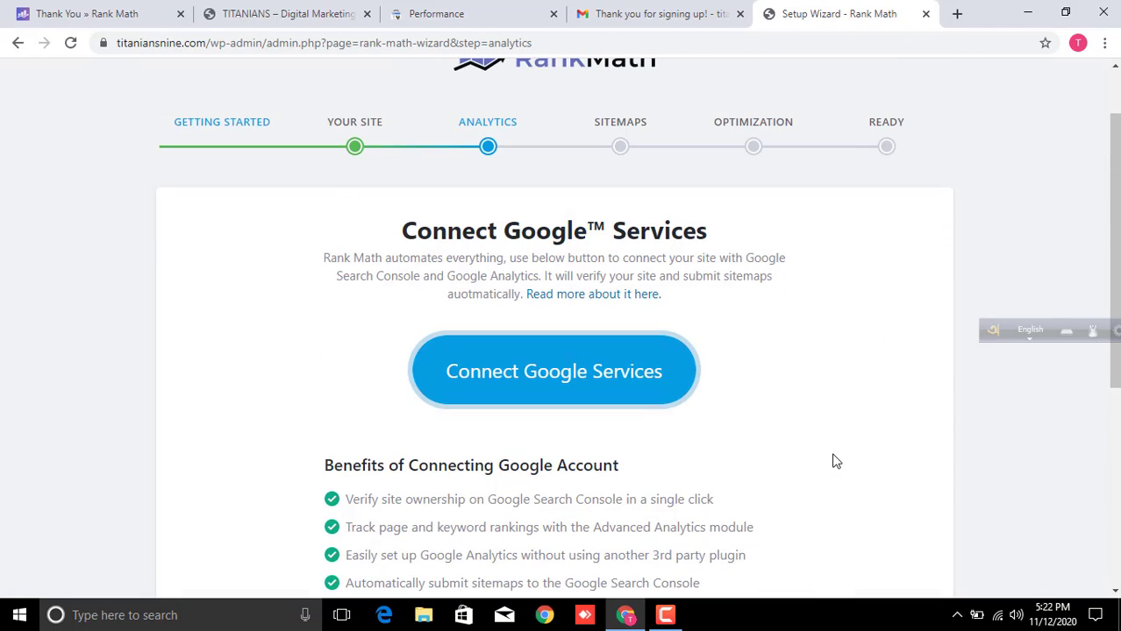
pyautogui.scroll(-4, 842, 441)
pyautogui.scroll(-1, 842, 440)
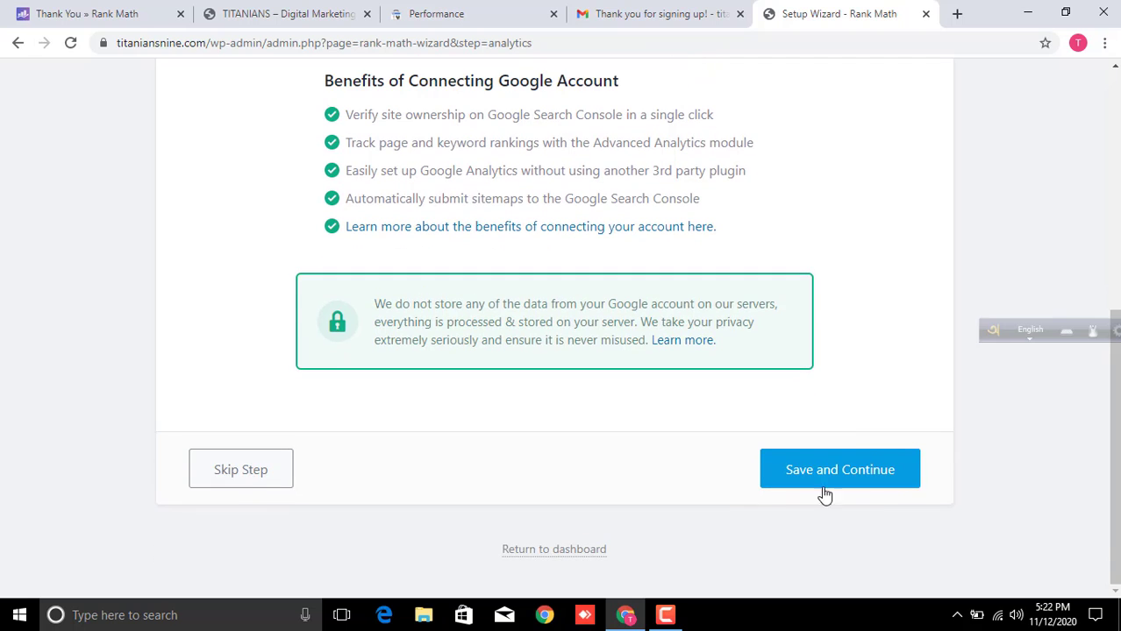
pyautogui.click(827, 477)
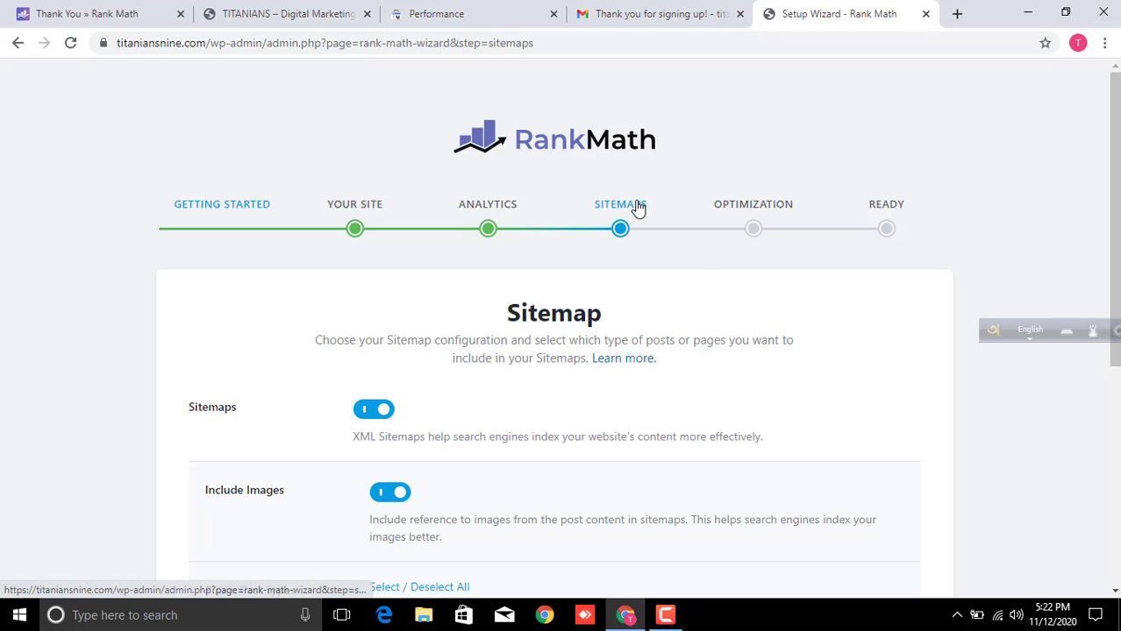
# Switch to Google Search Console and open the Sitemaps page for titaniansnine.com.
pyautogui.click(439, 14)
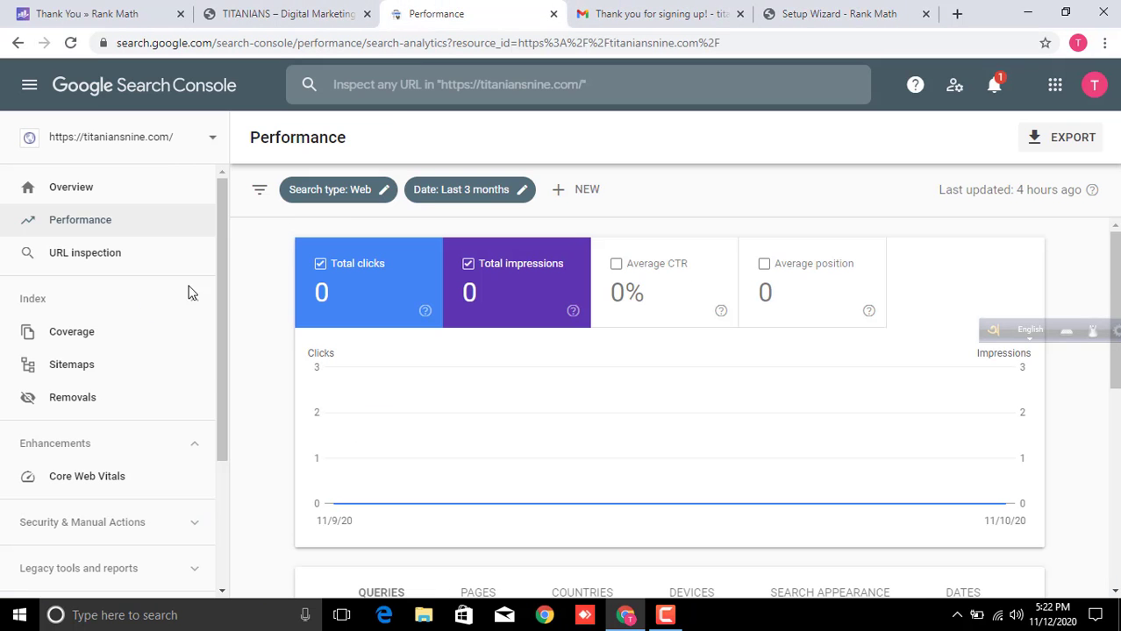
pyautogui.click(87, 366)
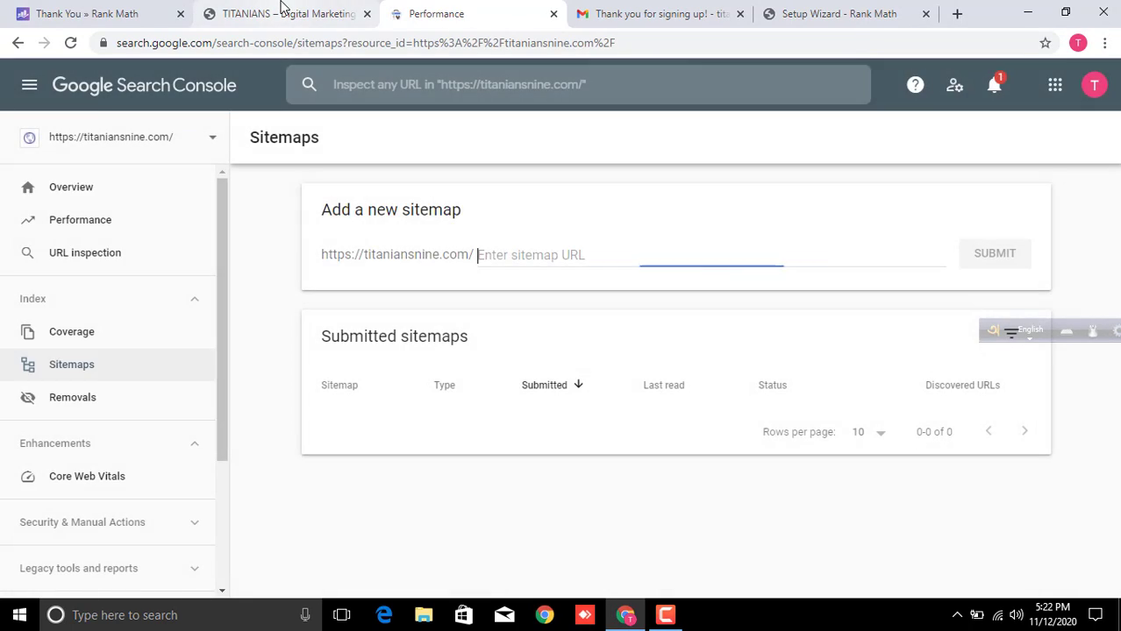
# Switch from Google Search Console back to the Rank Math setup wizard's Sitemap settings.
pyautogui.click(283, 12)
pyautogui.click(112, 12)
pyautogui.click(267, 8)
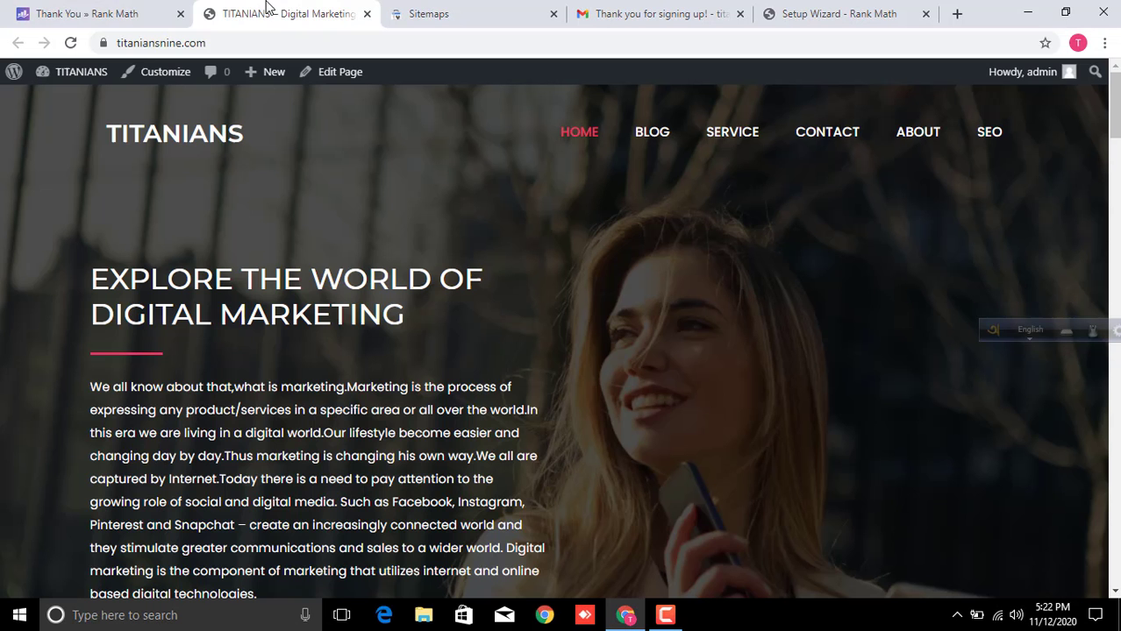
pyautogui.click(414, 5)
pyautogui.click(693, 11)
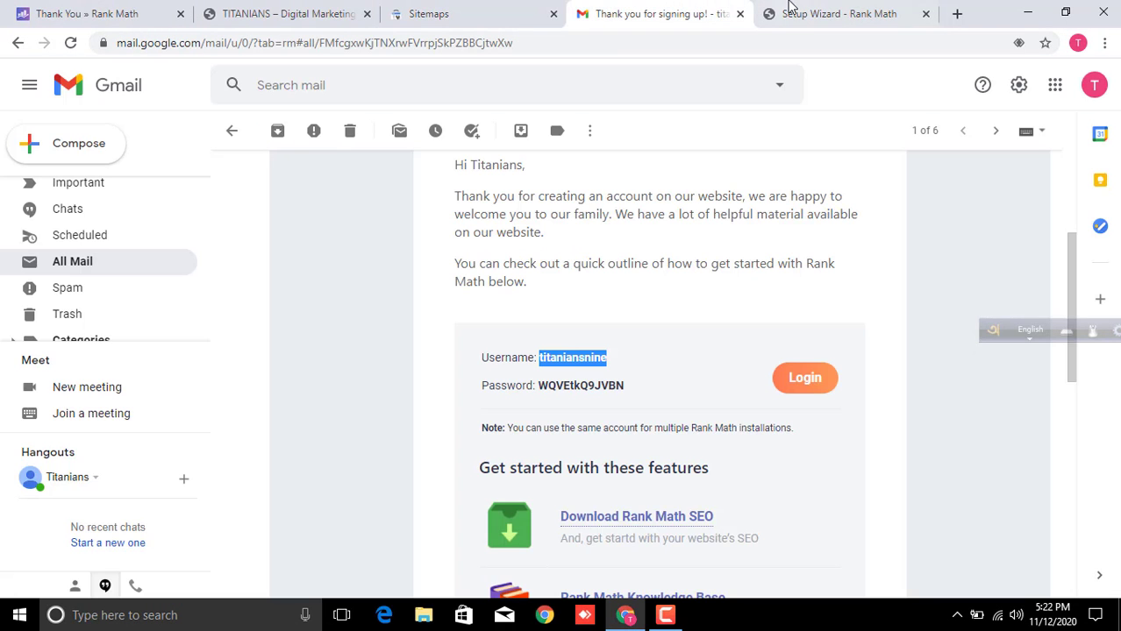
pyautogui.click(787, 12)
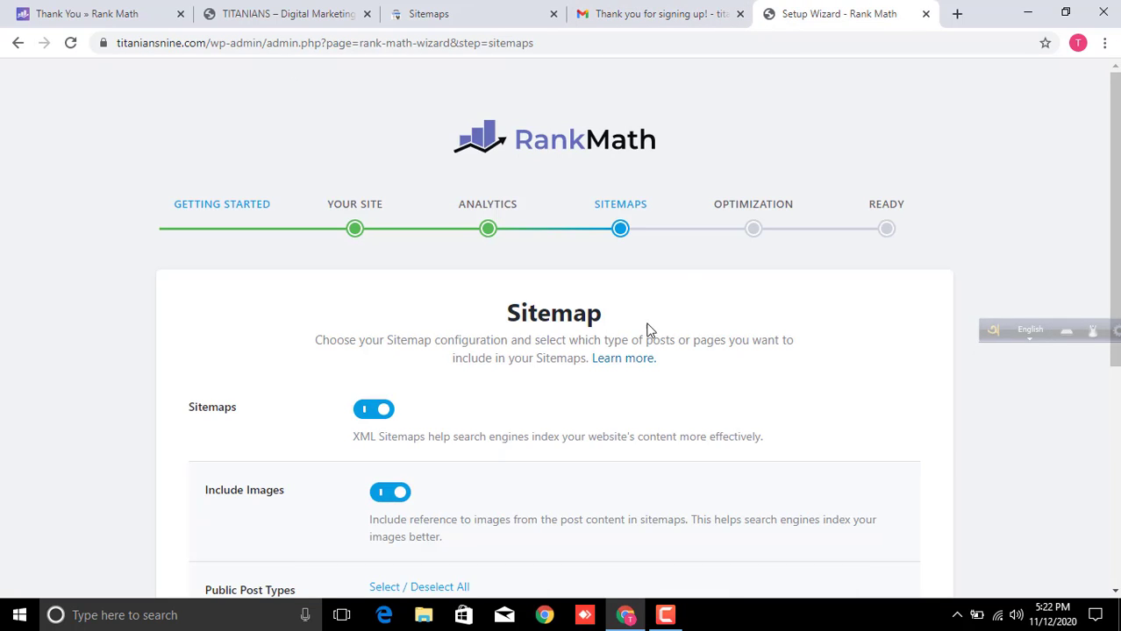
# Exclude Categories from the public taxonomies in the sitemap configuration.
pyautogui.scroll(-1, 517, 425)
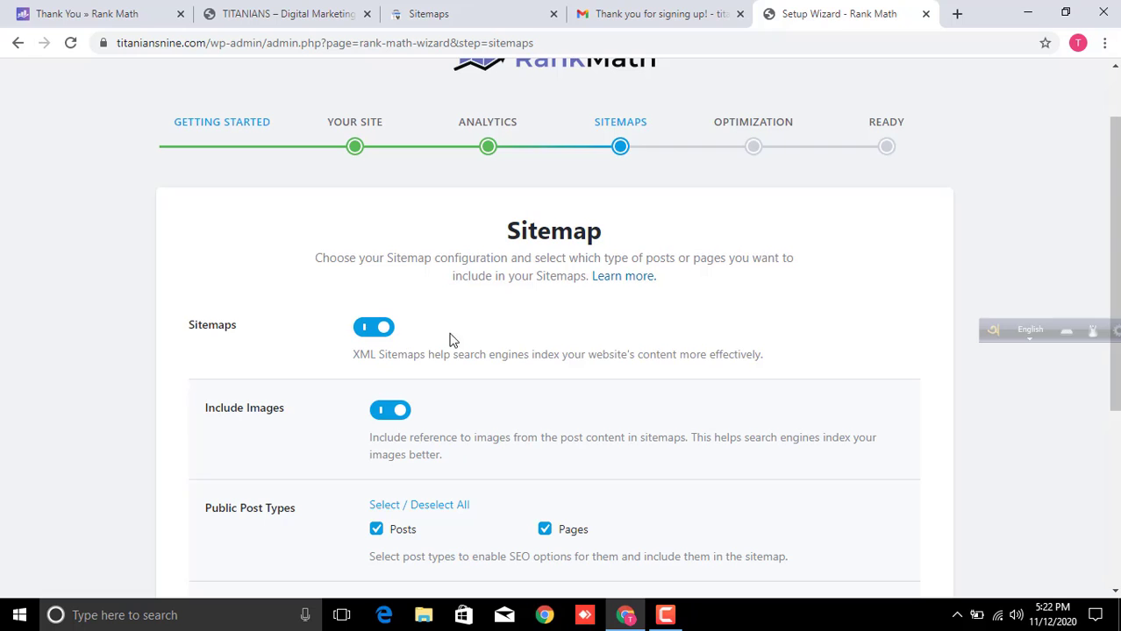
pyautogui.scroll(-3, 466, 355)
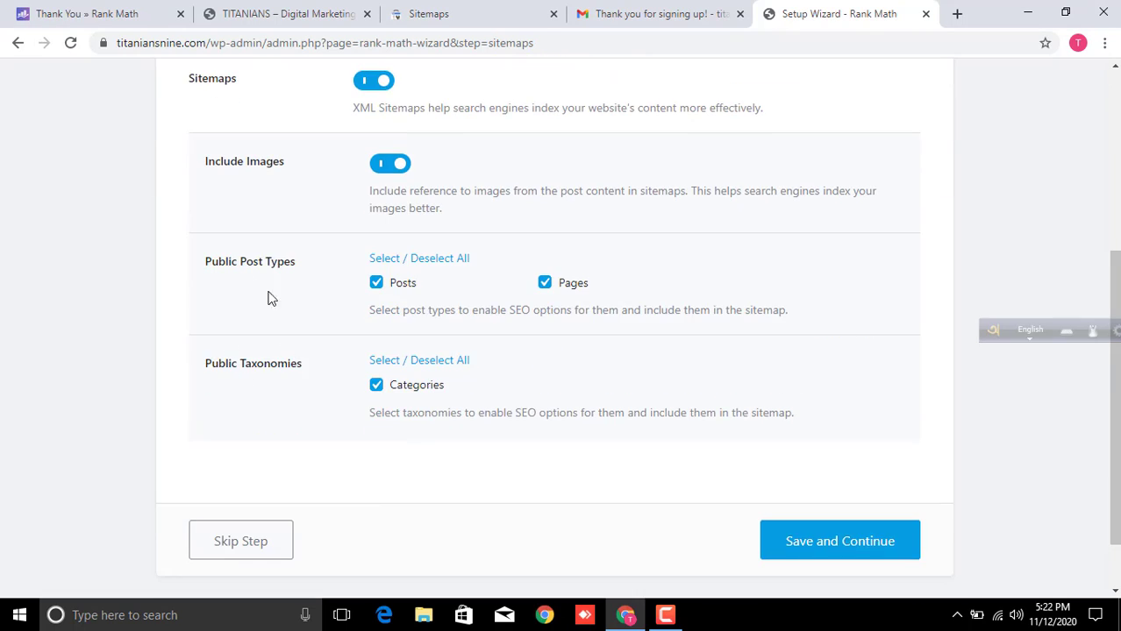
pyautogui.scroll(1, 289, 320)
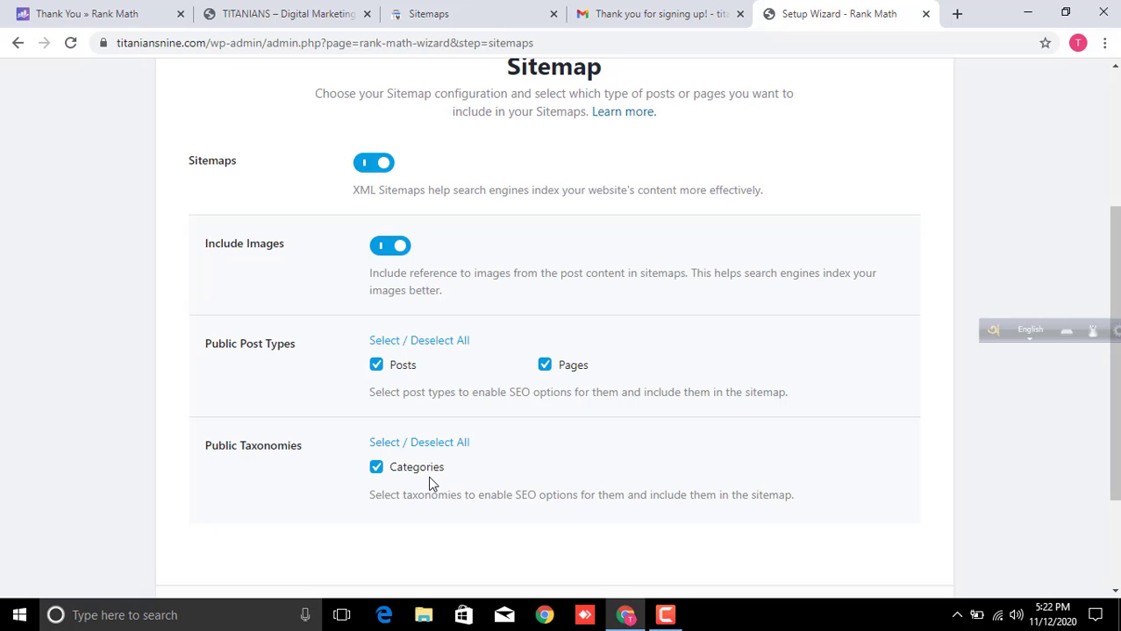
pyautogui.scroll(-1, 426, 488)
pyautogui.click(376, 386)
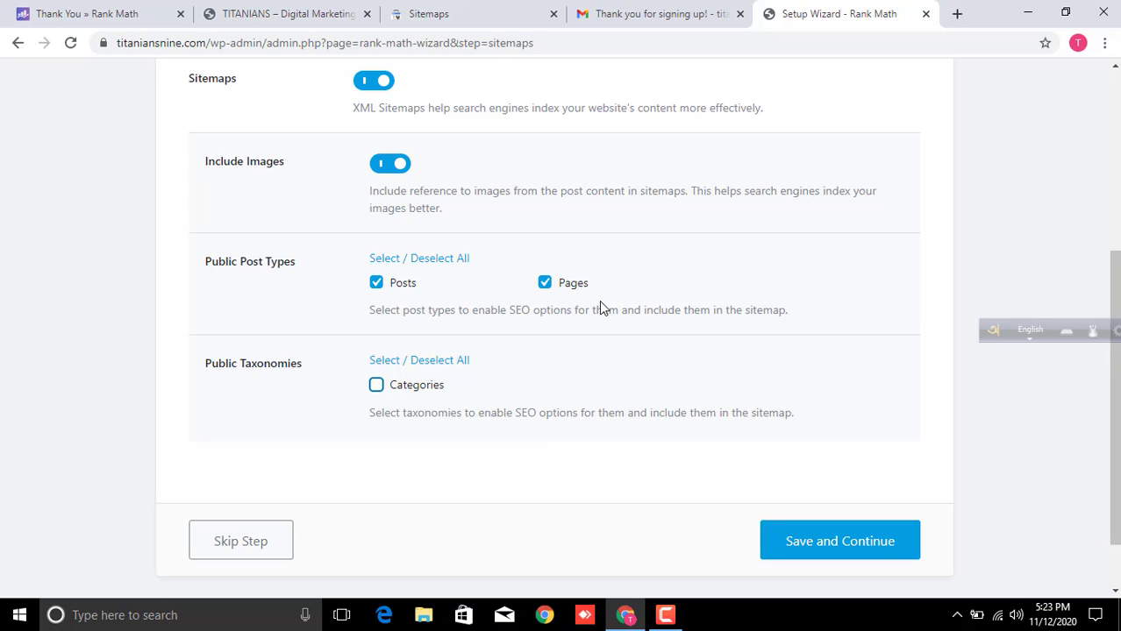
# Review the sitemap configuration, including the Sitemaps, Include Images, Public Post Types and Public Taxonomies options.
pyautogui.scroll(3, 613, 315)
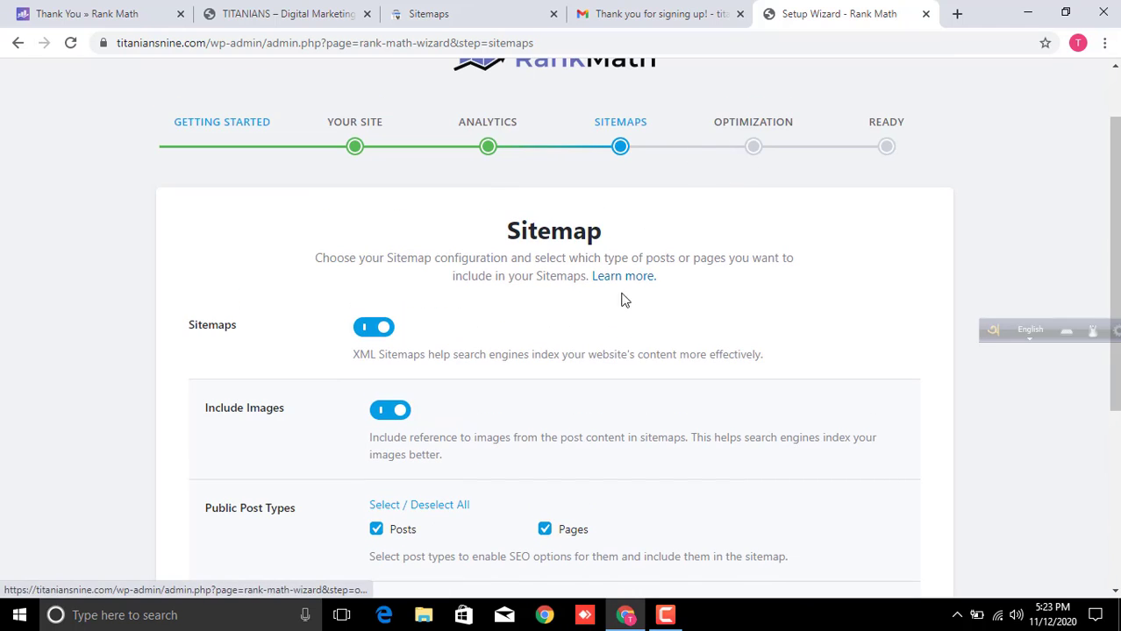
pyautogui.scroll(-2, 622, 303)
pyautogui.scroll(2, 622, 302)
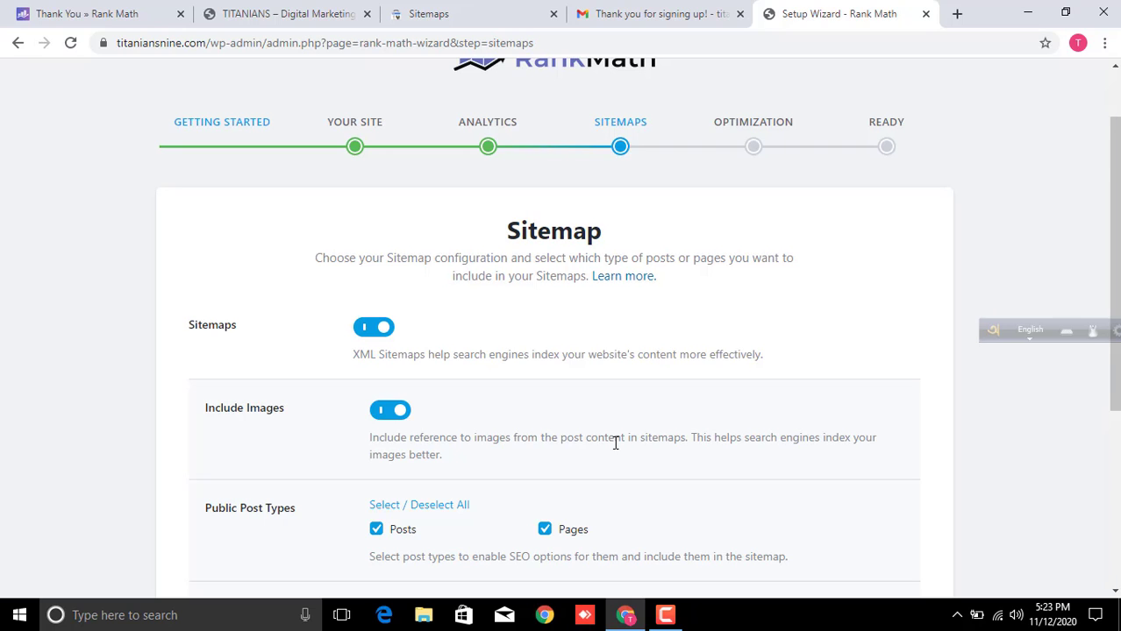
pyautogui.scroll(-2, 617, 440)
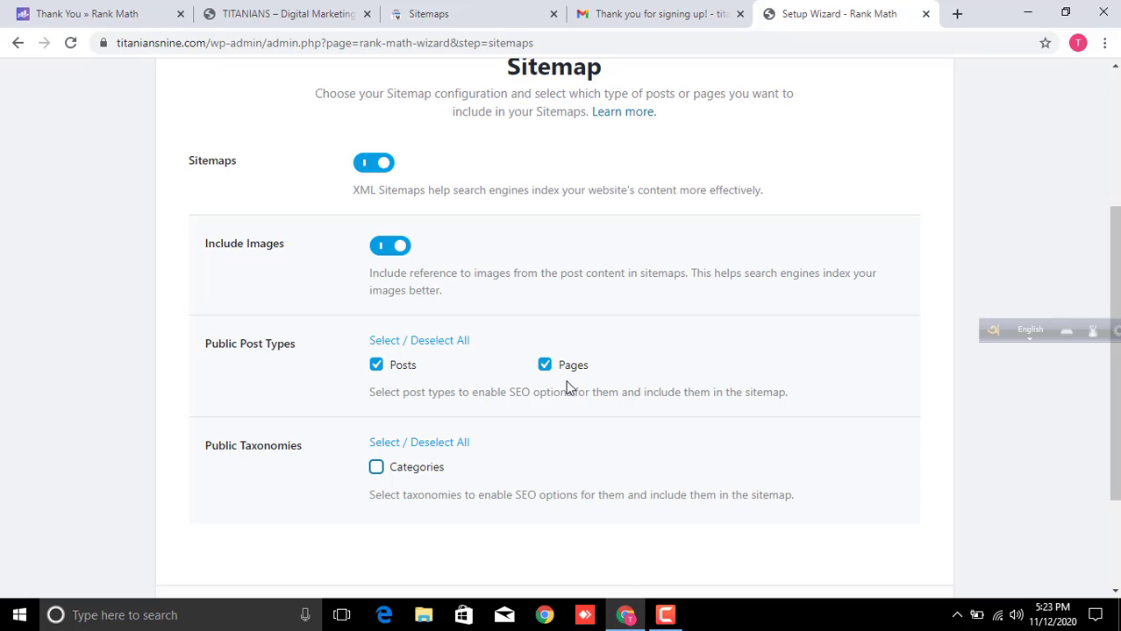
pyautogui.scroll(-2, 719, 425)
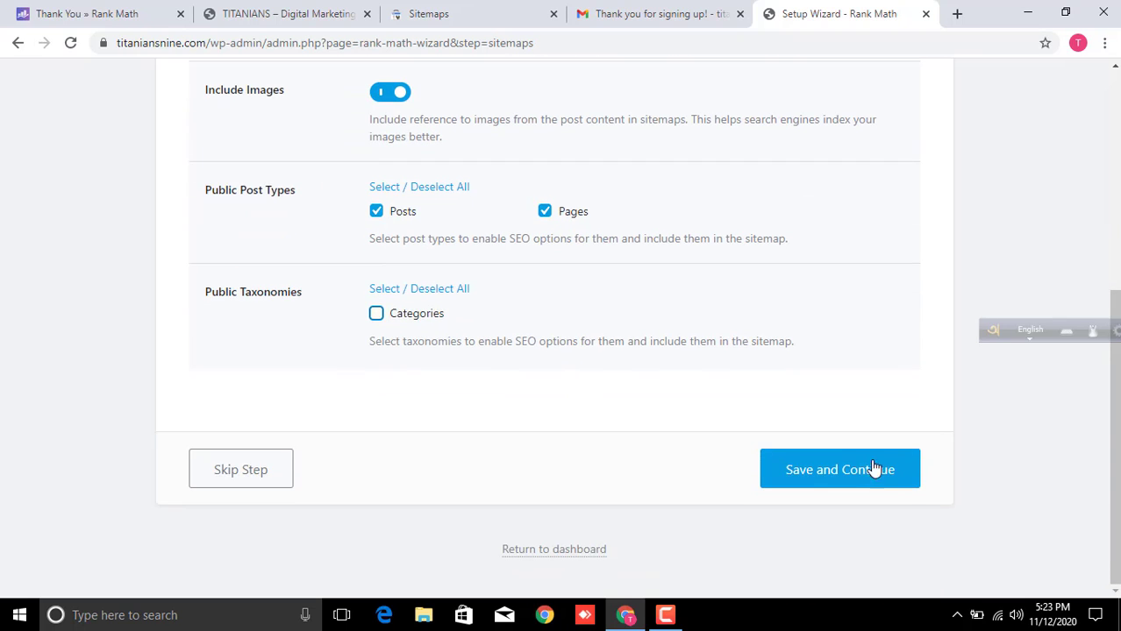
pyautogui.scroll(2, 765, 430)
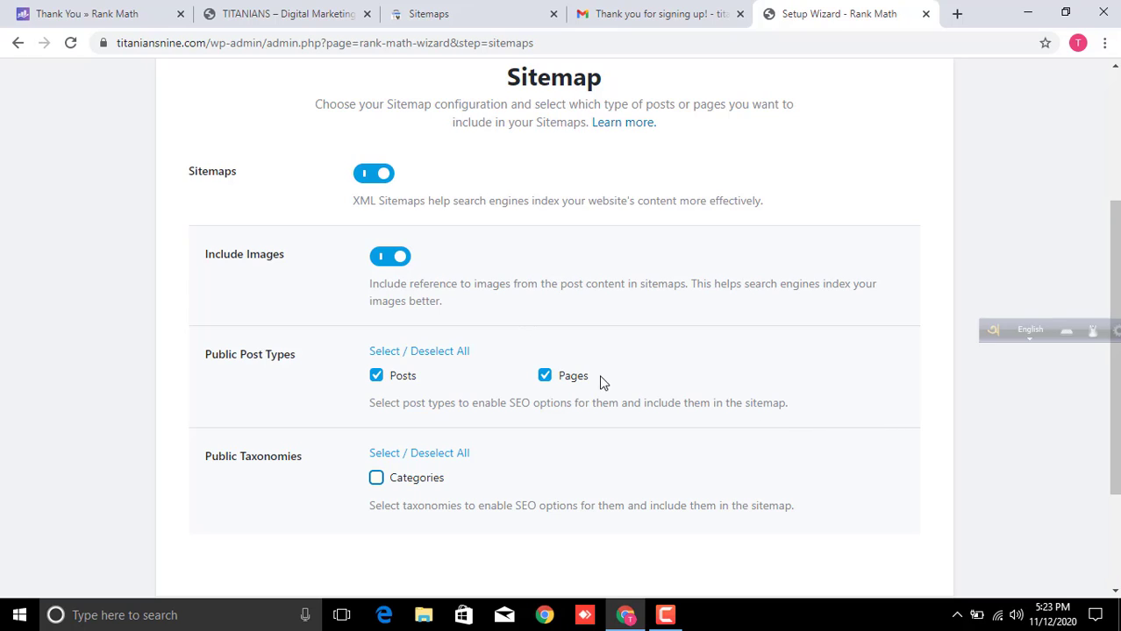
pyautogui.scroll(3, 663, 226)
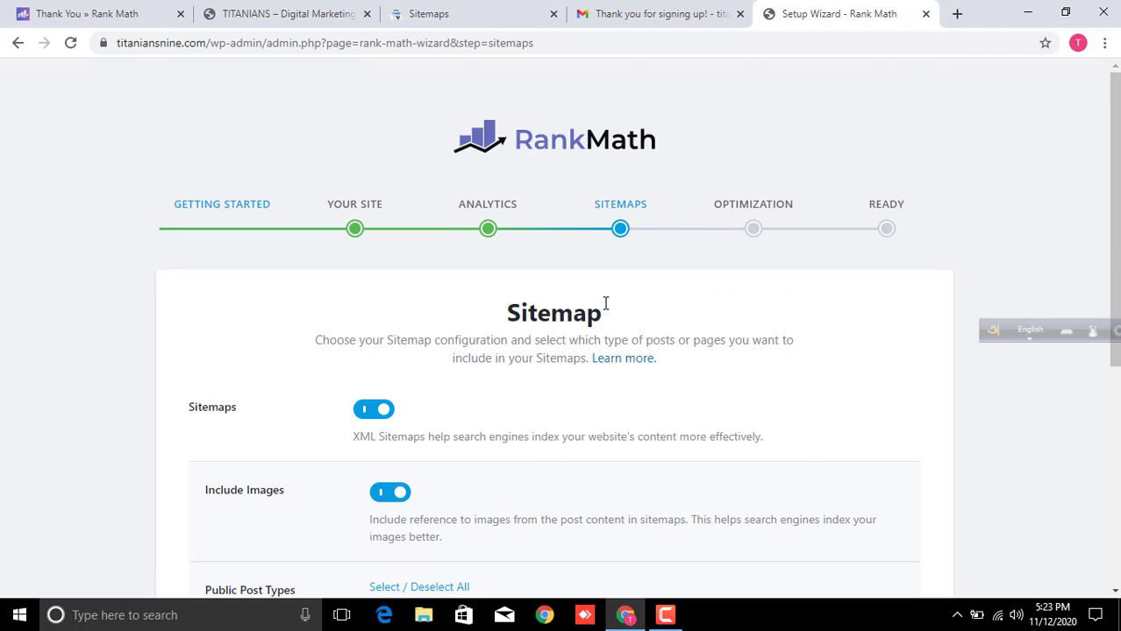
pyautogui.scroll(-2, 654, 294)
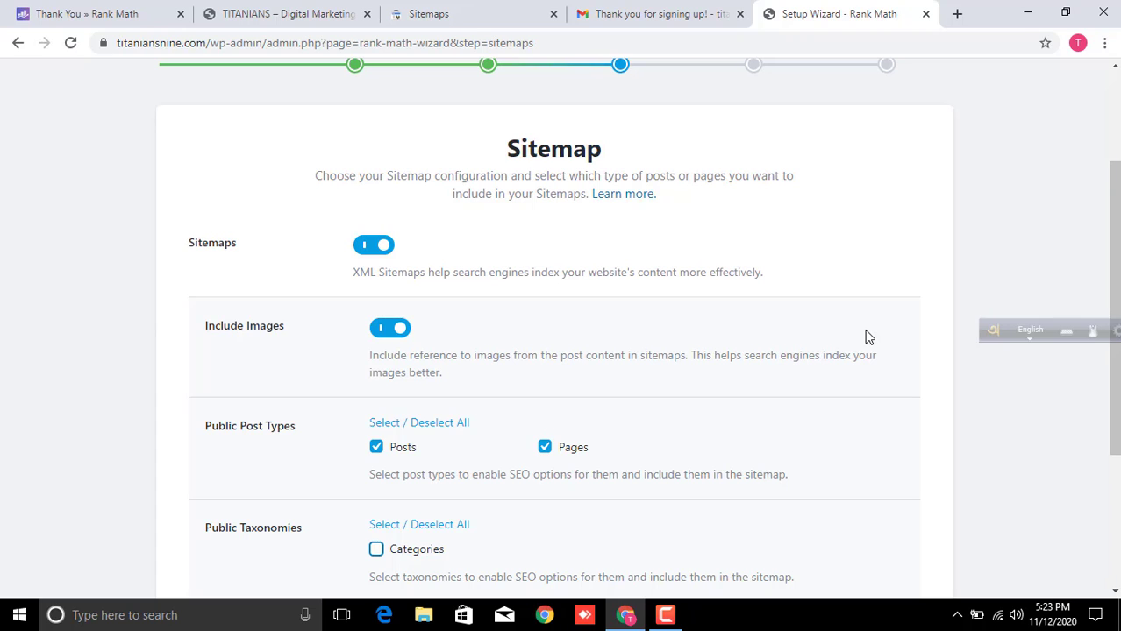
pyautogui.scroll(-2, 868, 337)
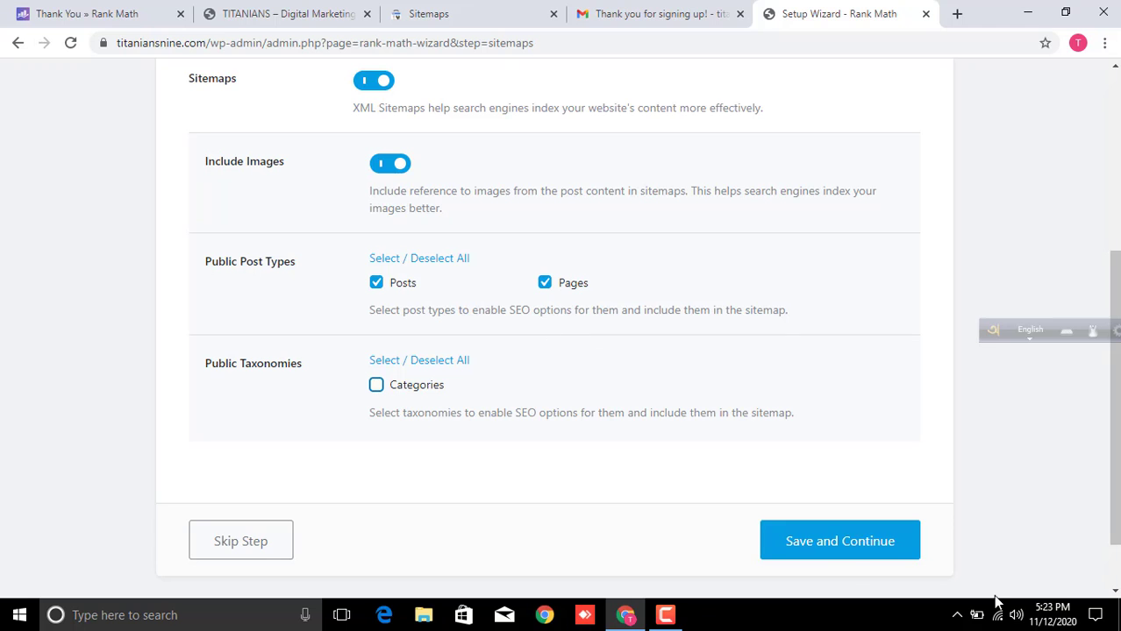
# Save the sitemap settings and continue to the SEO Tweaks of the Optimization stage.
pyautogui.click(828, 546)
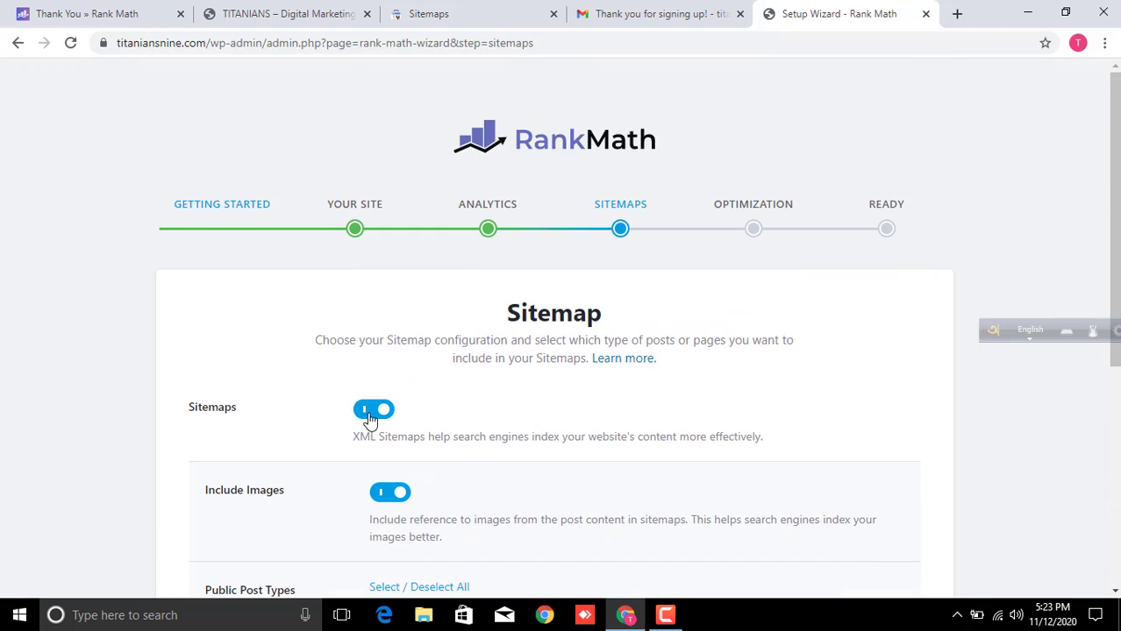
pyautogui.scroll(-1, 324, 424)
pyautogui.scroll(-2, 415, 438)
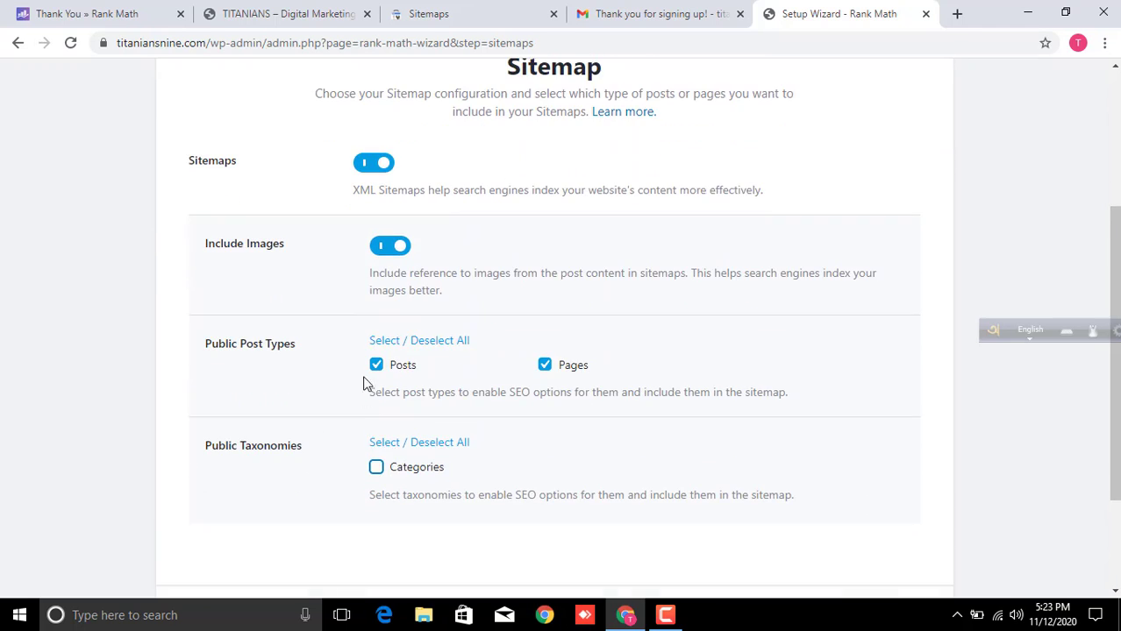
pyautogui.scroll(-2, 613, 412)
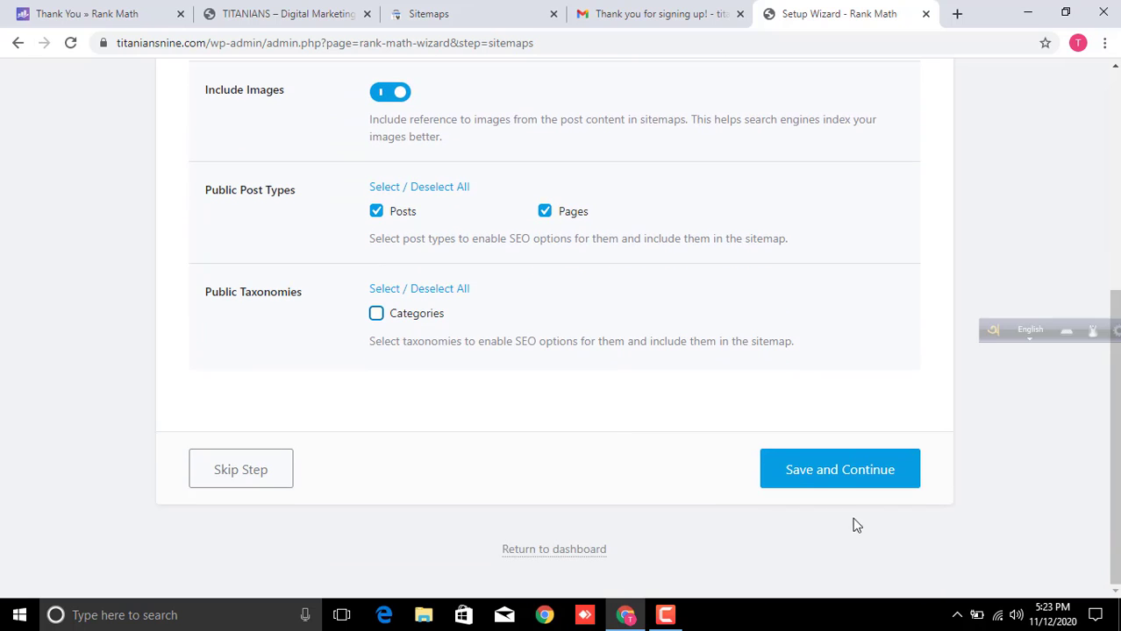
pyautogui.click(833, 473)
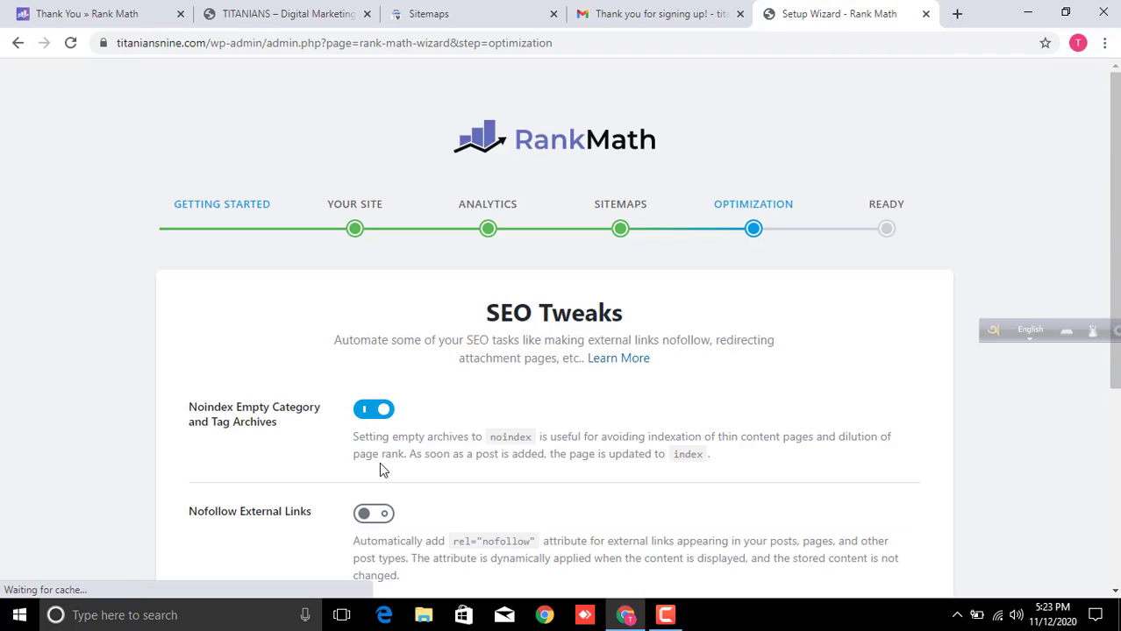
# Review the SEO Tweaks for noindexing empty archives, nofollowing external links and opening external links in a new tab.
pyautogui.scroll(-3, 416, 482)
pyautogui.scroll(3, 478, 487)
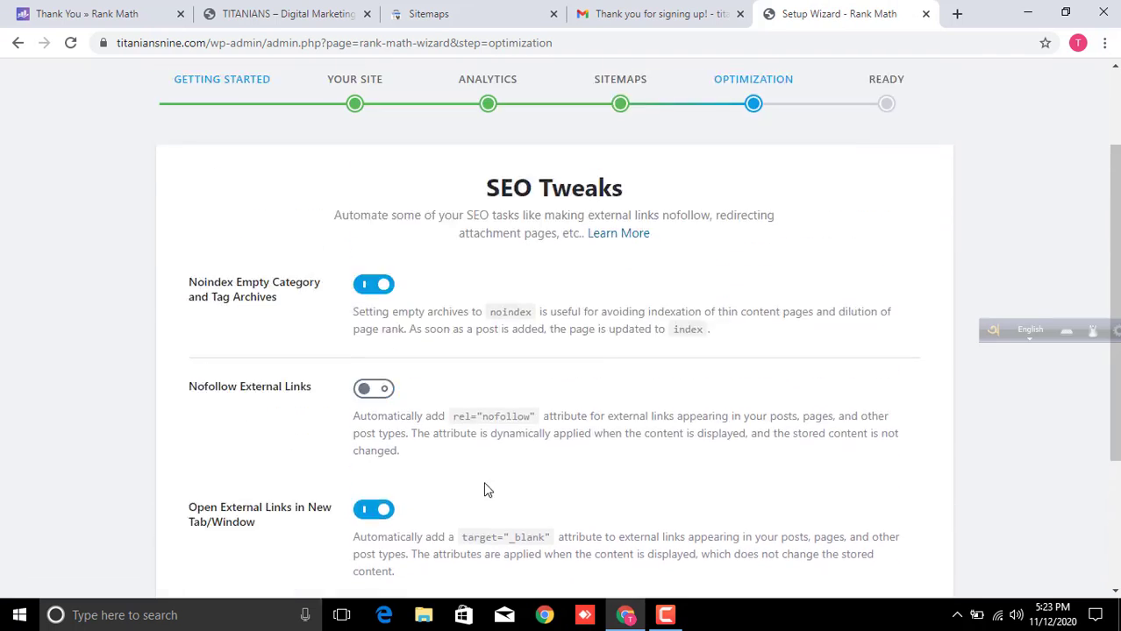
pyautogui.scroll(-3, 524, 491)
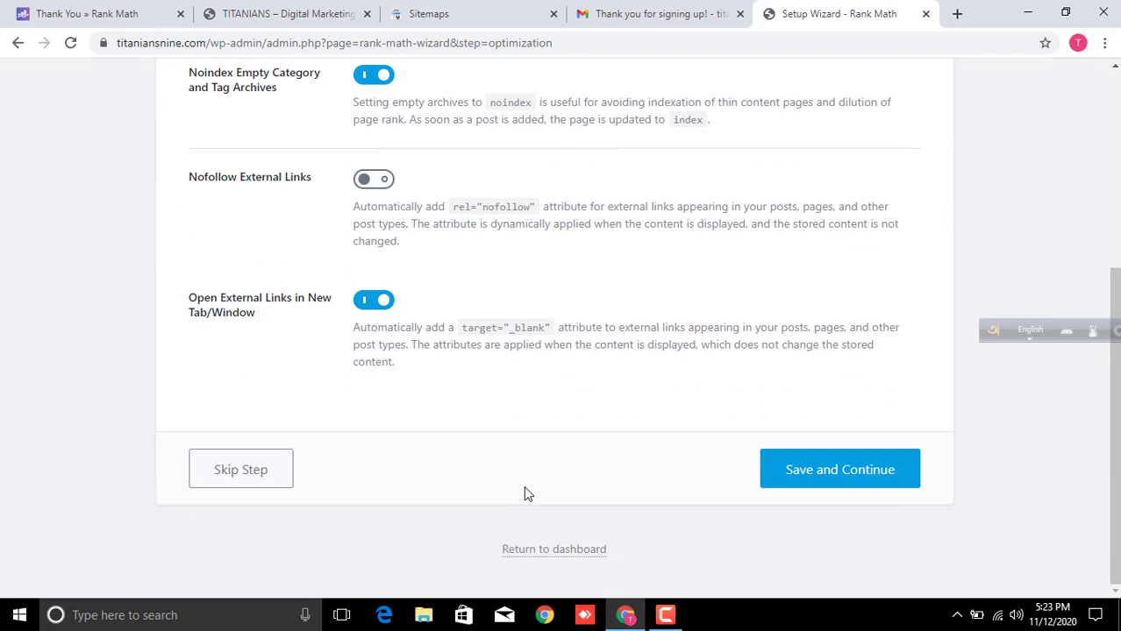
pyautogui.scroll(2, 525, 488)
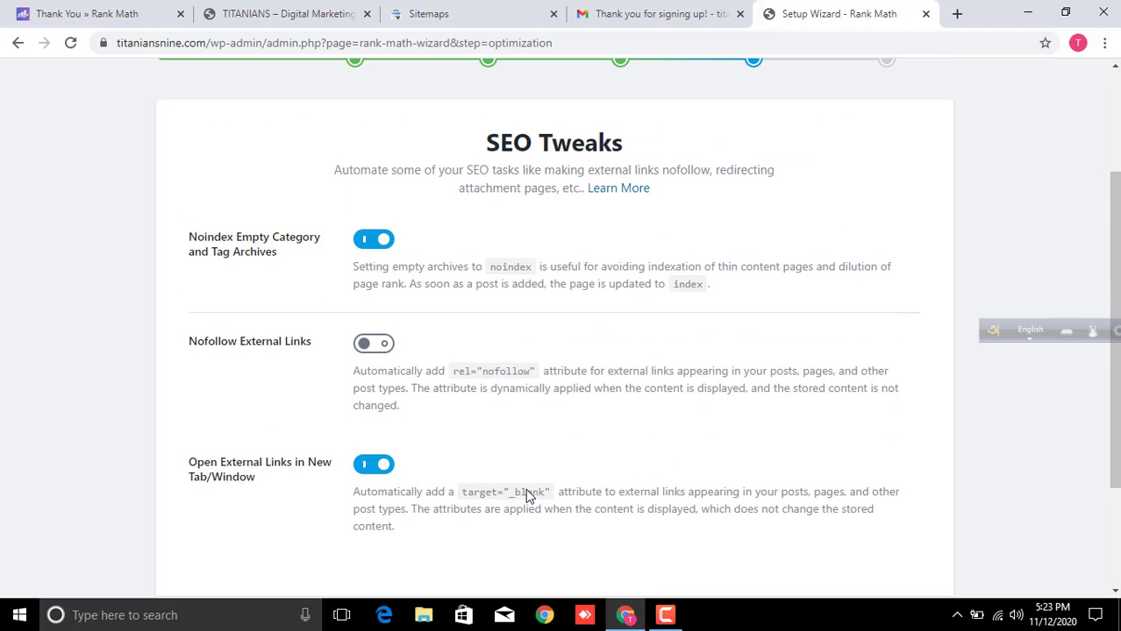
pyautogui.scroll(2, 526, 488)
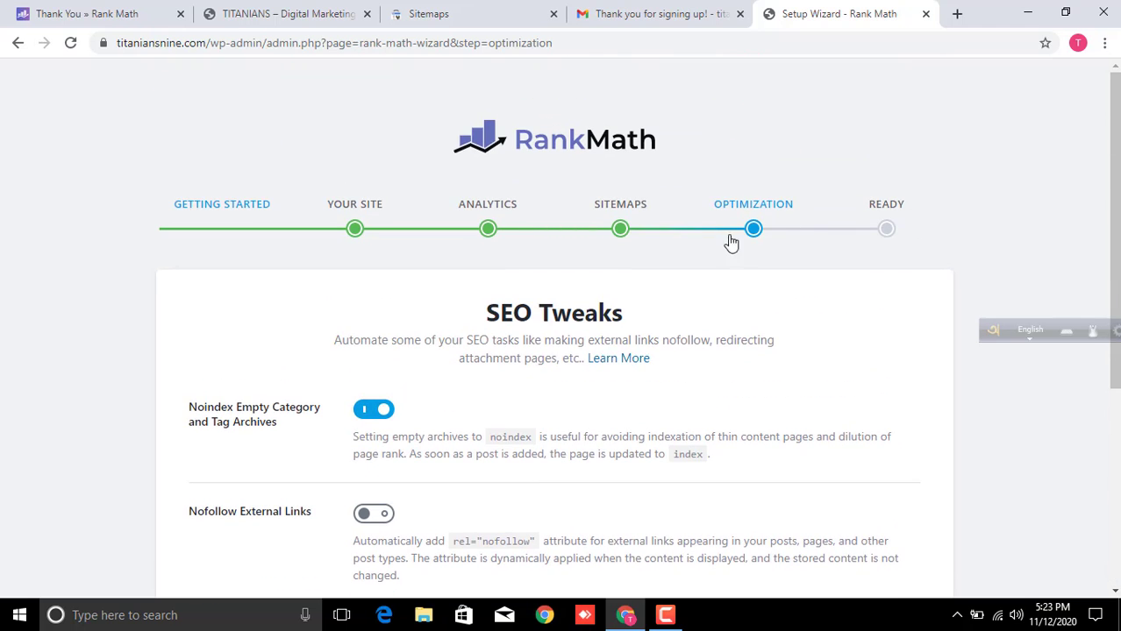
pyautogui.scroll(-2, 746, 333)
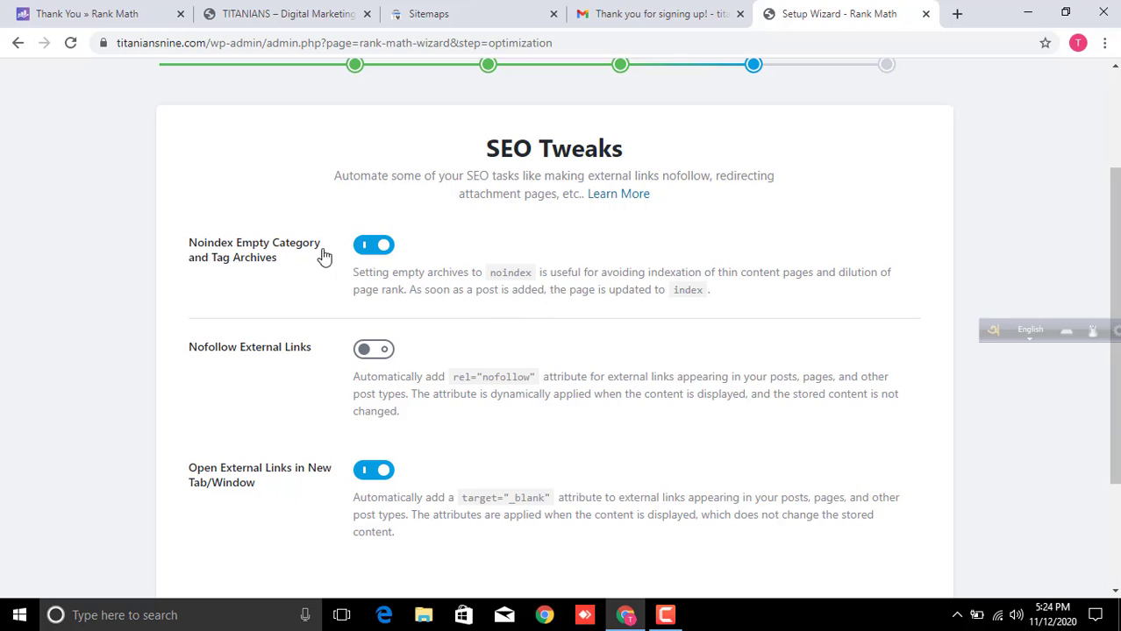
pyautogui.scroll(-1, 386, 263)
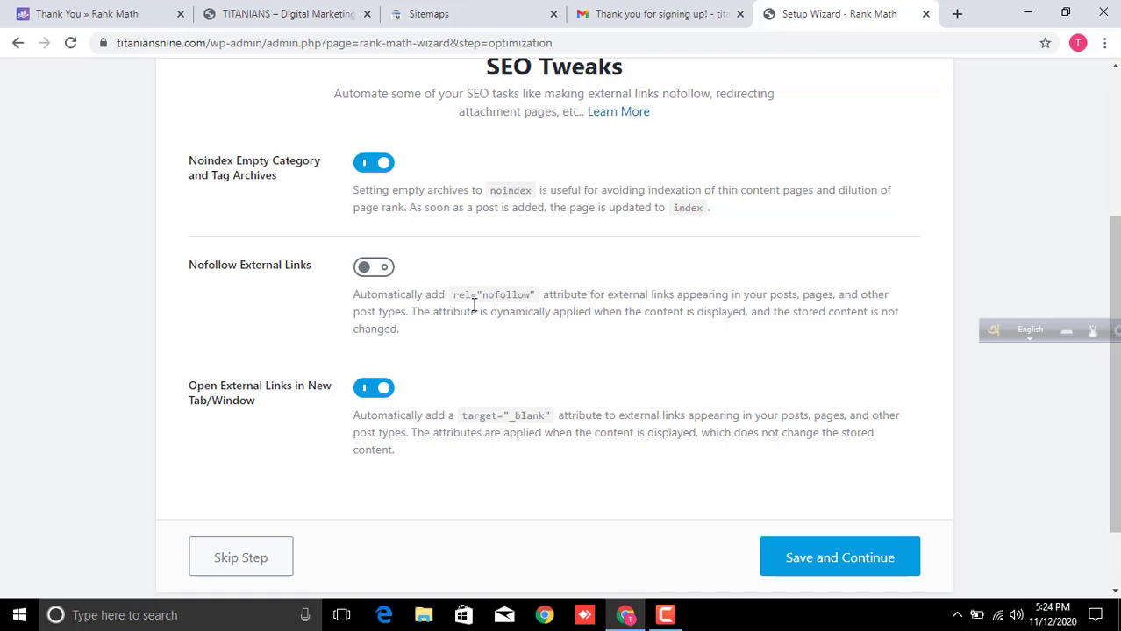
pyautogui.scroll(2, 470, 312)
pyautogui.scroll(-1, 470, 314)
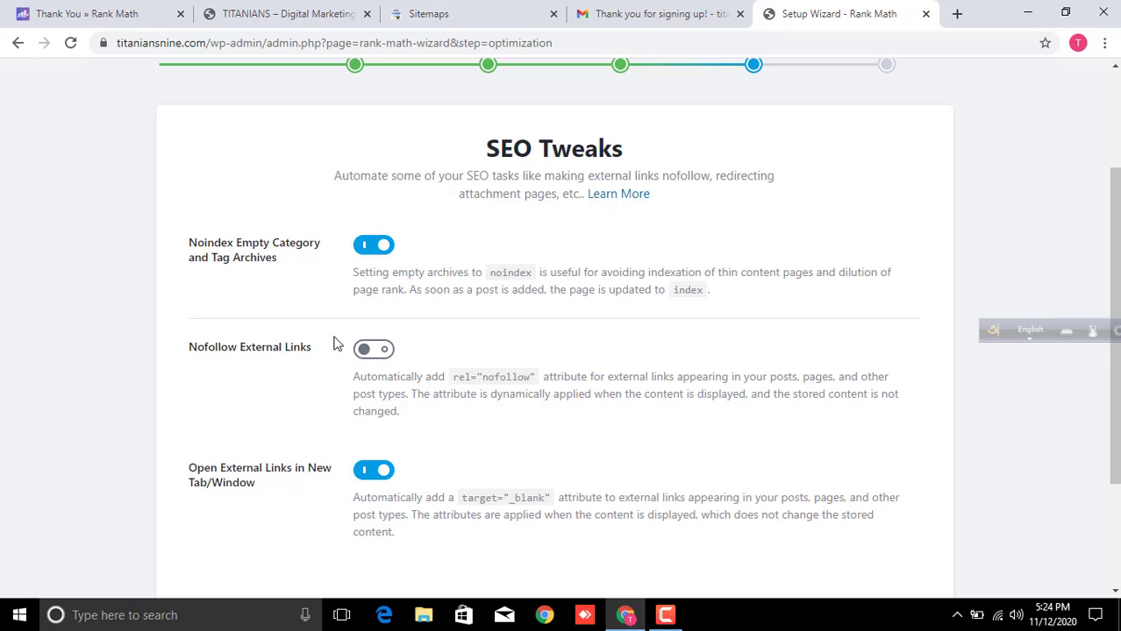
pyautogui.scroll(-2, 332, 343)
pyautogui.scroll(3, 331, 342)
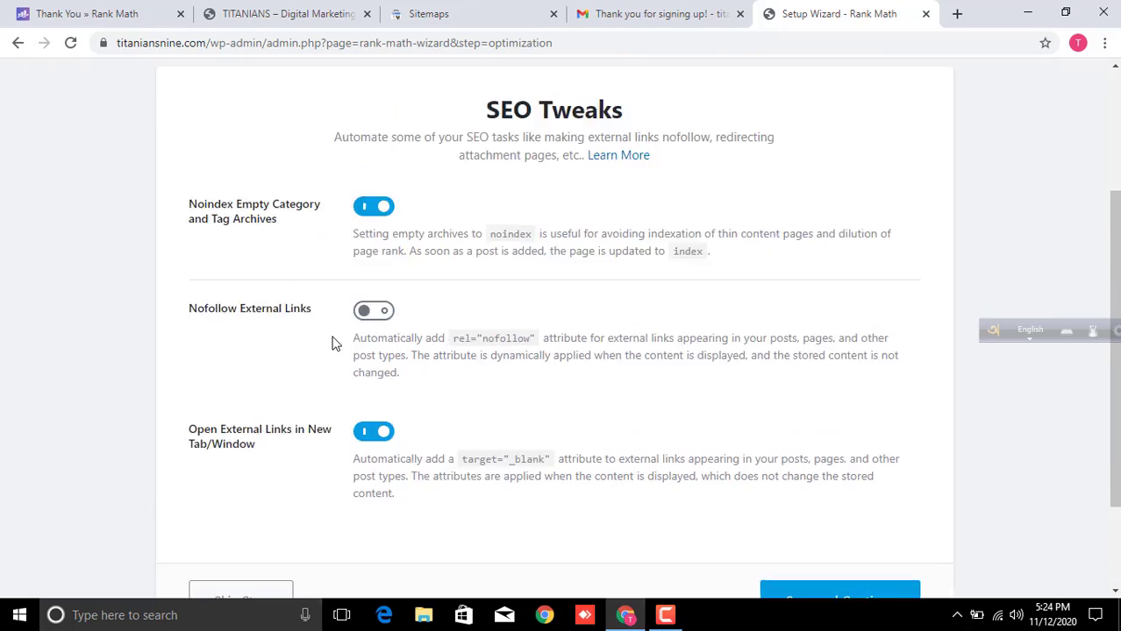
pyautogui.scroll(-2, 332, 343)
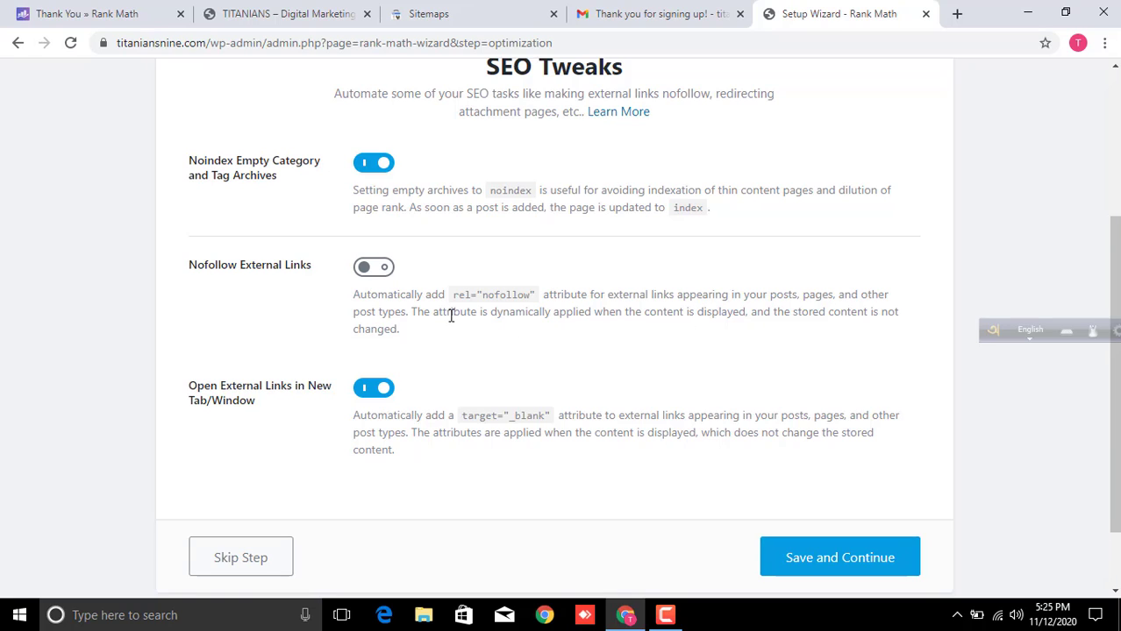
# Enable Nofollow External Links, and switch Open External Links in New Tab/Window off and back on.
pyautogui.click(375, 267)
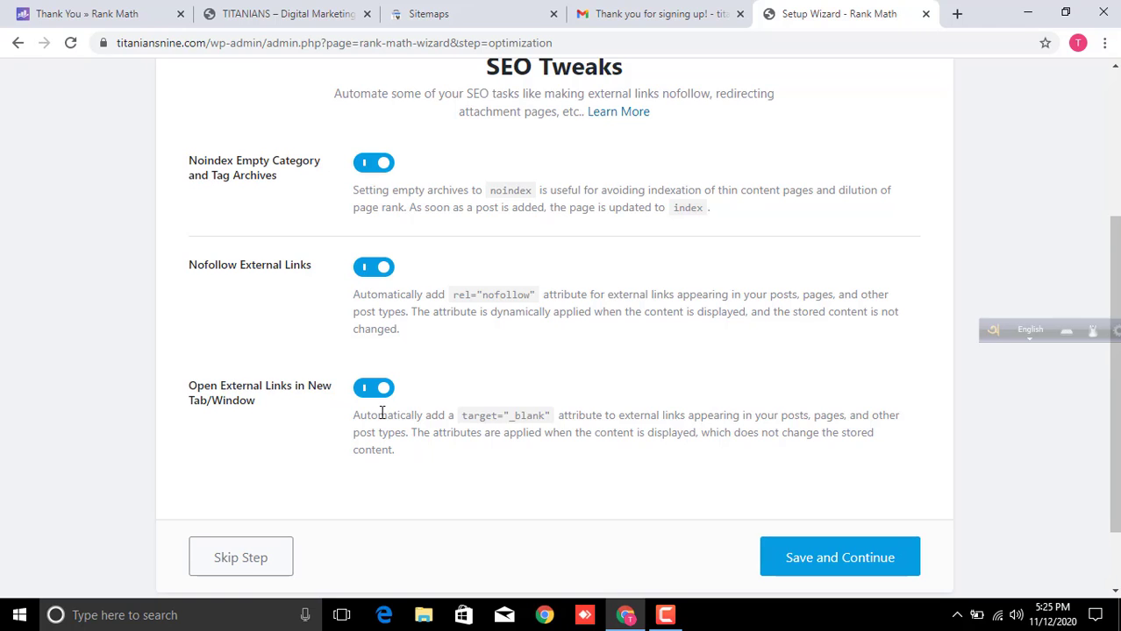
pyautogui.scroll(-1, 351, 402)
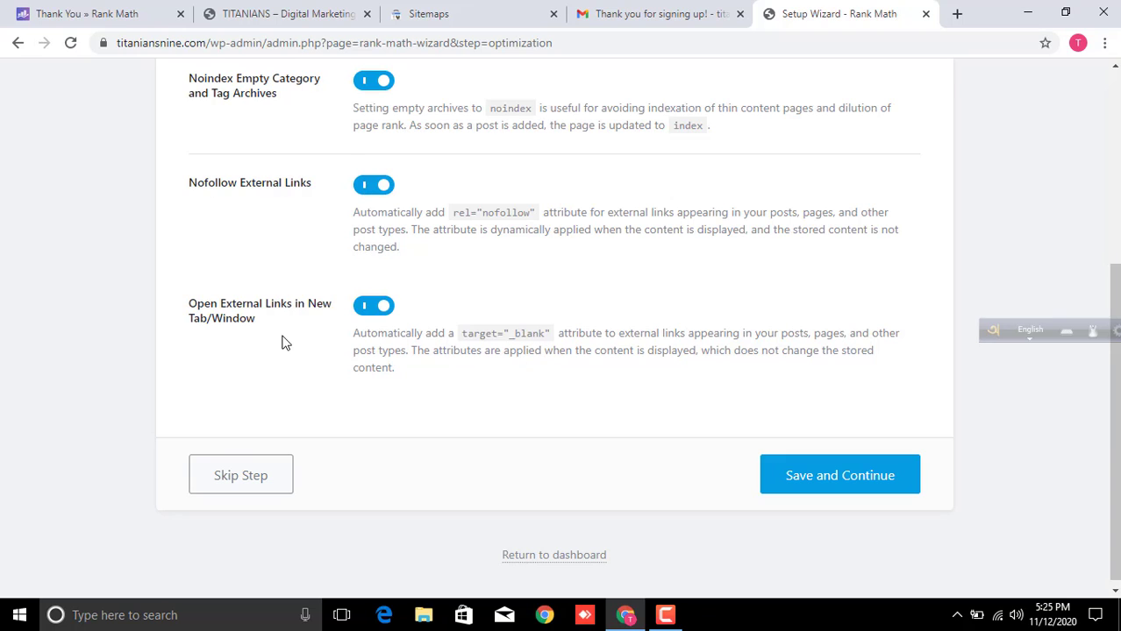
pyautogui.scroll(1, 511, 360)
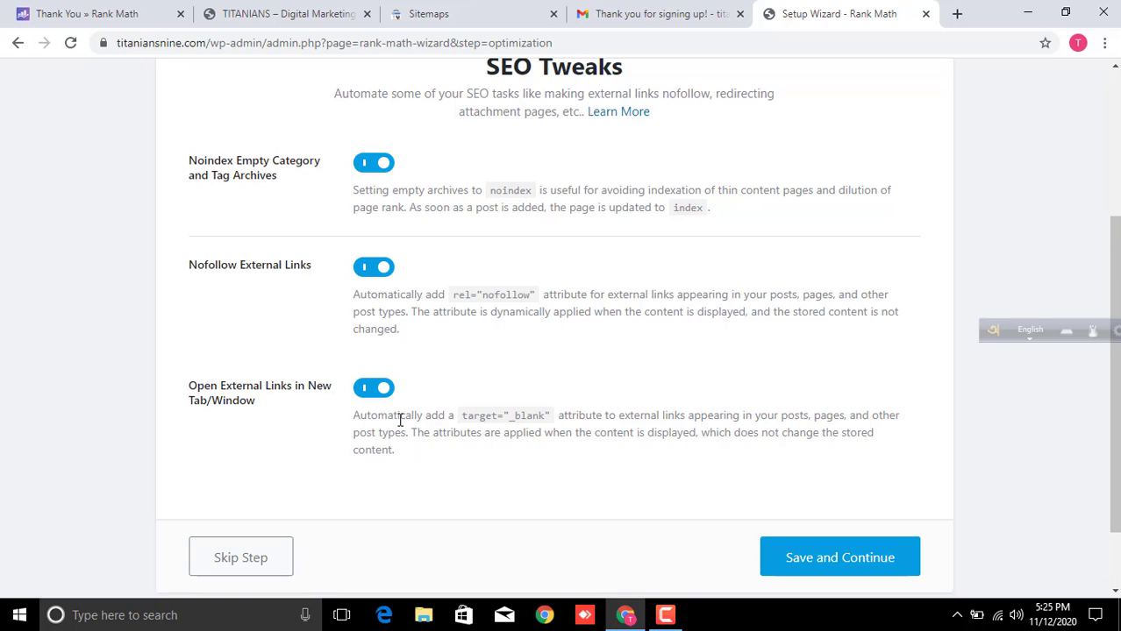
pyautogui.click(375, 394)
pyautogui.click(375, 395)
pyautogui.scroll(-1, 450, 411)
pyautogui.scroll(2, 460, 418)
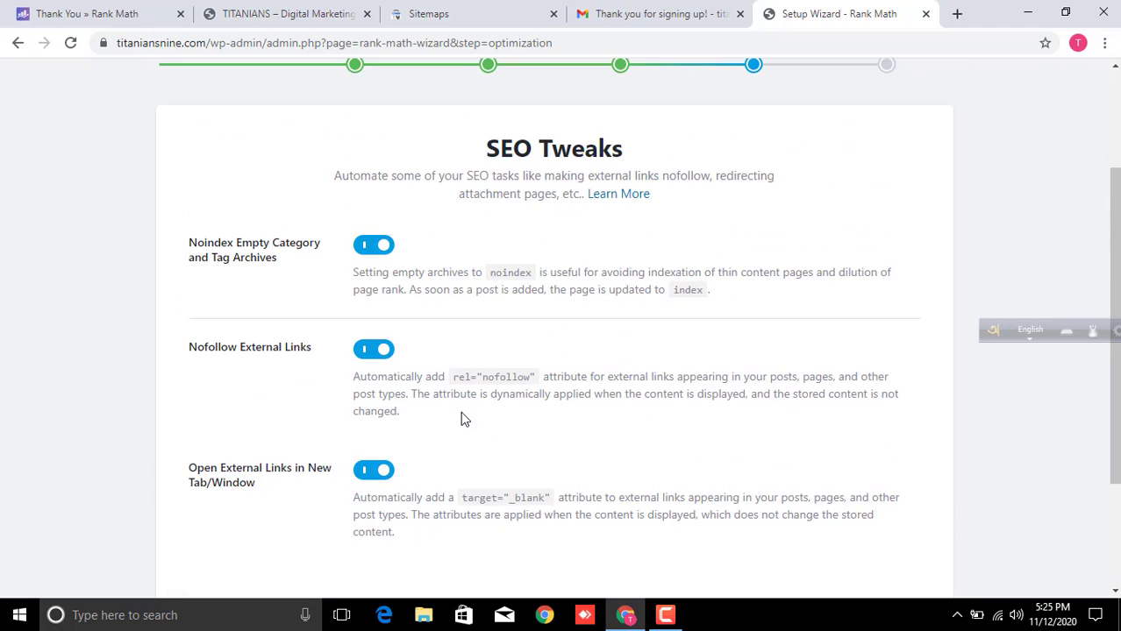
# Save the SEO tweaks and continue to the wizard's final Ready stage.
pyautogui.scroll(2, 461, 418)
pyautogui.scroll(-3, 460, 419)
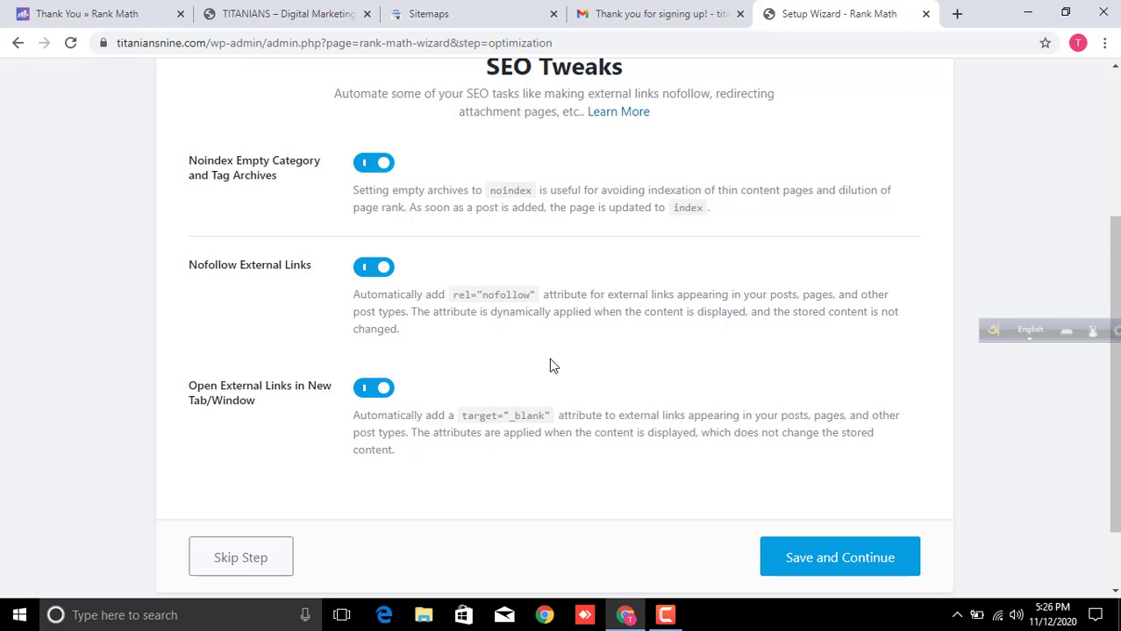
pyautogui.scroll(-1, 643, 368)
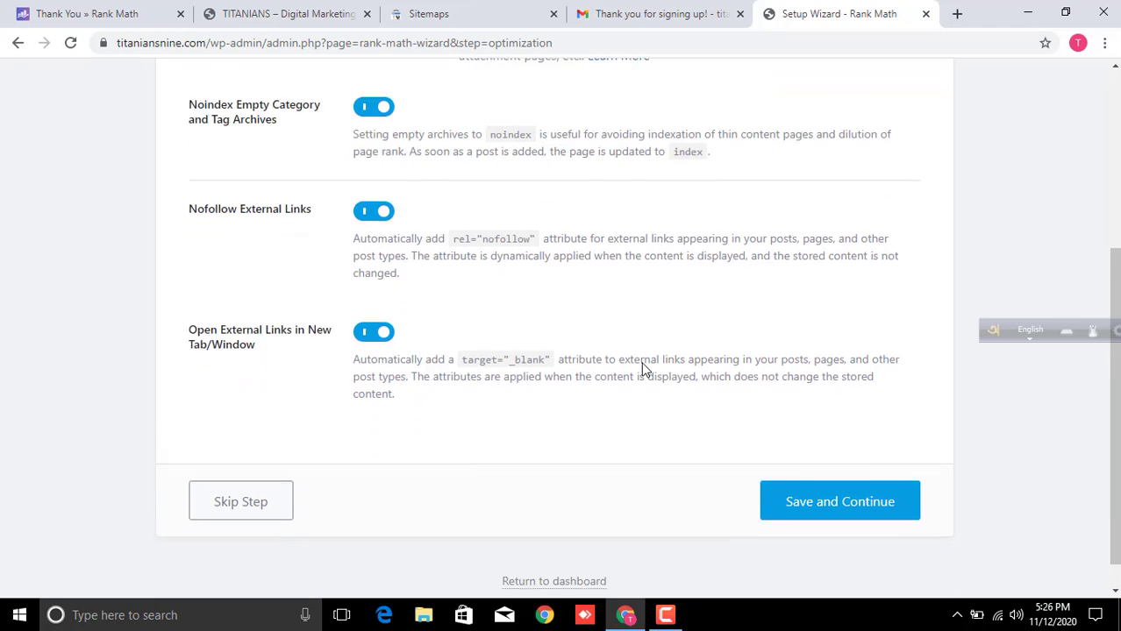
pyautogui.click(855, 480)
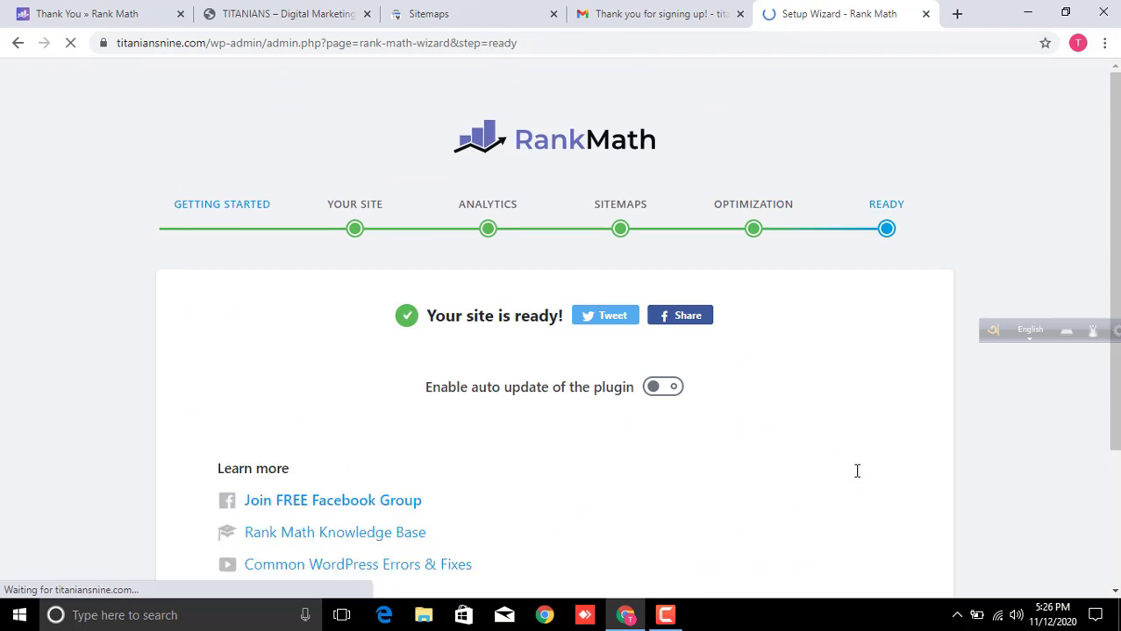
# Look over the Ready stage and proceed to set up the advanced options.
pyautogui.scroll(-3, 856, 473)
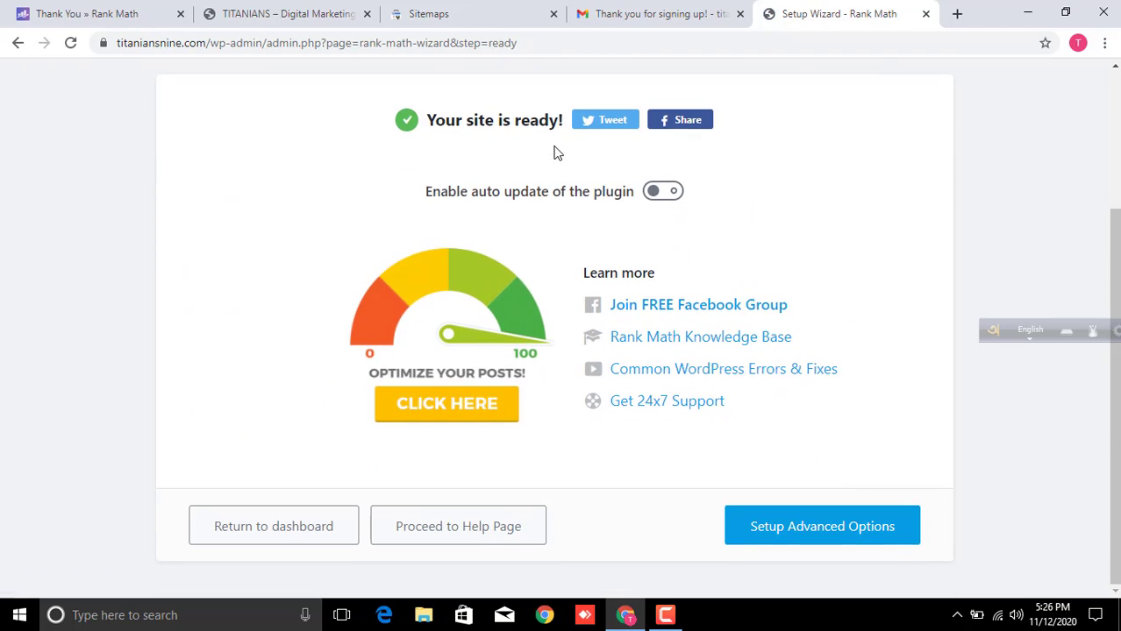
pyautogui.scroll(3, 578, 228)
pyautogui.scroll(-3, 591, 250)
pyautogui.click(820, 537)
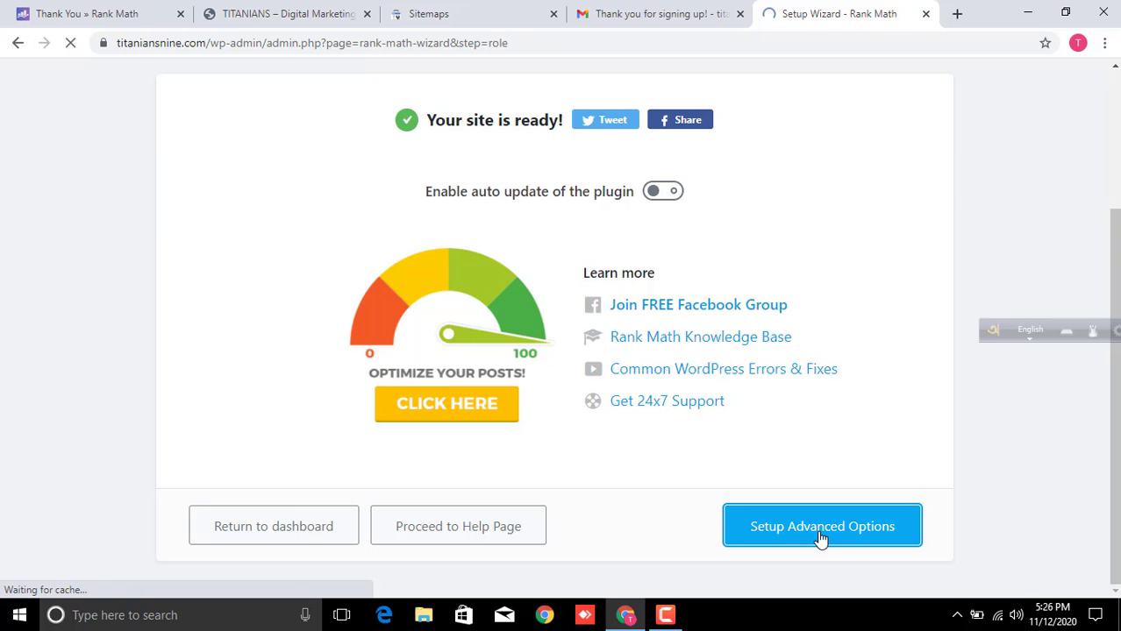
# Enable the Role Manager in the advanced options.
pyautogui.scroll(-1, 816, 521)
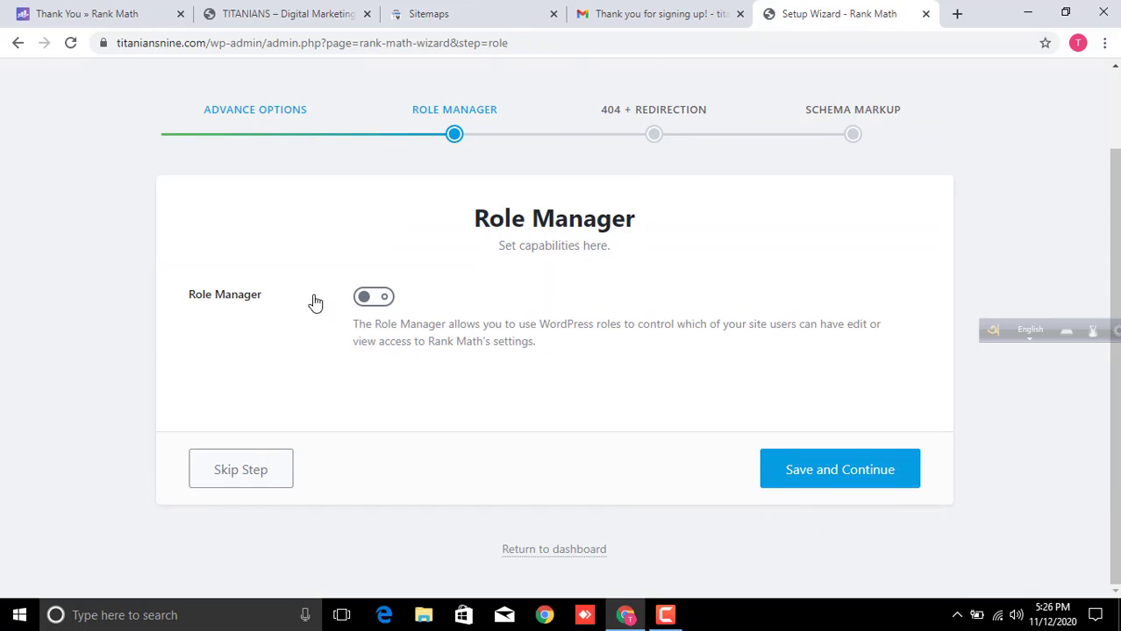
pyautogui.scroll(1, 416, 383)
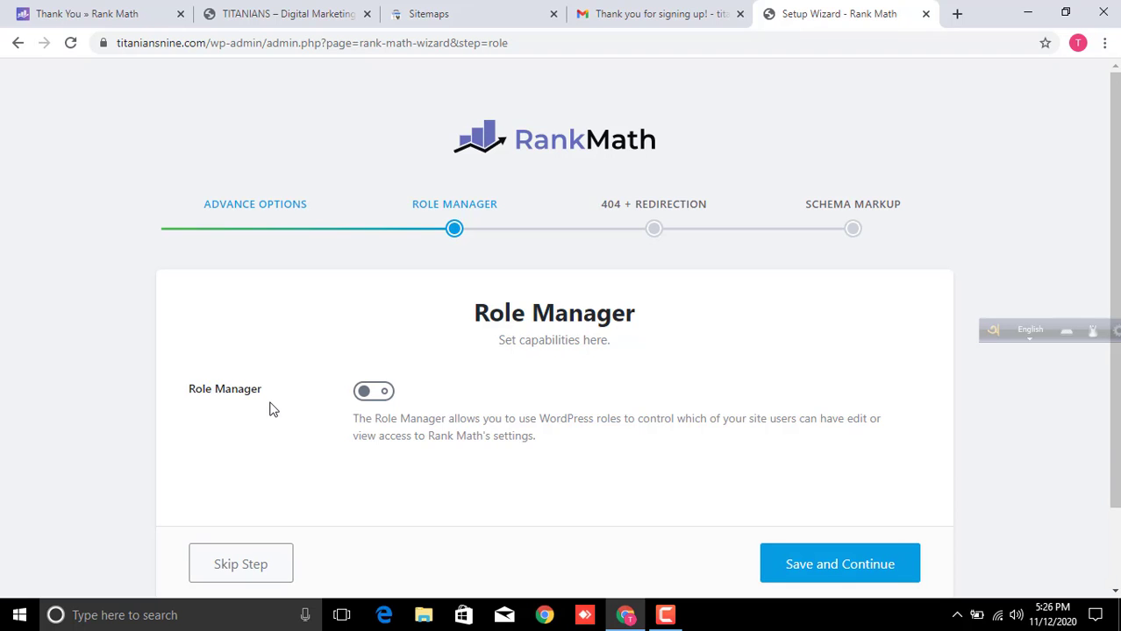
pyautogui.click(384, 392)
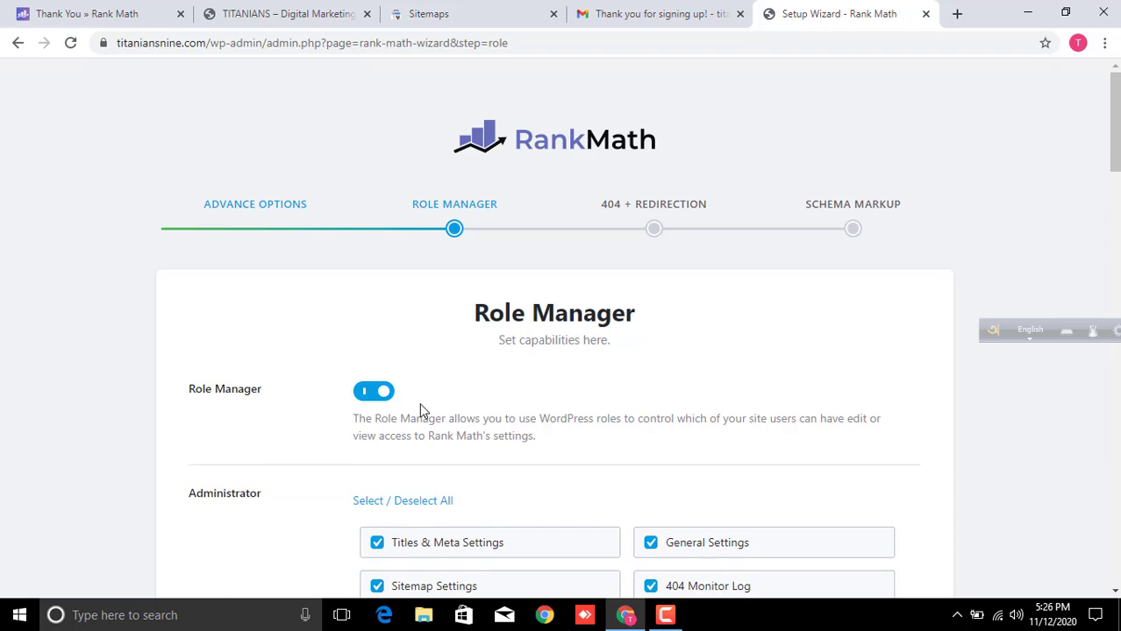
# Examine which Rank Math capabilities are assigned to the Administrator role.
pyautogui.scroll(-1, 420, 407)
pyautogui.moveTo(278, 419); pyautogui.dragTo(187, 410)
pyautogui.click(934, 371)
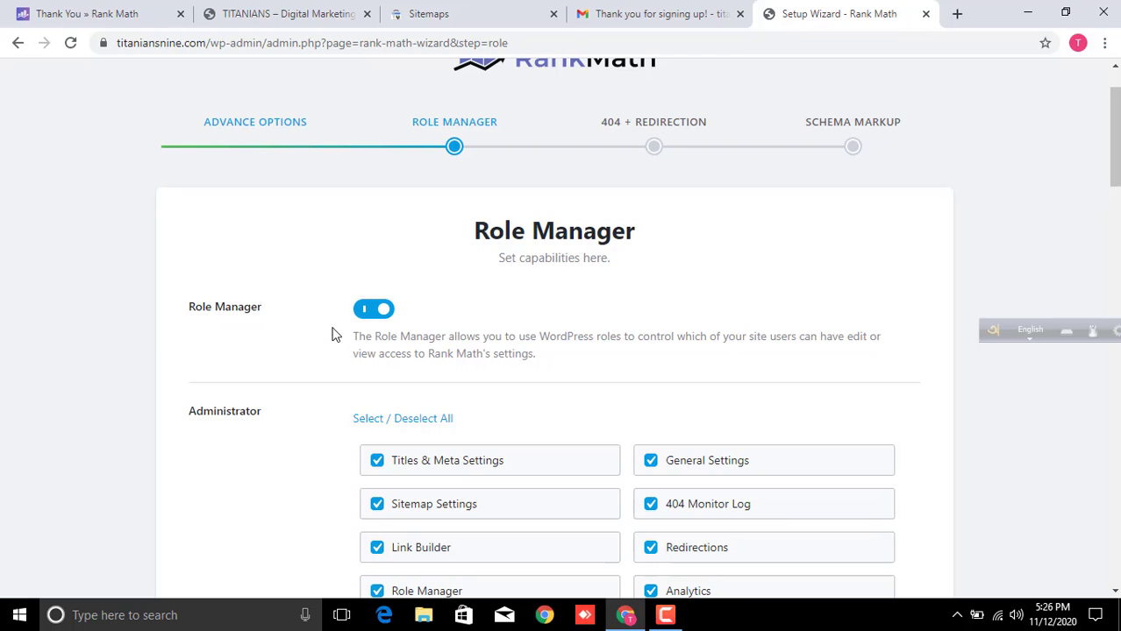
pyautogui.scroll(-2, 289, 312)
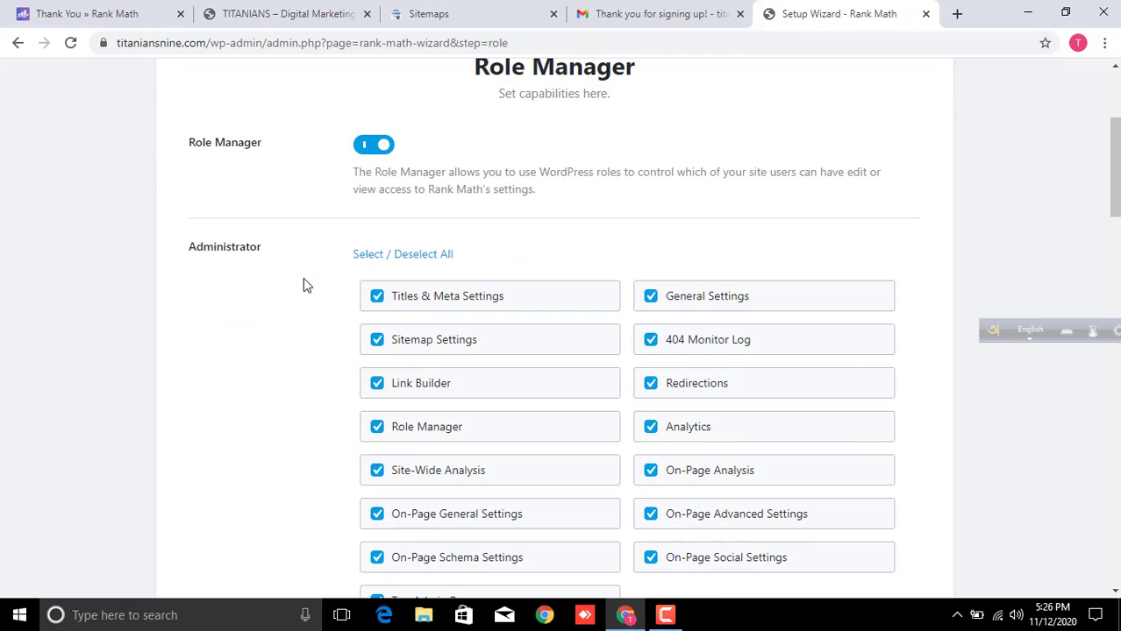
pyautogui.scroll(-2, 412, 286)
pyautogui.scroll(2, 431, 446)
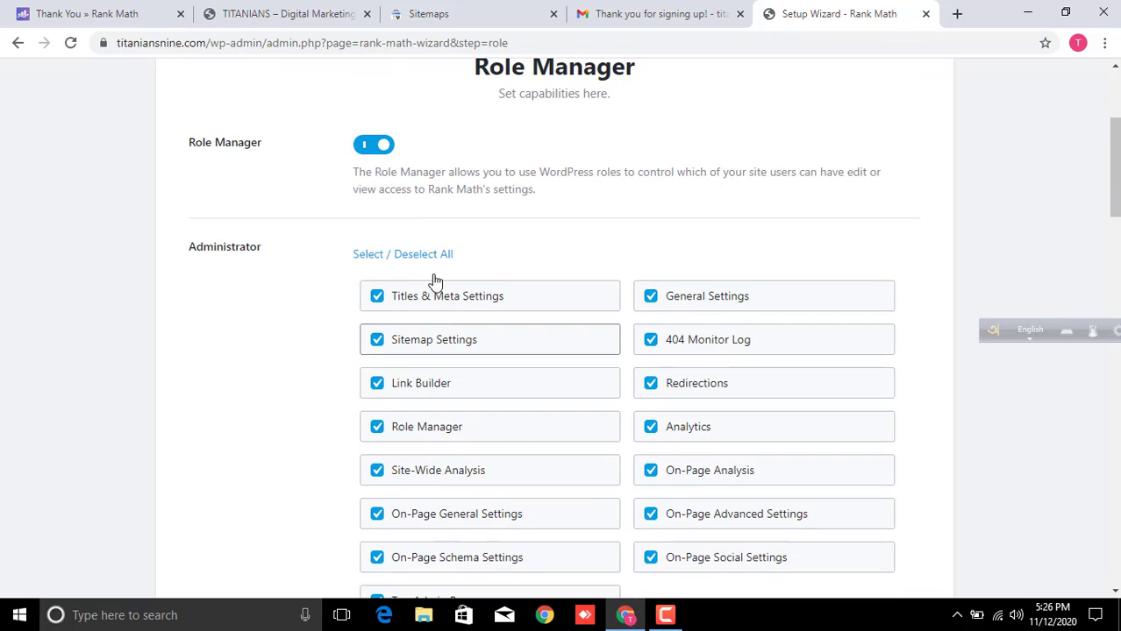
pyautogui.scroll(-1, 628, 520)
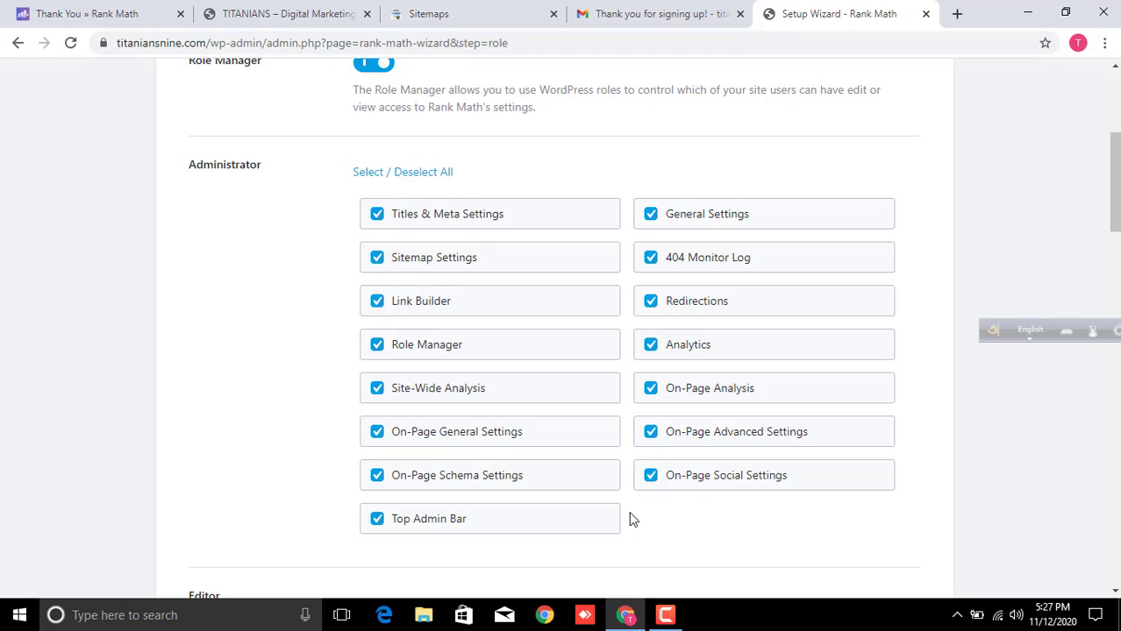
pyautogui.scroll(3, 245, 321)
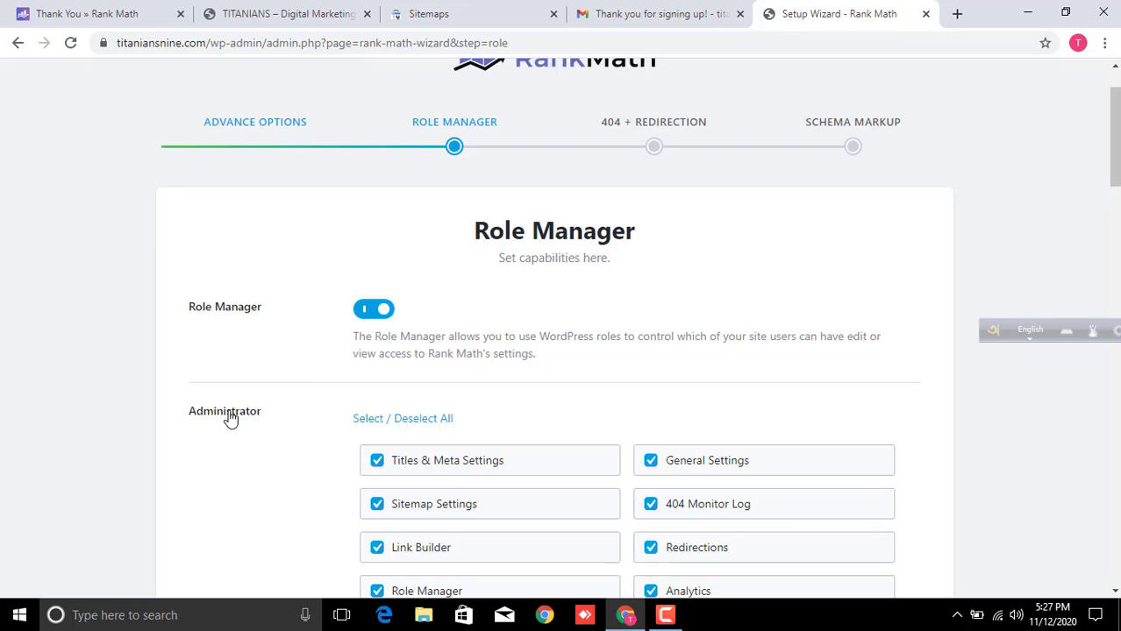
pyautogui.moveTo(267, 416); pyautogui.dragTo(139, 424)
pyautogui.scroll(-1, 490, 417)
pyautogui.scroll(-2, 491, 418)
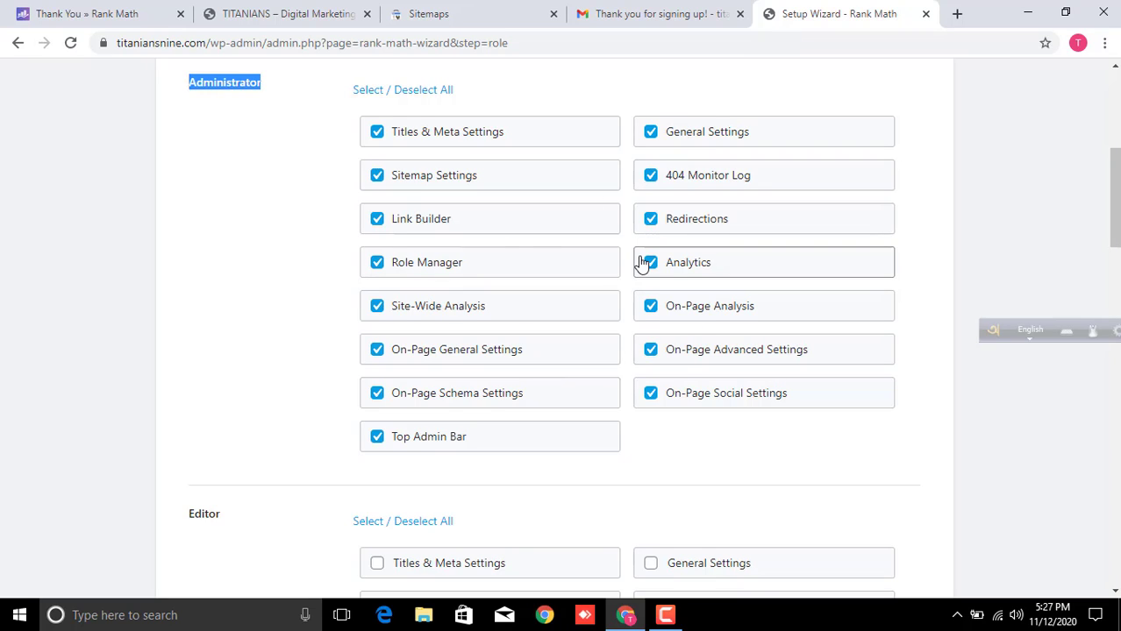
pyautogui.click(1009, 401)
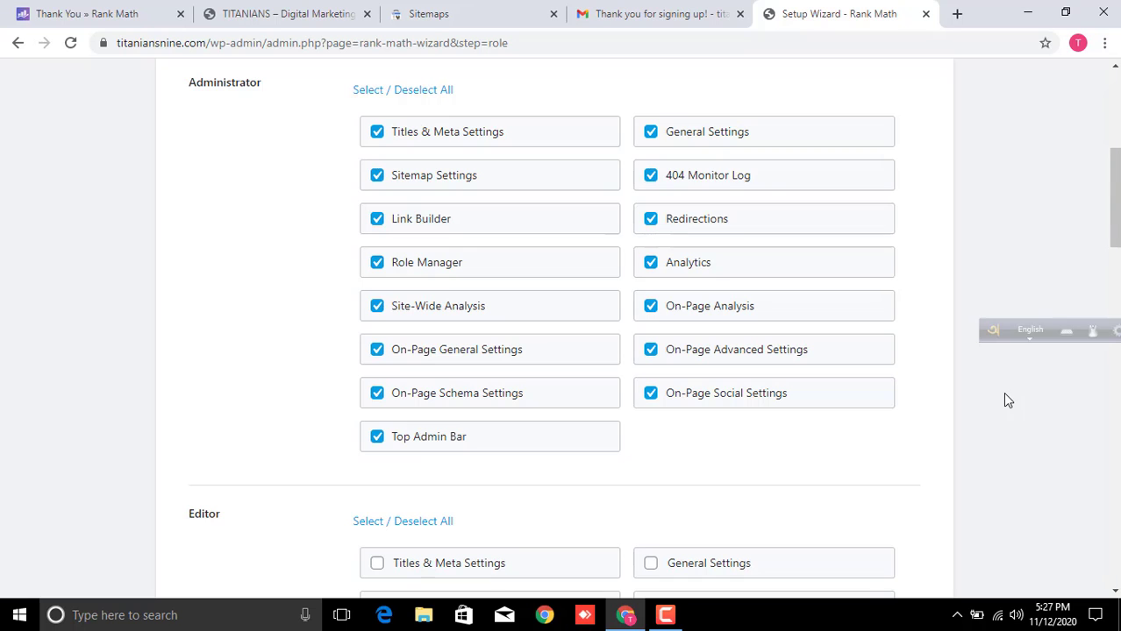
# Compare the Editor role's Rank Math capabilities with those of the Administrator.
pyautogui.scroll(-2, 971, 381)
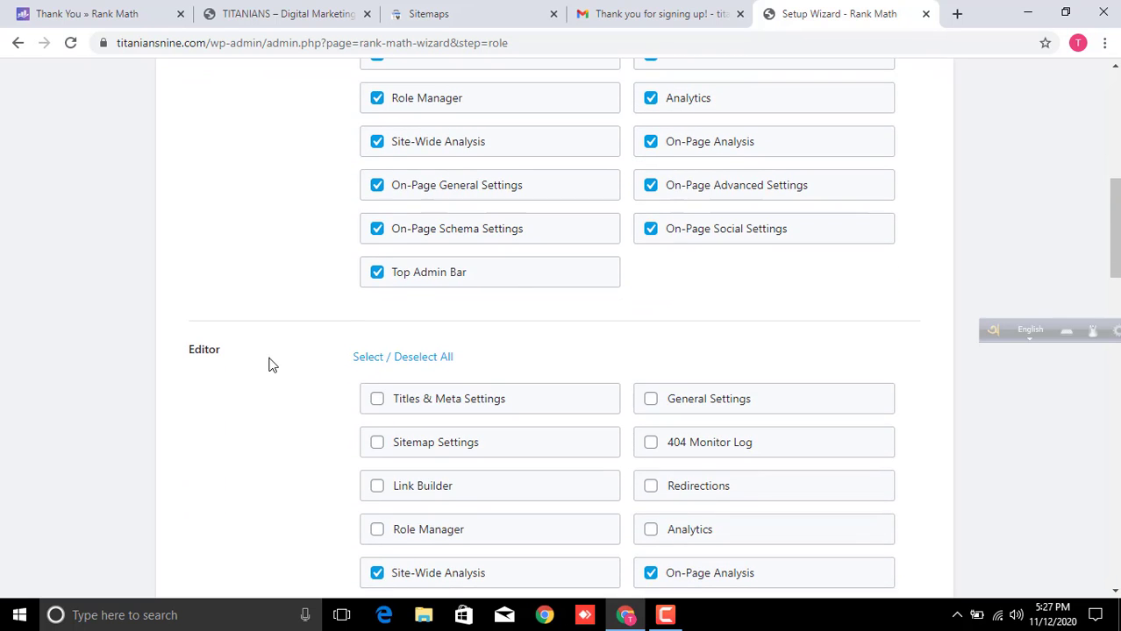
pyautogui.scroll(-3, 482, 496)
pyautogui.scroll(2, 481, 502)
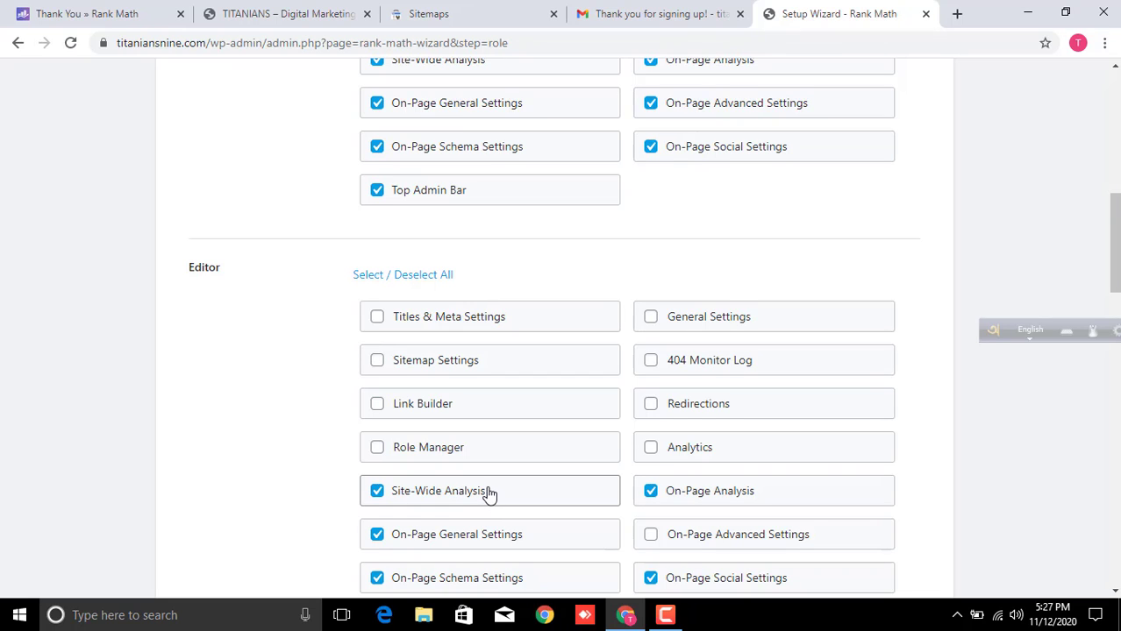
pyautogui.scroll(-1, 490, 495)
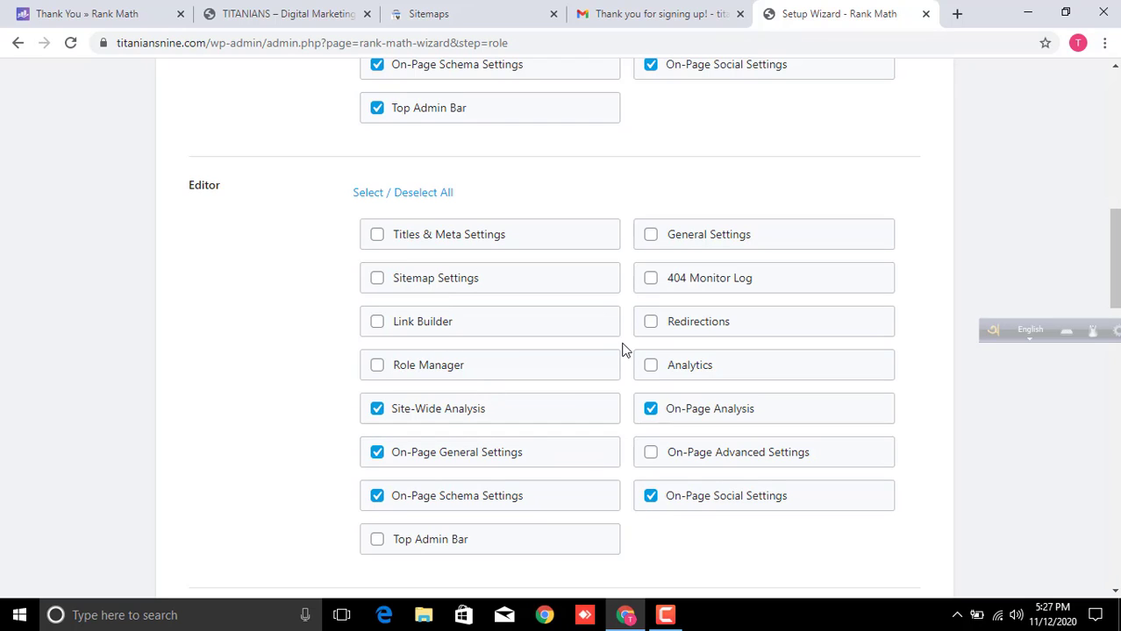
pyautogui.scroll(2, 623, 349)
pyautogui.scroll(3, 645, 370)
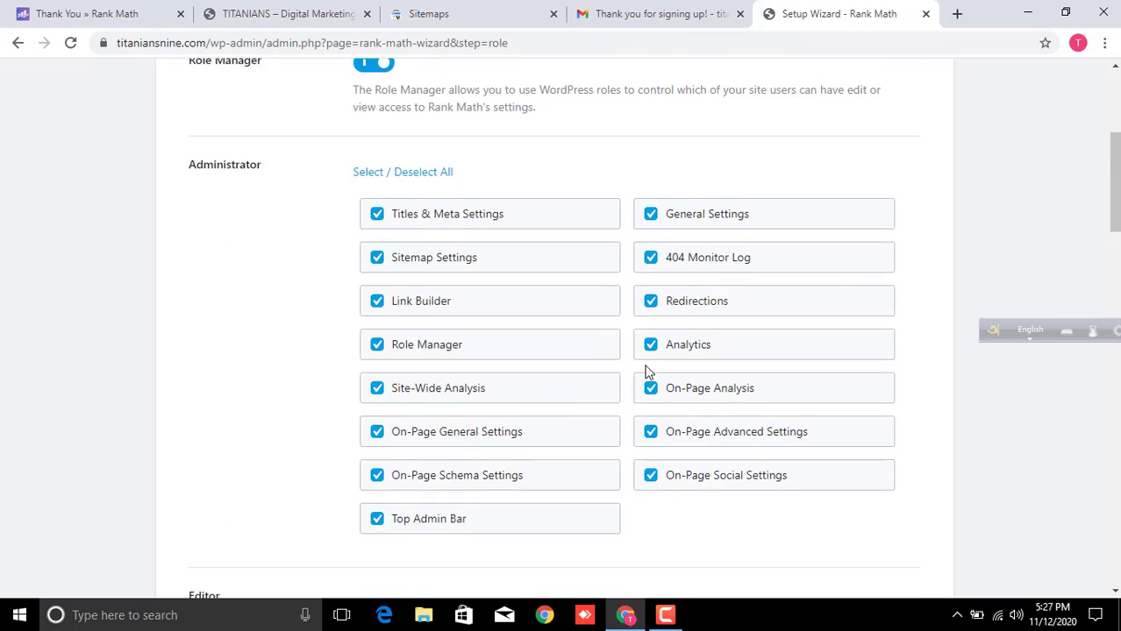
pyautogui.scroll(-5, 648, 378)
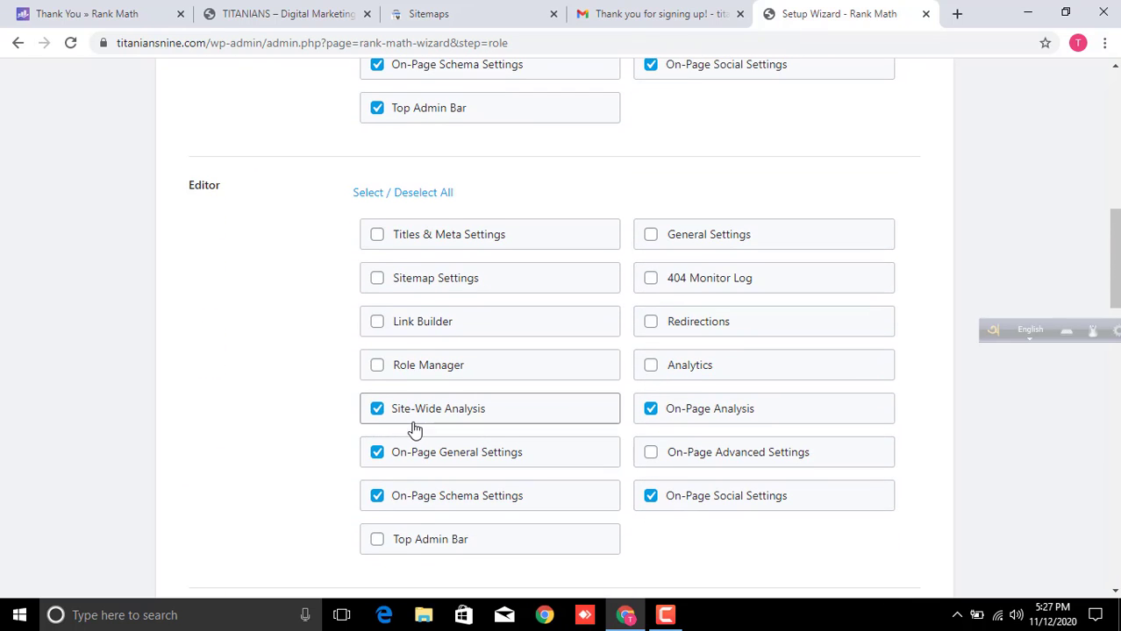
pyautogui.scroll(-1, 725, 393)
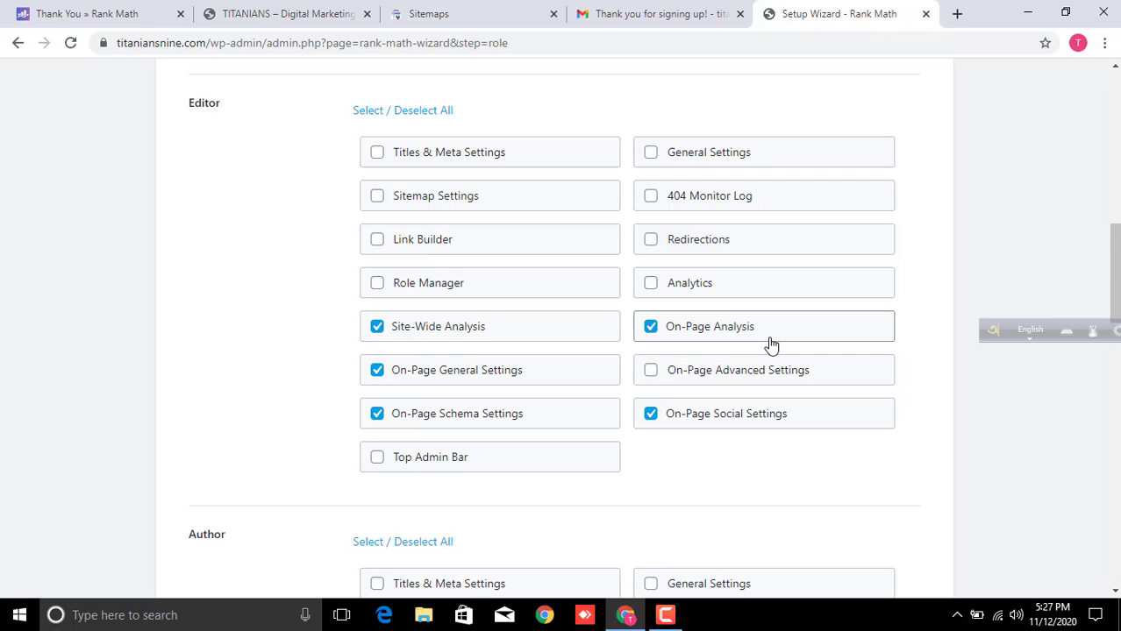
pyautogui.scroll(3, 817, 380)
pyautogui.scroll(3, 819, 378)
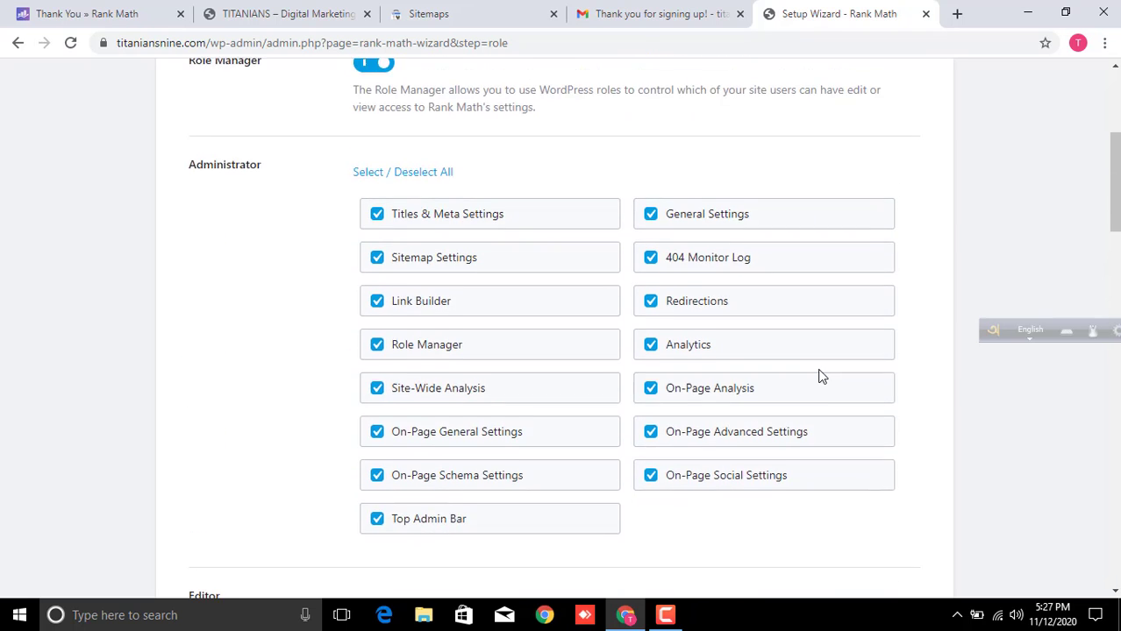
pyautogui.scroll(-3, 824, 377)
pyautogui.scroll(4, 614, 351)
pyautogui.scroll(-1, 429, 333)
pyautogui.scroll(-15, 487, 359)
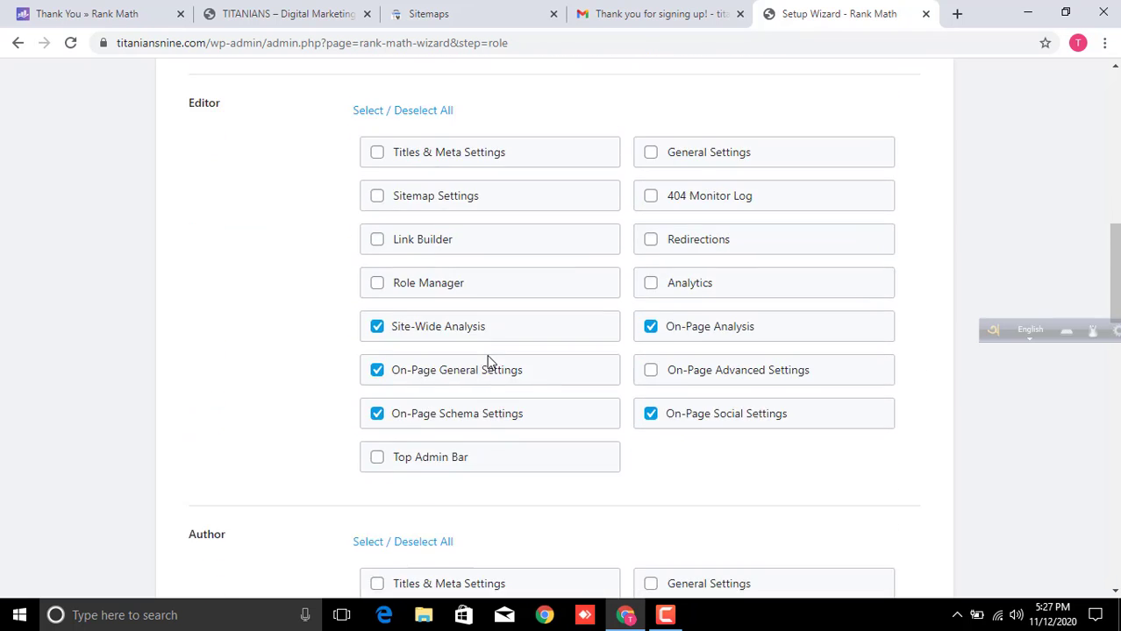
# Review the capabilities of the Contributor and Subscriber roles and recheck those of the Editor and Administrator.
pyautogui.scroll(-8, 491, 365)
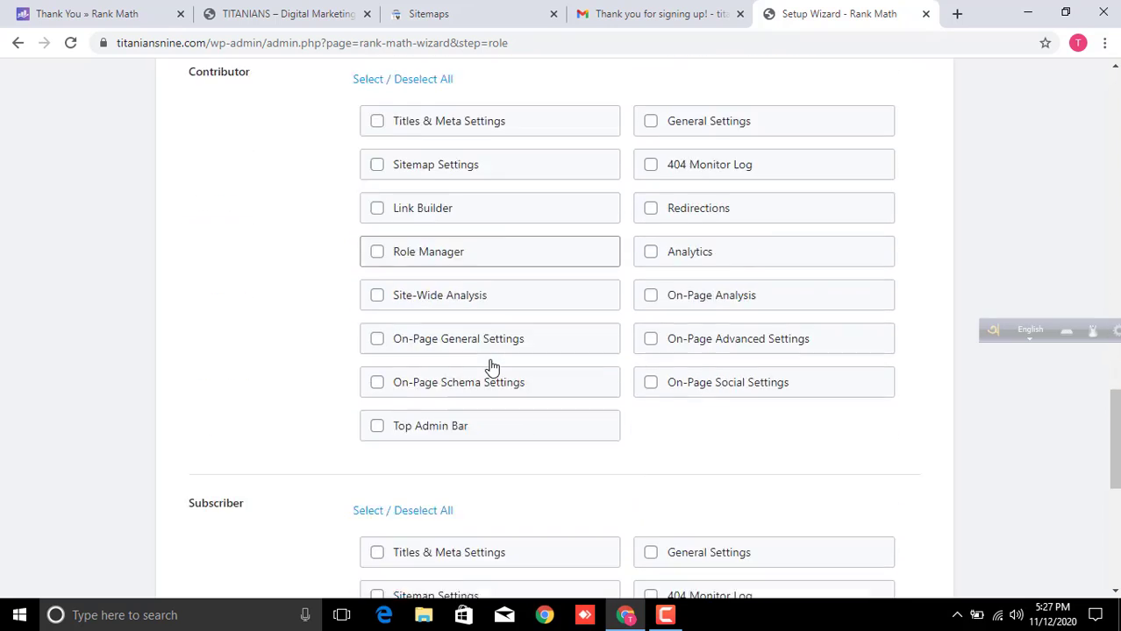
pyautogui.scroll(4, 493, 365)
pyautogui.scroll(15, 494, 366)
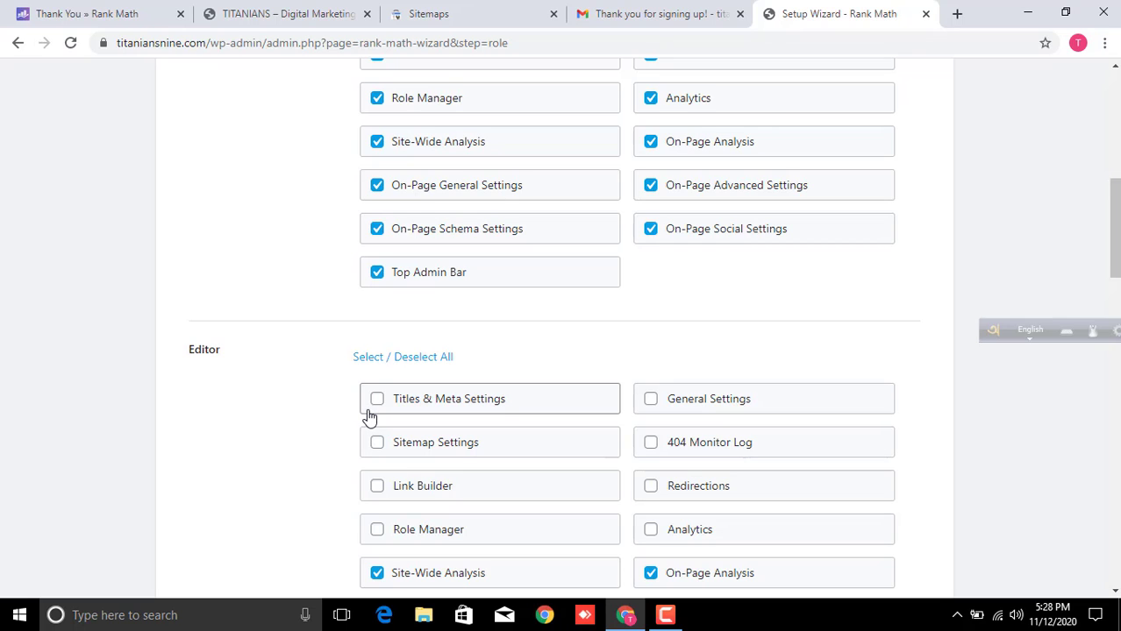
pyautogui.scroll(-3, 370, 417)
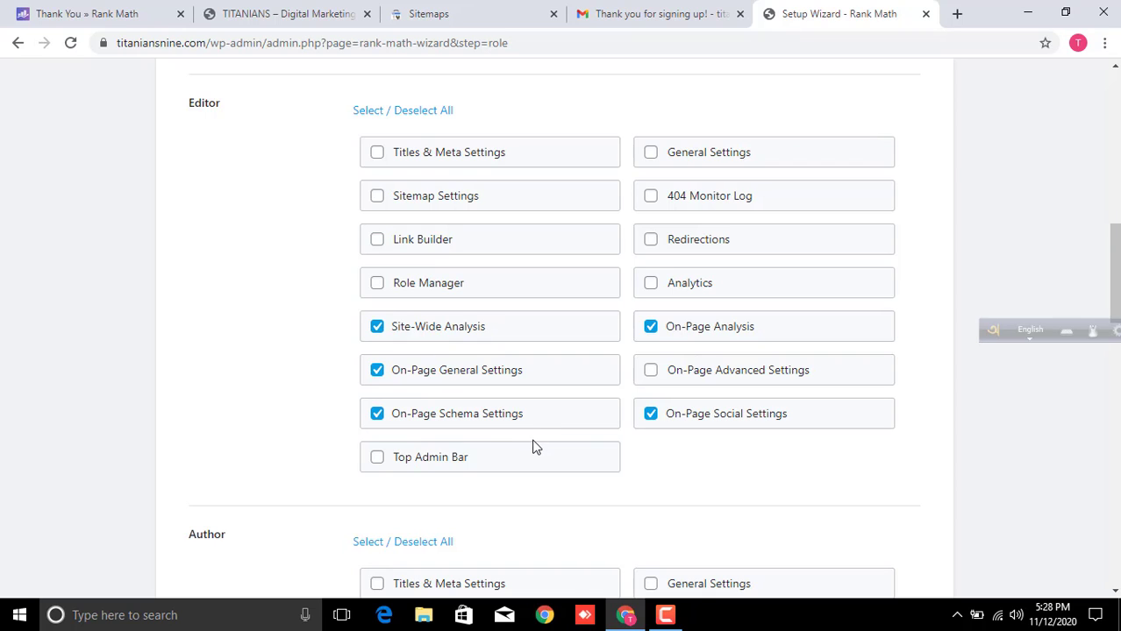
pyautogui.scroll(2, 535, 447)
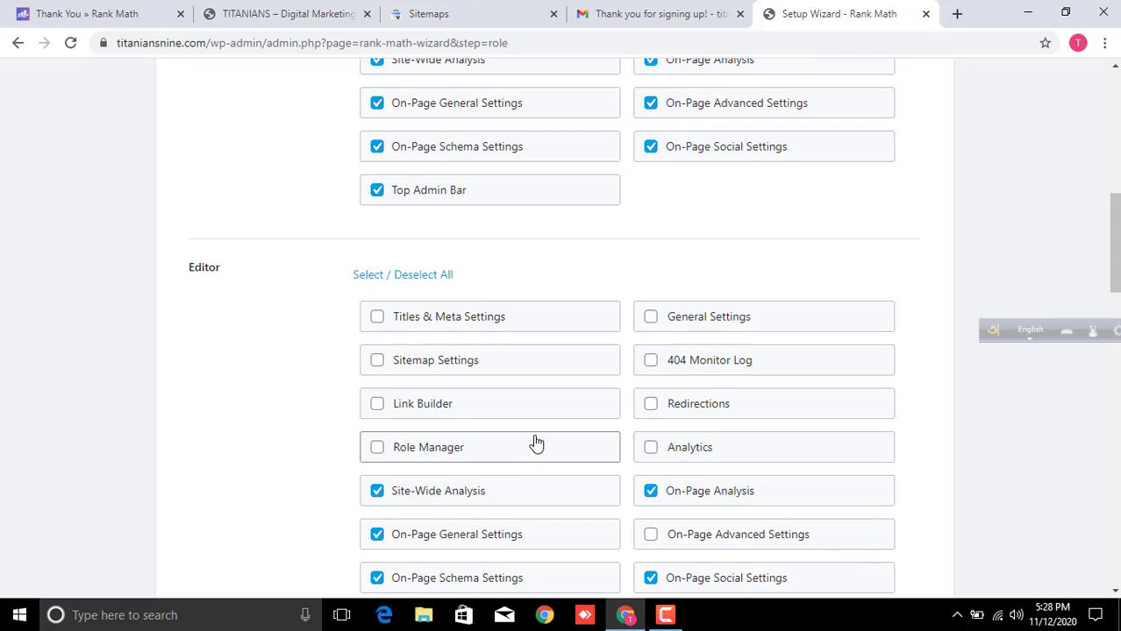
pyautogui.scroll(-2, 536, 445)
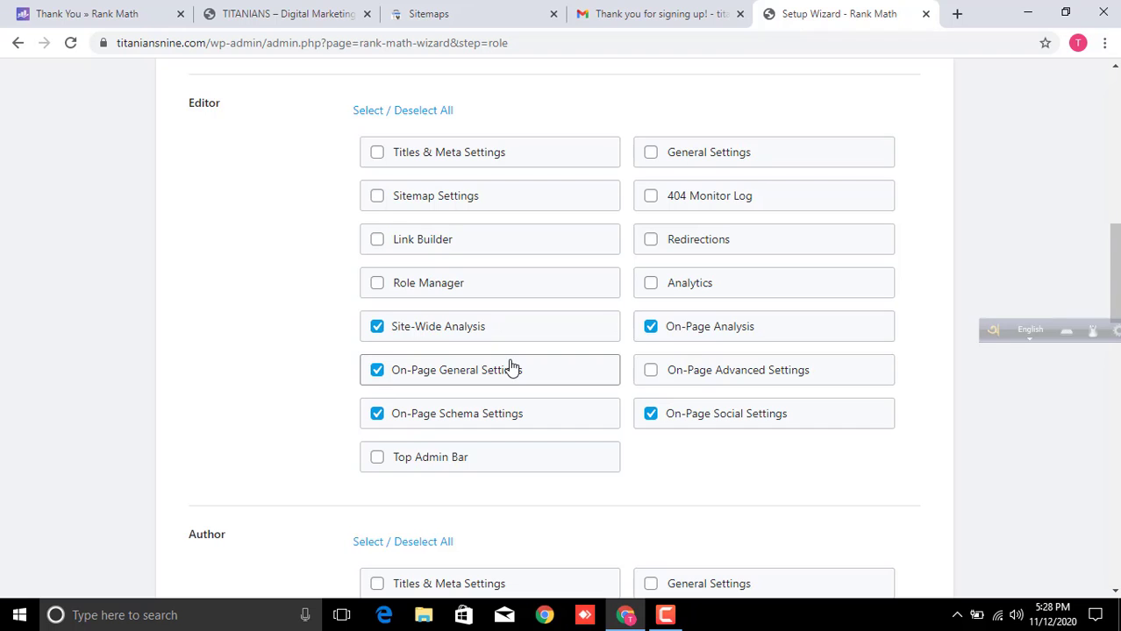
pyautogui.scroll(7, 513, 369)
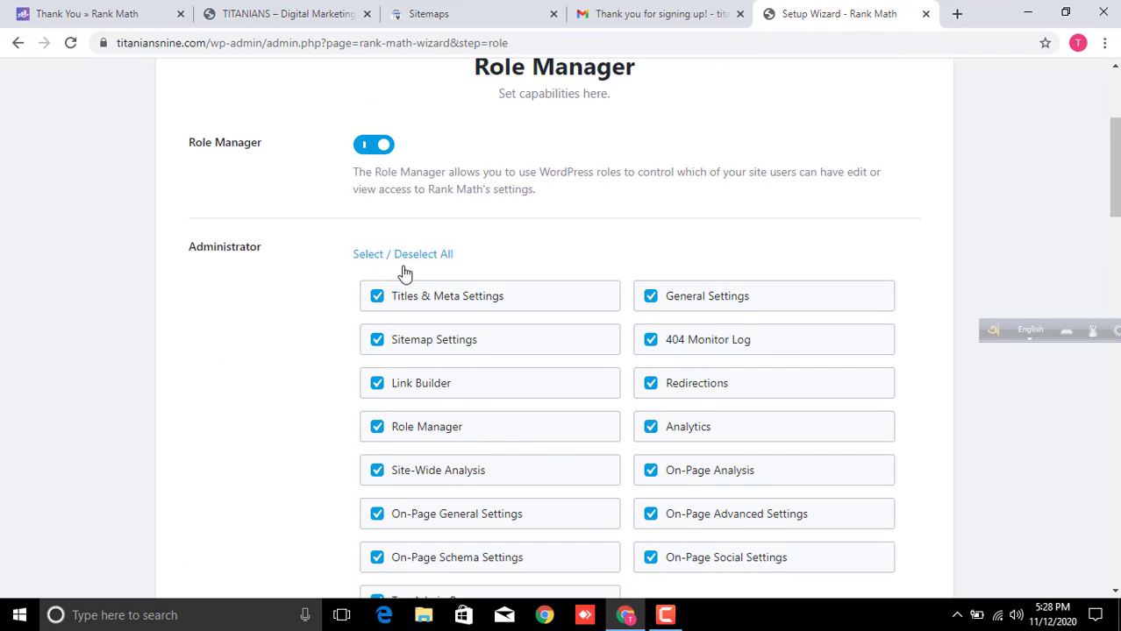
pyautogui.scroll(-7, 497, 342)
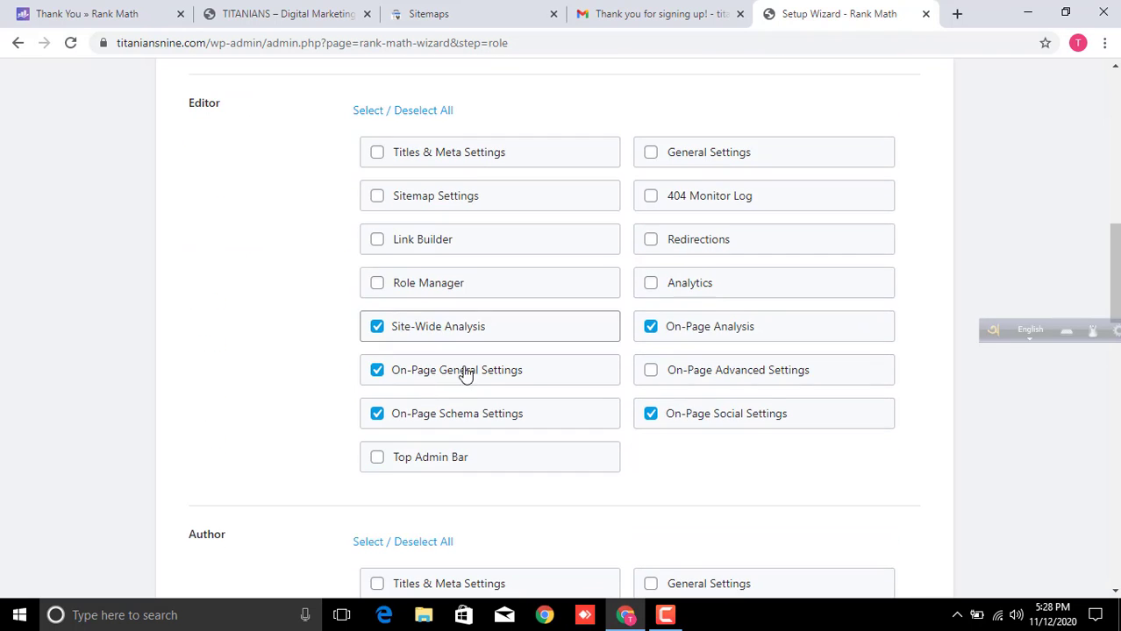
# Save the Role Manager capabilities with their default selections and continue to the 404 + Redirection stage.
pyautogui.scroll(-6, 745, 417)
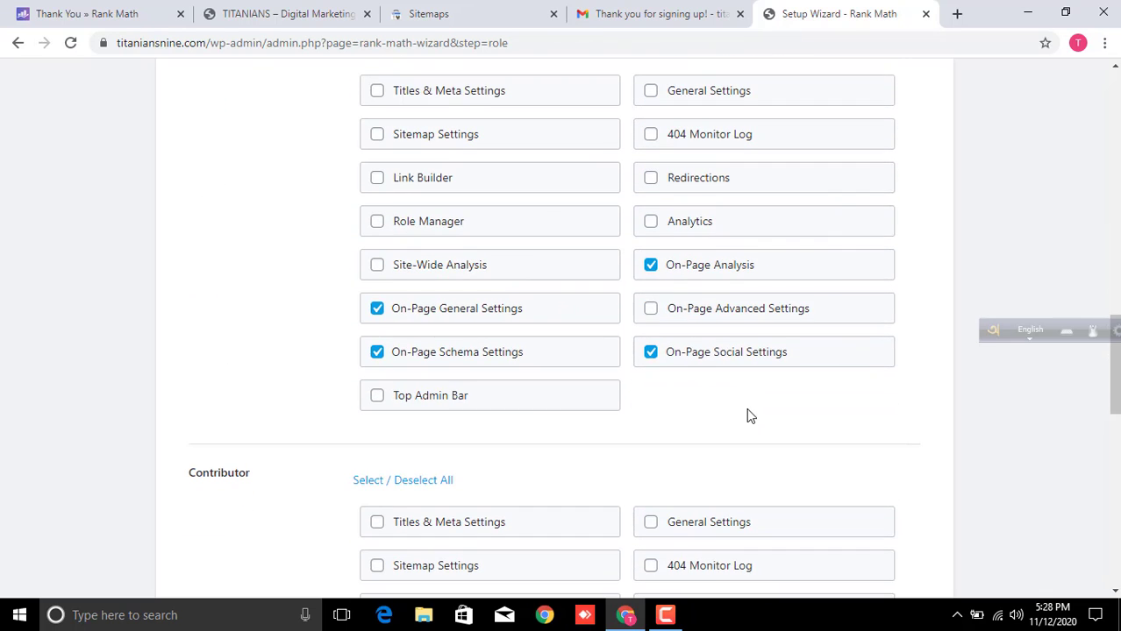
pyautogui.scroll(2, 747, 416)
pyautogui.scroll(-13, 747, 416)
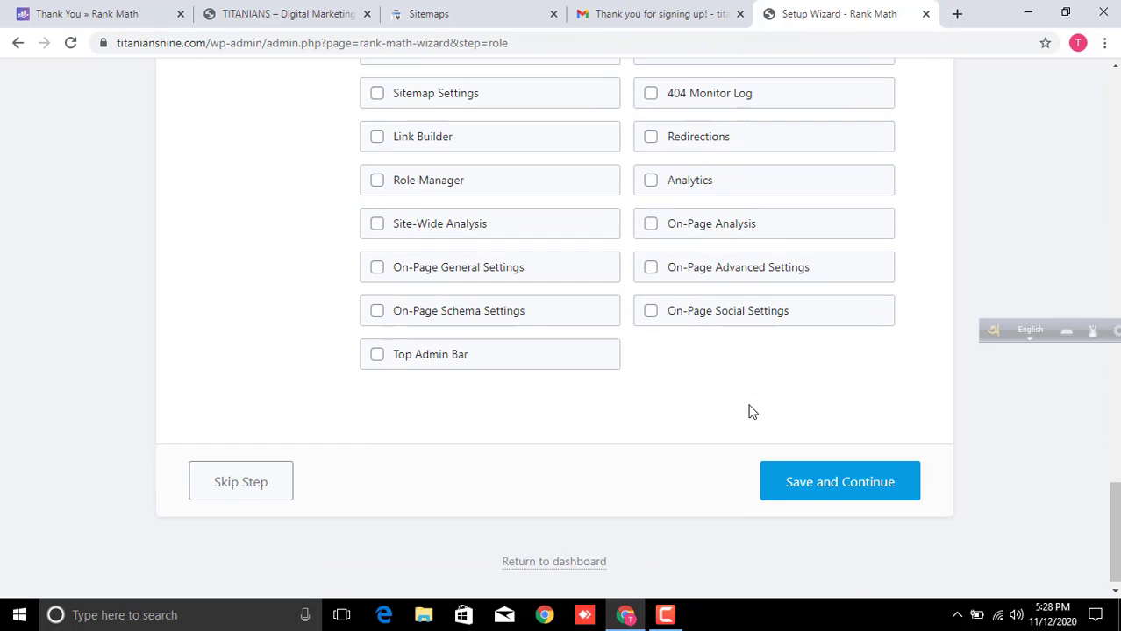
pyautogui.click(850, 465)
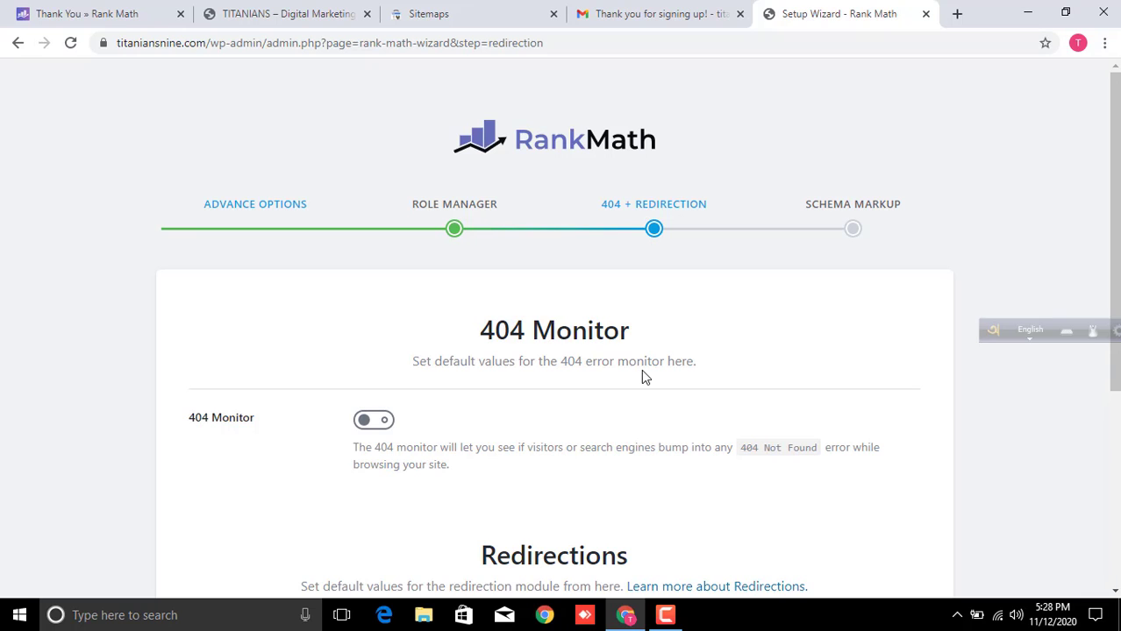
# Enable both the 404 Monitor and the Redirections module.
pyautogui.scroll(-1, 640, 369)
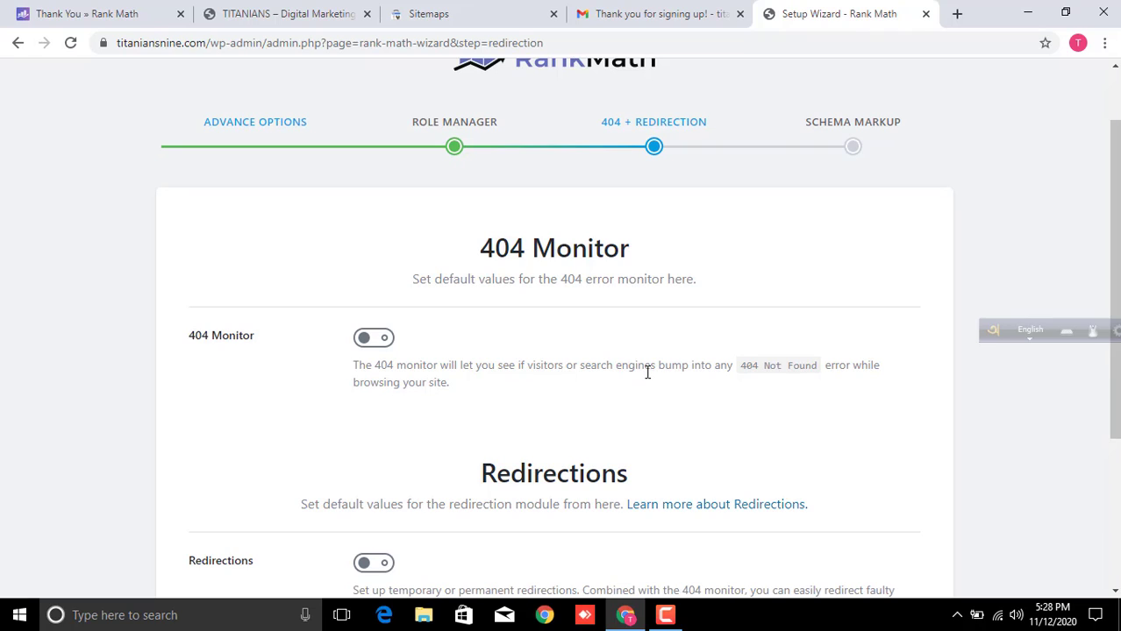
pyautogui.click(370, 342)
pyautogui.scroll(-1, 730, 373)
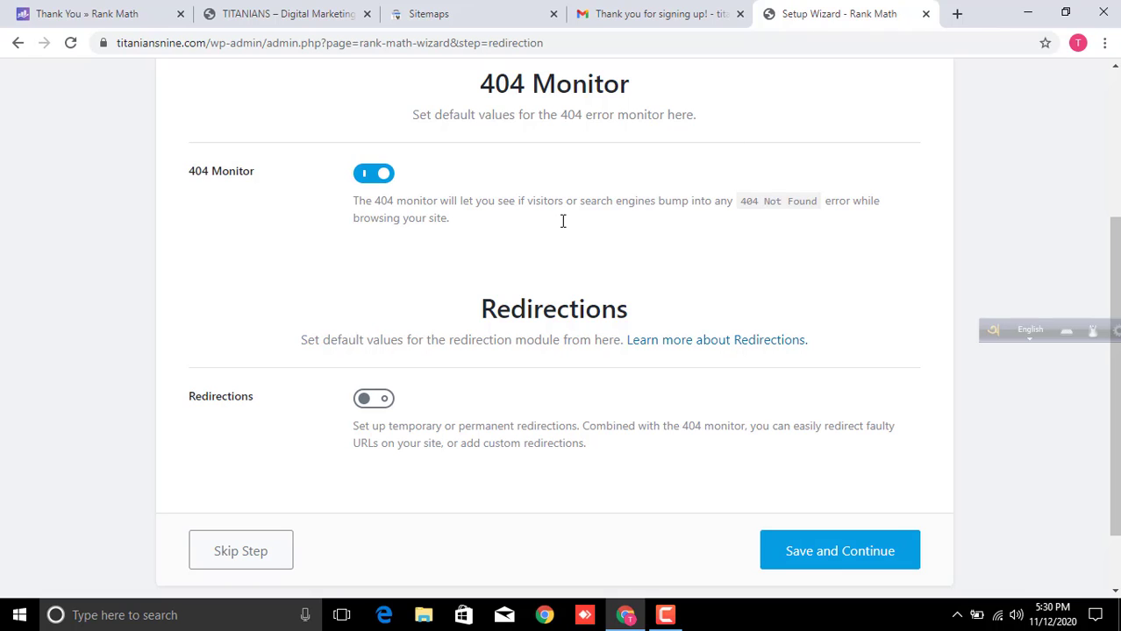
pyautogui.click(386, 402)
# Save the 404 Monitor and Redirections settings and continue to the Schema Markup stage.
pyautogui.scroll(3, 689, 476)
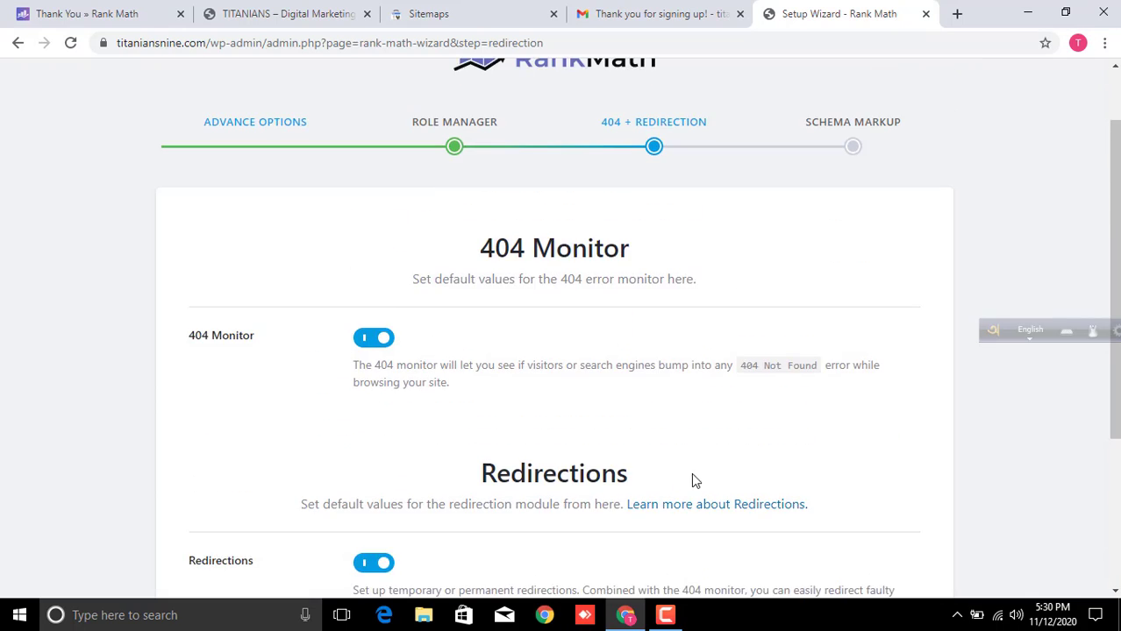
pyautogui.scroll(-3, 693, 478)
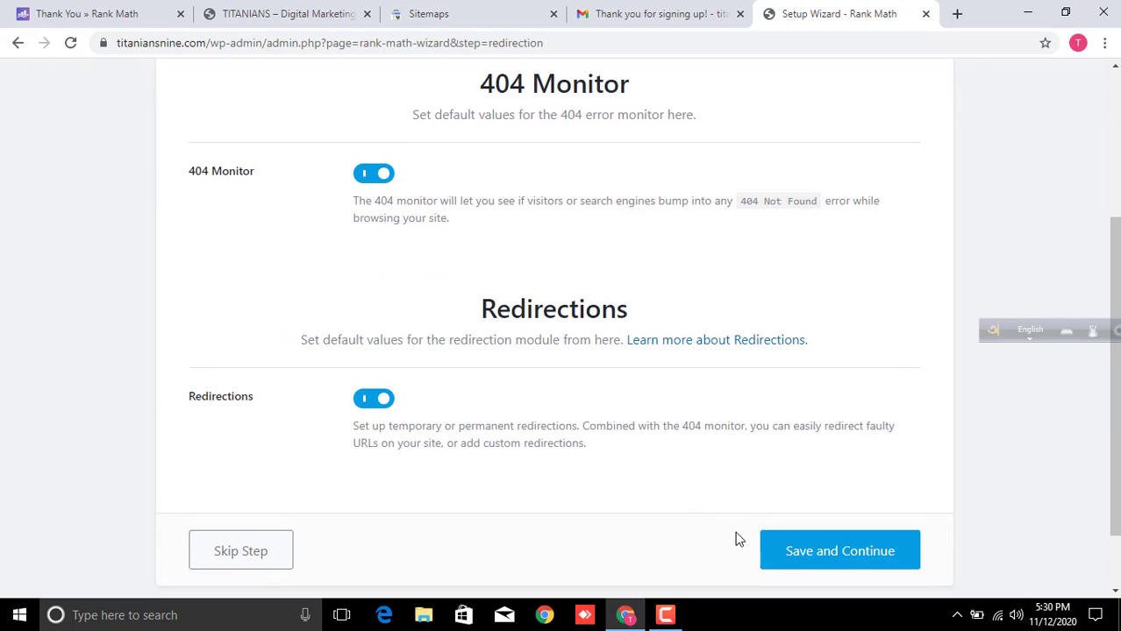
pyautogui.click(848, 556)
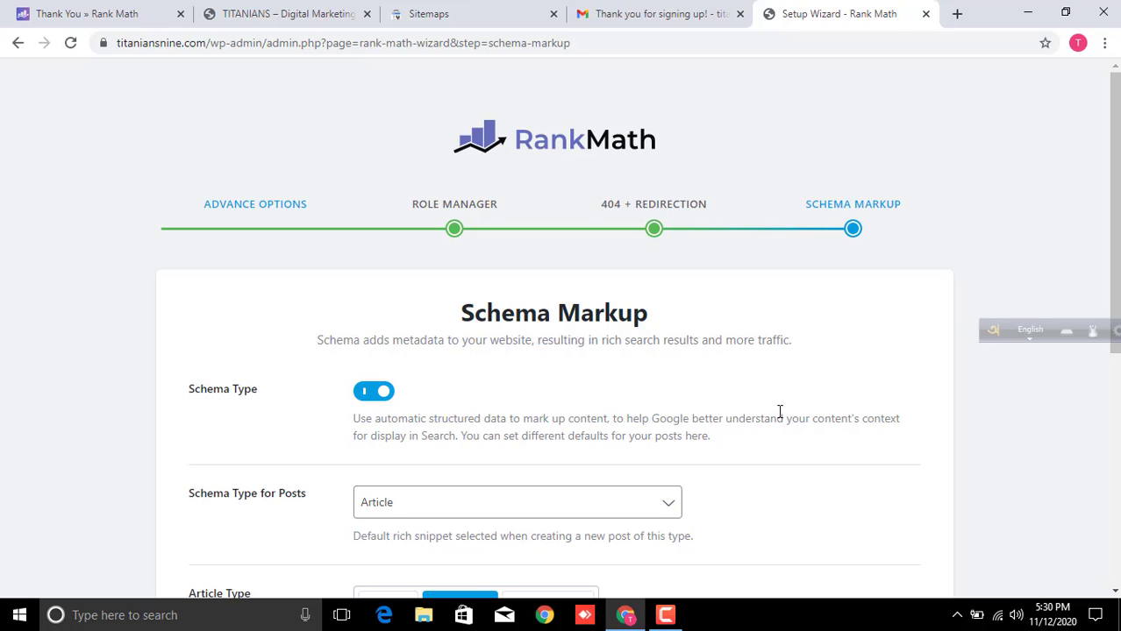
pyautogui.scroll(-3, 580, 358)
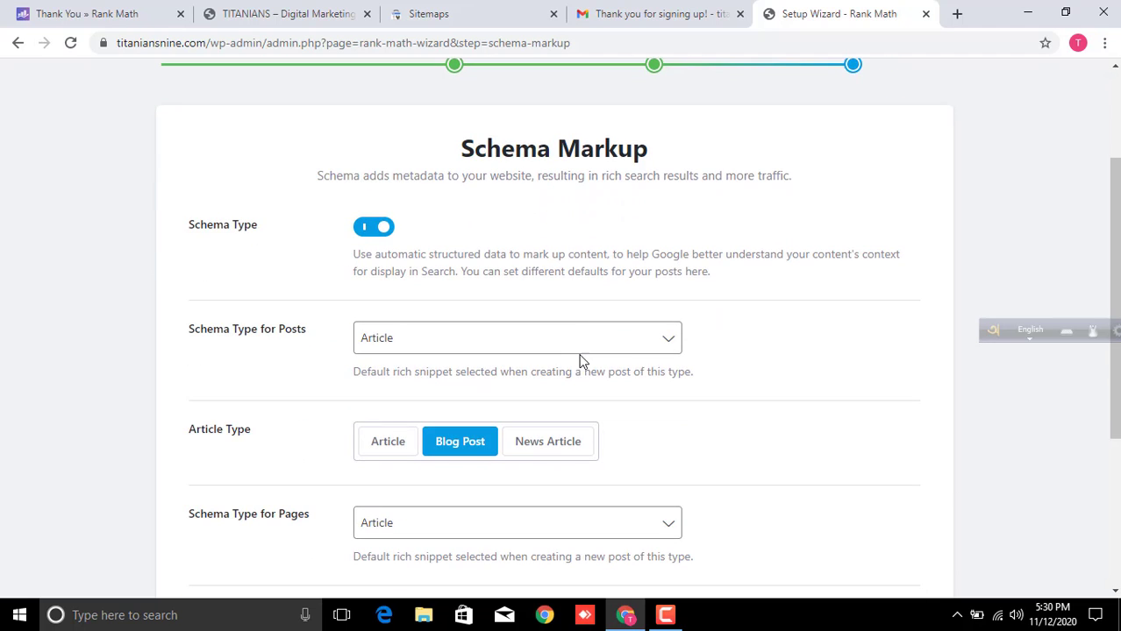
pyautogui.scroll(3, 673, 369)
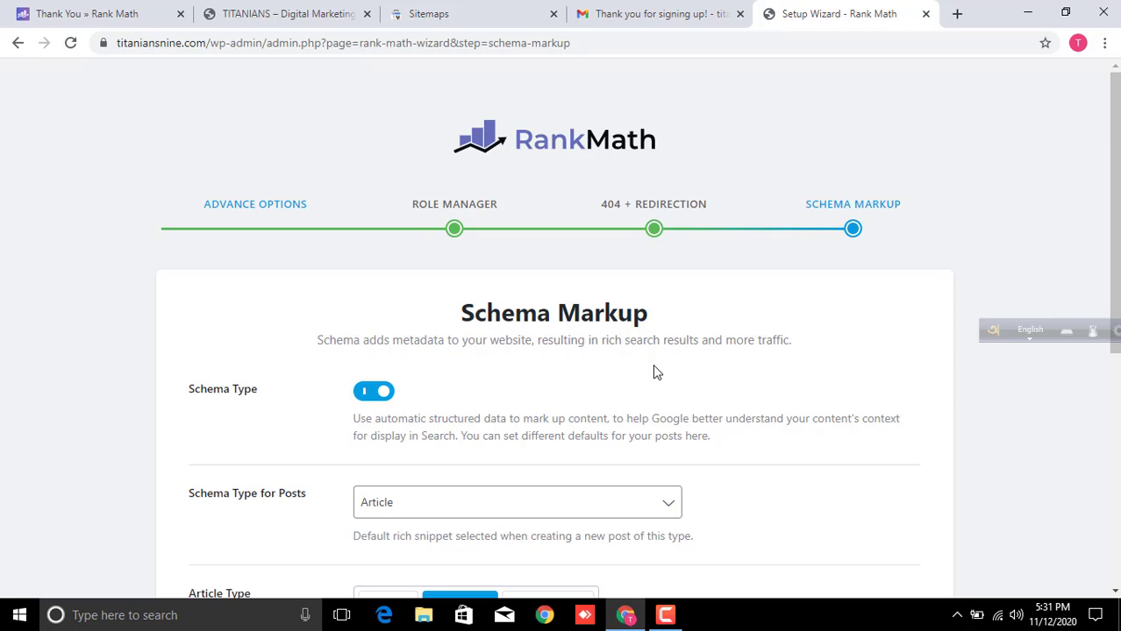
pyautogui.click(957, 14)
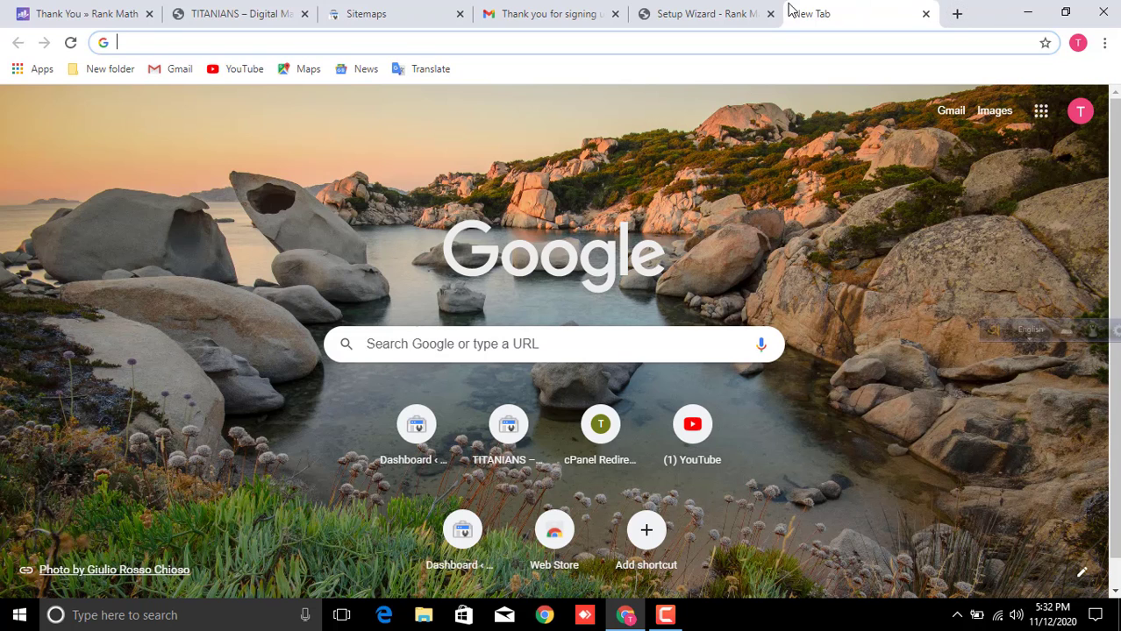
pyautogui.click(742, 11)
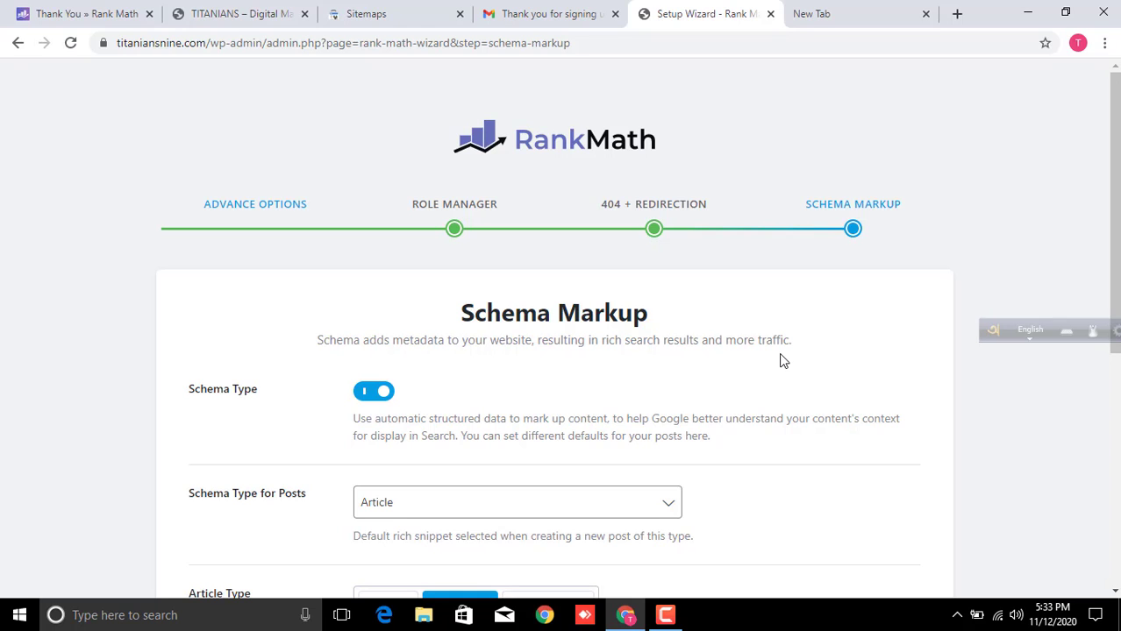
# Look through the available schema types for posts and select Article.
pyautogui.scroll(-3, 783, 361)
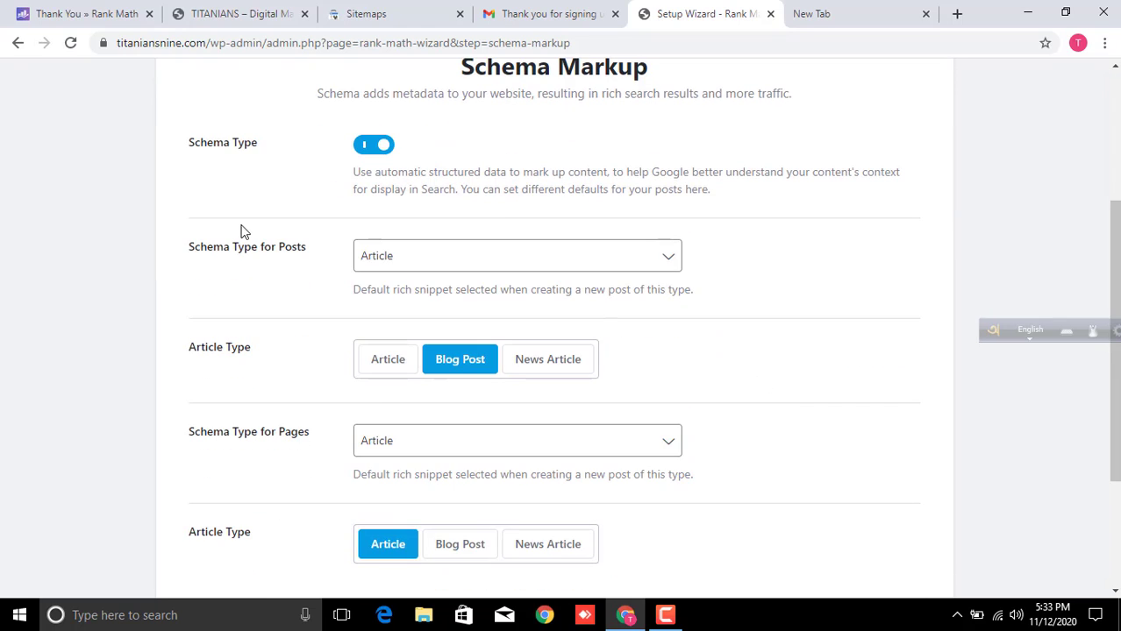
pyautogui.click(379, 260)
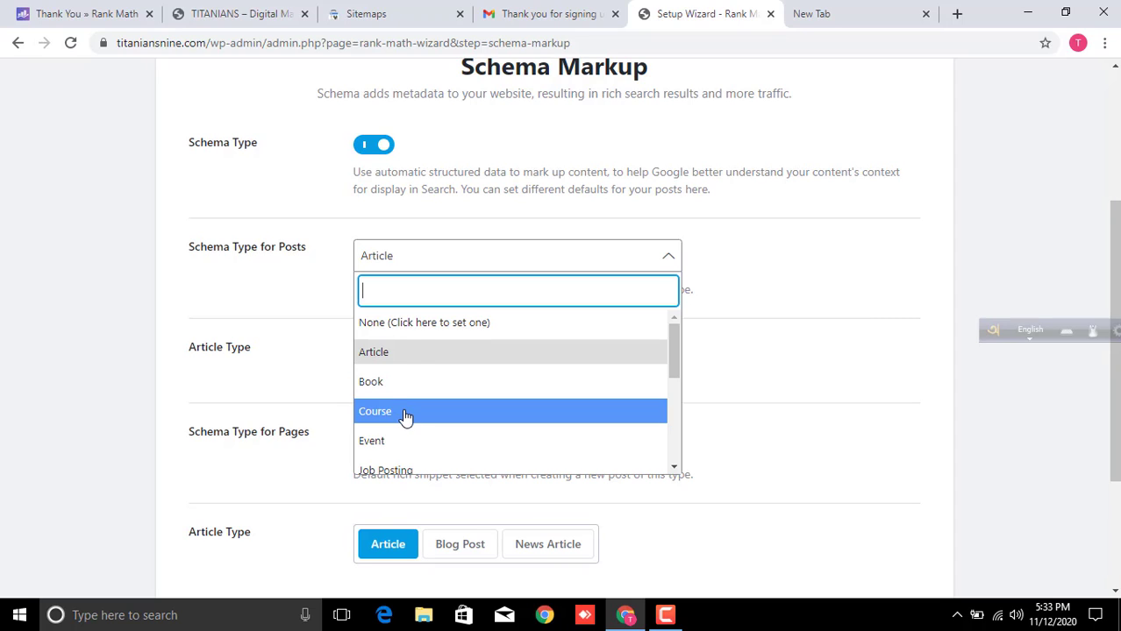
pyautogui.scroll(-1, 405, 414)
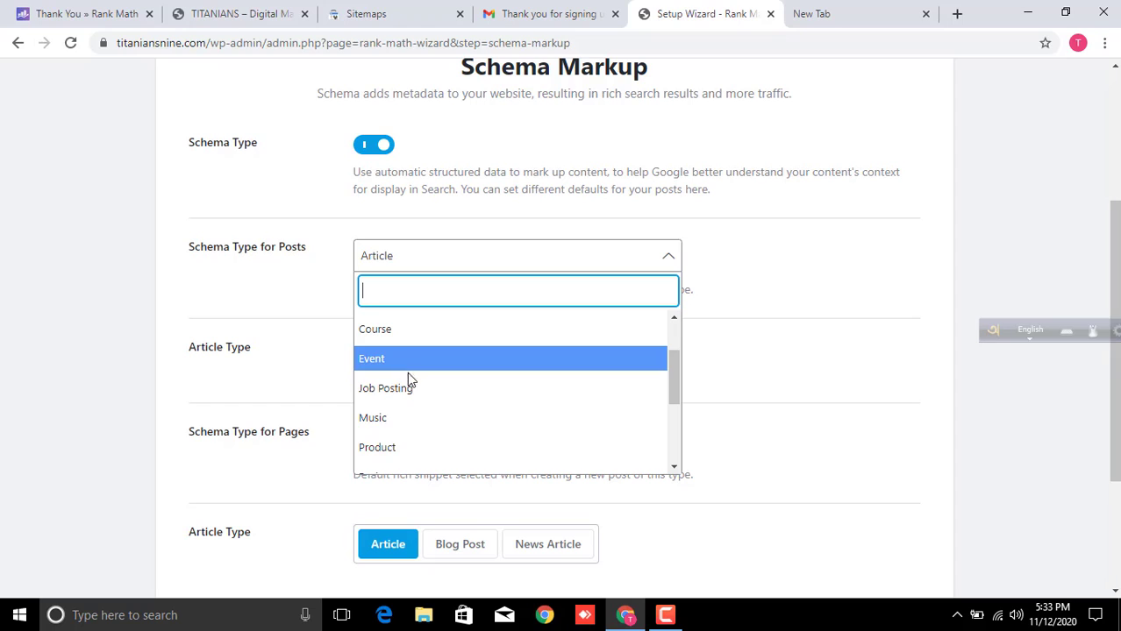
pyautogui.scroll(-1, 421, 443)
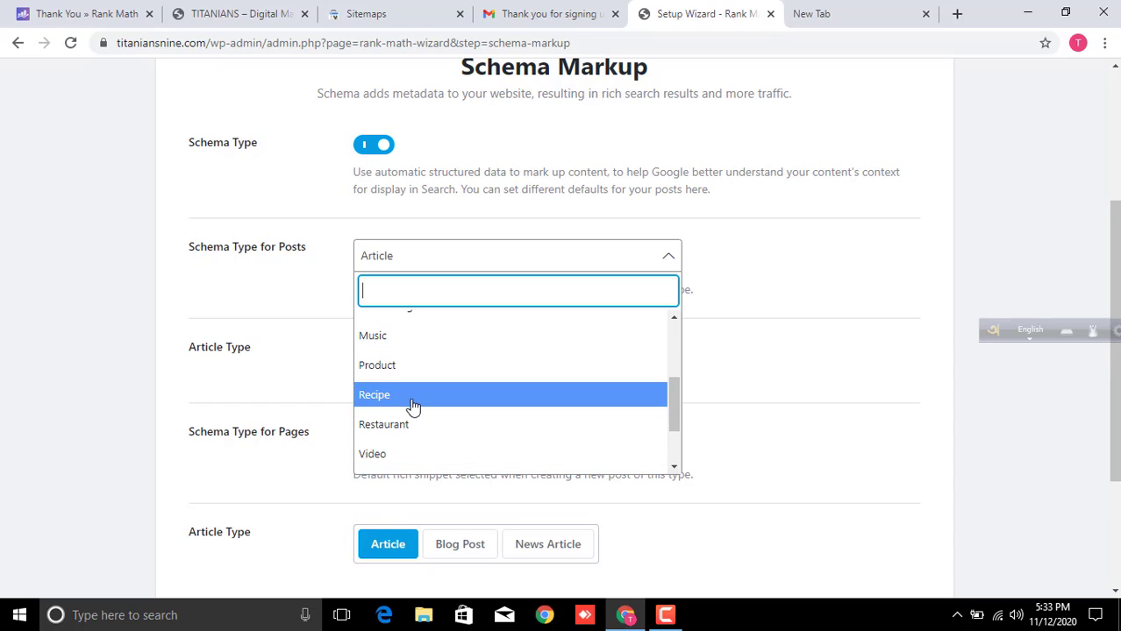
pyautogui.scroll(-1, 419, 428)
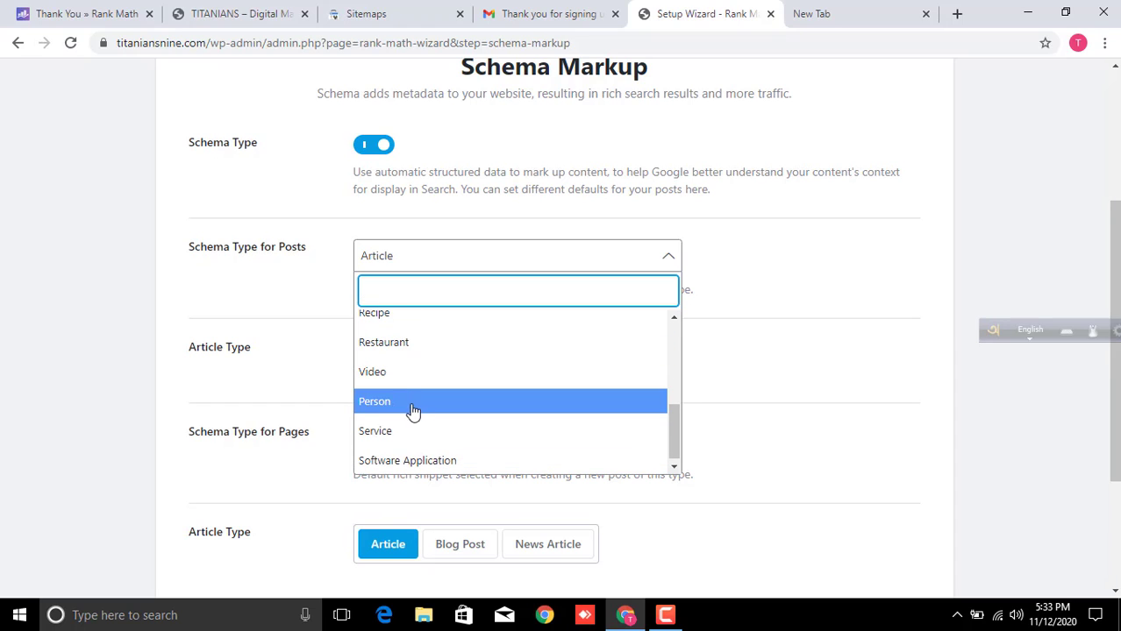
pyautogui.scroll(-2, 419, 412)
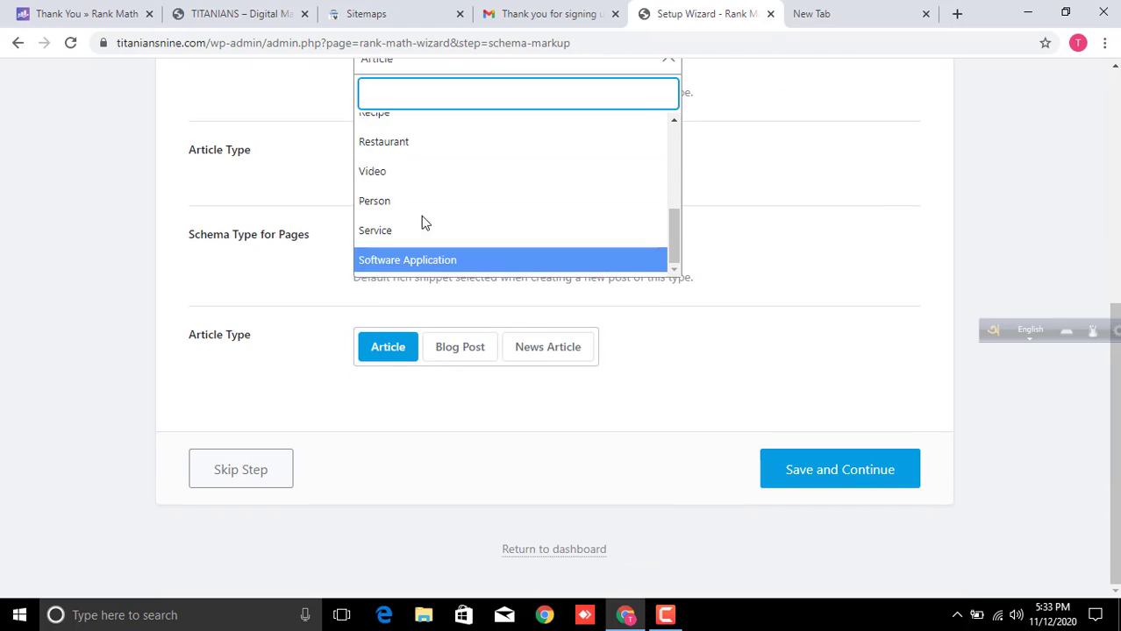
pyautogui.scroll(5, 439, 237)
pyautogui.scroll(3, 925, 340)
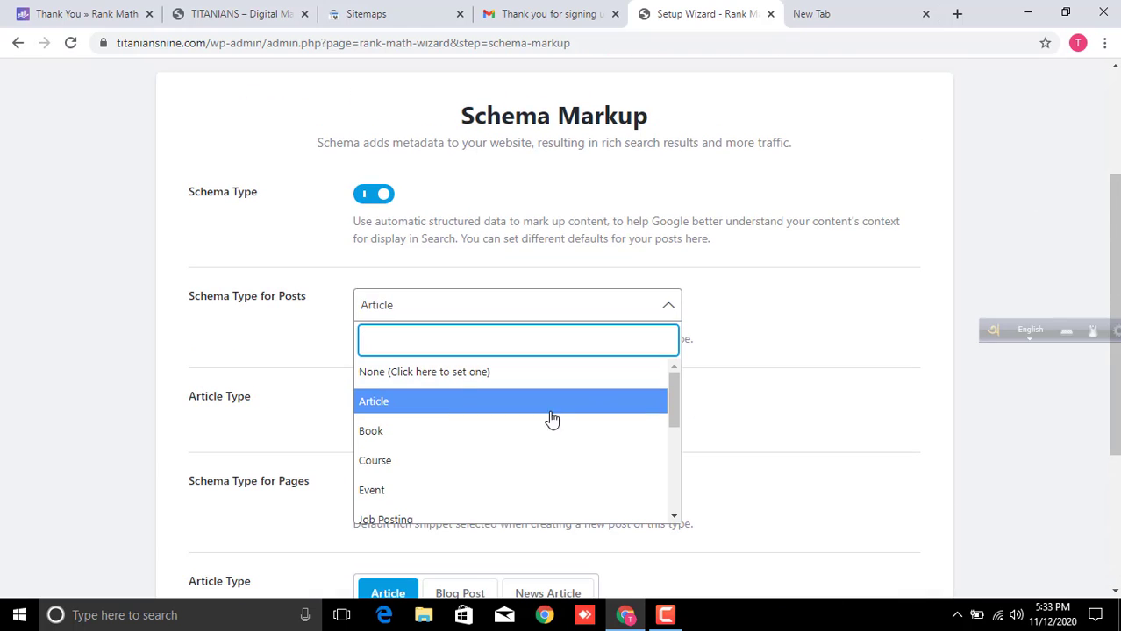
pyautogui.click(403, 406)
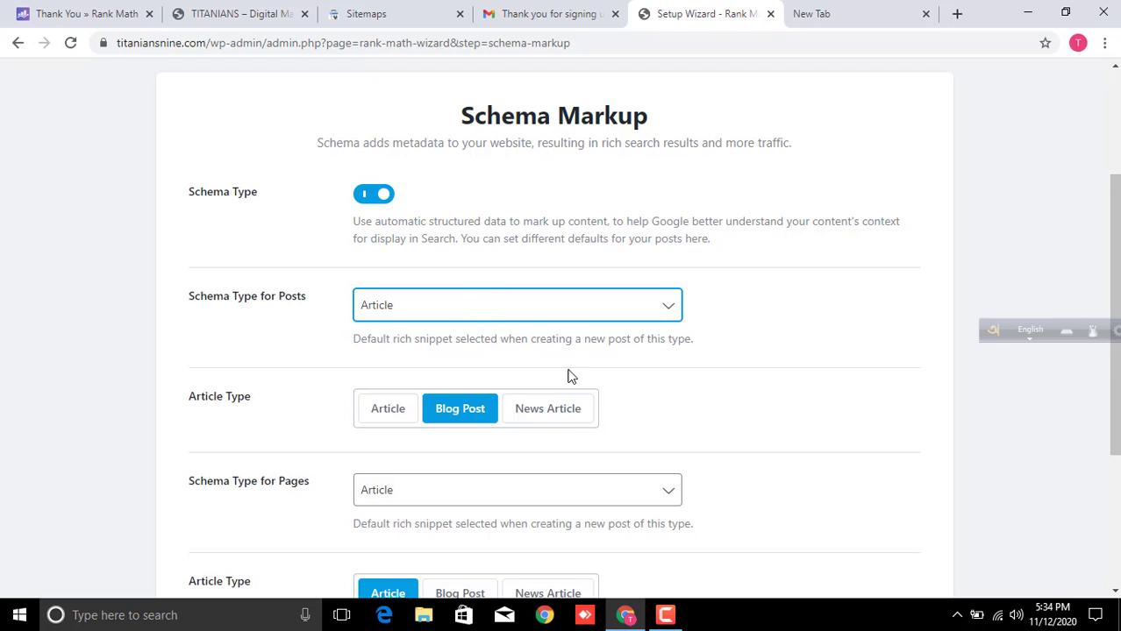
# Switch to Google Search Console and open Web Tools from the legacy tools and reports.
pyautogui.click(351, 13)
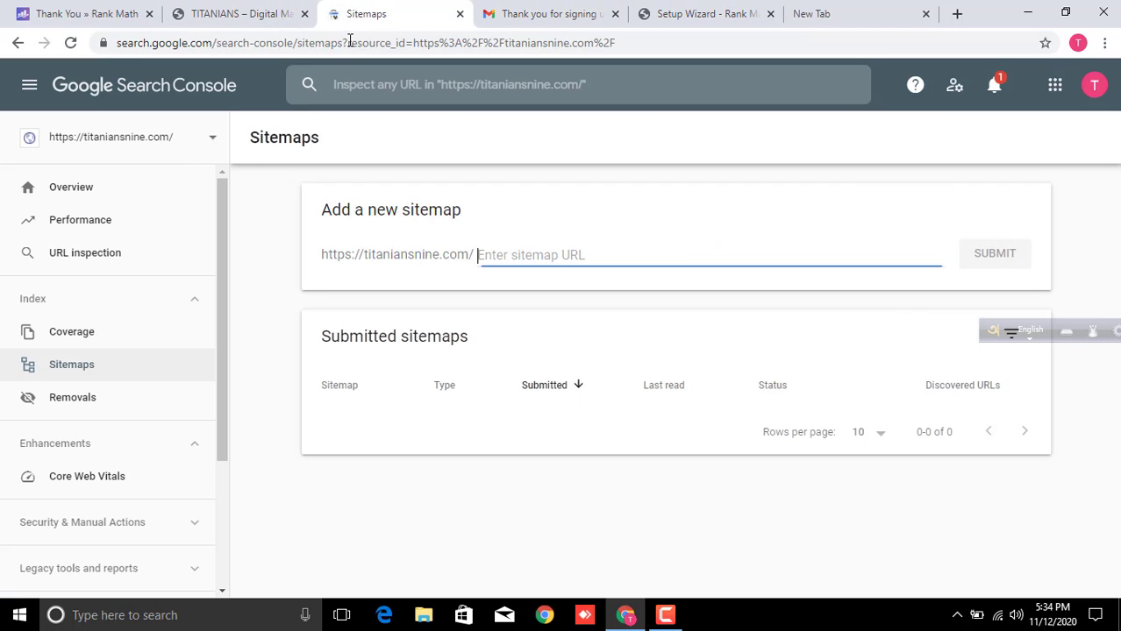
pyautogui.scroll(-1, 106, 513)
pyautogui.scroll(-2, 110, 514)
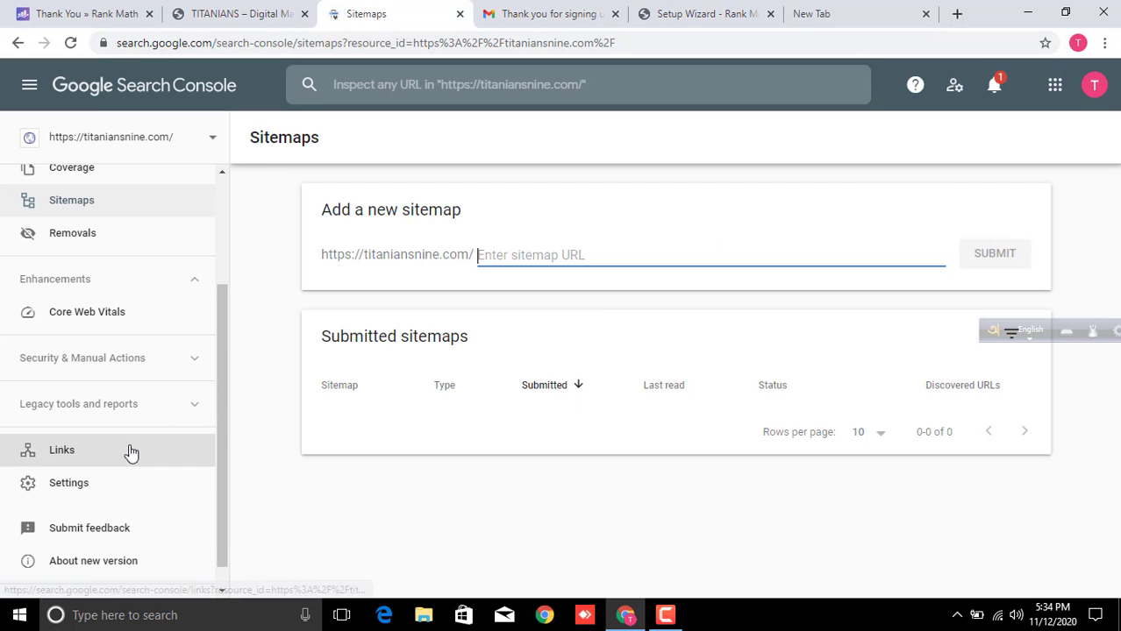
pyautogui.click(164, 412)
pyautogui.scroll(-1, 92, 520)
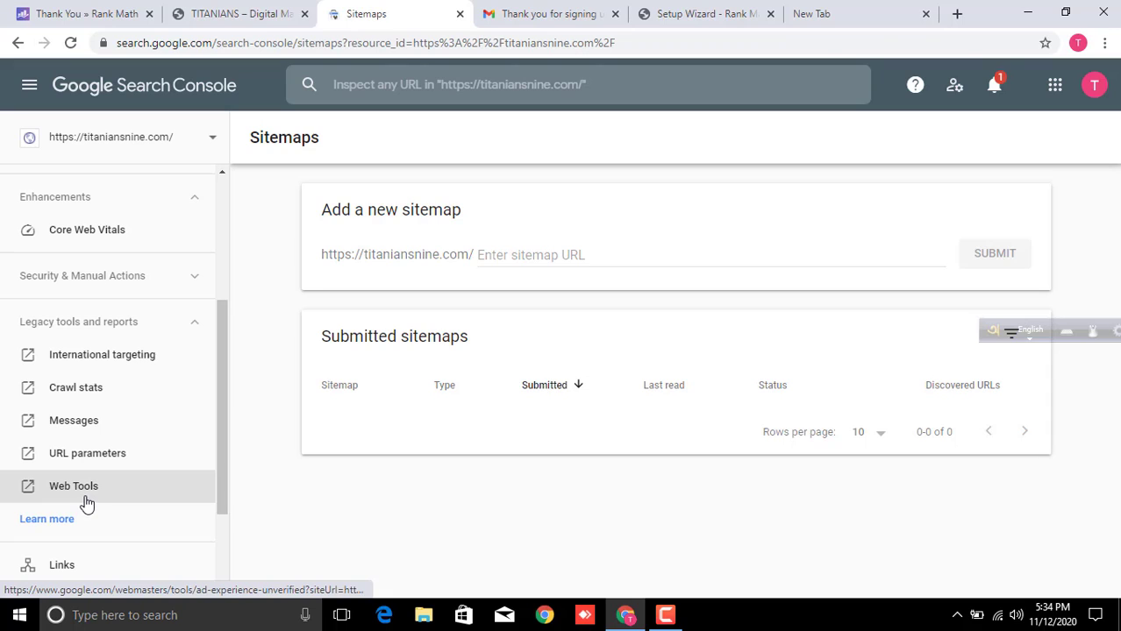
pyautogui.click(82, 500)
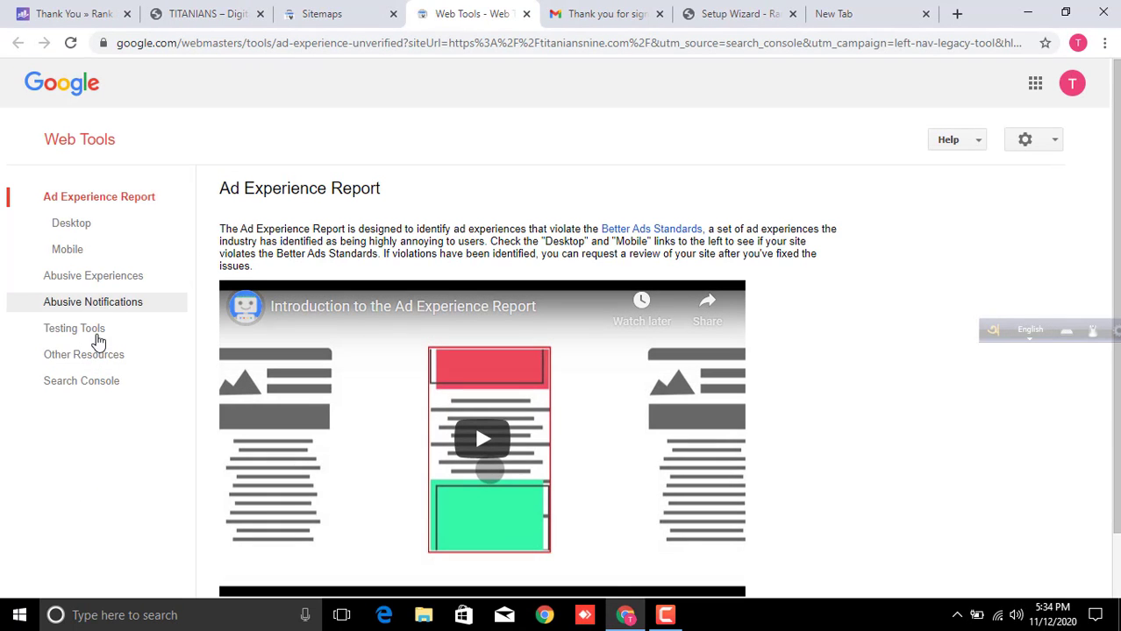
# Open the Structured Data Markup Helper from the testing tools and examine the data types it offers for websites.
pyautogui.click(78, 334)
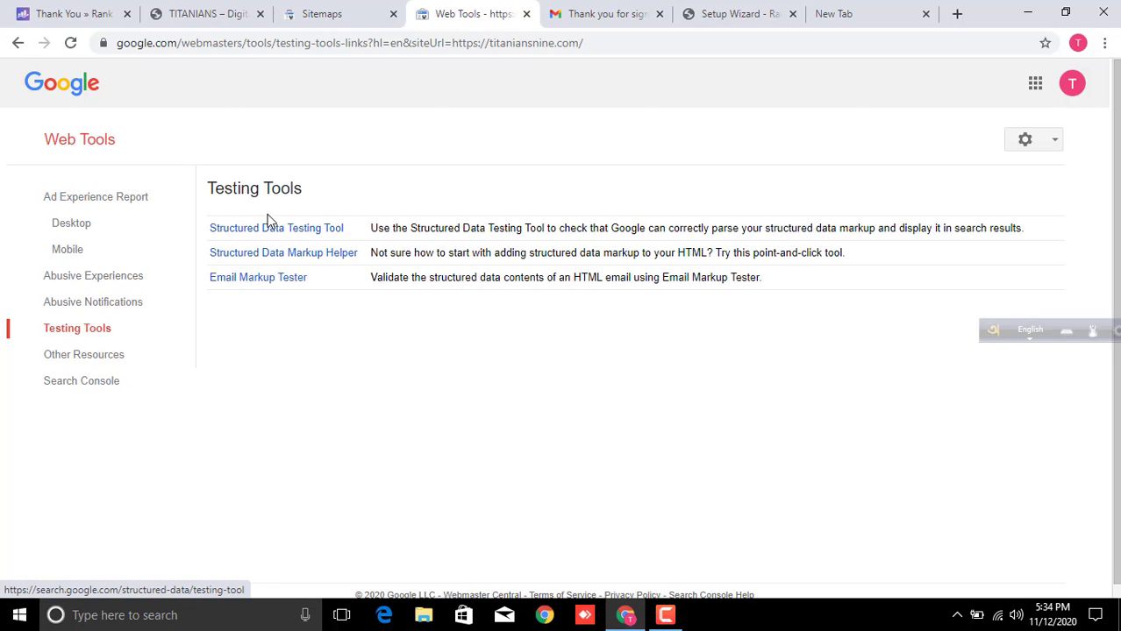
pyautogui.click(303, 254)
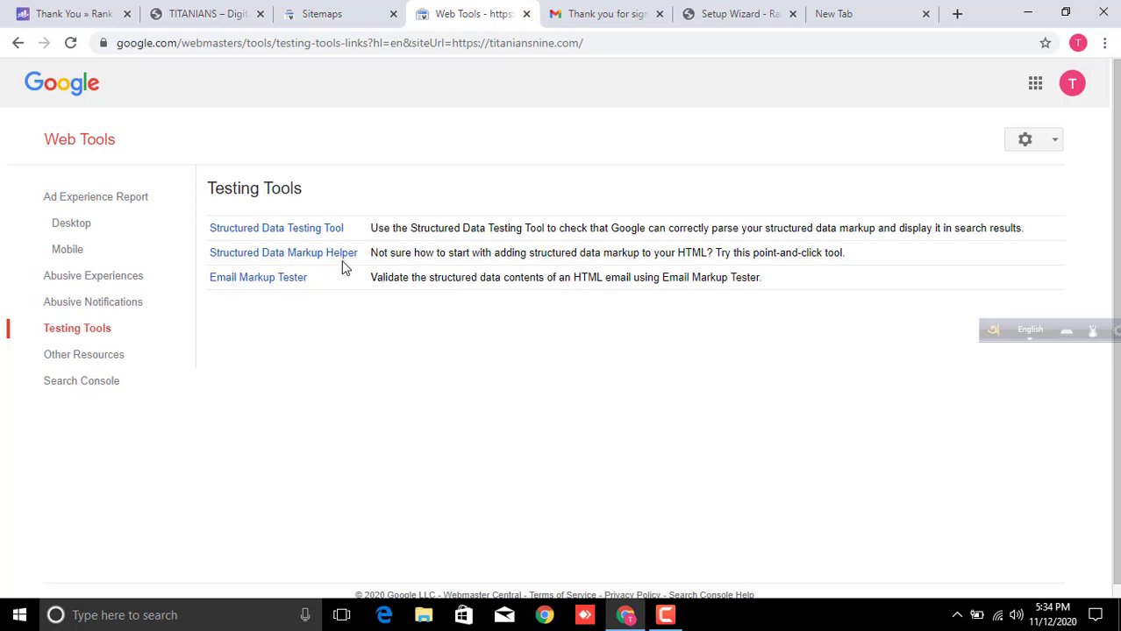
pyautogui.click(311, 256)
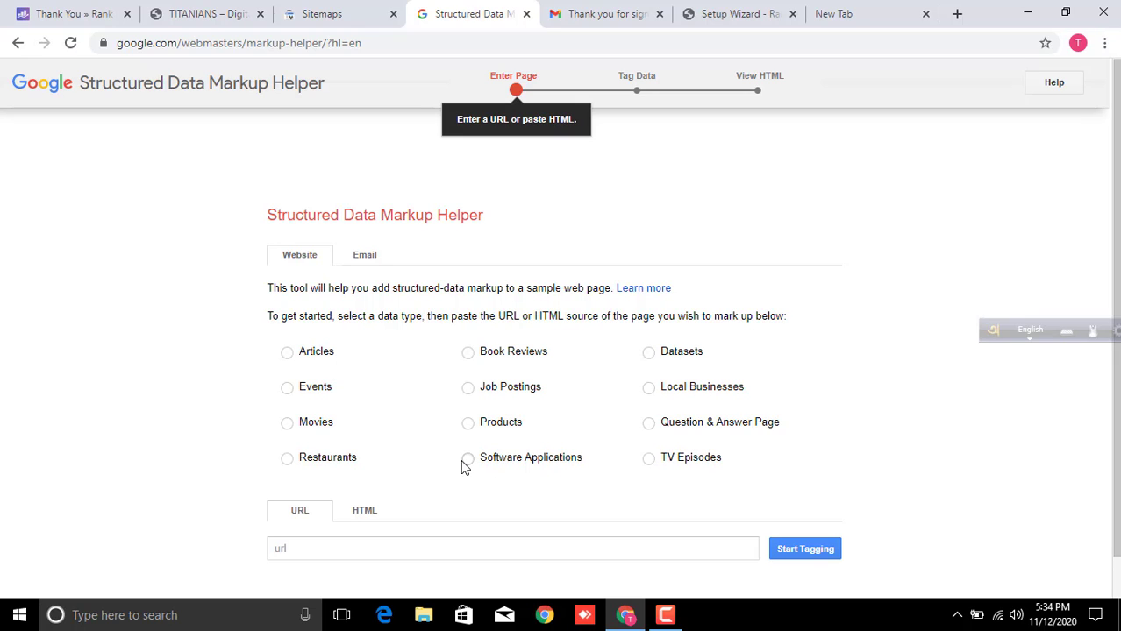
pyautogui.scroll(-1, 463, 464)
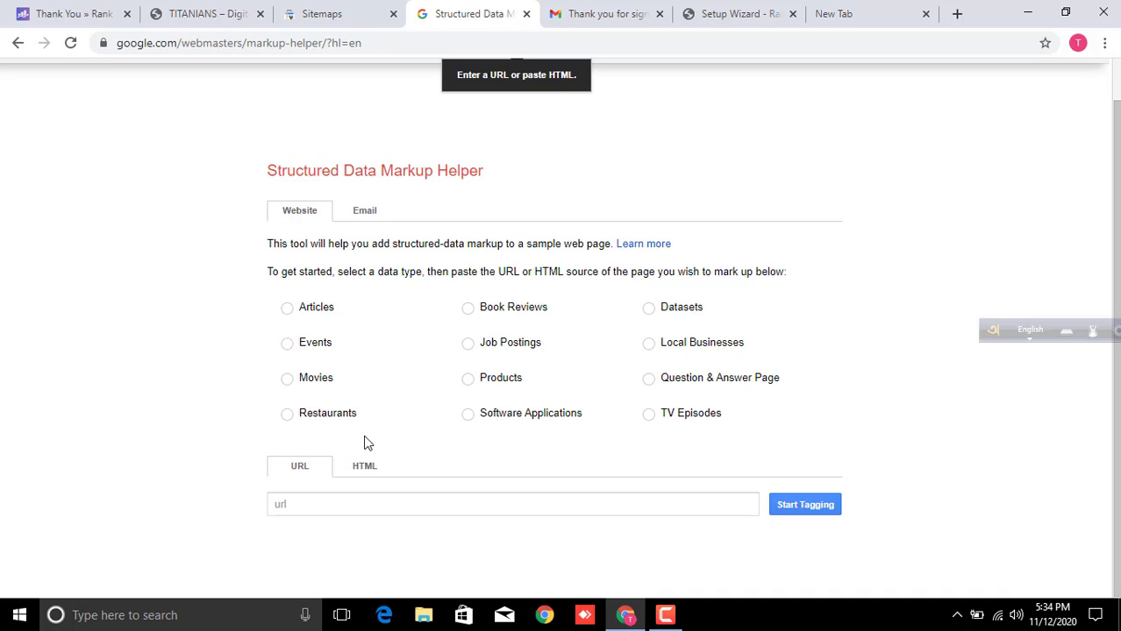
pyautogui.click(242, 9)
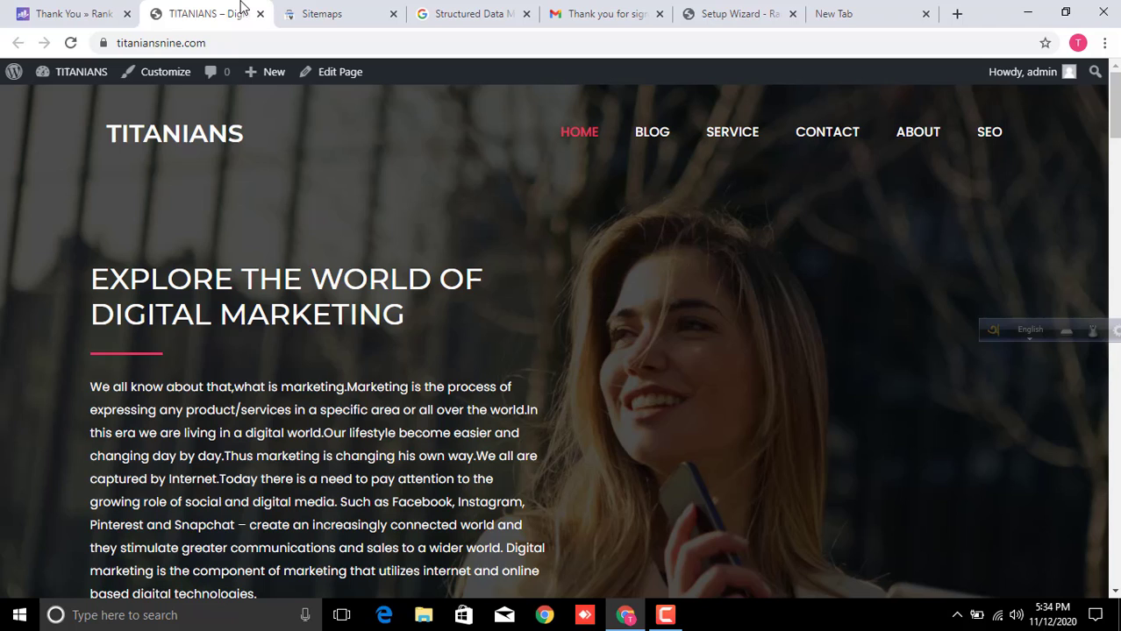
pyautogui.click(735, 11)
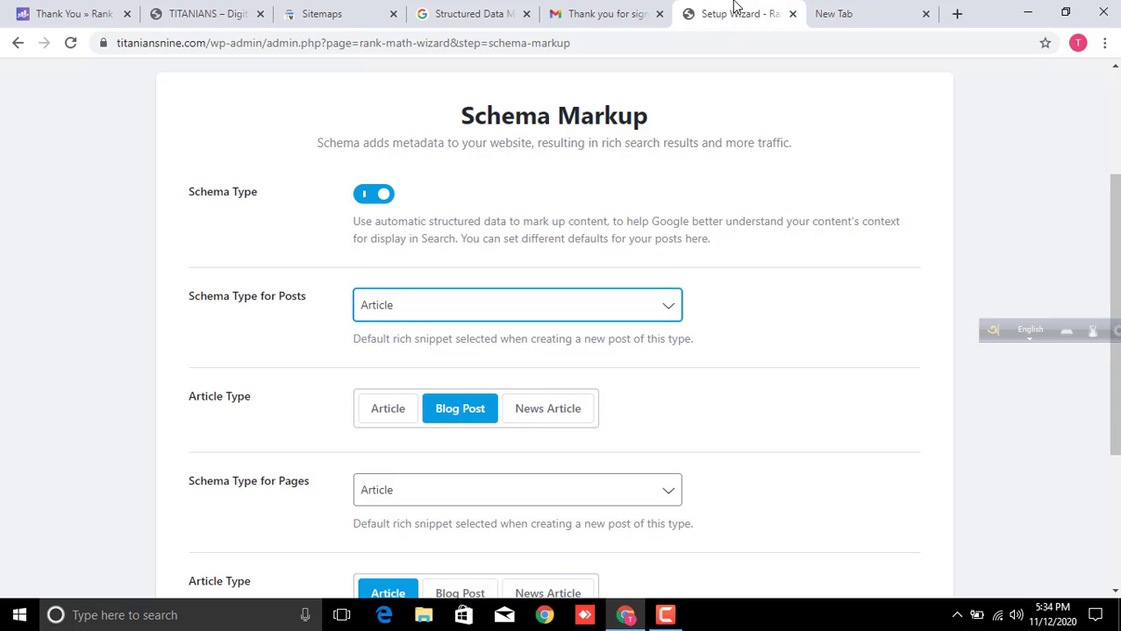
pyautogui.click(359, 7)
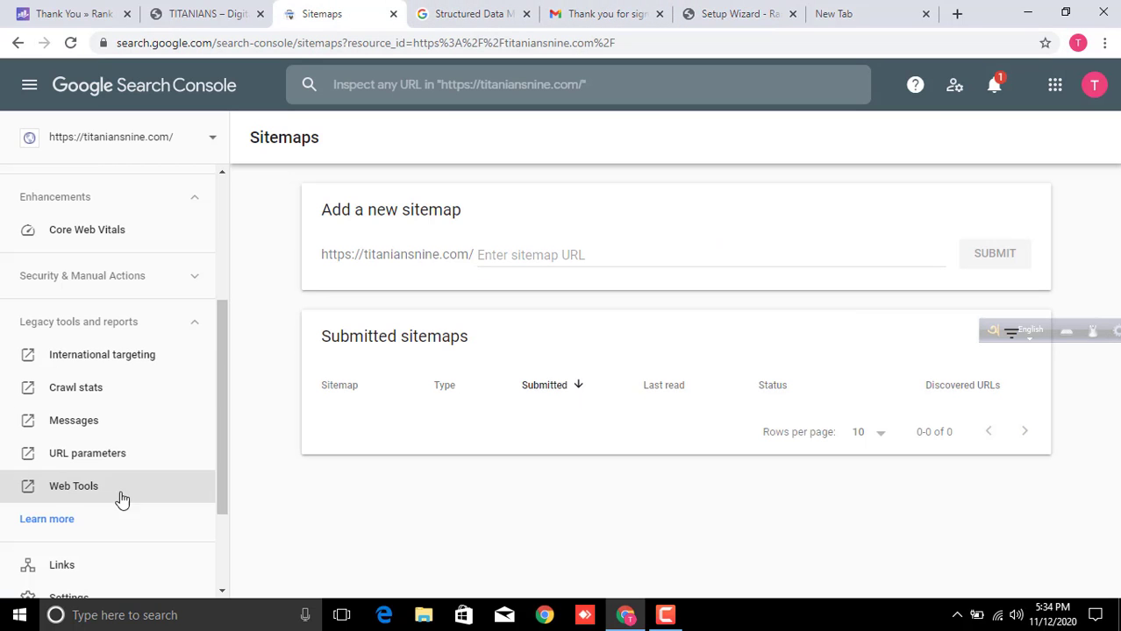
# Return to the Rank Math setup wizard and save the Schema Markup settings with Article for both posts and pages.
pyautogui.click(739, 13)
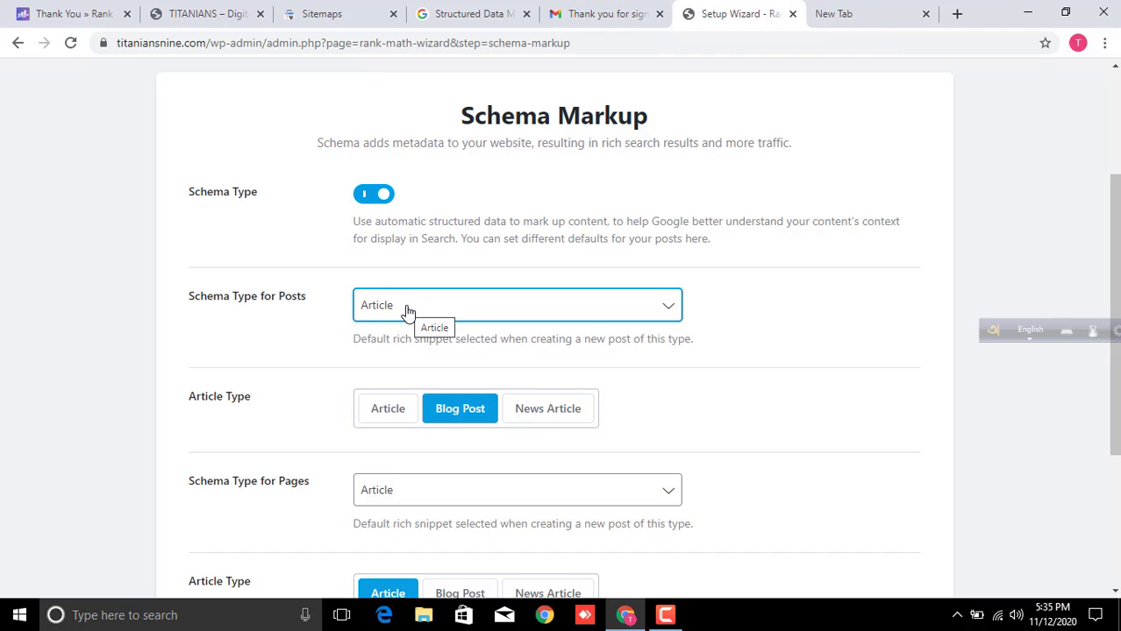
pyautogui.scroll(-3, 445, 324)
pyautogui.scroll(2, 441, 311)
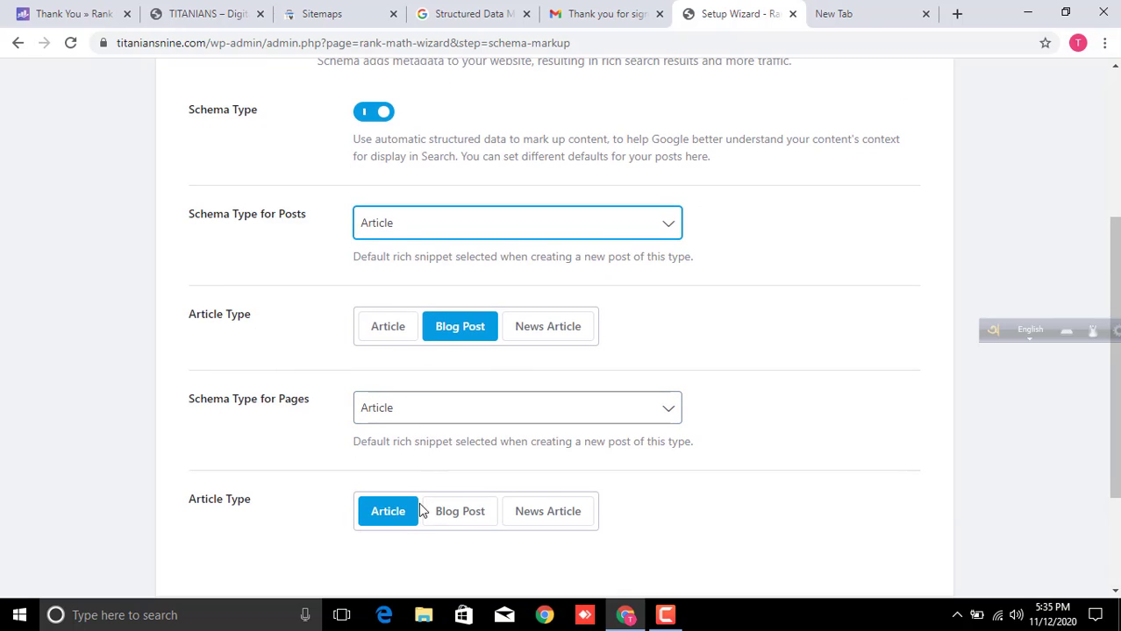
pyautogui.scroll(-2, 422, 511)
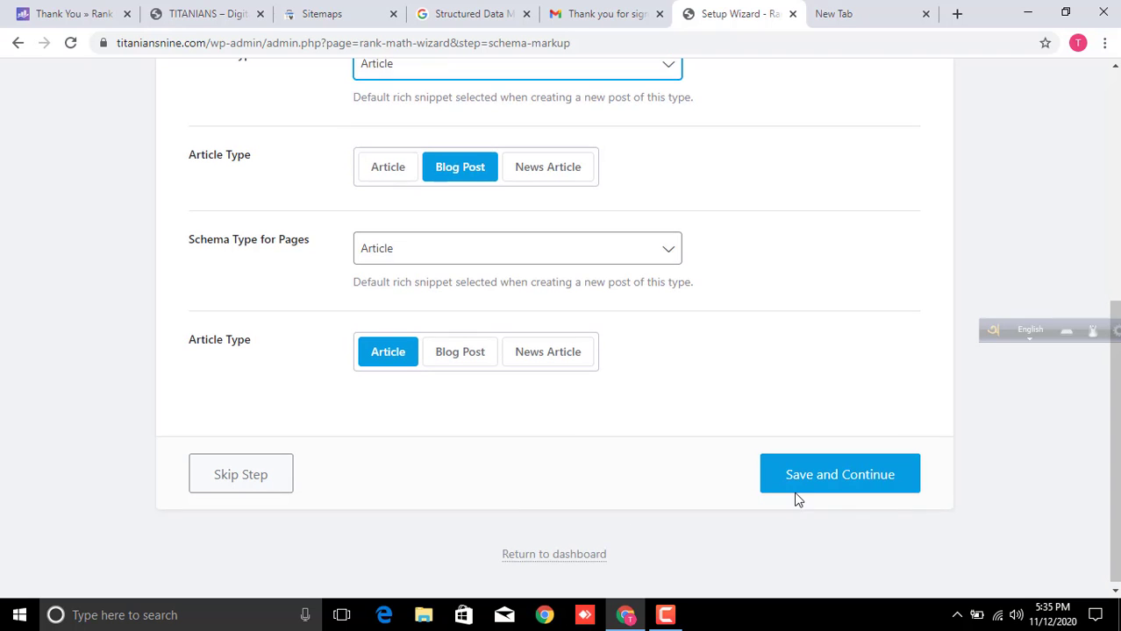
pyautogui.scroll(1, 795, 498)
pyautogui.scroll(-1, 842, 509)
pyautogui.click(835, 480)
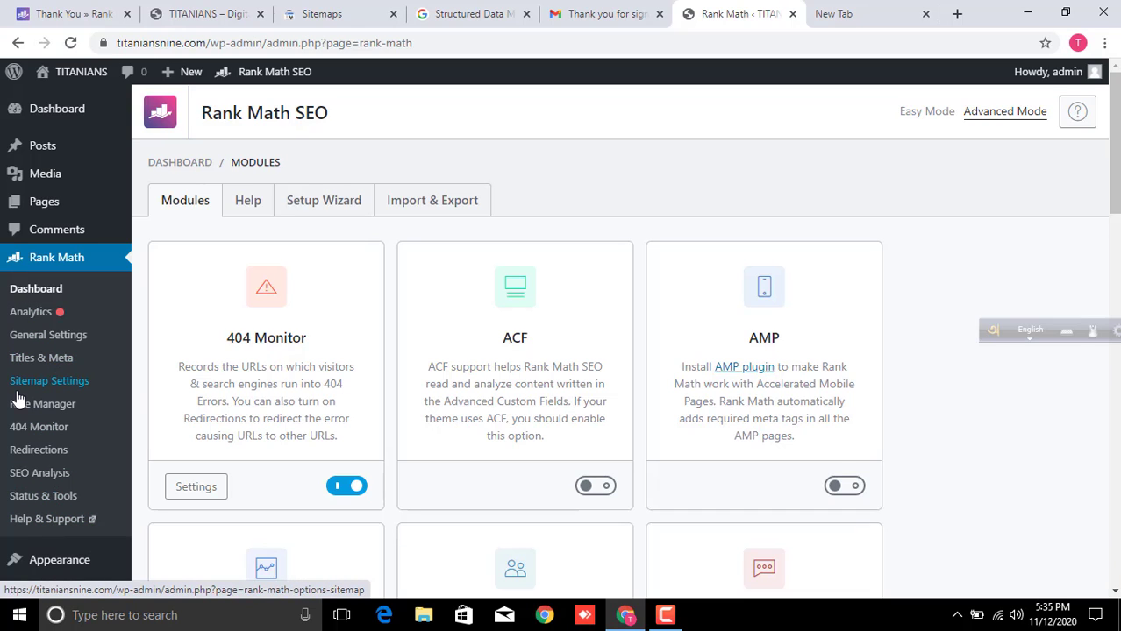
# Examine the Rank Math modules from 404 Monitor to WooCommerce and check which ones are enabled.
pyautogui.scroll(-1, 250, 320)
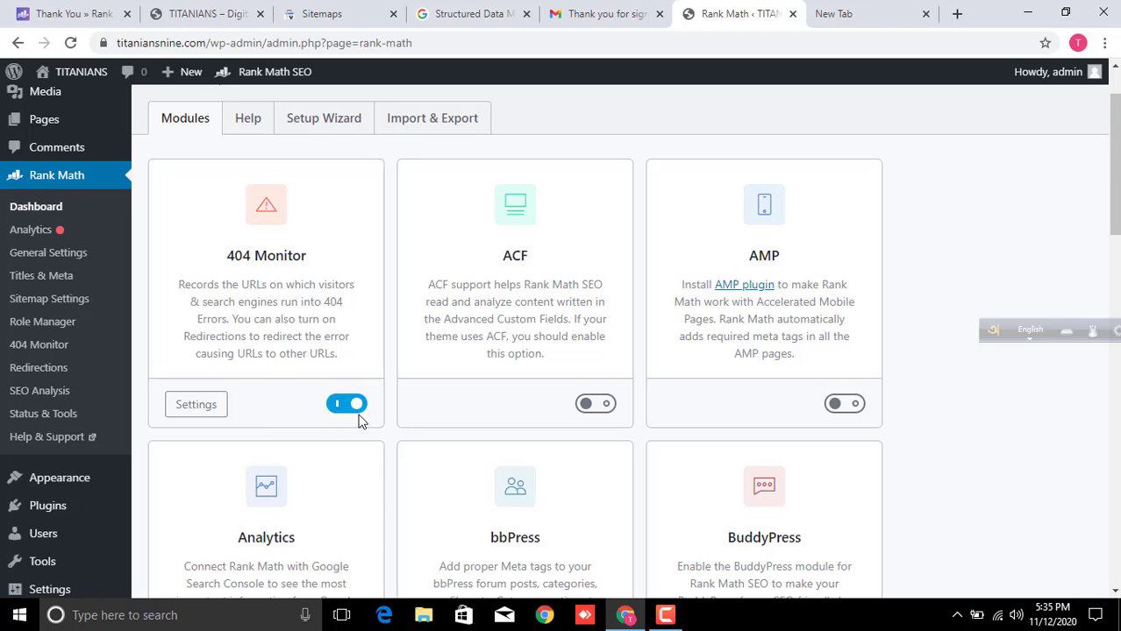
pyautogui.scroll(-5, 863, 393)
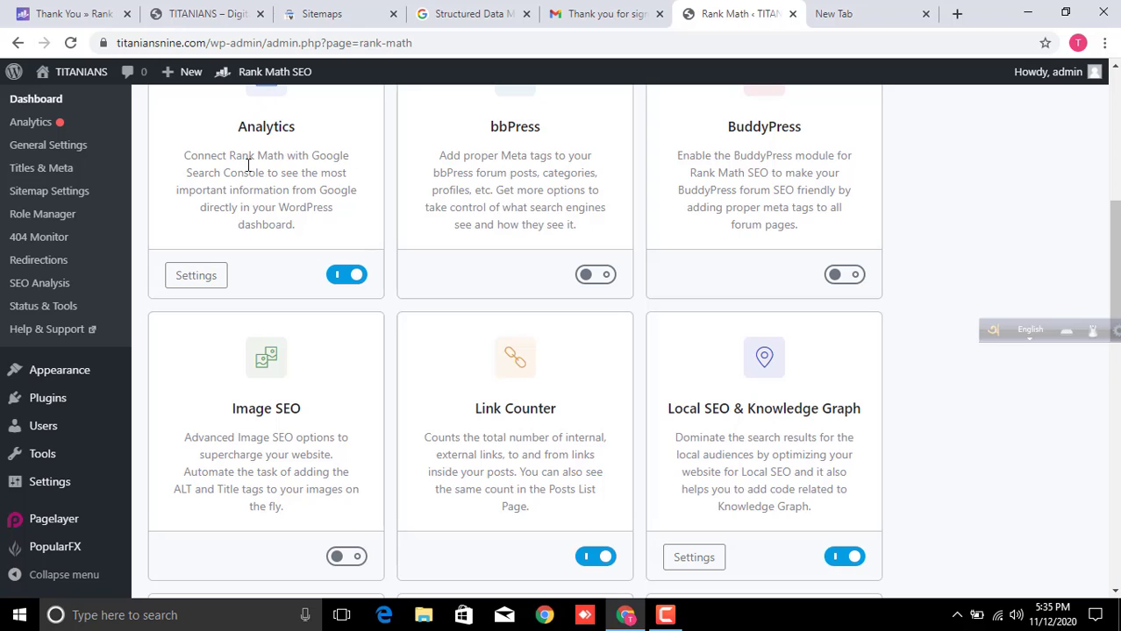
pyautogui.scroll(-2, 443, 372)
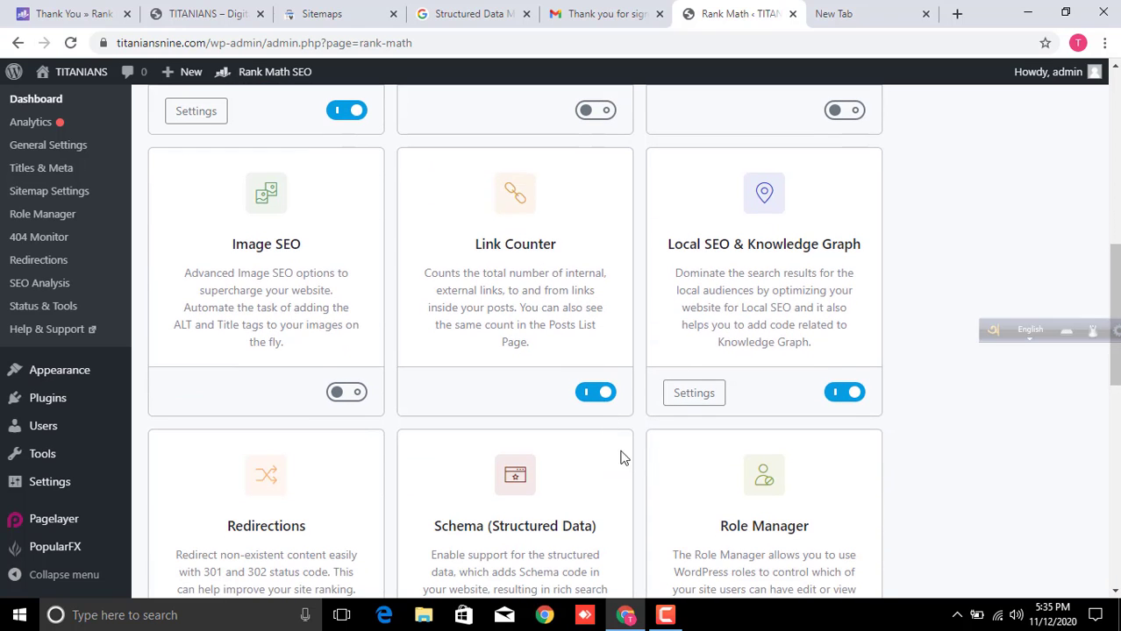
pyautogui.scroll(-3, 618, 439)
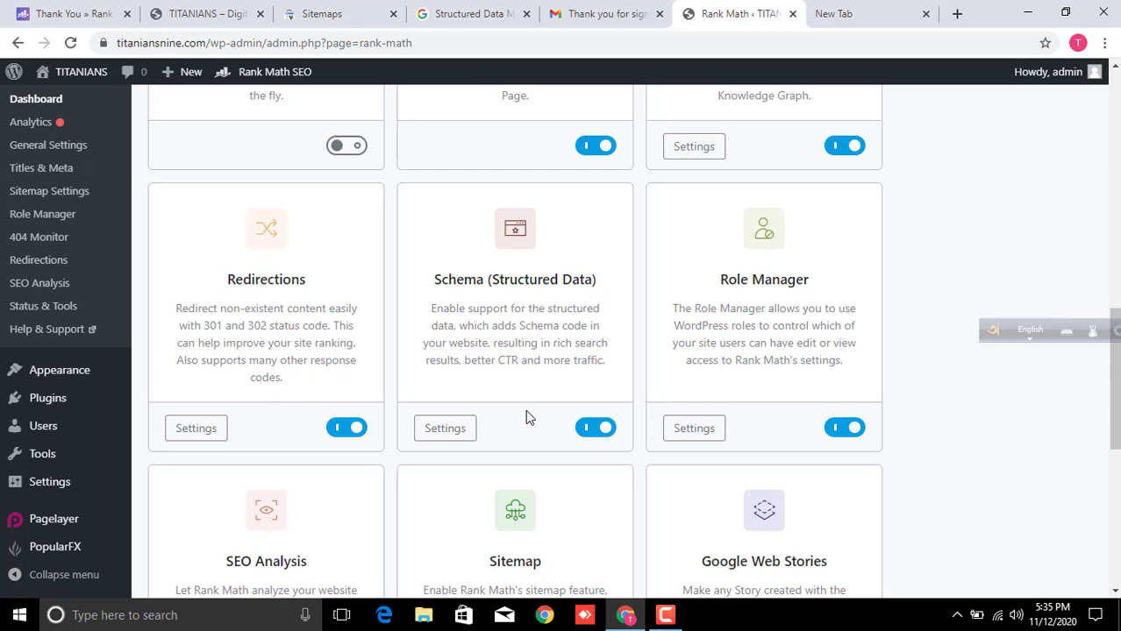
pyautogui.scroll(-3, 658, 437)
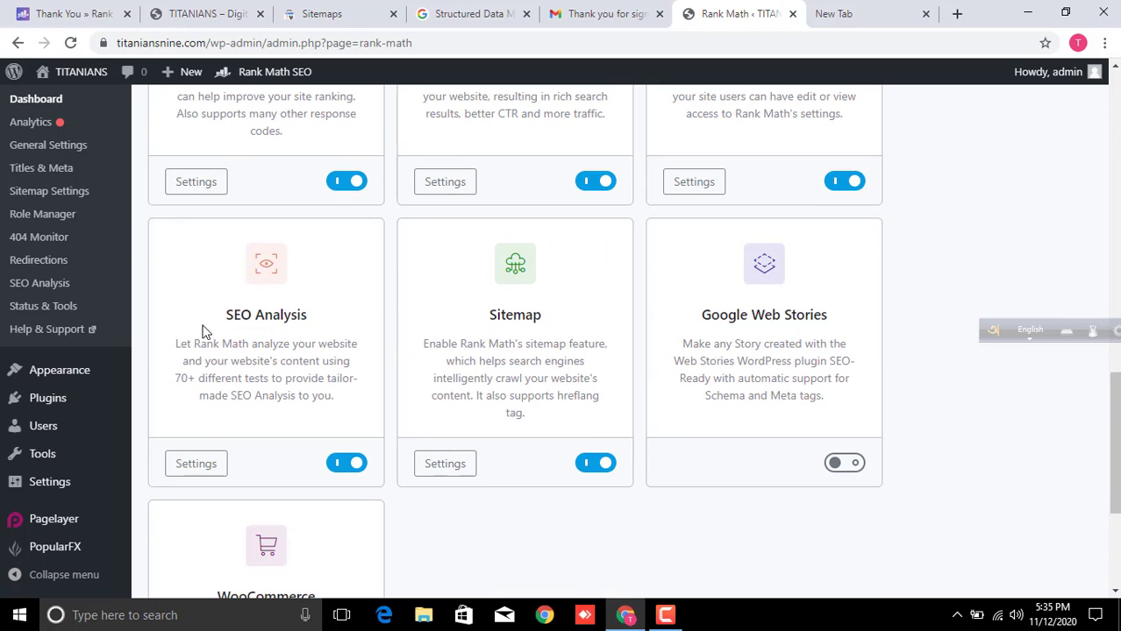
pyautogui.scroll(-3, 675, 416)
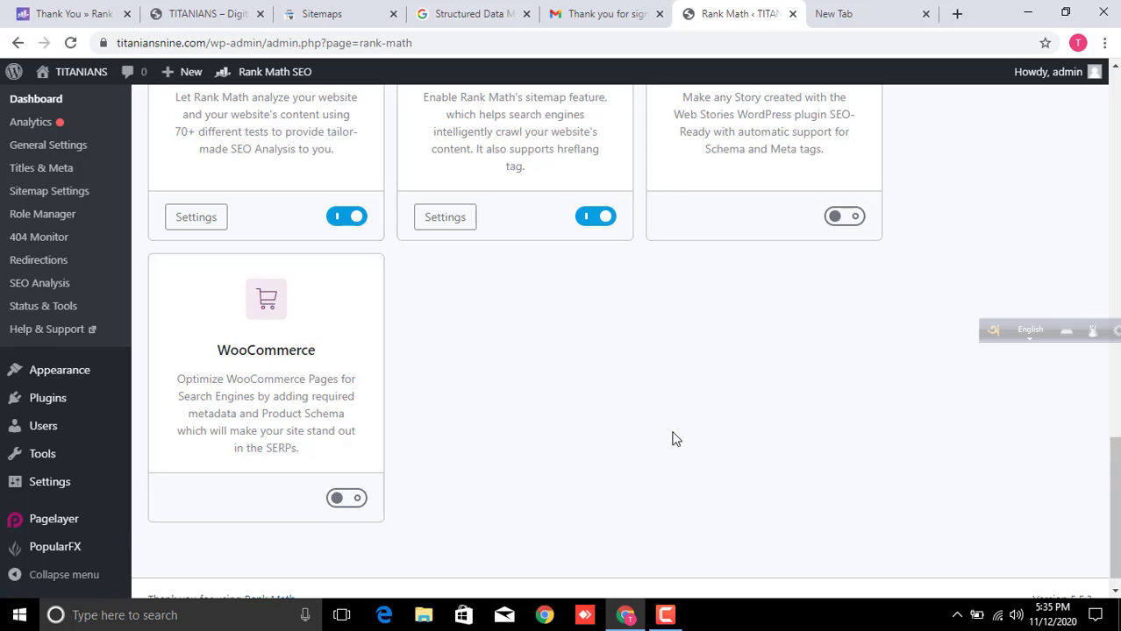
pyautogui.scroll(15, 672, 437)
pyautogui.scroll(1, 681, 438)
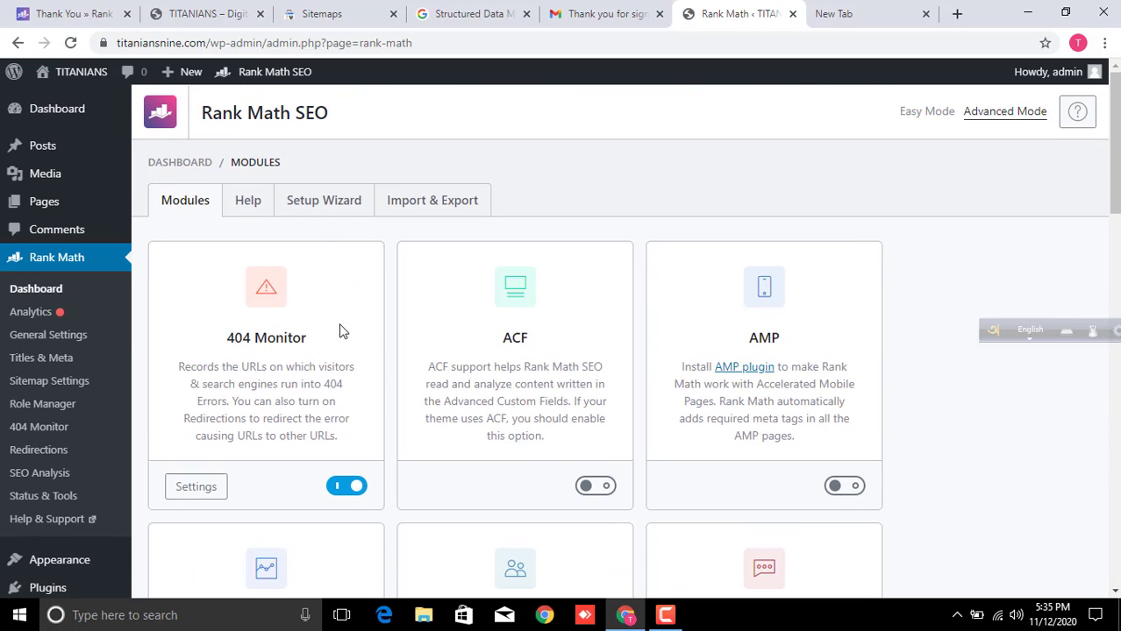
# Open the Setup Wizard from the Rank Math dashboard, look at its mode choices, and return to the modules.
pyautogui.click(317, 211)
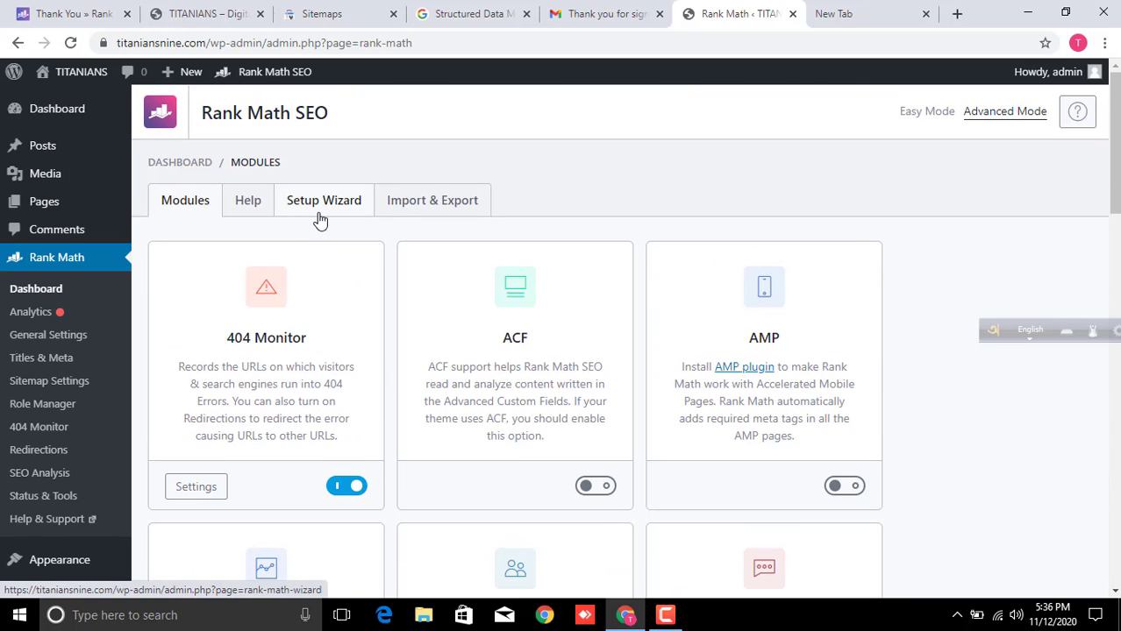
pyautogui.scroll(-1, 536, 445)
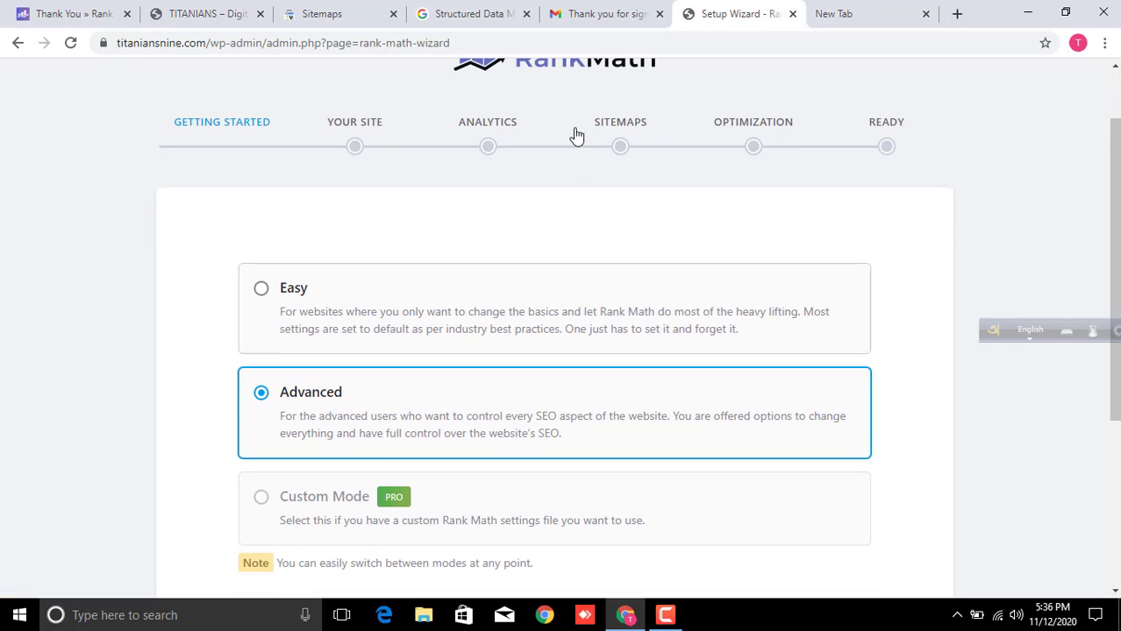
pyautogui.click(17, 42)
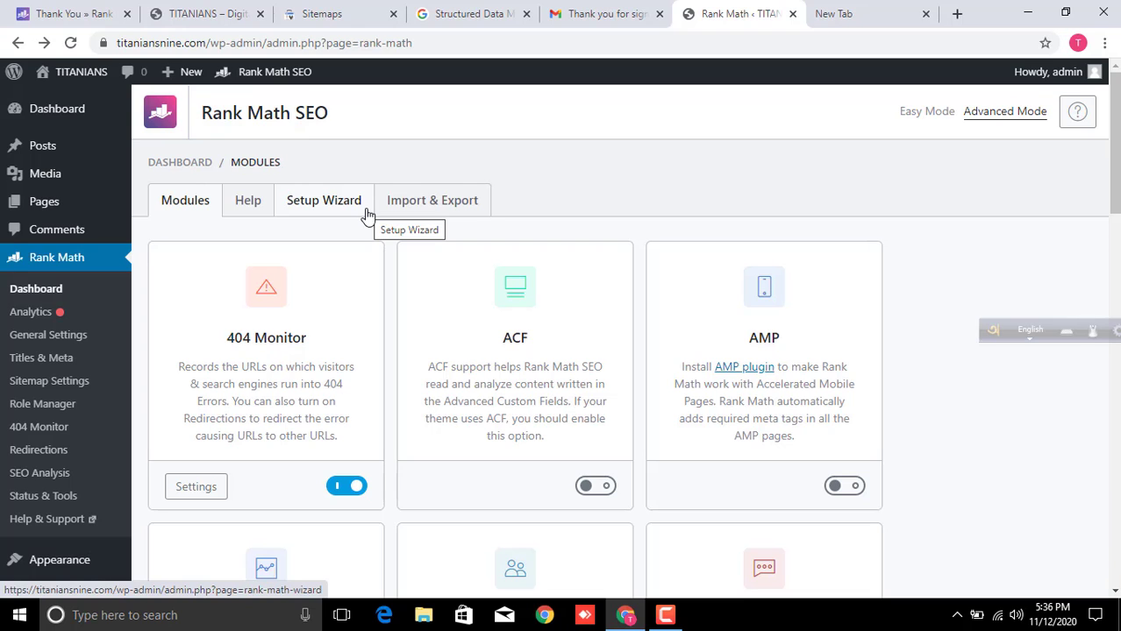
# Look through the module cards once more, from 404 Monitor down to WooCommerce and back.
pyautogui.scroll(-2, 768, 307)
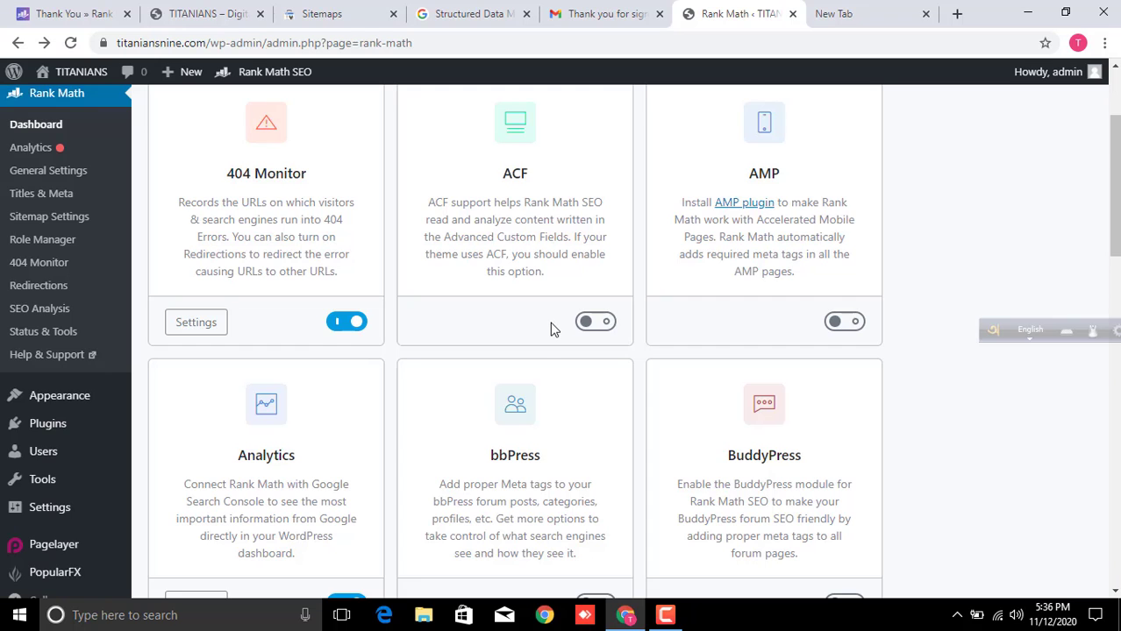
pyautogui.scroll(-5, 554, 329)
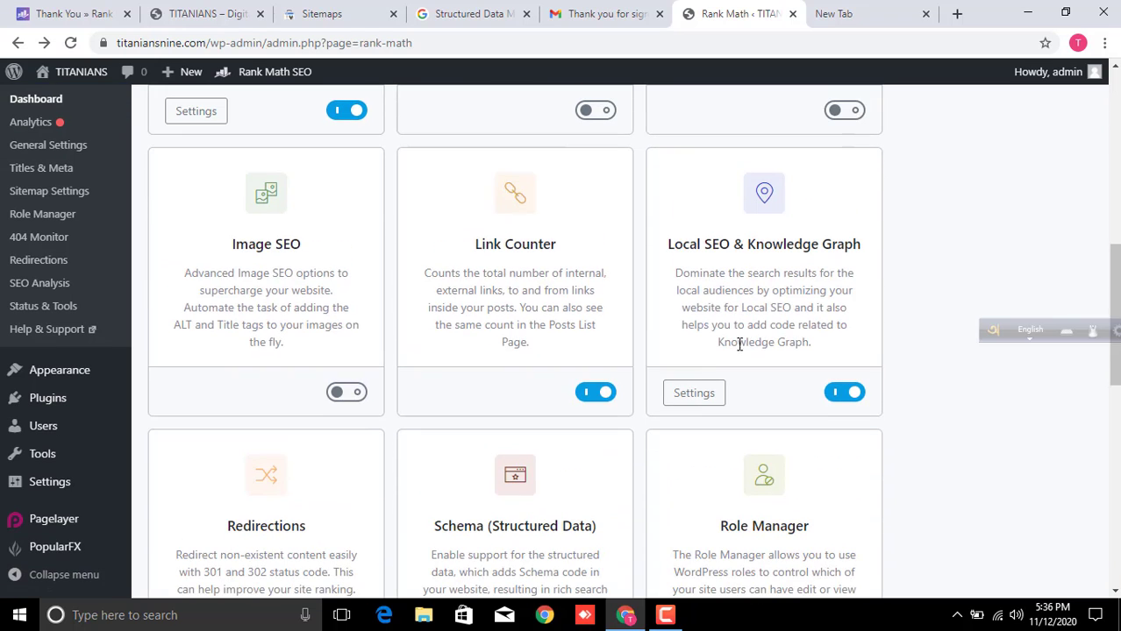
pyautogui.scroll(-3, 747, 313)
pyautogui.scroll(3, 733, 313)
pyautogui.scroll(-2, 735, 322)
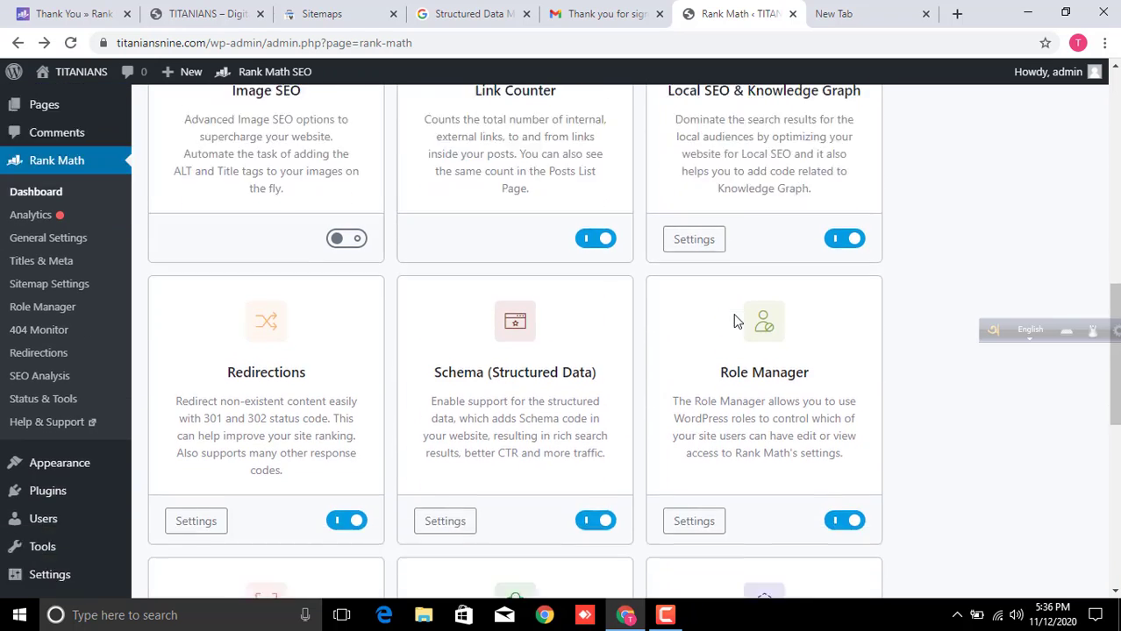
pyautogui.scroll(-6, 736, 319)
pyautogui.scroll(2, 737, 314)
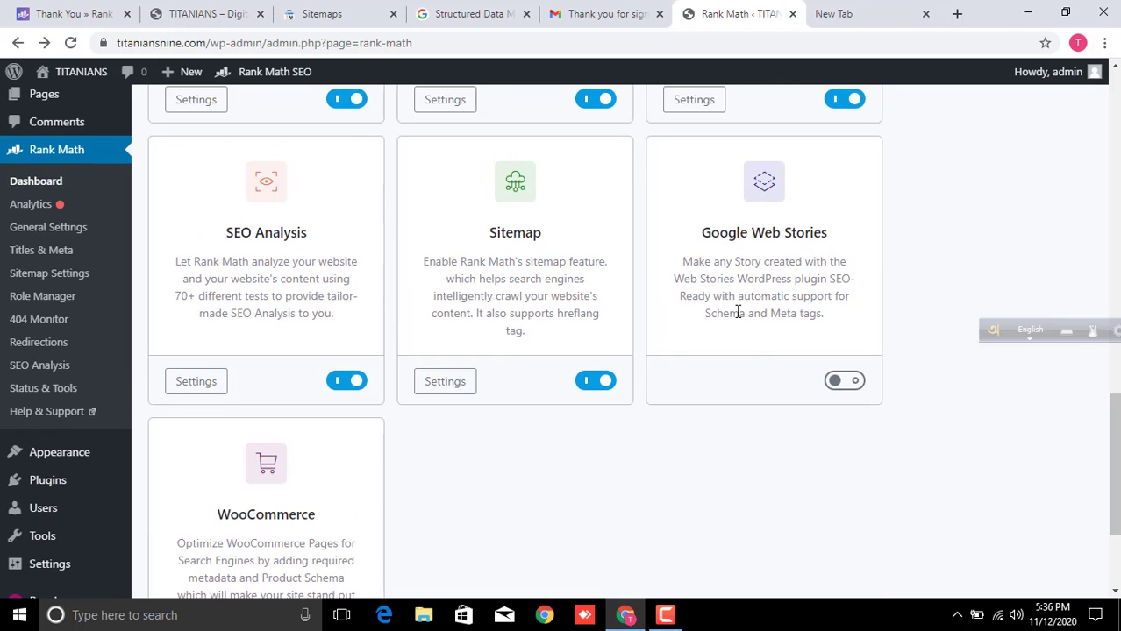
pyautogui.scroll(12, 645, 344)
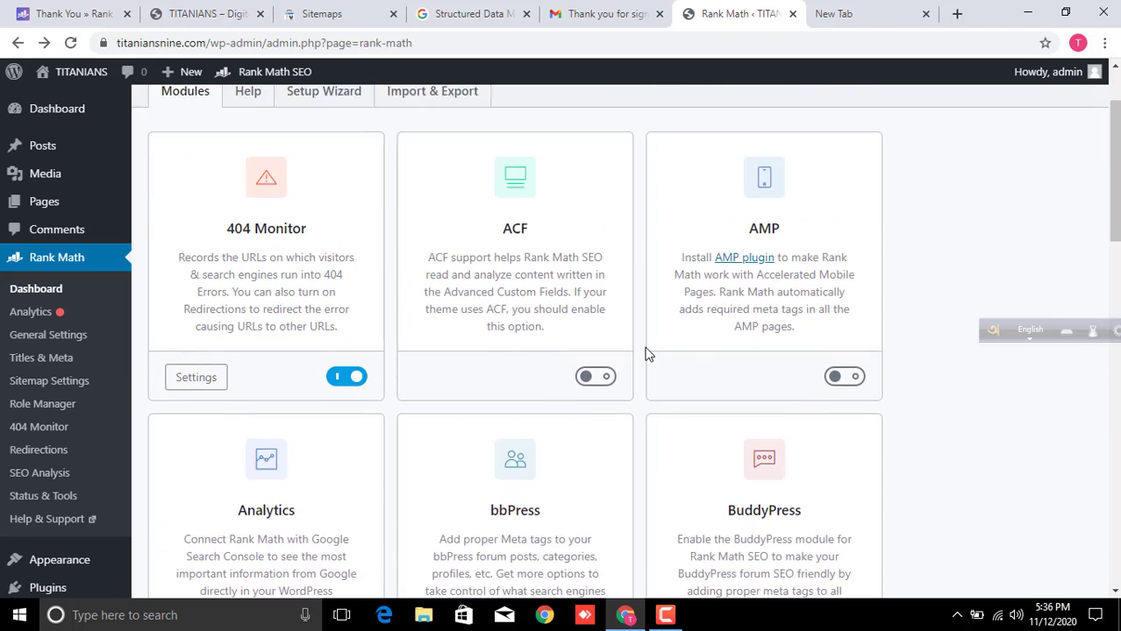
pyautogui.scroll(2, 646, 353)
# Open Rank Math's Analytics page and read the benefits of connecting a Google account.
pyautogui.click(38, 323)
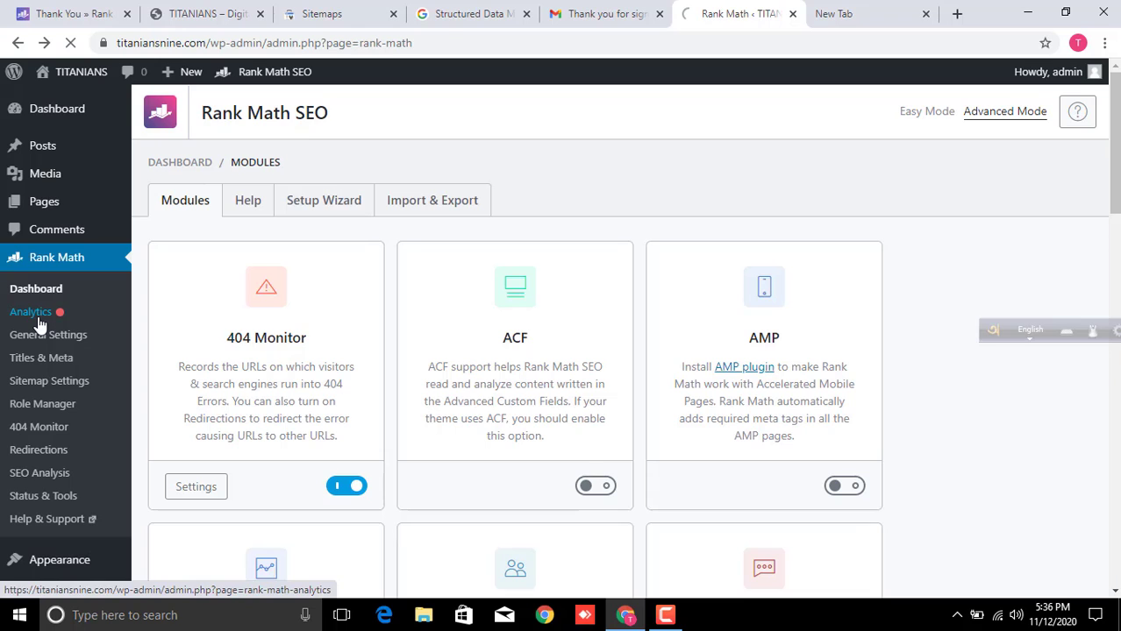
pyautogui.scroll(-2, 45, 326)
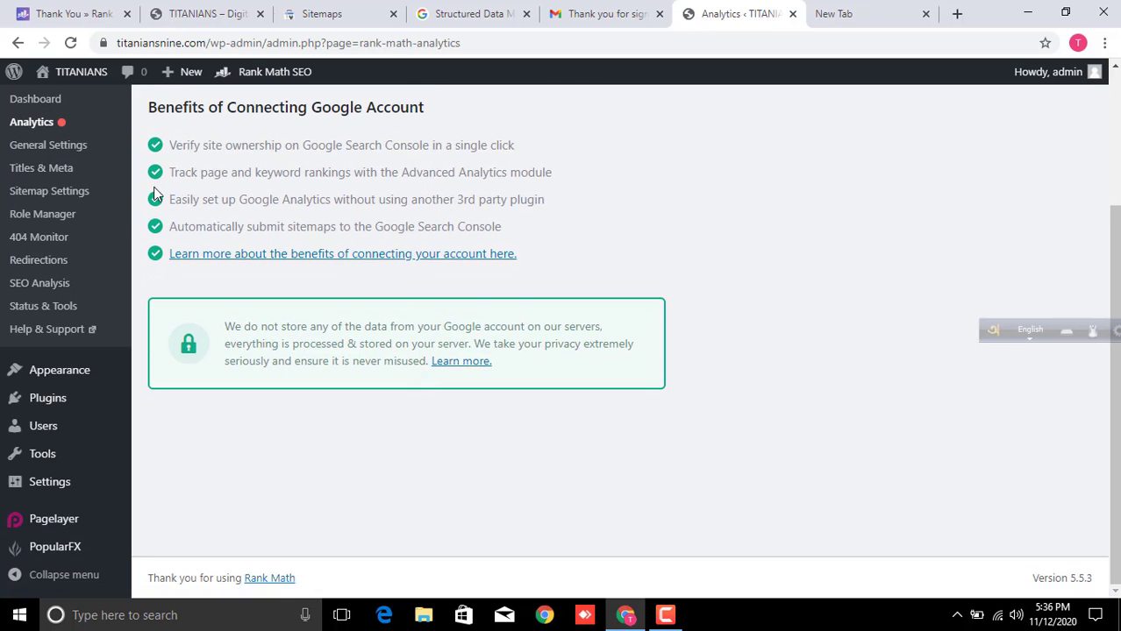
pyautogui.scroll(2, 154, 193)
# Open Rank Math's General Settings and review the Links options, from Strip Category Base to the nofollow domain lists.
pyautogui.click(48, 312)
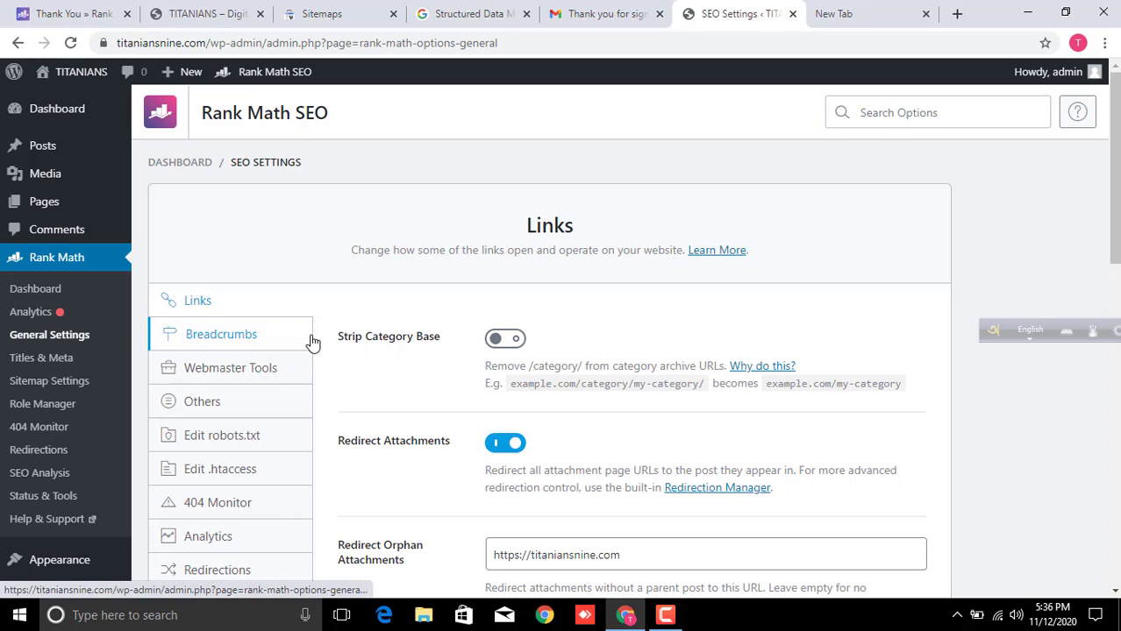
pyautogui.scroll(-1, 376, 317)
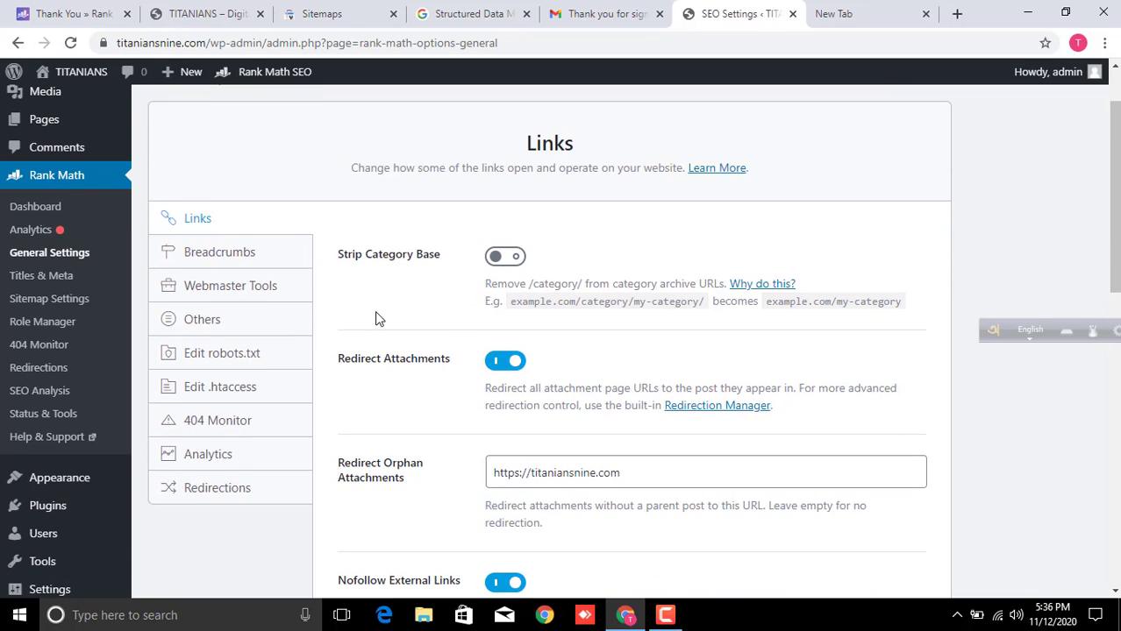
pyautogui.scroll(-1, 377, 318)
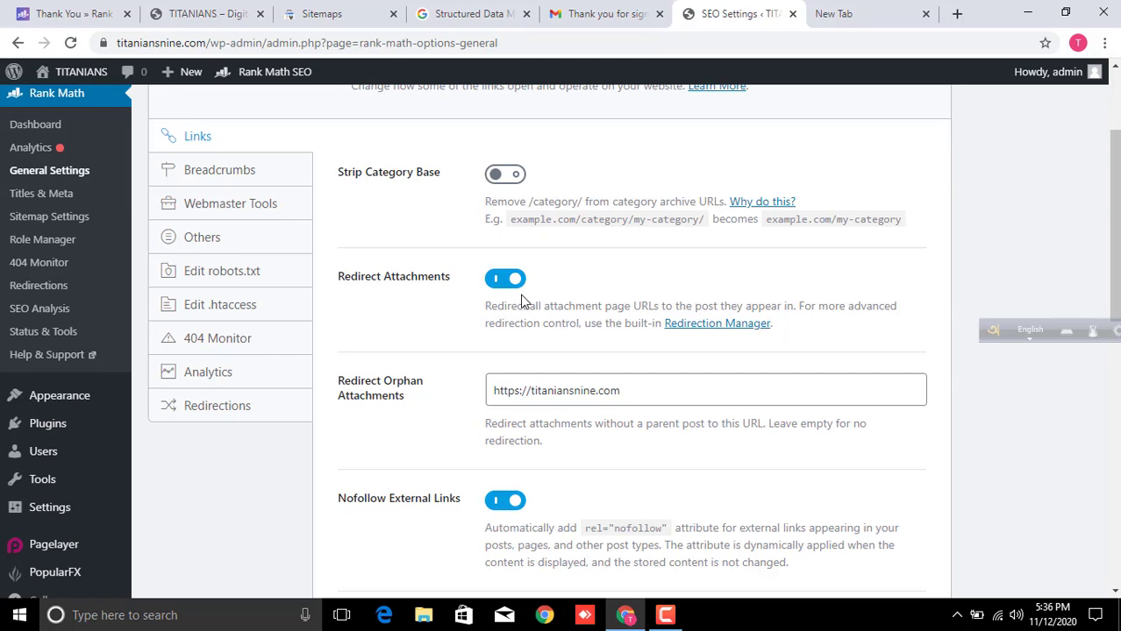
pyautogui.scroll(-2, 520, 301)
pyautogui.scroll(-2, 552, 347)
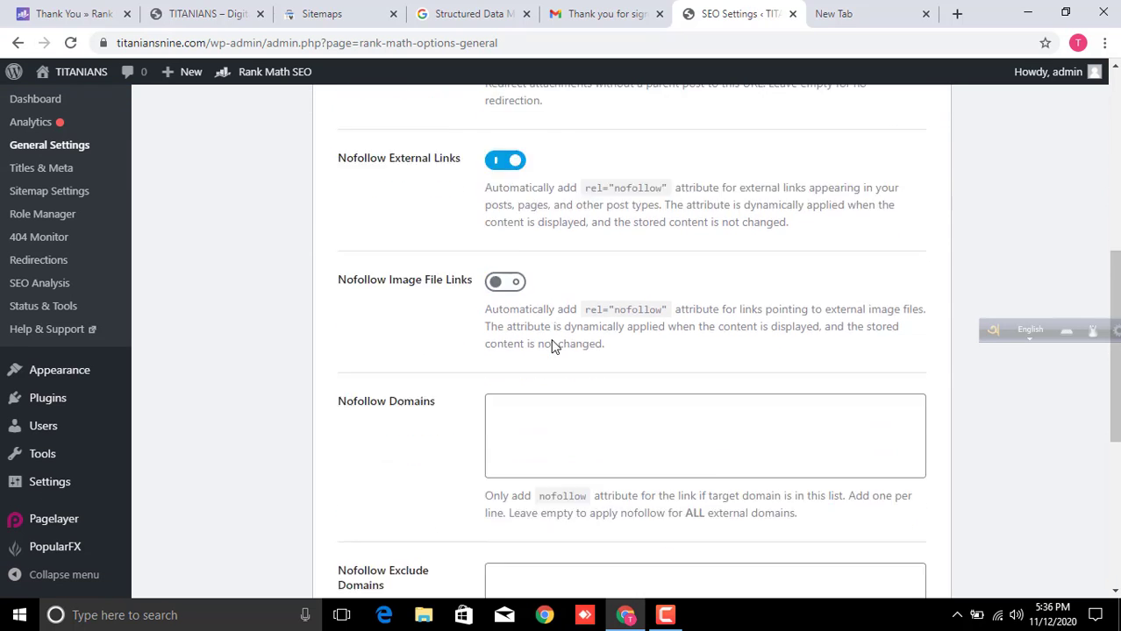
pyautogui.scroll(-1, 491, 333)
pyautogui.scroll(3, 483, 334)
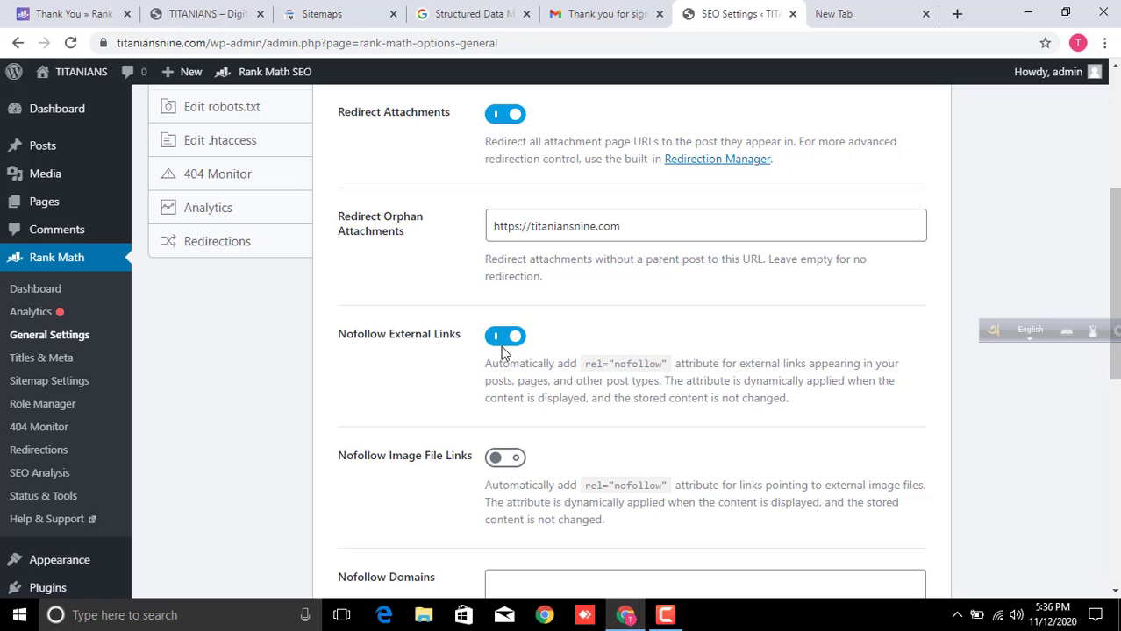
pyautogui.scroll(4, 503, 350)
pyautogui.scroll(-2, 458, 332)
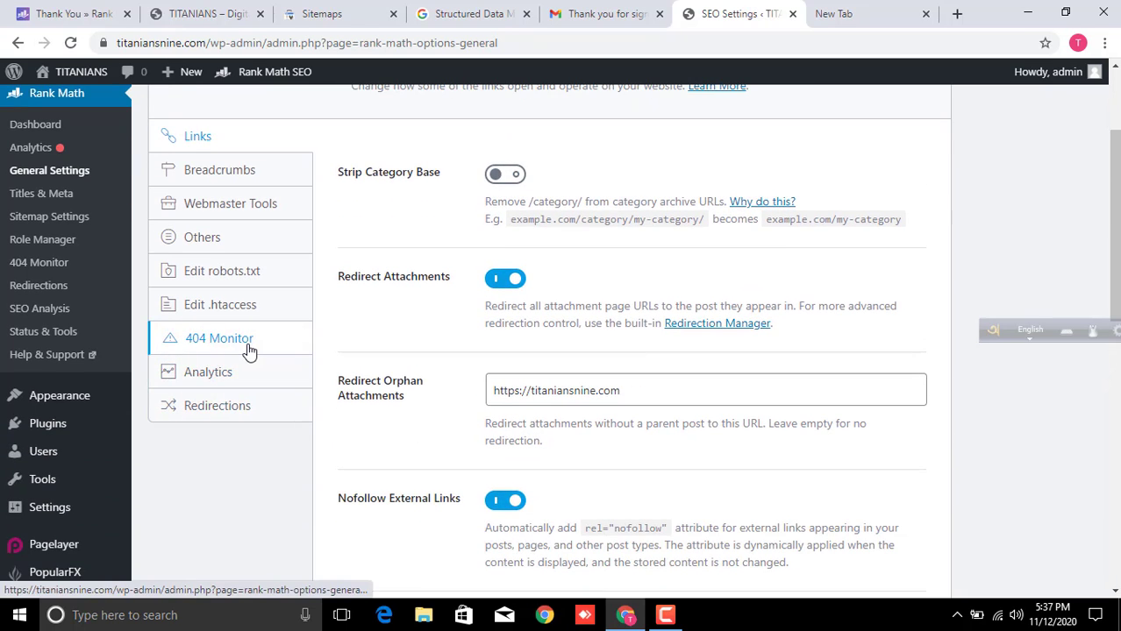
# View the robots.txt content in General Settings, and switch to the Webmaster Tools settings.
pyautogui.click(228, 279)
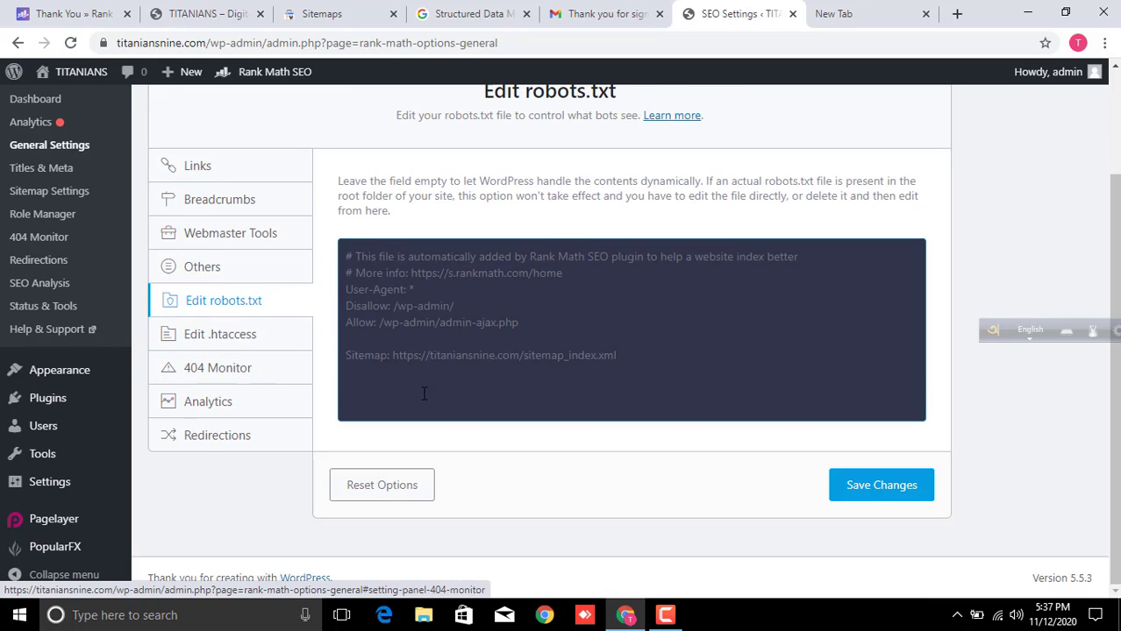
pyautogui.click(201, 274)
pyautogui.click(243, 238)
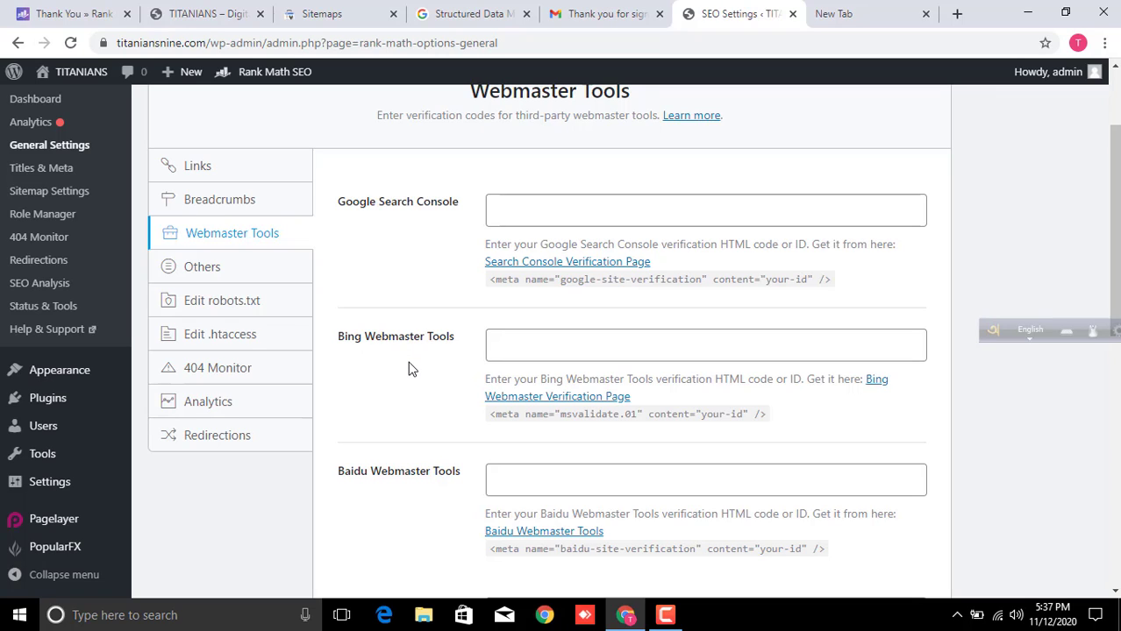
# Examine the Google Search Console and Bing Webmaster Tools verification fields and their verification page links.
pyautogui.scroll(-2, 408, 368)
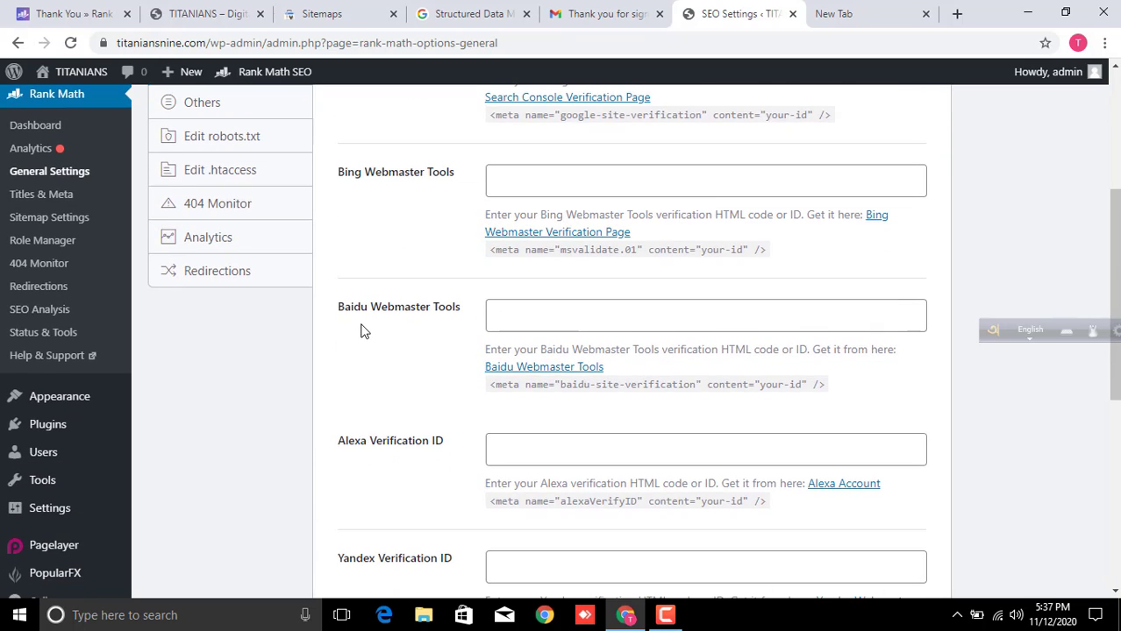
pyautogui.scroll(3, 362, 331)
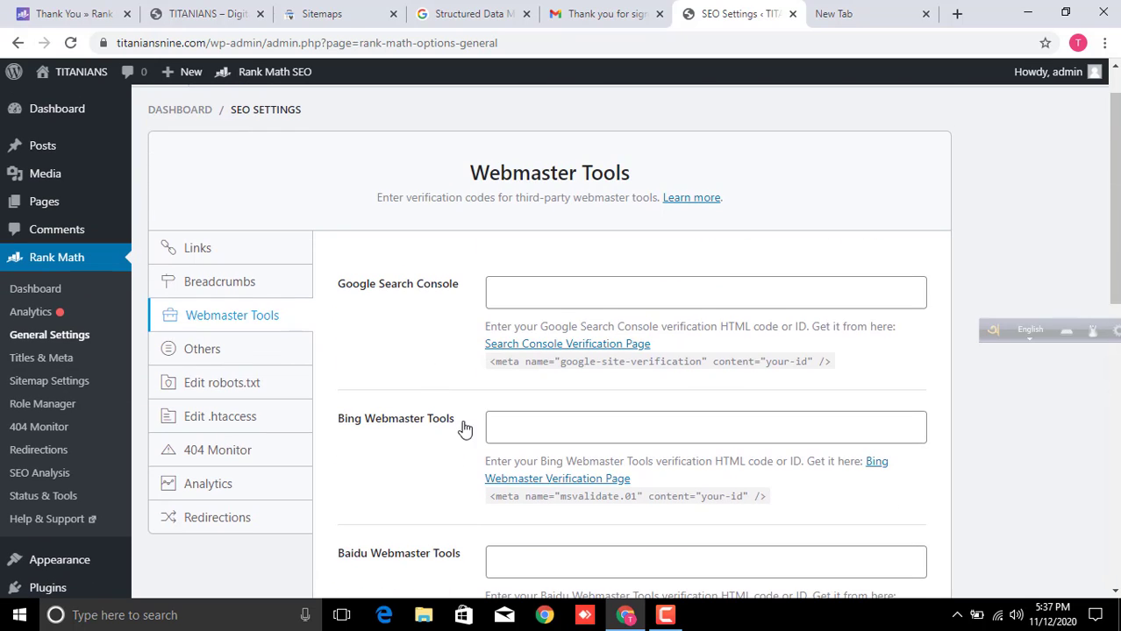
pyautogui.click(564, 424)
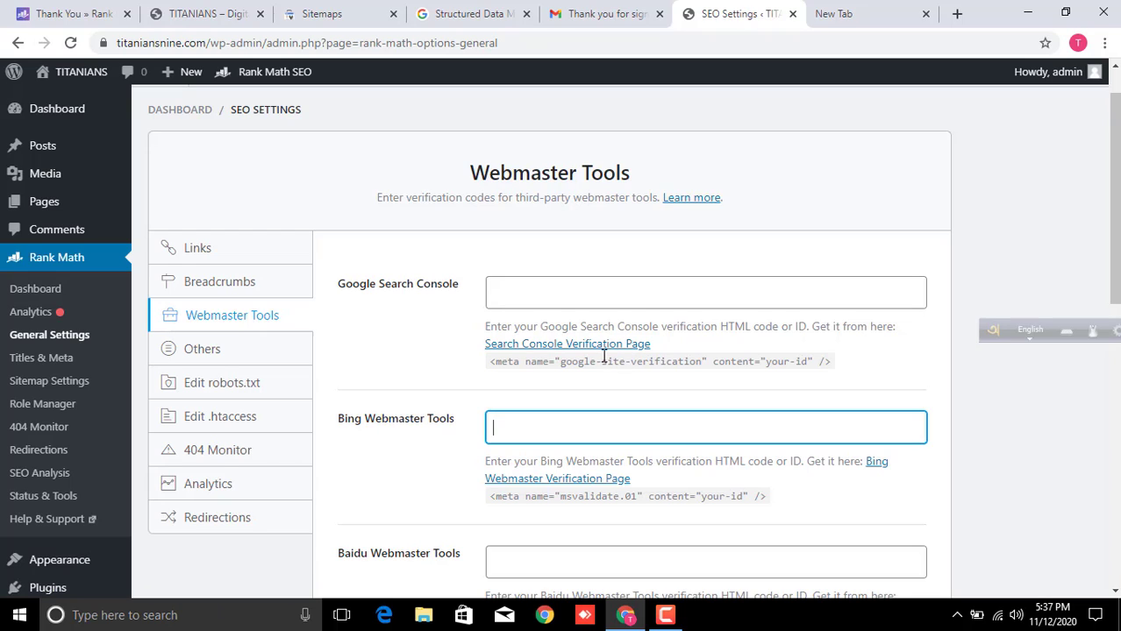
pyautogui.click(575, 298)
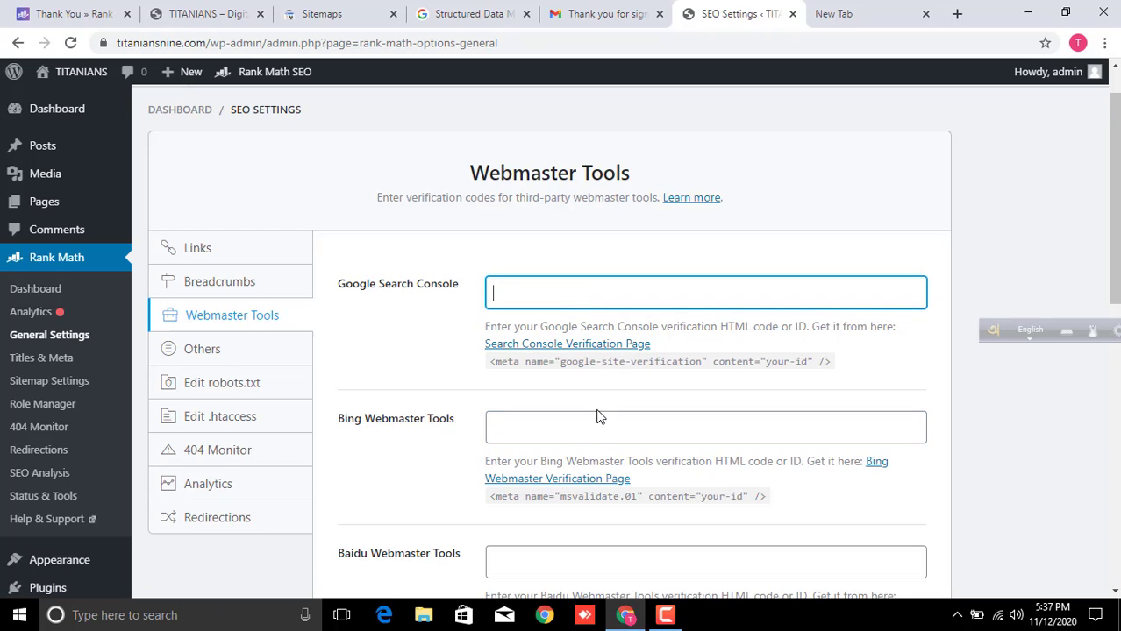
pyautogui.click(554, 408)
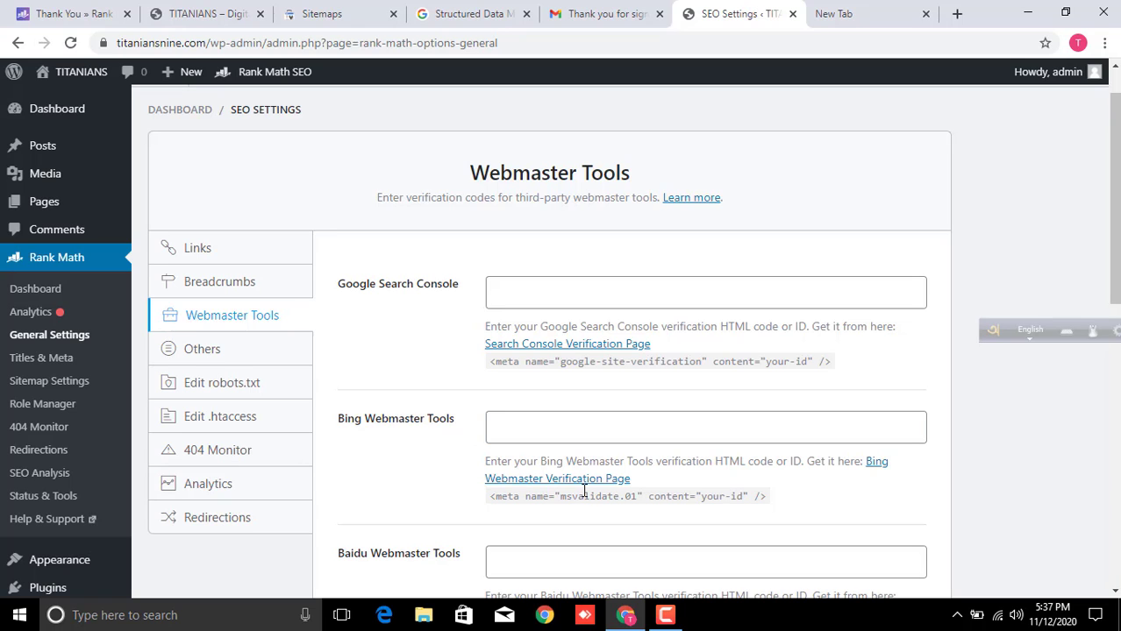
pyautogui.scroll(-1, 584, 491)
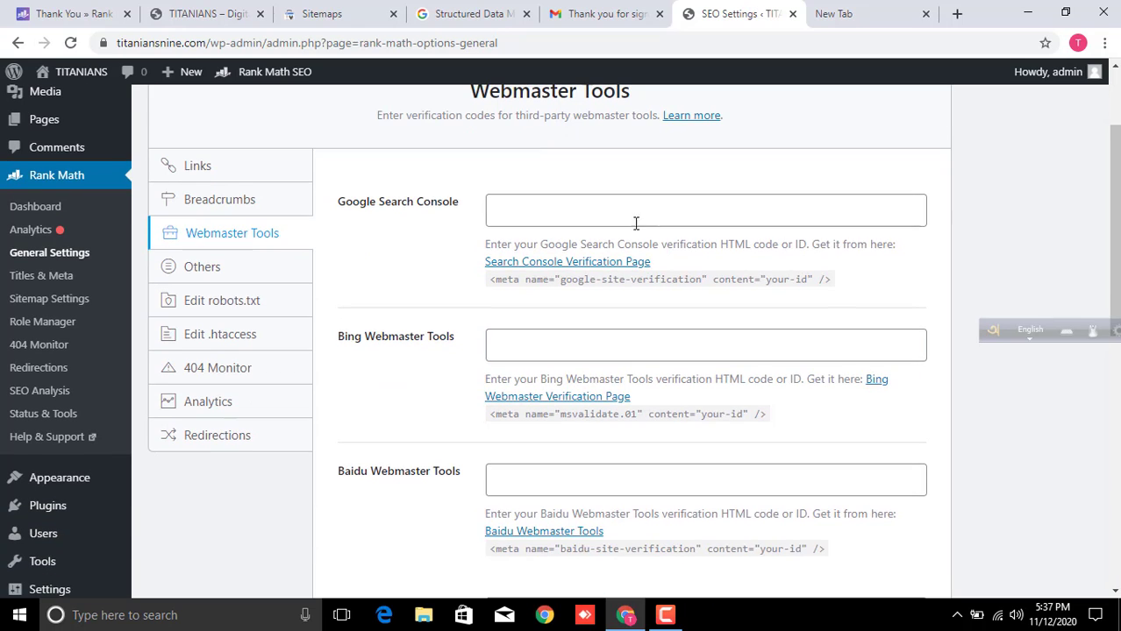
pyautogui.scroll(1, 555, 275)
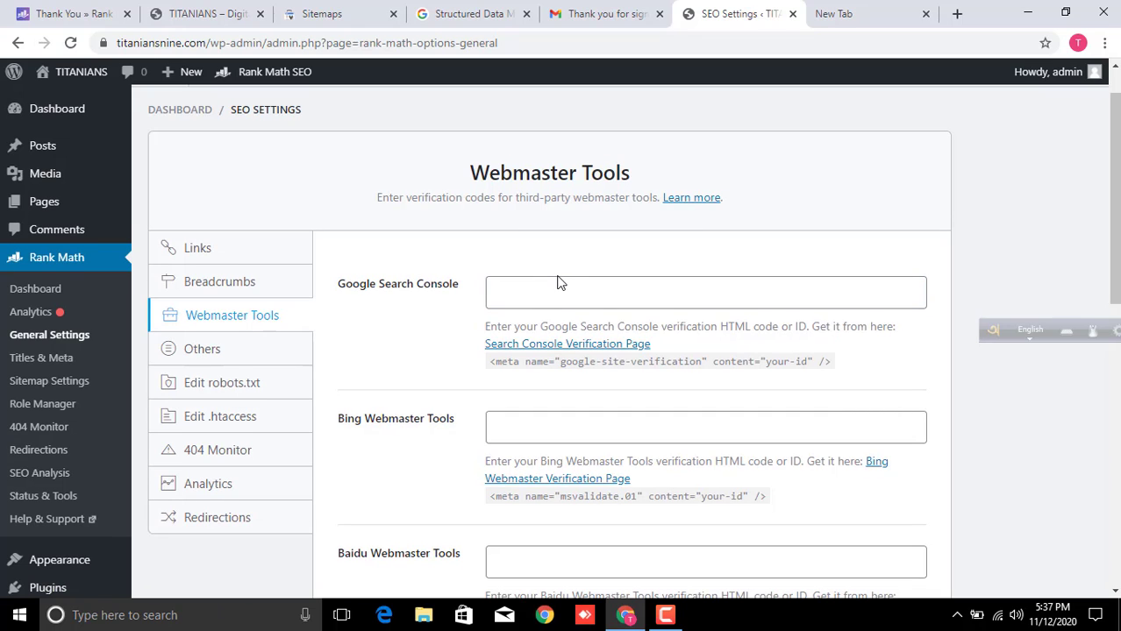
pyautogui.scroll(-1, 526, 307)
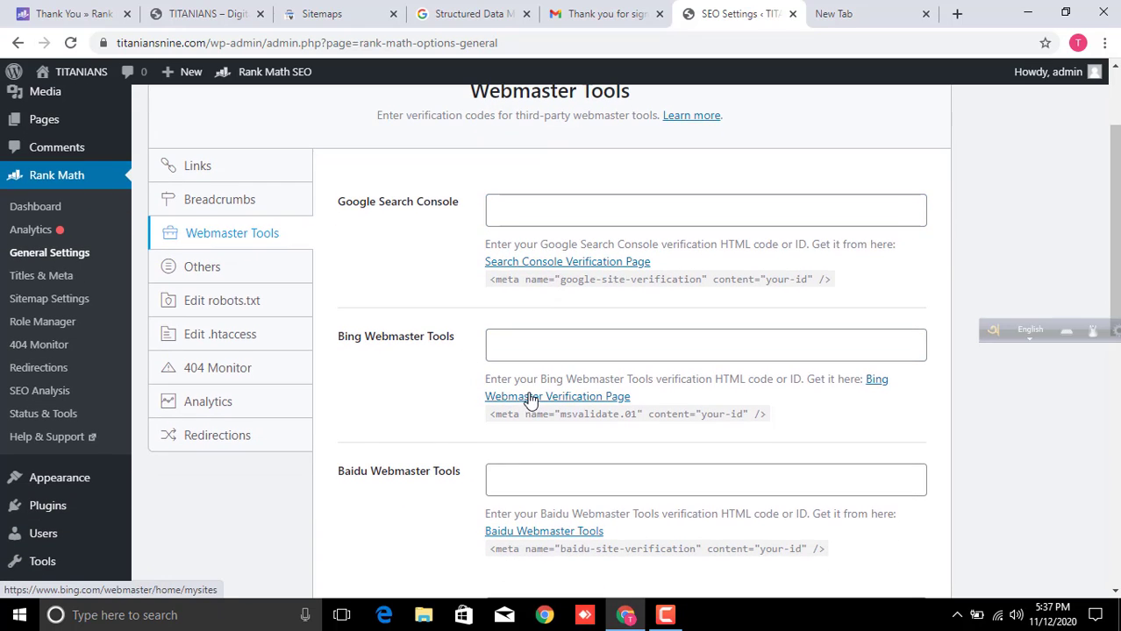
pyautogui.click(557, 346)
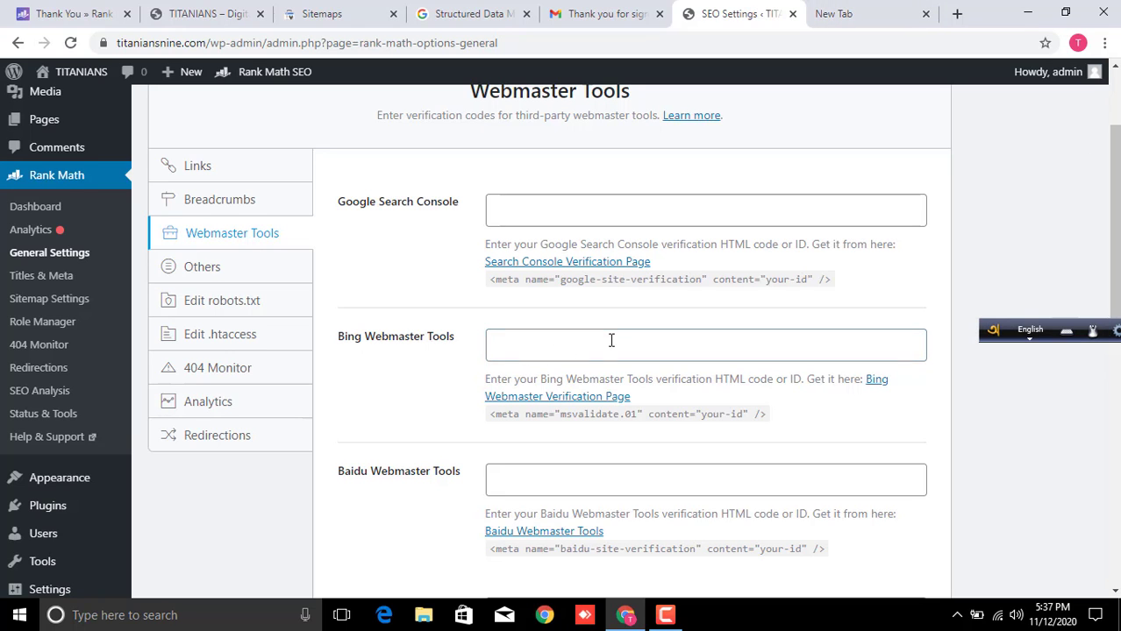
# Look through the remaining webmaster verification fields, including Baidu, Alexa, Yandex, Pinterest and Norton Safe Web.
pyautogui.scroll(-3, 613, 340)
pyautogui.scroll(-3, 619, 341)
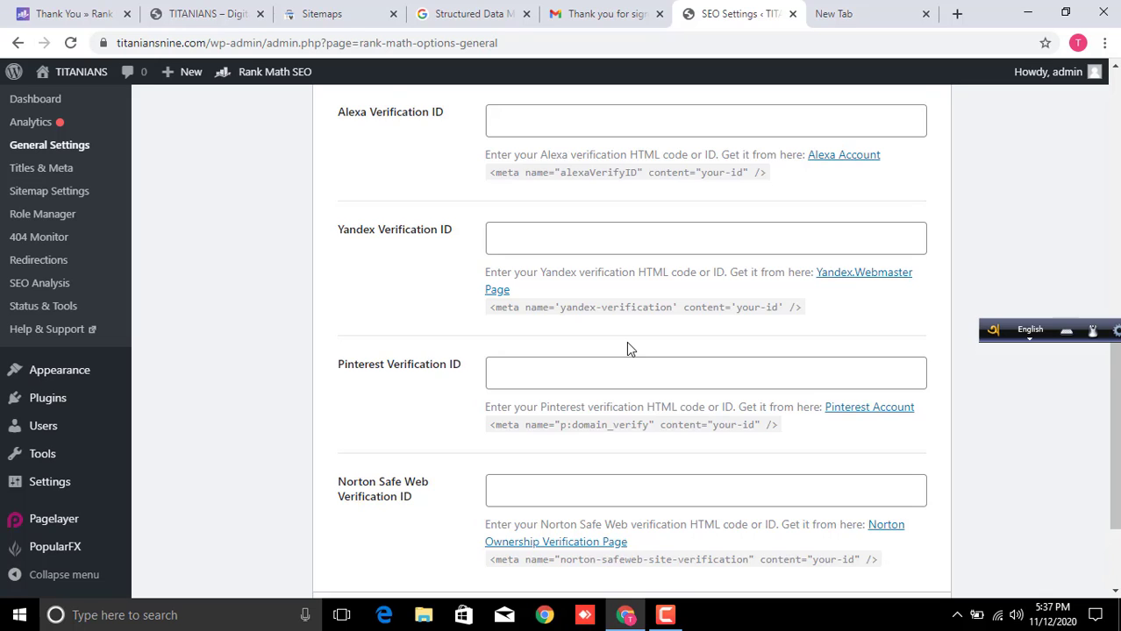
pyautogui.scroll(-3, 623, 343)
pyautogui.scroll(4, 463, 425)
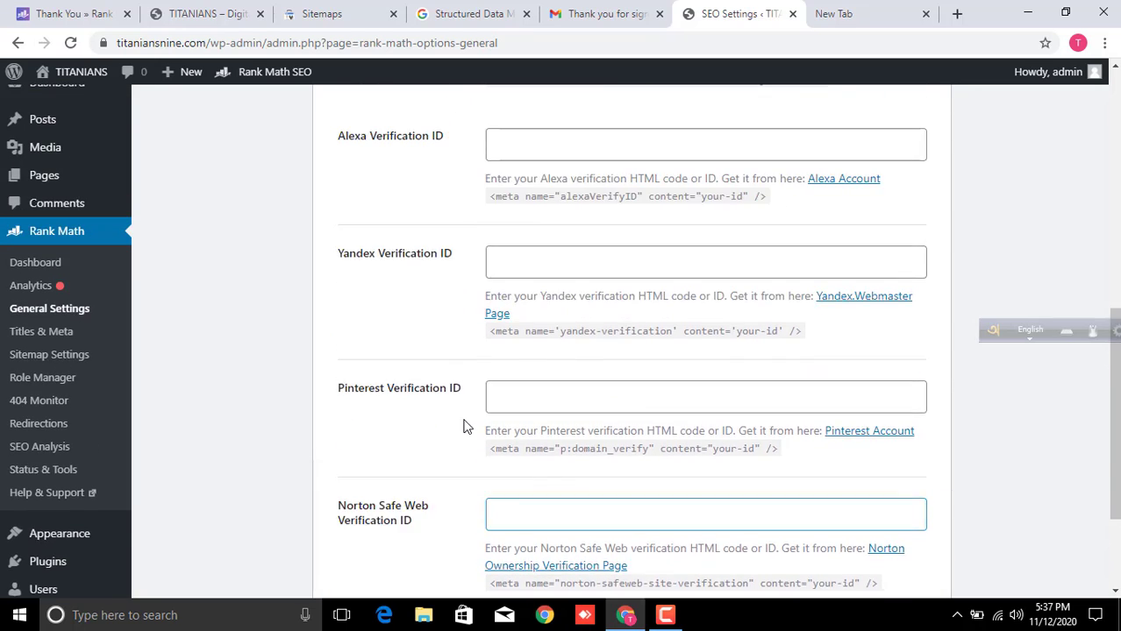
pyautogui.scroll(3, 370, 322)
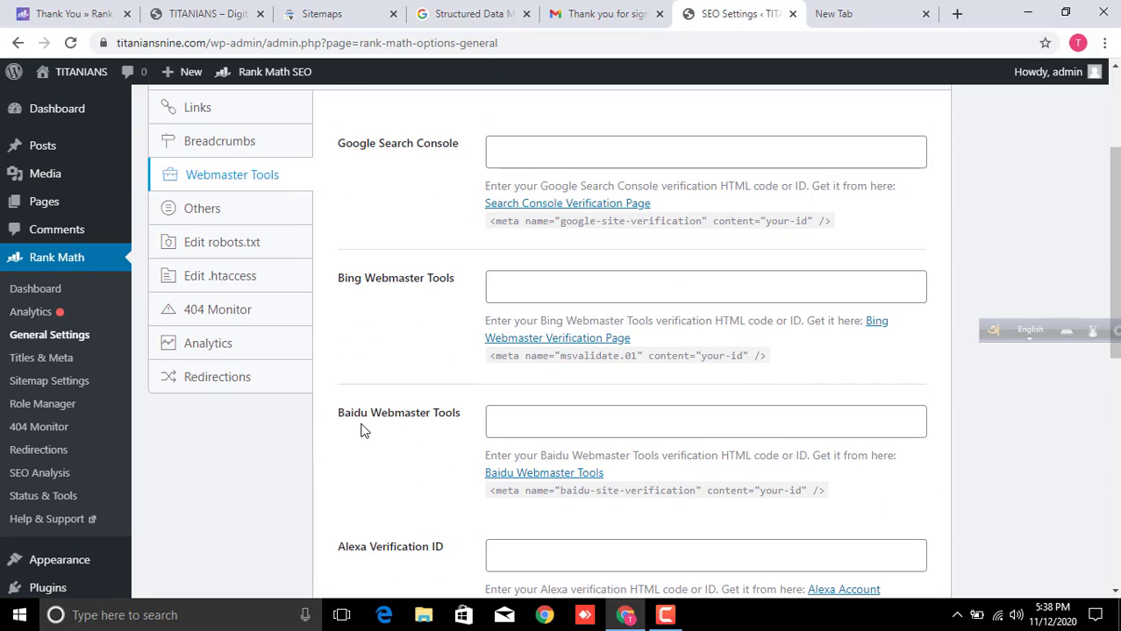
pyautogui.click(423, 419)
pyautogui.scroll(2, 436, 413)
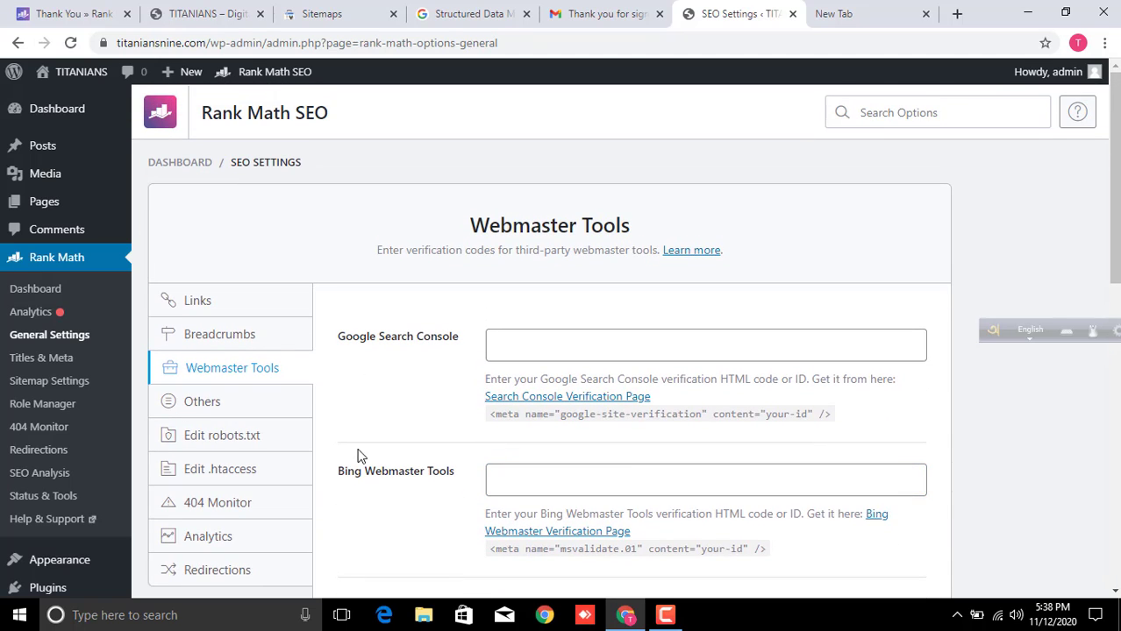
# Go over the webmaster verification fields again in order, from Google Search Console down to Pinterest.
pyautogui.scroll(-2, 628, 473)
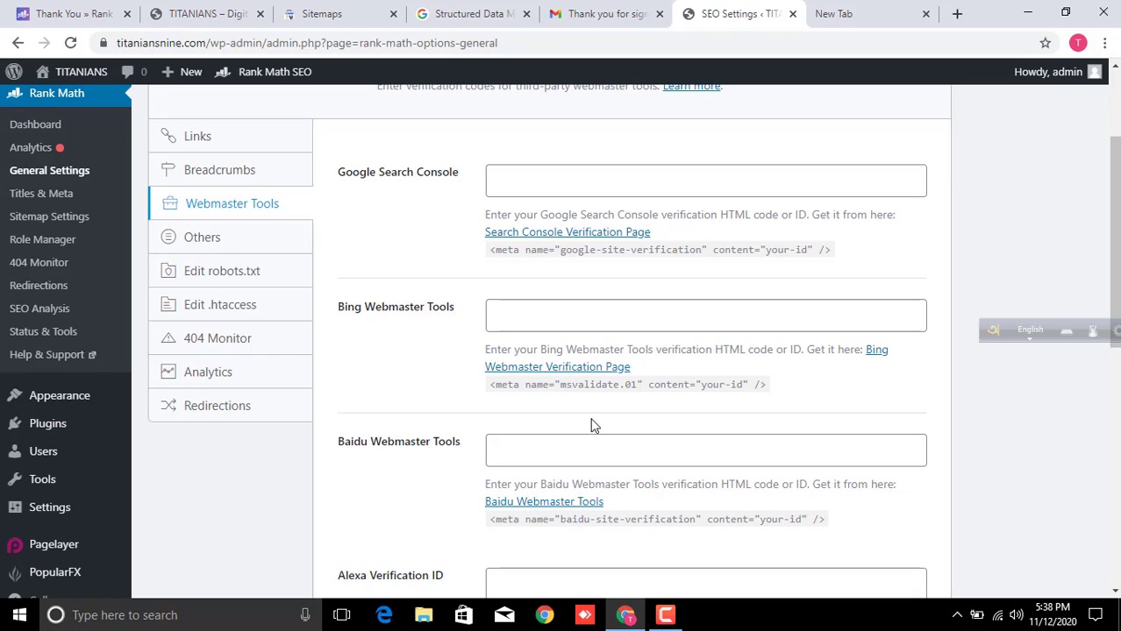
pyautogui.click(367, 309)
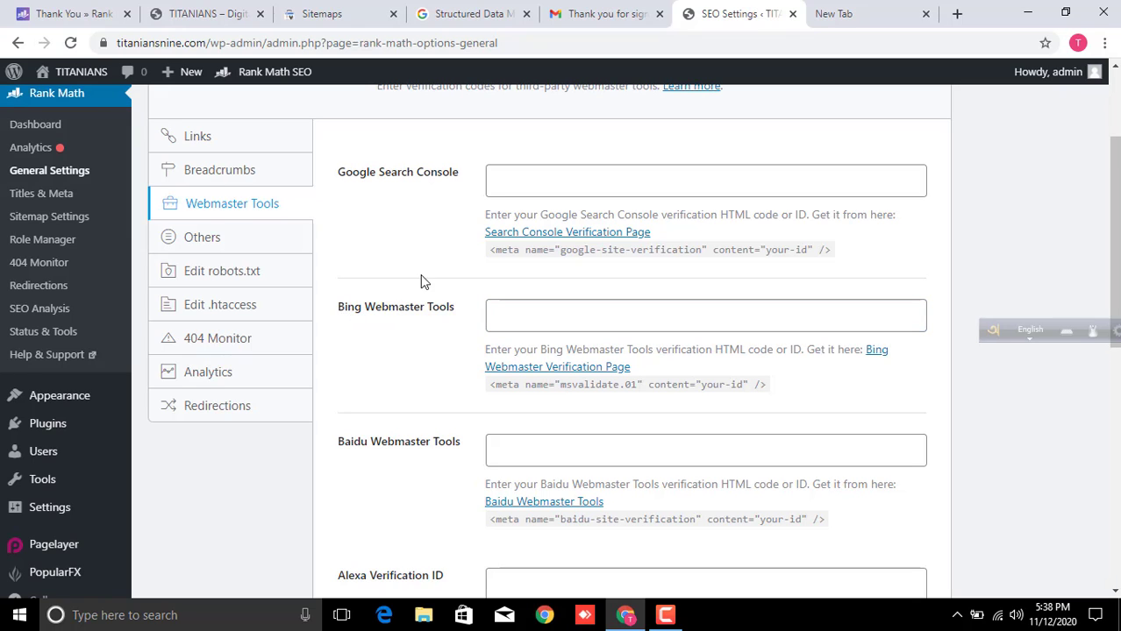
pyautogui.scroll(-2, 427, 381)
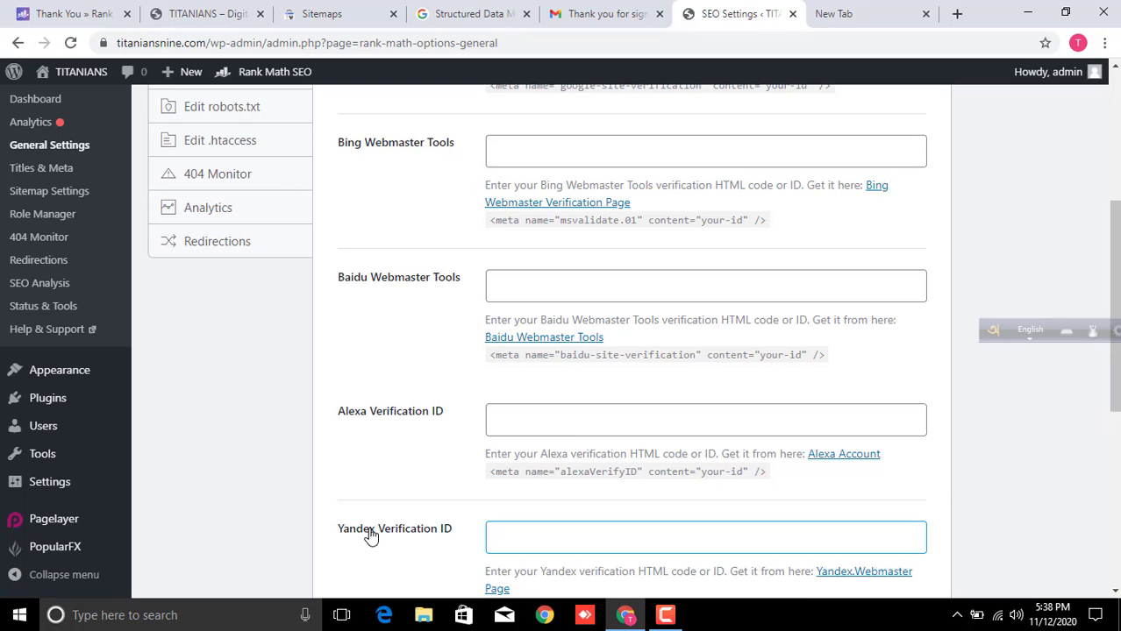
pyautogui.scroll(-3, 390, 435)
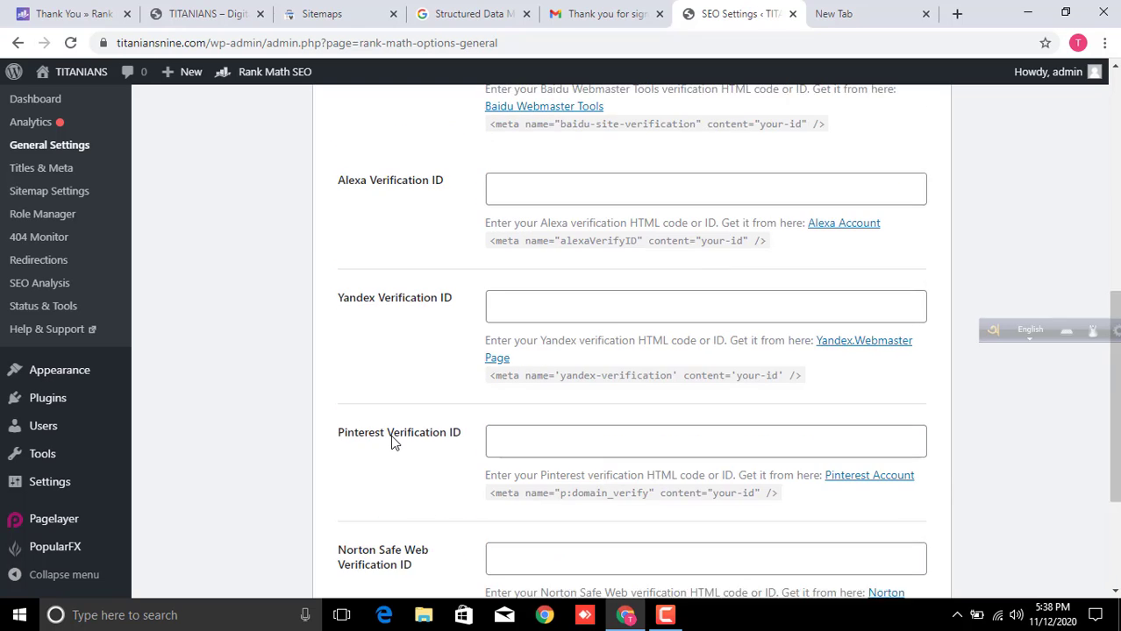
# Skim the Webmaster Tools verification fields again, comparing the Google, Bing, Baidu, Alexa and Yandex entries.
pyautogui.scroll(1, 382, 452)
pyautogui.scroll(10, 386, 412)
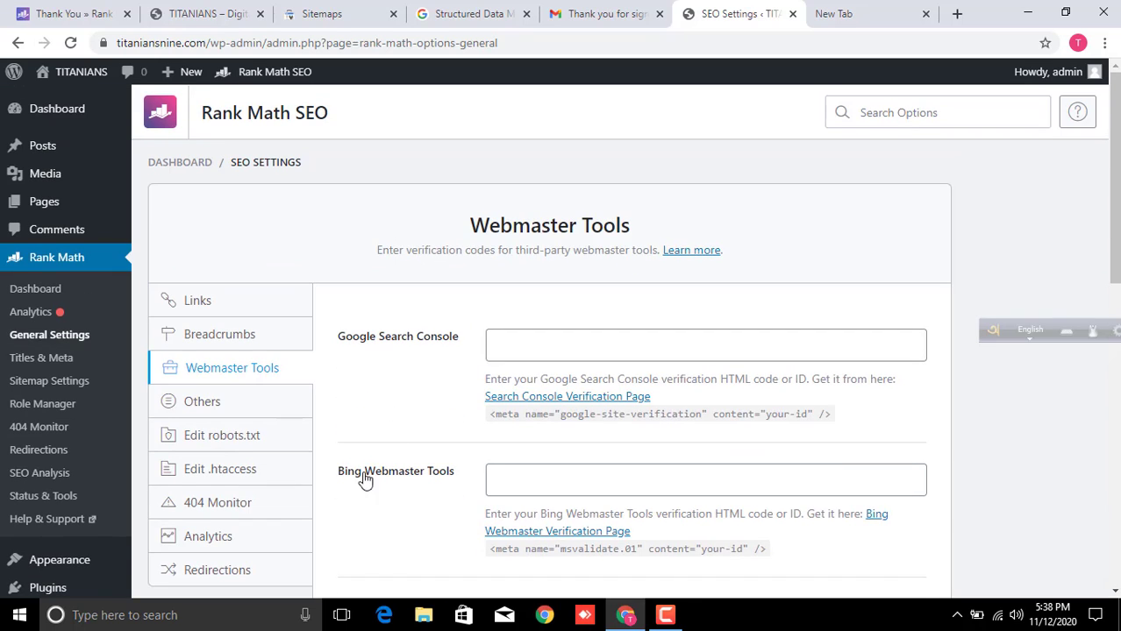
pyautogui.scroll(-5, 377, 491)
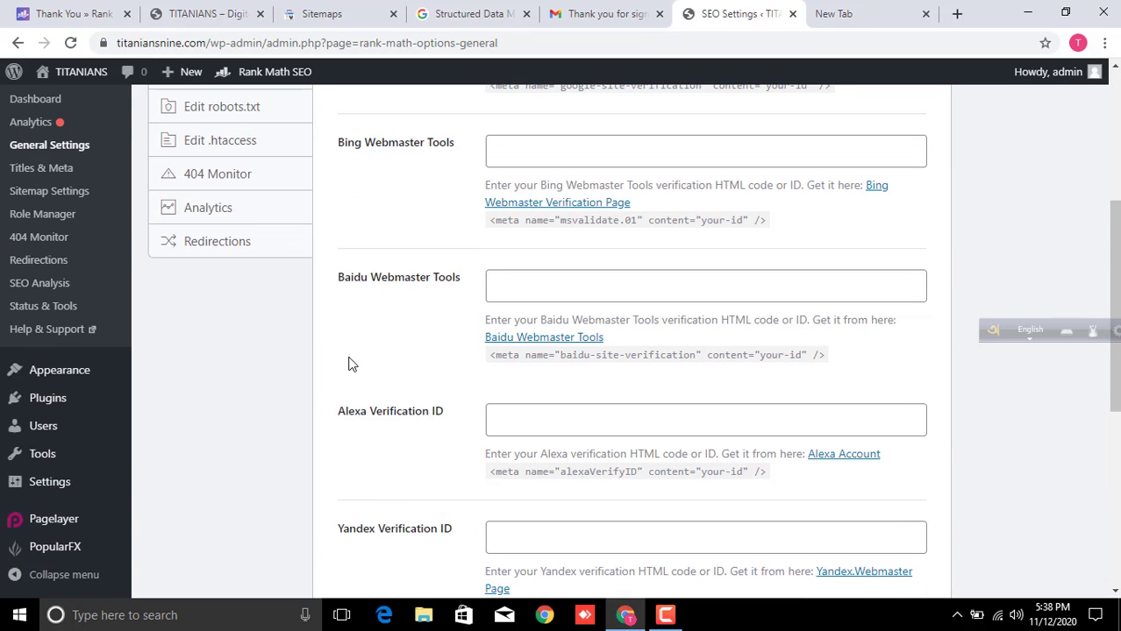
pyautogui.scroll(4, 350, 363)
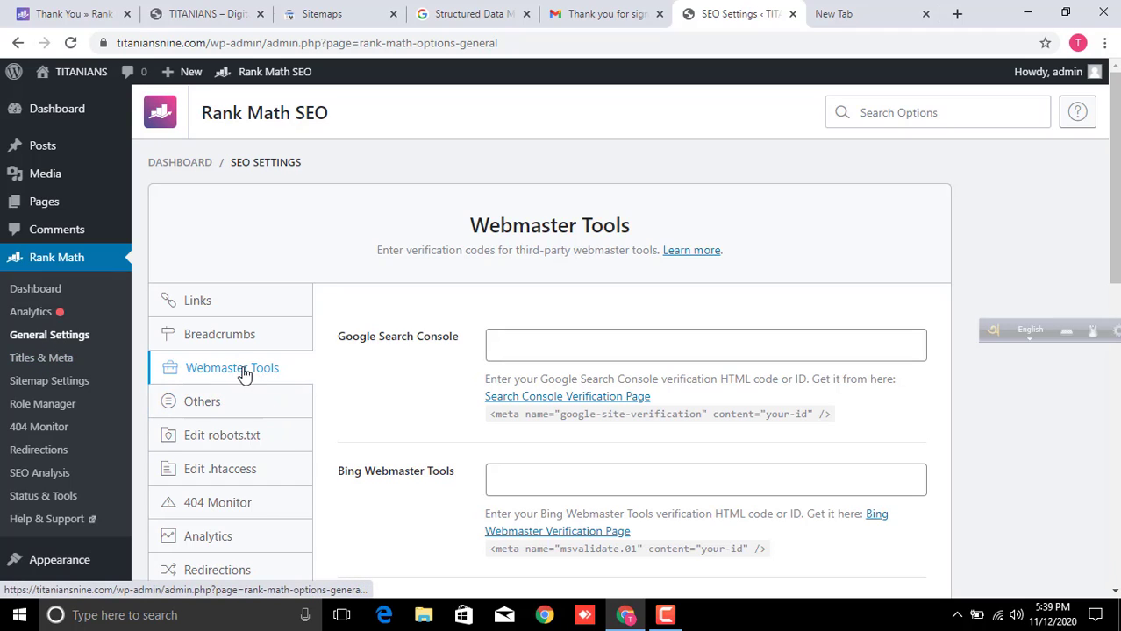
pyautogui.scroll(-3, 500, 377)
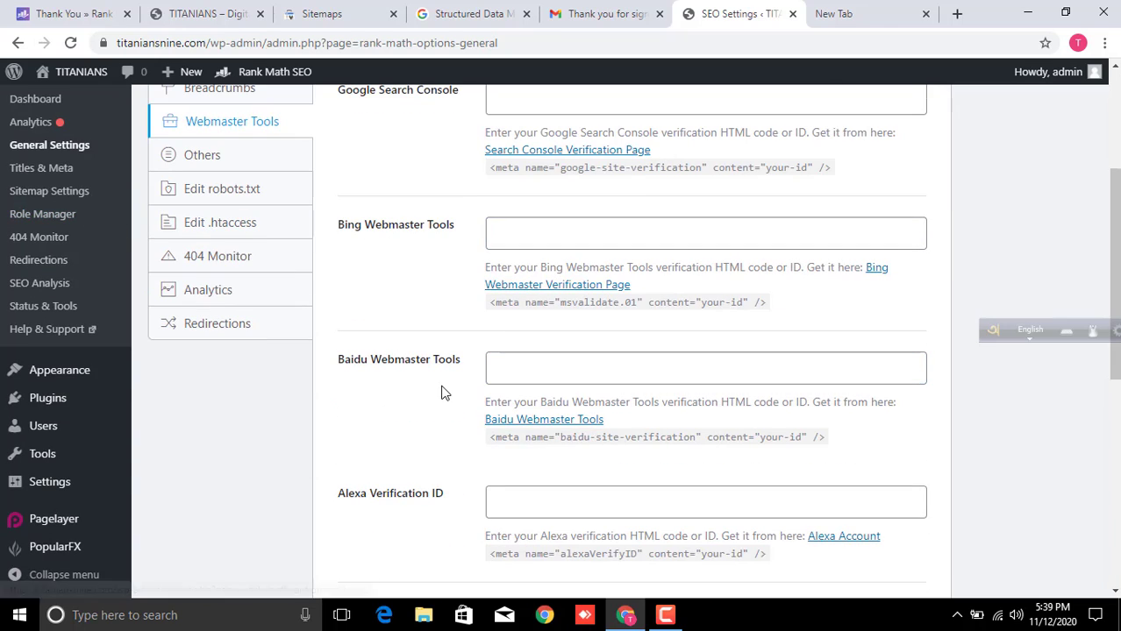
pyautogui.scroll(-2, 450, 393)
pyautogui.scroll(3, 455, 394)
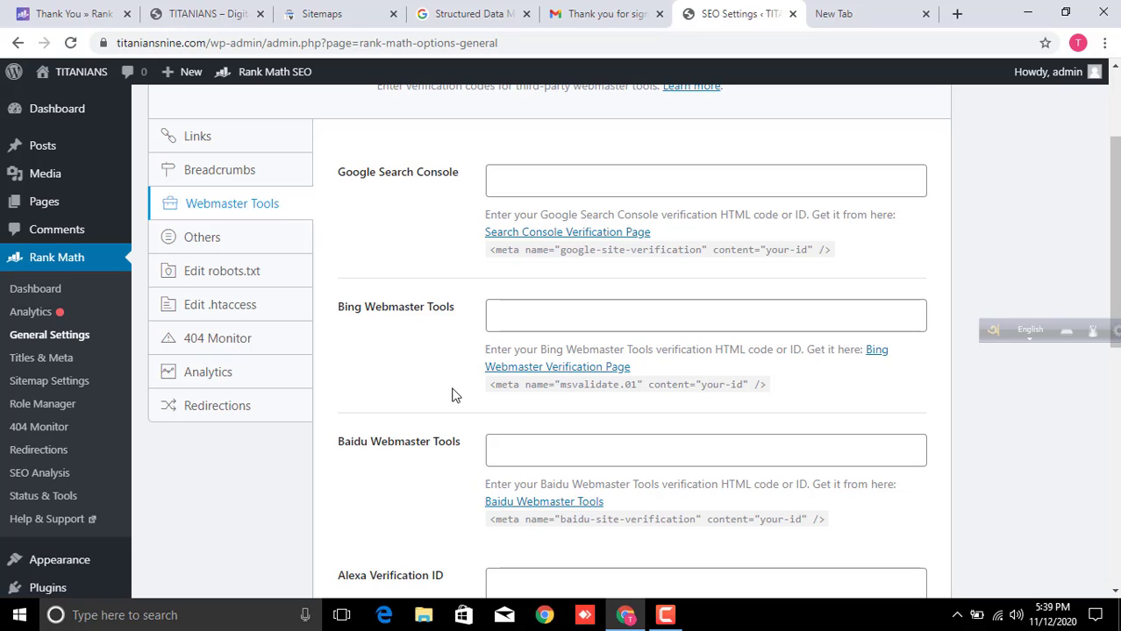
# Open the Titles & Meta settings and set the Global Meta separator character to the vertical bar |.
pyautogui.click(36, 363)
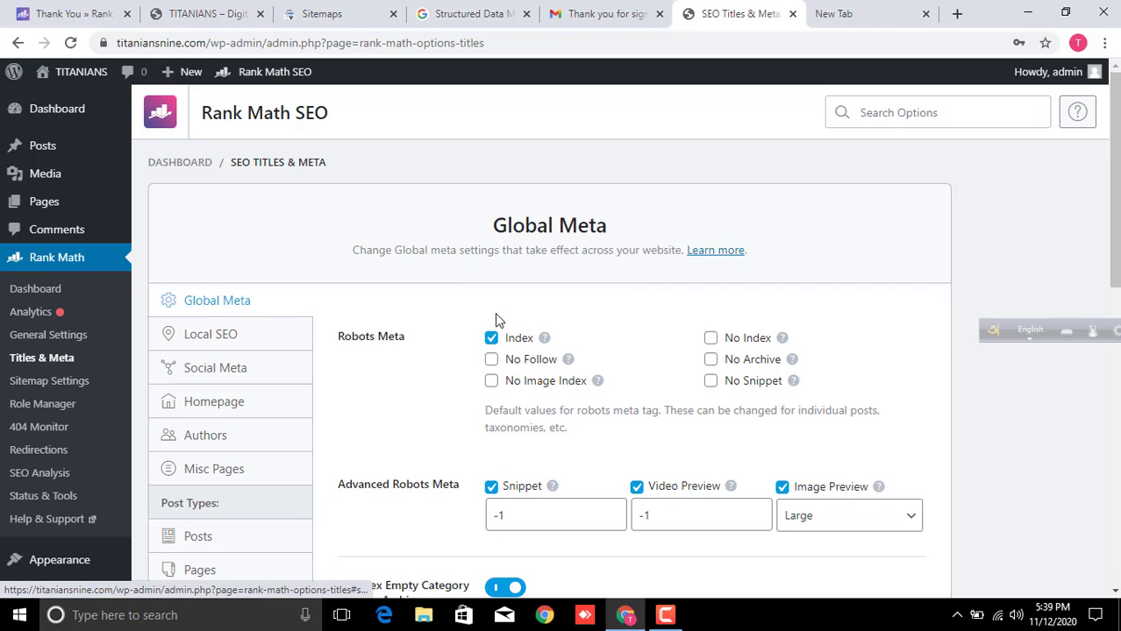
pyautogui.scroll(-5, 494, 312)
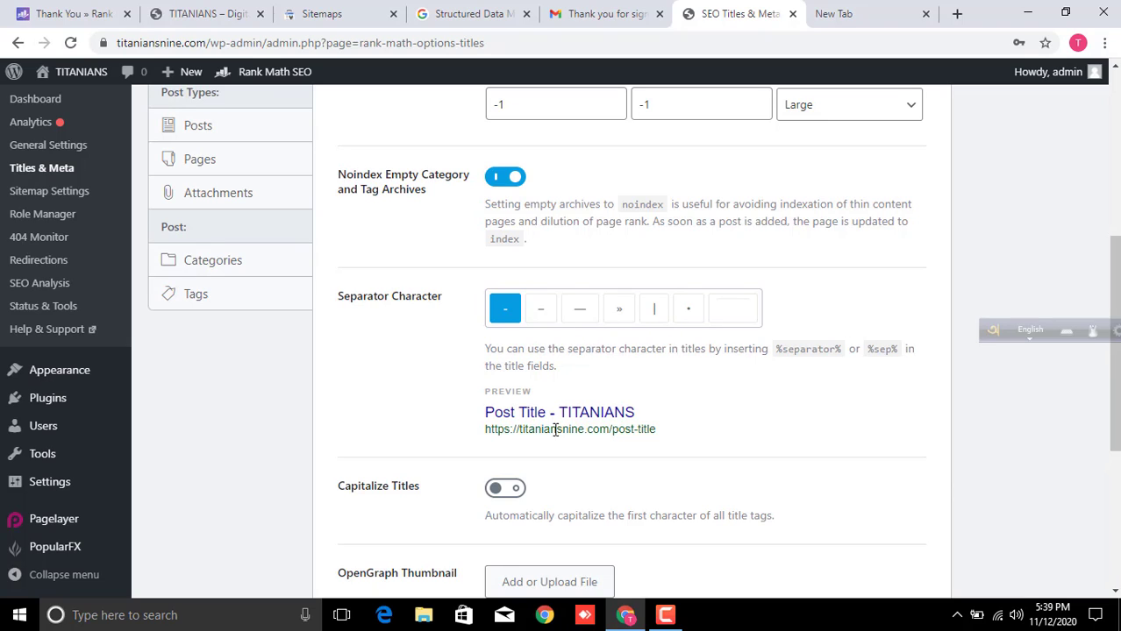
pyautogui.click(659, 318)
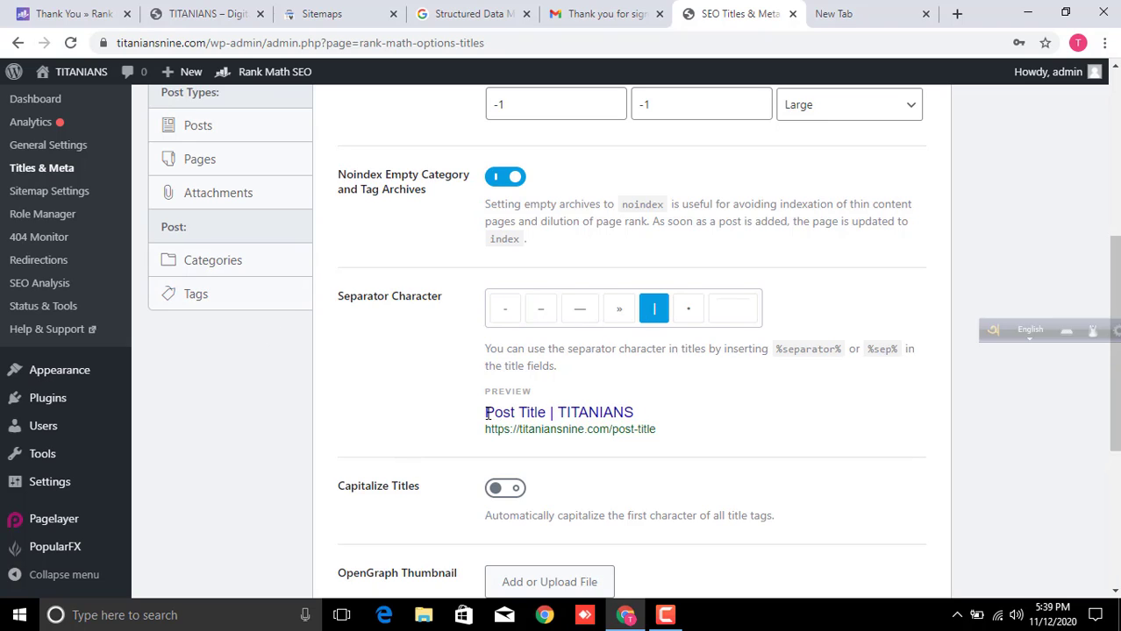
# Examine the separator preview's parts: the post title, the site name and the URL beneath them.
pyautogui.moveTo(488, 412); pyautogui.dragTo(570, 414)
pyautogui.moveTo(562, 411); pyautogui.dragTo(628, 413)
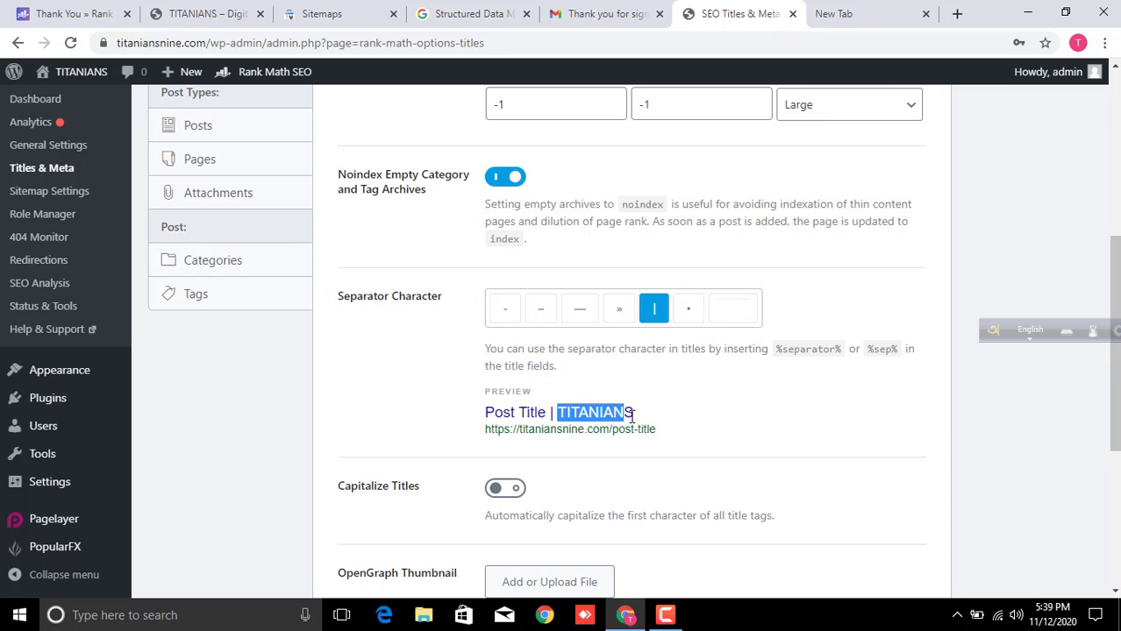
pyautogui.click(872, 424)
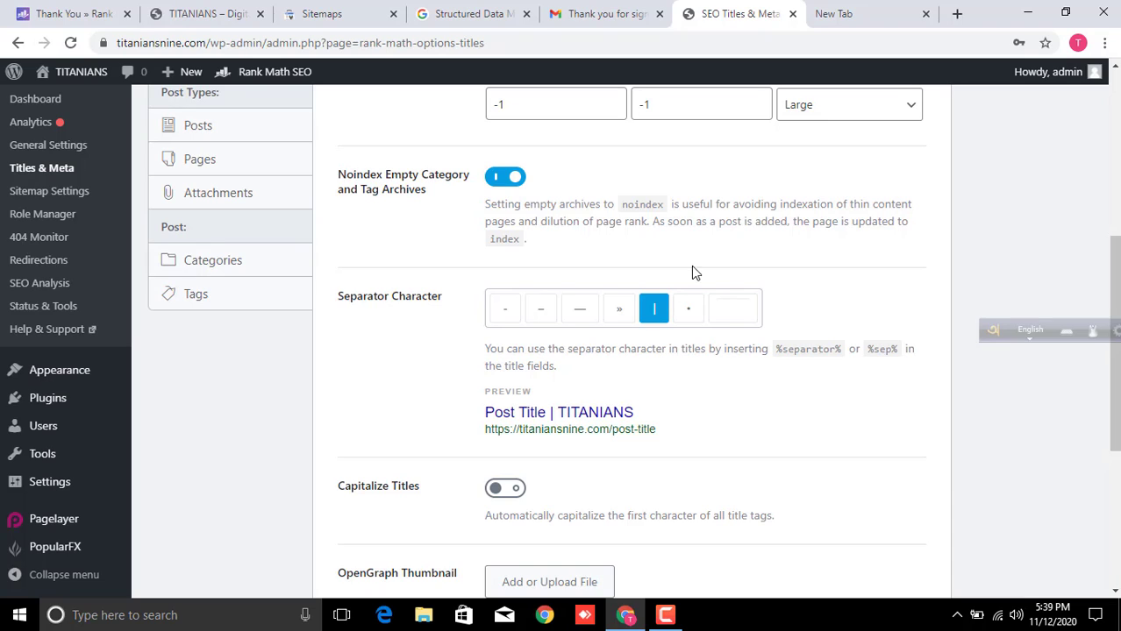
pyautogui.moveTo(485, 412); pyautogui.dragTo(528, 412)
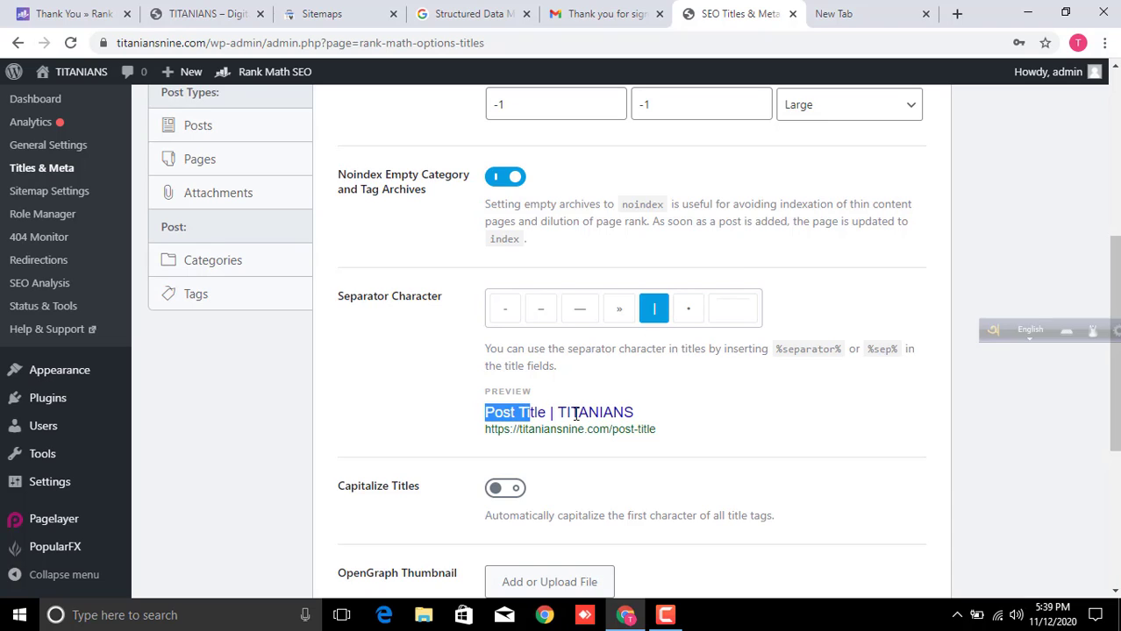
pyautogui.click(576, 414)
pyautogui.moveTo(657, 430); pyautogui.dragTo(488, 431)
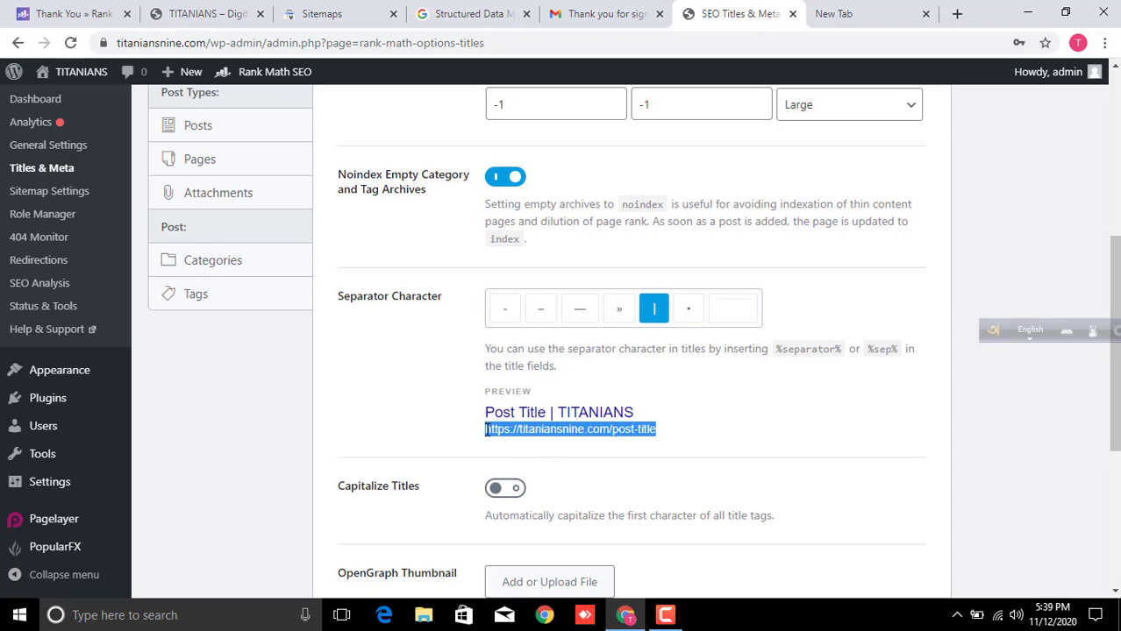
pyautogui.click(813, 431)
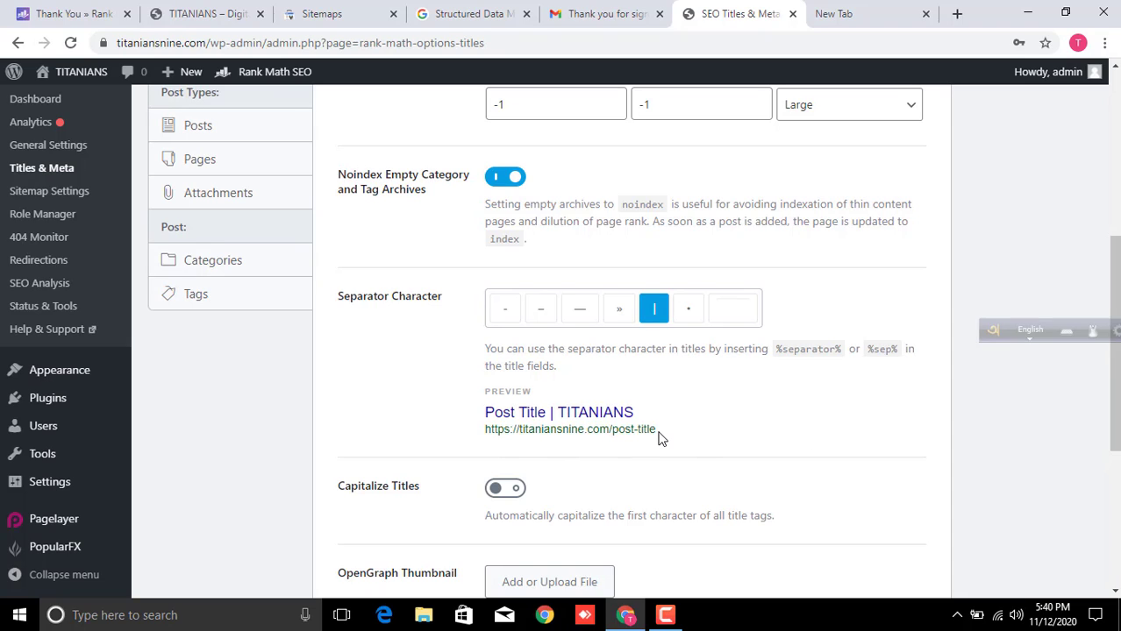
# Enable Capitalize Titles in the Global Meta settings.
pyautogui.scroll(3, 663, 434)
pyautogui.scroll(-4, 614, 432)
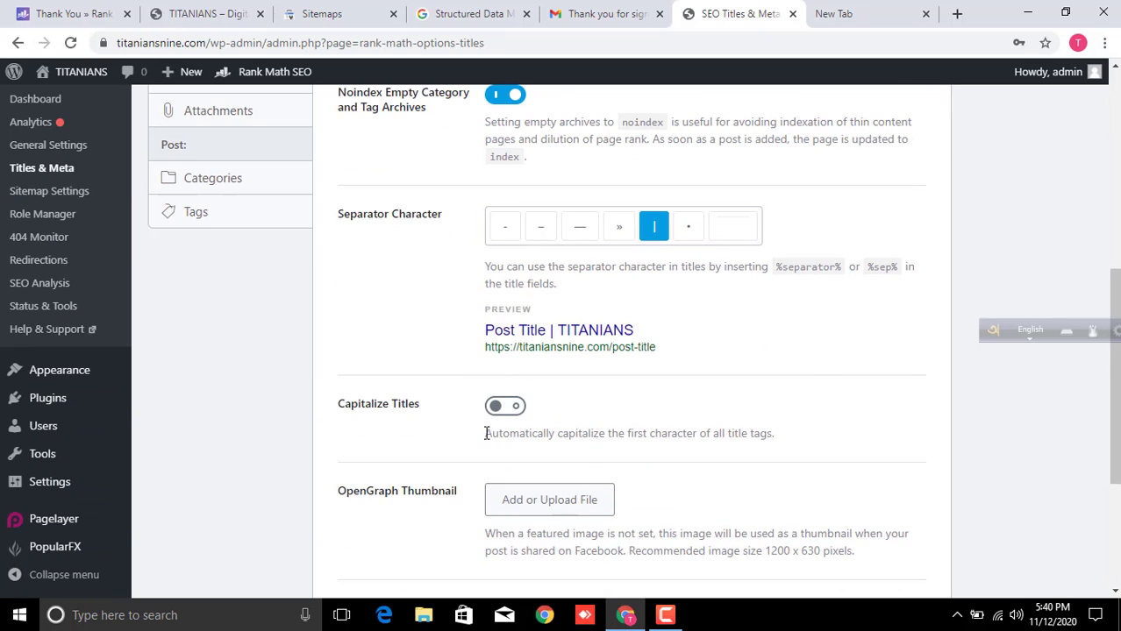
pyautogui.click(496, 414)
pyautogui.click(512, 411)
pyautogui.click(516, 417)
pyautogui.scroll(-3, 585, 407)
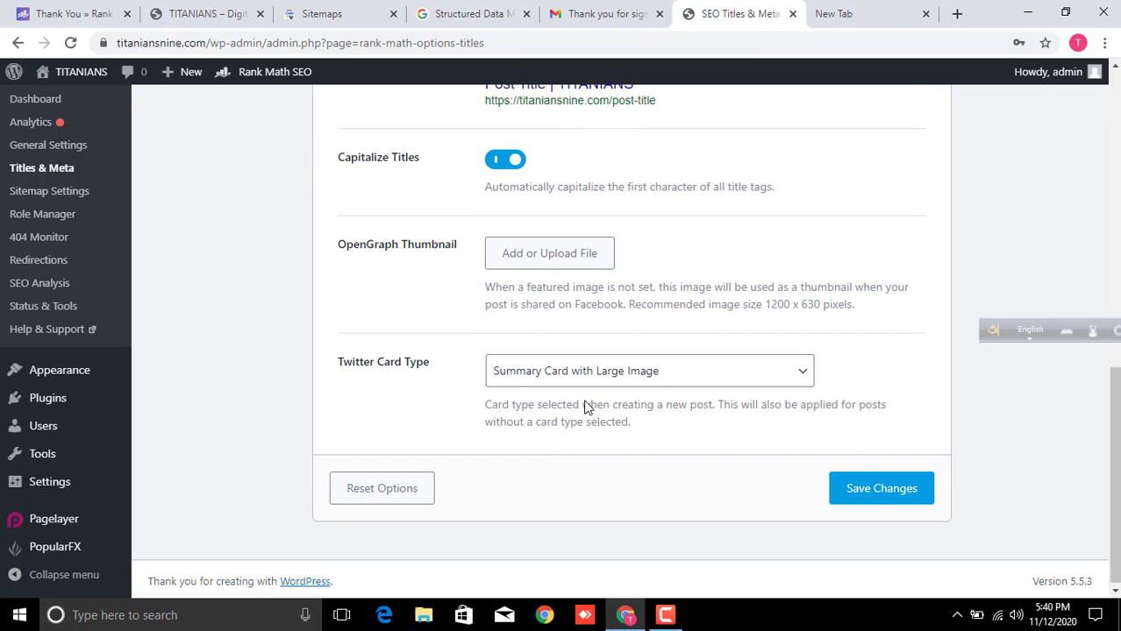
# Review the Global Meta options, including Robots Meta, Advanced Robots Meta and the noindex setting for empty archives.
pyautogui.scroll(5, 578, 403)
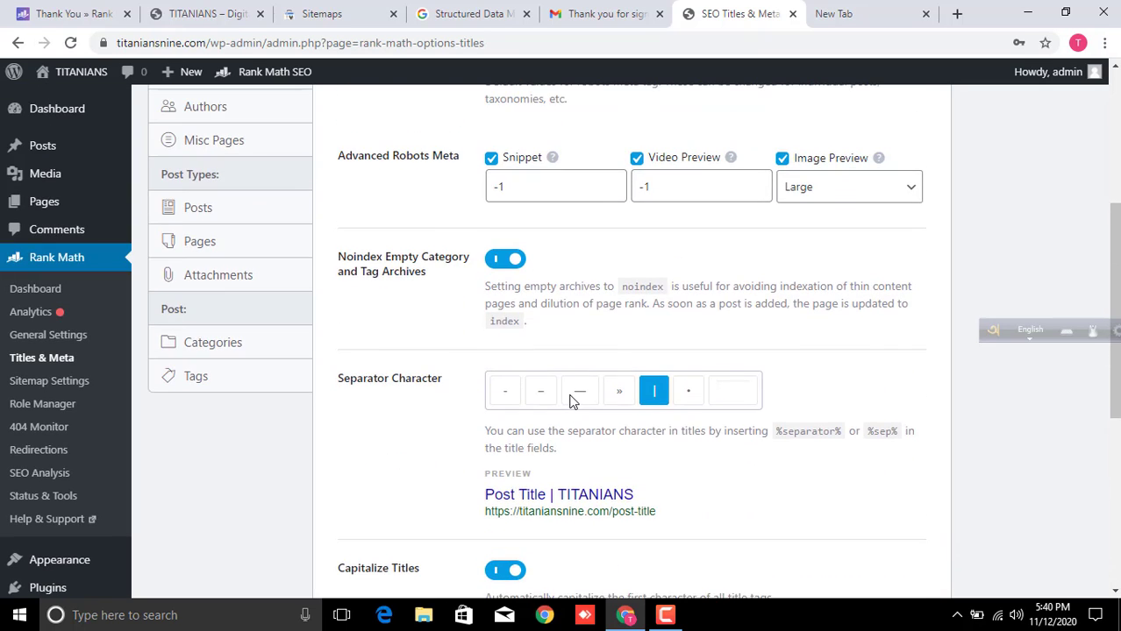
pyautogui.scroll(3, 430, 261)
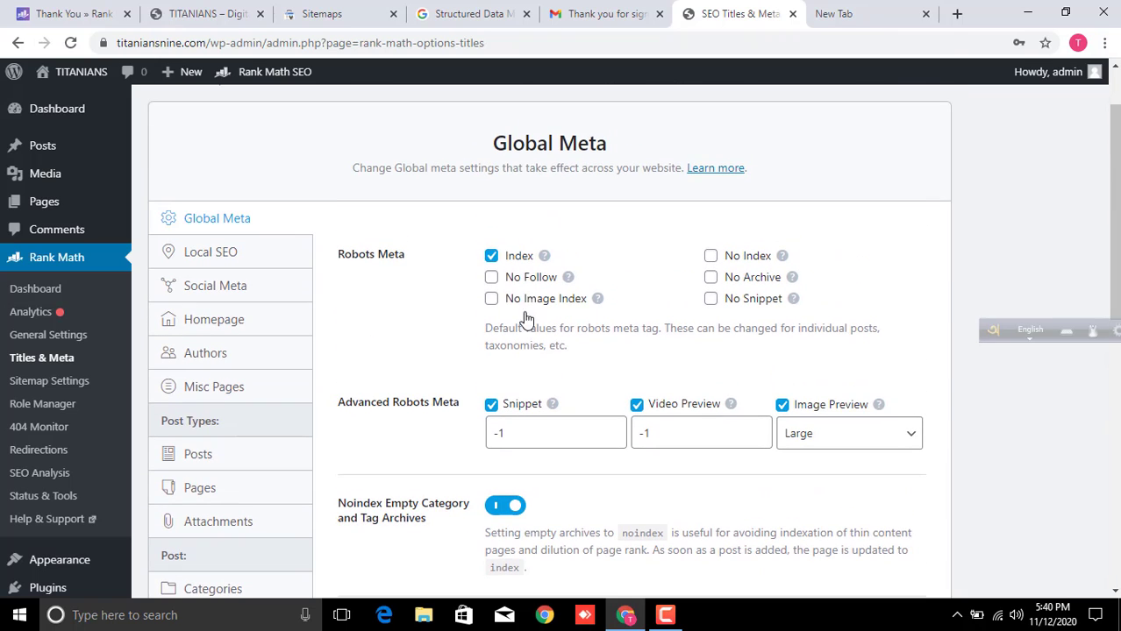
pyautogui.click(497, 435)
pyautogui.scroll(-4, 598, 485)
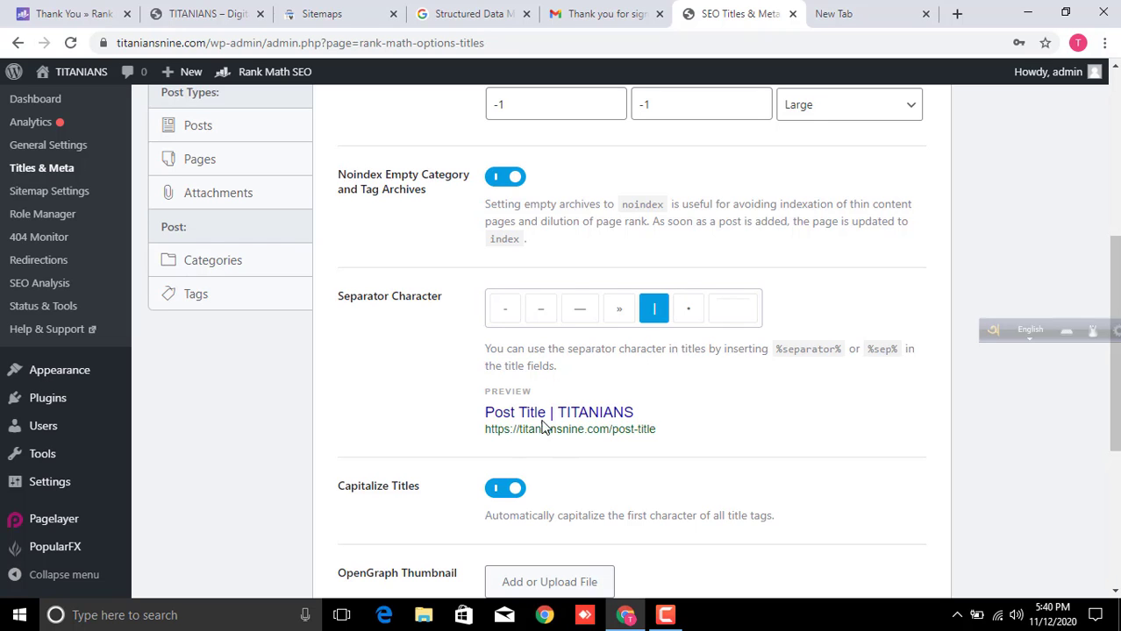
pyautogui.scroll(5, 571, 415)
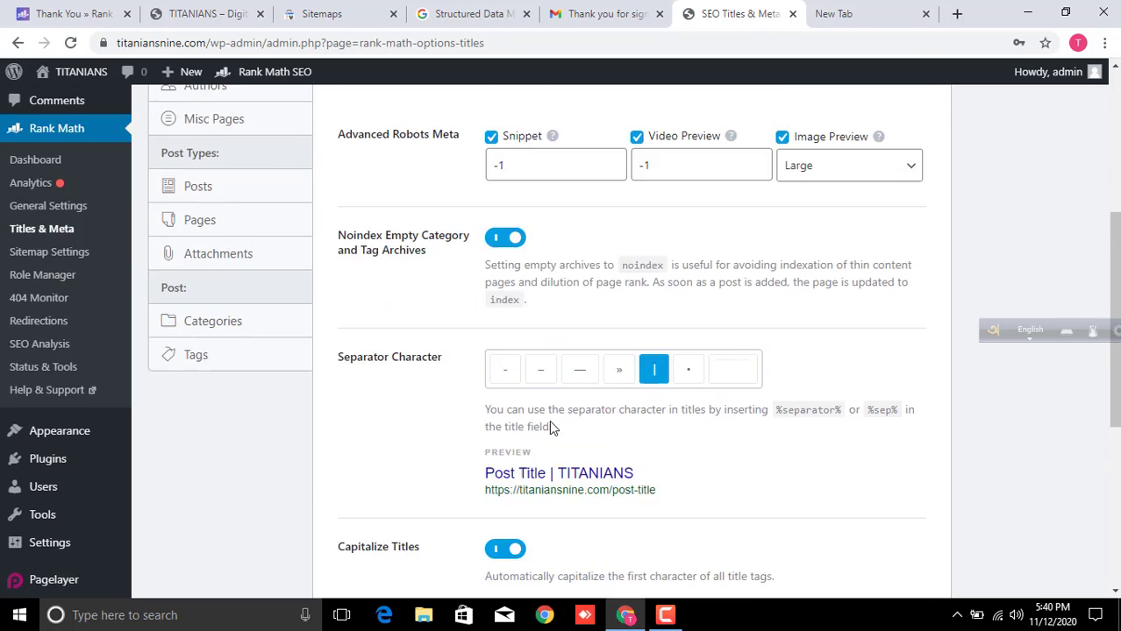
# Open the Local SEO settings and look over the Person or Company, name, logo, URL and email fields.
pyautogui.click(238, 334)
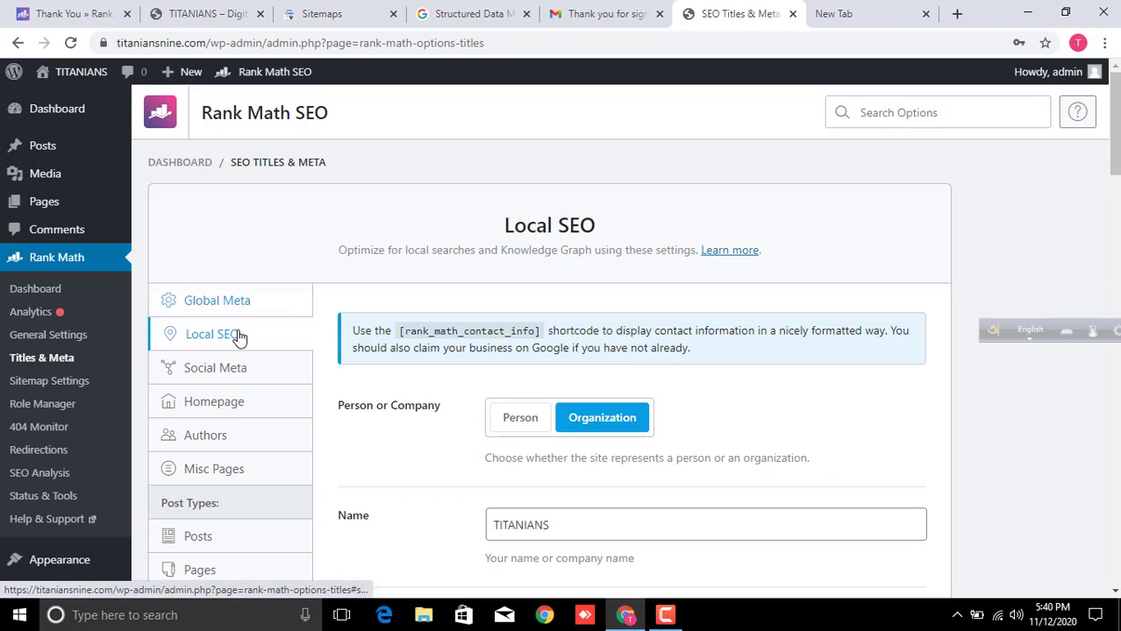
pyautogui.scroll(-2, 274, 341)
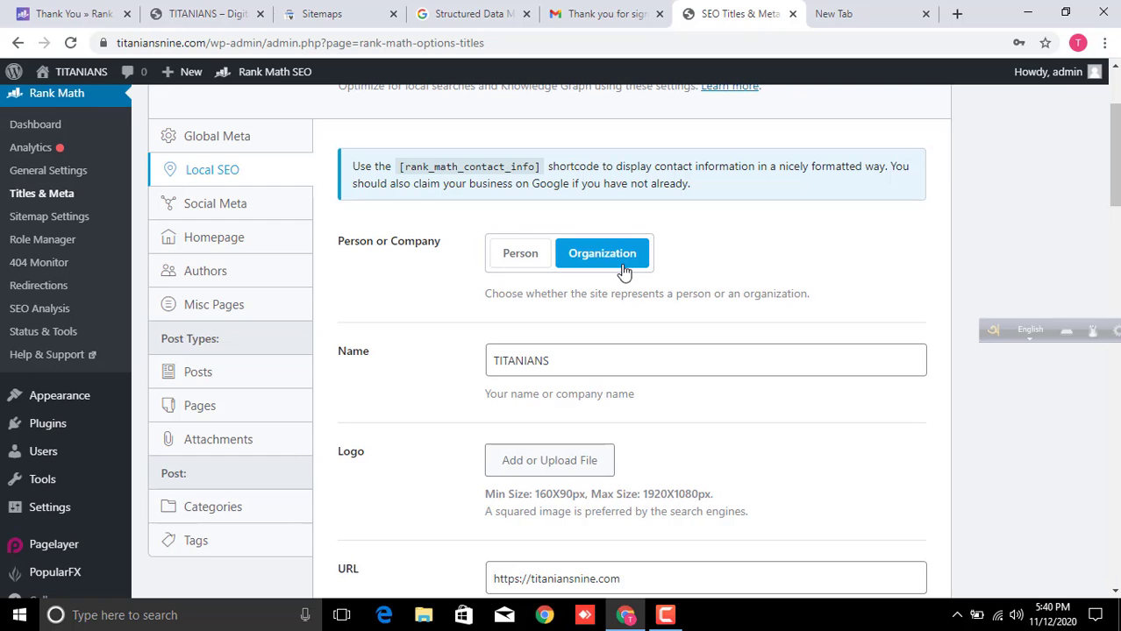
pyautogui.scroll(-6, 625, 292)
pyautogui.scroll(4, 628, 300)
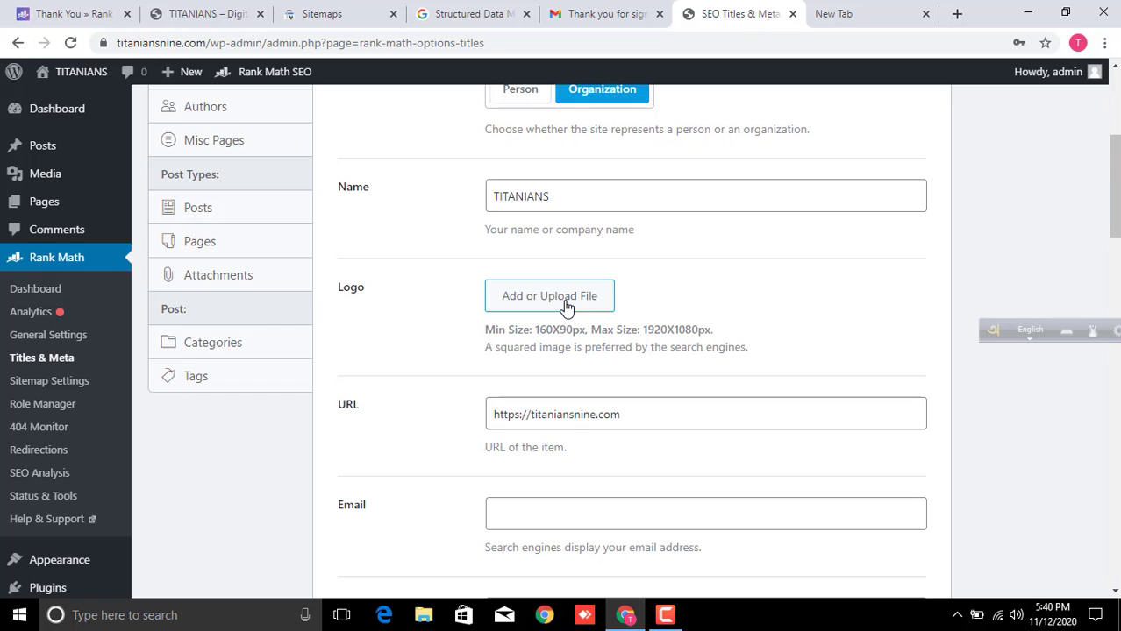
pyautogui.scroll(2, 565, 307)
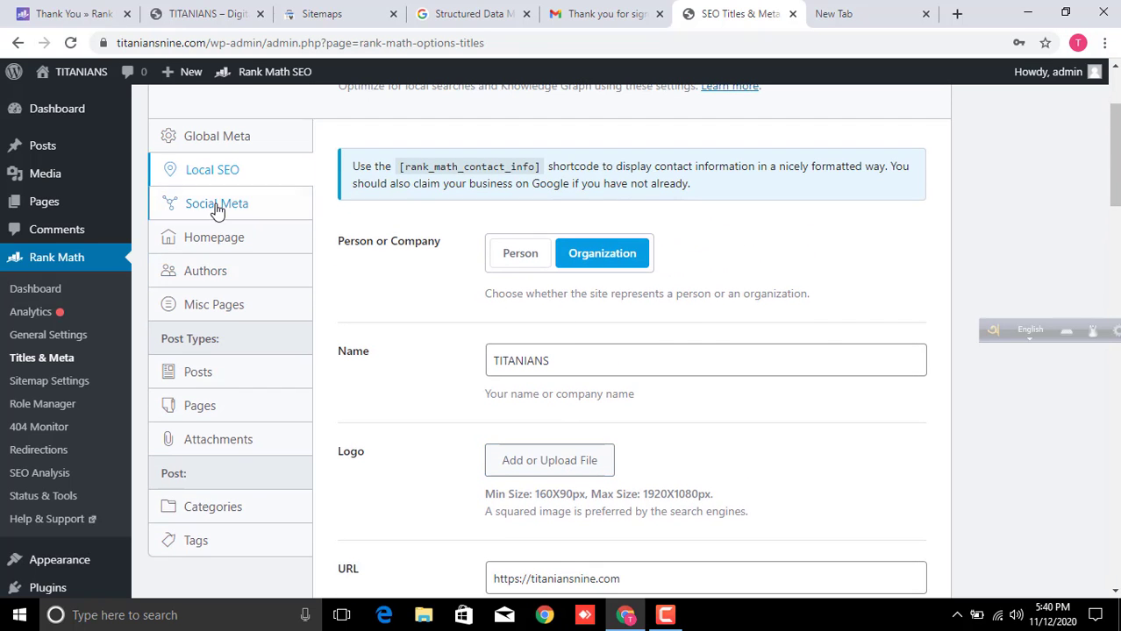
# Open the Social Meta settings and look through the Facebook page URL, authorship, admin, app and secret fields.
pyautogui.click(216, 207)
pyautogui.scroll(3, 473, 312)
pyautogui.click(530, 346)
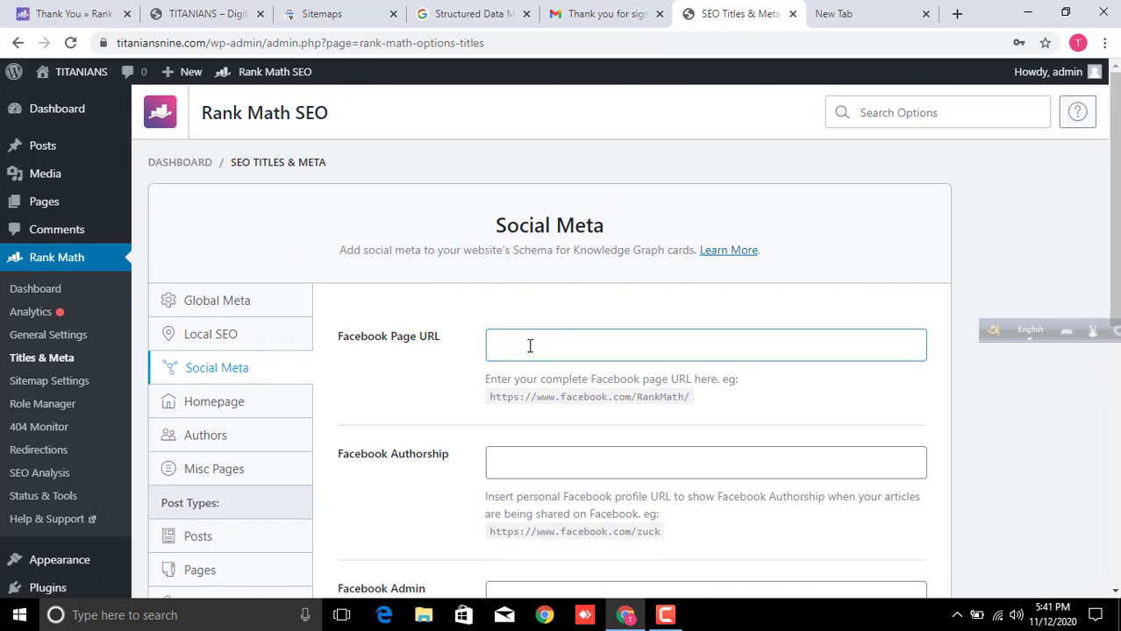
pyautogui.scroll(-7, 530, 347)
pyautogui.scroll(4, 542, 405)
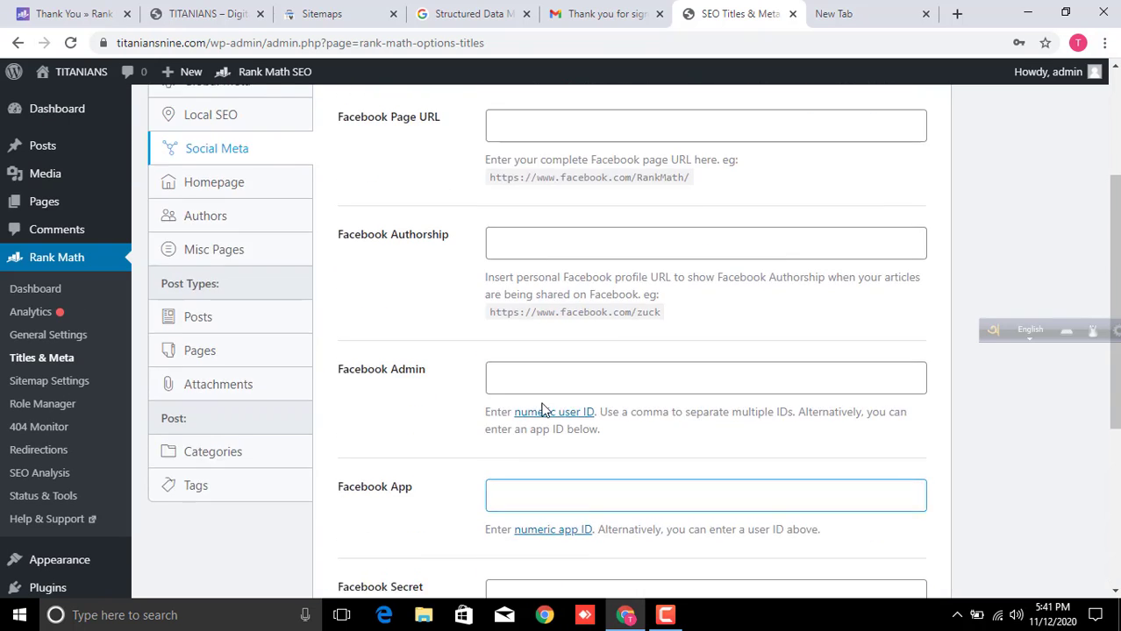
pyautogui.scroll(3, 542, 409)
pyautogui.click(579, 341)
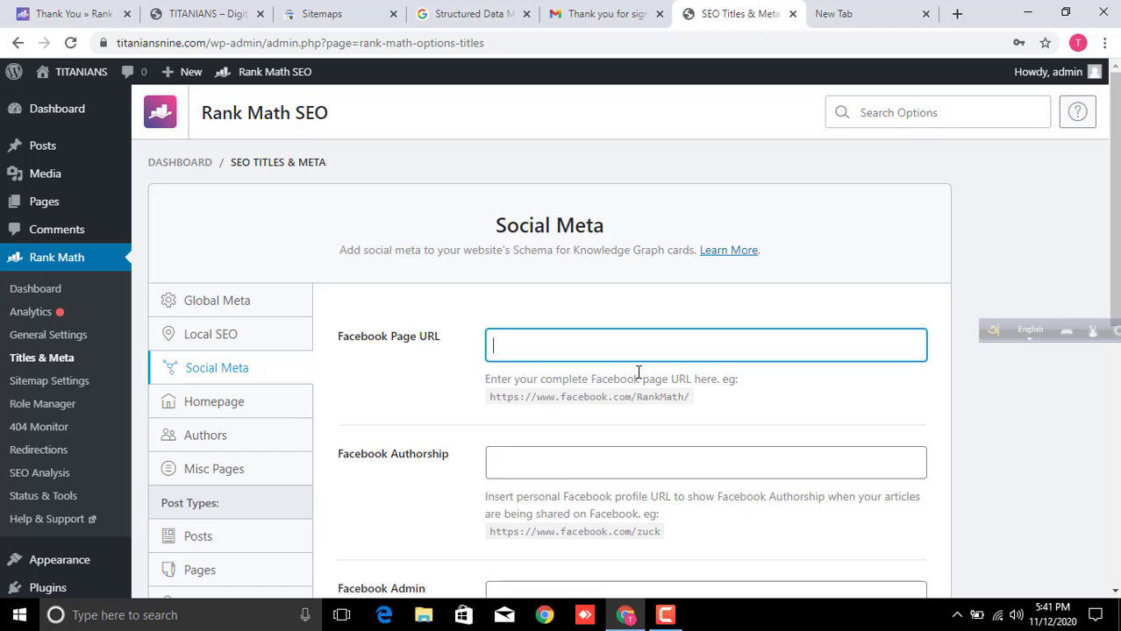
pyautogui.scroll(-1, 387, 384)
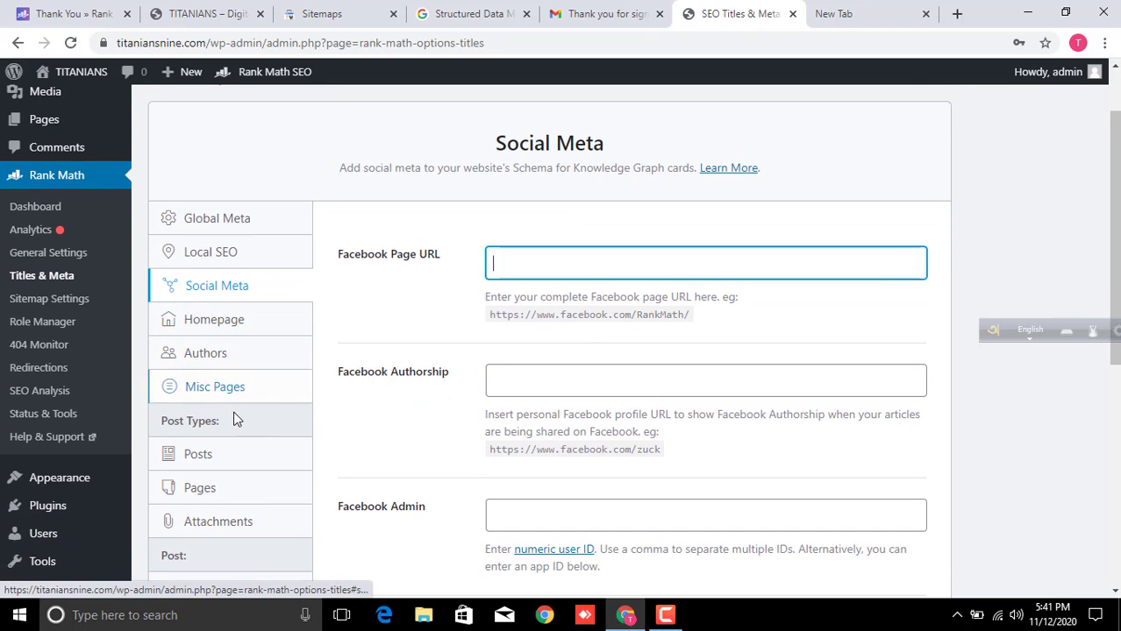
pyautogui.scroll(-3, 233, 419)
pyautogui.scroll(1, 230, 263)
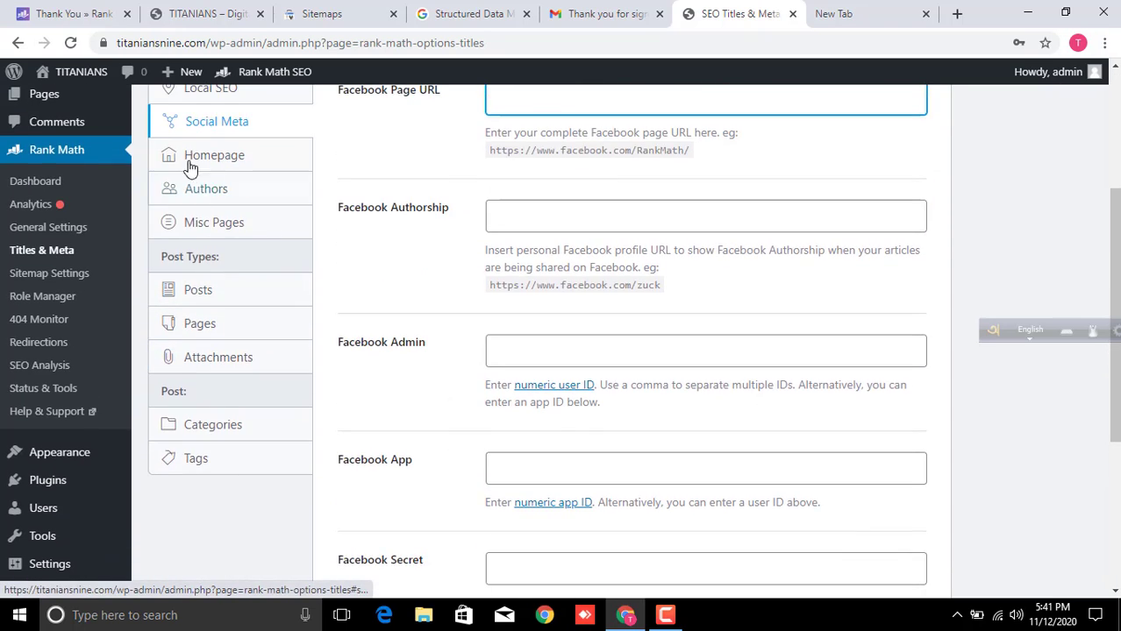
# Open the Posts settings and examine the Single Post Title variables %title%, %sep% and %sitename%, plus the description and schema fields.
pyautogui.click(200, 295)
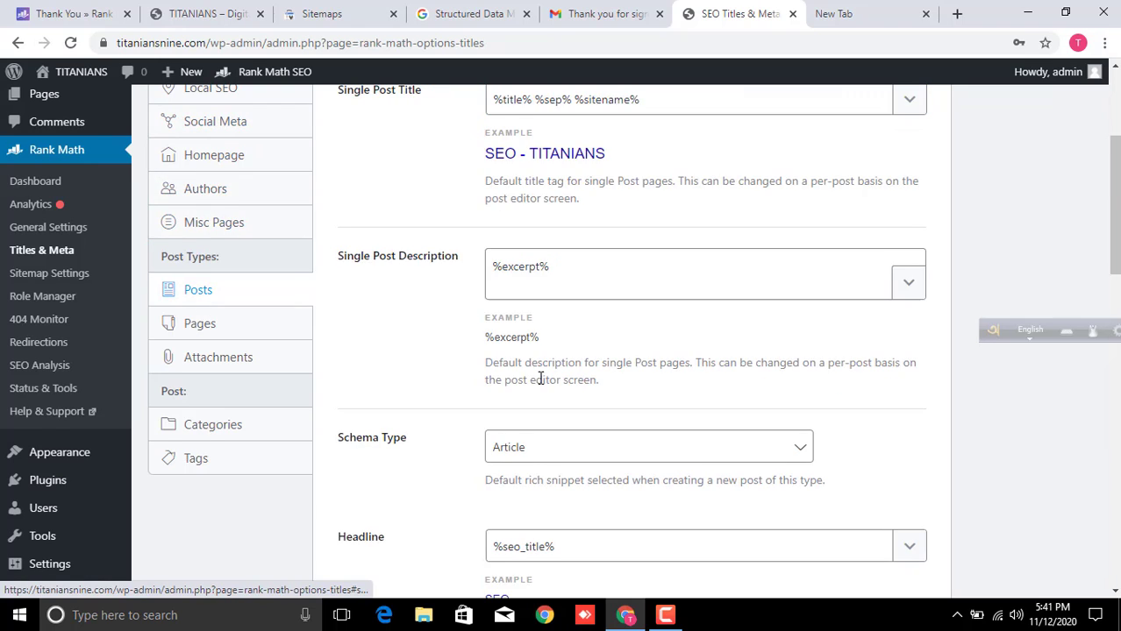
pyautogui.scroll(3, 540, 379)
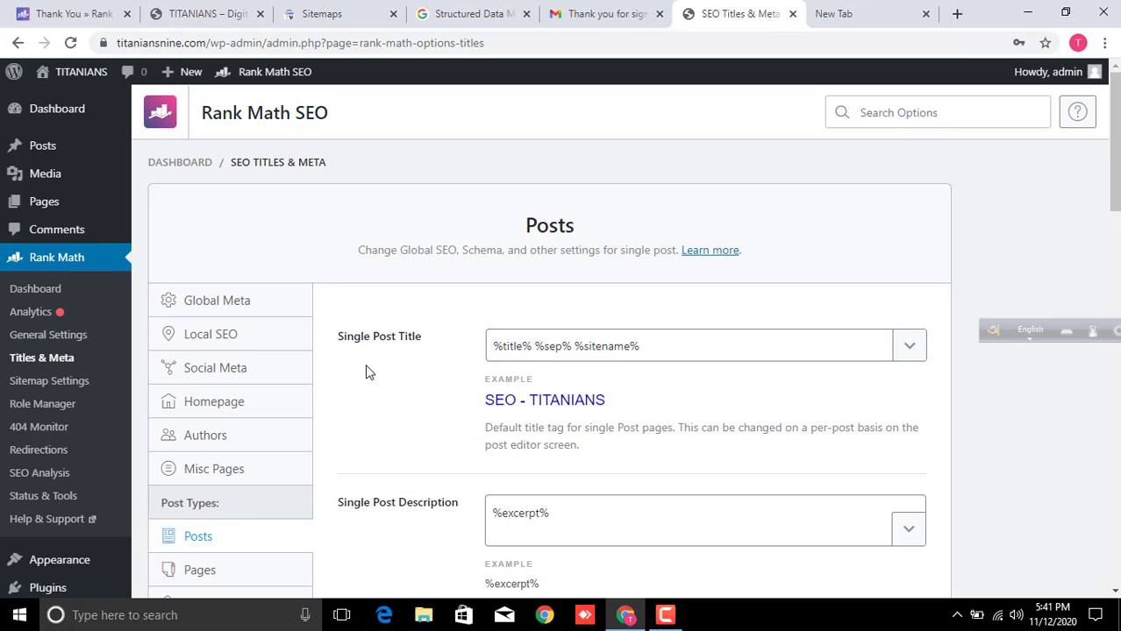
pyautogui.scroll(-1, 365, 363)
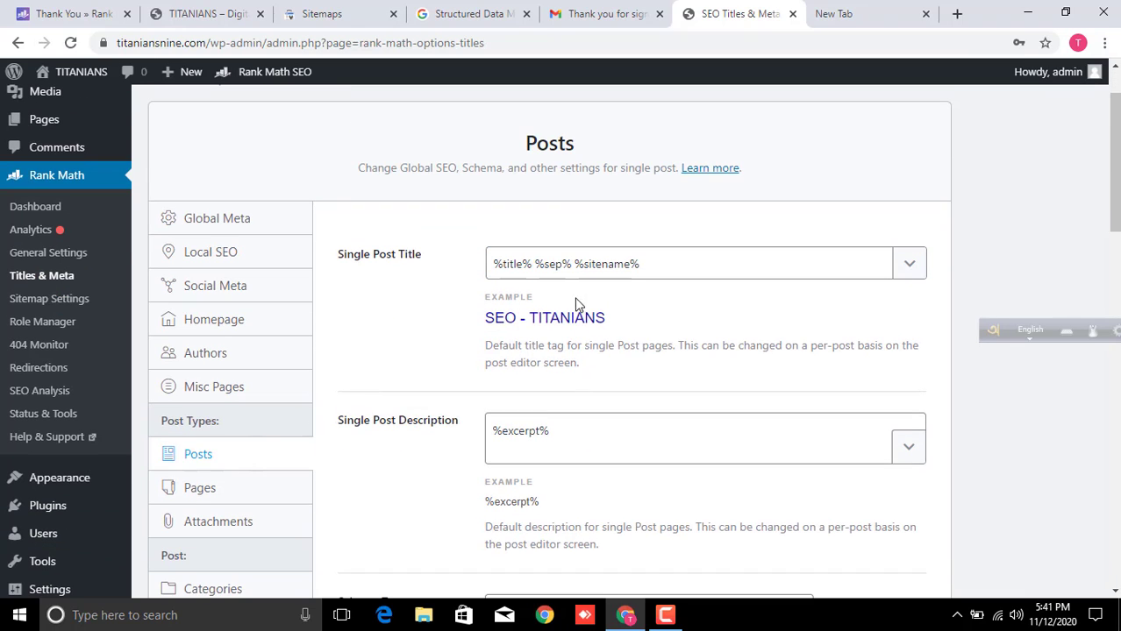
pyautogui.click(526, 268)
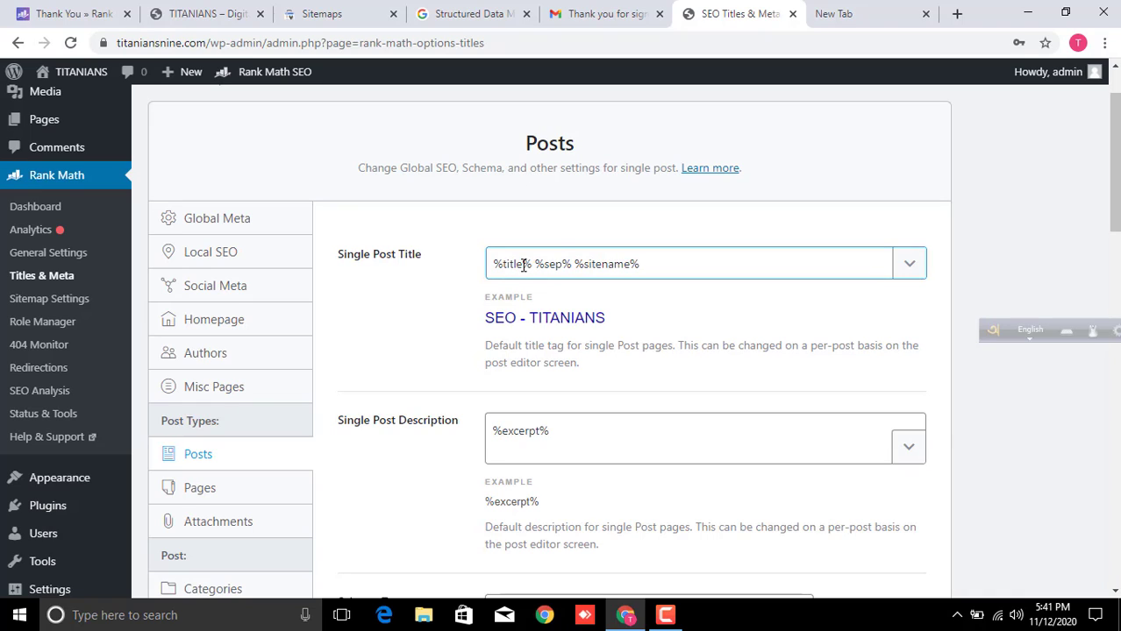
pyautogui.moveTo(524, 266); pyautogui.dragTo(550, 266)
pyautogui.click(514, 262)
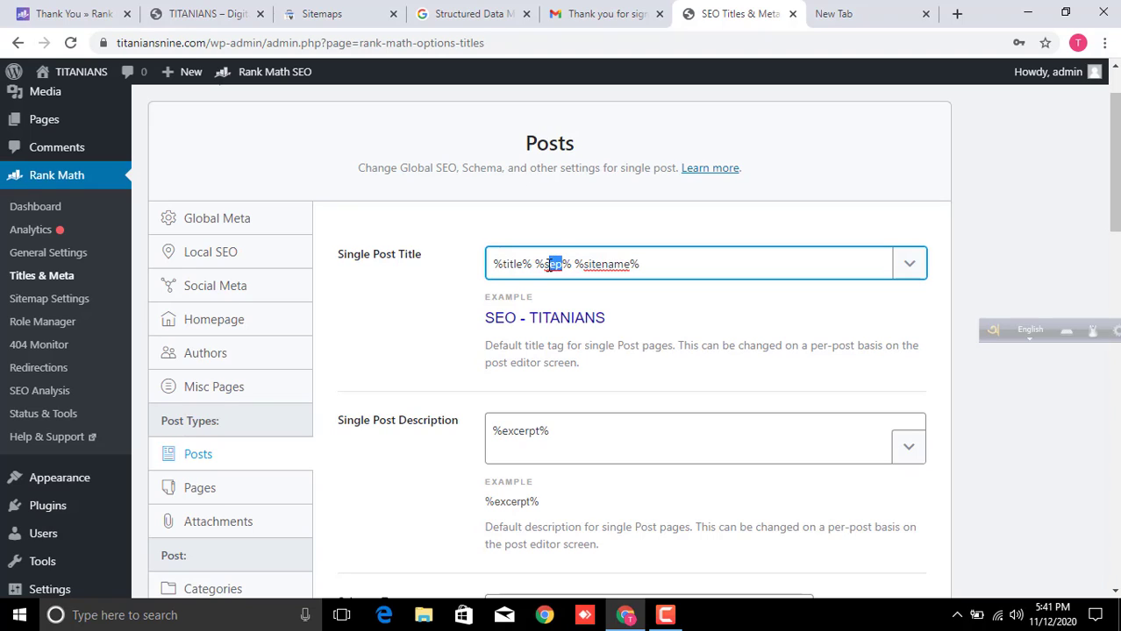
pyautogui.click(549, 267)
pyautogui.click(500, 264)
pyautogui.click(556, 266)
pyautogui.scroll(-2, 570, 433)
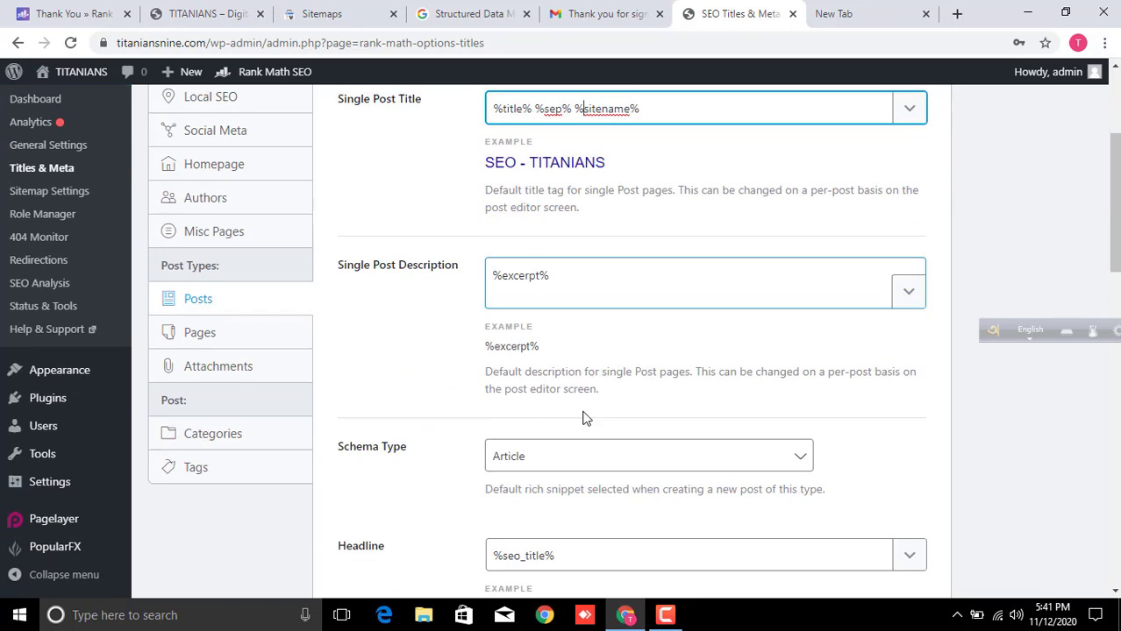
pyautogui.scroll(3, 592, 351)
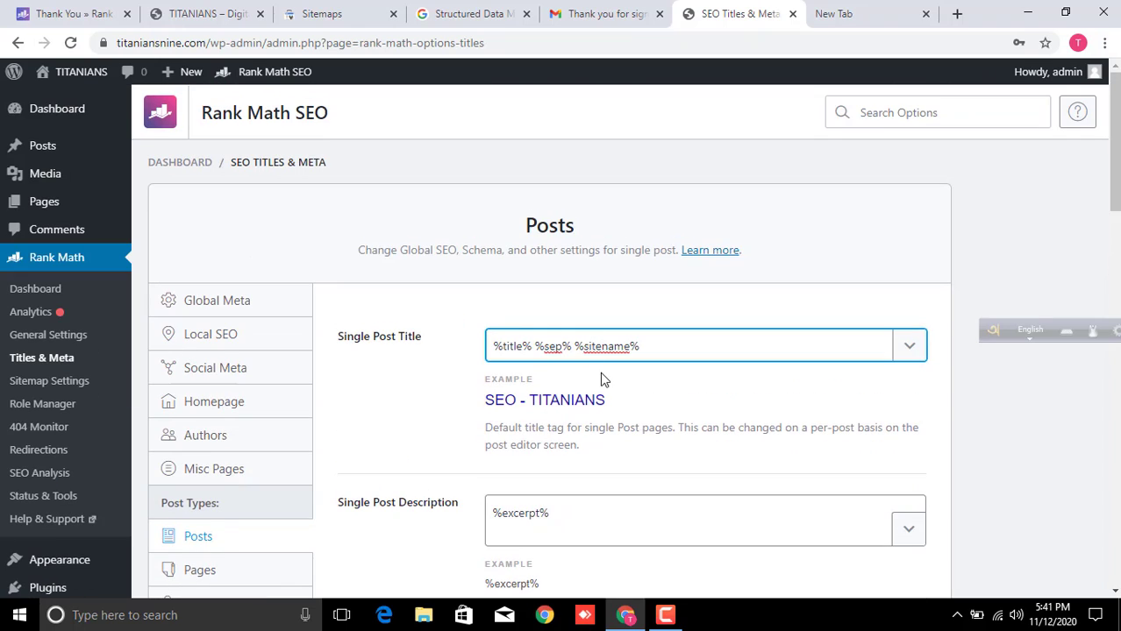
# Look through the available variables for the Single Post Title and examine its example title.
pyautogui.click(912, 345)
pyautogui.click(910, 235)
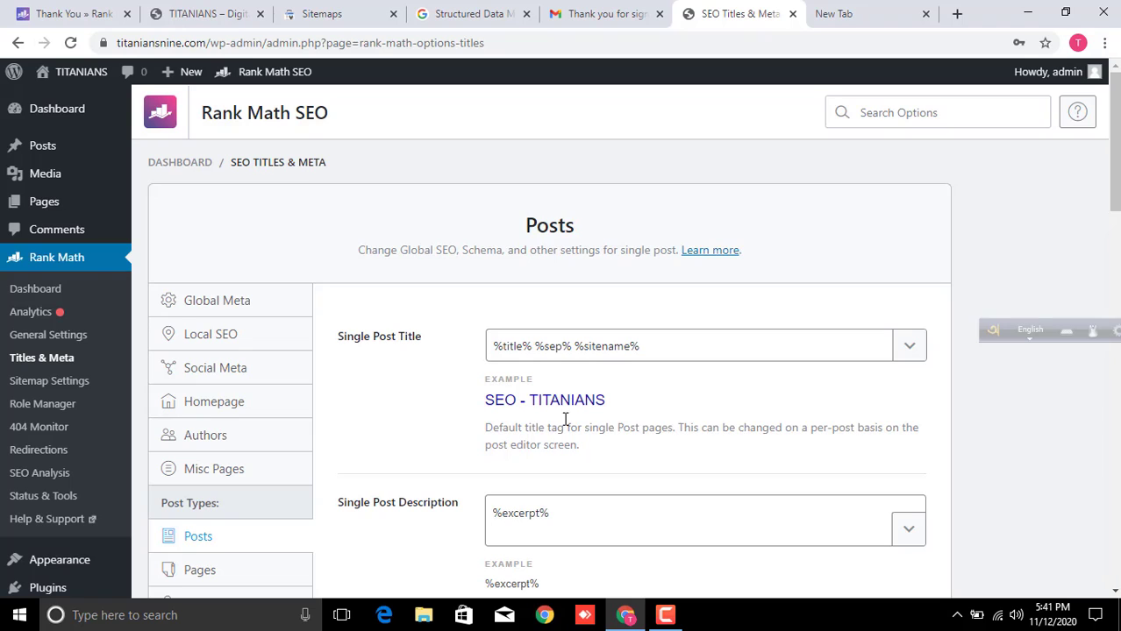
pyautogui.click(907, 347)
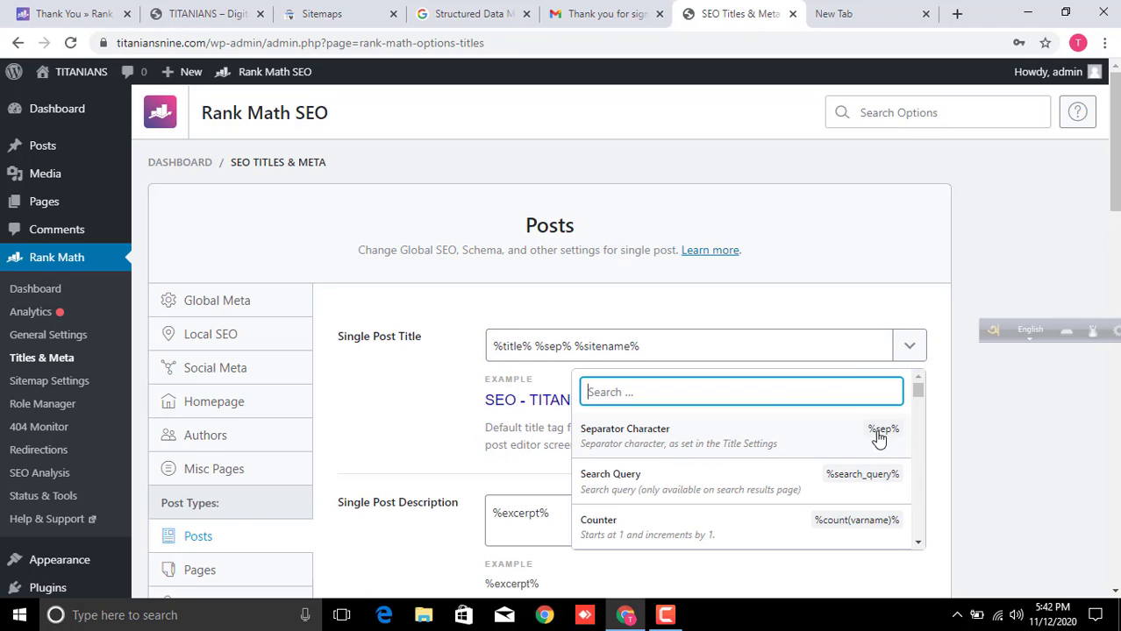
pyautogui.scroll(-2, 664, 499)
pyautogui.scroll(-2, 663, 498)
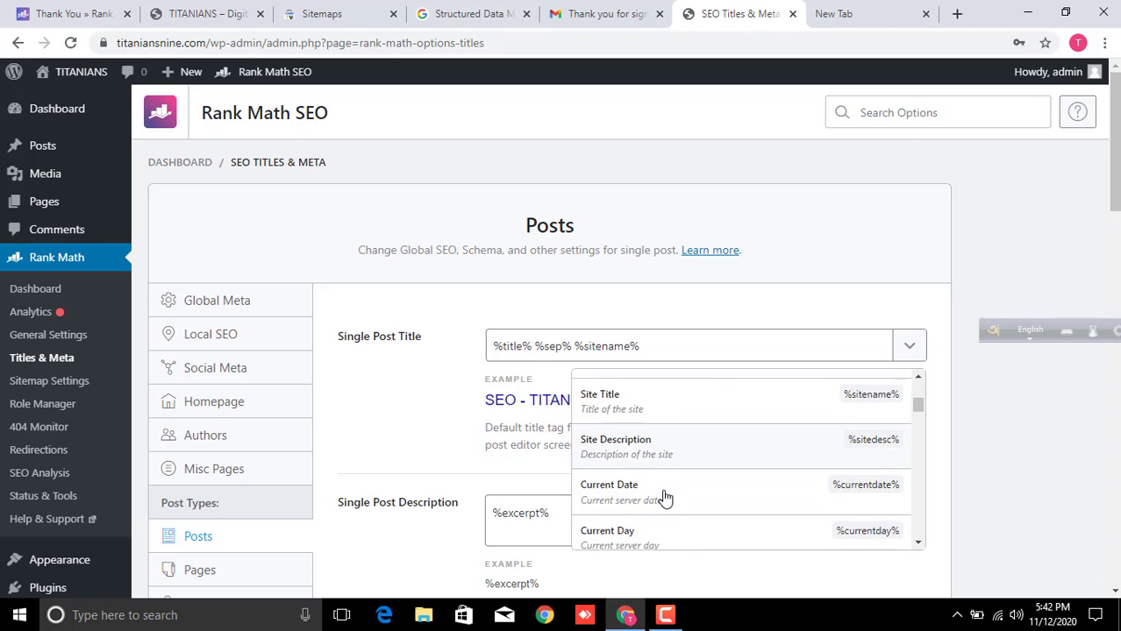
pyautogui.scroll(-6, 653, 513)
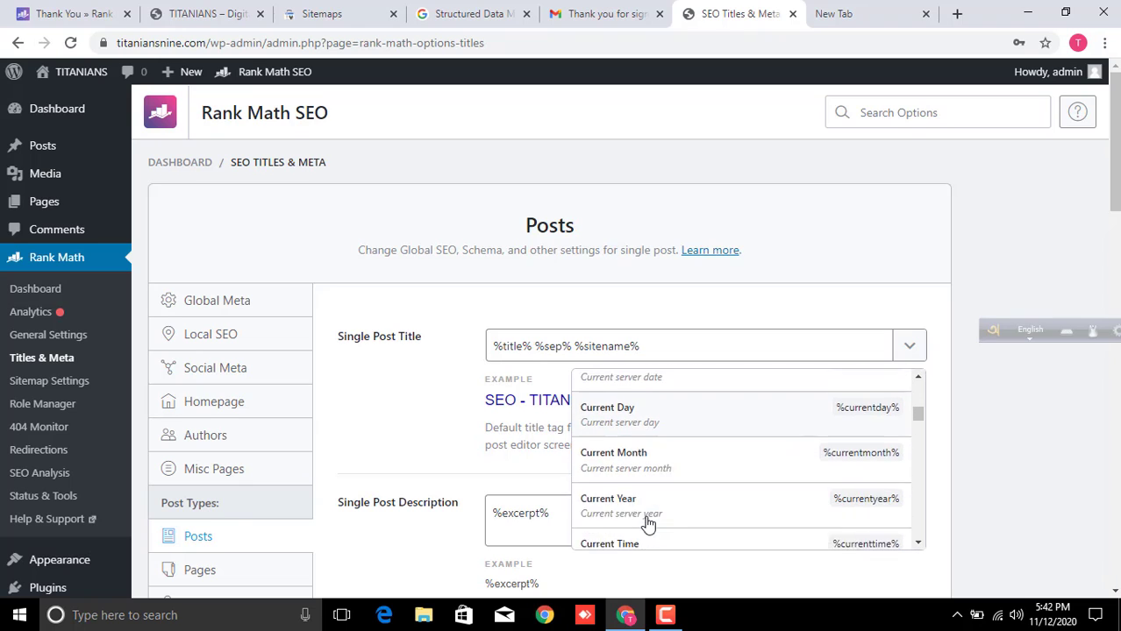
pyautogui.scroll(-10, 654, 513)
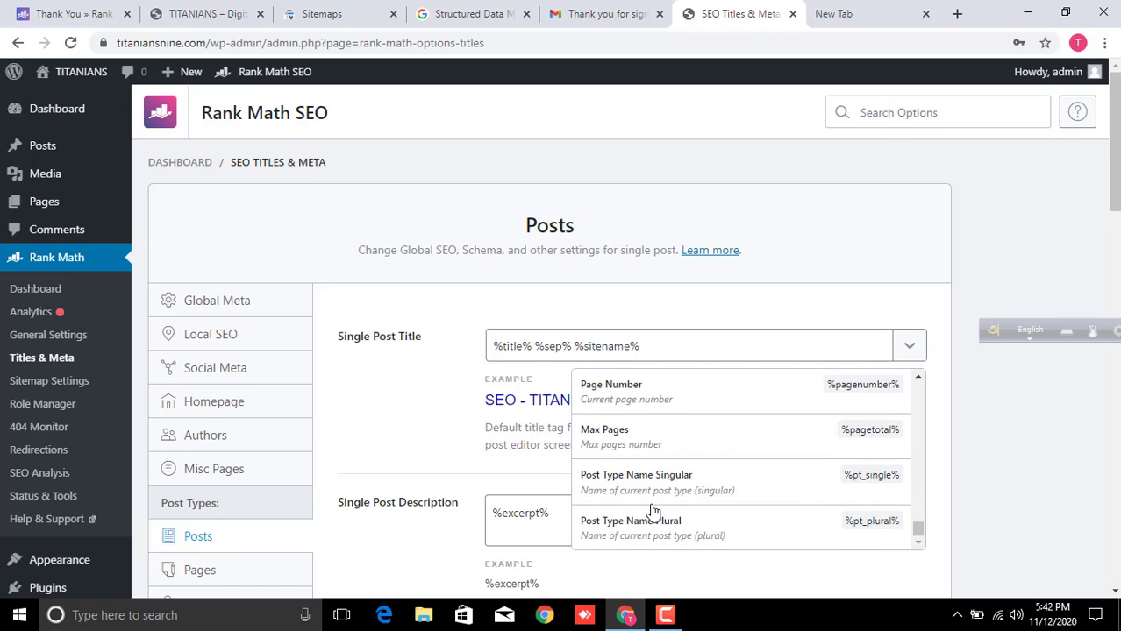
pyautogui.click(1017, 436)
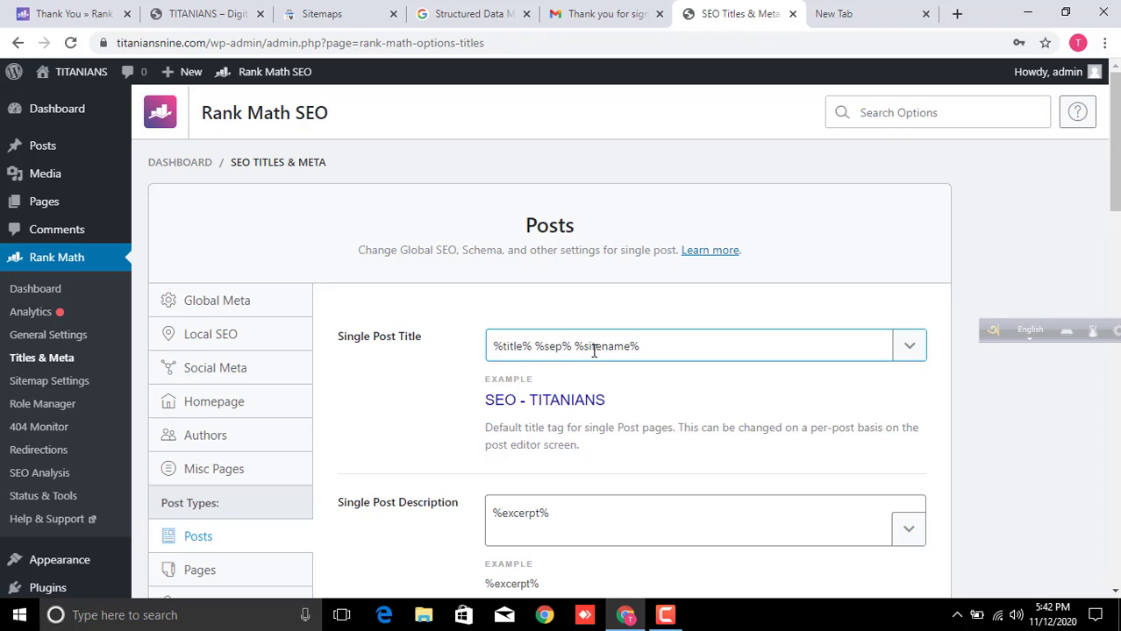
pyautogui.moveTo(615, 400); pyautogui.dragTo(483, 405)
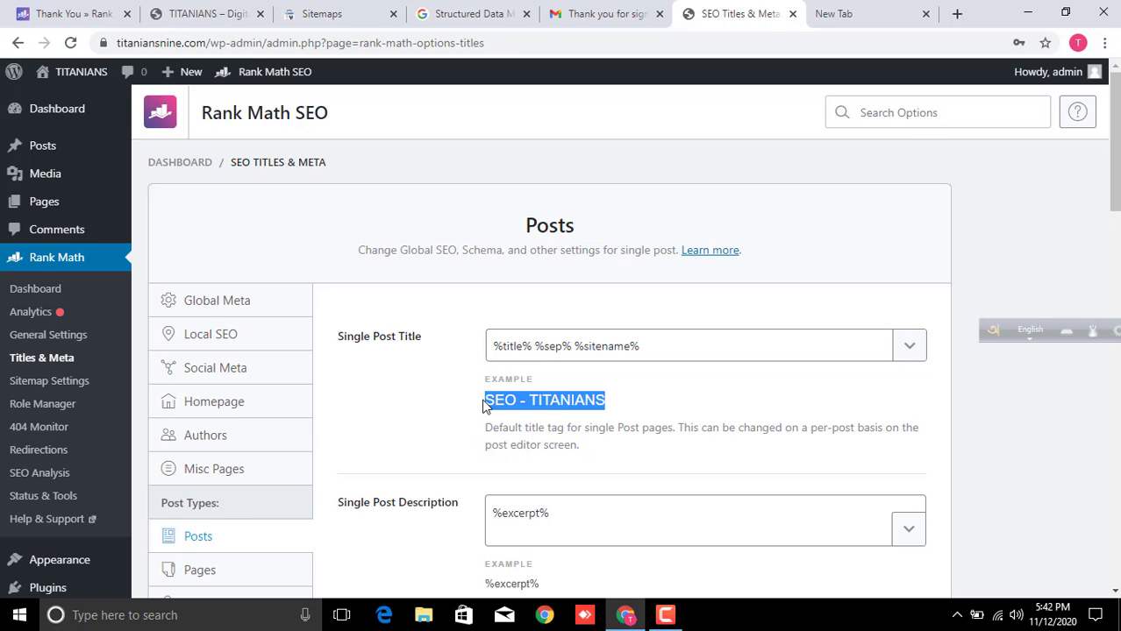
pyautogui.click(807, 414)
# Review the Posts settings for single post description, schema type, headline, schema description and article type.
pyautogui.scroll(-3, 797, 401)
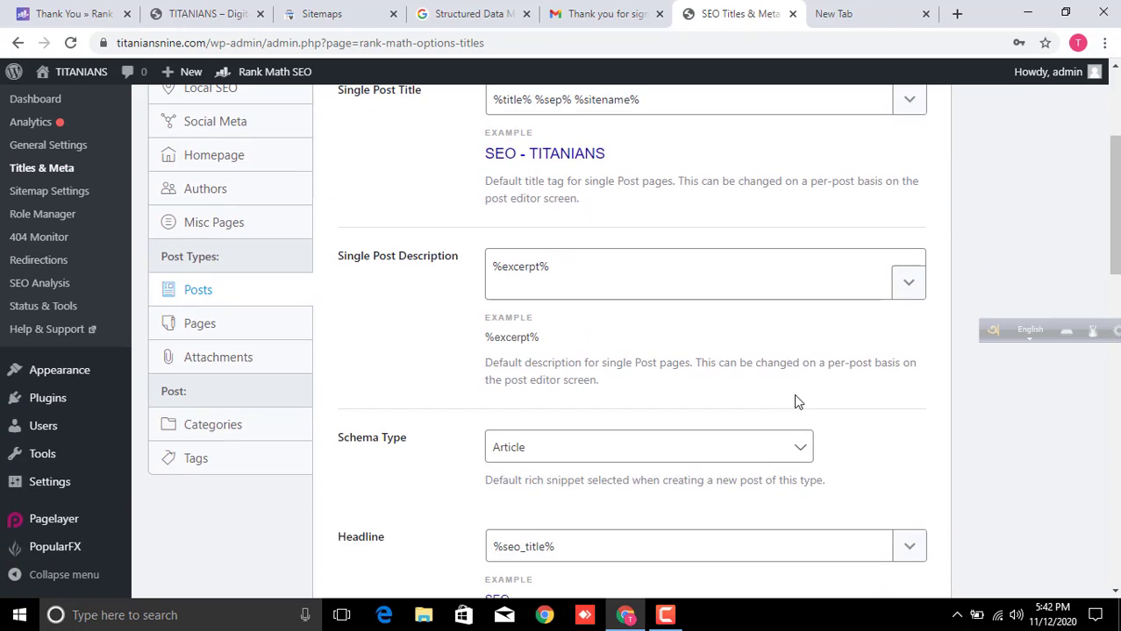
pyautogui.click(559, 293)
pyautogui.scroll(-2, 579, 333)
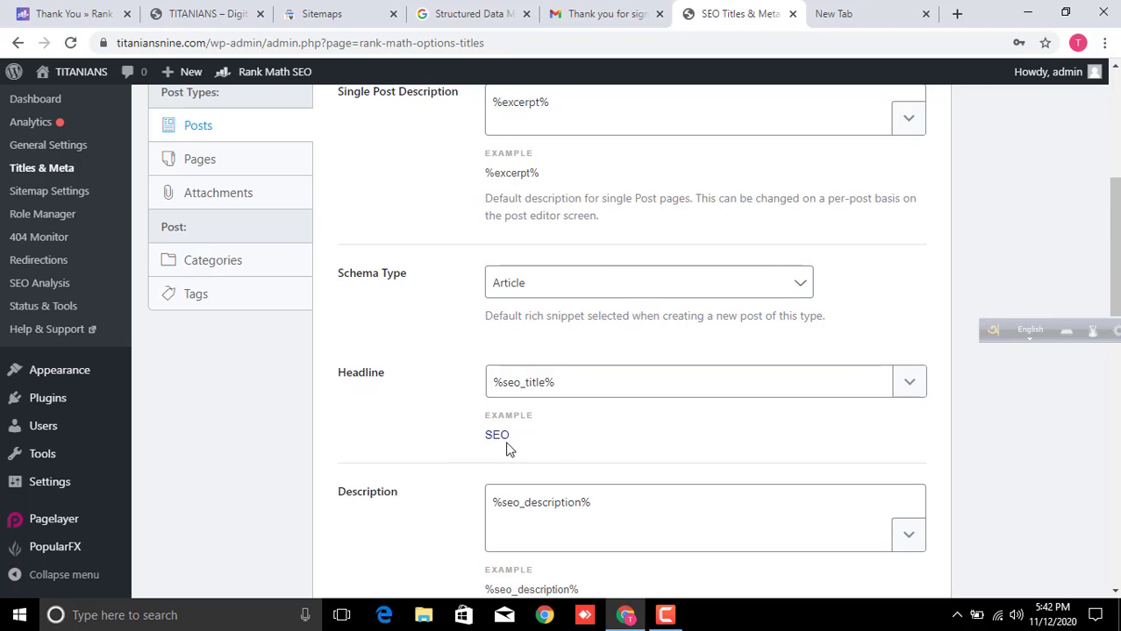
pyautogui.scroll(-2, 561, 456)
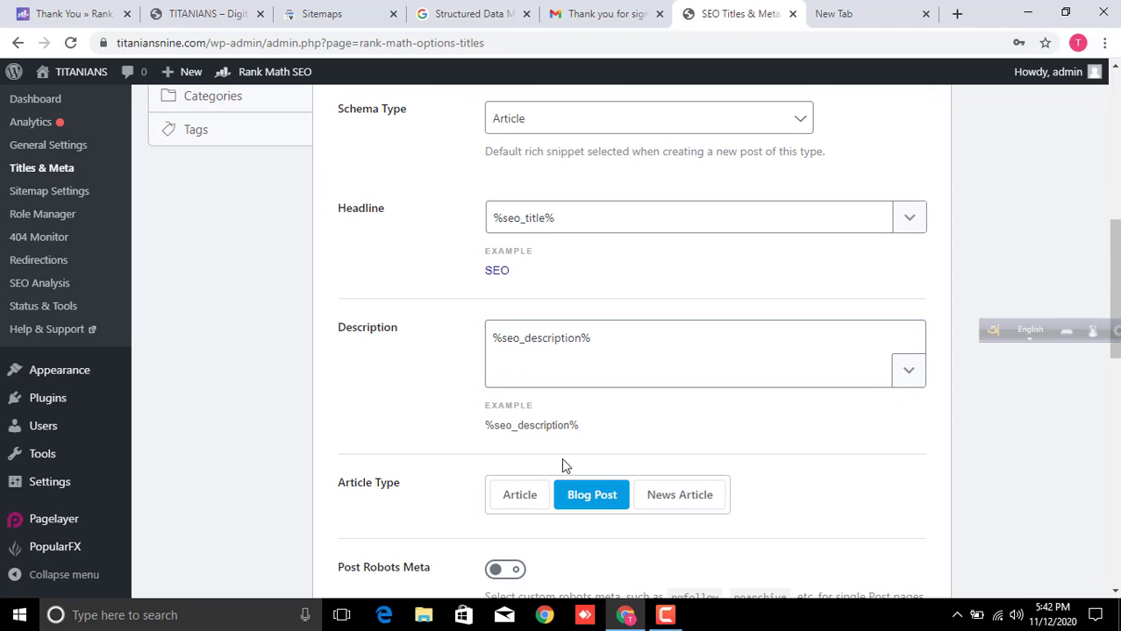
pyautogui.scroll(-2, 561, 458)
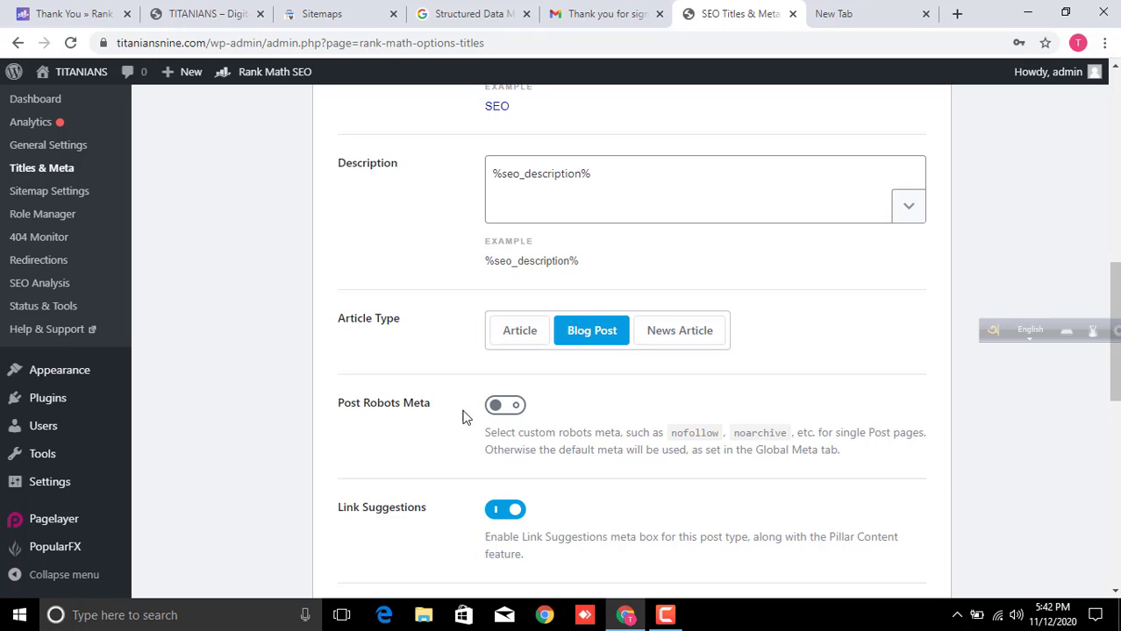
# Review the remaining Posts options: robots meta, link suggestions, primary taxonomy, SEO meta box, bulk editing and custom fields.
pyautogui.scroll(-3, 543, 410)
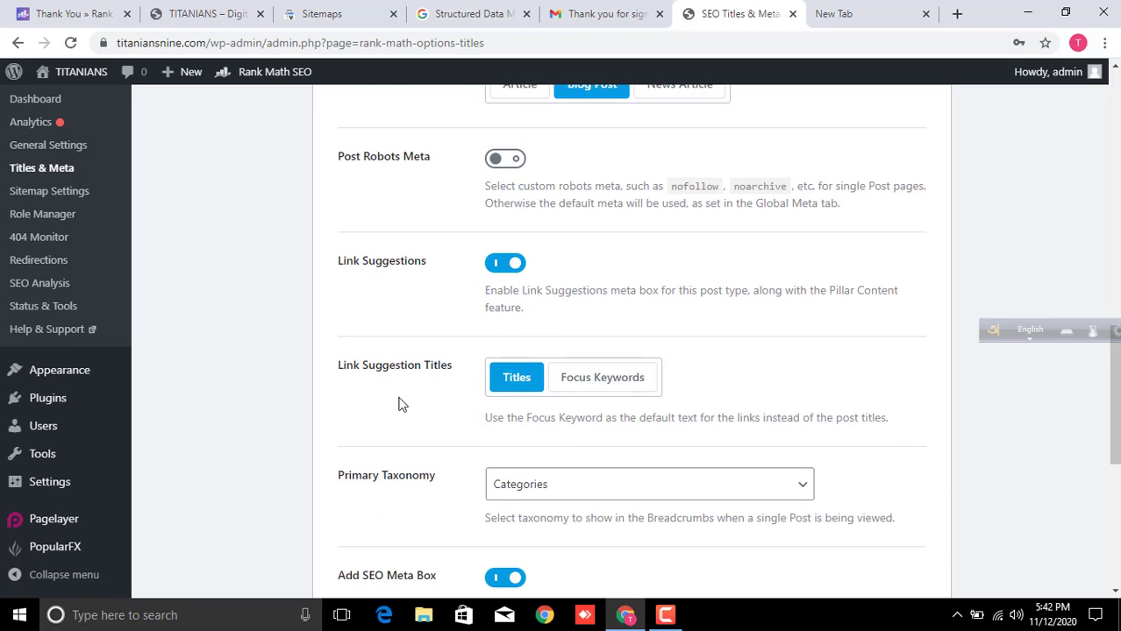
pyautogui.scroll(-1, 434, 399)
pyautogui.scroll(-3, 434, 399)
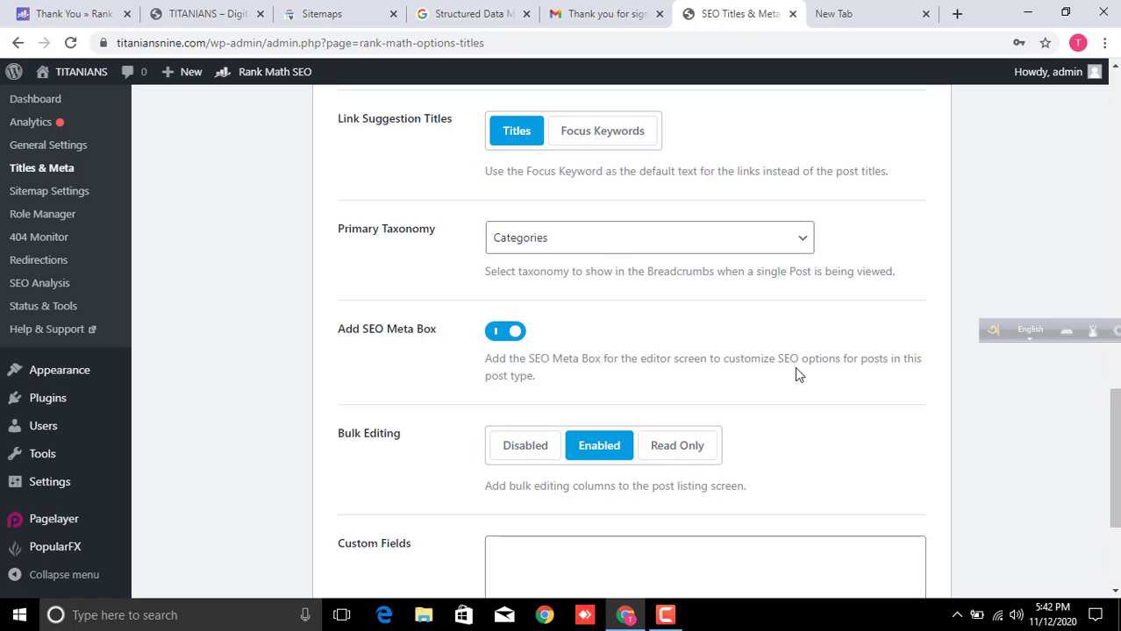
pyautogui.scroll(-3, 794, 366)
pyautogui.click(488, 333)
pyautogui.scroll(1, 489, 335)
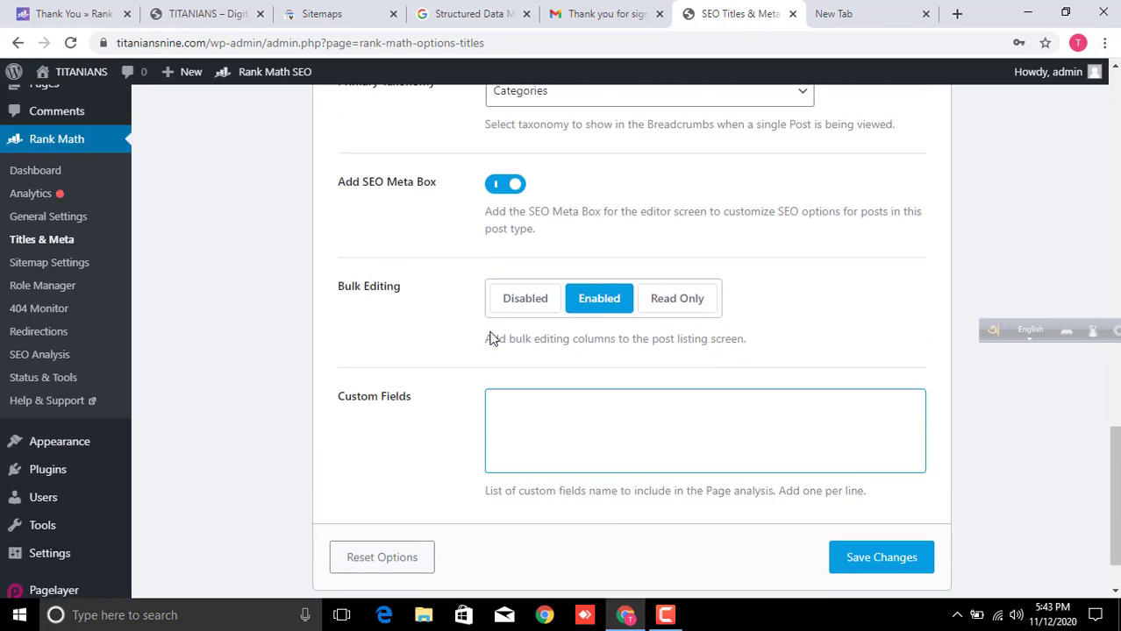
pyautogui.scroll(15, 491, 339)
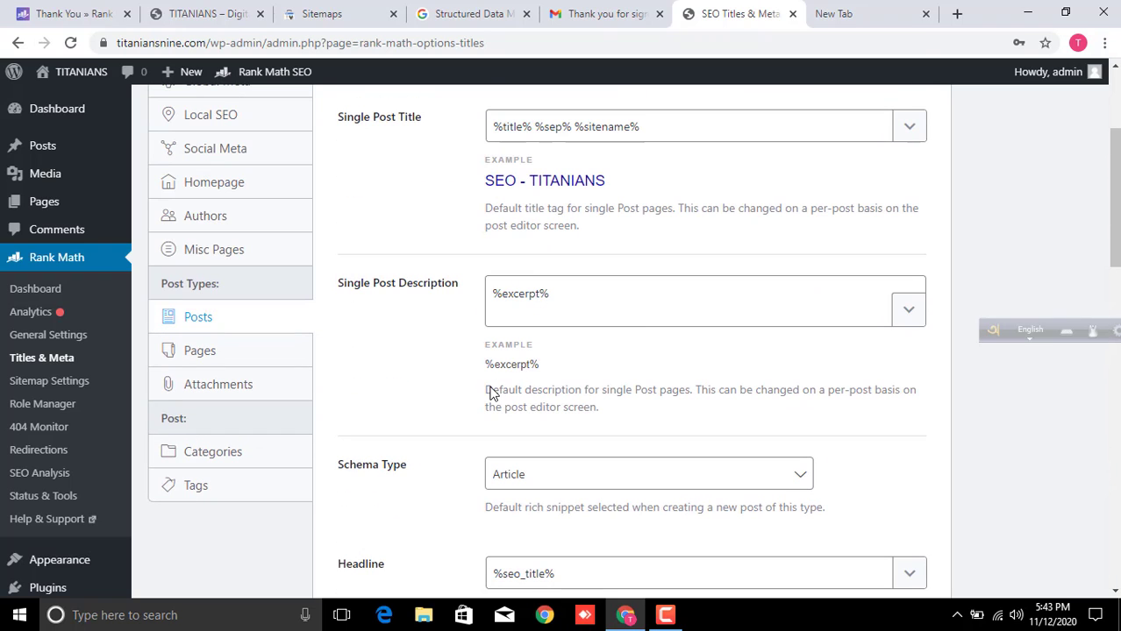
pyautogui.scroll(2, 491, 394)
pyautogui.scroll(-3, 492, 390)
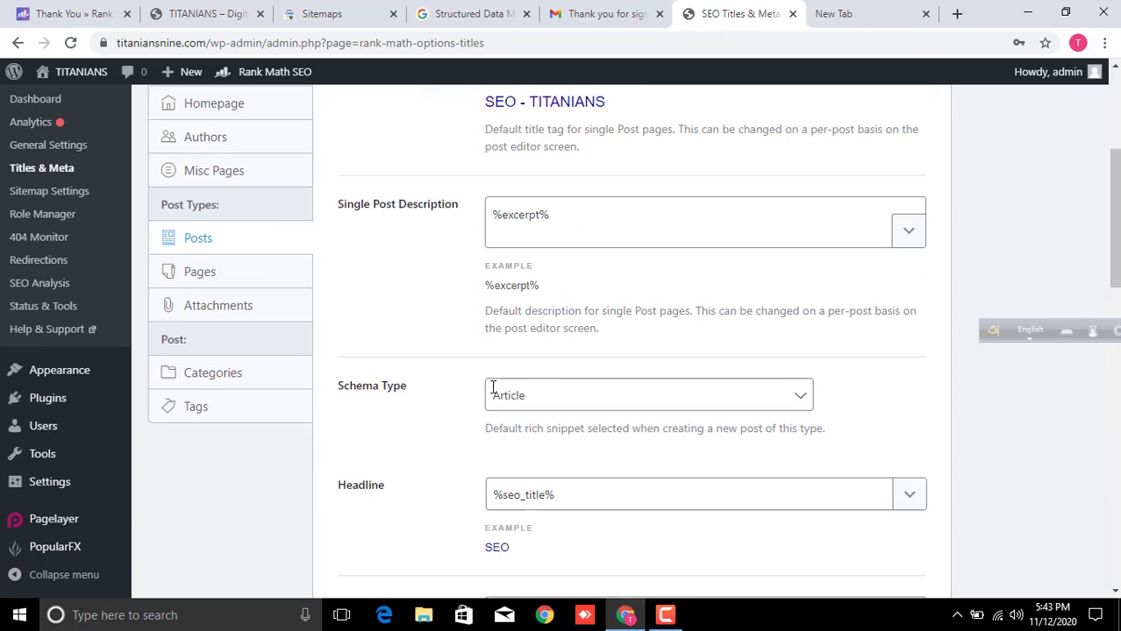
# Open the Pages settings and look over the Single Page Title and Single Page Description fields.
pyautogui.click(194, 273)
pyautogui.scroll(3, 381, 341)
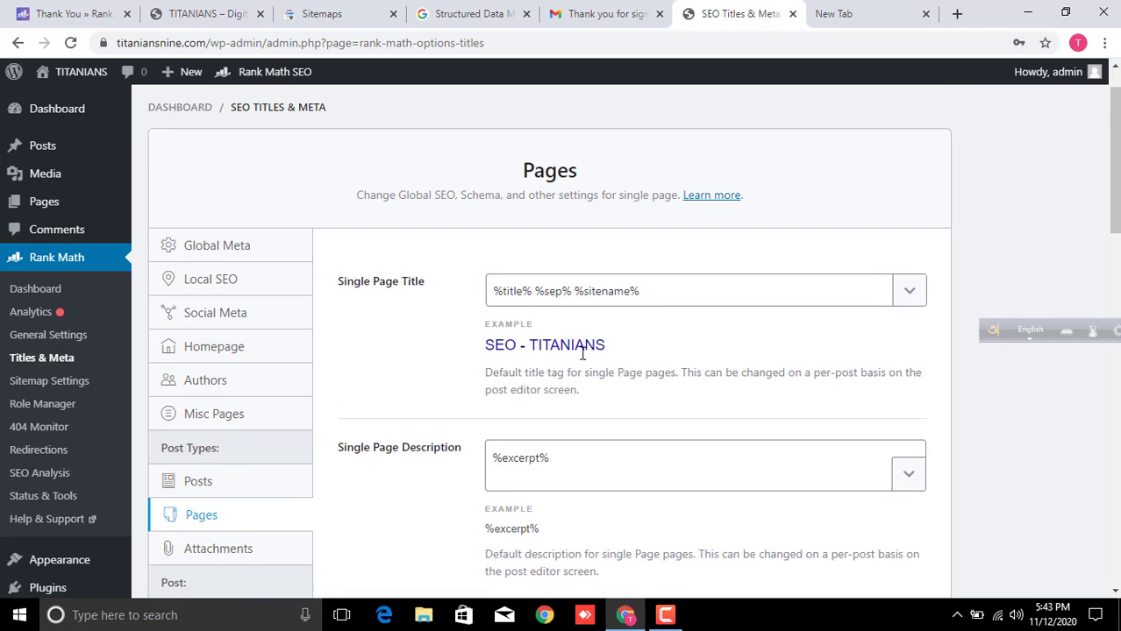
pyautogui.click(513, 289)
pyautogui.click(532, 322)
pyautogui.scroll(-2, 621, 352)
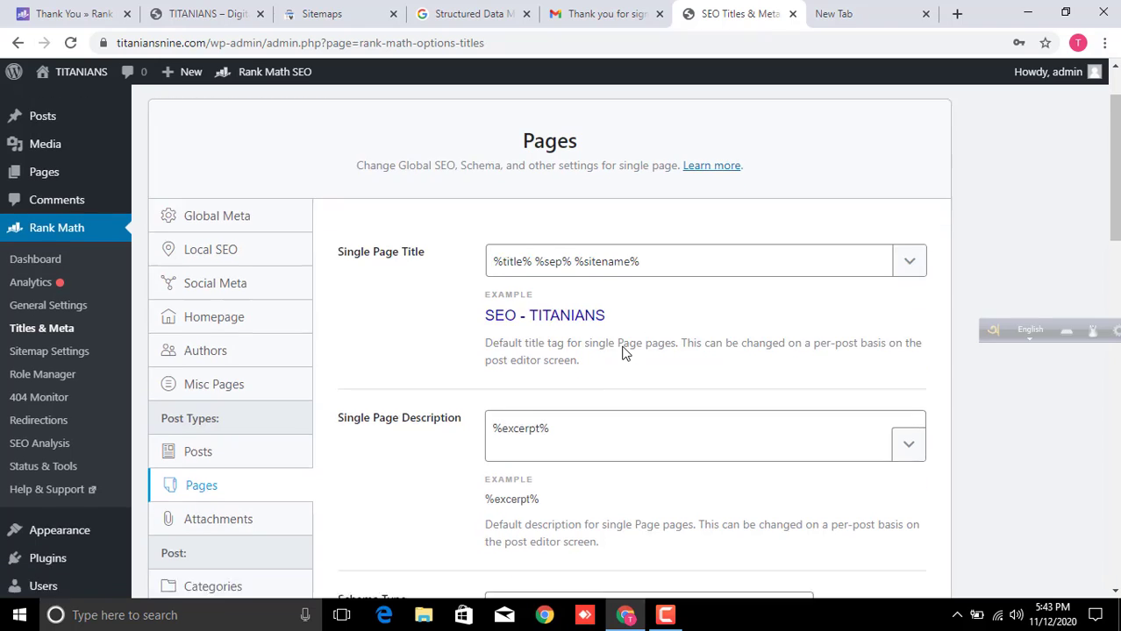
pyautogui.scroll(2, 622, 352)
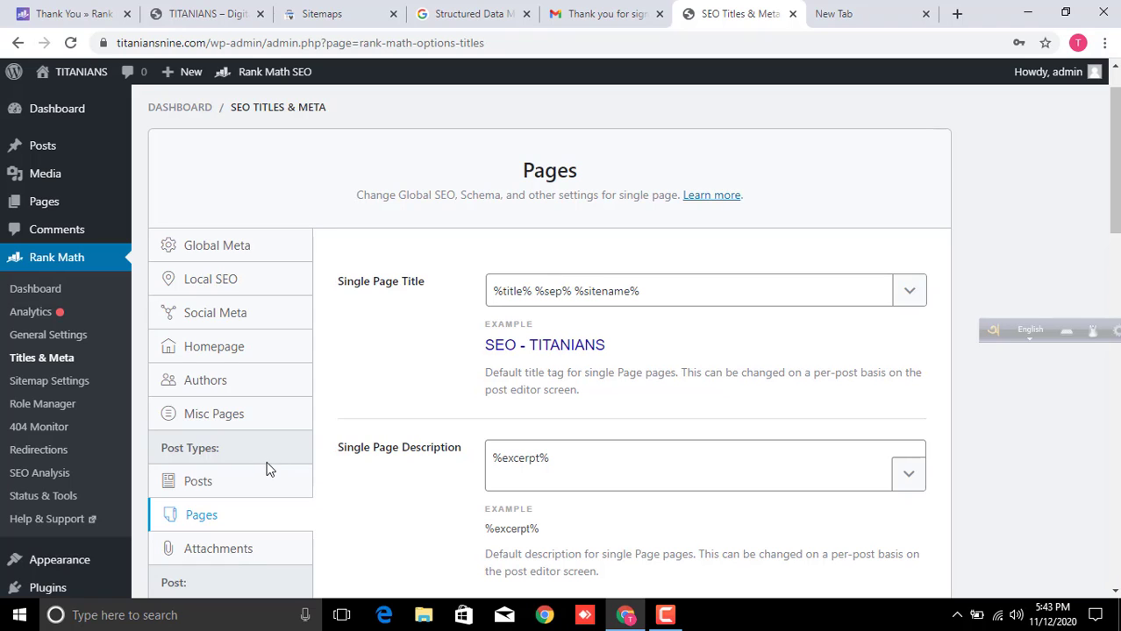
# Open the Attachments settings and read the note about configuring attachment-related meta tags.
pyautogui.scroll(-1, 269, 470)
pyautogui.scroll(-1, 289, 481)
pyautogui.click(228, 395)
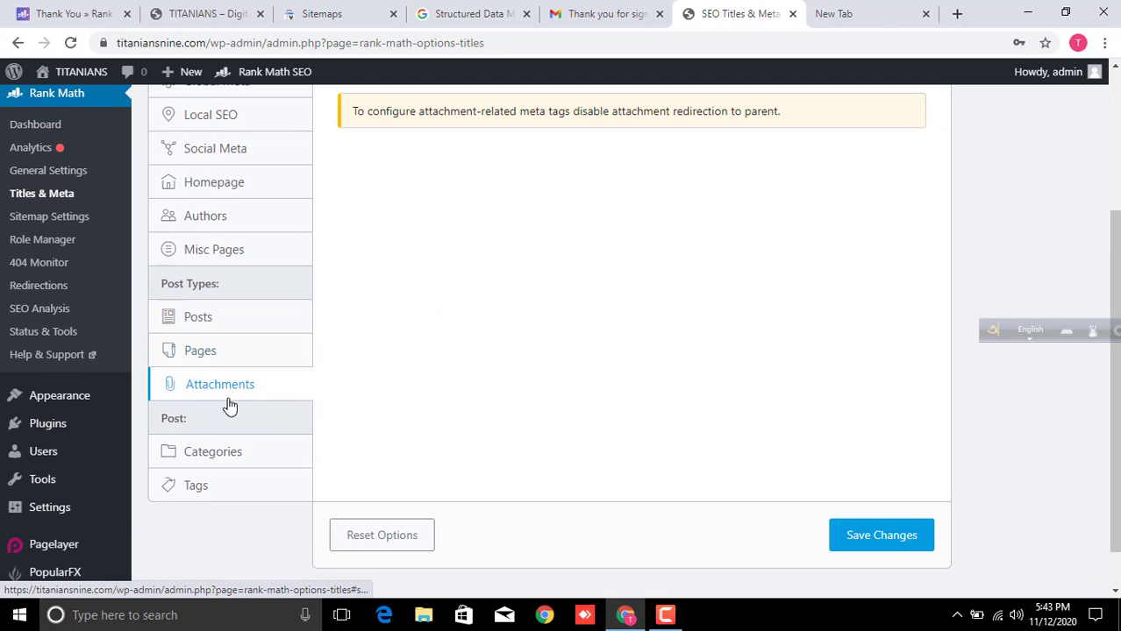
pyautogui.scroll(2, 426, 468)
pyautogui.scroll(-3, 427, 471)
pyautogui.scroll(2, 269, 423)
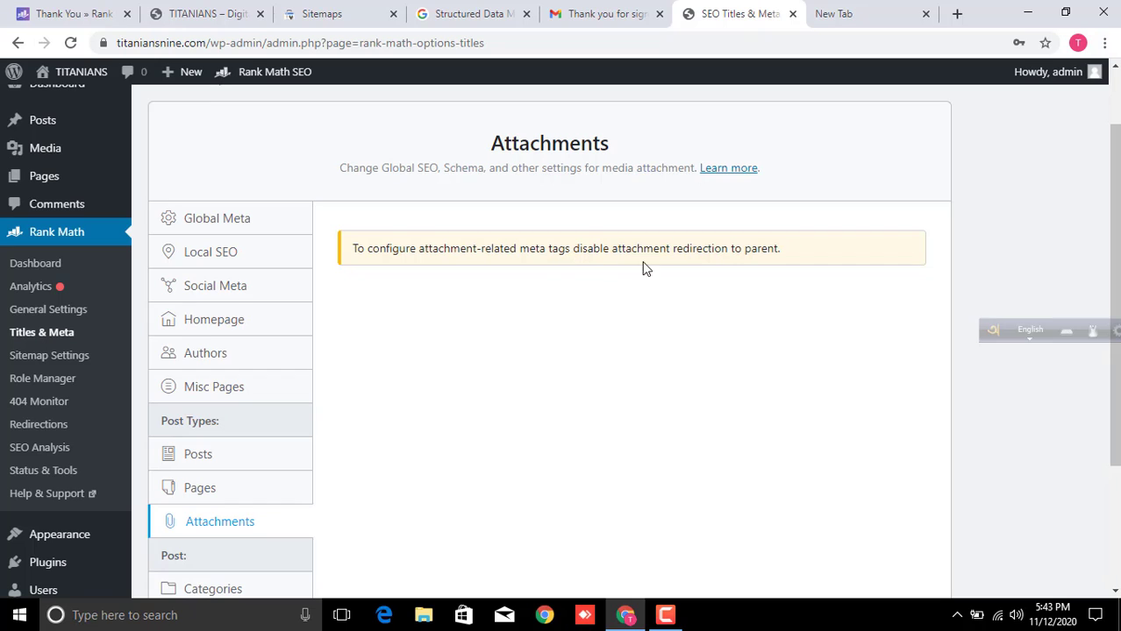
pyautogui.scroll(-2, 348, 437)
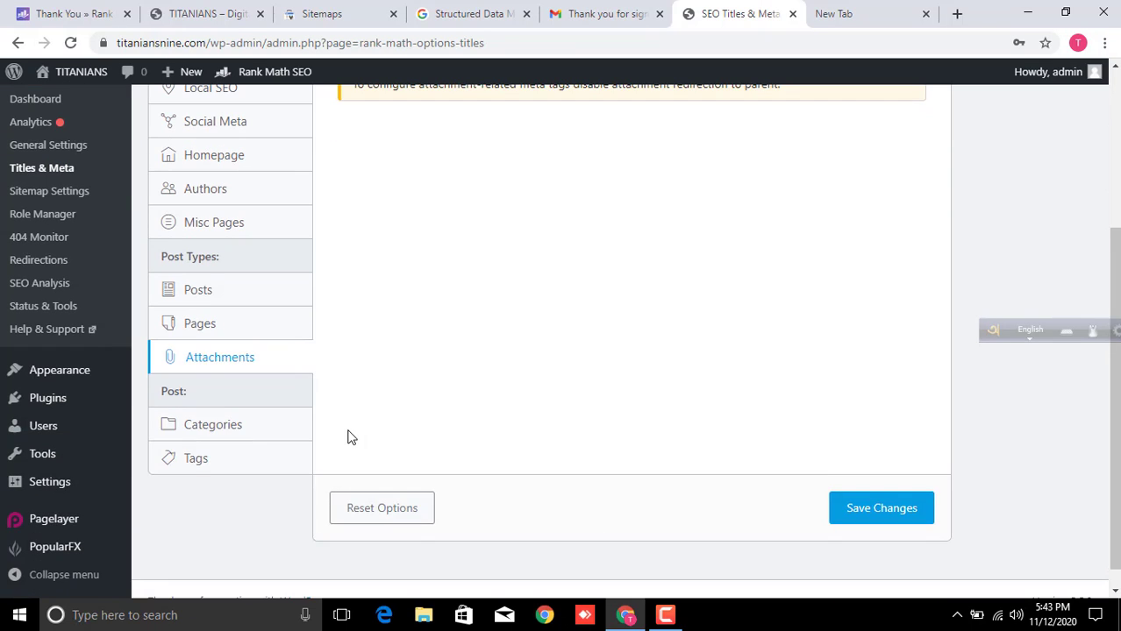
# Open the Categories settings and review the archive title, archive description, robots meta, SEO meta box and snippet data options.
pyautogui.click(219, 431)
pyautogui.scroll(3, 593, 425)
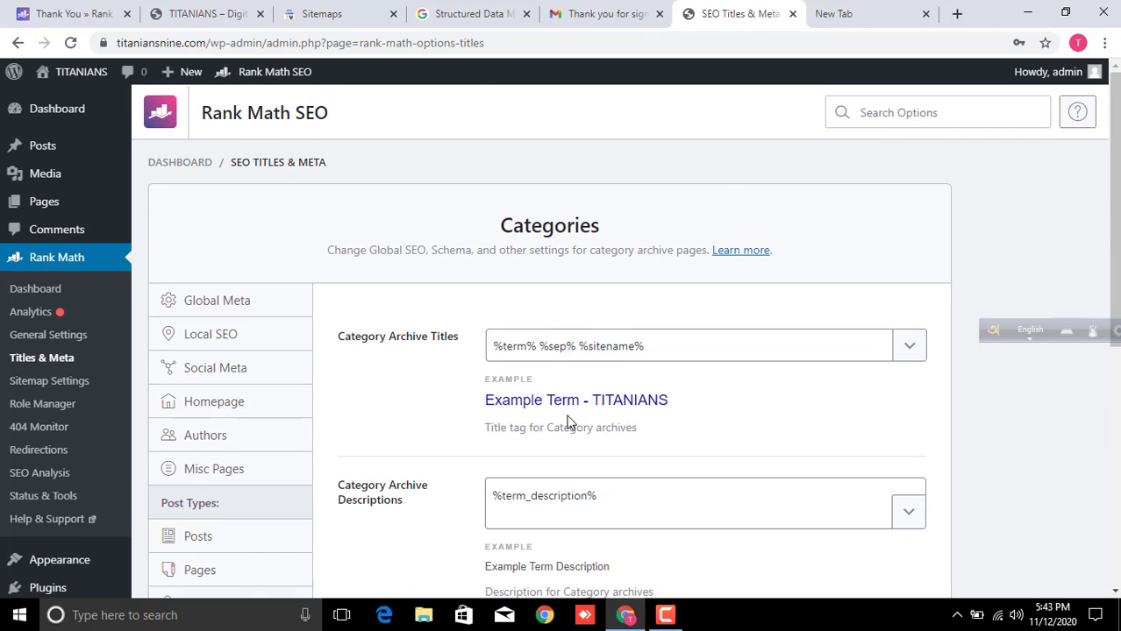
pyautogui.scroll(-1, 546, 420)
pyautogui.scroll(-3, 422, 420)
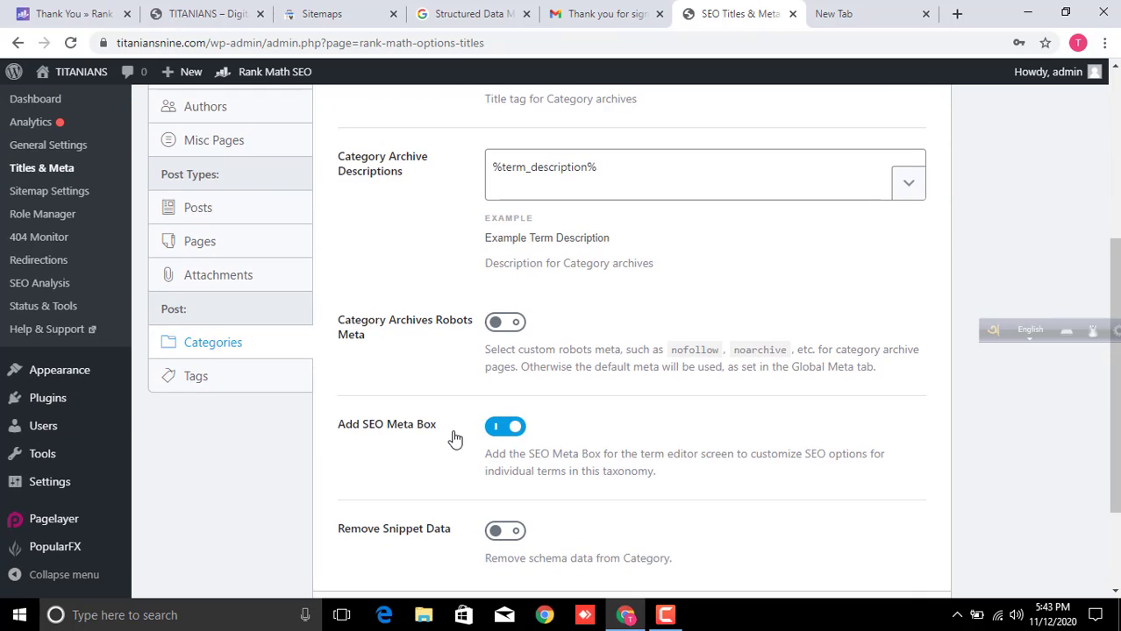
pyautogui.scroll(-2, 454, 439)
pyautogui.scroll(2, 455, 446)
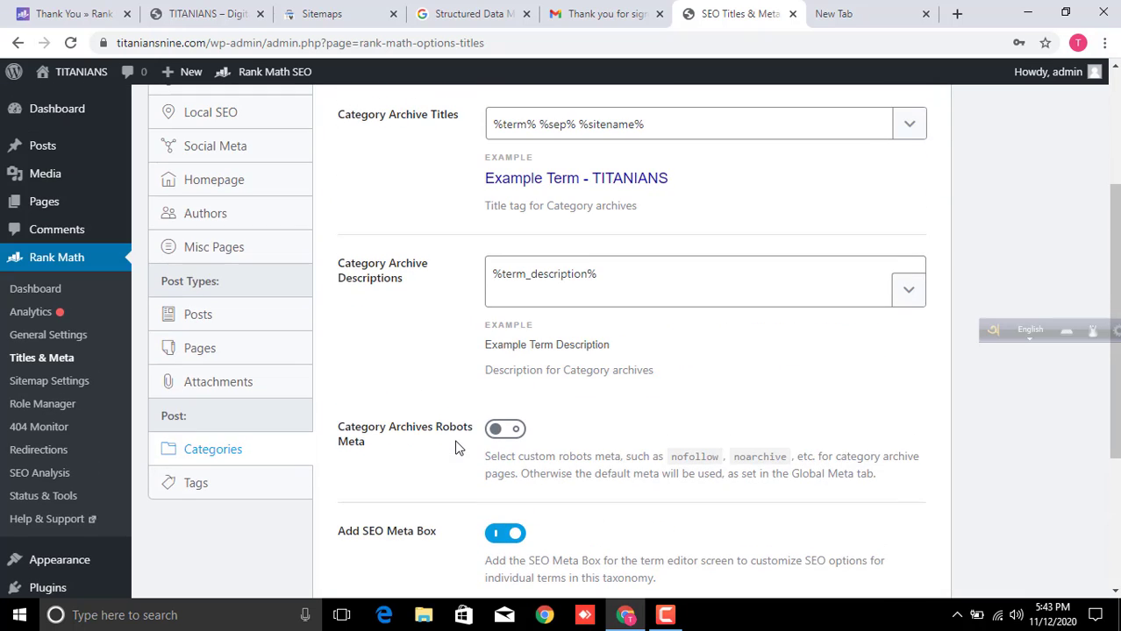
pyautogui.scroll(3, 445, 343)
pyautogui.scroll(-3, 456, 368)
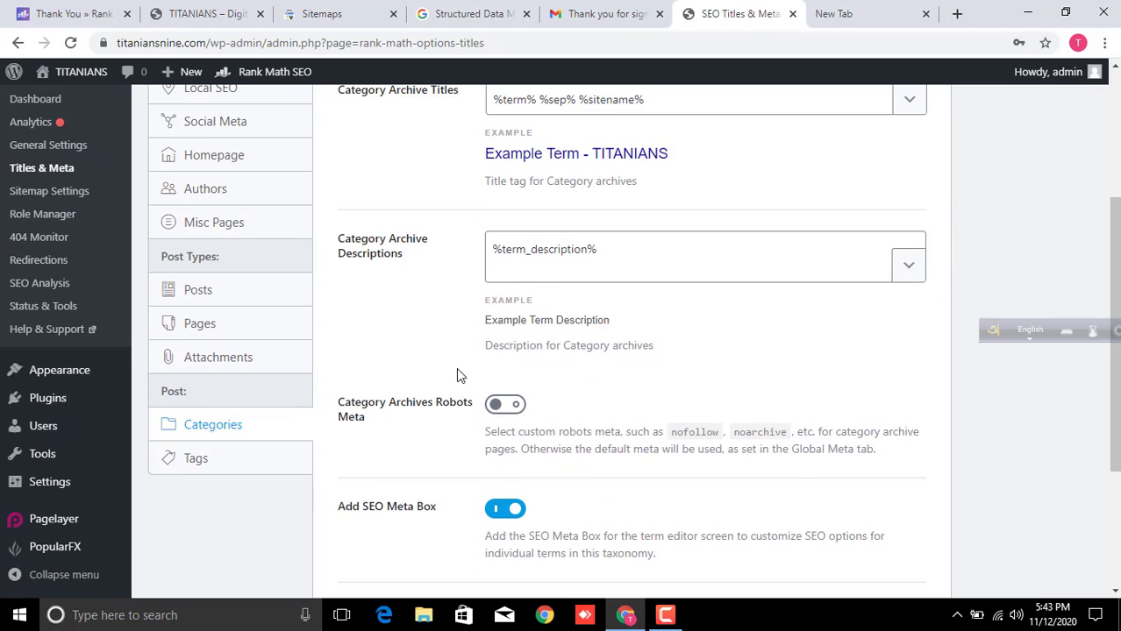
# Open the Tags settings and examine the robots meta and advanced robots meta options for tag archives.
pyautogui.click(192, 459)
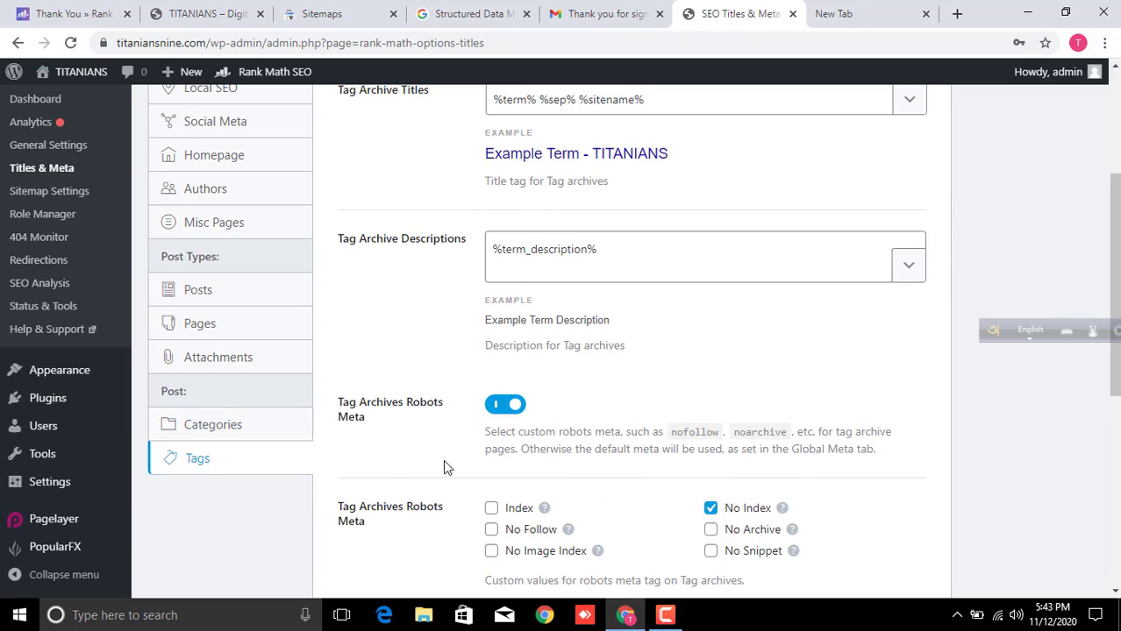
pyautogui.scroll(-1, 443, 466)
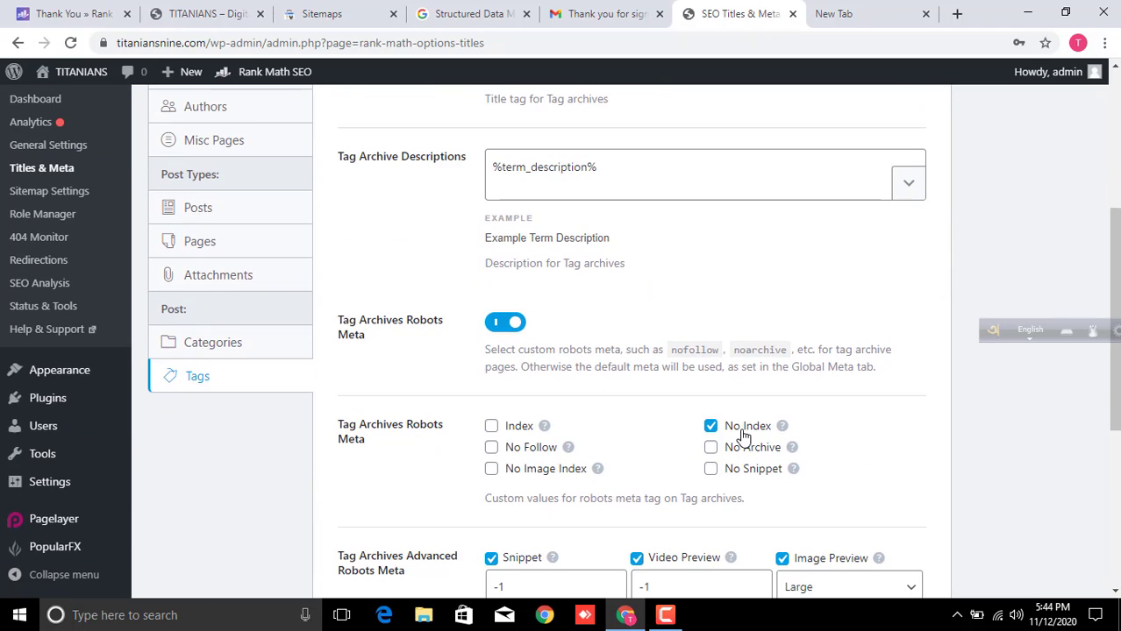
pyautogui.scroll(-3, 741, 425)
pyautogui.scroll(3, 523, 436)
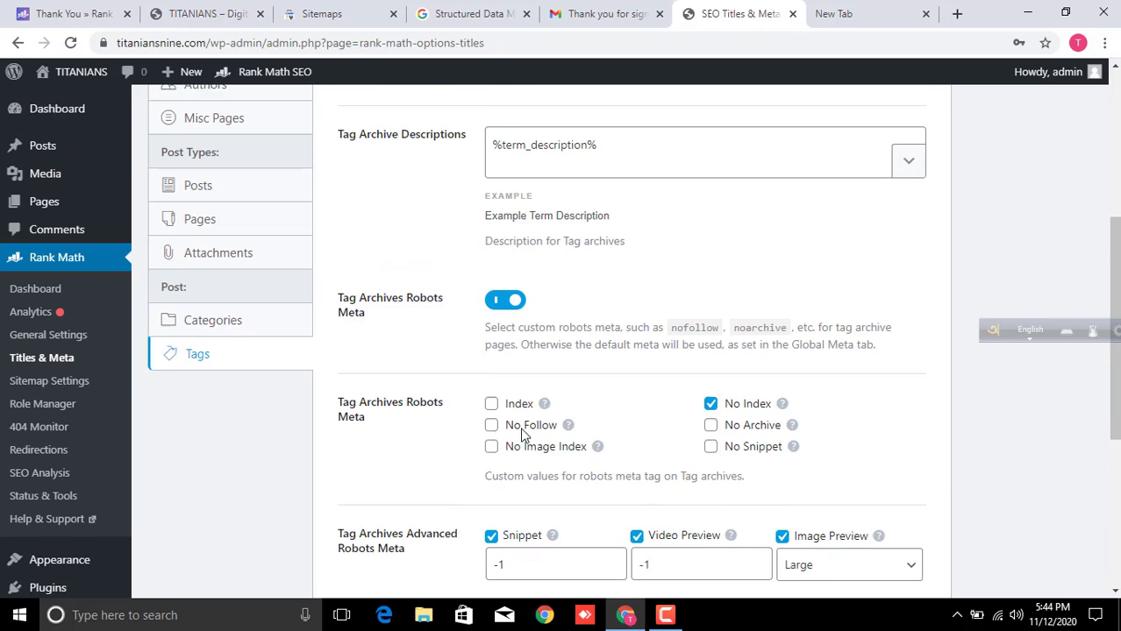
# Return to the Categories settings, enable custom robots meta for category archives and select No Index.
pyautogui.click(214, 343)
pyautogui.scroll(4, 800, 483)
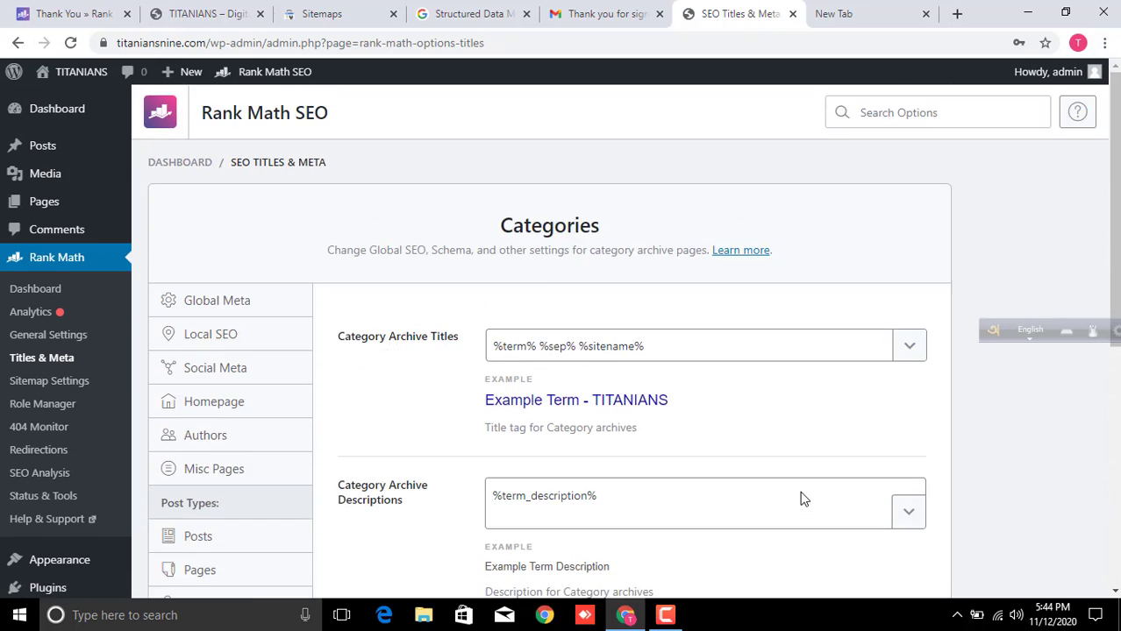
pyautogui.scroll(-3, 801, 499)
pyautogui.click(502, 408)
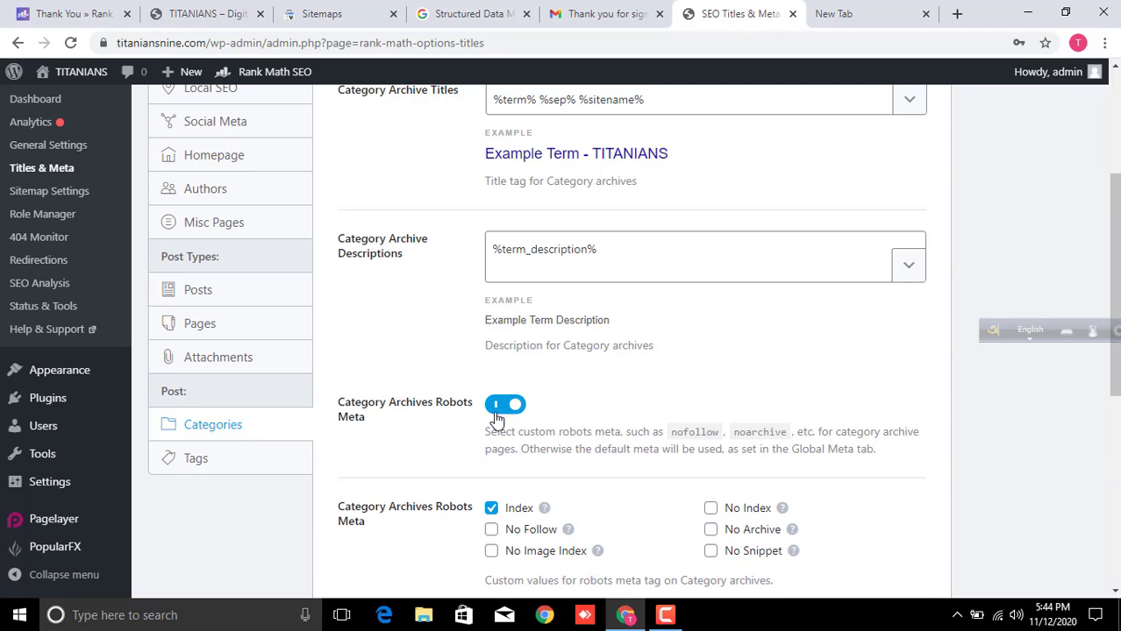
pyautogui.click(718, 510)
# Switch off the custom category robots meta, compare it with the Tags settings, and switch it back on.
pyautogui.click(499, 416)
pyautogui.scroll(-3, 627, 451)
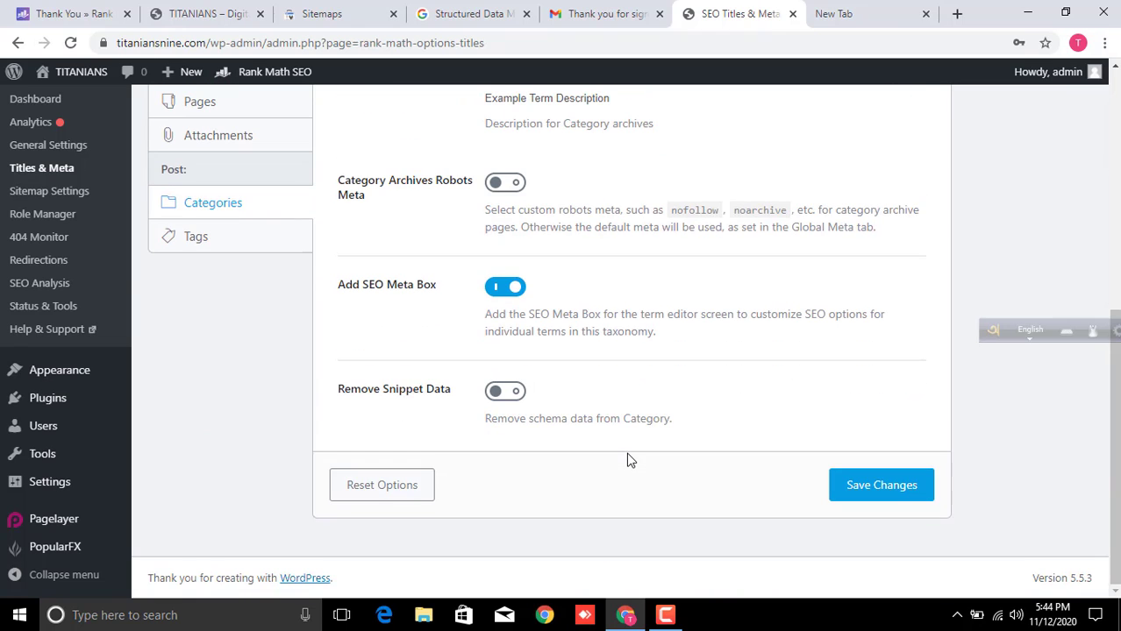
pyautogui.click(211, 244)
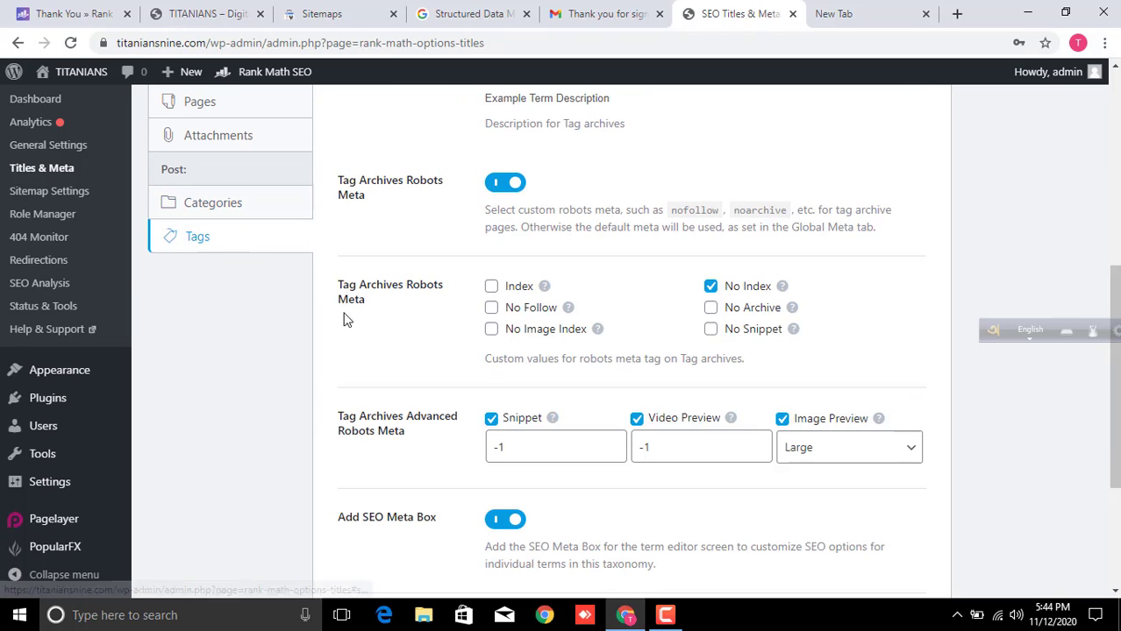
pyautogui.click(224, 204)
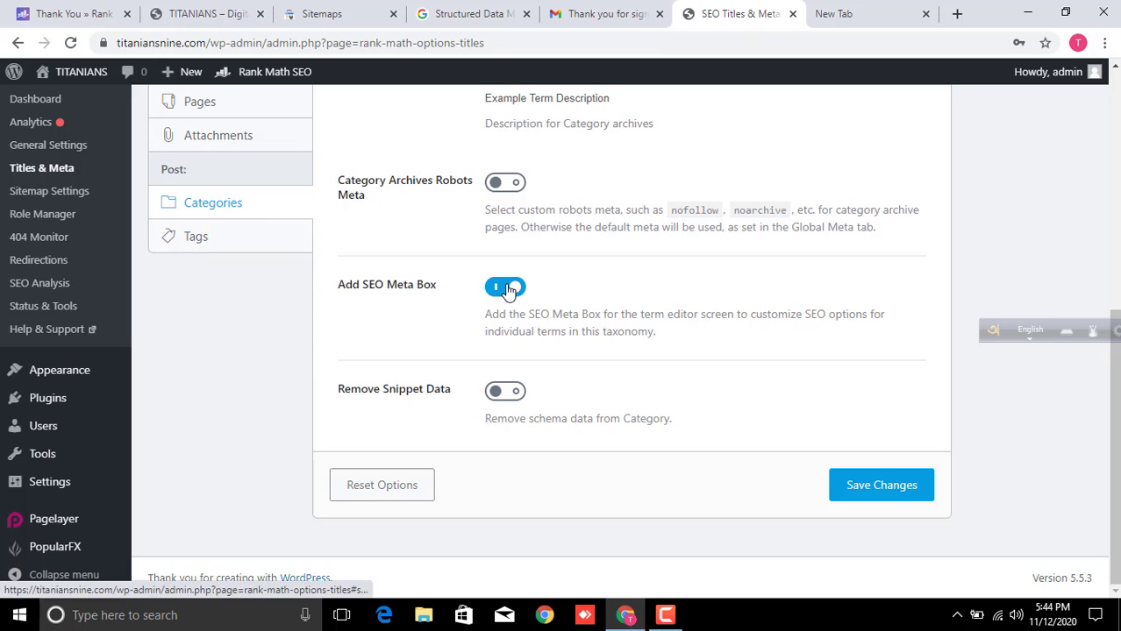
pyautogui.click(500, 184)
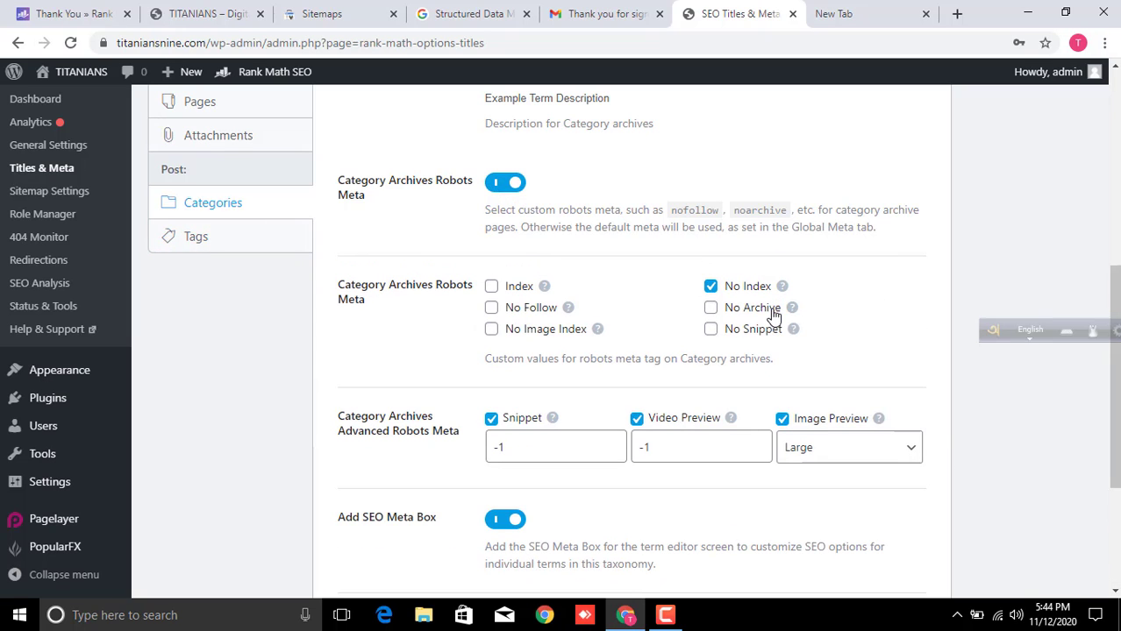
# Switch off the custom robots meta for category archives and review the Tags archive settings.
pyautogui.click(495, 186)
pyautogui.click(220, 246)
pyautogui.scroll(3, 320, 314)
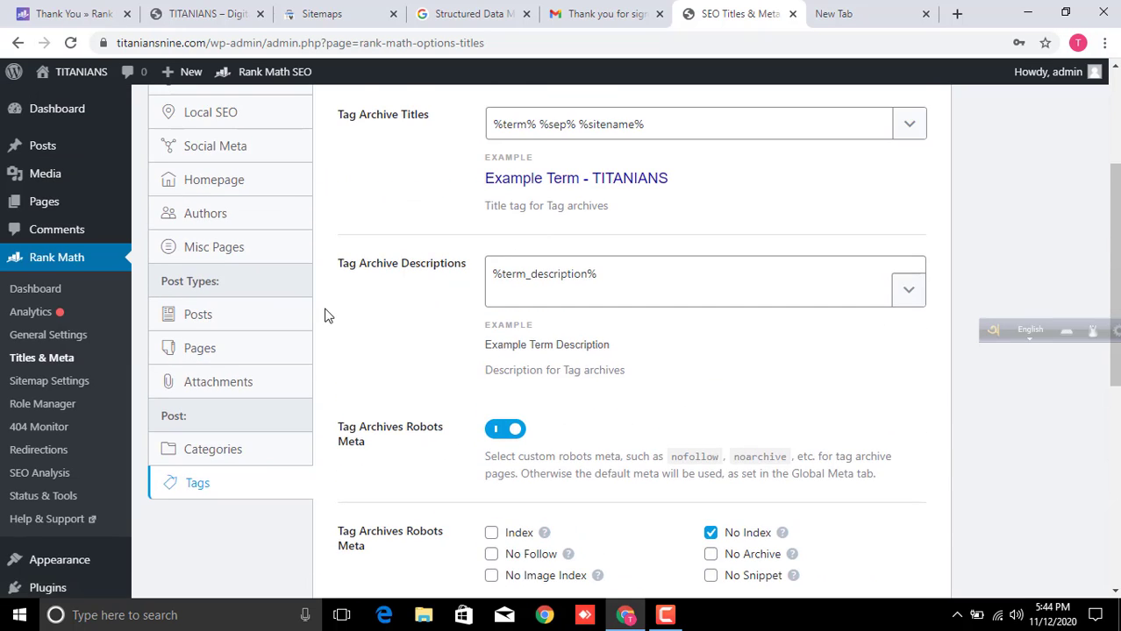
pyautogui.scroll(-2, 298, 298)
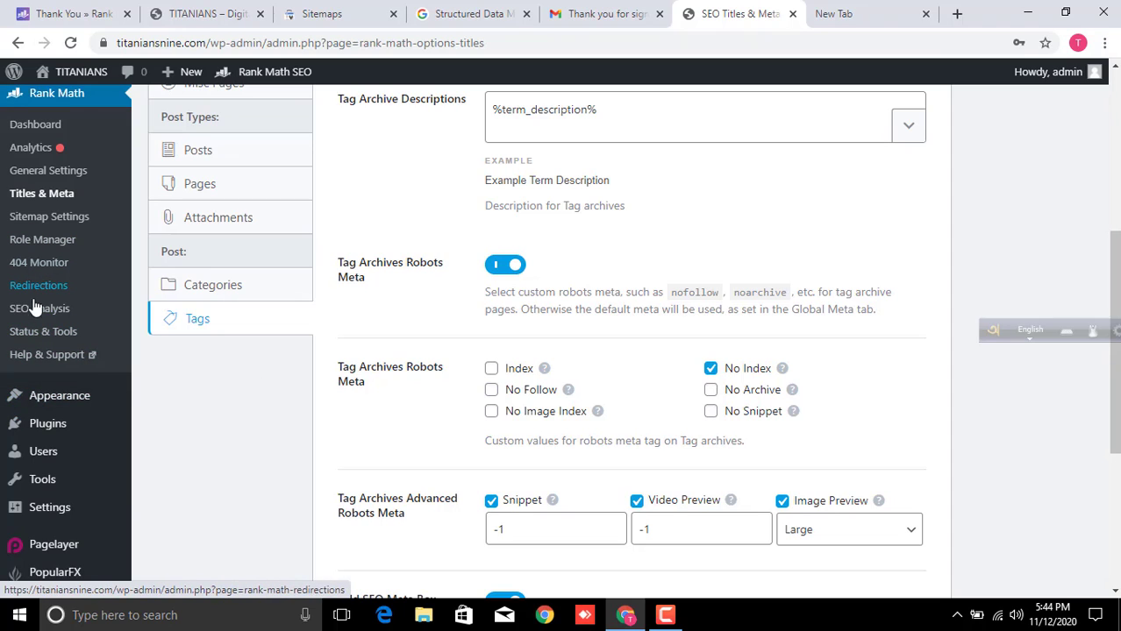
# Stay on the Titles & Meta page instead of leaving for the sitemap settings, and save the changes.
pyautogui.click(53, 219)
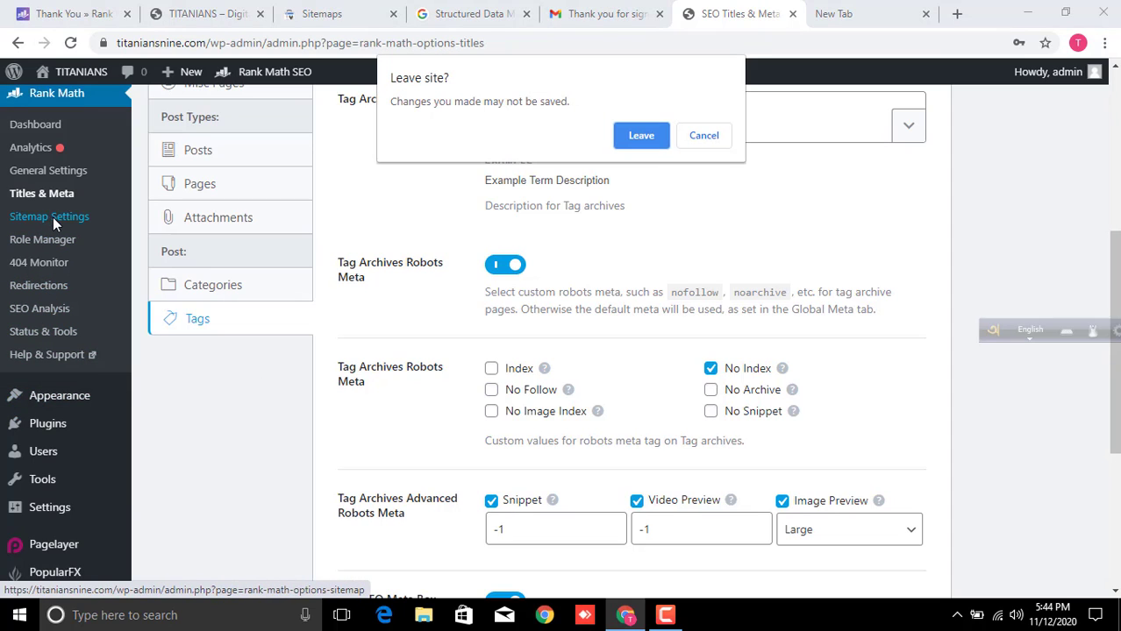
pyautogui.click(710, 135)
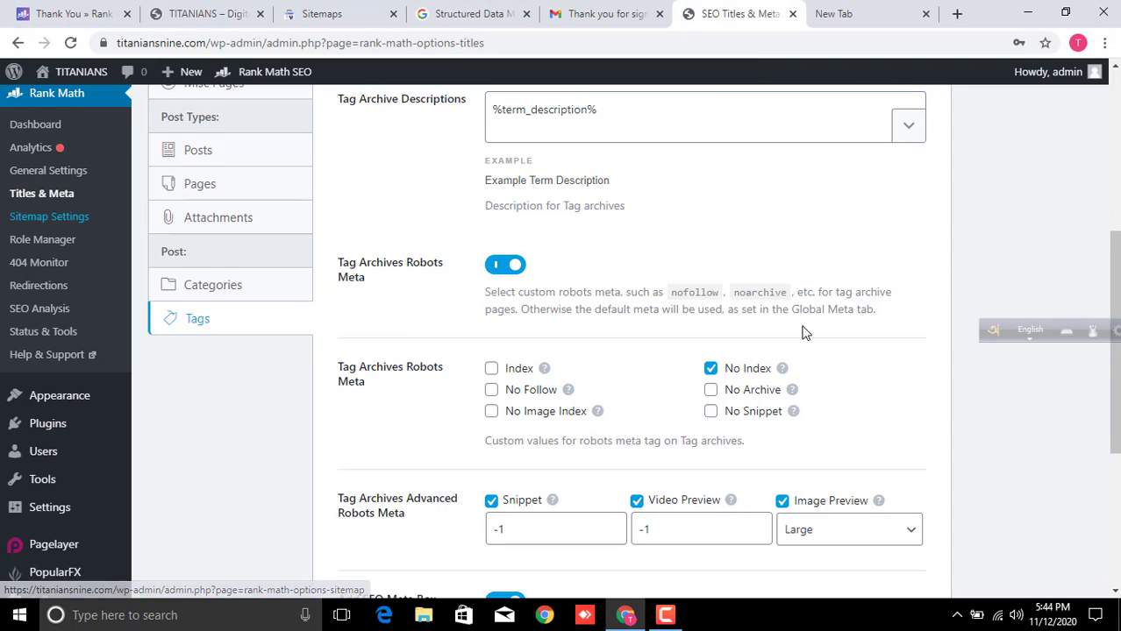
pyautogui.scroll(-4, 596, 412)
pyautogui.click(894, 481)
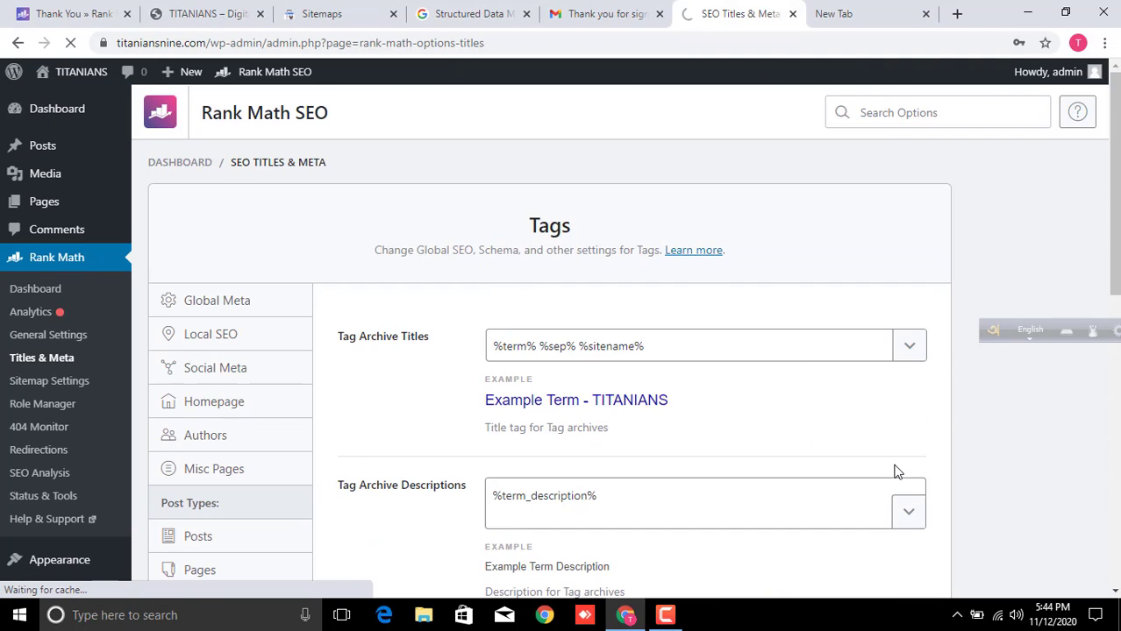
# Open Rank Math's Sitemap Settings and view the XML sitemap index it links to.
pyautogui.click(74, 380)
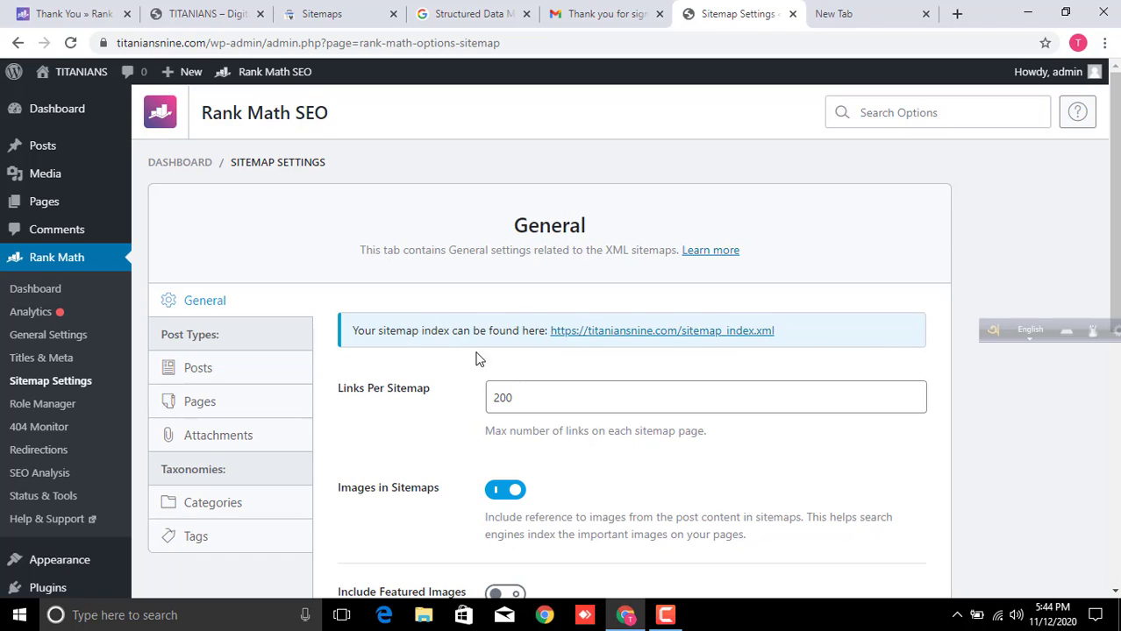
pyautogui.click(663, 341)
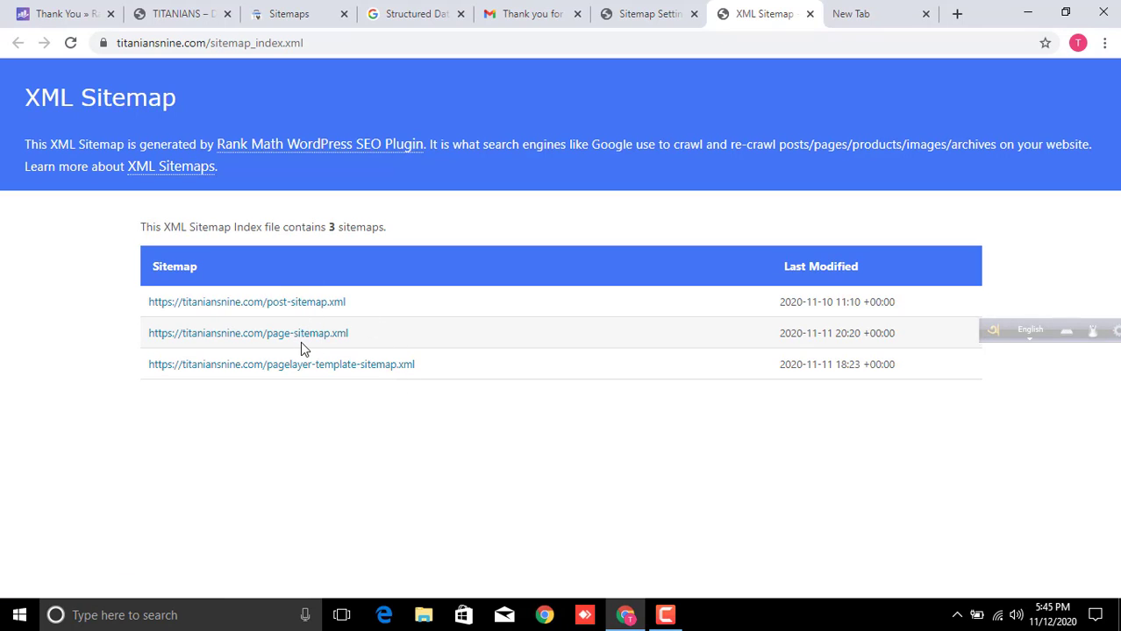
pyautogui.hotkey('ctrl', 'shift', 'Tab')
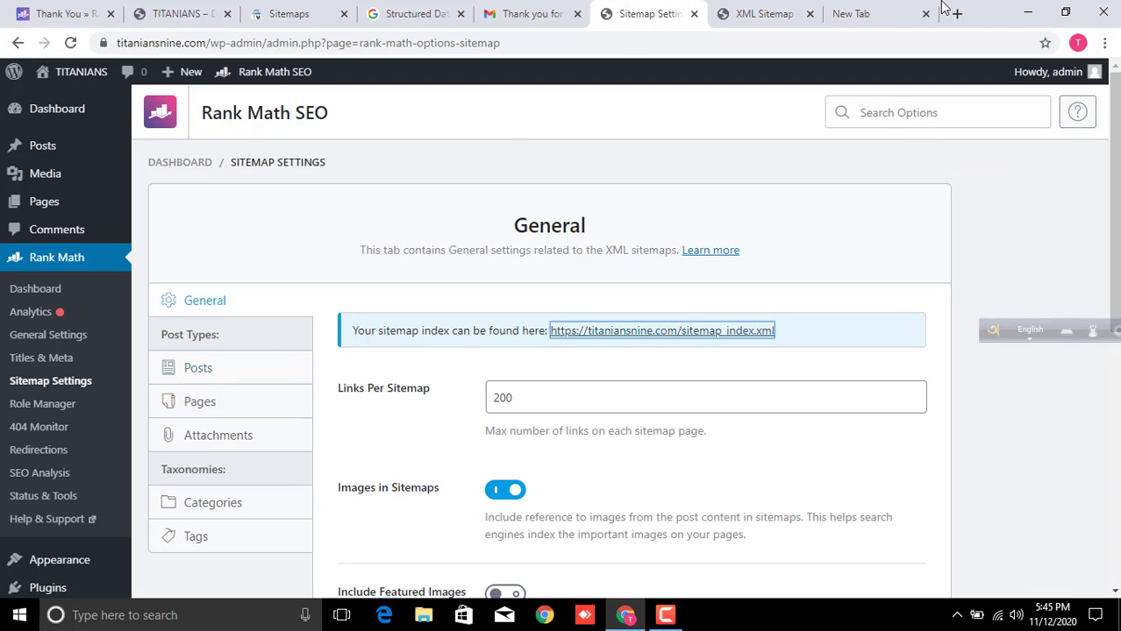
pyautogui.click(761, 13)
# Switch to Google Search Console, open the Sitemaps page for titaniansnine.com, and compare it with the XML sitemap index.
pyautogui.click(289, 13)
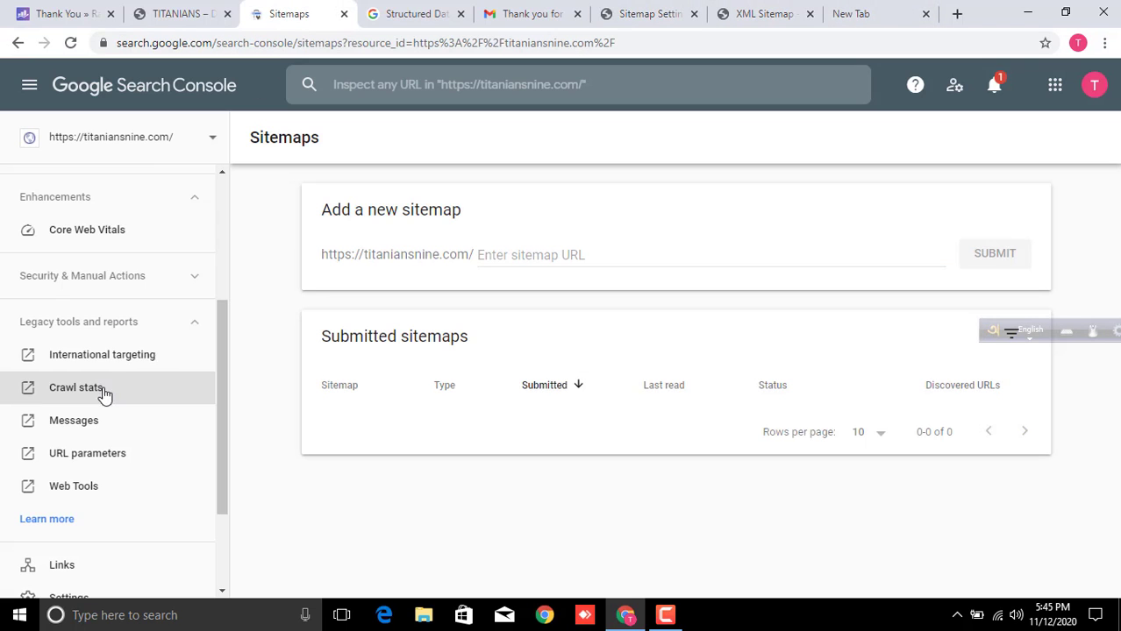
pyautogui.scroll(3, 88, 270)
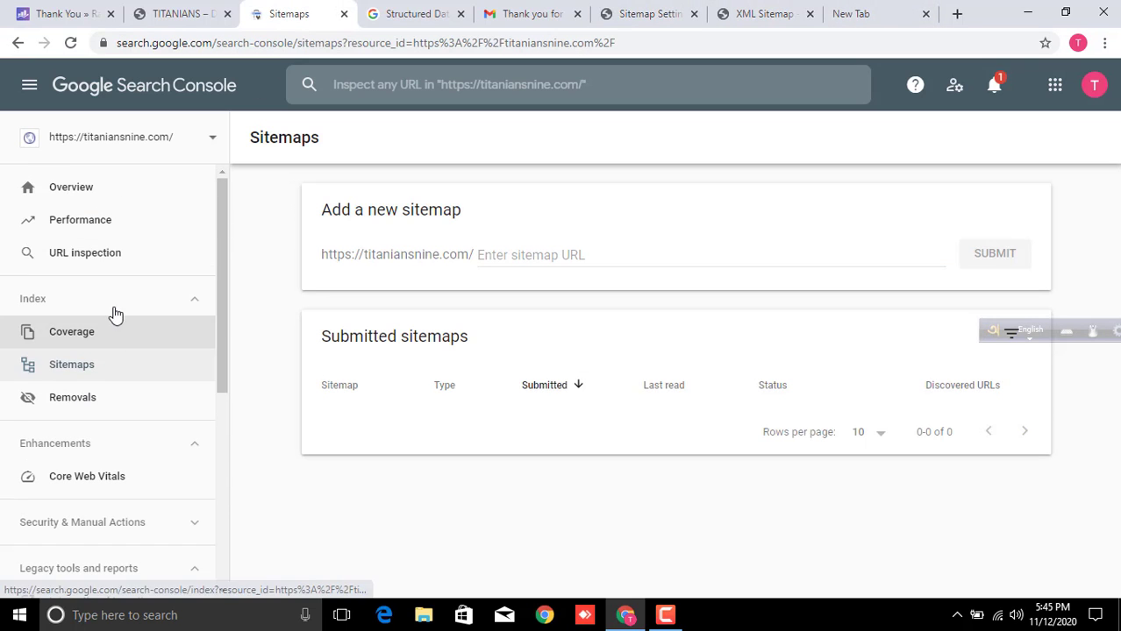
pyautogui.click(81, 367)
pyautogui.click(768, 10)
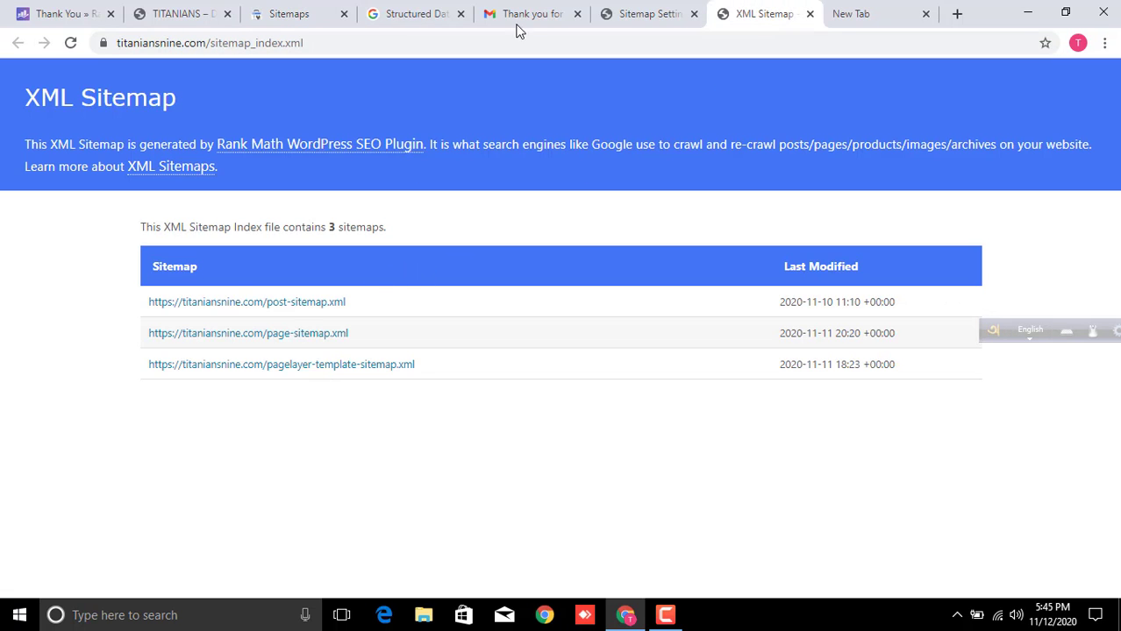
# Return to the general Sitemap Settings and copy the sitemap index URL.
pyautogui.click(618, 11)
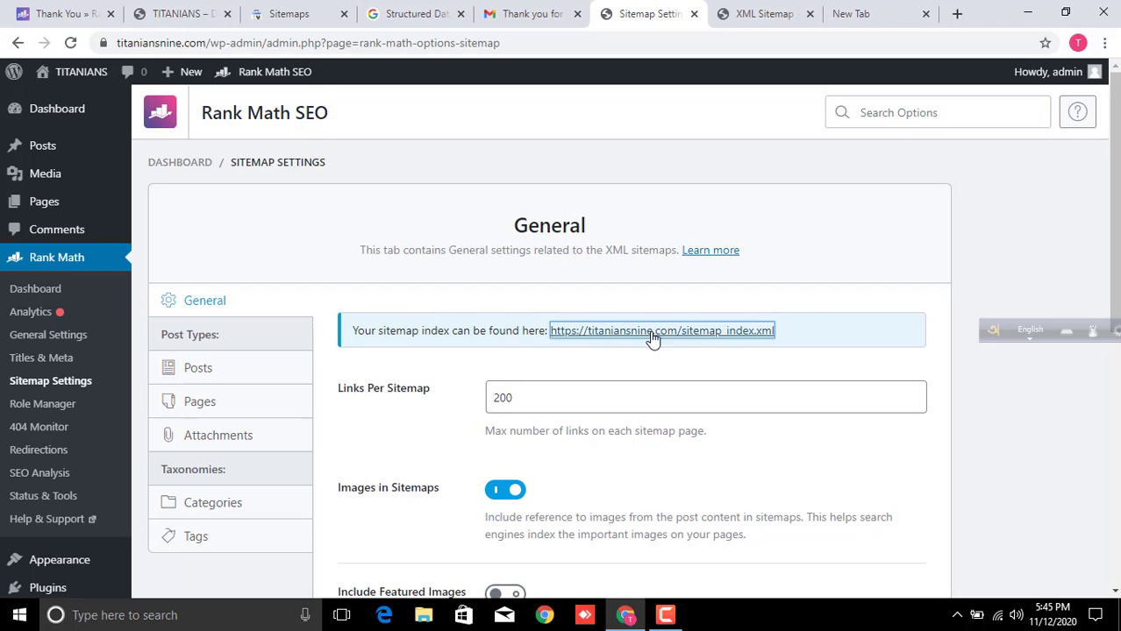
pyautogui.moveTo(808, 318); pyautogui.dragTo(563, 335)
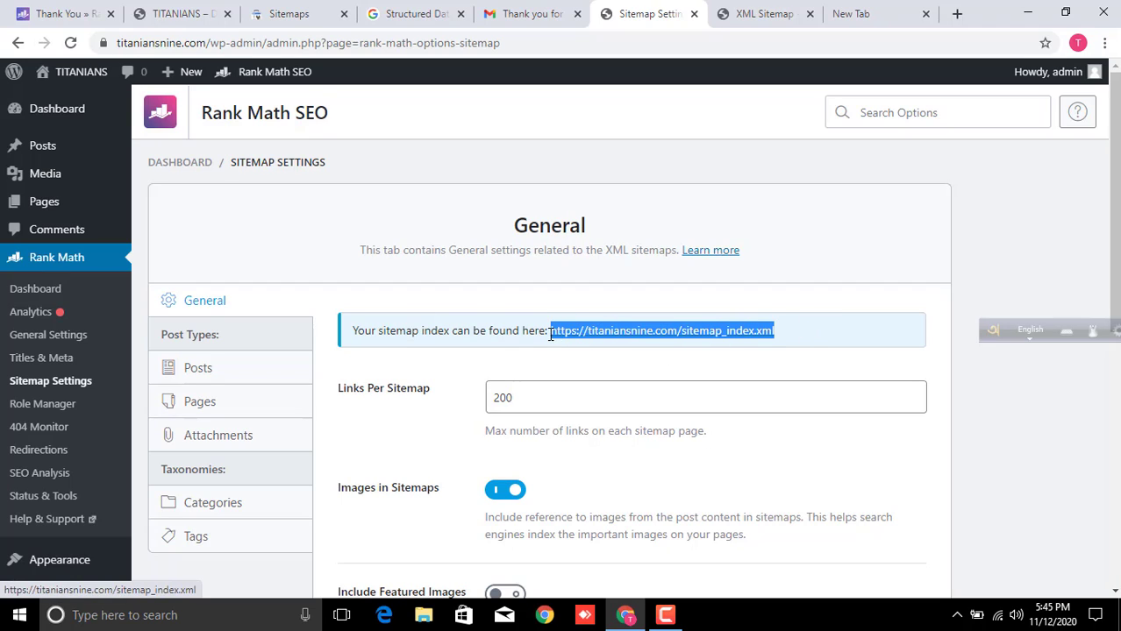
pyautogui.rightClick(563, 334)
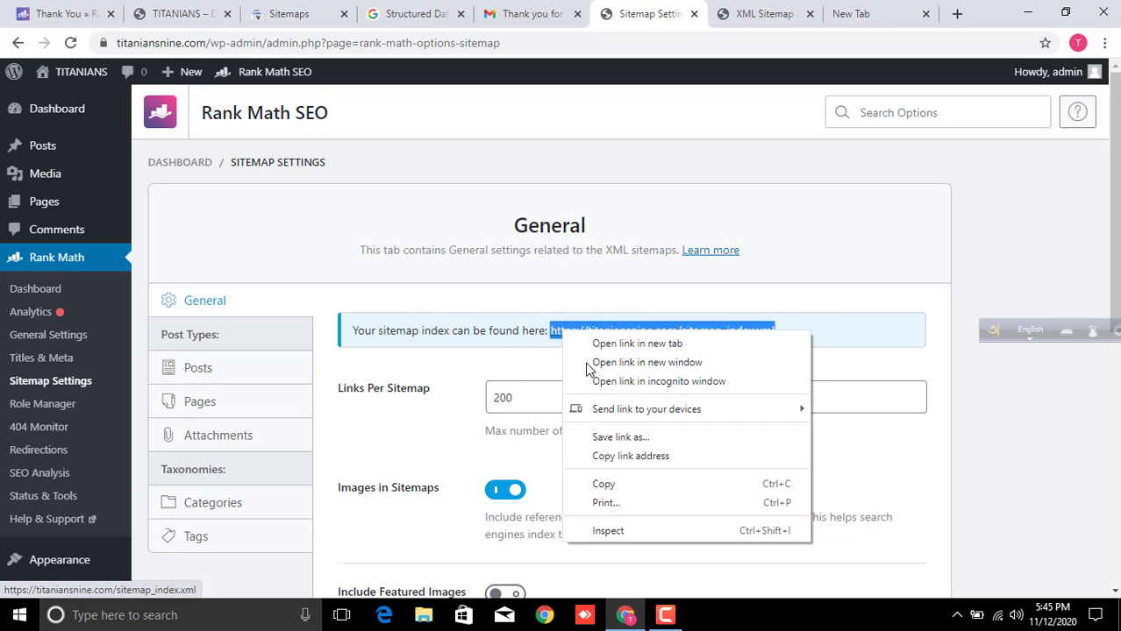
pyautogui.click(609, 487)
# Submit sitemap_index.xml as a new sitemap in Google Search Console, removing the duplicated domain from the pasted URL, and dismiss the confirmation.
pyautogui.click(294, 13)
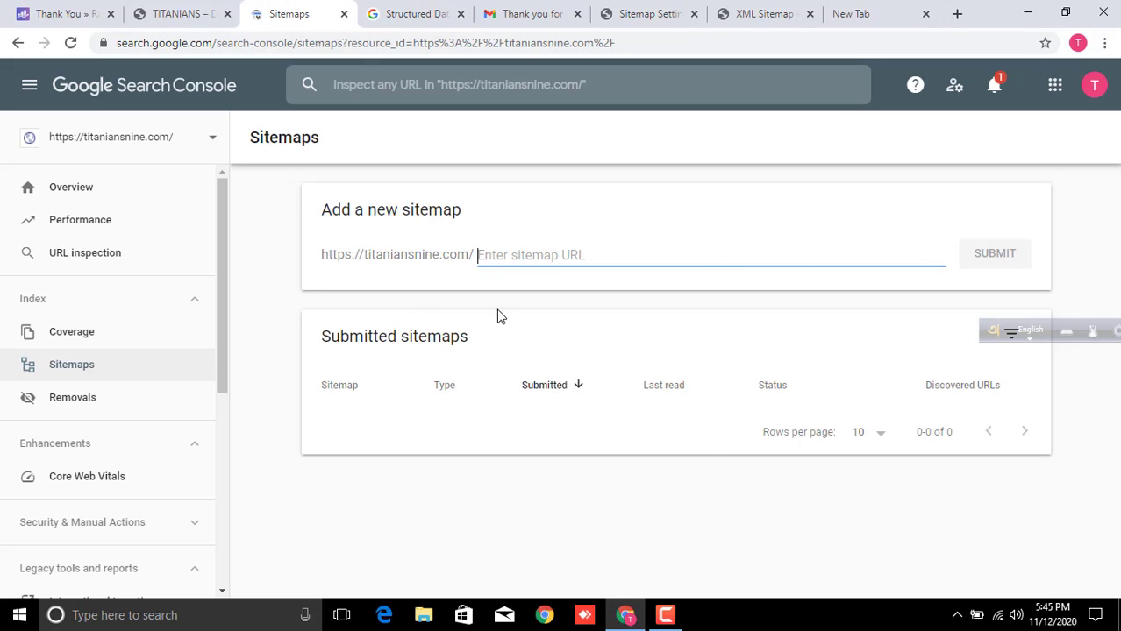
pyautogui.rightClick(526, 254)
pyautogui.click(565, 355)
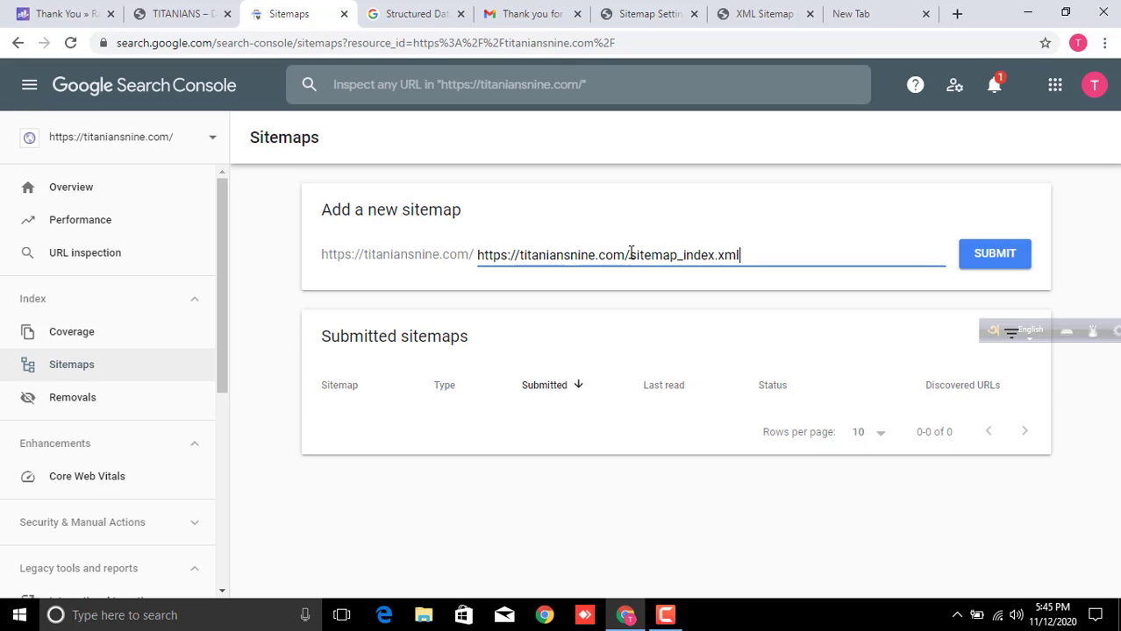
pyautogui.moveTo(630, 253); pyautogui.dragTo(418, 275)
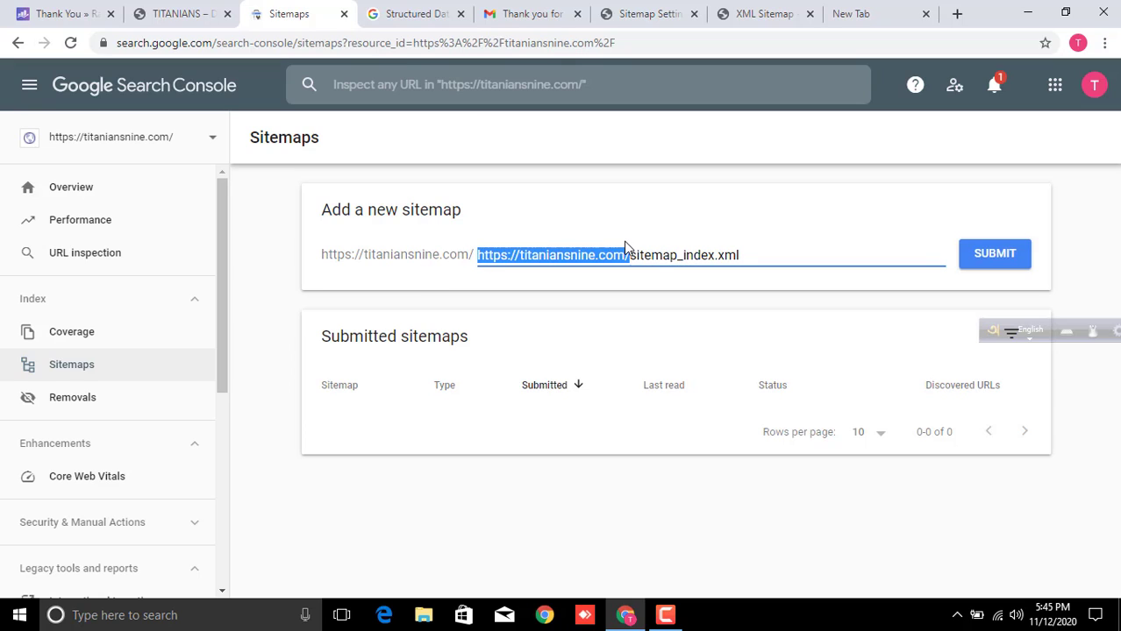
pyautogui.press('BackSpace')
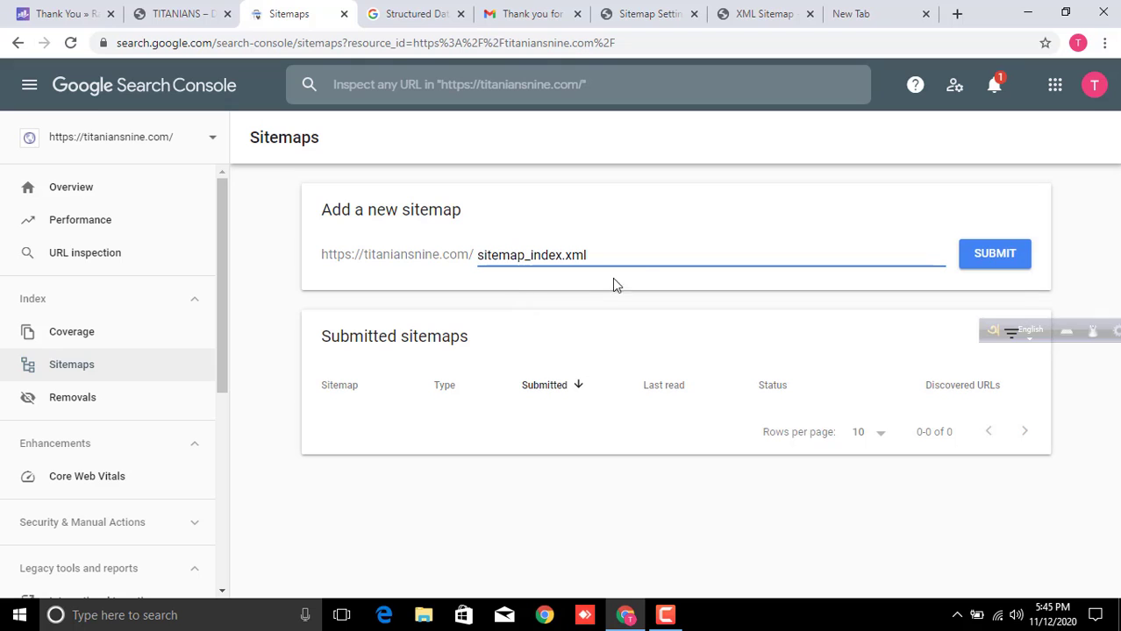
pyautogui.click(987, 259)
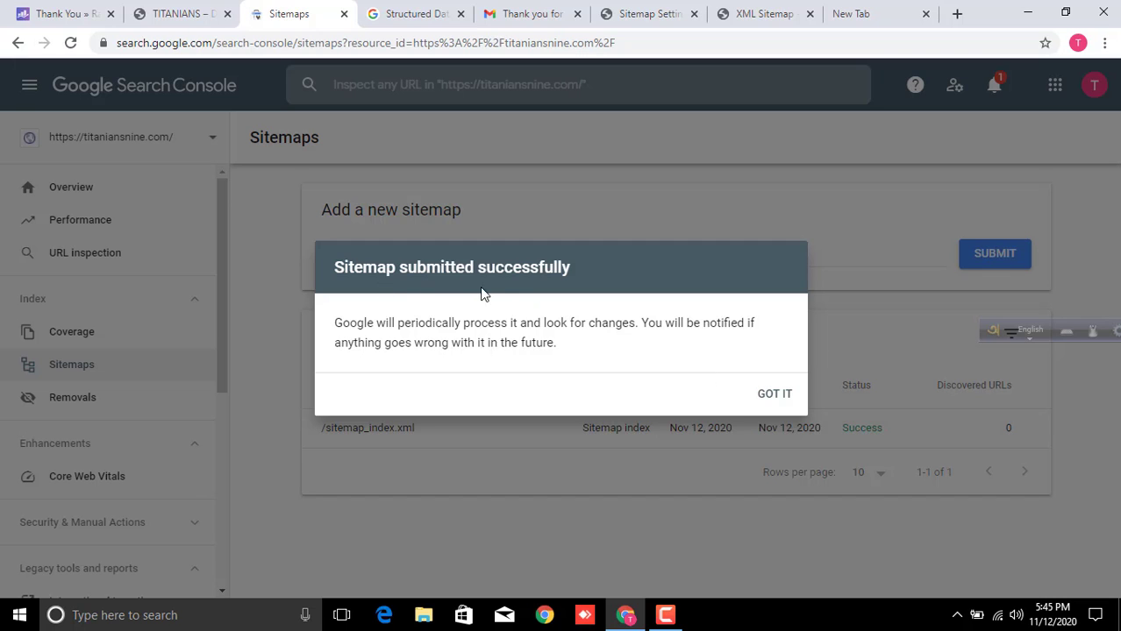
pyautogui.click(780, 394)
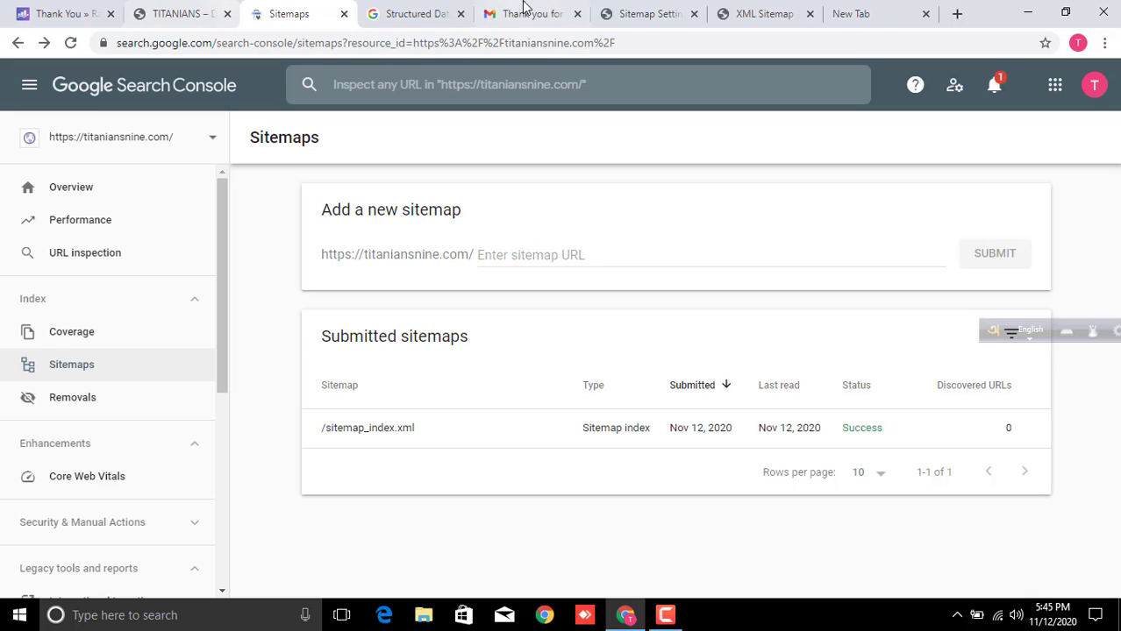
# Open the Posts sitemap settings in Rank Math and copy the /post-sitemap.xml part of the sitemap URL.
pyautogui.click(665, 10)
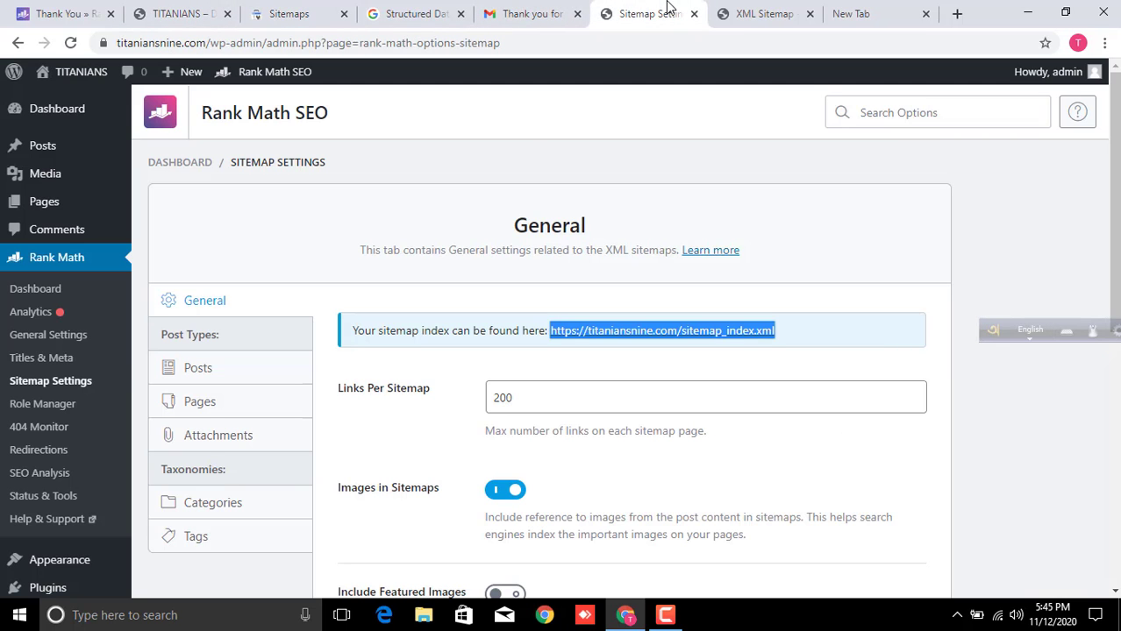
pyautogui.click(198, 368)
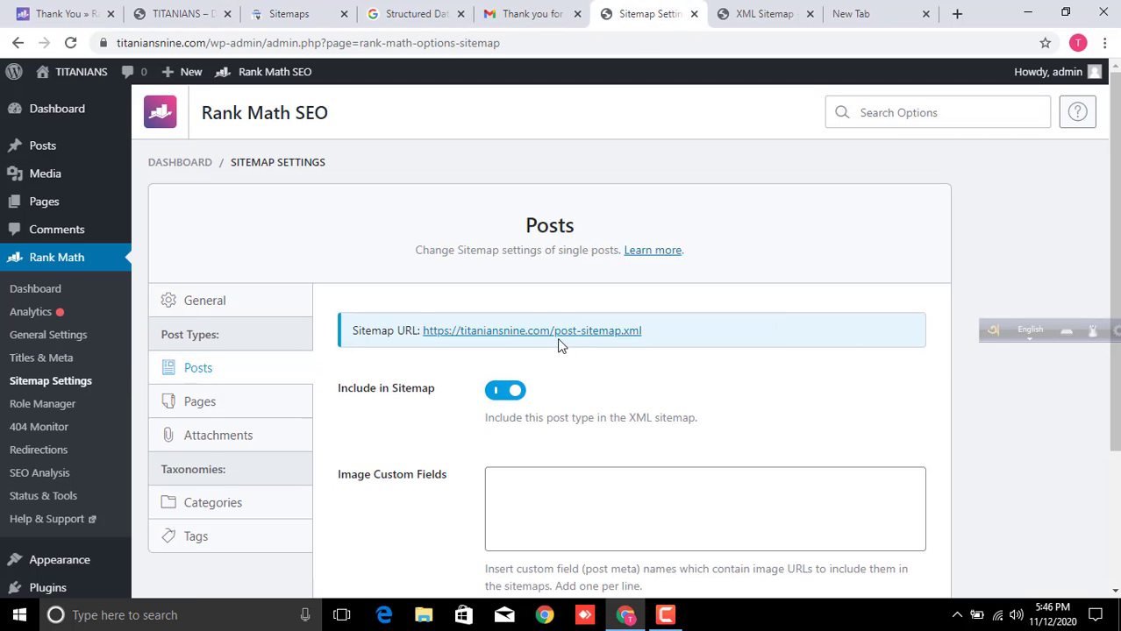
pyautogui.moveTo(640, 331); pyautogui.dragTo(562, 327)
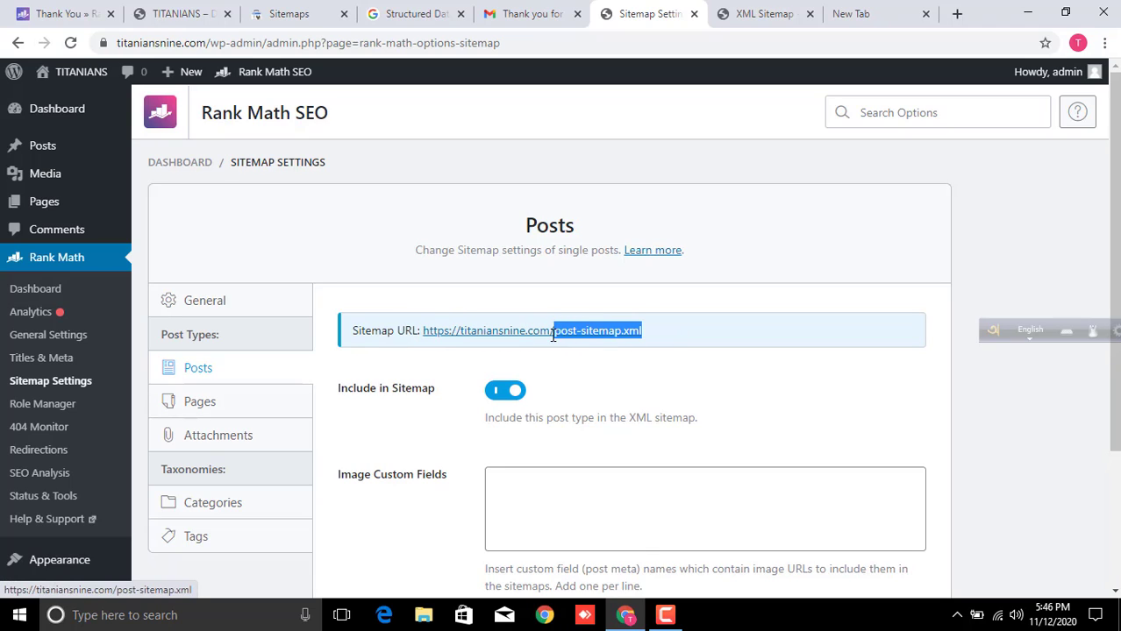
pyautogui.rightClick(565, 339)
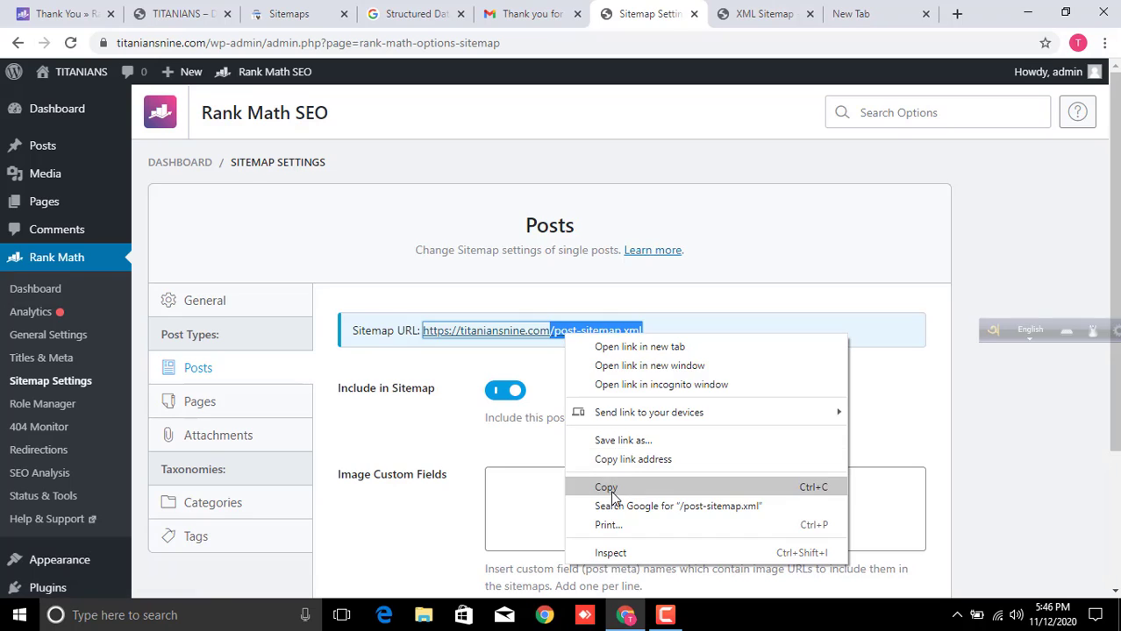
pyautogui.click(606, 487)
# Submit post-sitemap.xml as a new sitemap in Google Search Console, without the extra leading slash.
pyautogui.click(714, 7)
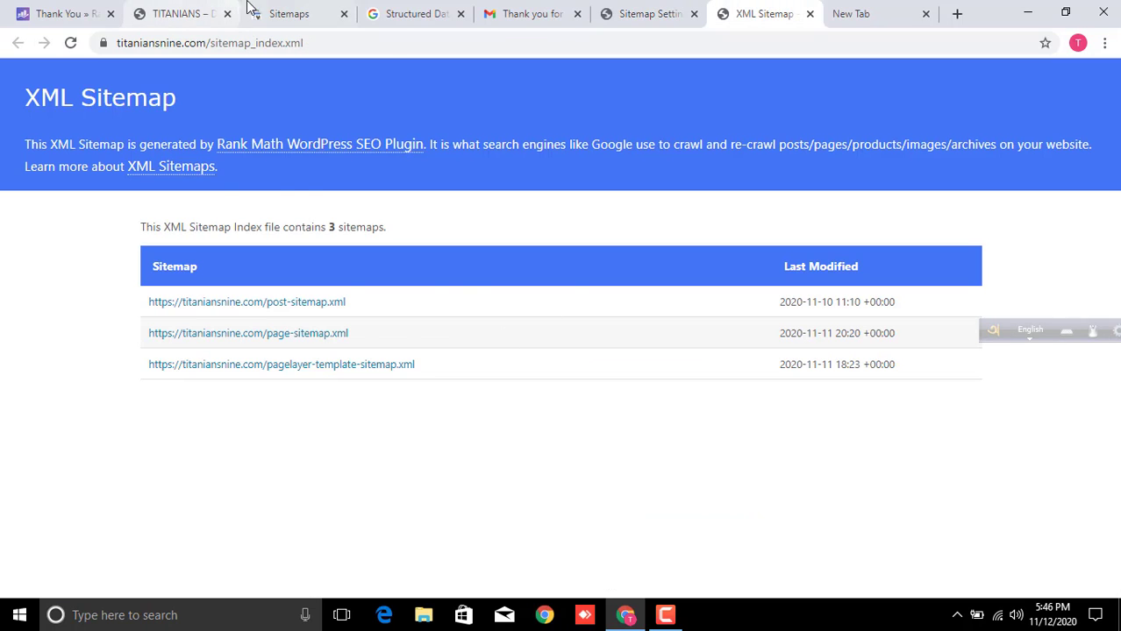
pyautogui.click(293, 12)
pyautogui.click(540, 261)
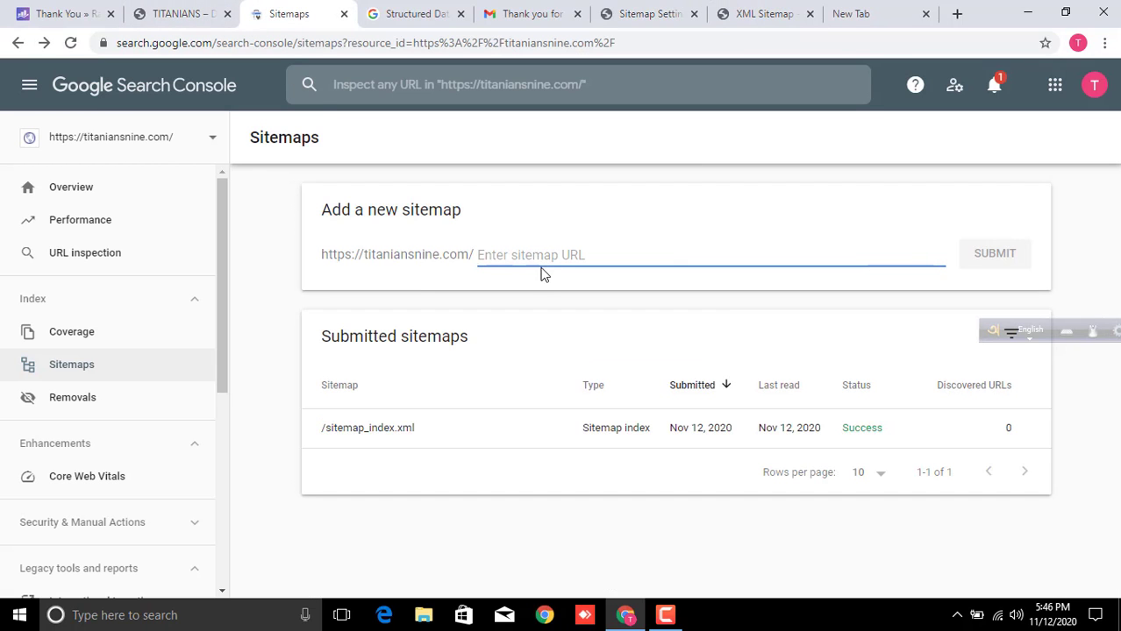
pyautogui.hotkey('ctrl', 'v')
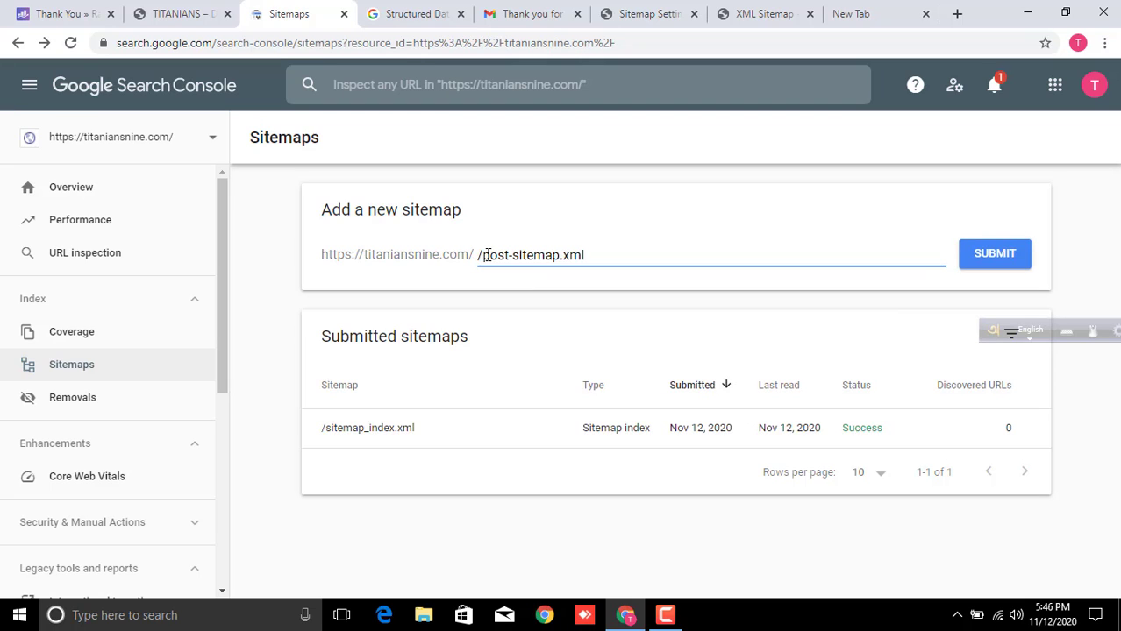
pyautogui.press('BackSpace')
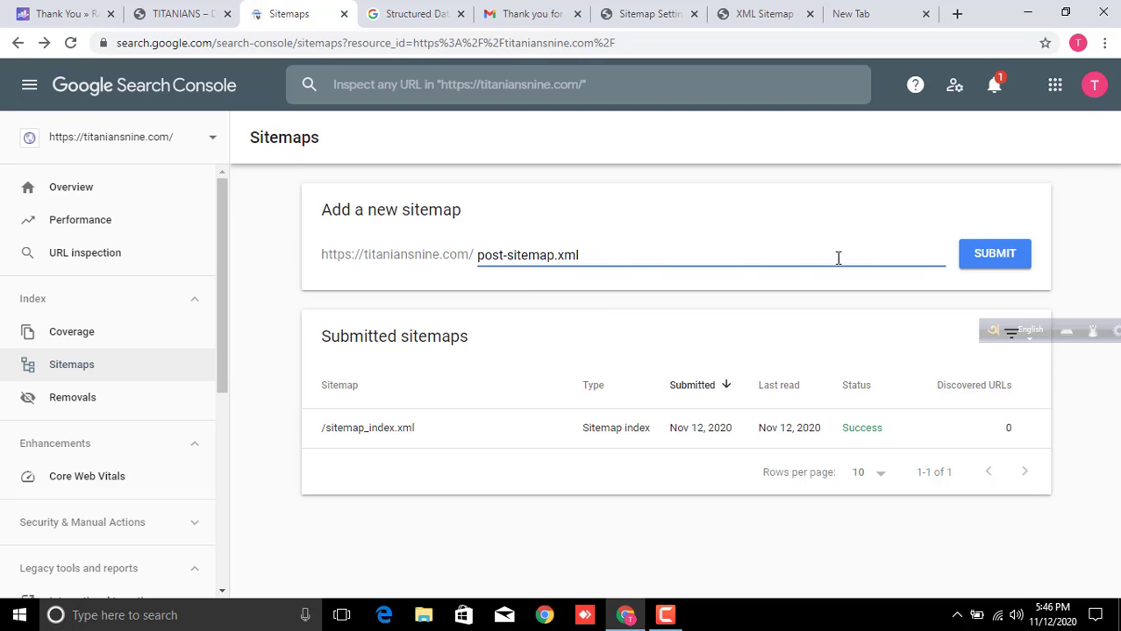
pyautogui.click(979, 257)
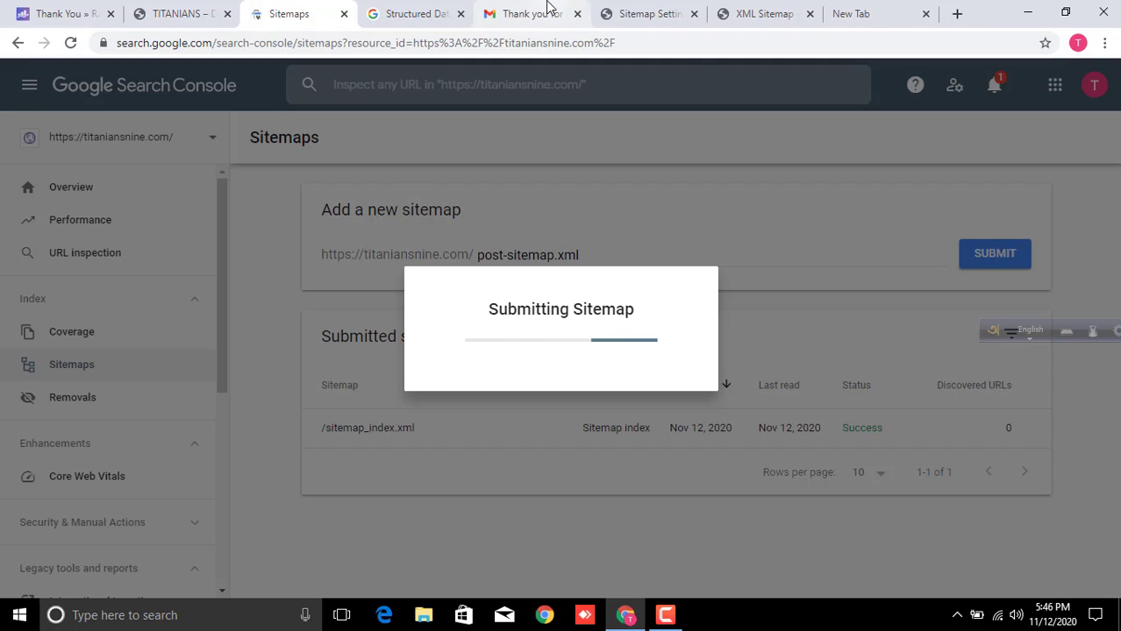
# Open the Pages sitemap settings in Rank Math and copy page-sitemap.xml from the sitemap URL.
pyautogui.click(644, 13)
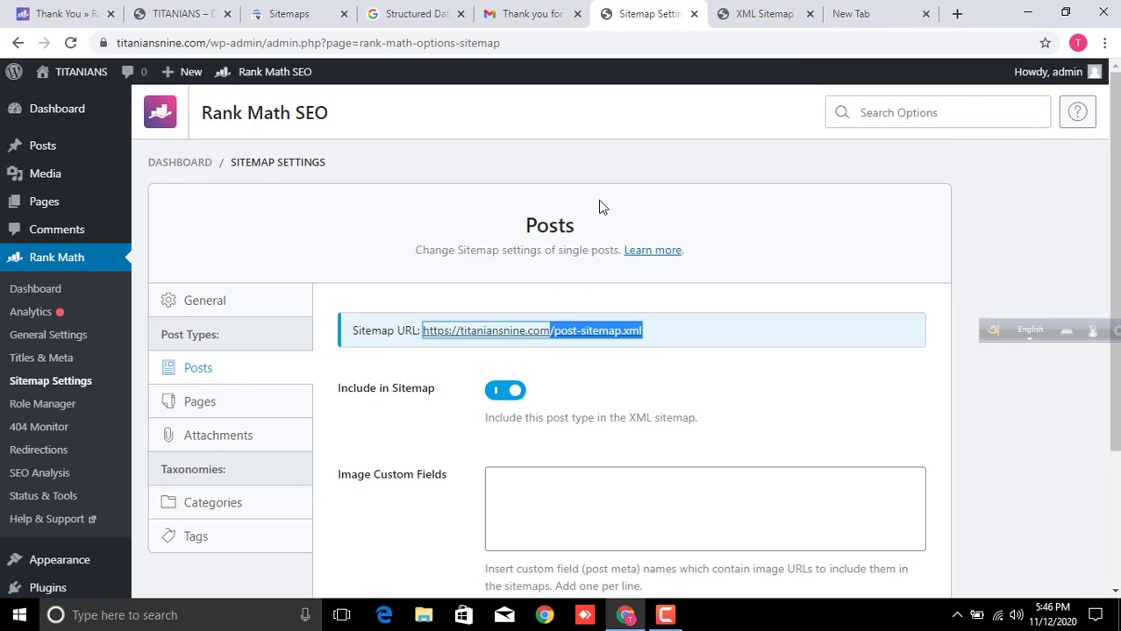
pyautogui.click(207, 410)
pyautogui.moveTo(664, 334); pyautogui.dragTo(553, 331)
pyautogui.rightClick(566, 335)
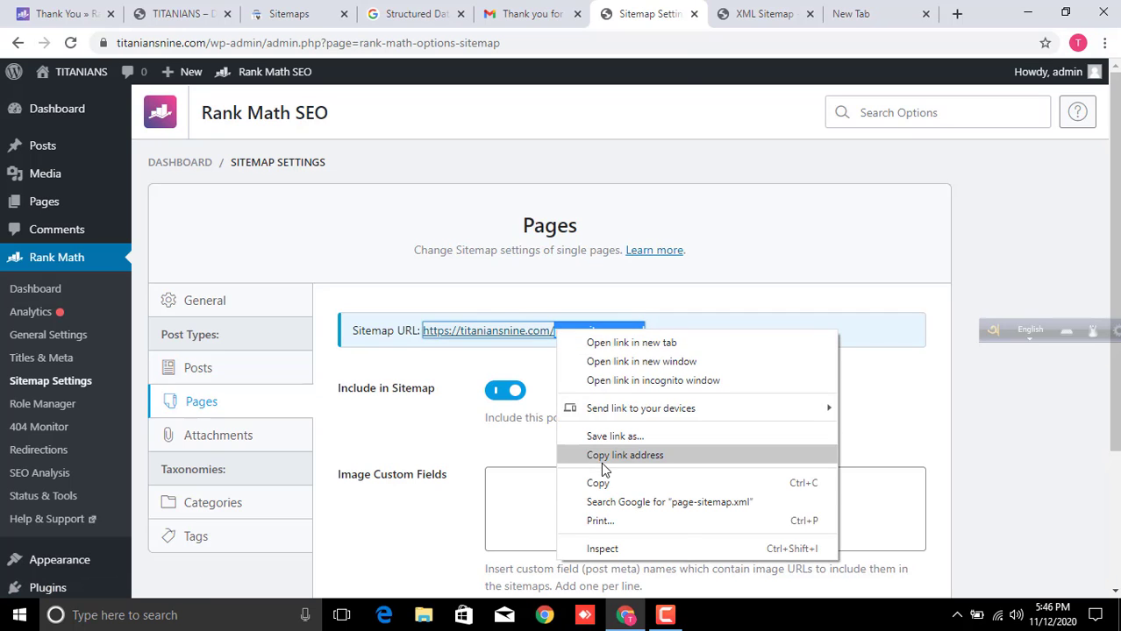
pyautogui.click(648, 455)
# Dismiss the previous submission notice in Google Search Console and submit page-sitemap.xml as a new sitemap.
pyautogui.click(761, 14)
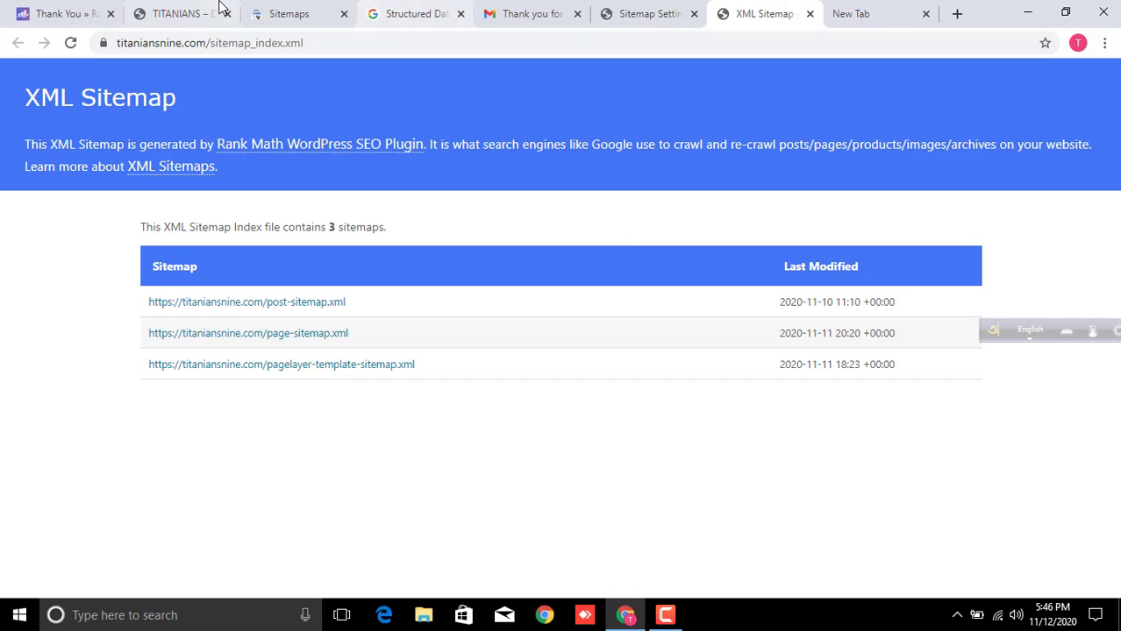
pyautogui.click(294, 13)
pyautogui.click(761, 399)
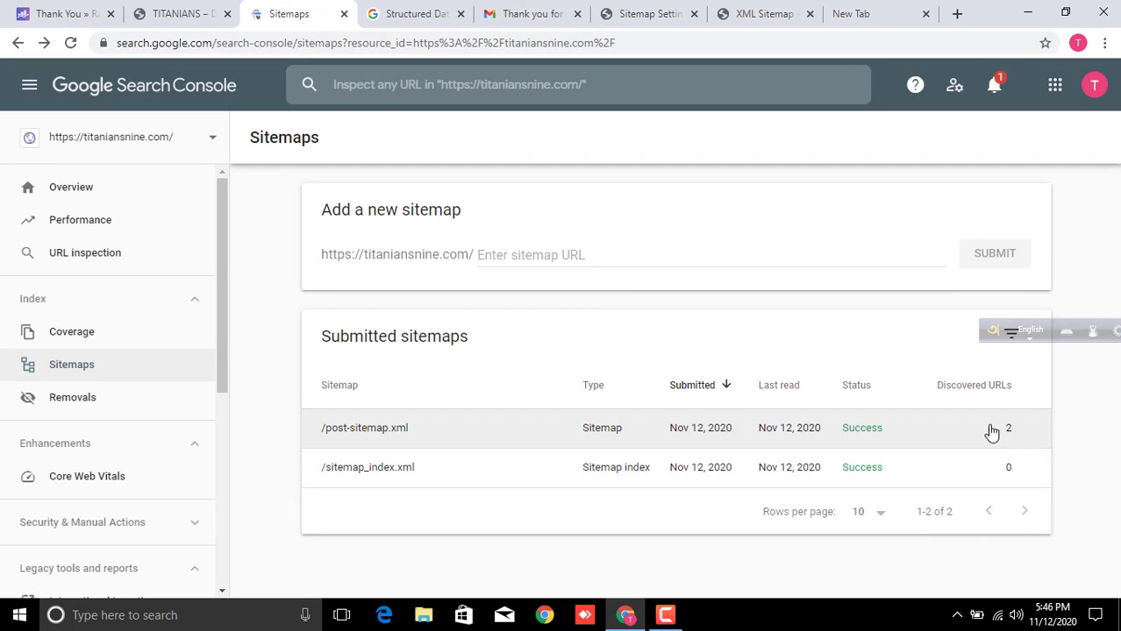
pyautogui.rightClick(522, 256)
pyautogui.click(566, 357)
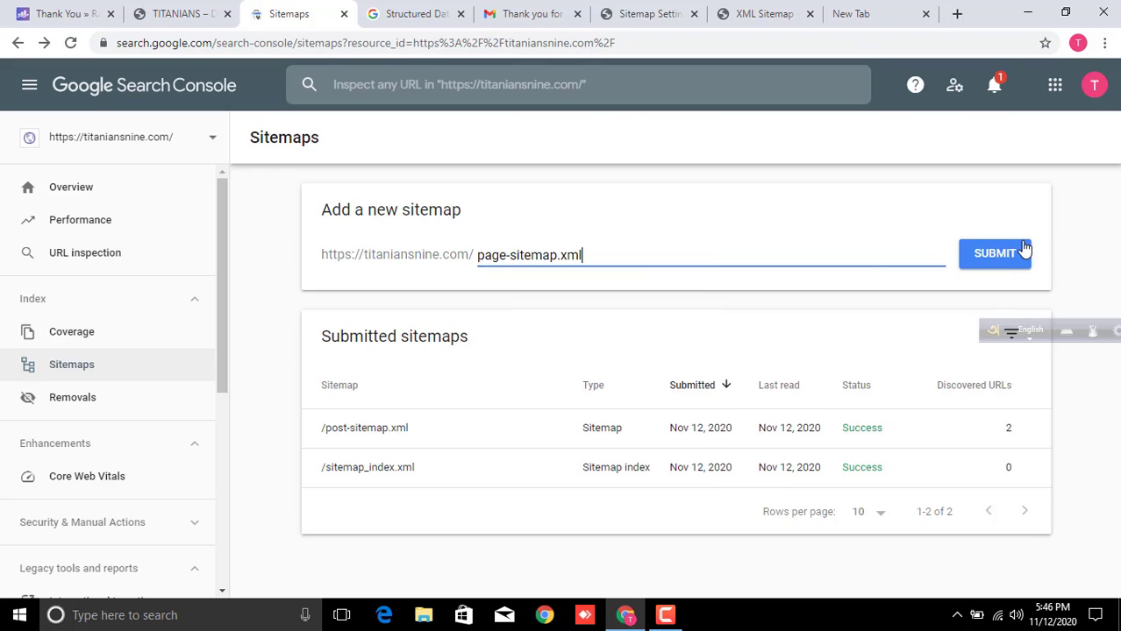
pyautogui.click(1017, 254)
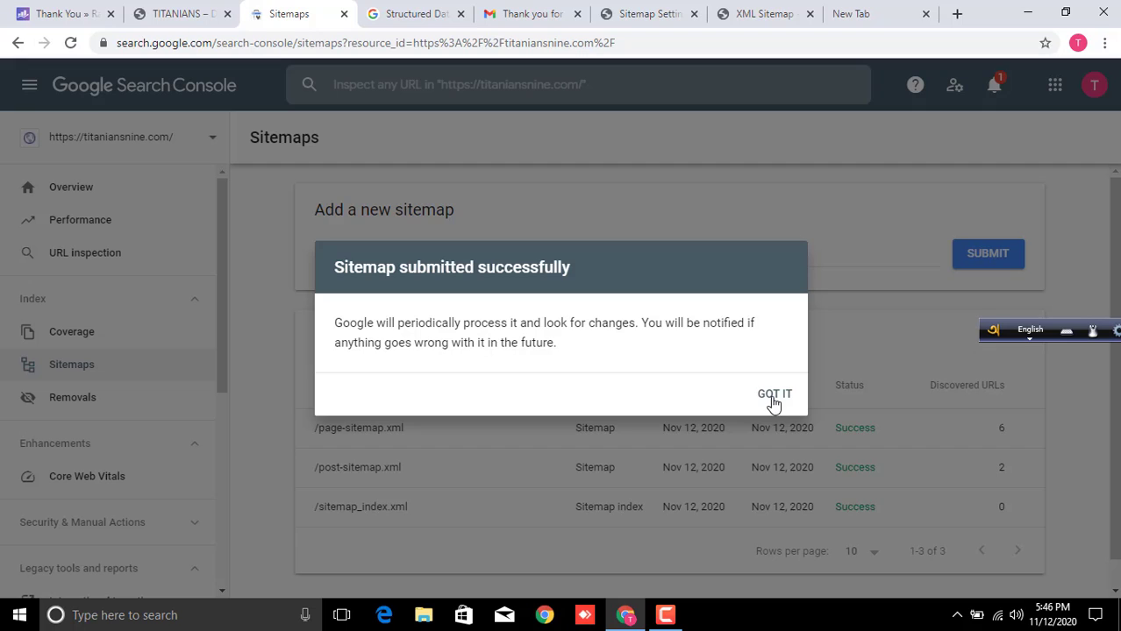
# Dismiss the sitemap submission notice and review the Attachments, Categories, Tags and Posts sitemap settings in Rank Math.
pyautogui.click(773, 396)
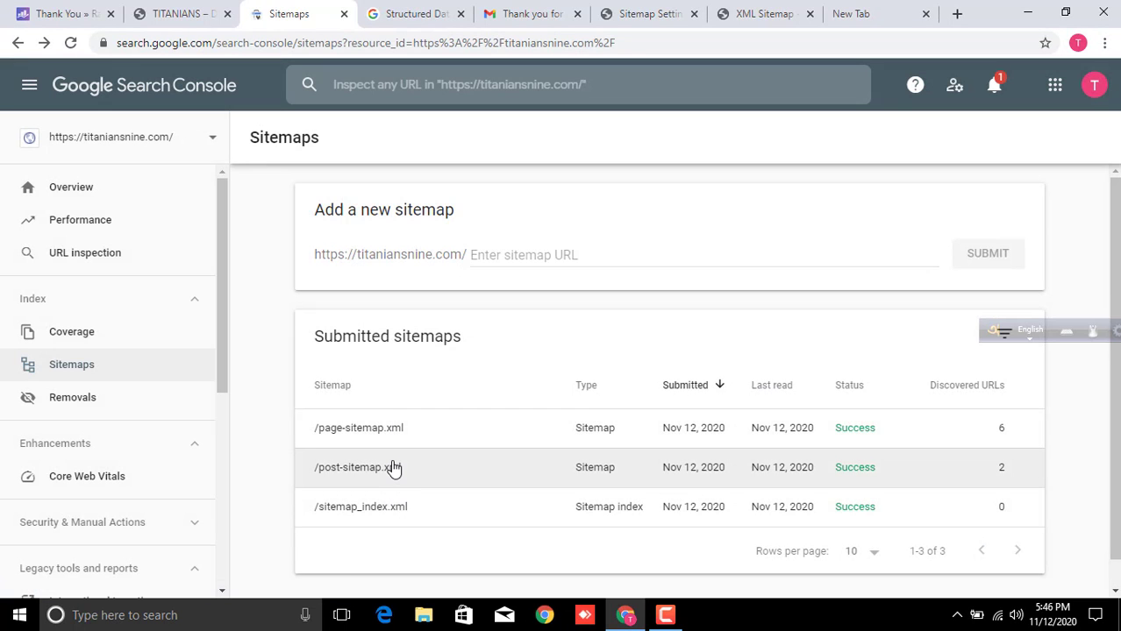
pyautogui.click(179, 12)
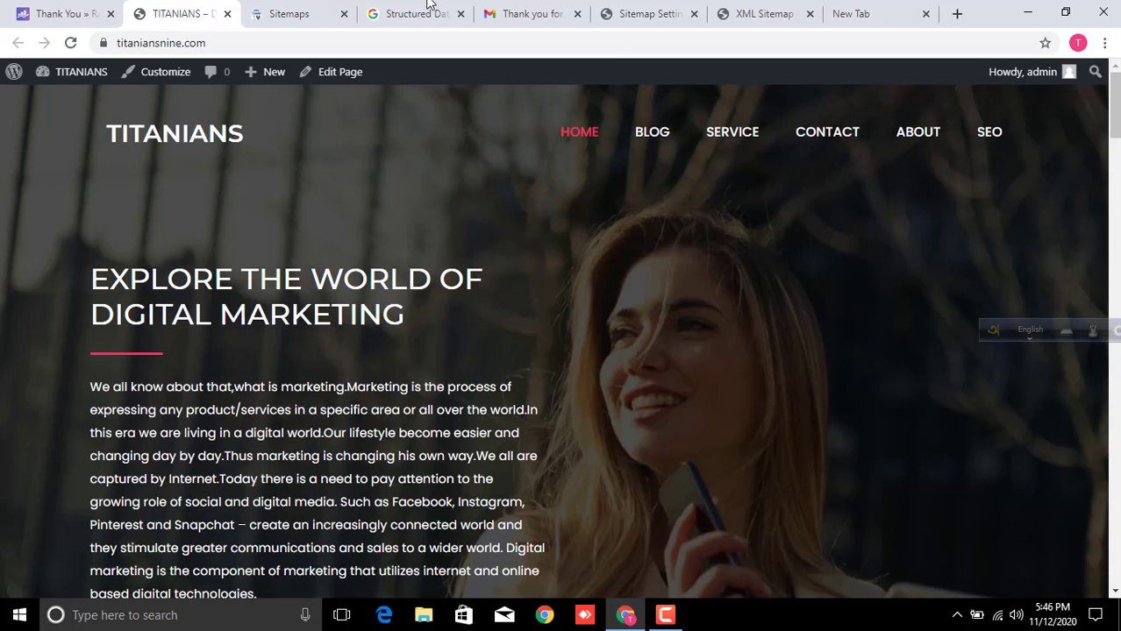
pyautogui.click(618, 13)
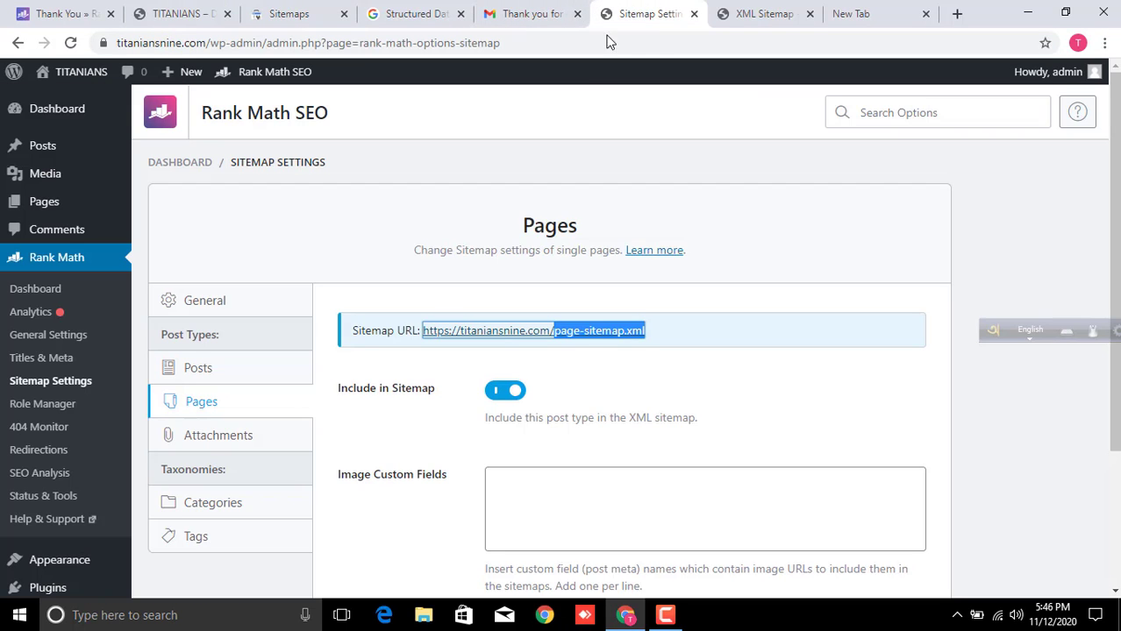
pyautogui.click(247, 444)
pyautogui.scroll(-2, 280, 434)
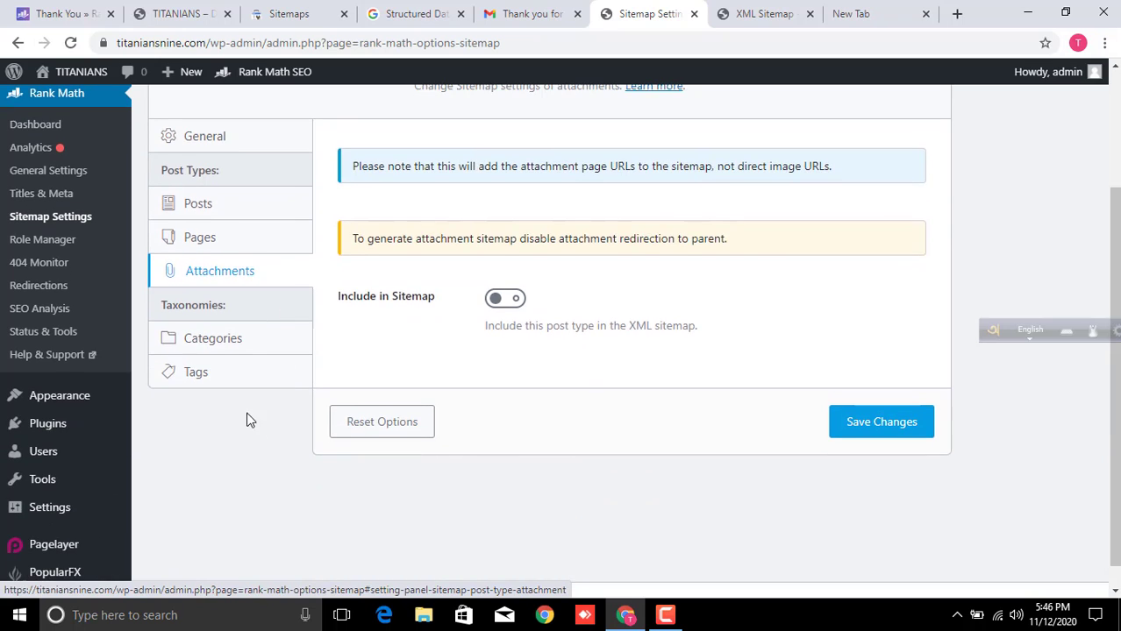
pyautogui.click(212, 342)
pyautogui.scroll(2, 472, 393)
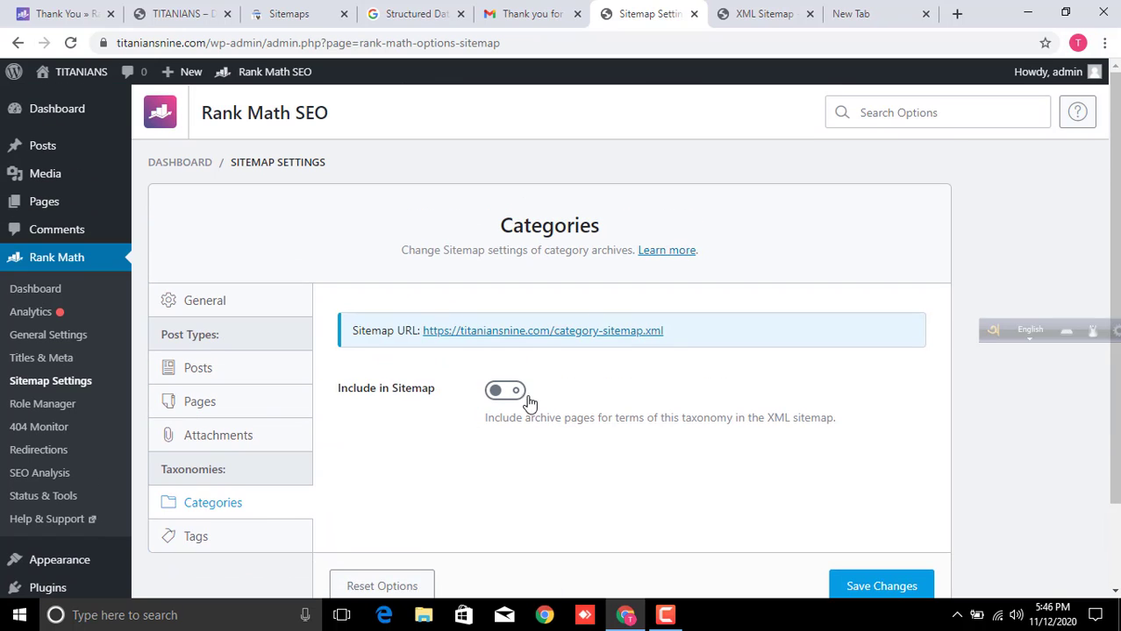
pyautogui.scroll(-1, 516, 424)
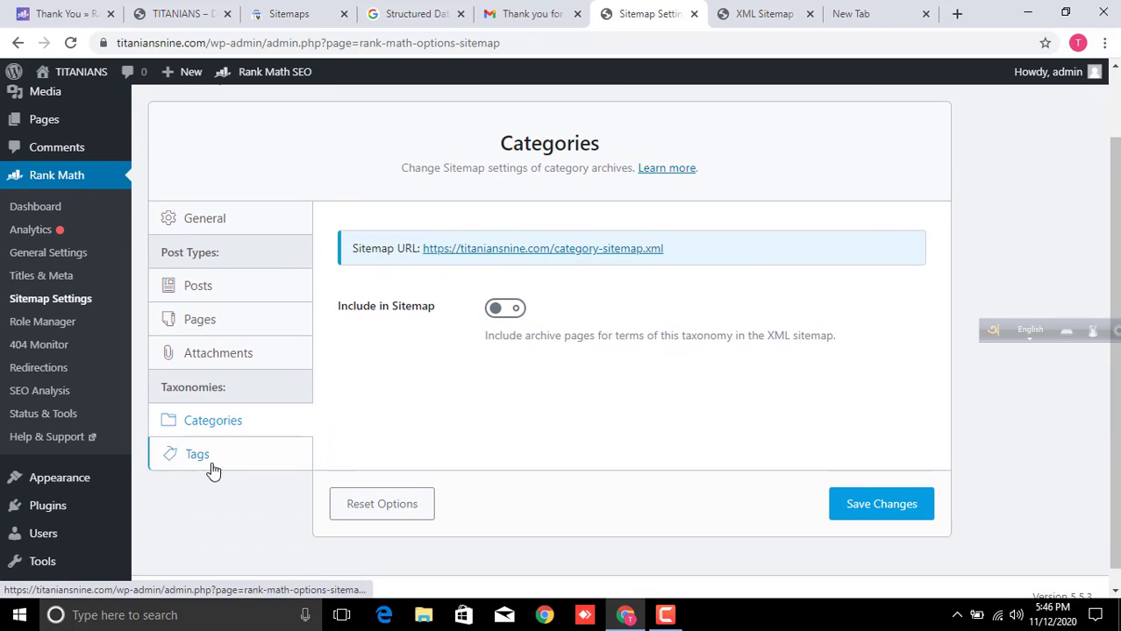
pyautogui.click(212, 465)
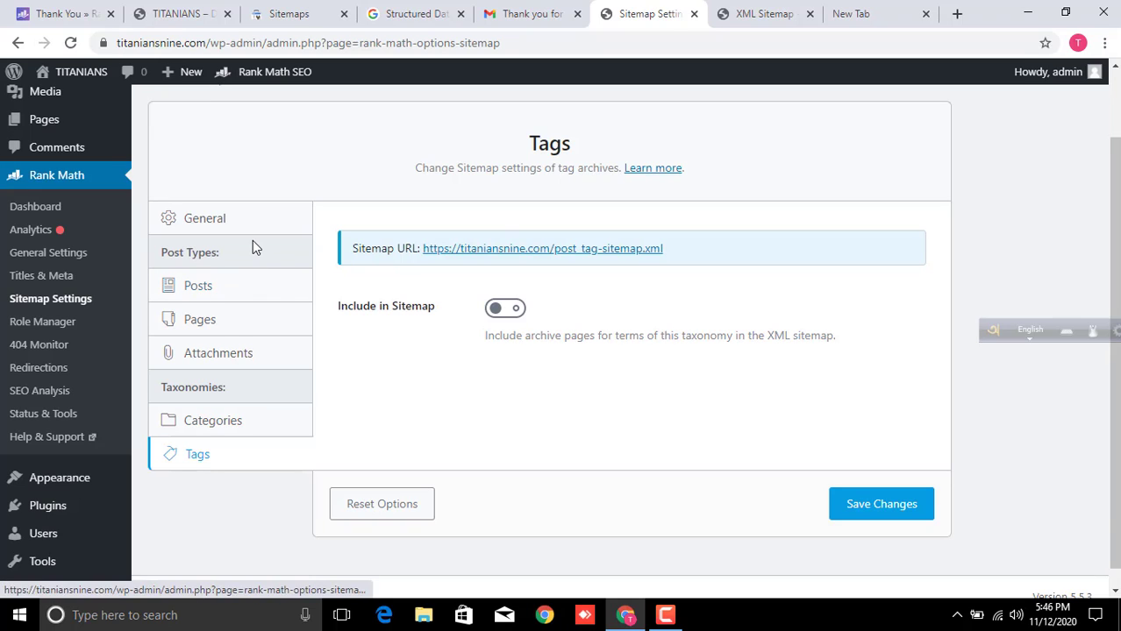
pyautogui.click(223, 290)
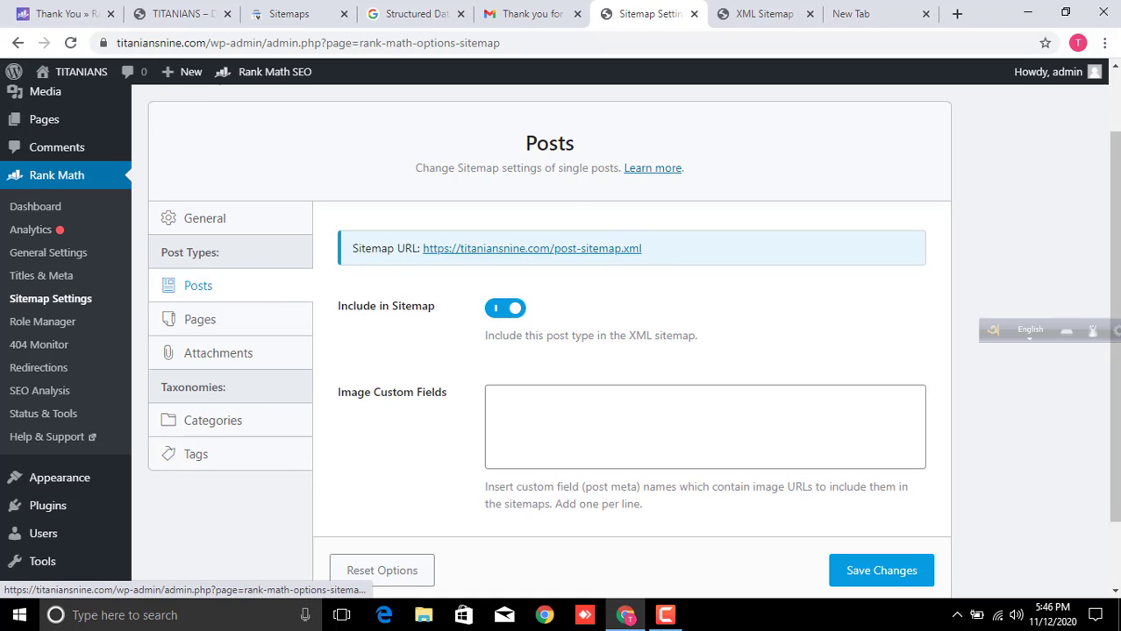
pyautogui.click(215, 454)
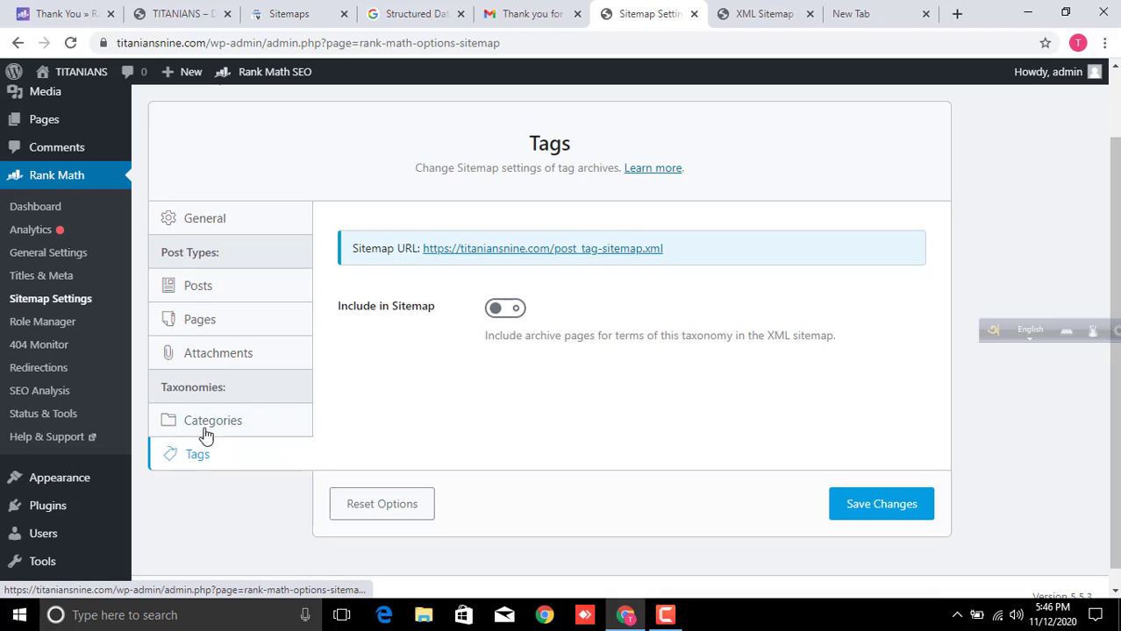
pyautogui.click(202, 424)
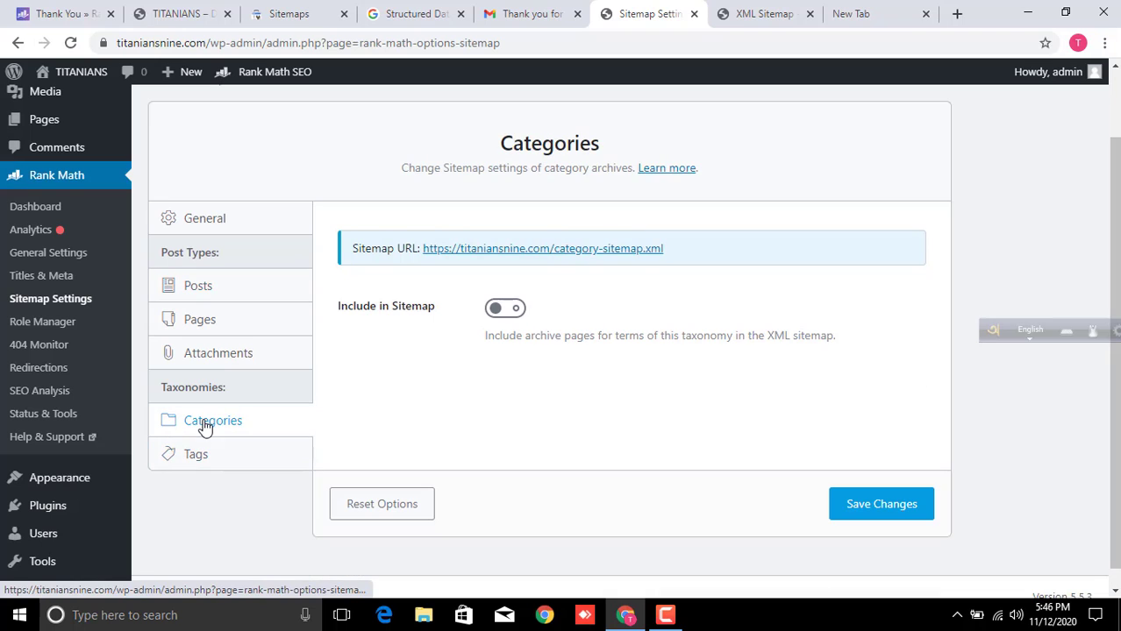
# Compare the site's XML sitemap index with the submitted sitemaps in Google Search Console, examining the sitemap_index.xml and page-sitemap.xml details.
pyautogui.click(759, 13)
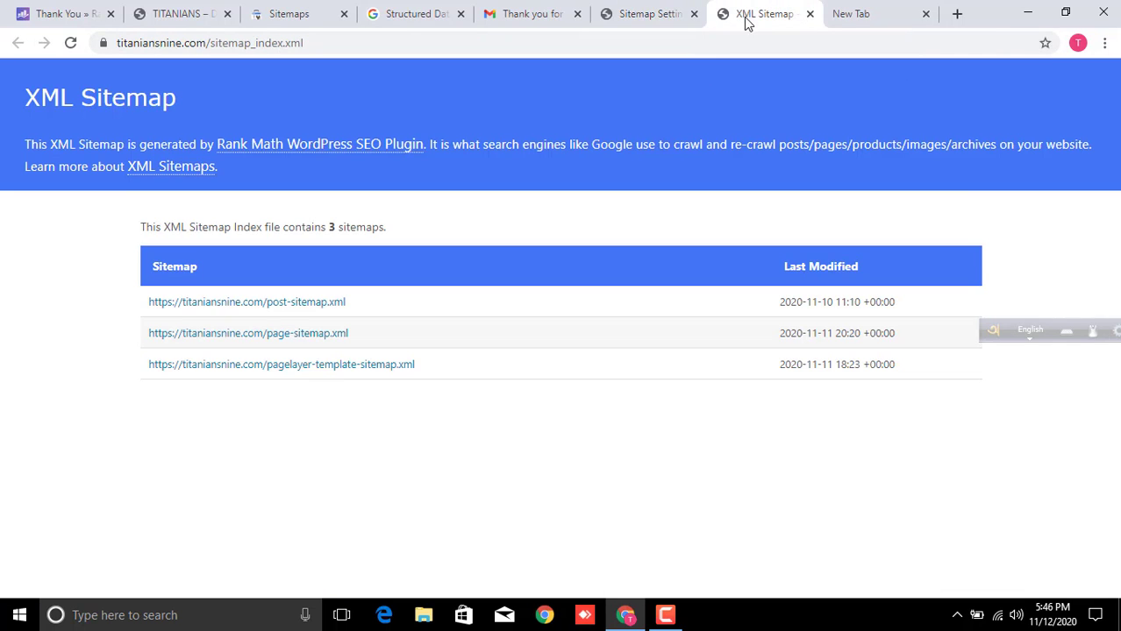
pyautogui.click(308, 7)
pyautogui.scroll(-1, 433, 373)
pyautogui.scroll(1, 613, 421)
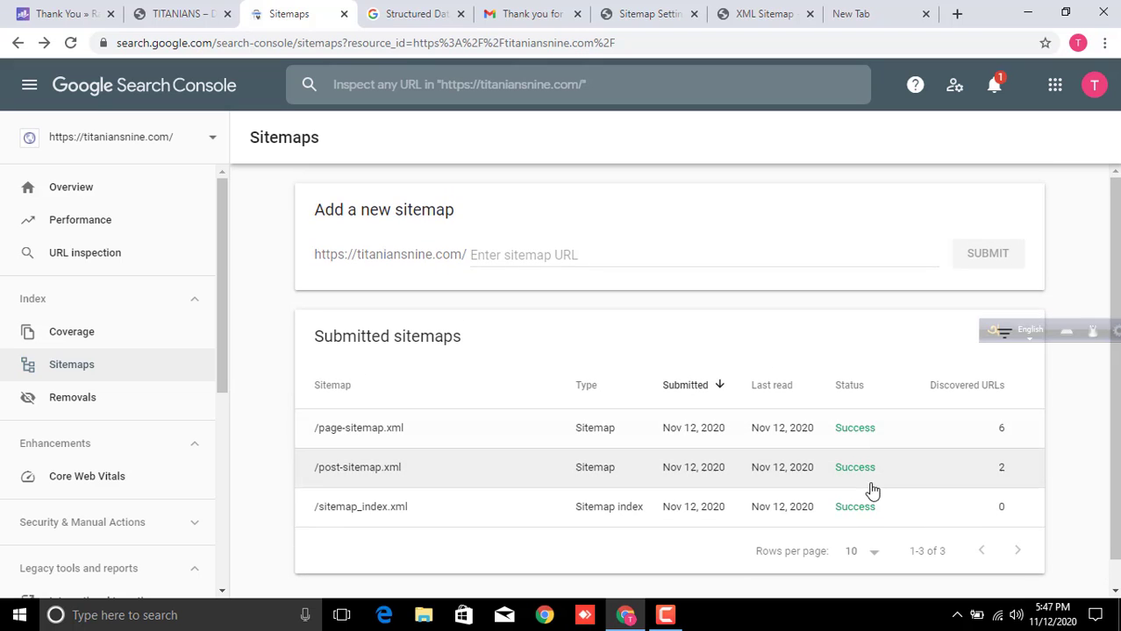
pyautogui.click(736, 496)
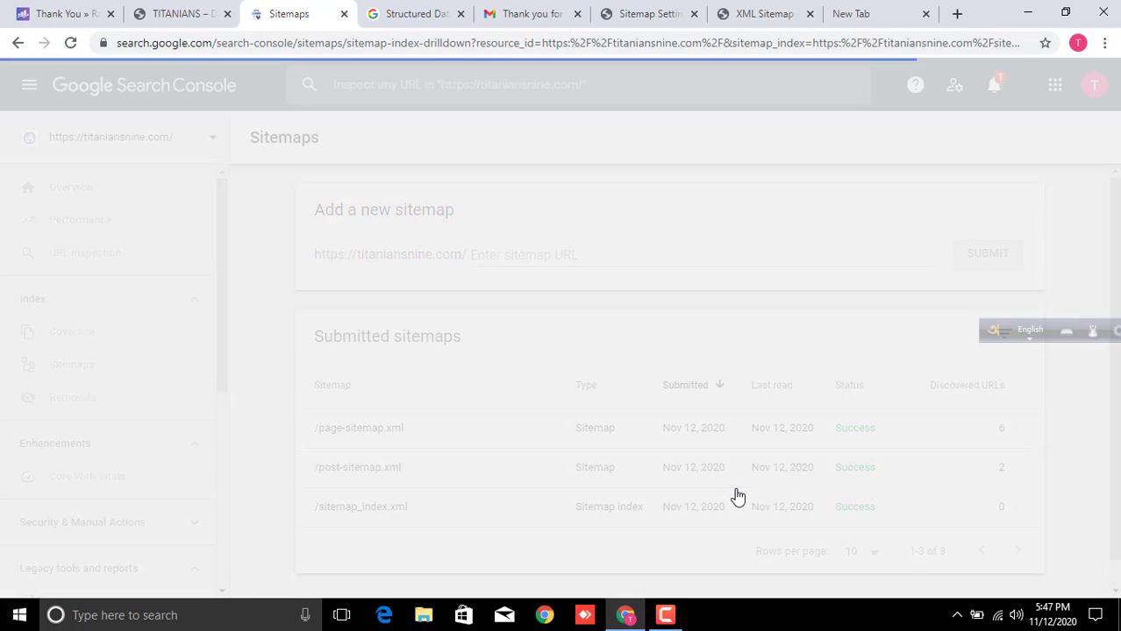
pyautogui.scroll(-2, 737, 496)
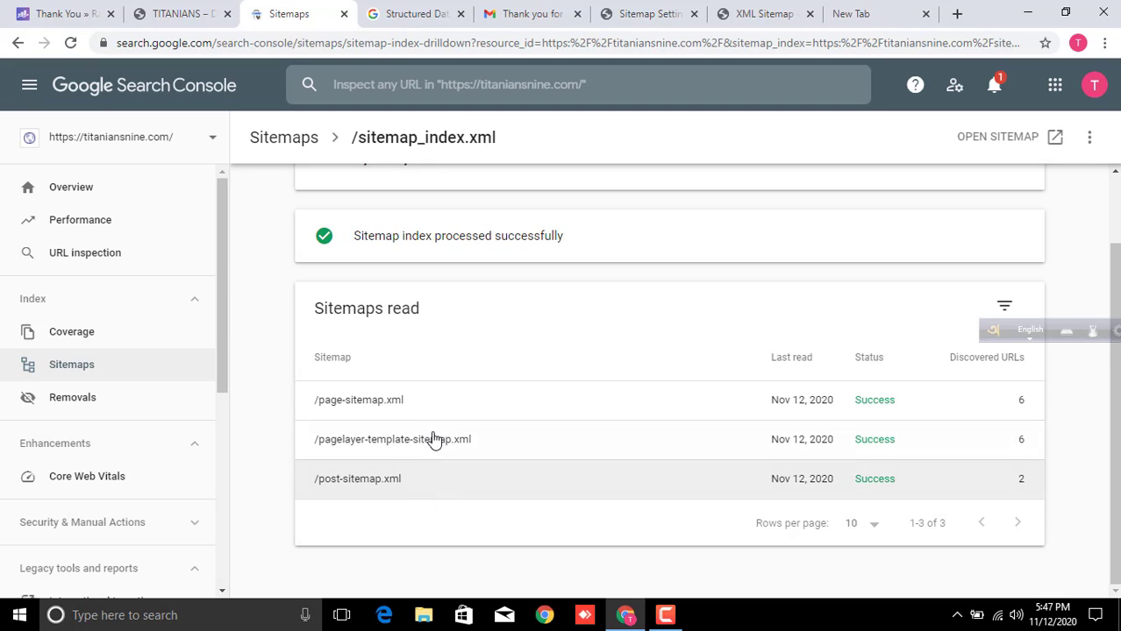
pyautogui.scroll(1, 488, 447)
pyautogui.scroll(-1, 489, 447)
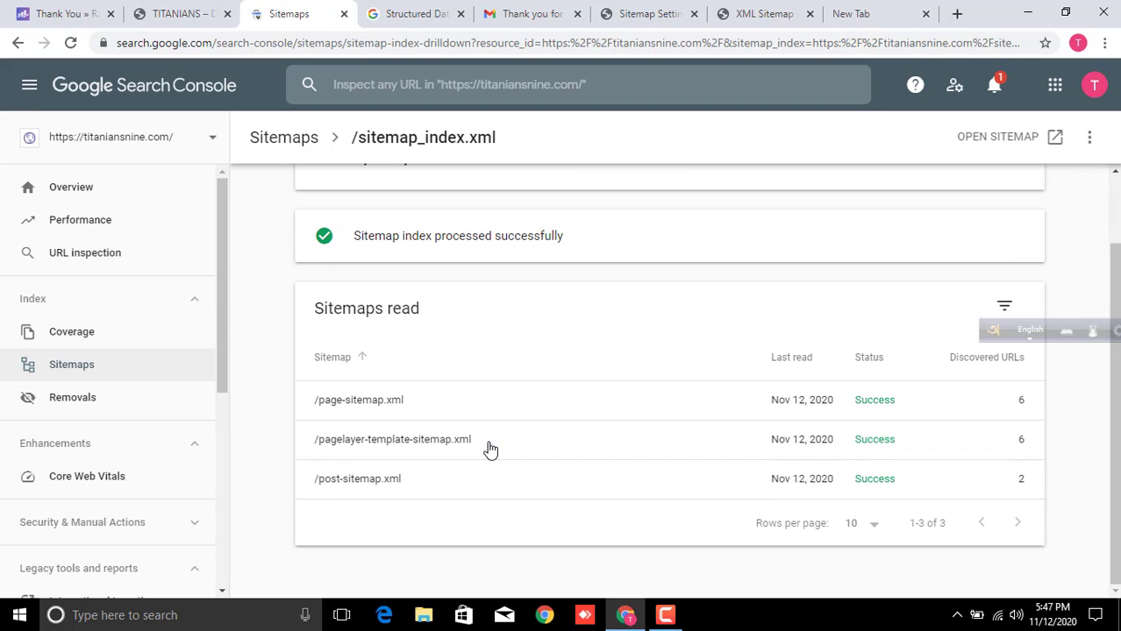
pyautogui.click(449, 405)
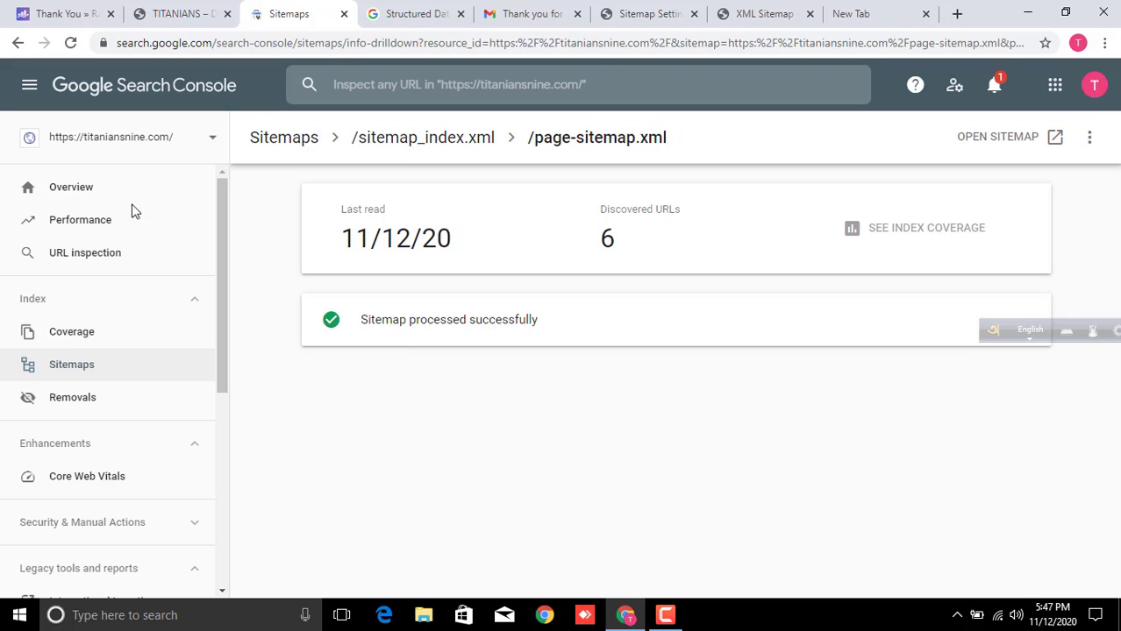
# View the Performance report for the site in Google Search Console and return to the XML sitemap index page.
pyautogui.click(92, 191)
pyautogui.click(91, 226)
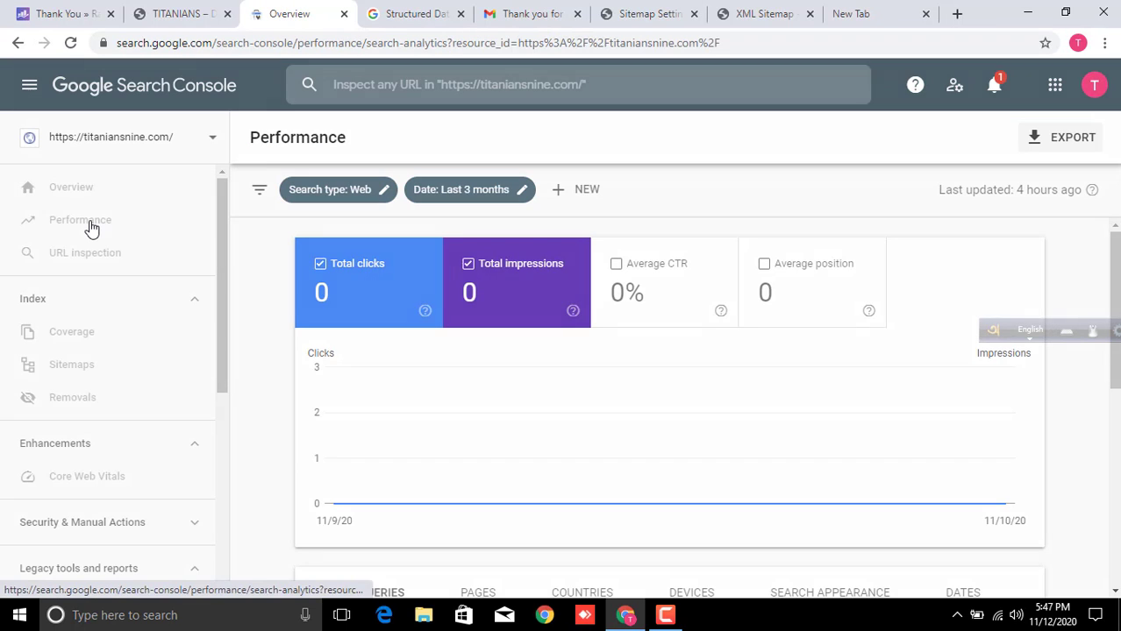
pyautogui.click(408, 13)
pyautogui.click(220, 9)
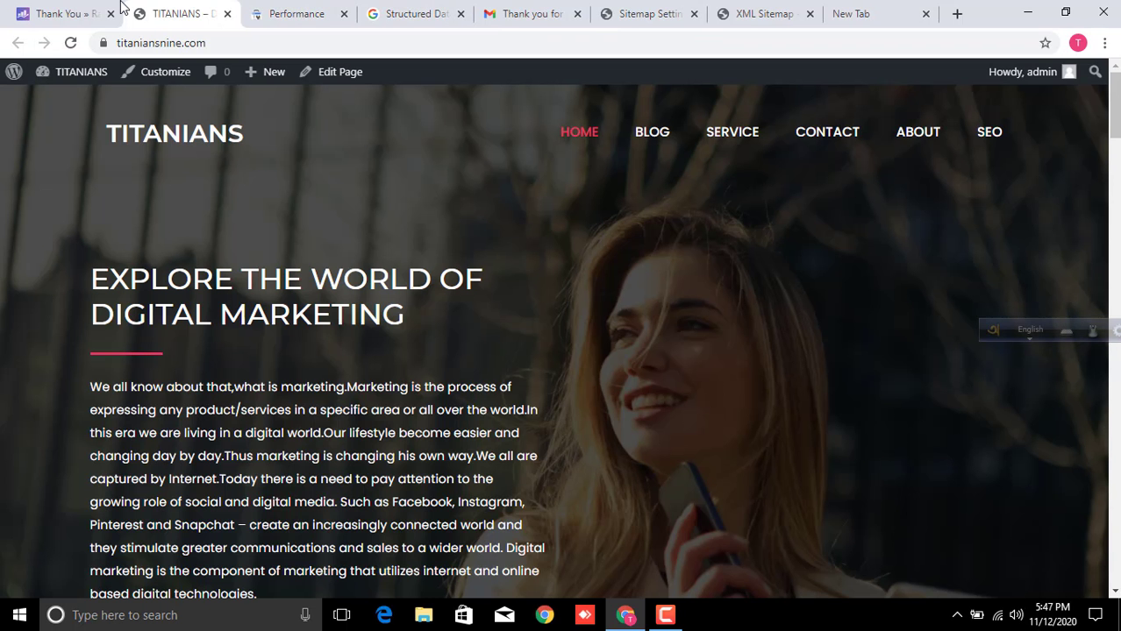
pyautogui.click(750, 11)
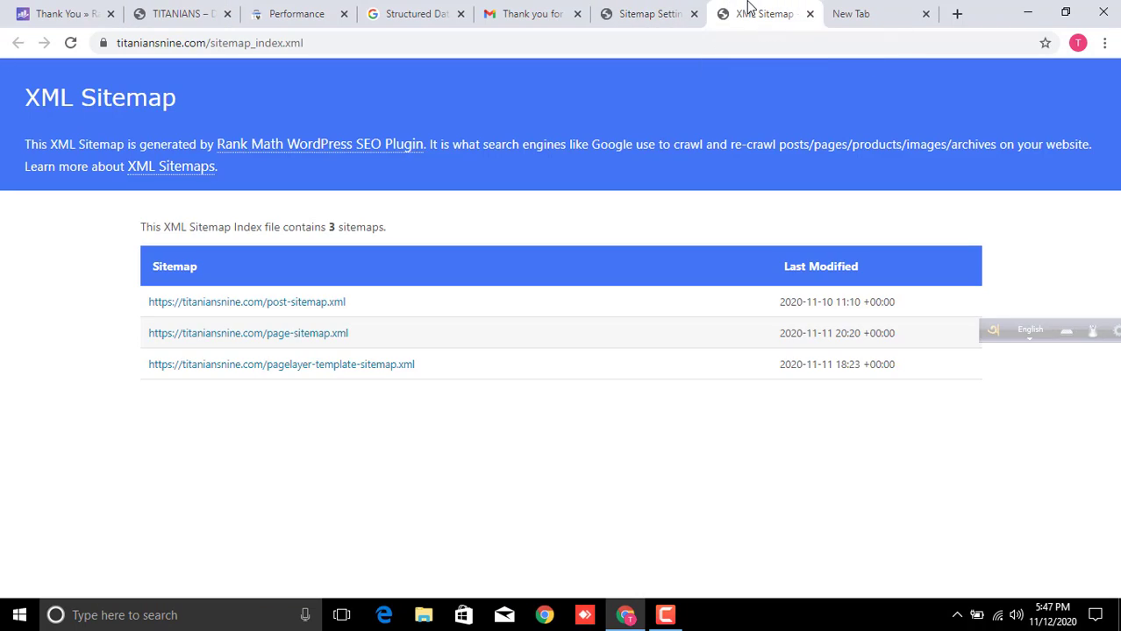
# Return to the WordPress admin and view Rank Math's Redirections page.
pyautogui.click(646, 10)
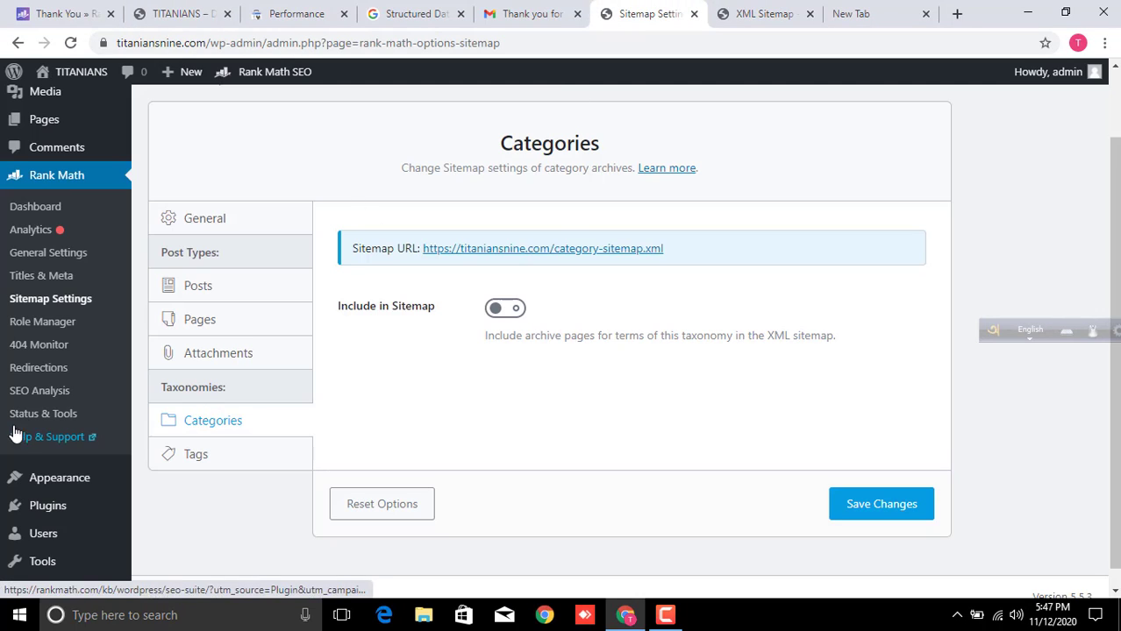
pyautogui.click(46, 348)
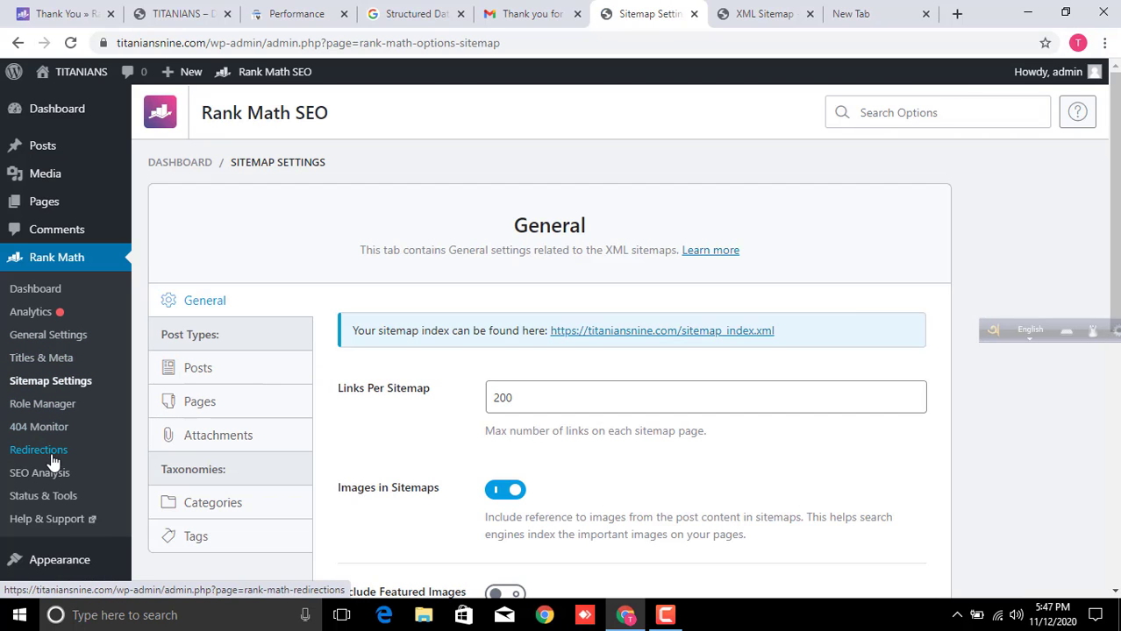
pyautogui.click(49, 454)
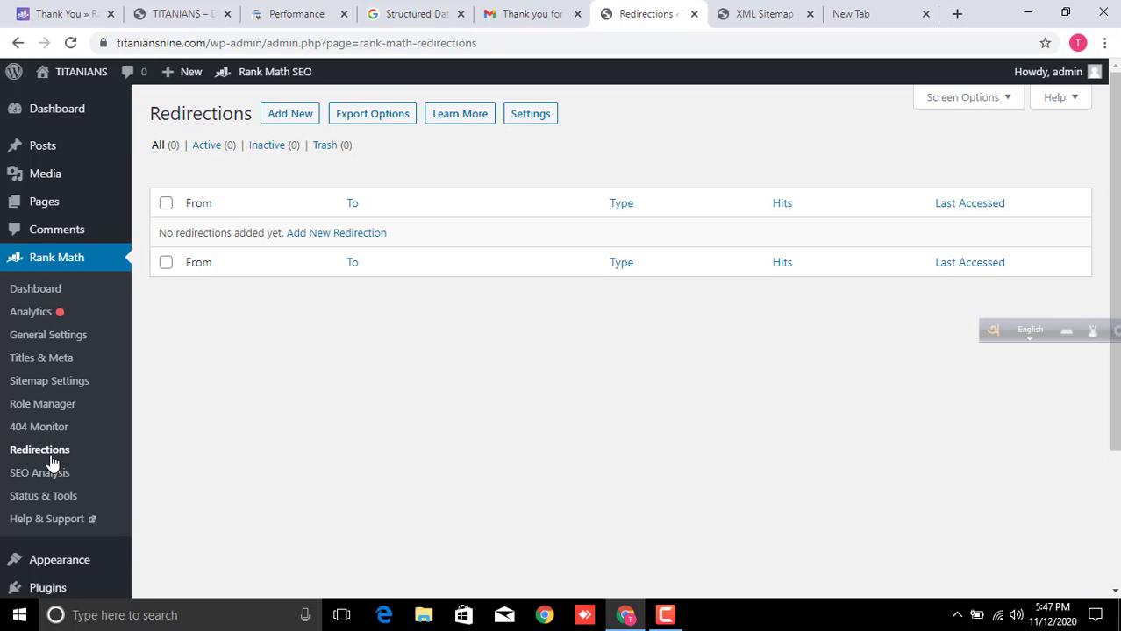
pyautogui.scroll(-2, 51, 465)
pyautogui.scroll(2, 53, 478)
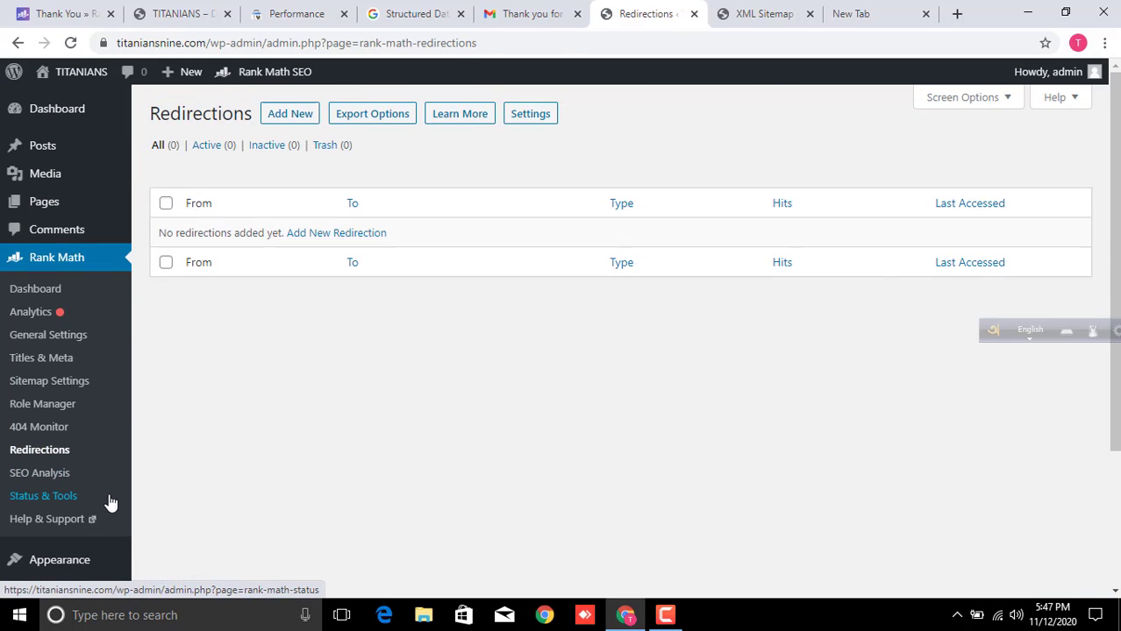
# Open the WordPress posts list and start a new post.
pyautogui.click(44, 151)
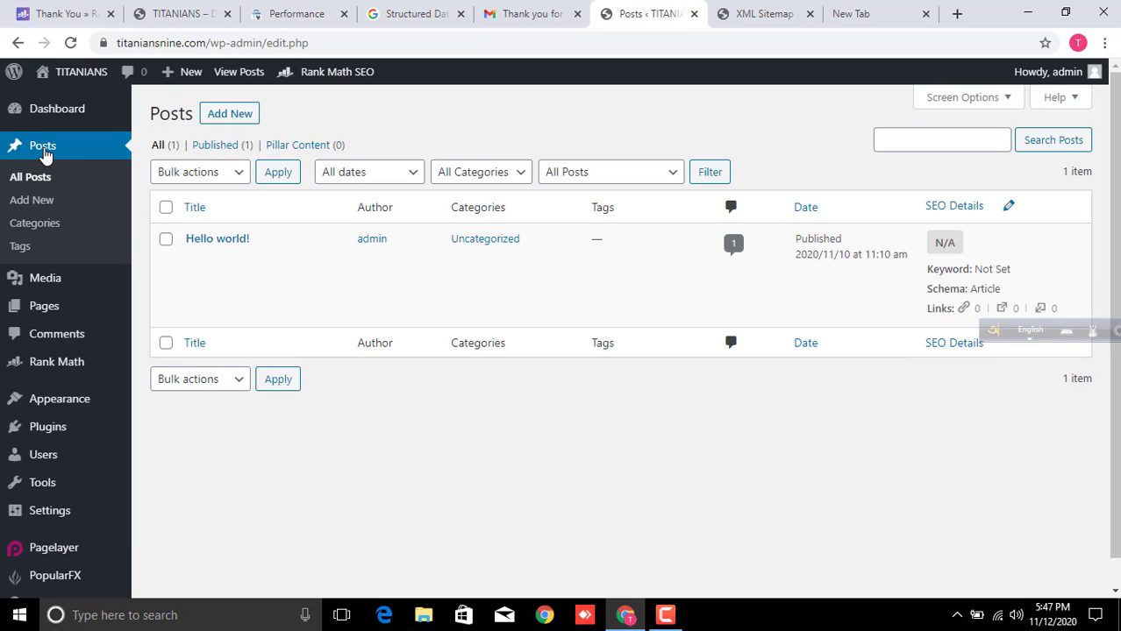
pyautogui.moveTo(989, 338); pyautogui.dragTo(1010, 464)
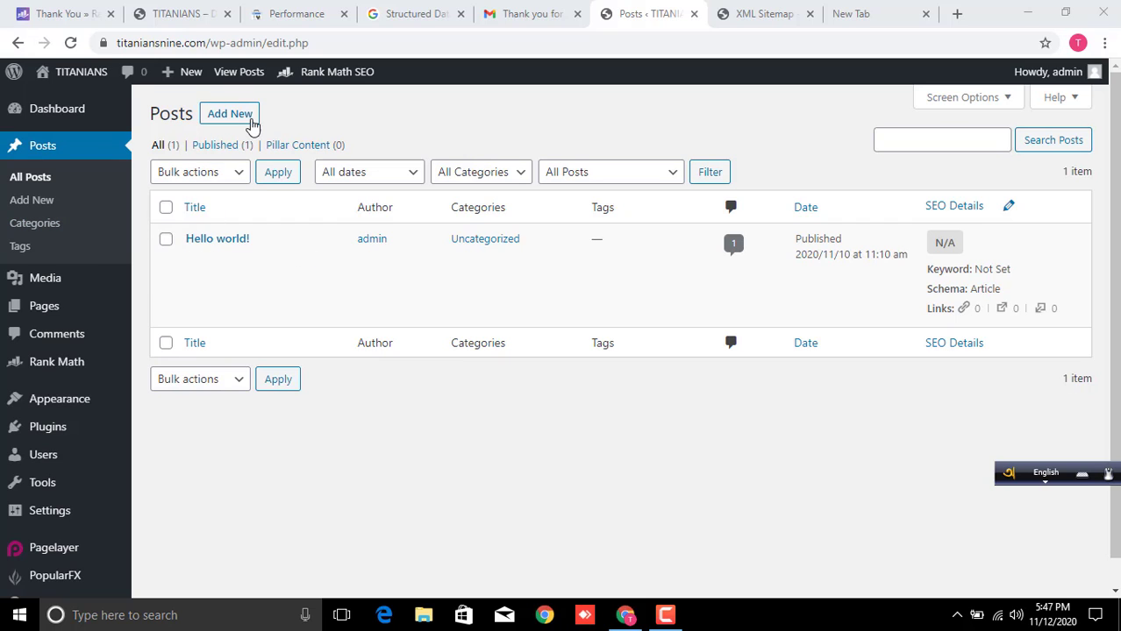
pyautogui.click(250, 122)
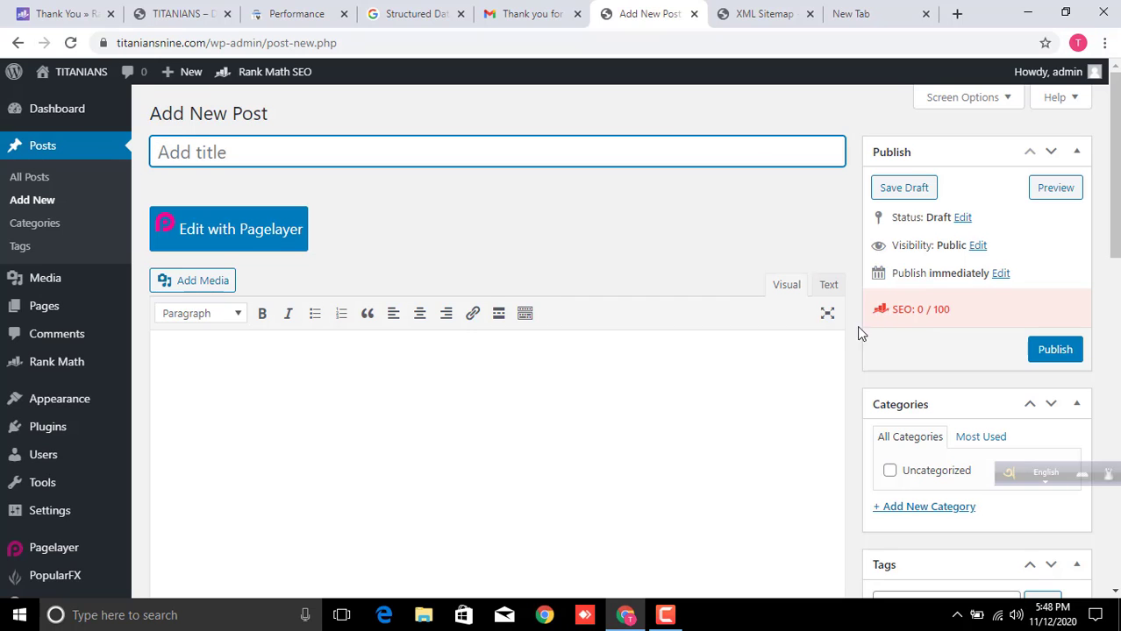
# Review the Advanced, Schema, Social and General settings of the new post's Rank Math SEO section.
pyautogui.scroll(-2, 873, 353)
pyautogui.scroll(-3, 298, 303)
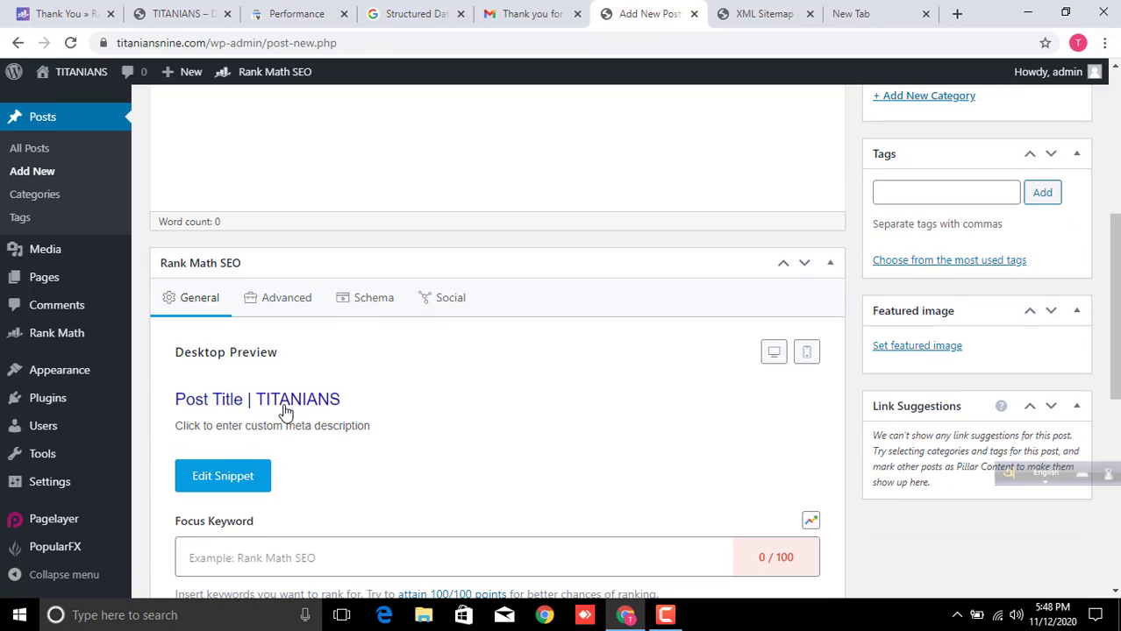
pyautogui.click(282, 302)
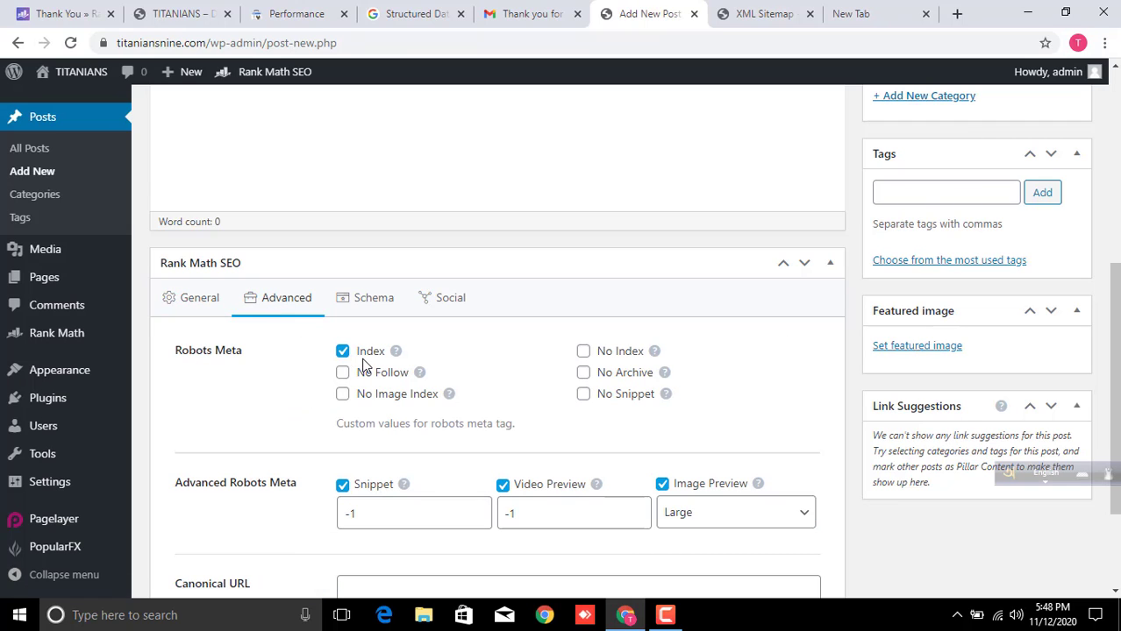
pyautogui.click(369, 303)
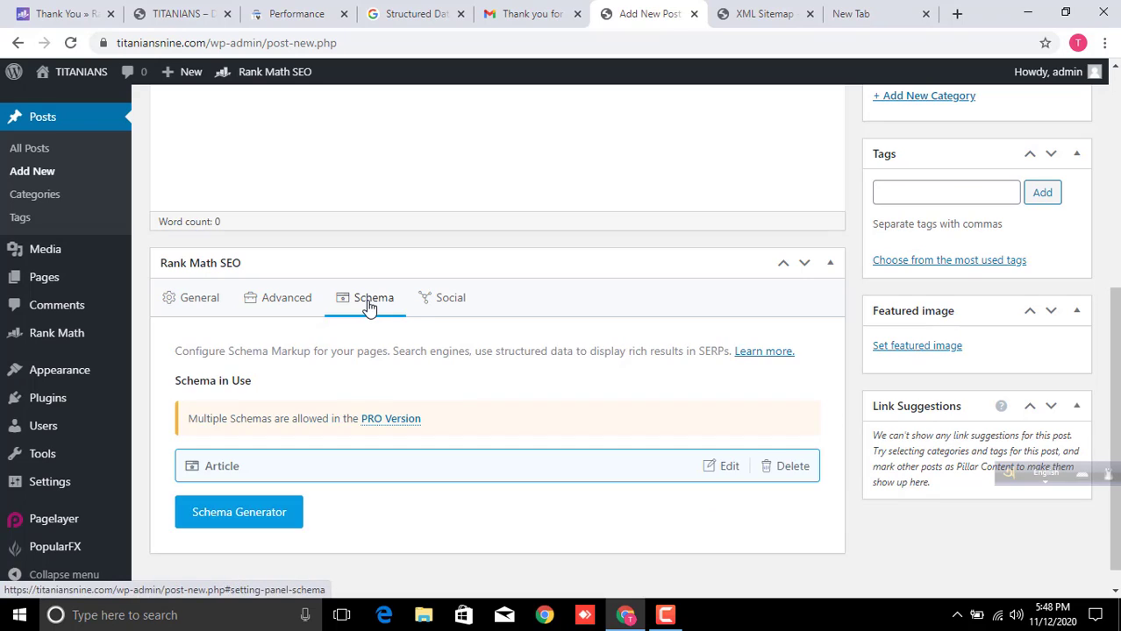
pyautogui.scroll(-1, 369, 359)
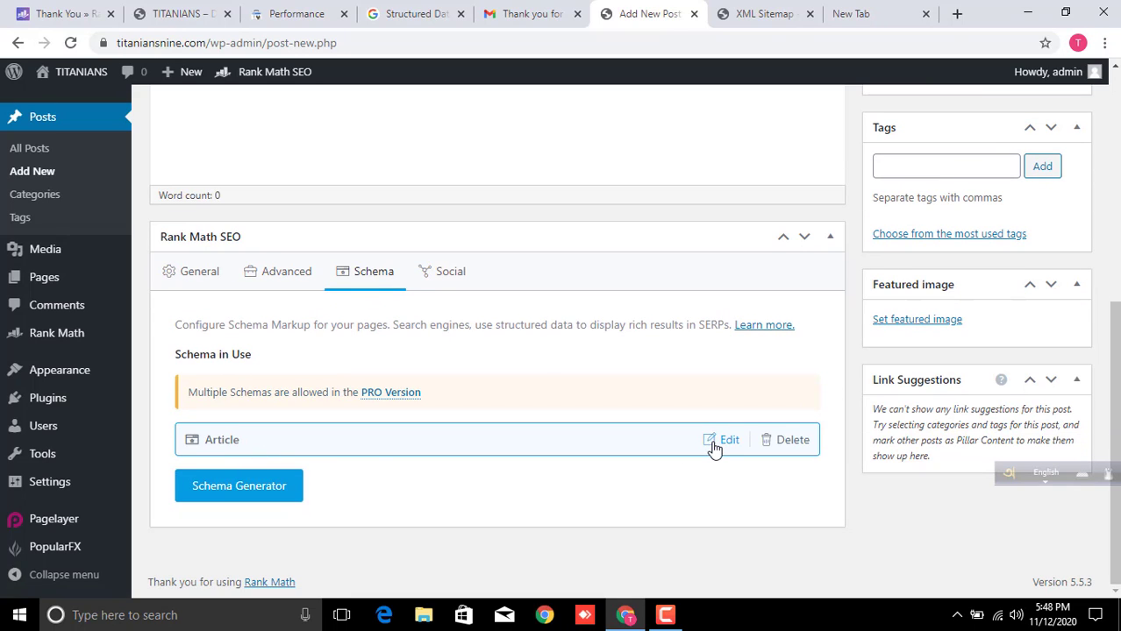
pyautogui.click(442, 277)
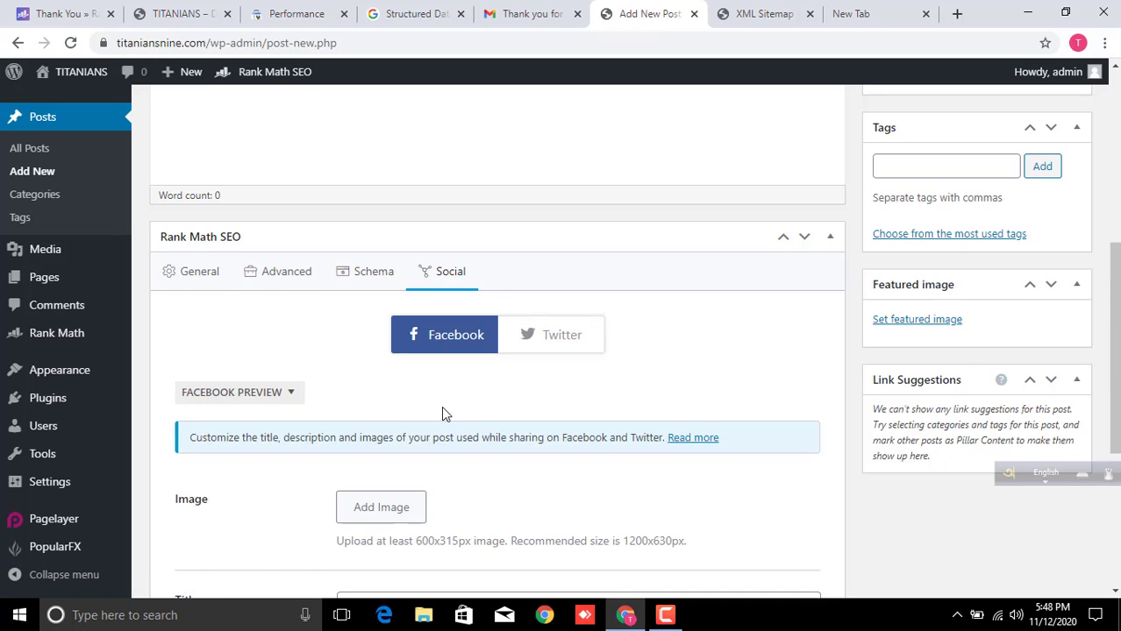
pyautogui.scroll(-2, 441, 407)
pyautogui.scroll(2, 403, 359)
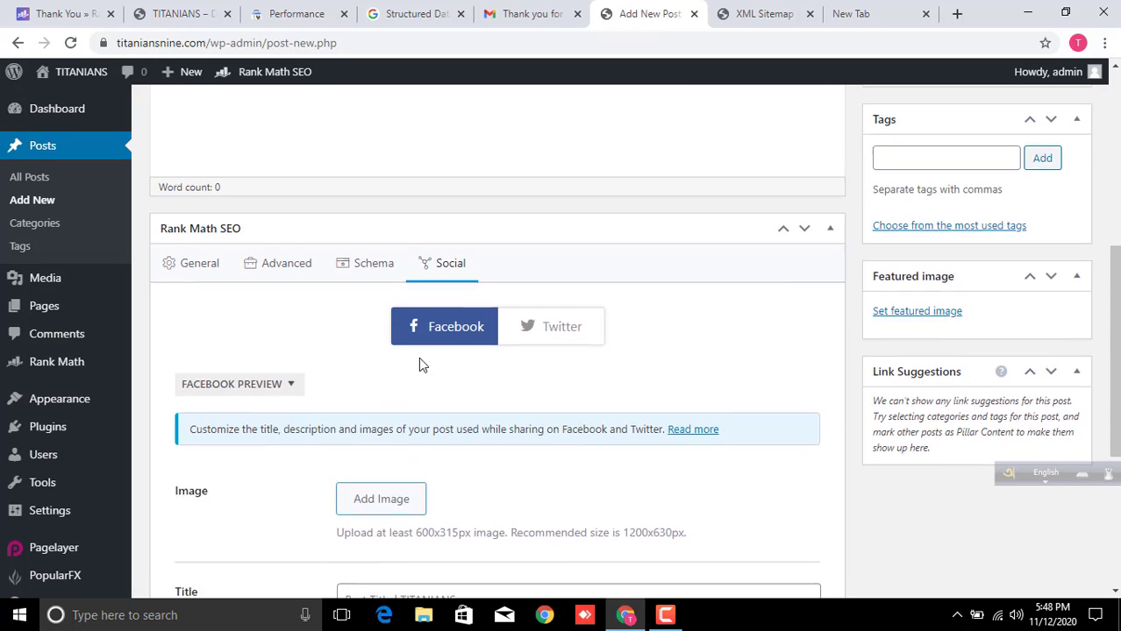
pyautogui.click(351, 271)
pyautogui.click(256, 277)
pyautogui.click(204, 274)
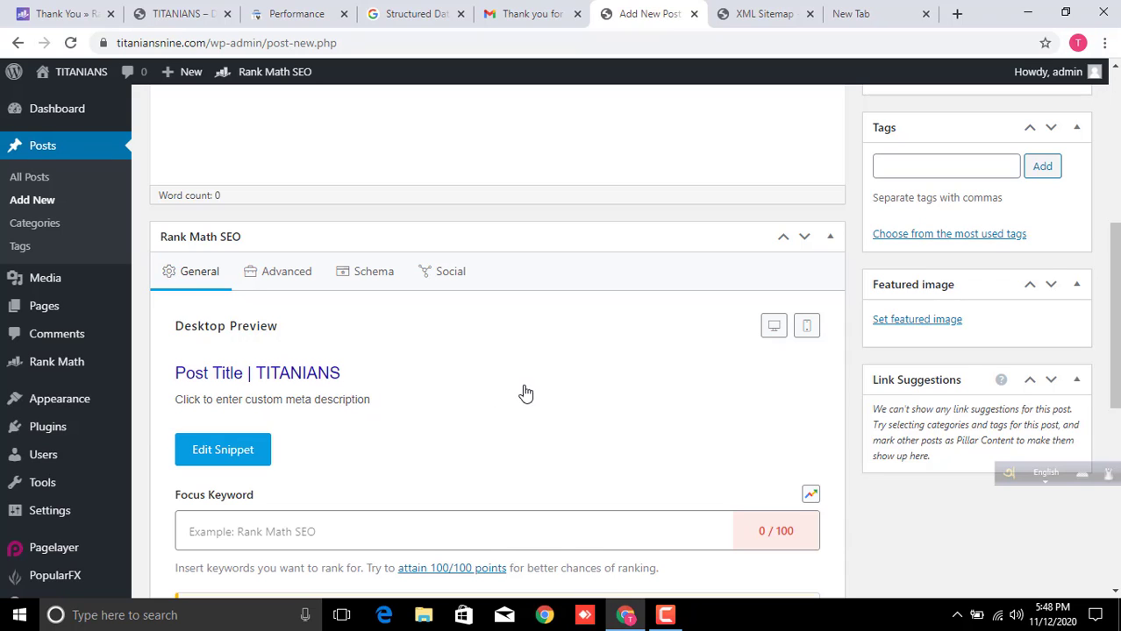
# Show the new post's search snippet in desktop preview and switch it to mobile preview.
pyautogui.click(776, 328)
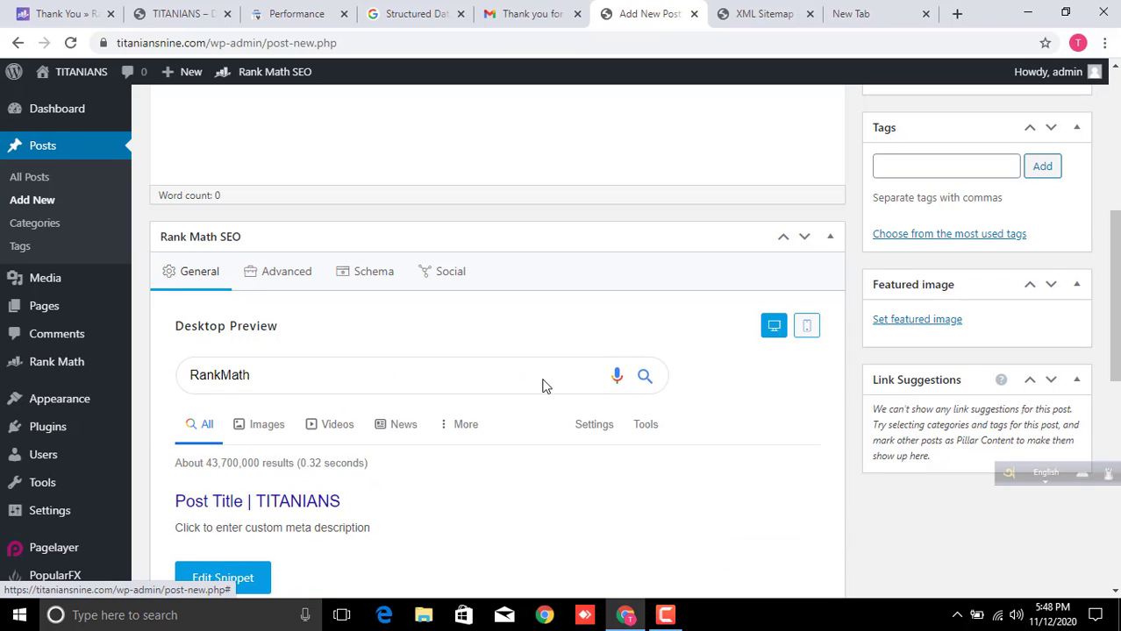
pyautogui.scroll(-1, 570, 383)
pyautogui.click(806, 244)
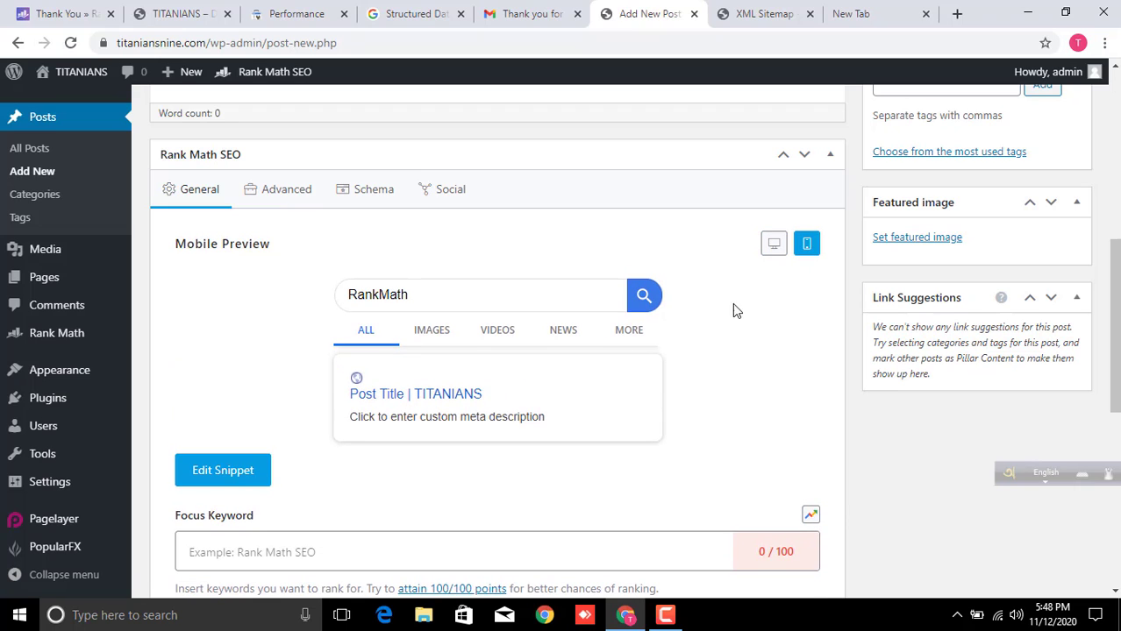
# Toggle the post's search snippet between desktop and mobile preview, ending on desktop, and go to the Focus Keyword field.
pyautogui.click(768, 251)
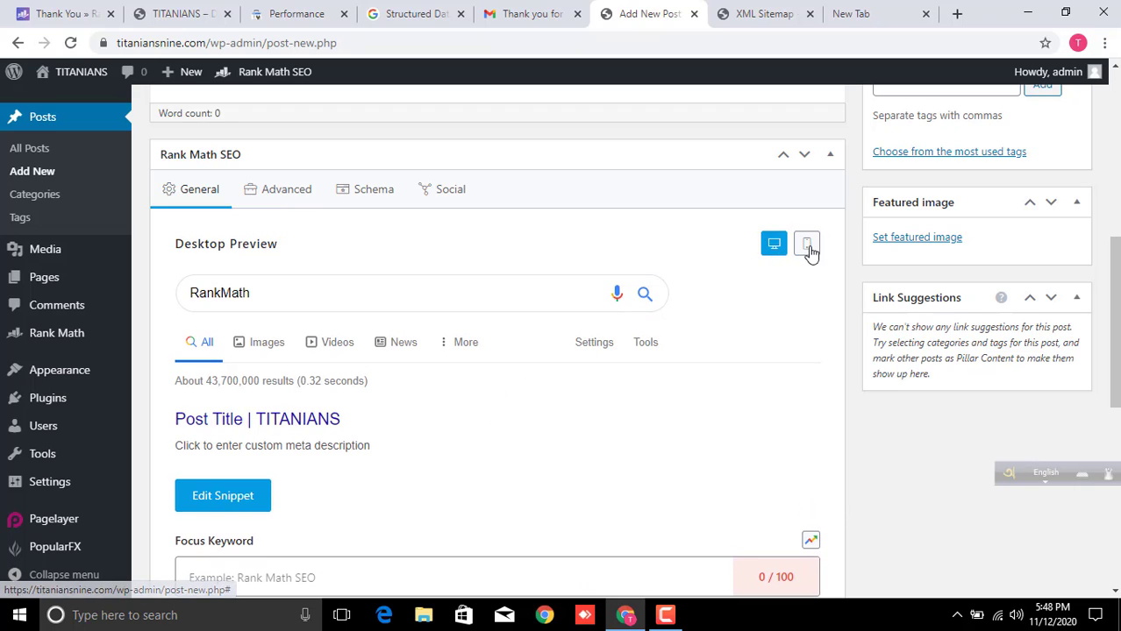
pyautogui.click(807, 245)
pyautogui.click(773, 246)
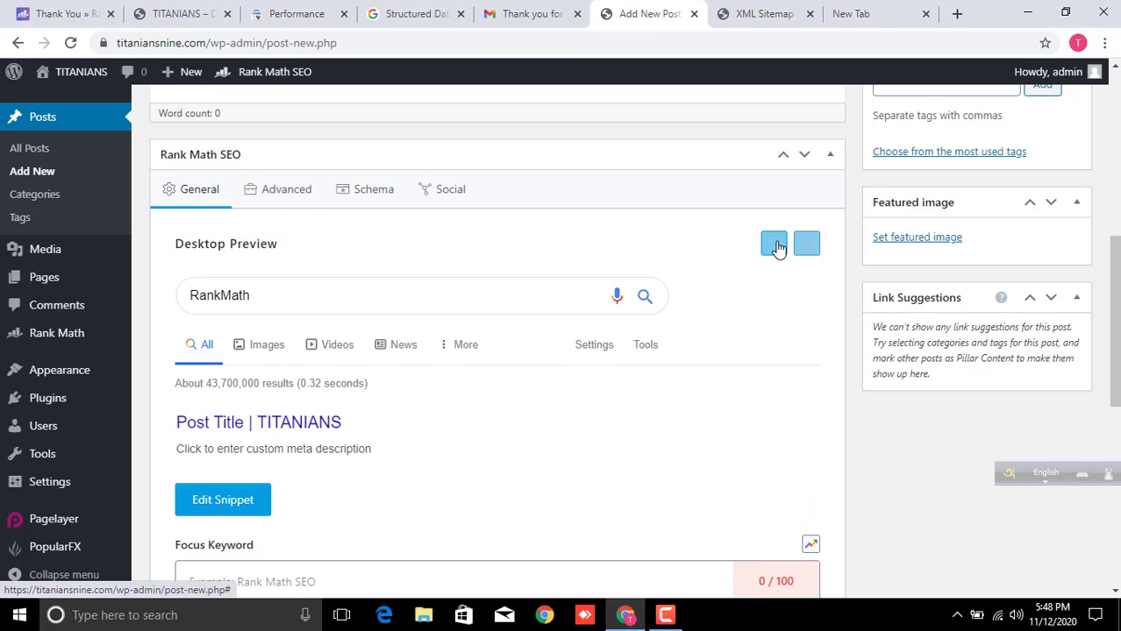
pyautogui.scroll(-3, 589, 399)
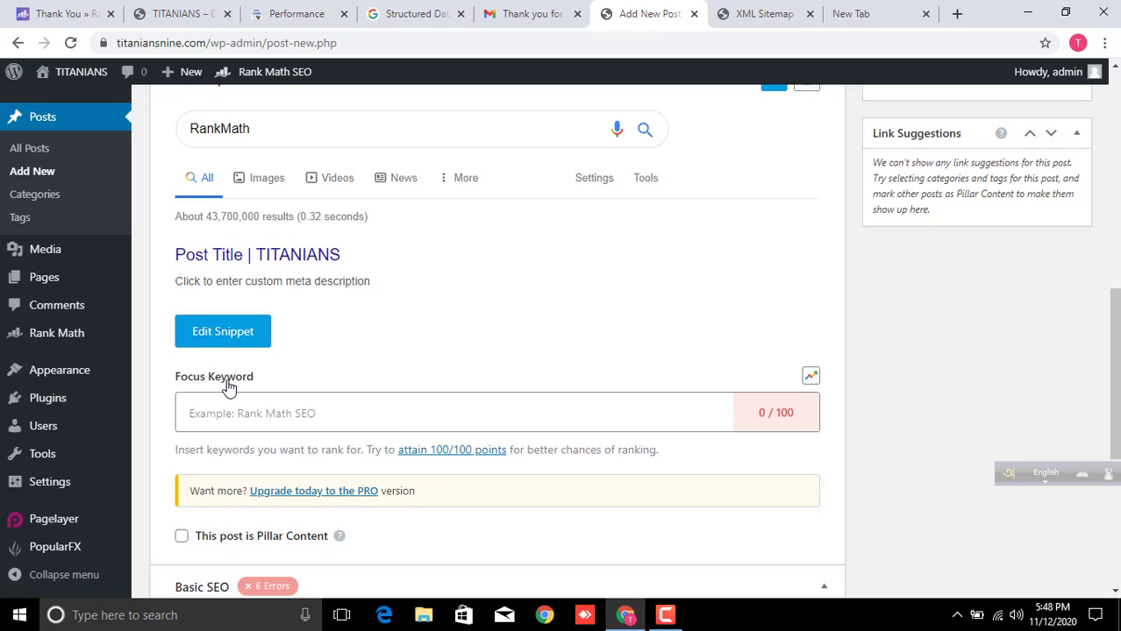
pyautogui.click(235, 419)
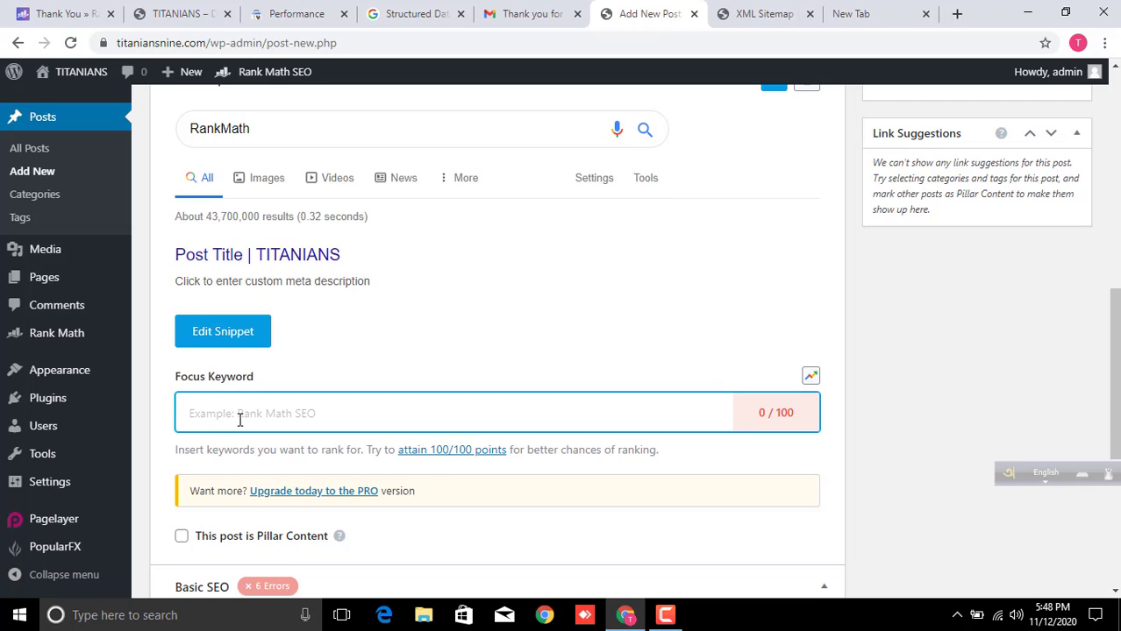
# Review the post's Basic SEO checks and expand the Additional, Title Readability and Content Readability checklists.
pyautogui.scroll(-3, 250, 413)
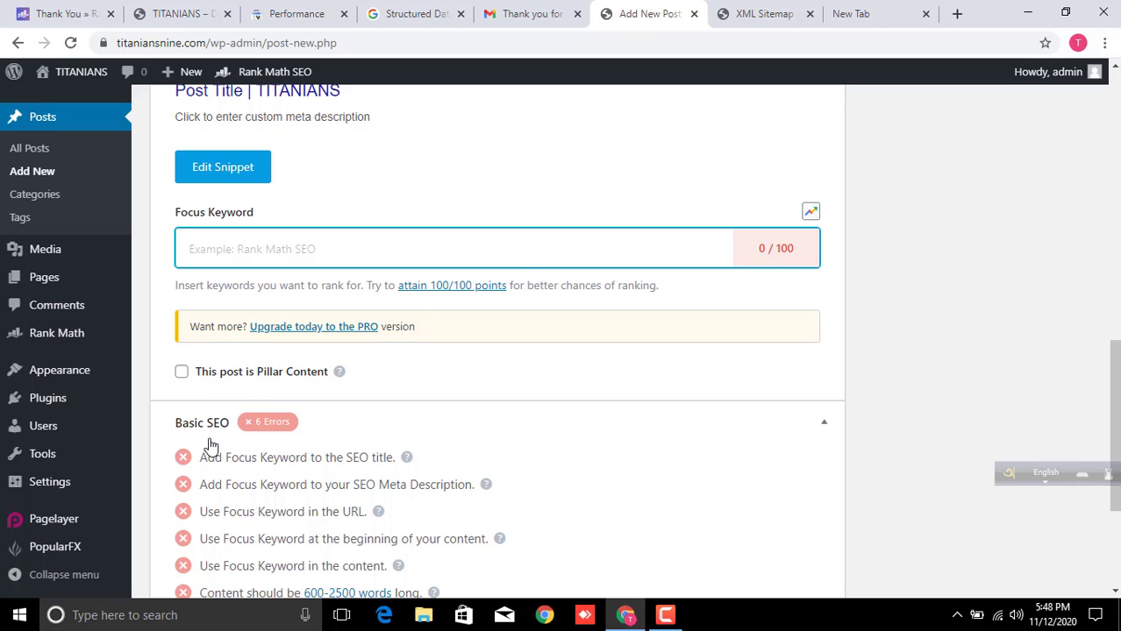
pyautogui.scroll(-3, 256, 441)
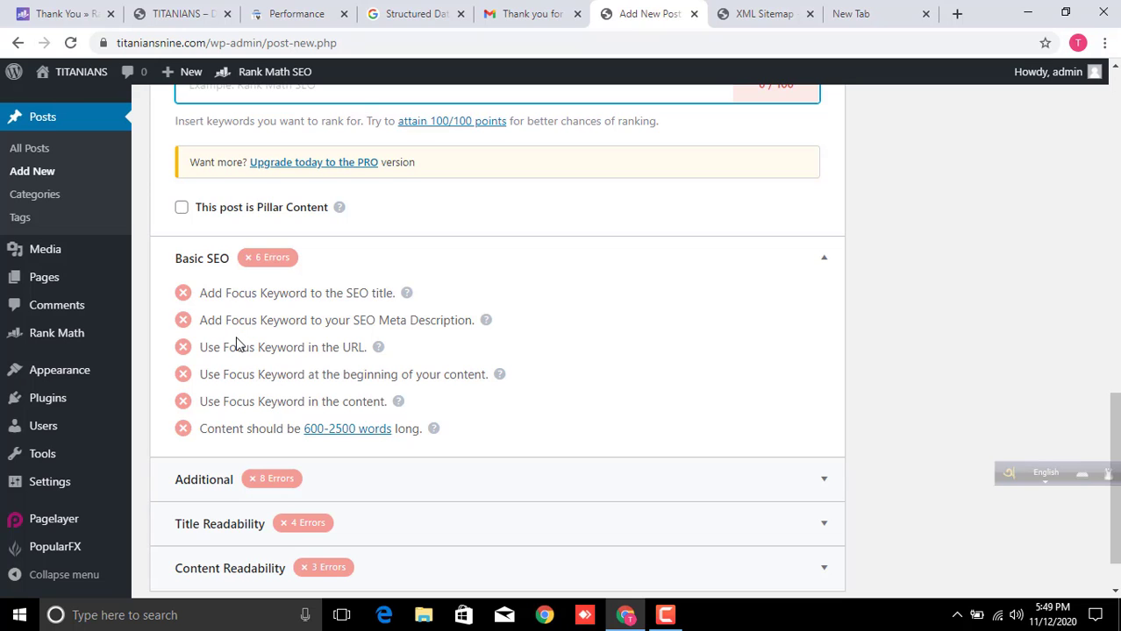
pyautogui.scroll(-1, 238, 349)
pyautogui.click(203, 431)
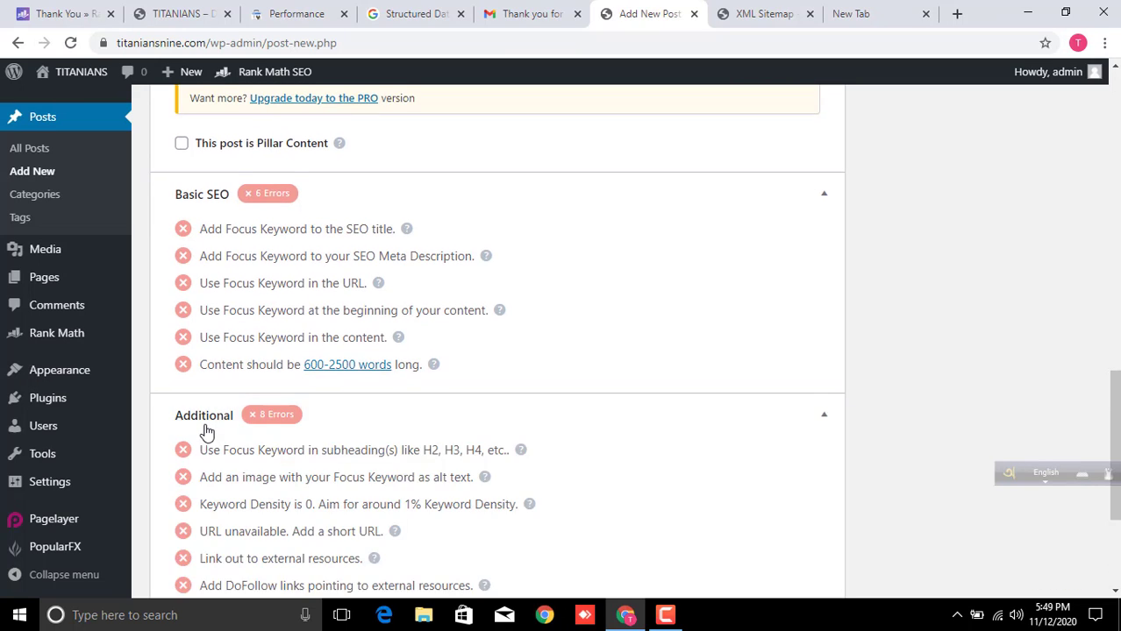
pyautogui.scroll(-3, 228, 351)
pyautogui.click(224, 464)
pyautogui.scroll(-2, 226, 482)
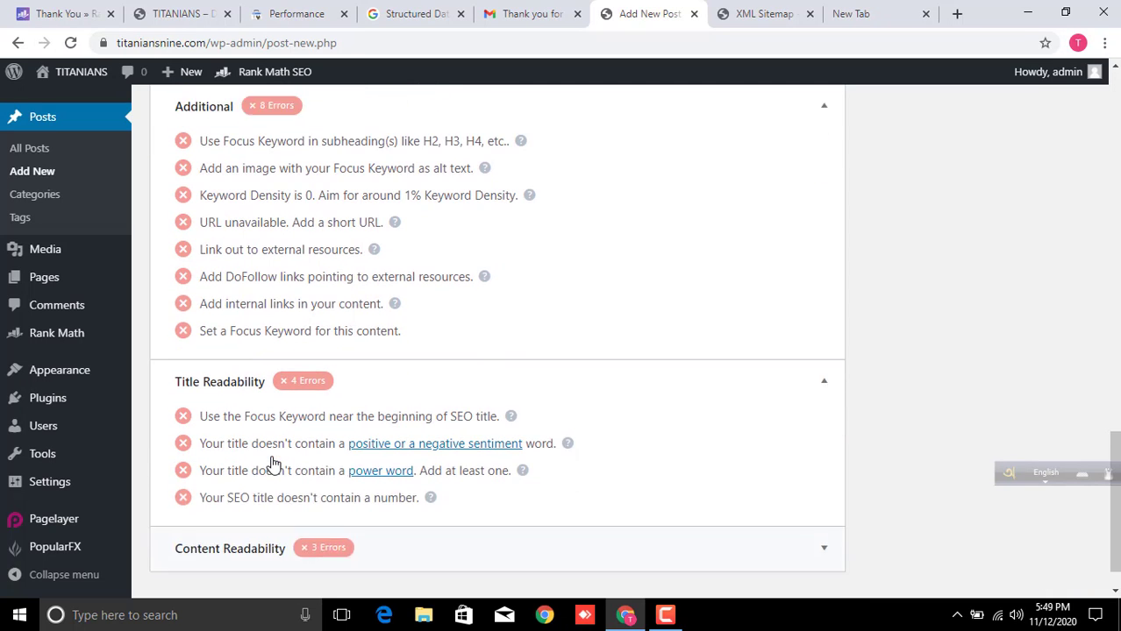
pyautogui.click(243, 516)
pyautogui.scroll(-1, 348, 484)
# Open the post's snippet editor and look at its Title and Permalink fields.
pyautogui.scroll(10, 362, 484)
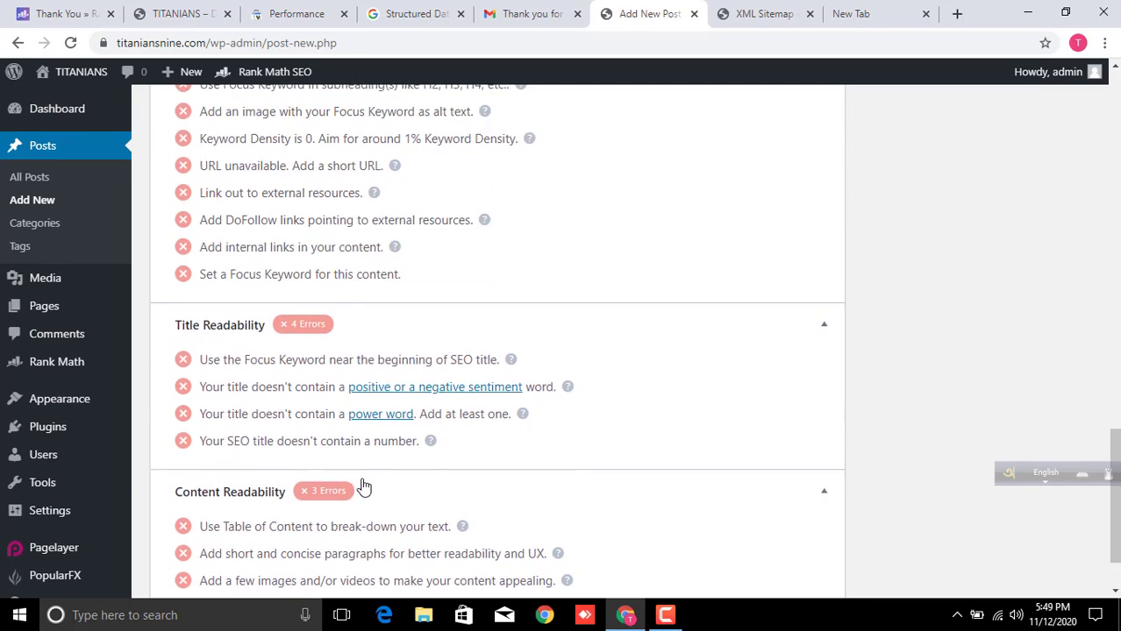
pyautogui.scroll(4, 362, 485)
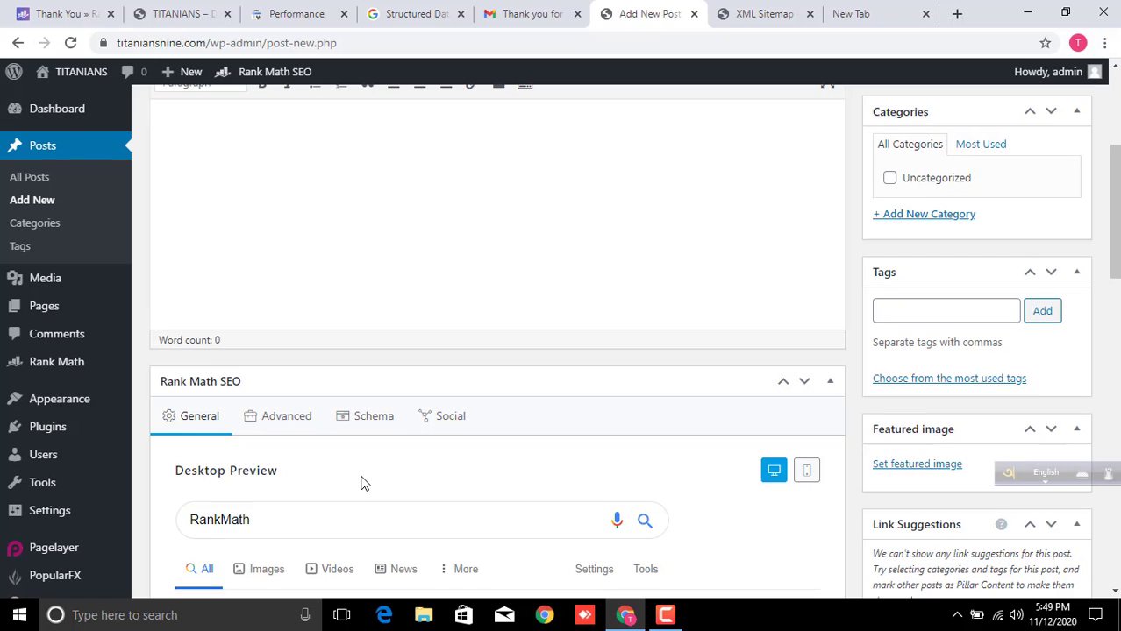
pyautogui.scroll(4, 353, 470)
pyautogui.scroll(-9, 354, 471)
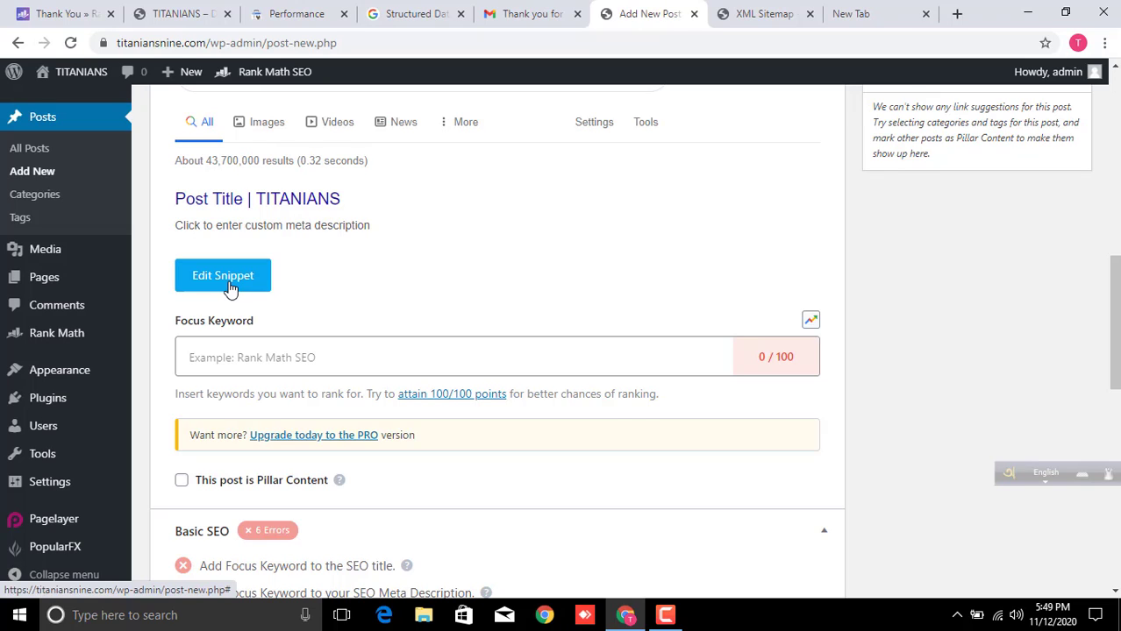
pyautogui.click(223, 276)
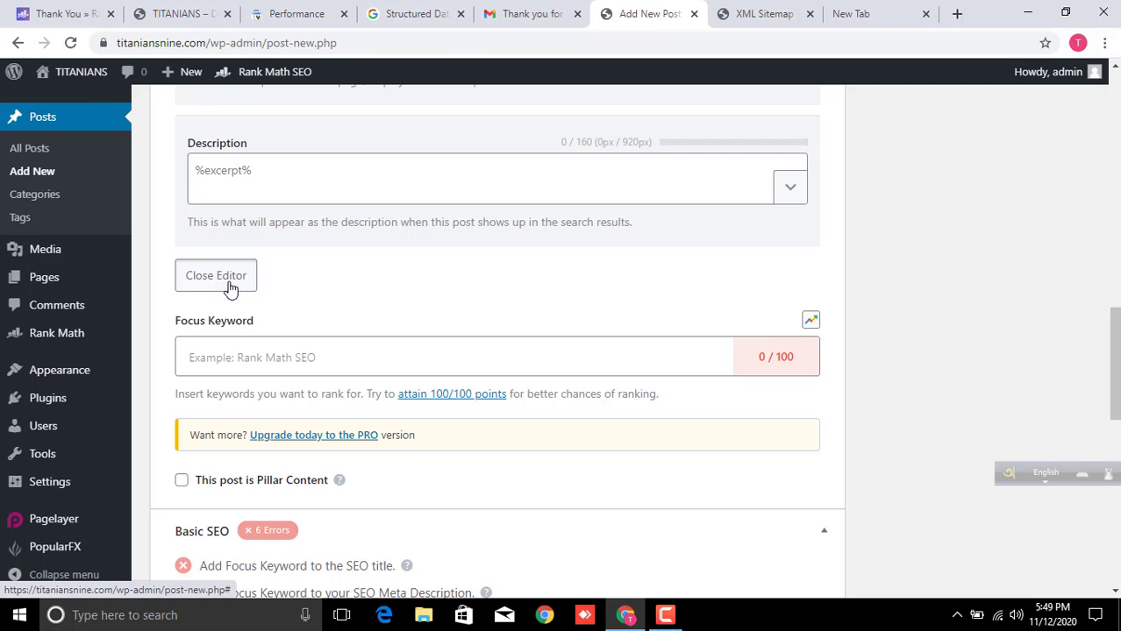
pyautogui.scroll(4, 368, 364)
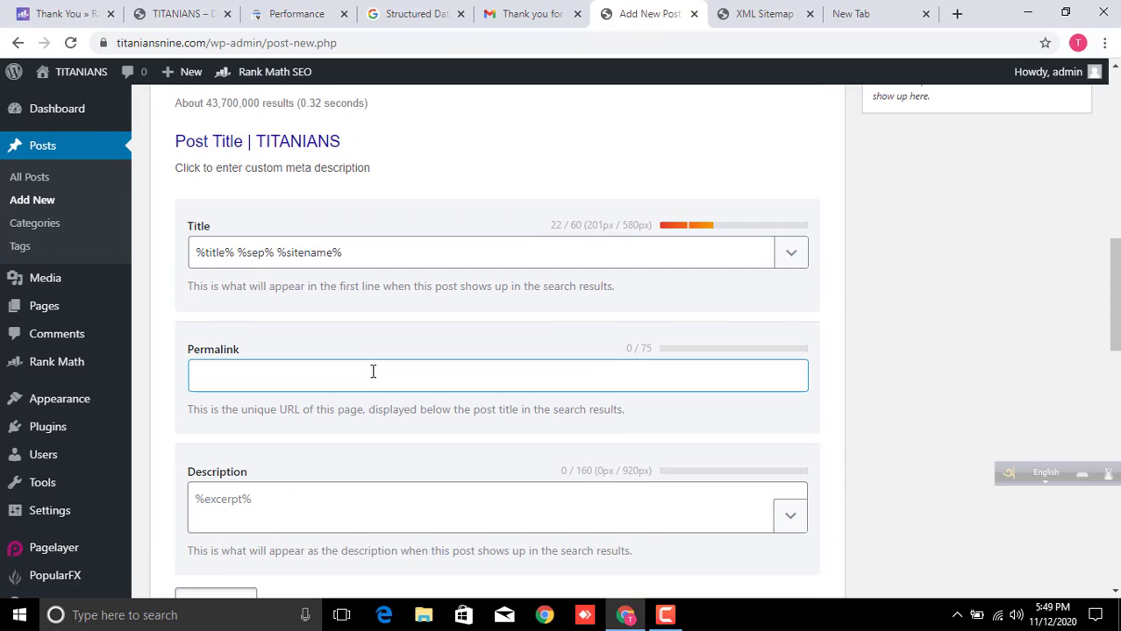
pyautogui.click(242, 252)
pyautogui.click(273, 378)
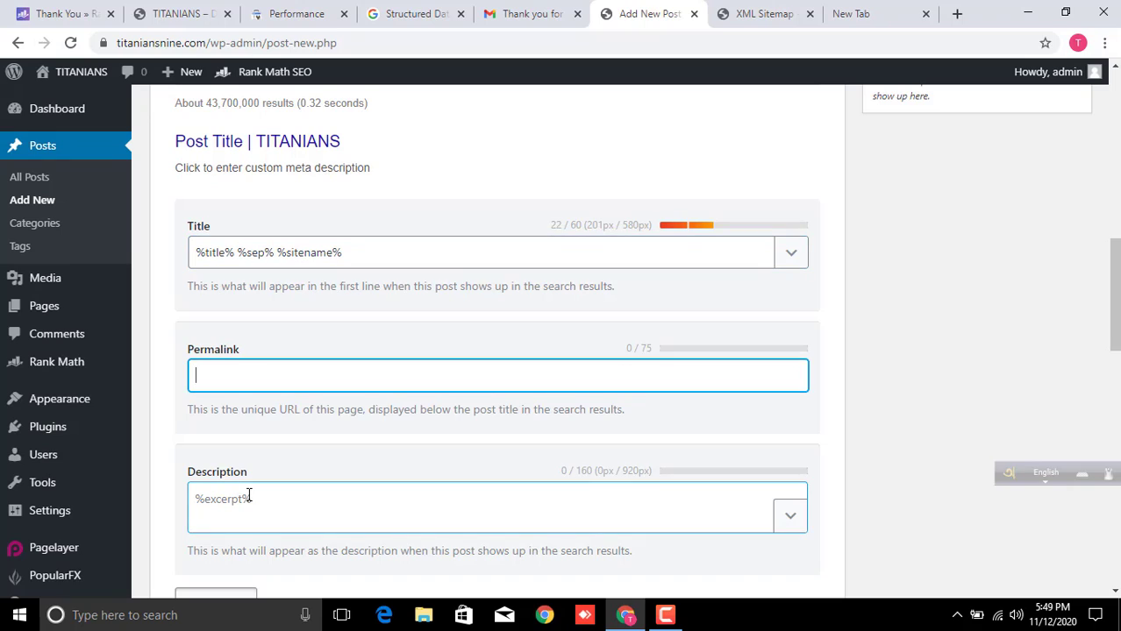
# Try the sample meta description "skvwlshgflw" in the snippet editor and clear it again.
pyautogui.click(249, 496)
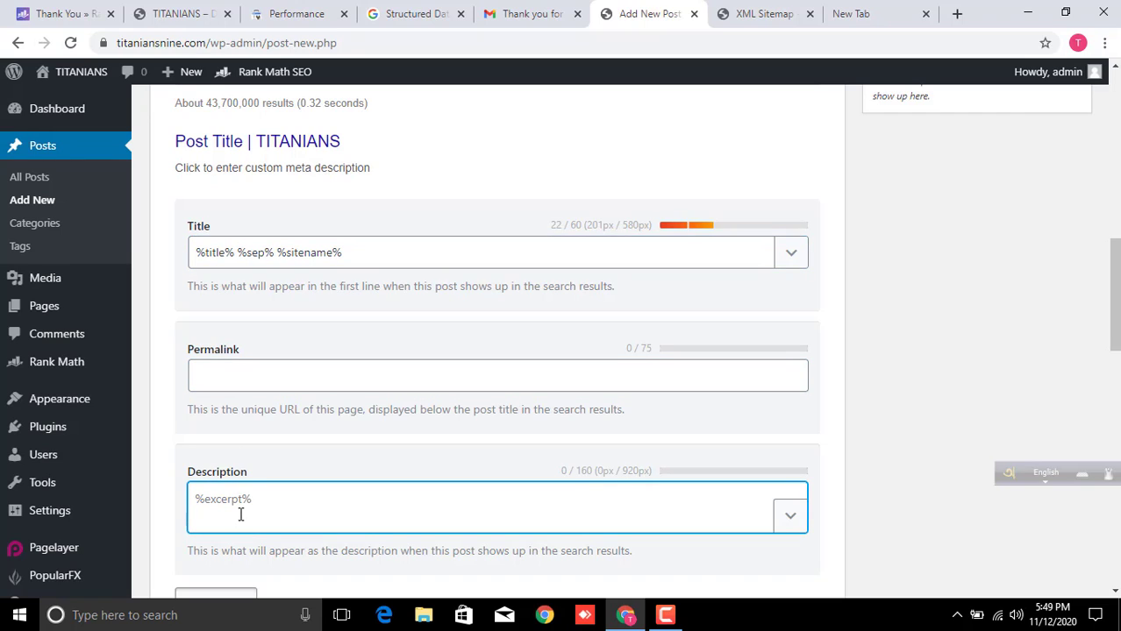
pyautogui.write('skvwlshgflw')
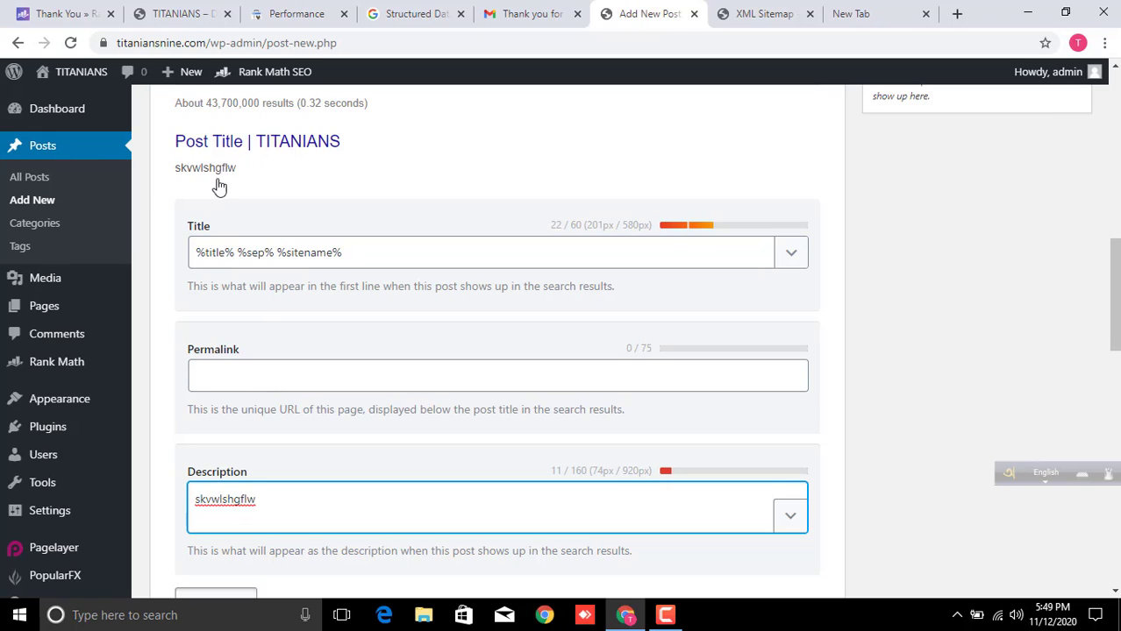
pyautogui.moveTo(270, 506); pyautogui.dragTo(180, 526)
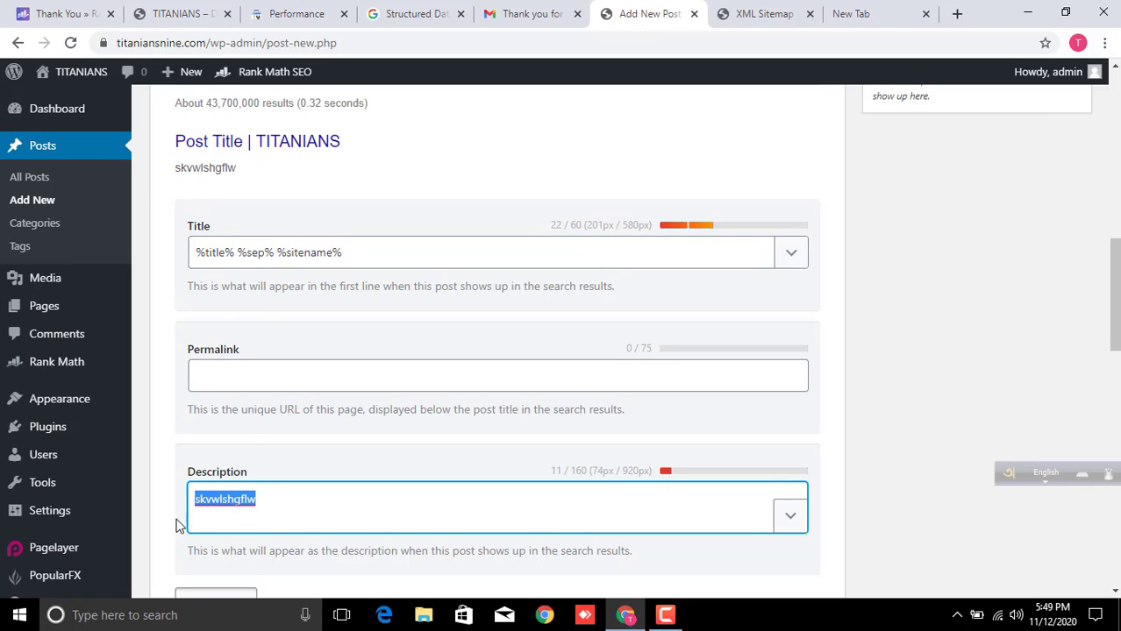
pyautogui.press('BackSpace')
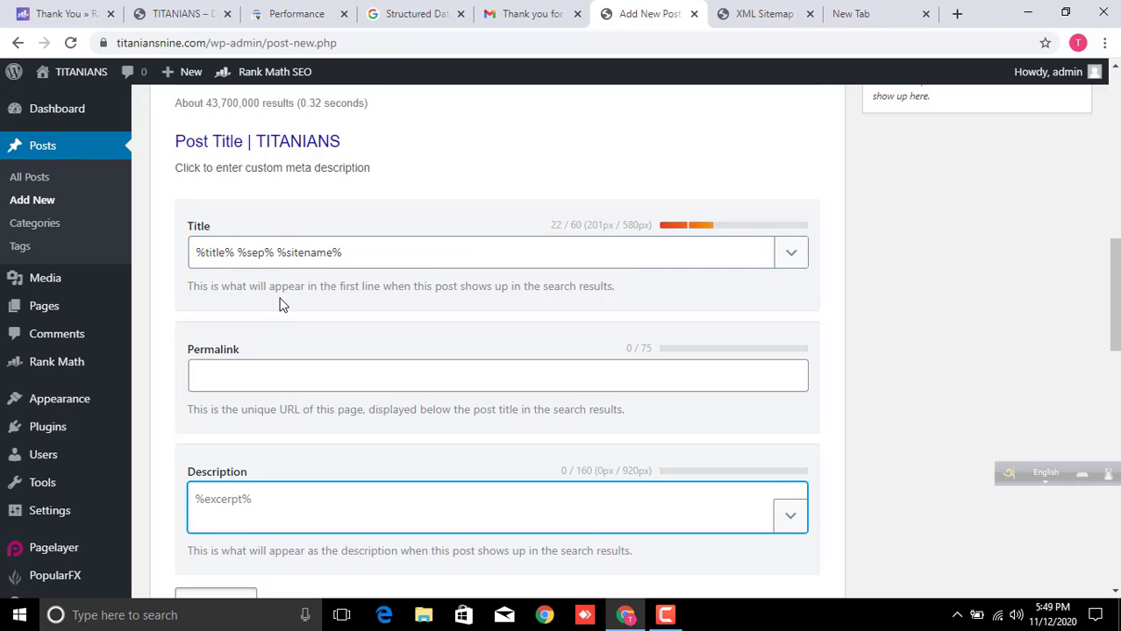
# Review the snippet preview with its title, permalink and description fields, and close the snippet editor.
pyautogui.scroll(1, 280, 303)
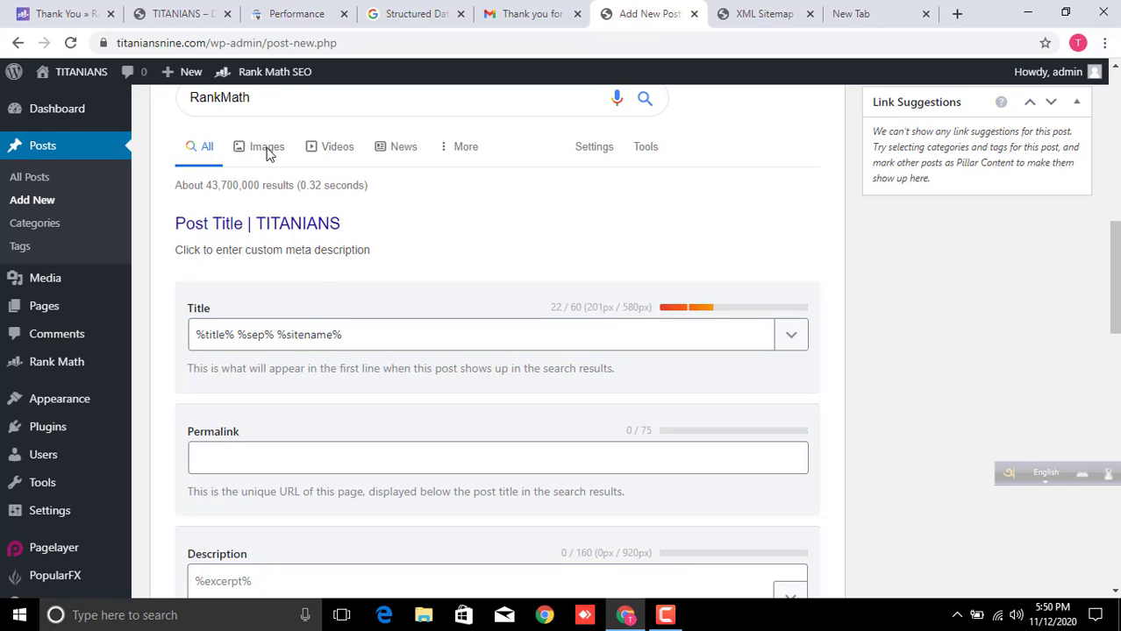
pyautogui.scroll(-3, 380, 391)
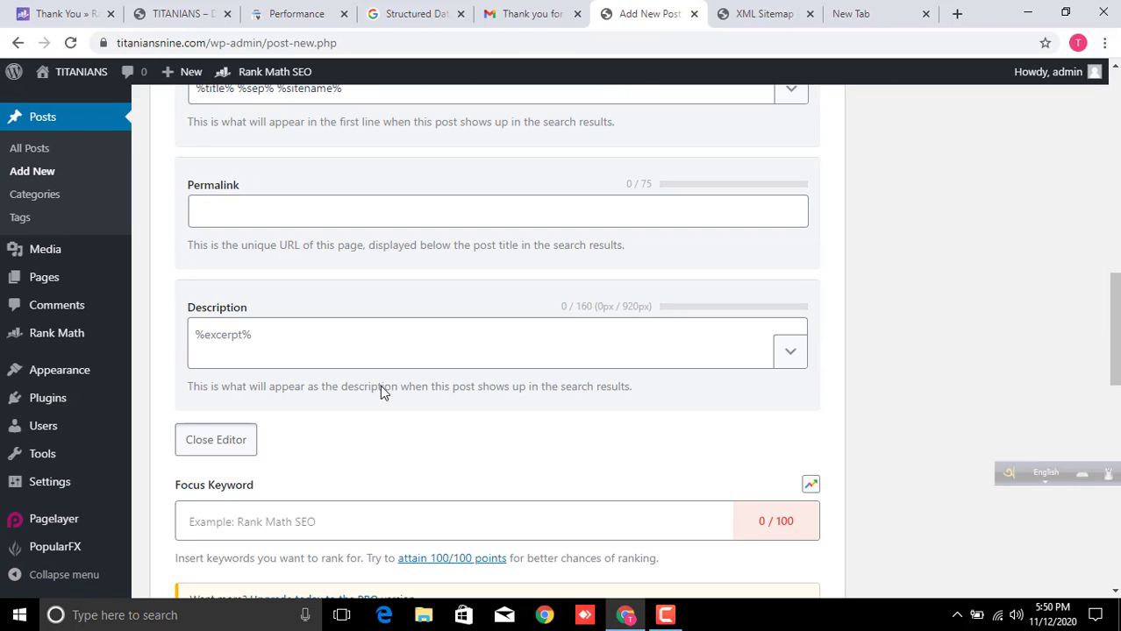
pyautogui.click(224, 447)
# Show the post's content editor in Text mode and return it to Visual mode.
pyautogui.scroll(5, 351, 462)
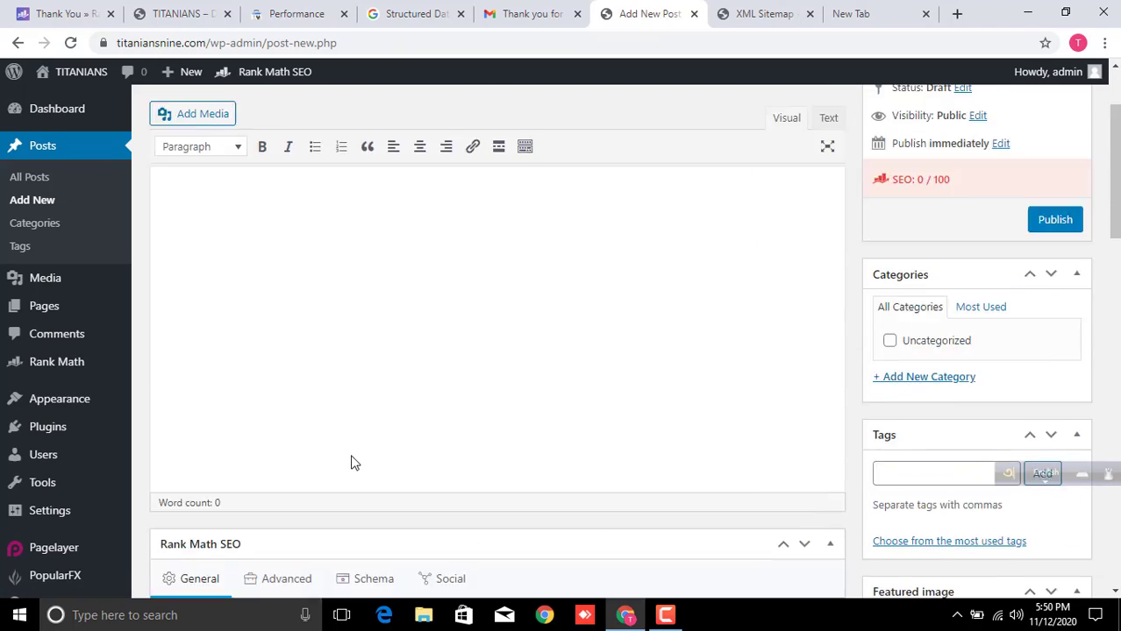
pyautogui.scroll(2, 351, 462)
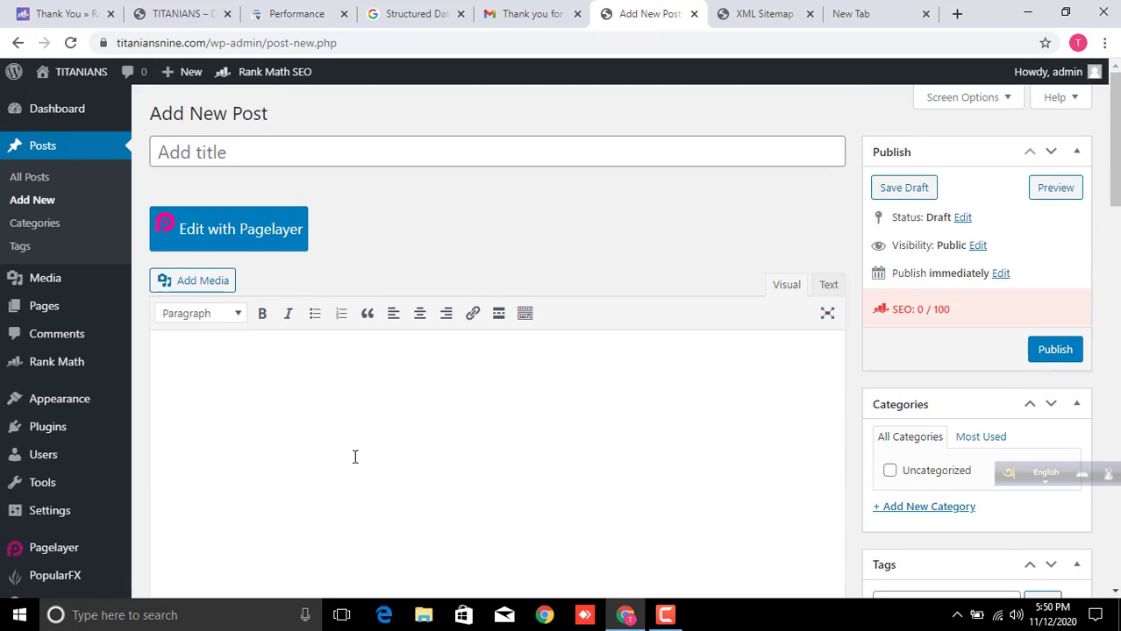
pyautogui.click(832, 288)
pyautogui.click(788, 290)
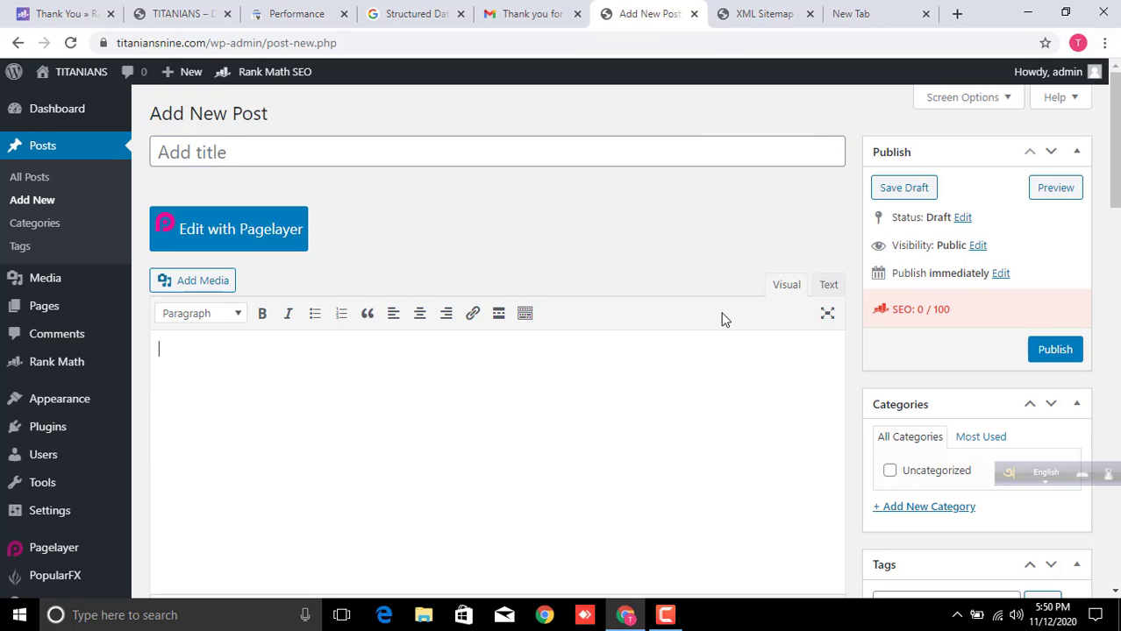
# Open the post's featured image selection and close it without choosing an image.
pyautogui.scroll(-4, 715, 314)
pyautogui.scroll(3, 487, 393)
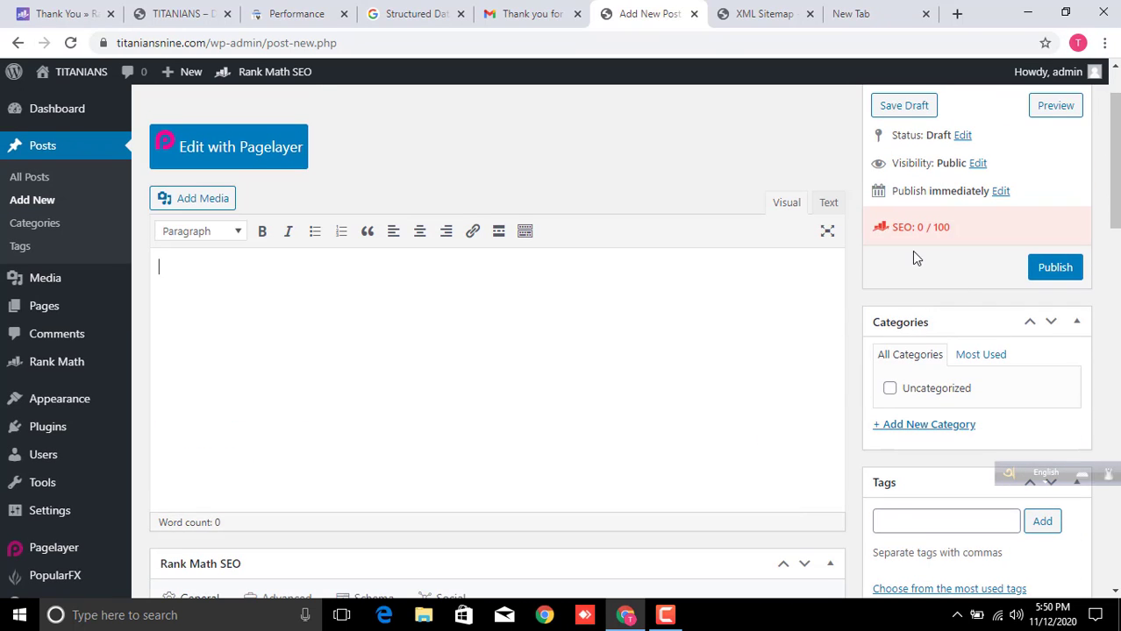
pyautogui.scroll(-4, 903, 289)
pyautogui.scroll(-1, 907, 282)
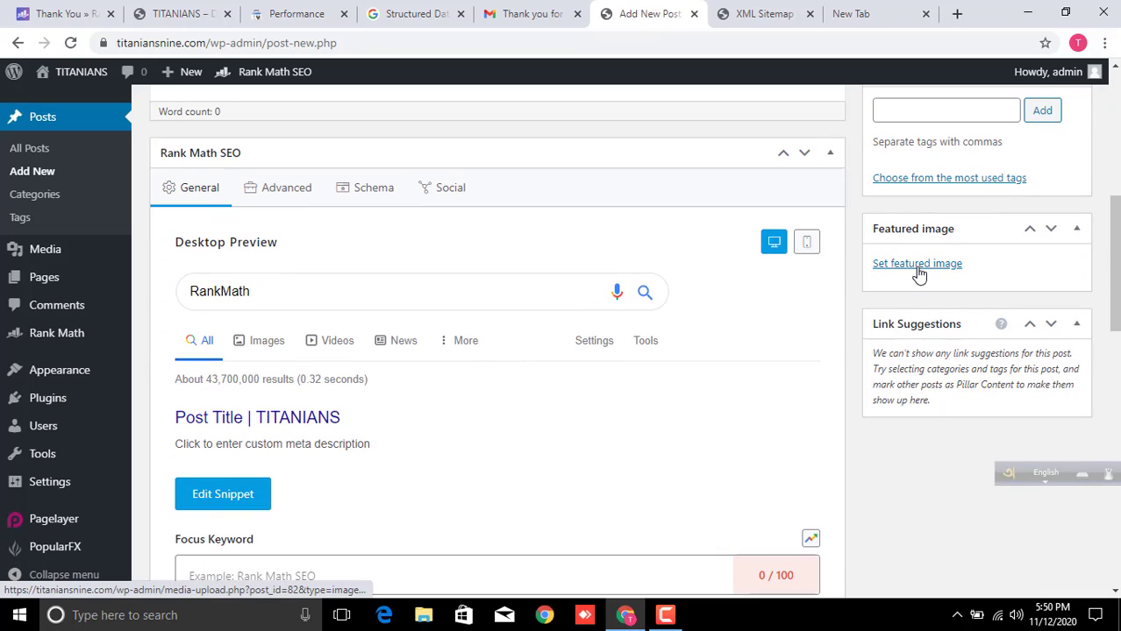
pyautogui.click(917, 264)
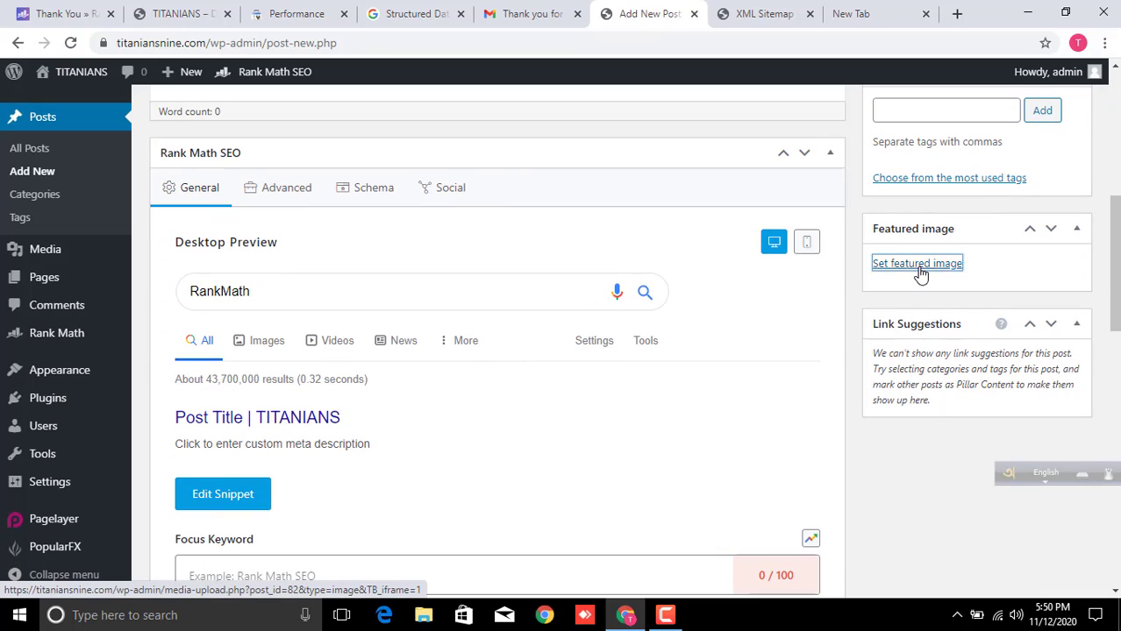
pyautogui.click(1073, 105)
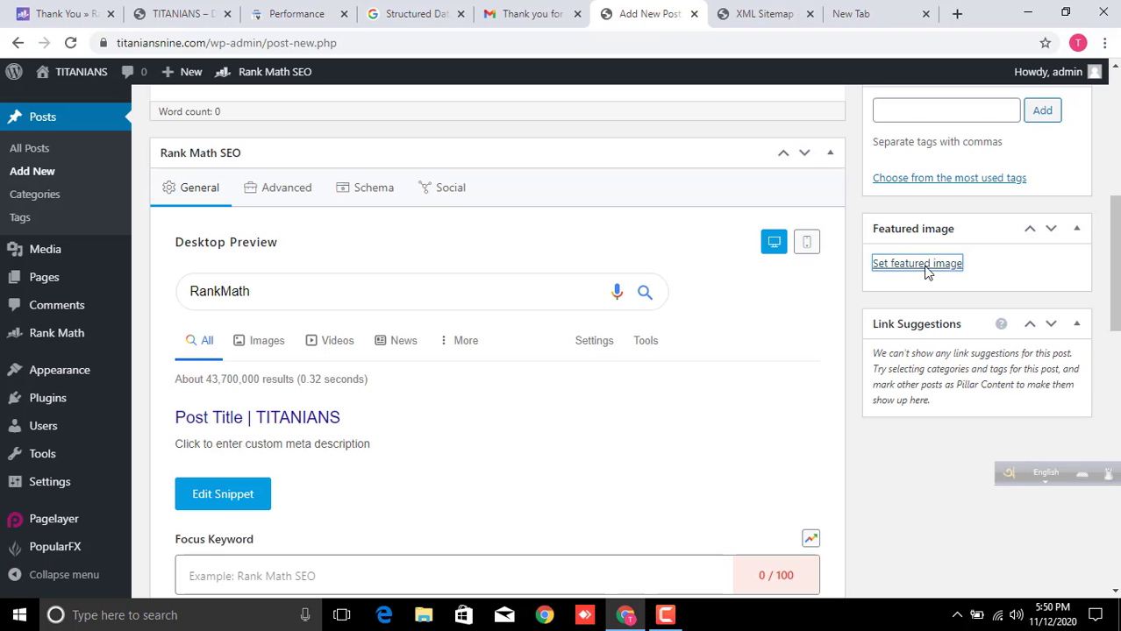
pyautogui.scroll(-12, 712, 370)
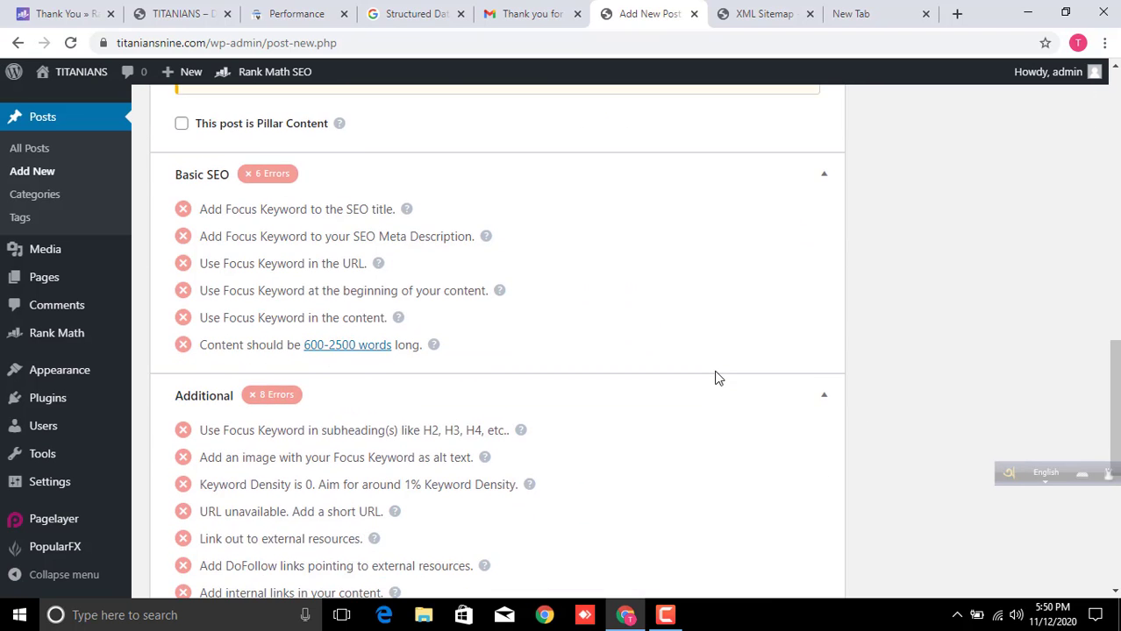
pyautogui.scroll(10, 715, 379)
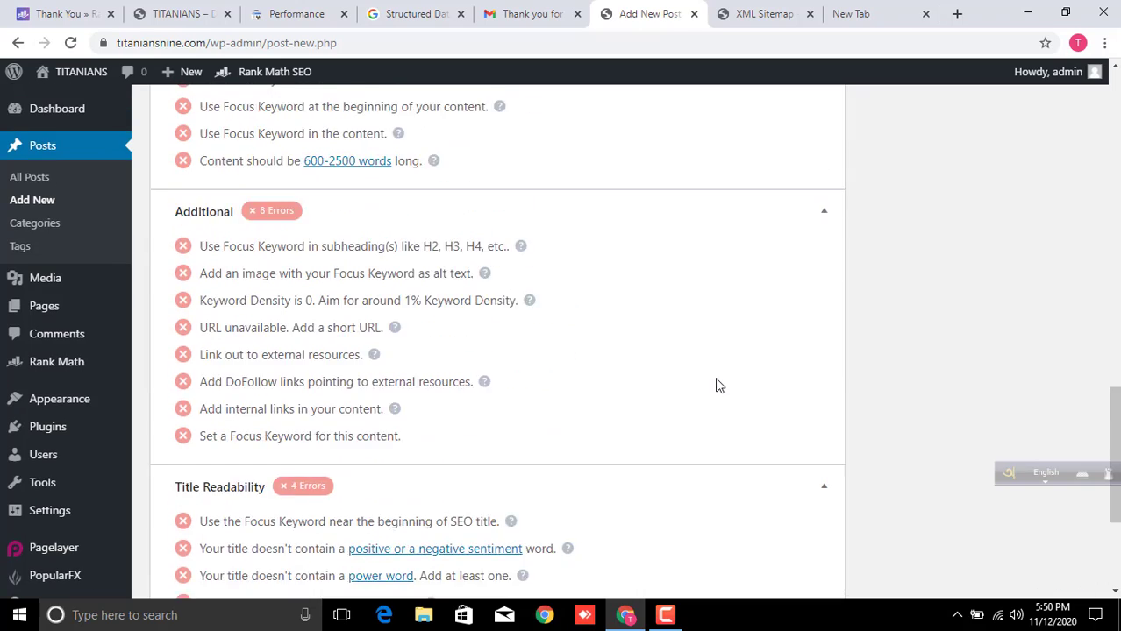
pyautogui.scroll(2, 719, 381)
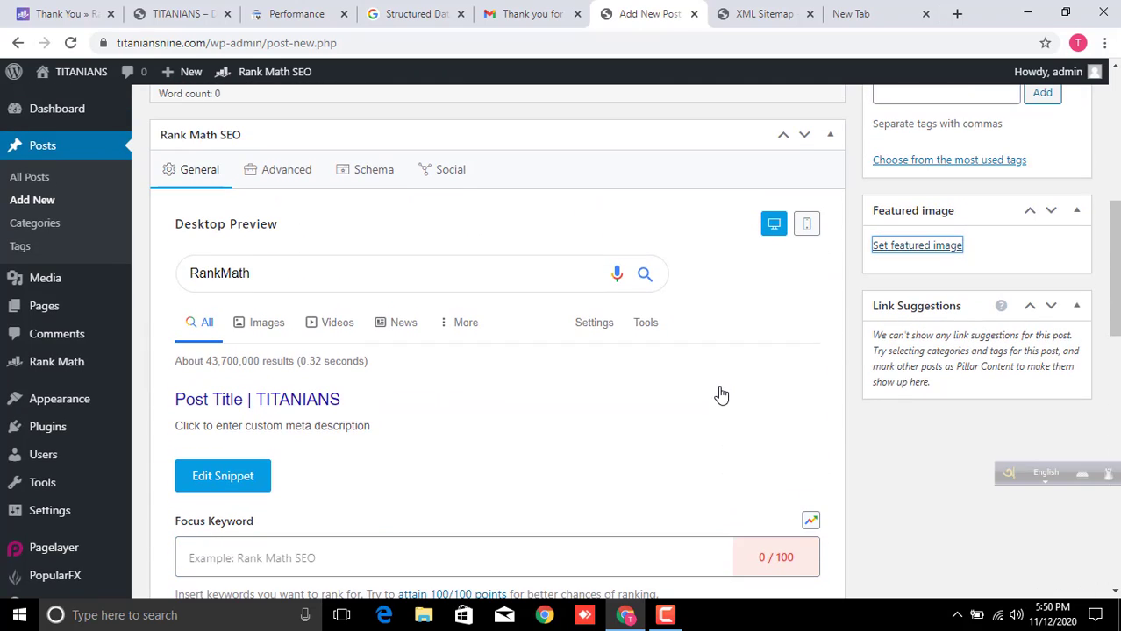
pyautogui.scroll(2, 720, 388)
pyautogui.scroll(3, 719, 381)
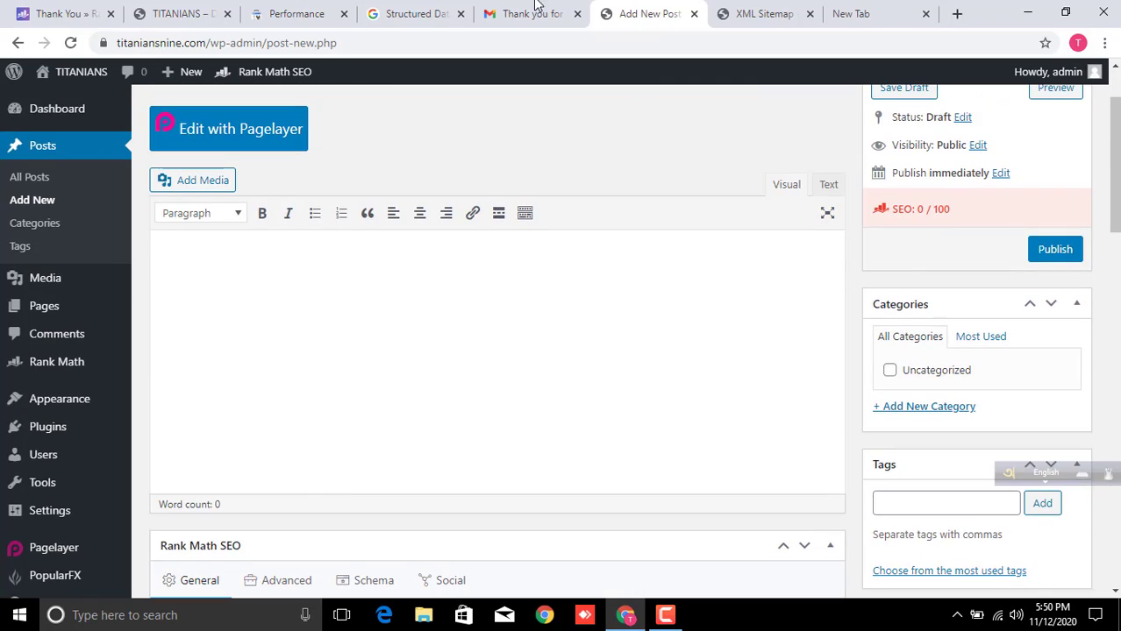
# View Google Search Console's Overview and Performance report for titaniansnine.com, and switch to the TITANIANS homepage.
pyautogui.click(297, 13)
pyautogui.click(77, 191)
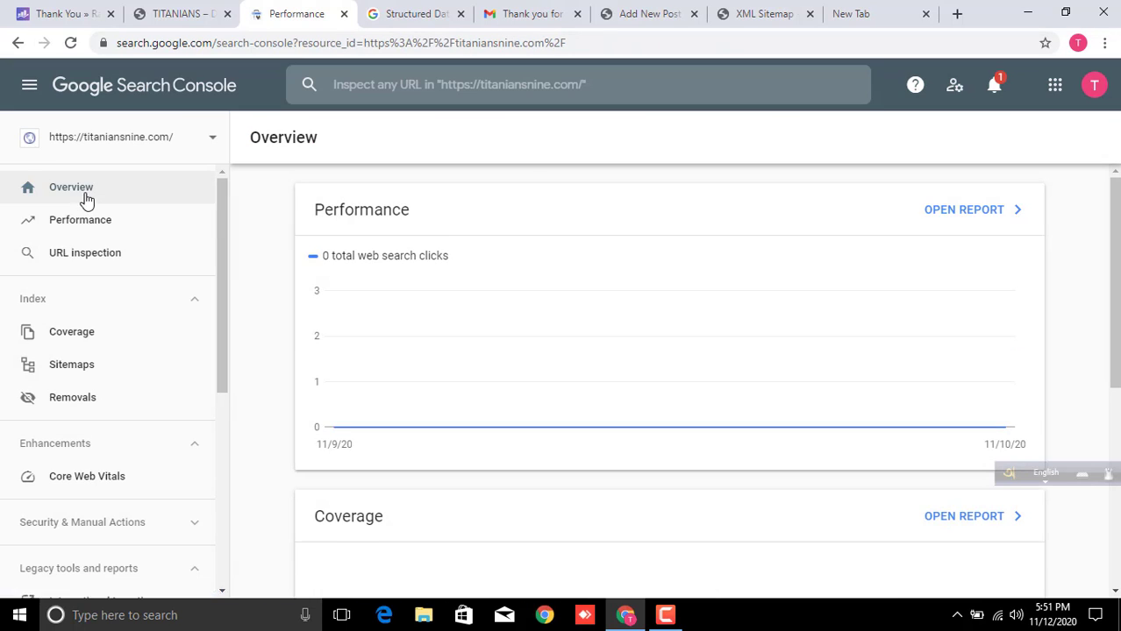
pyautogui.click(93, 220)
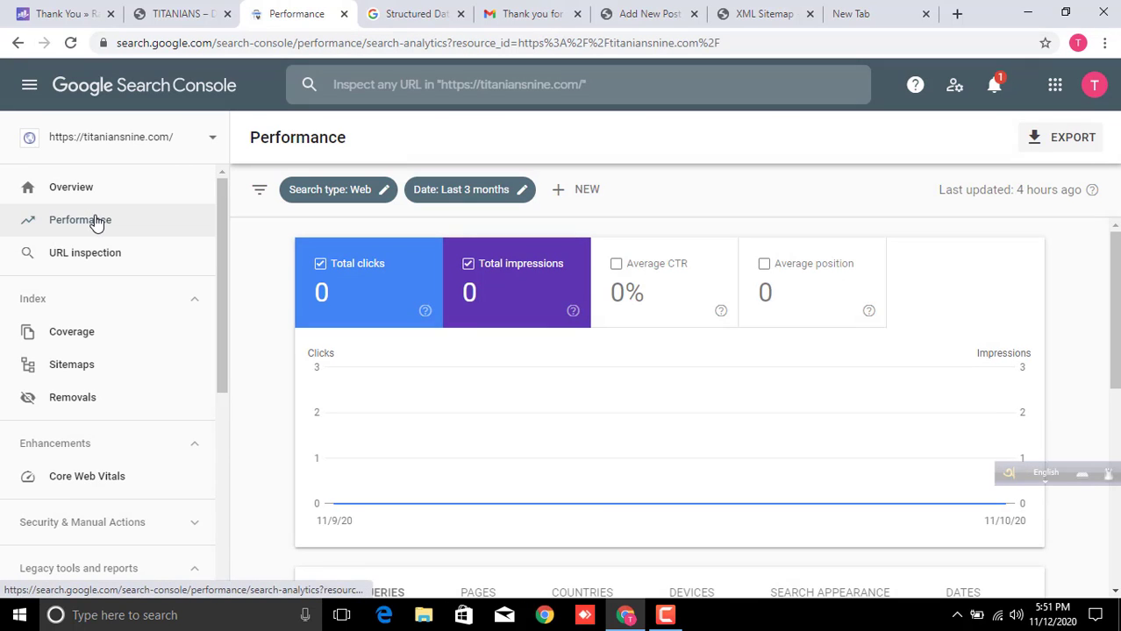
pyautogui.click(97, 221)
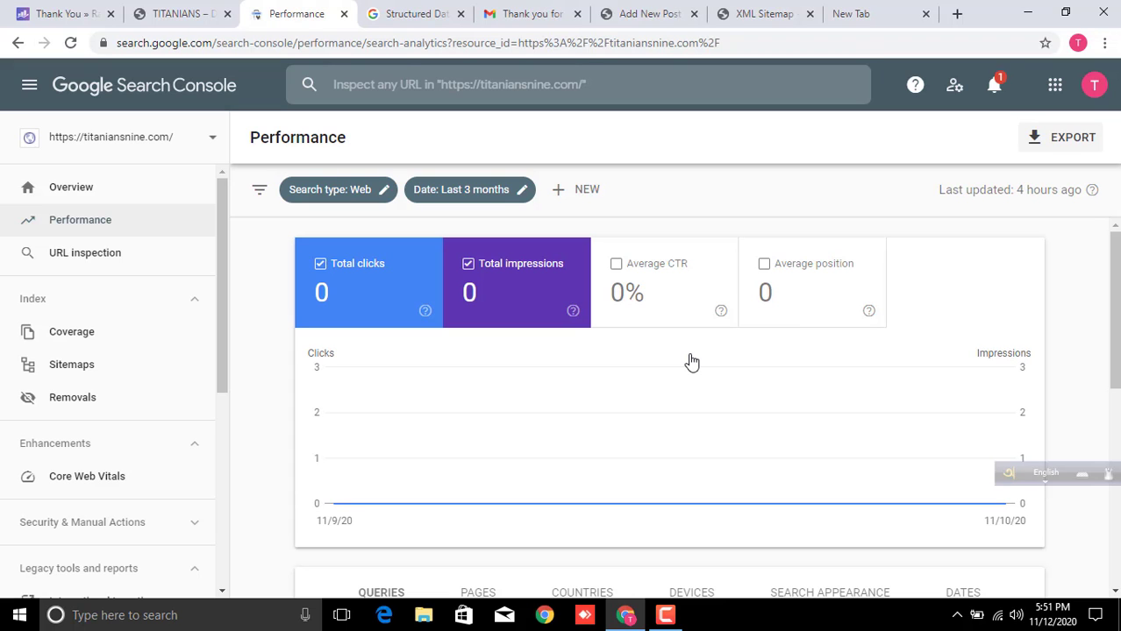
pyautogui.click(197, 7)
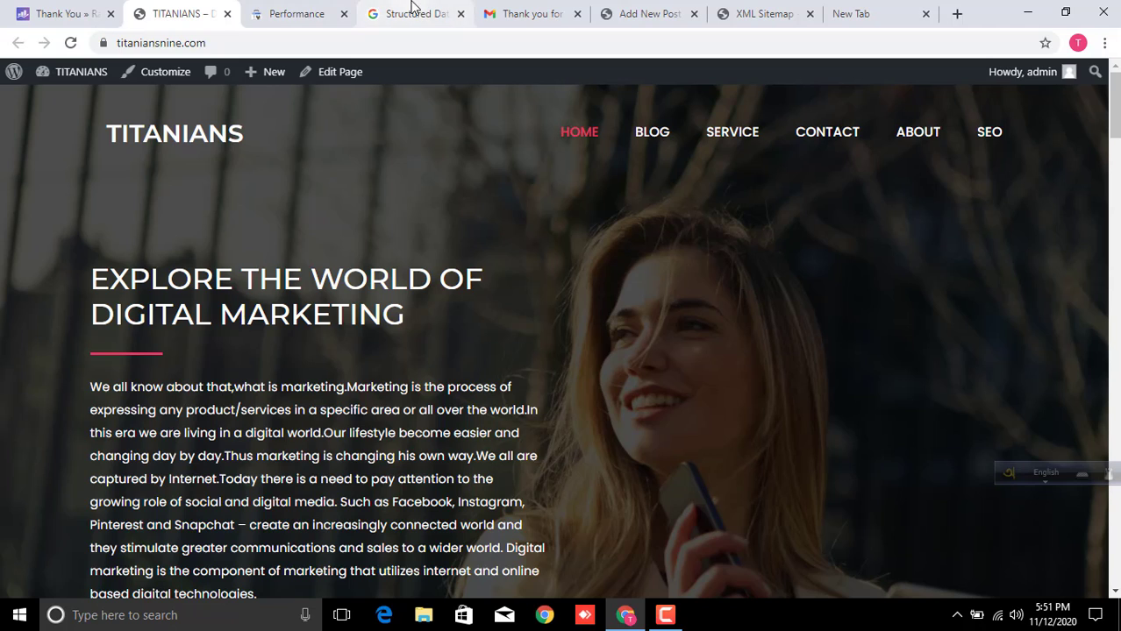
# Review the Search Console Performance report for titaniansnine.com.
pyautogui.click(298, 13)
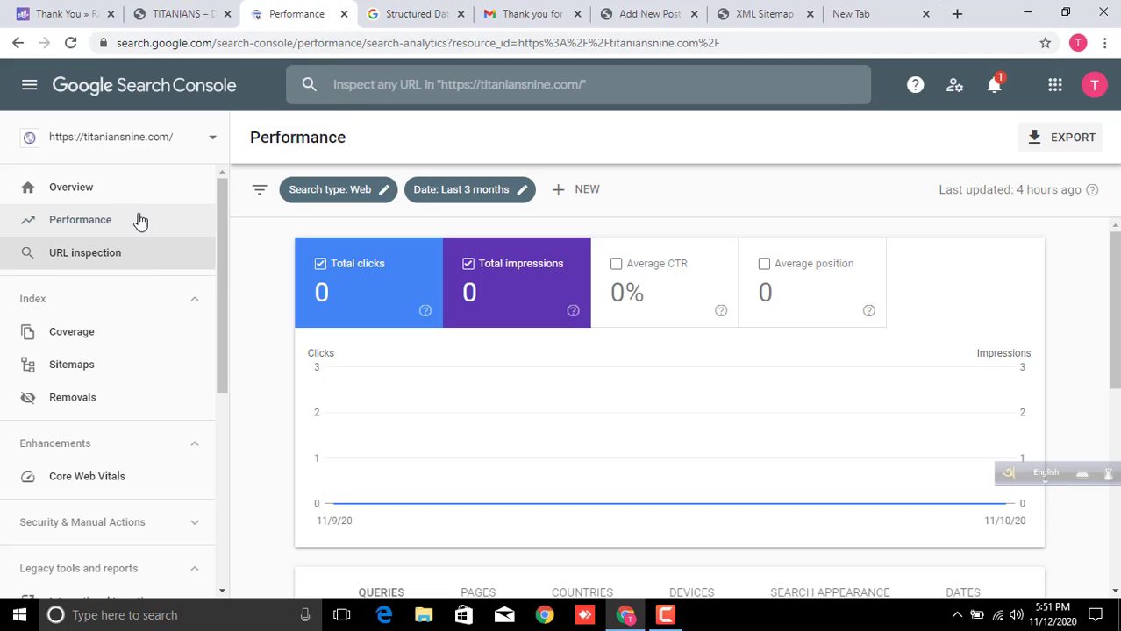
pyautogui.click(111, 225)
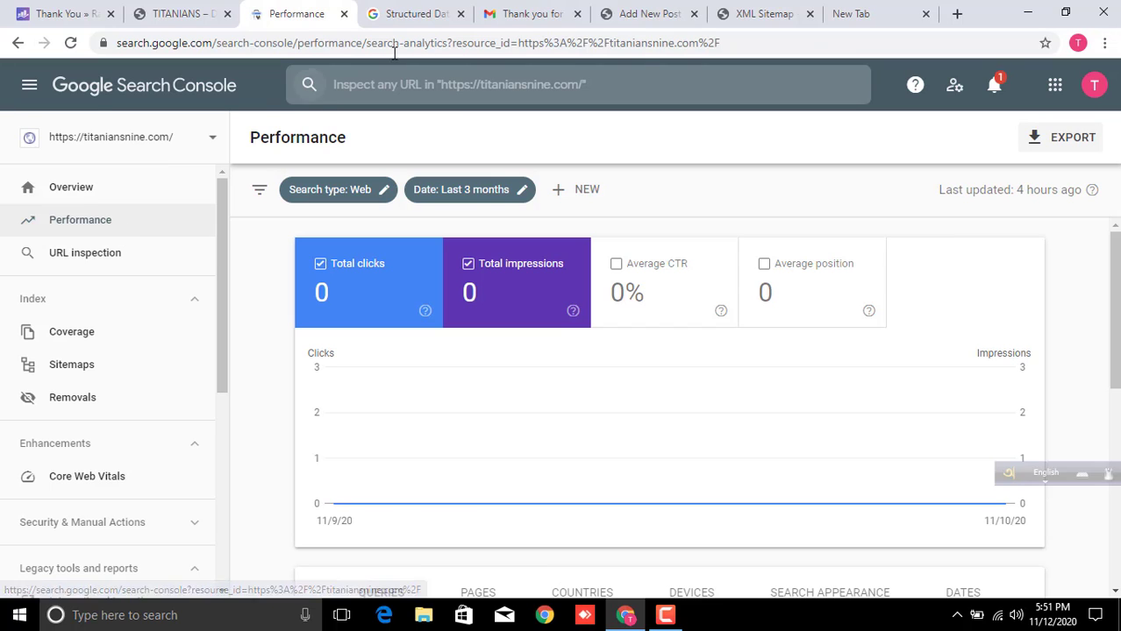
# Switch to the WordPress admin and leave the blank new post for the Dashboard home page.
pyautogui.click(622, 10)
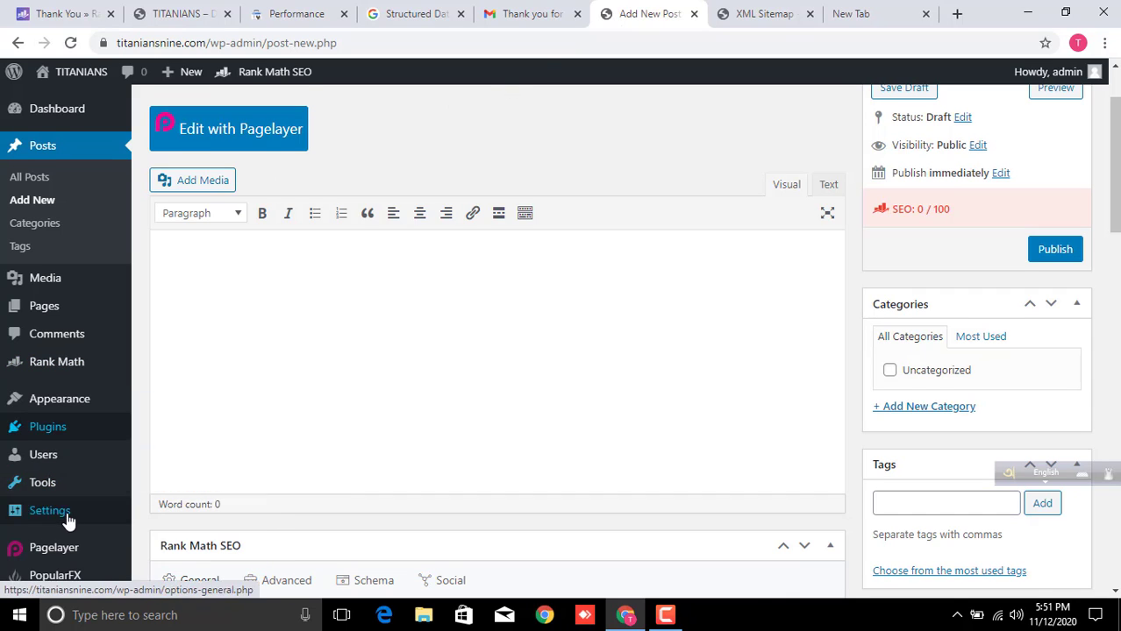
pyautogui.scroll(-2, 67, 518)
pyautogui.scroll(3, 483, 405)
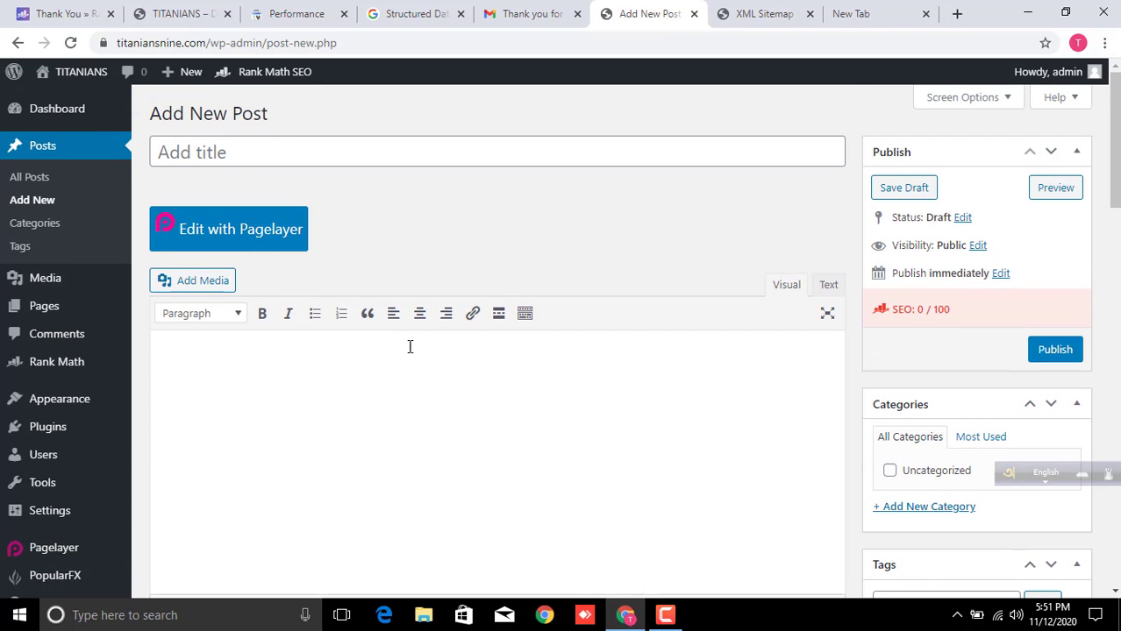
pyautogui.click(96, 114)
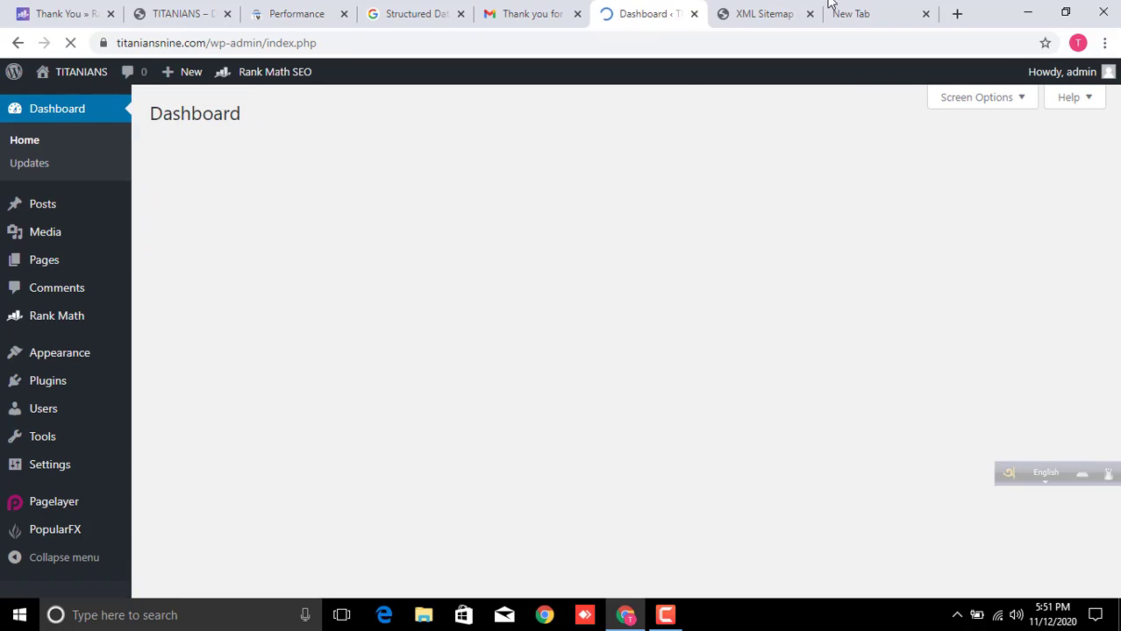
# Close the XML Sitemap and New Tab browser tabs, and return to the Search Console Performance report.
pyautogui.click(789, 13)
pyautogui.click(809, 14)
pyautogui.click(809, 14)
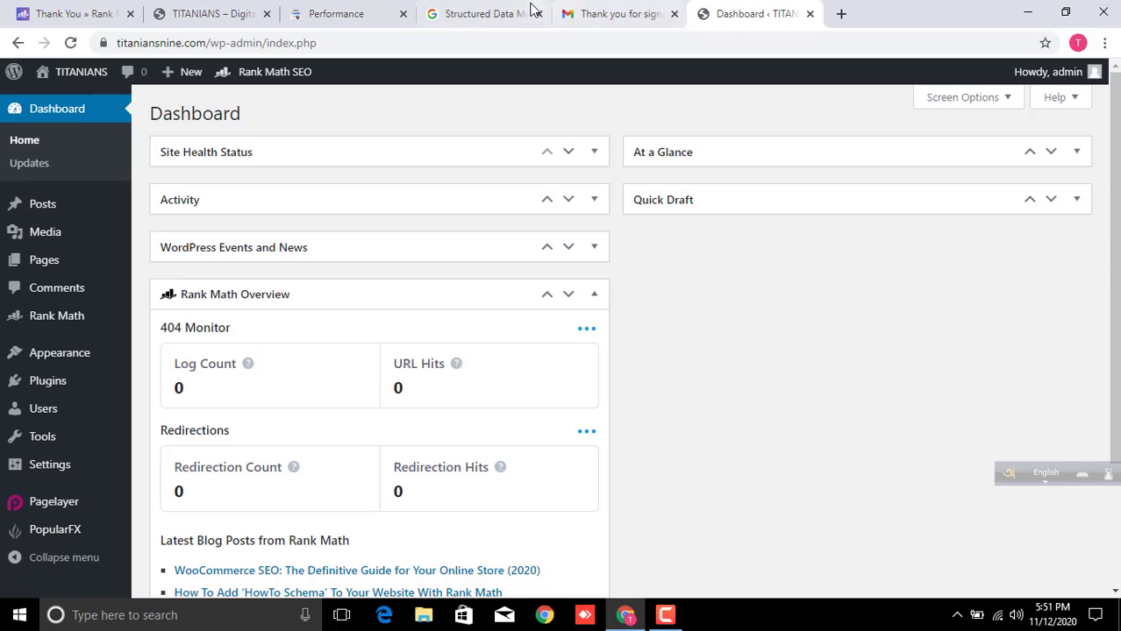
pyautogui.click(349, 10)
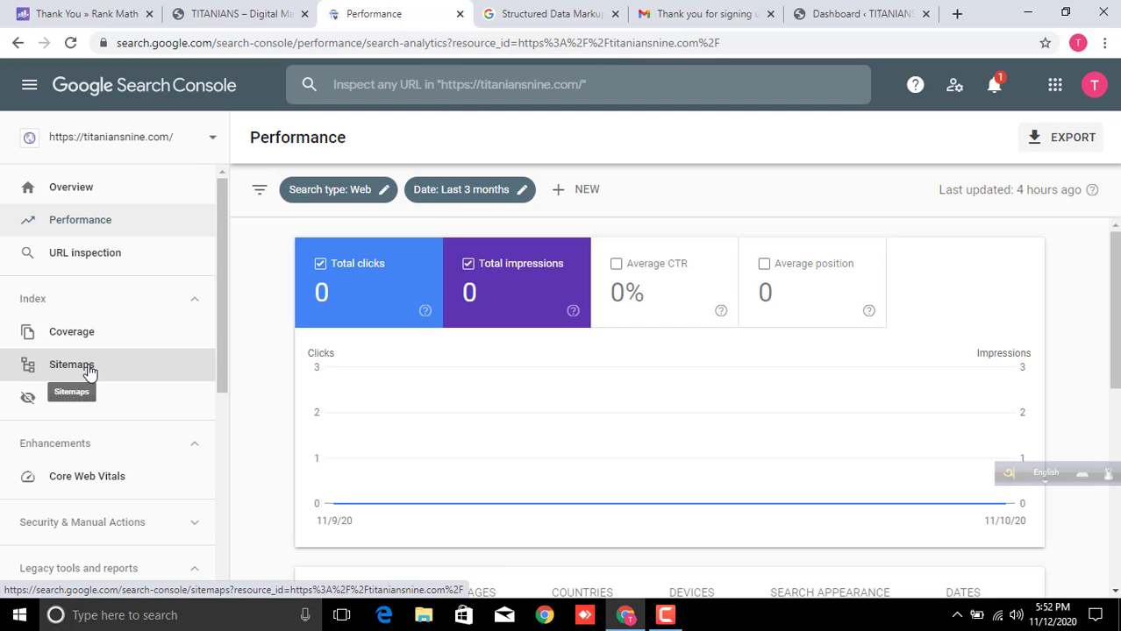
pyautogui.click(667, 617)
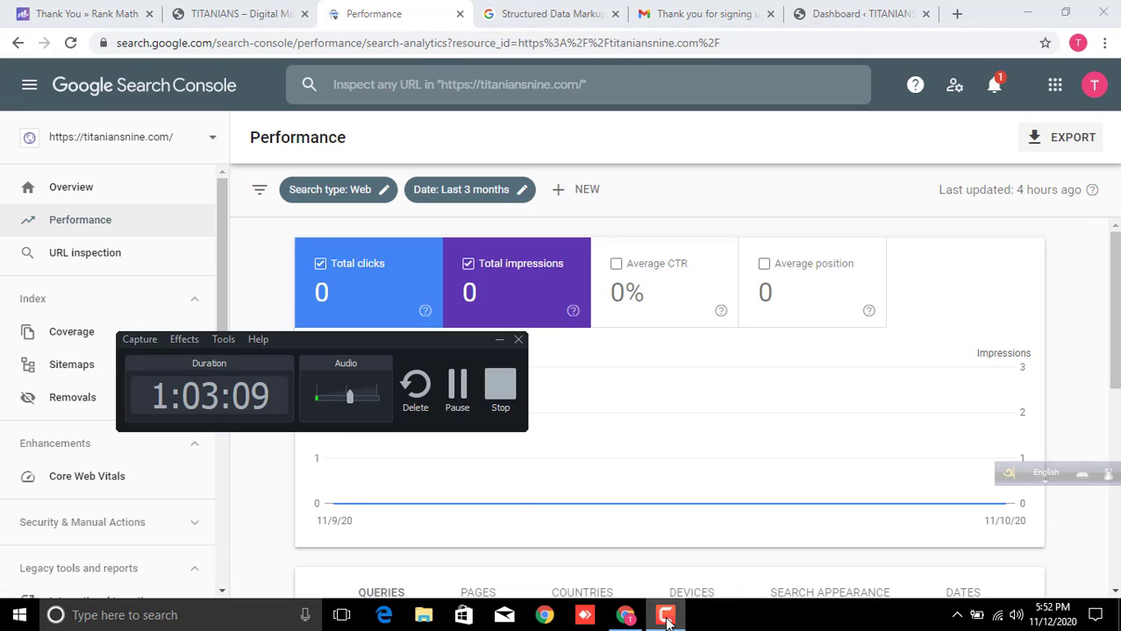